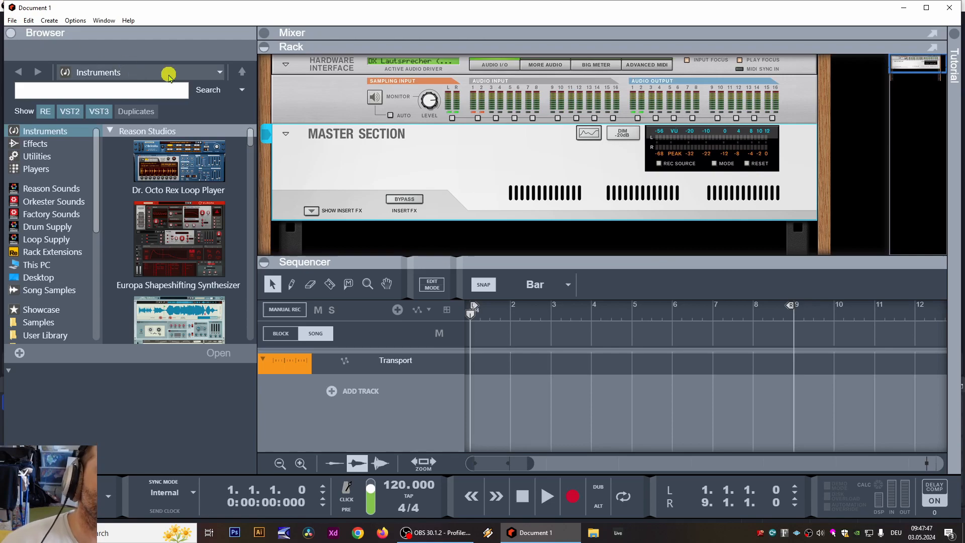
# - Create a Redrum Drum Computer track and reset the device to an empty patch
pyautogui.click(327, 398)
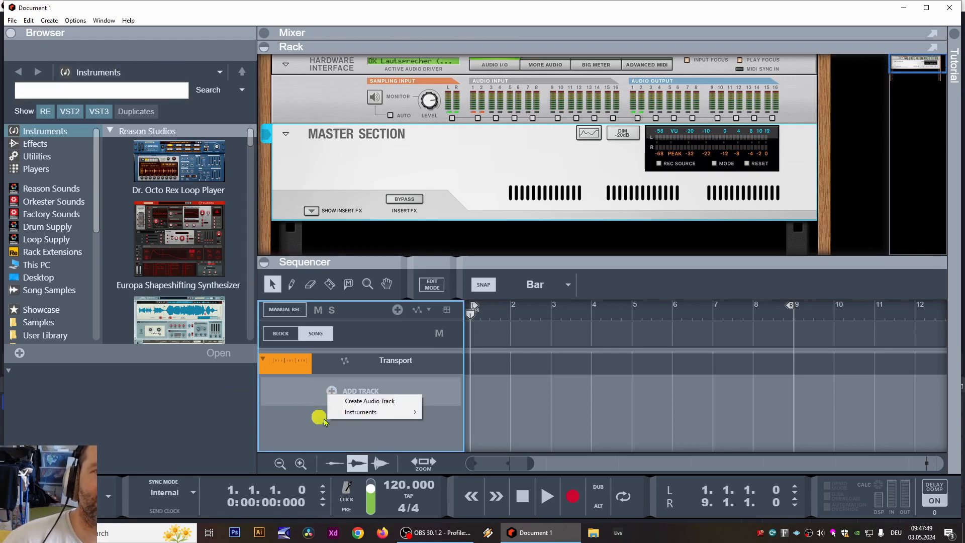
pyautogui.moveTo(354, 411)
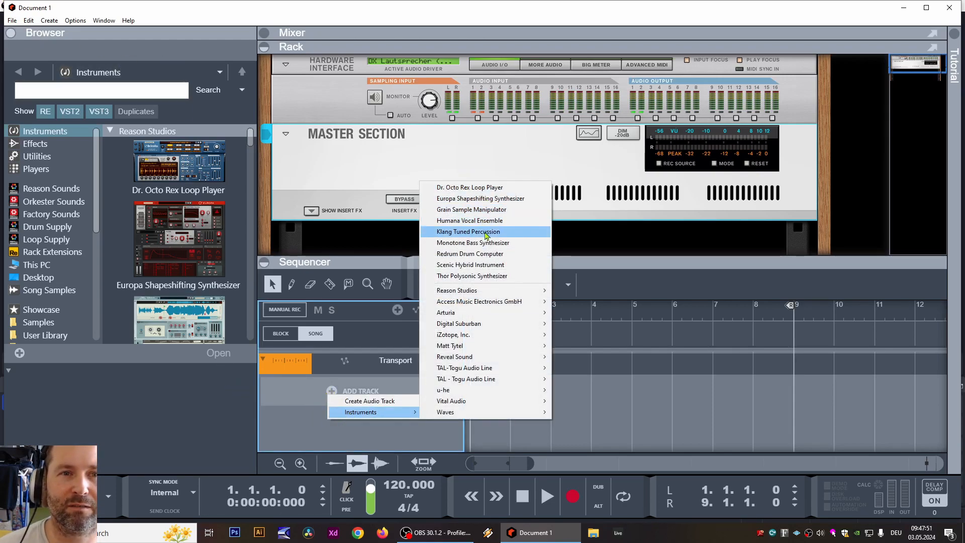
pyautogui.click(487, 252)
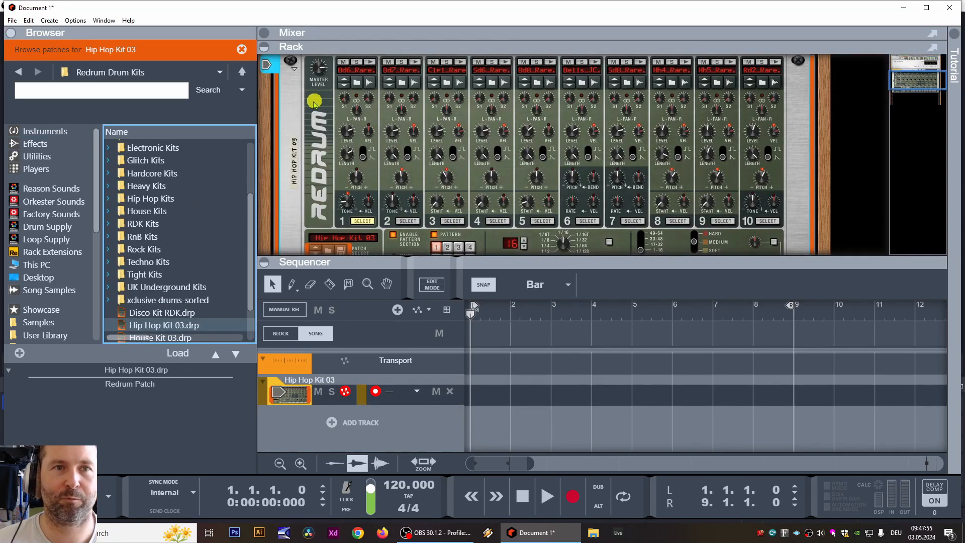
pyautogui.rightClick(316, 103)
pyautogui.click(336, 234)
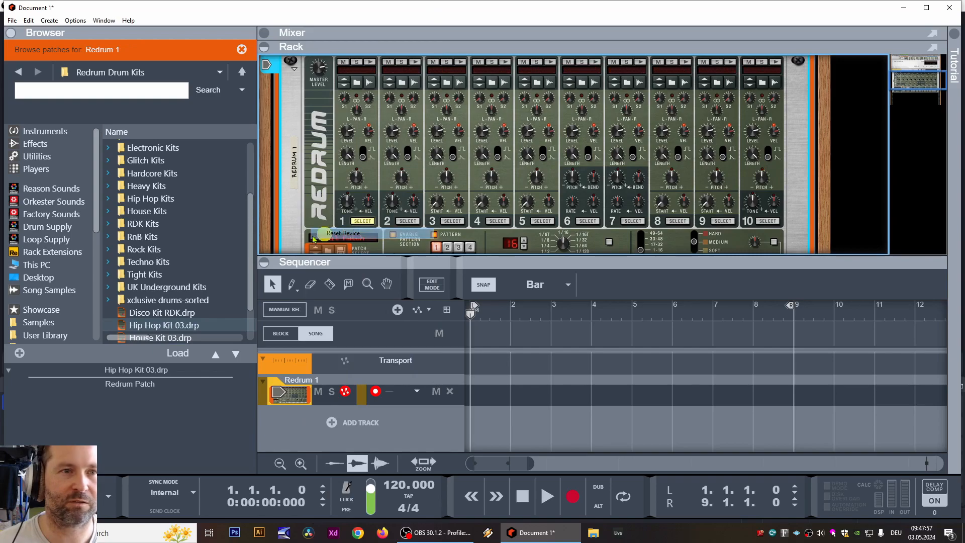
# - Open the Kicks sample folder, leave patch browsing, and expand the Ueb TTE BD DANCE subfolder
pyautogui.scroll(-5, 78, 280)
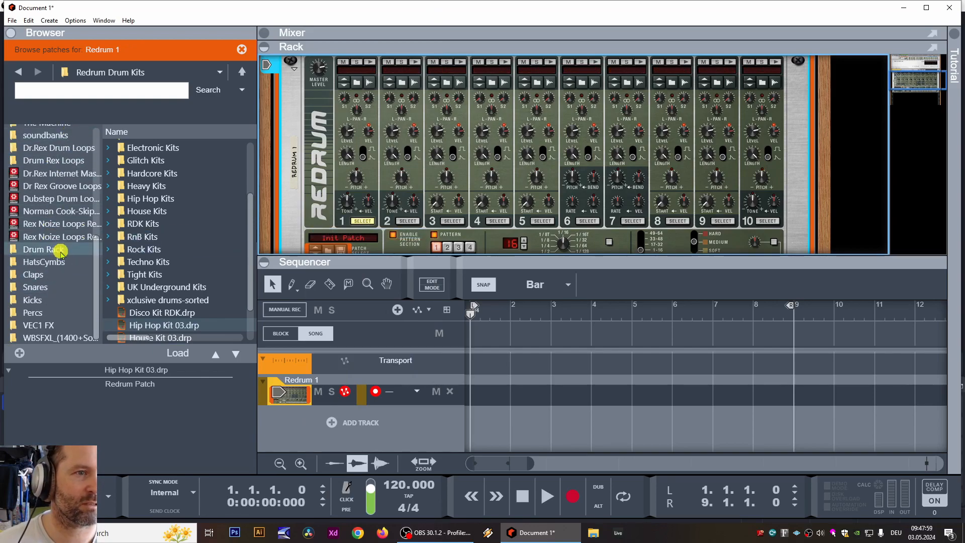
pyautogui.click(45, 300)
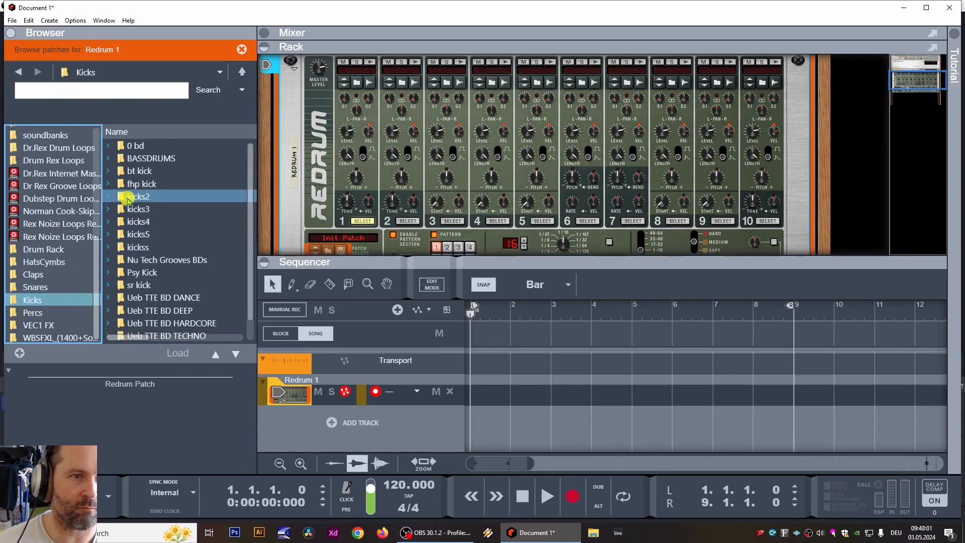
pyautogui.click(242, 49)
pyautogui.scroll(-1, 145, 272)
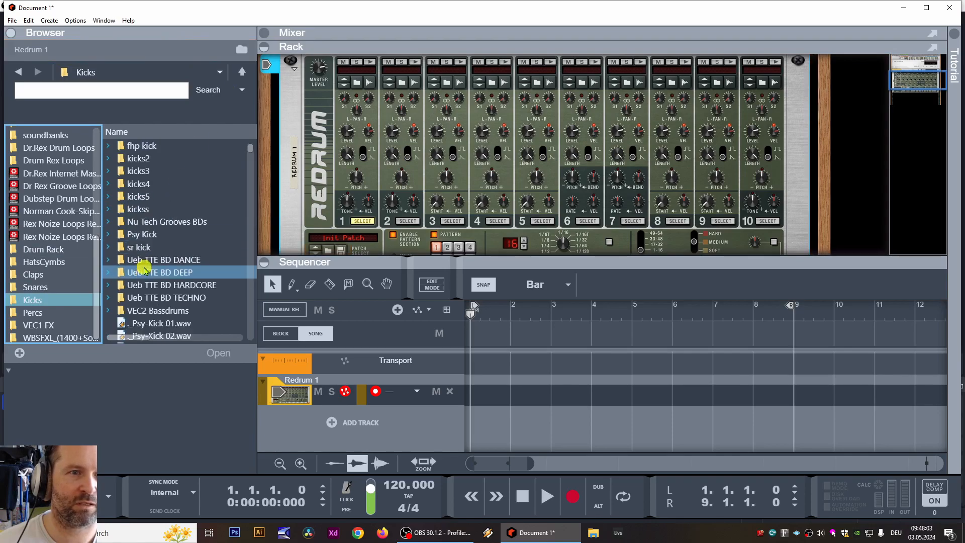
pyautogui.click(109, 261)
# - Audition the dance kick samples and load bdeTTE30018dance1.wav into Redrum drum channel 1
pyautogui.click(215, 283)
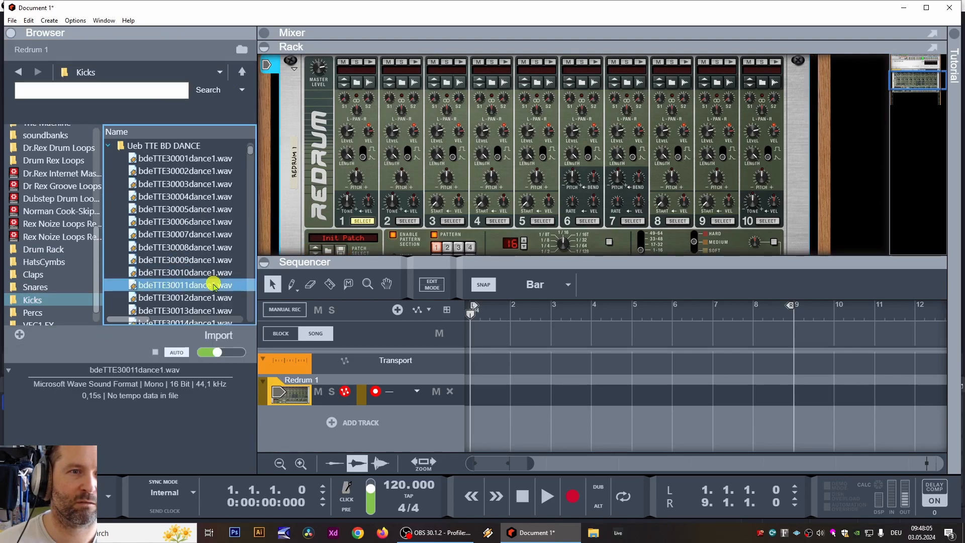
pyautogui.scroll(-2, 216, 280)
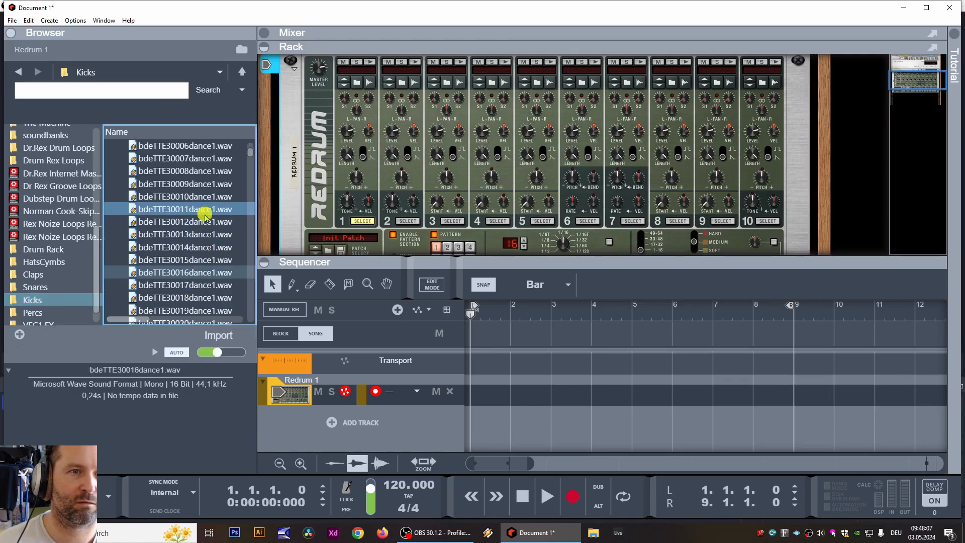
pyautogui.click(186, 299)
pyautogui.moveTo(191, 301); pyautogui.dragTo(379, 149)
# - Enlarge the rack area to show Redrum's step row and program kick hits on steps 1, 5, 9 and 13
pyautogui.moveTo(411, 259); pyautogui.dragTo(410, 298)
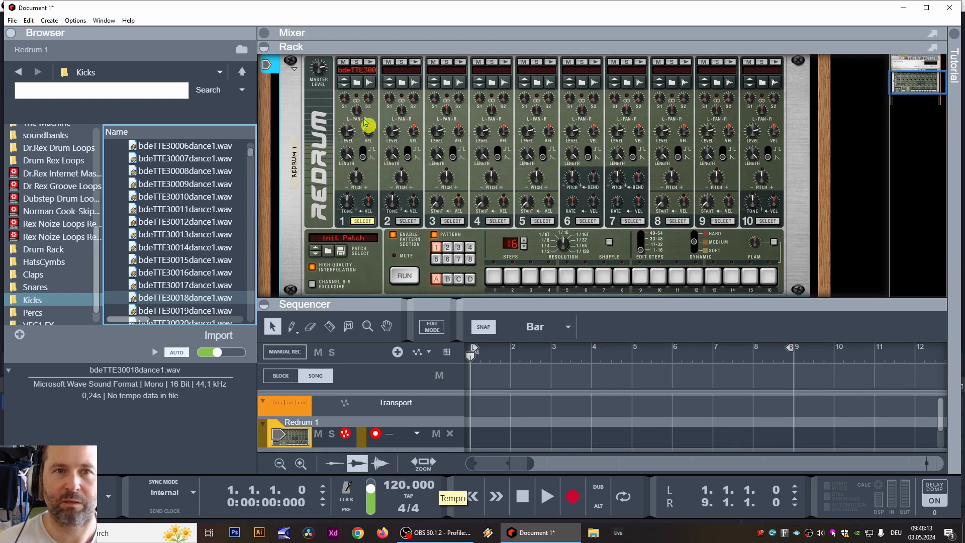
pyautogui.click(497, 281)
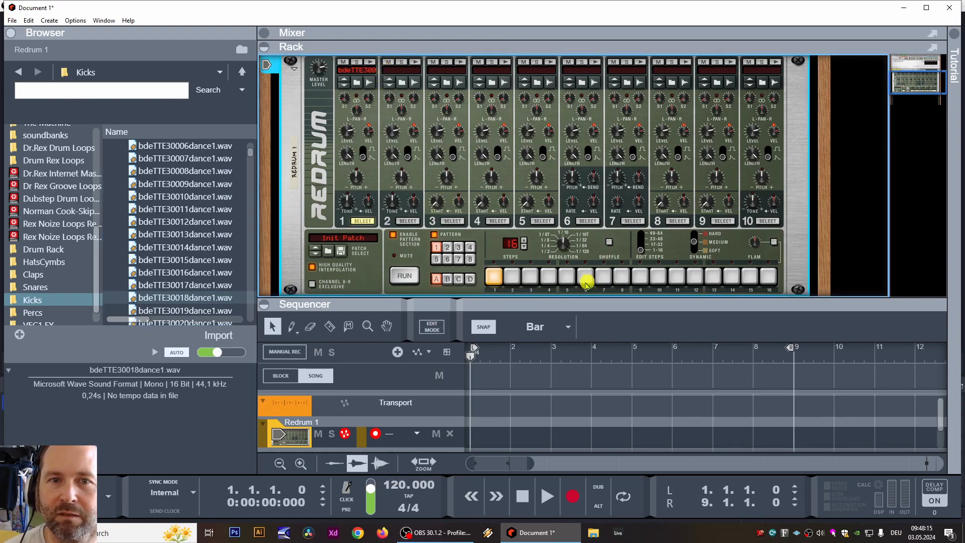
pyautogui.click(721, 280)
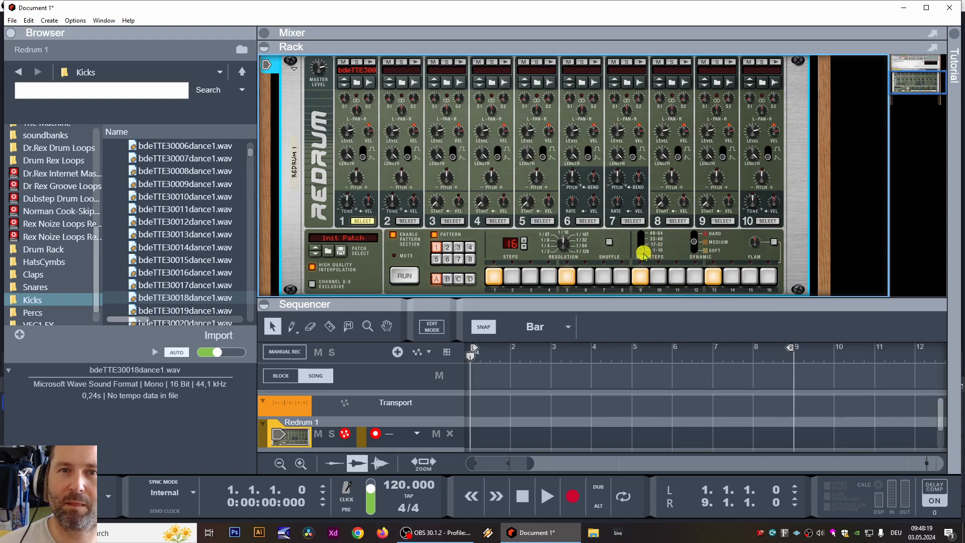
# - Switch the edit steps to 17-32 and program kick hits on step buttons 1, 5, 9 and 13
pyautogui.moveTo(644, 252); pyautogui.dragTo(649, 224)
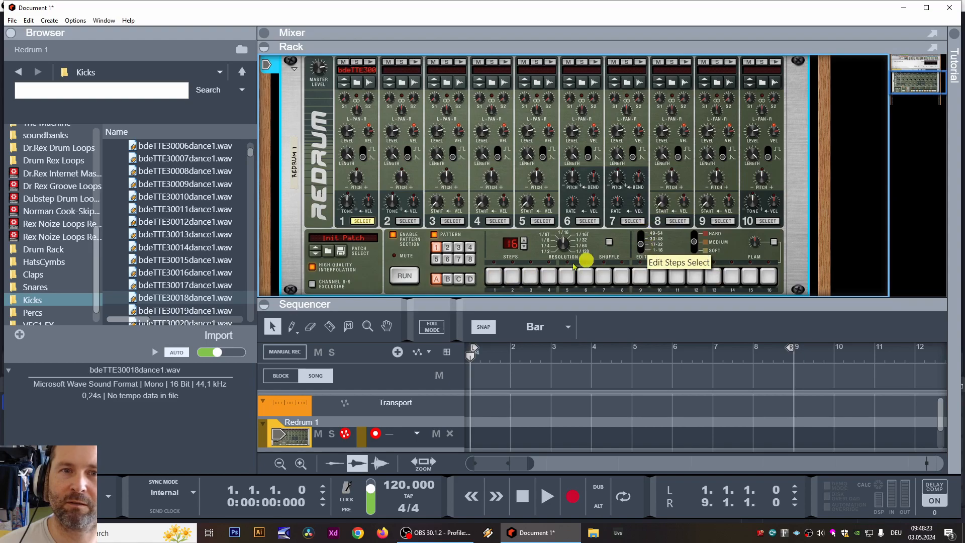
pyautogui.click(494, 276)
pyautogui.click(567, 275)
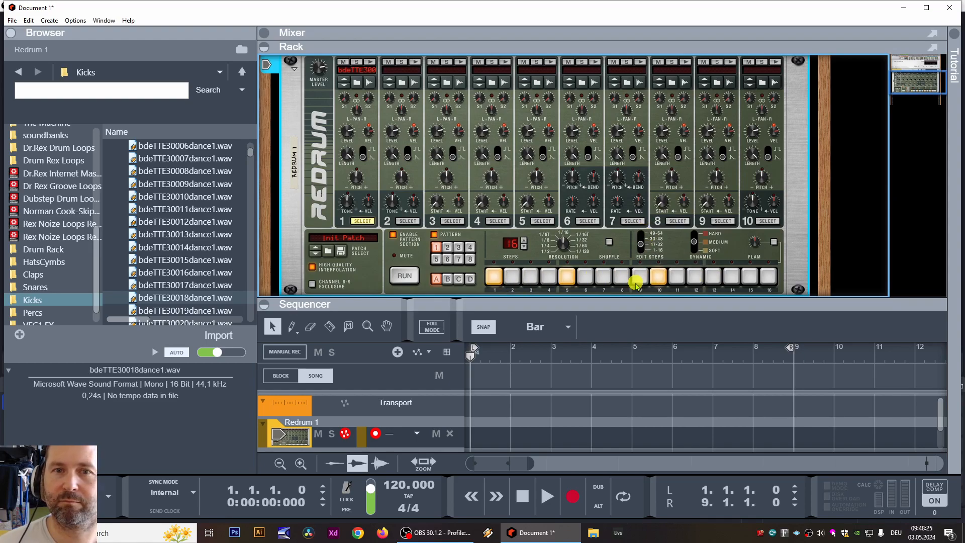
pyautogui.click(657, 277)
pyautogui.click(714, 277)
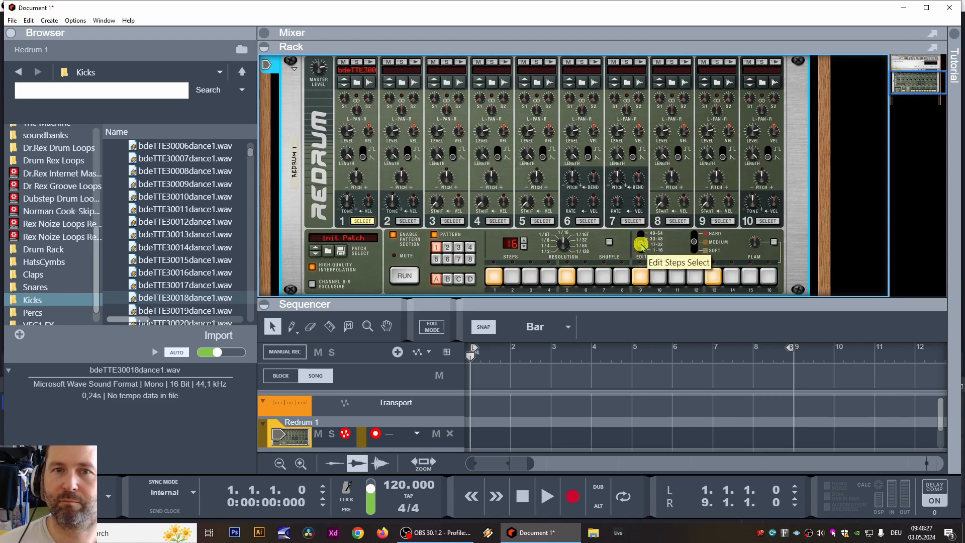
# - Program kick hits on every fourth step, starting at the first, in both the 33-48 and 49-64 edit ranges
pyautogui.click(641, 239)
pyautogui.click(494, 277)
pyautogui.click(567, 278)
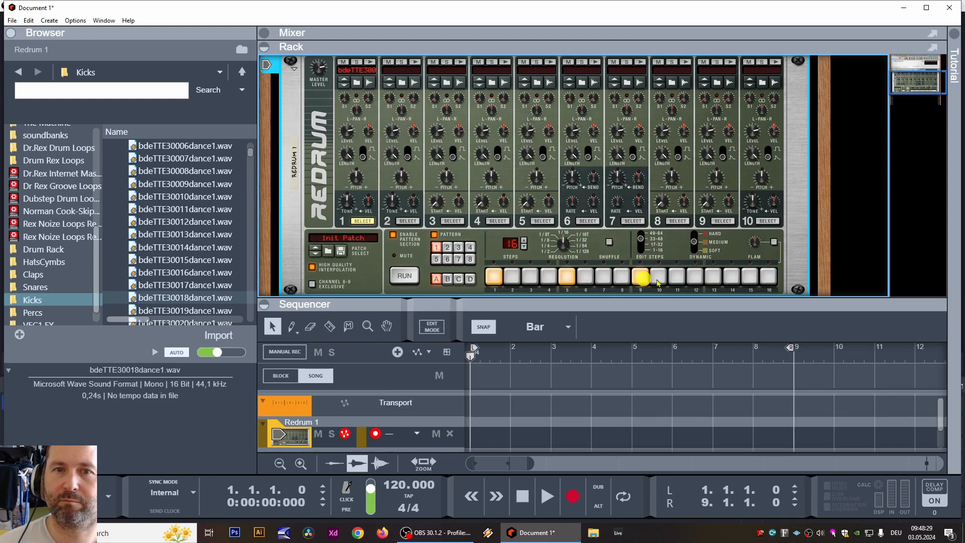
pyautogui.click(641, 236)
pyautogui.click(491, 277)
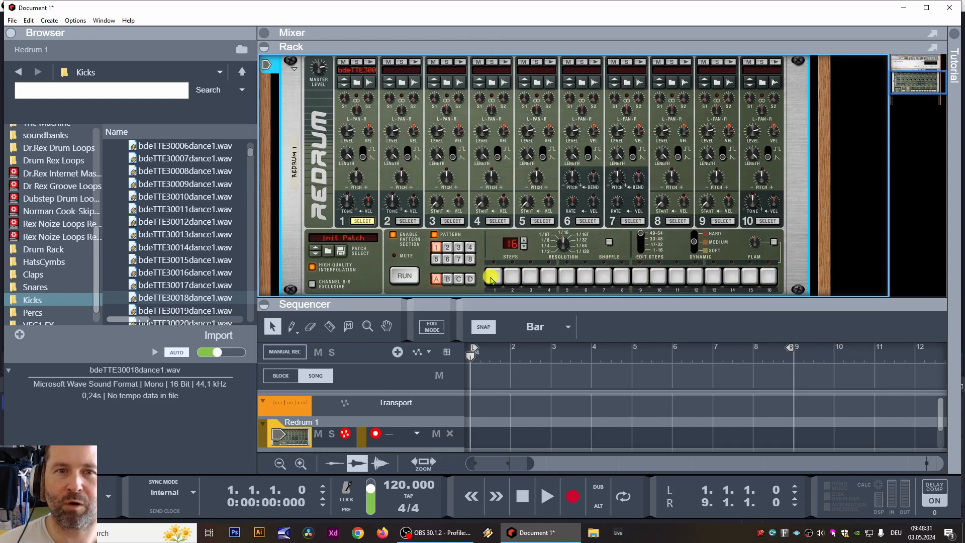
pyautogui.click(567, 277)
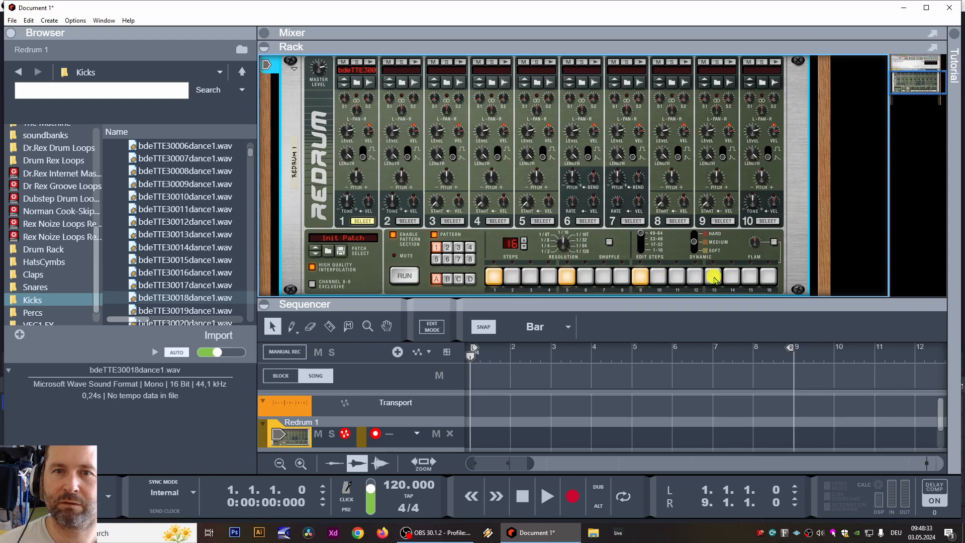
pyautogui.click(437, 533)
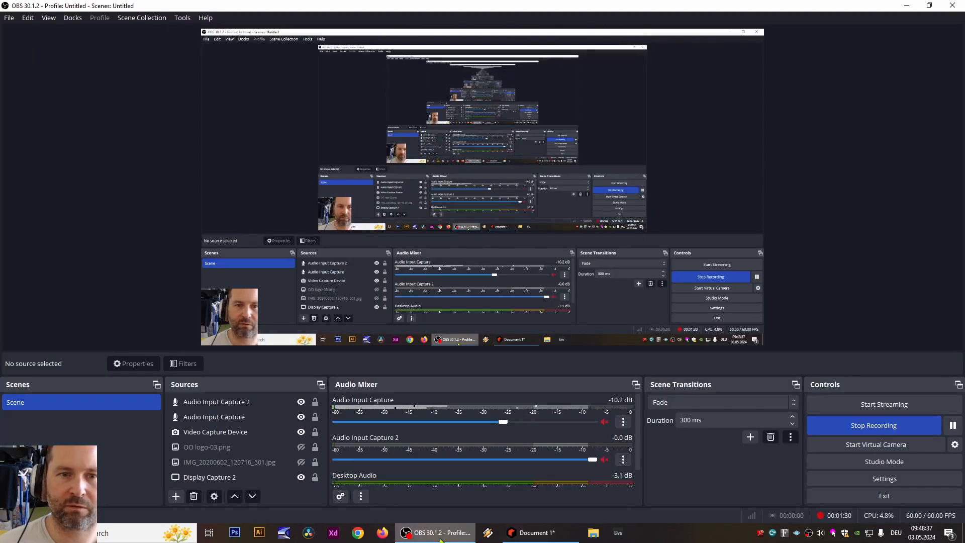
pyautogui.click(441, 537)
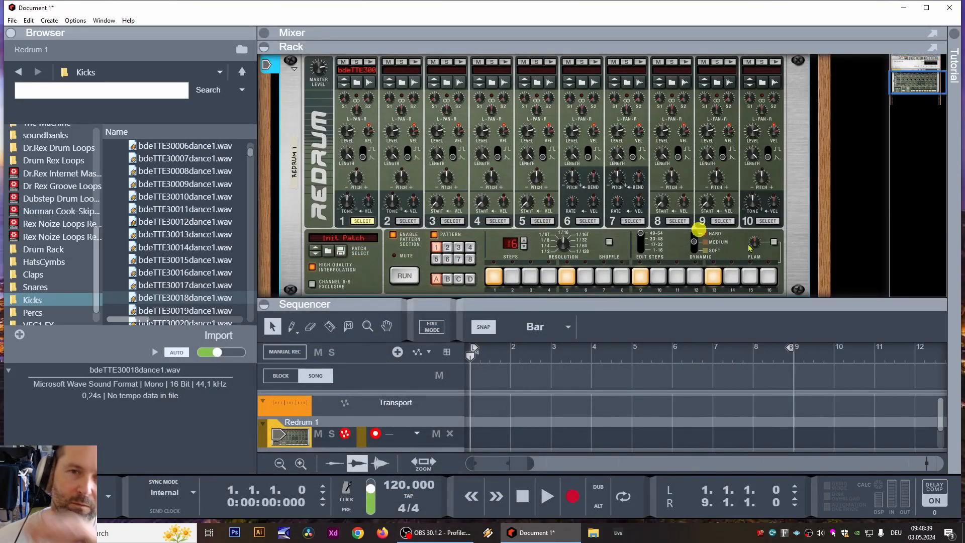
# - Add an extra kick on step button 15 of the 49-64 range and copy the pattern to Redrum's track
pyautogui.click(750, 280)
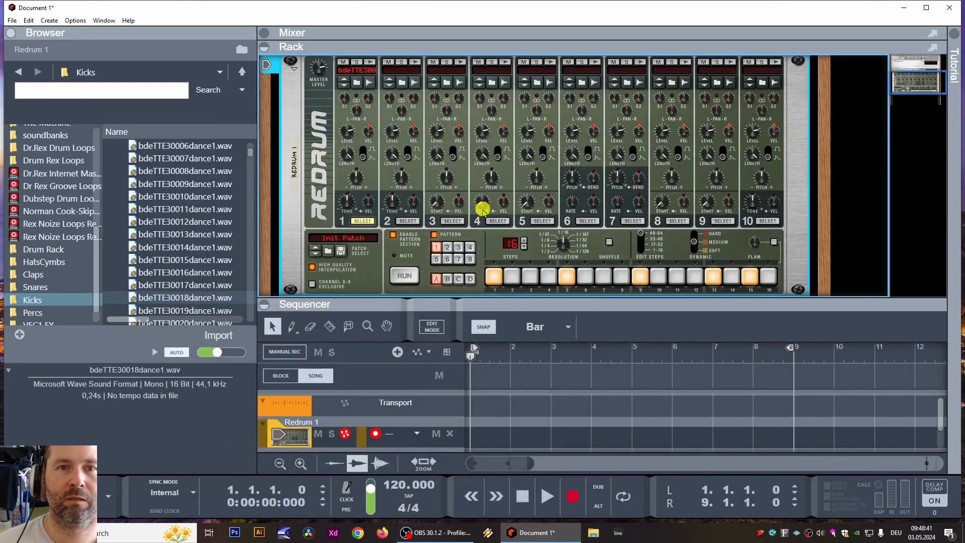
pyautogui.rightClick(301, 124)
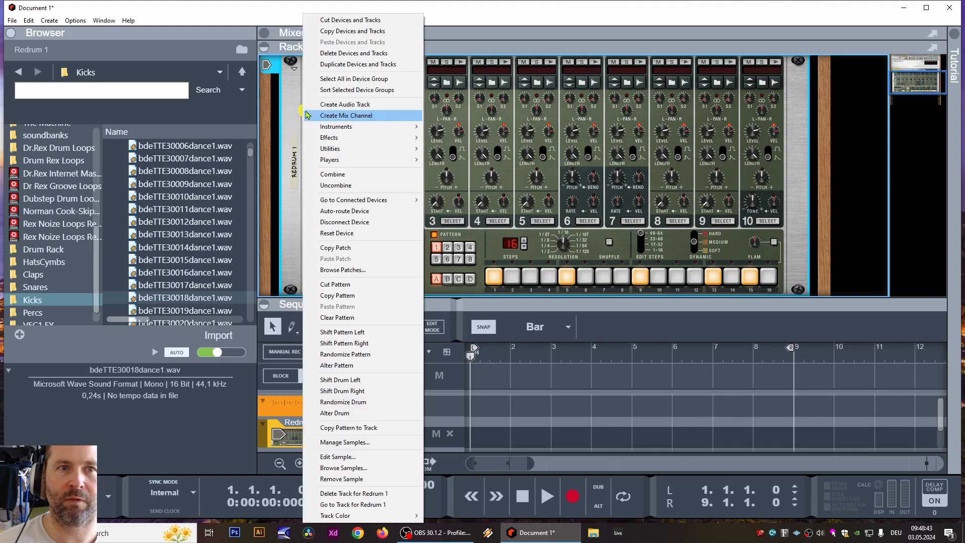
pyautogui.click(354, 427)
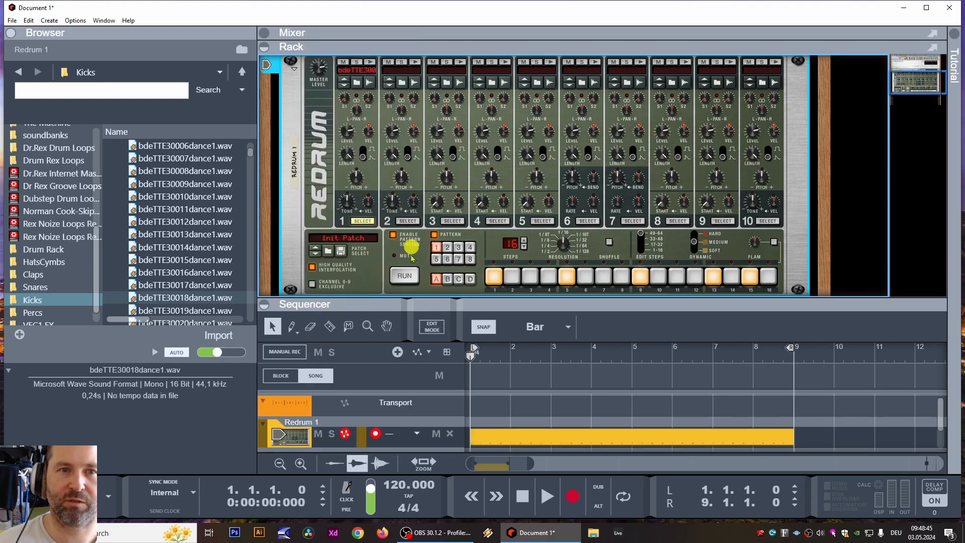
# - Disable Redrum's pattern section and play the copied clip from bar 4 to check the kick pattern
pyautogui.click(391, 236)
pyautogui.click(564, 391)
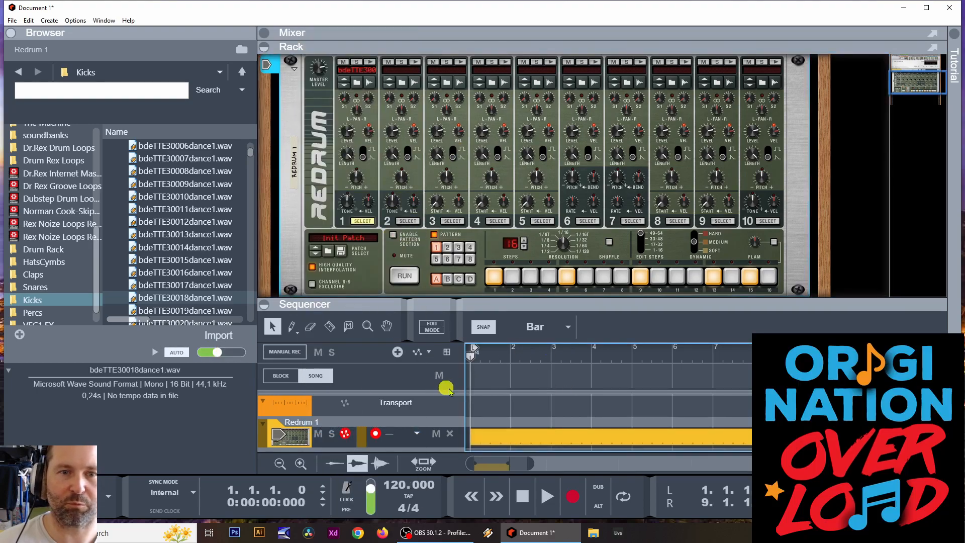
pyautogui.click(589, 352)
pyautogui.press('space')
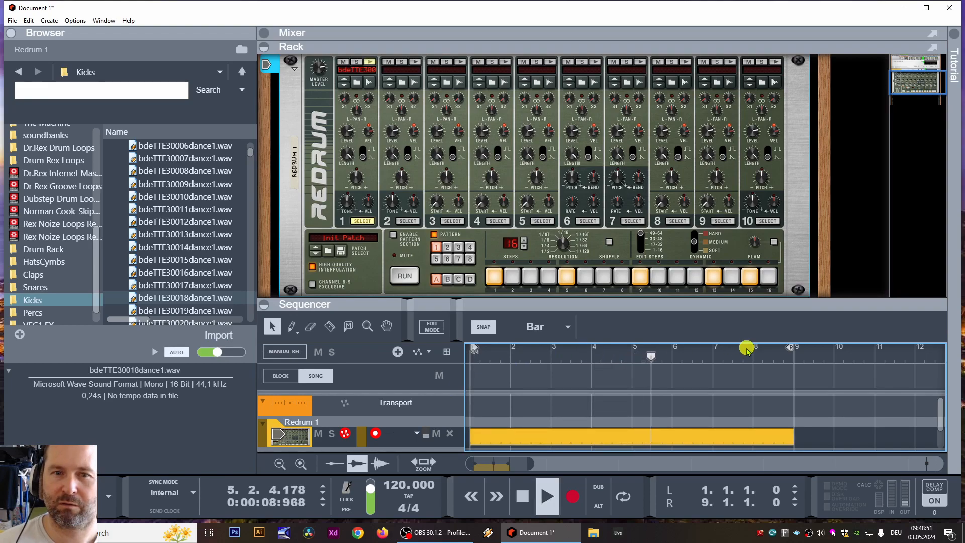
pyautogui.press('space')
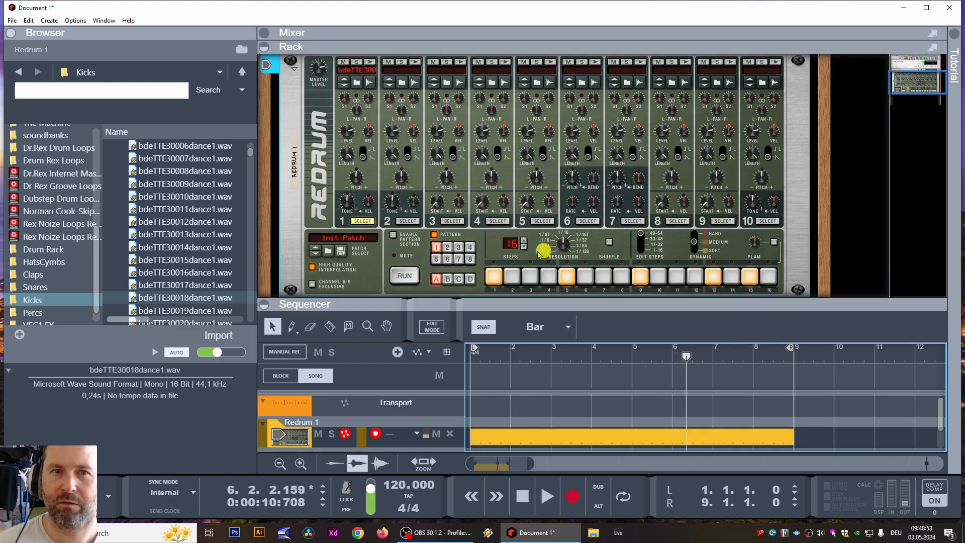
# - Set the pattern length to 64 steps, remove the old clip, and copy the pattern to the track again
pyautogui.click(526, 245)
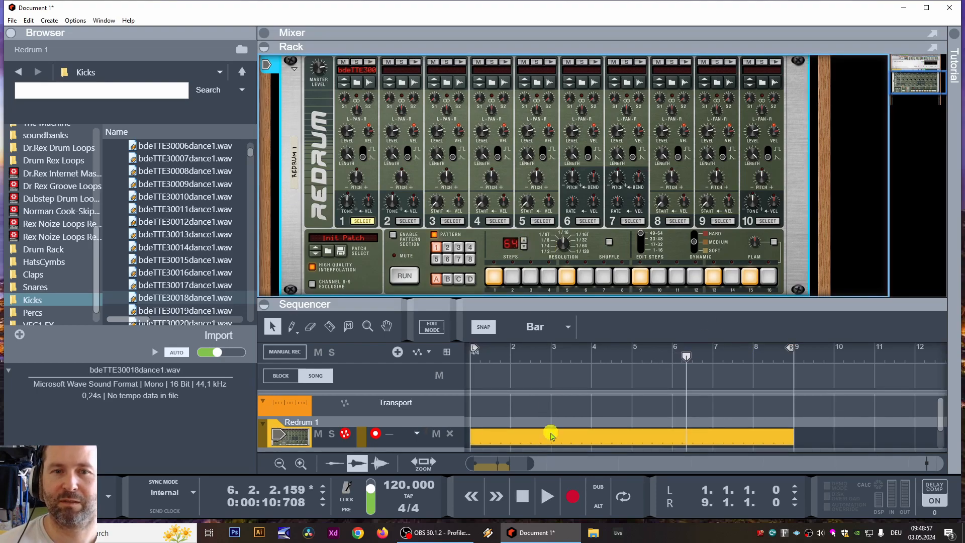
pyautogui.rightClick(296, 160)
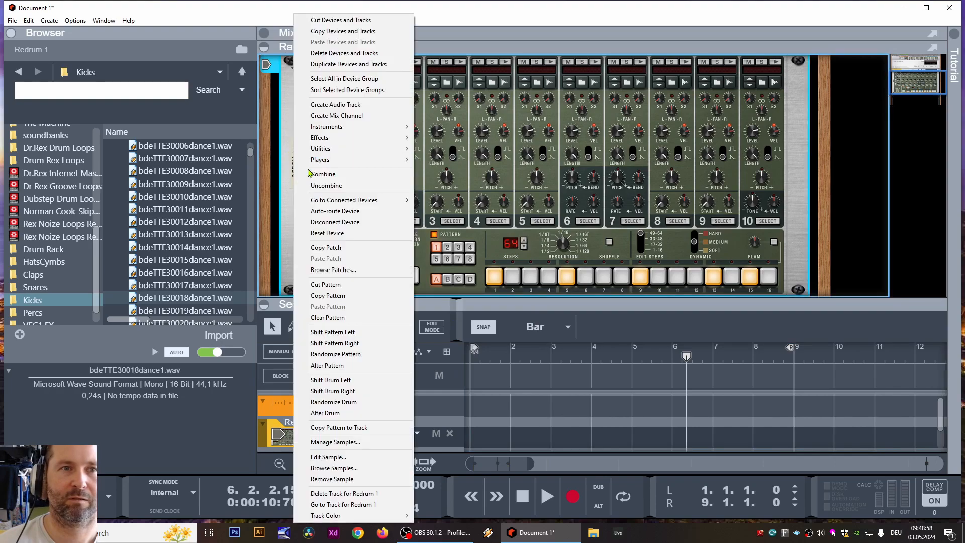
pyautogui.click(353, 428)
# - Listen to the new 64-step kick clip from bar 4 and stop playback
pyautogui.click(490, 367)
pyautogui.moveTo(590, 351)
pyautogui.mouseDown()
pyautogui.moveTo(622, 347)
pyautogui.moveTo(592, 347)
pyautogui.mouseUp()
pyautogui.press('space')
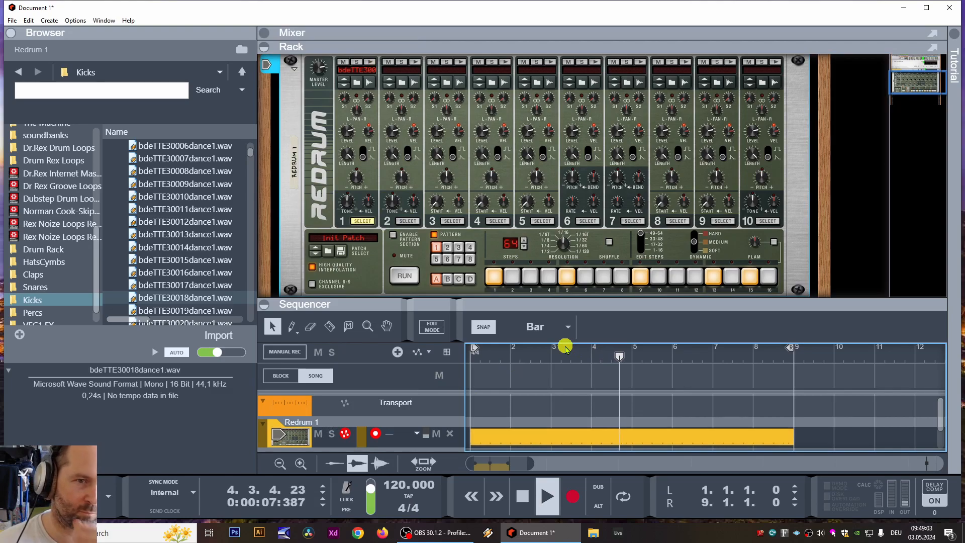
pyautogui.press('space')
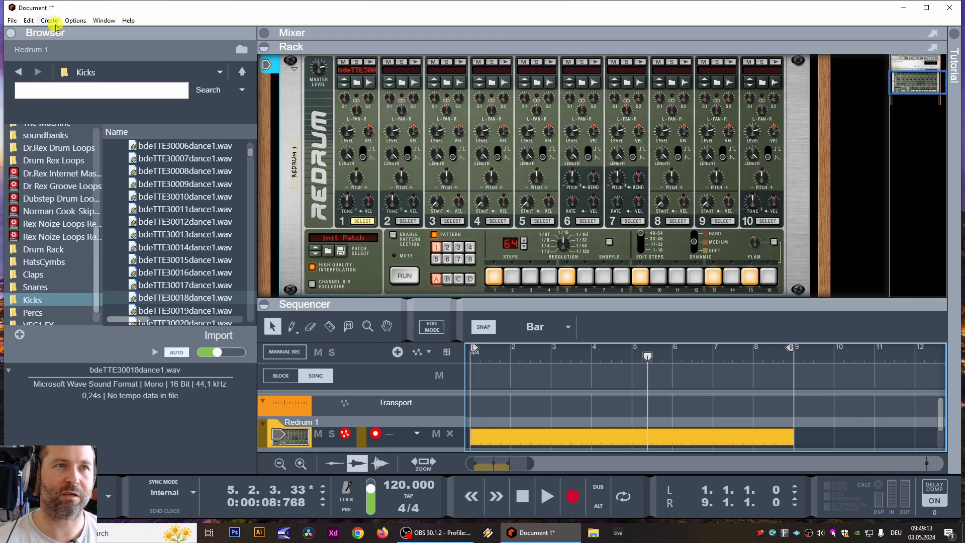
# - Create a second Redrum Drum Computer below the first and return the browser to the Kicks folder
pyautogui.scroll(-3, 508, 275)
pyautogui.rightClick(517, 219)
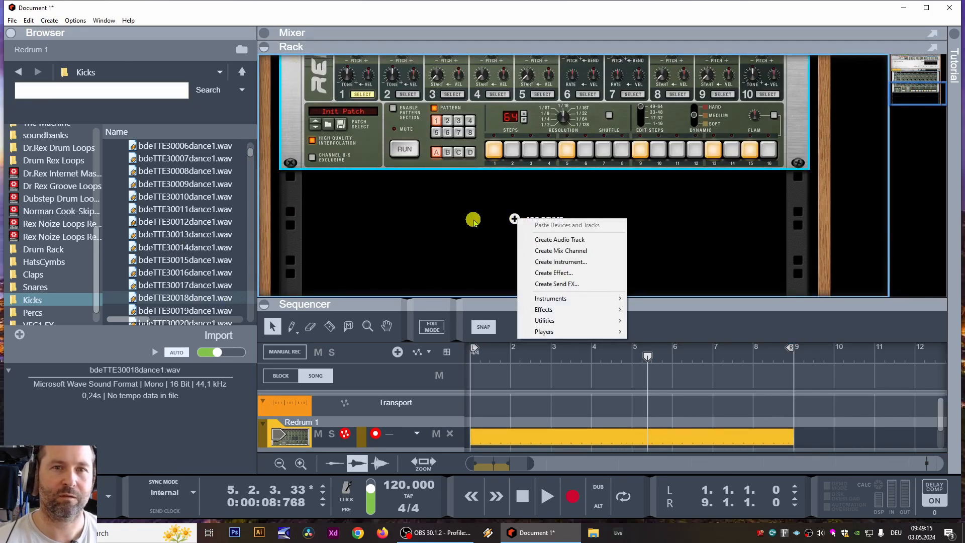
pyautogui.rightClick(506, 212)
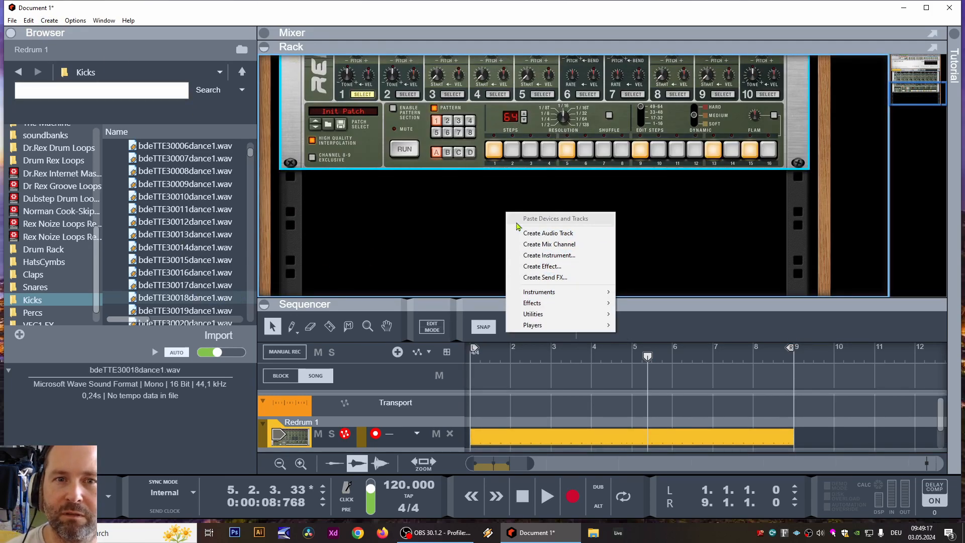
pyautogui.click(548, 255)
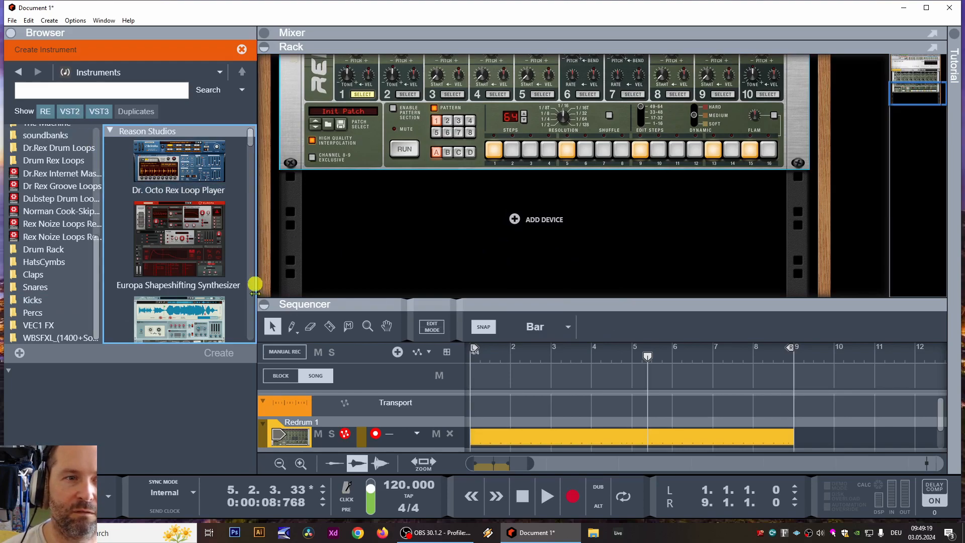
pyautogui.scroll(-10, 199, 278)
pyautogui.scroll(-5, 199, 279)
pyautogui.doubleClick(194, 317)
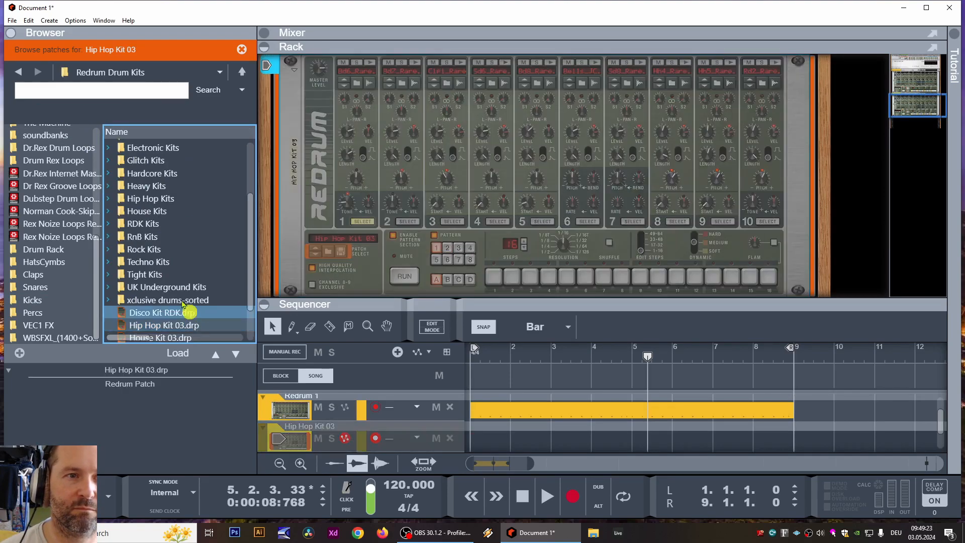
pyautogui.click(19, 71)
pyautogui.click(19, 70)
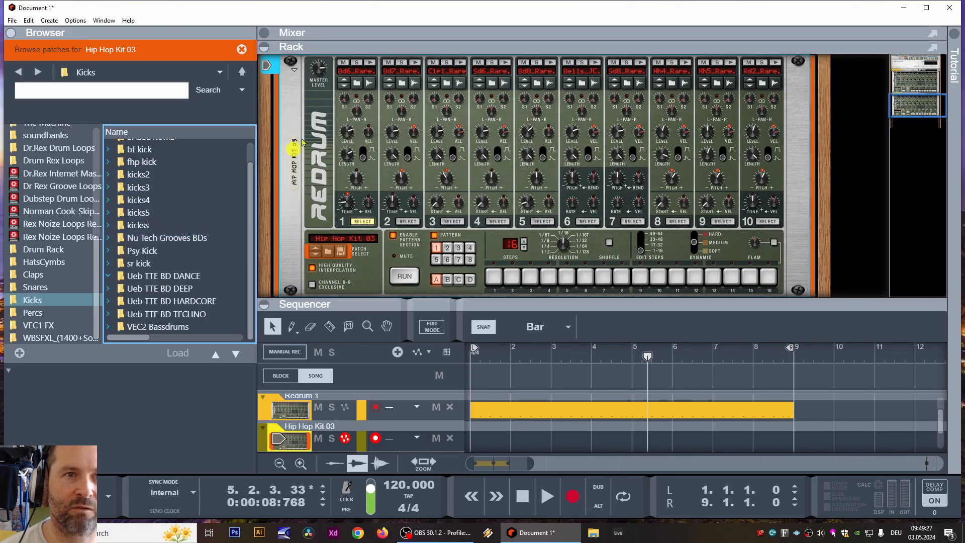
# - Delete the Hip Hop Kit 03 Redrum with its whole device group and duplicate Redrum 1 with its track
pyautogui.click(316, 157)
pyautogui.press('Delete')
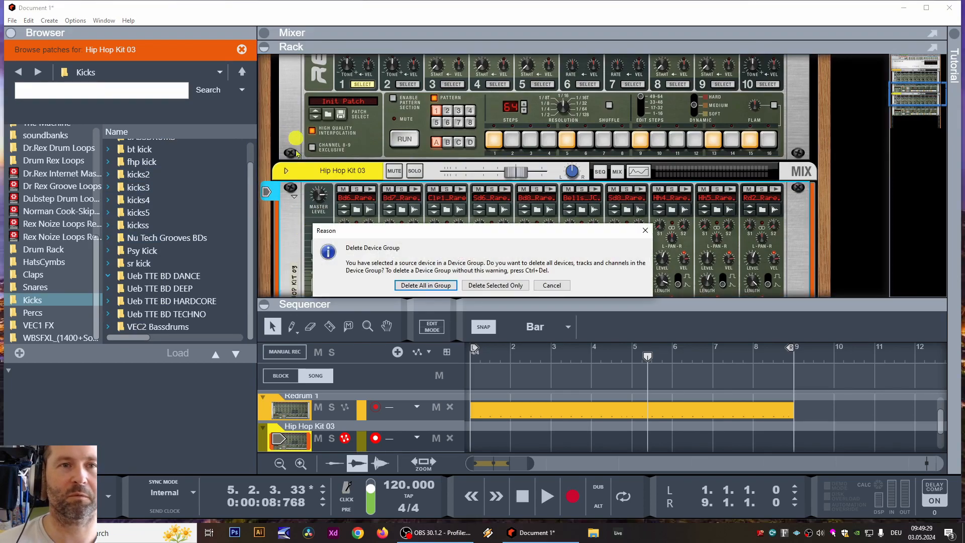
pyautogui.click(426, 285)
pyautogui.rightClick(310, 236)
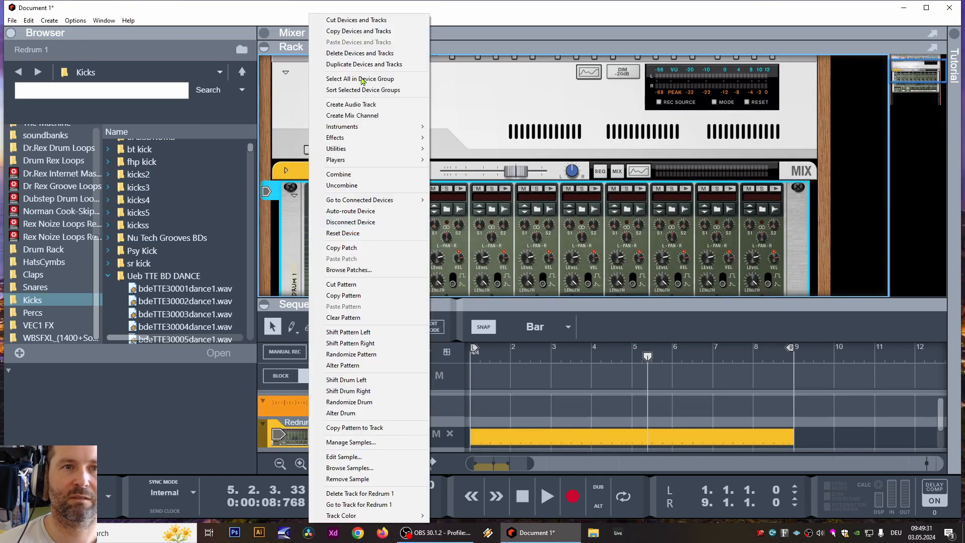
pyautogui.click(369, 64)
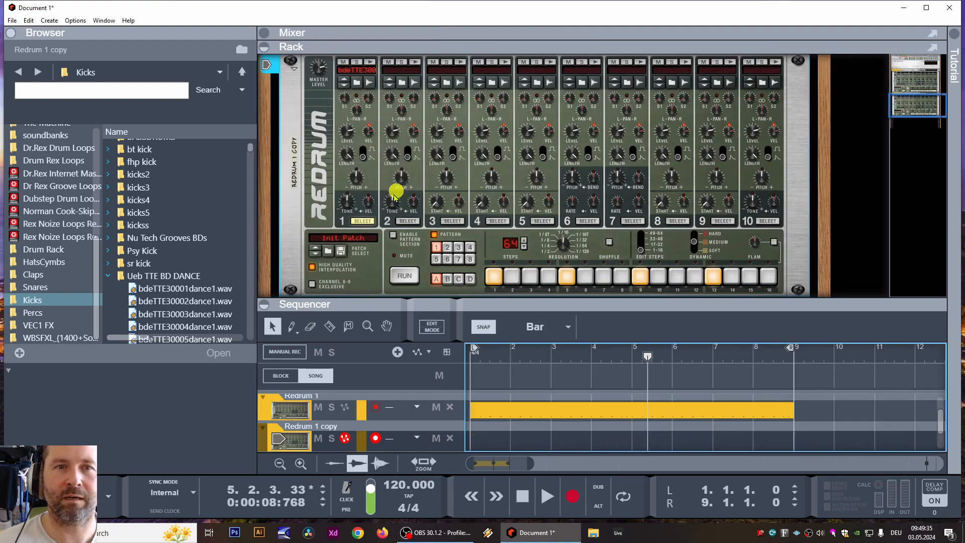
# - On the duplicated Redrum, enable the pattern section, select pattern 2 and fill all 16 steps for drum 1 during playback
pyautogui.moveTo(495, 279); pyautogui.dragTo(710, 280)
pyautogui.click(447, 246)
pyautogui.click(399, 222)
pyautogui.click(359, 223)
pyautogui.click(395, 240)
pyautogui.click(405, 276)
pyautogui.click(530, 497)
pyautogui.click(547, 497)
pyautogui.moveTo(494, 277); pyautogui.dragTo(768, 277)
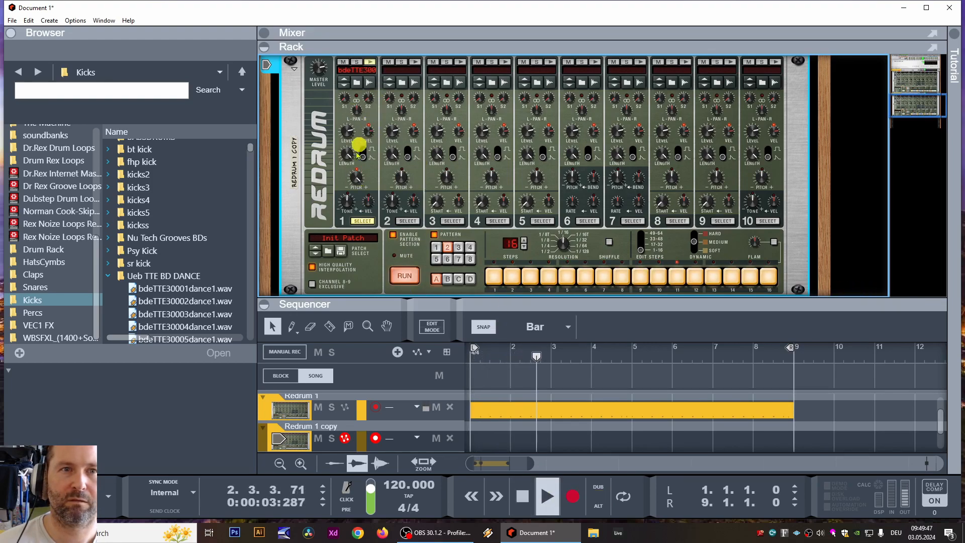
# - Shorten drum 1's length on the duplicated Redrum while playing the pattern
pyautogui.press('space')
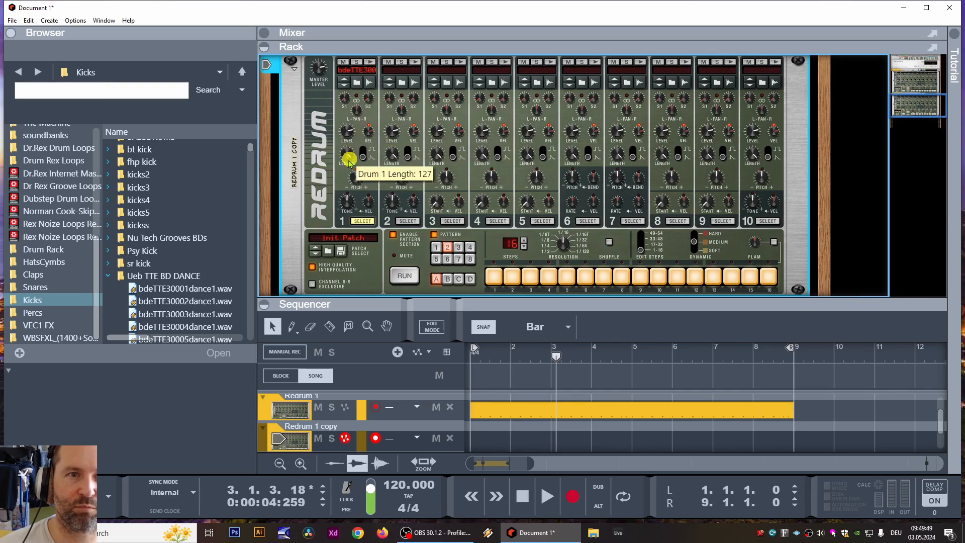
pyautogui.press('space')
pyautogui.moveTo(347, 158); pyautogui.dragTo(347, 194)
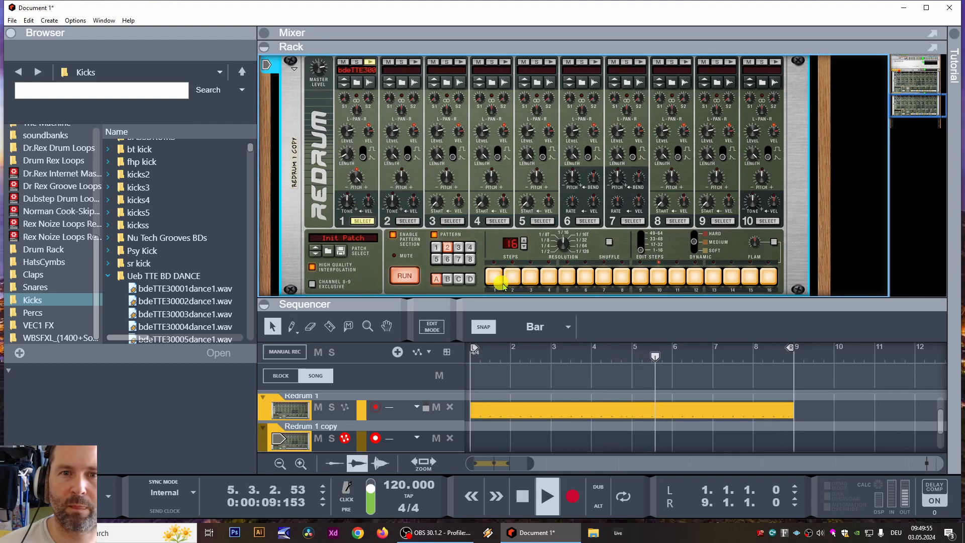
pyautogui.press('space')
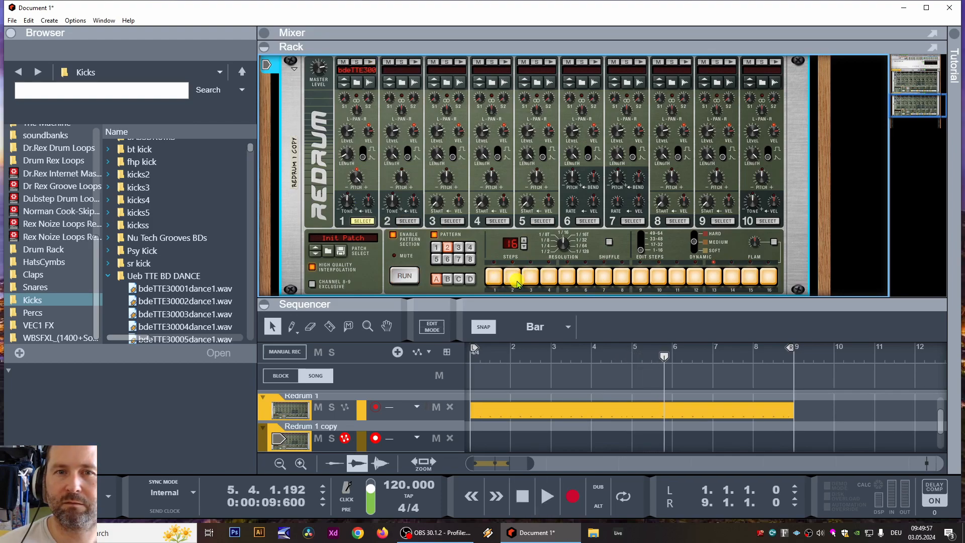
# - Clear the filled steps of pattern 2, keep kicks only on odd steps 1 to 15, and play it back
pyautogui.moveTo(517, 284); pyautogui.dragTo(768, 277)
pyautogui.click(531, 279)
pyautogui.click(566, 277)
pyautogui.click(603, 278)
pyautogui.click(640, 277)
pyautogui.click(678, 276)
pyautogui.click(713, 276)
pyautogui.click(749, 276)
pyautogui.press('space')
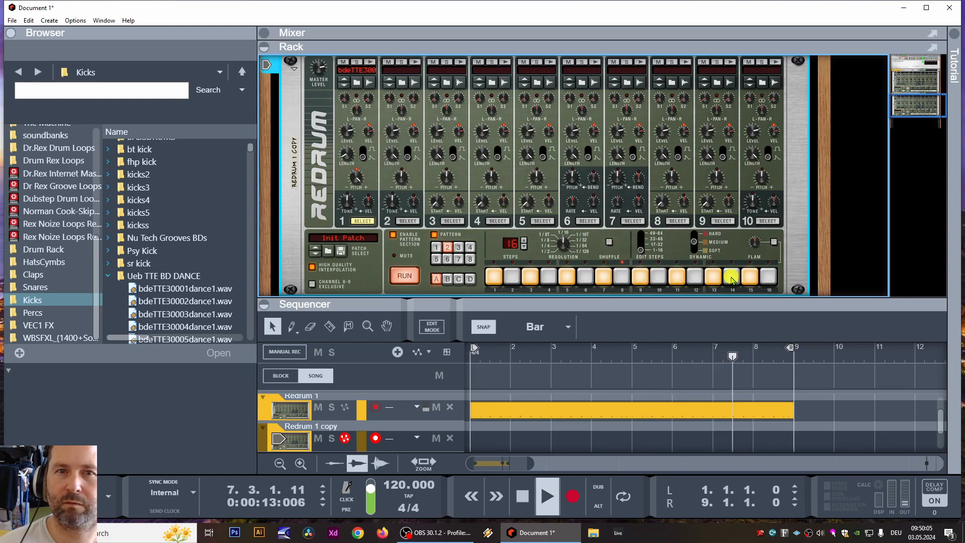
pyautogui.press('space')
# - Edit steps 17-32 of pattern 2, placing kicks on 17, 19, 21, 23 and 25 through 29
pyautogui.click(641, 245)
pyautogui.click(495, 278)
pyautogui.click(533, 279)
pyautogui.click(565, 280)
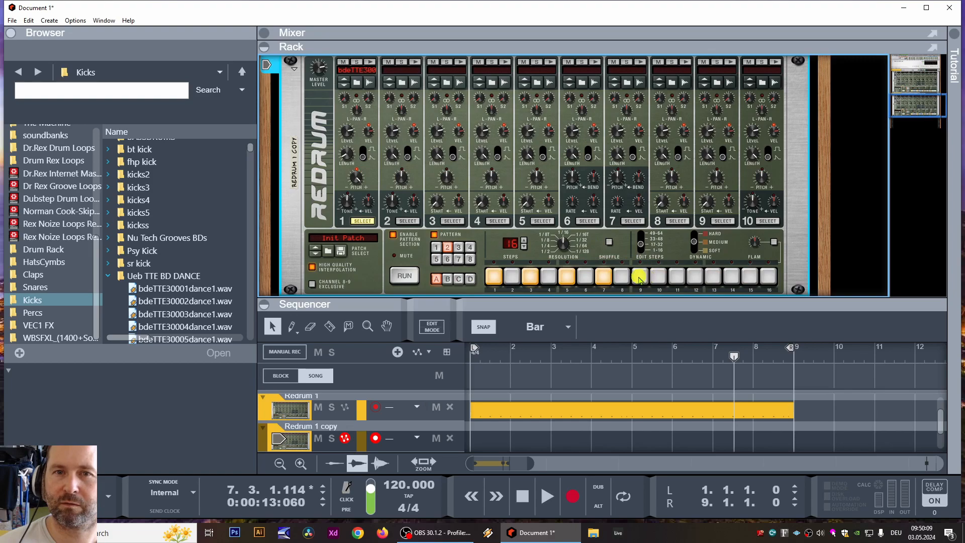
pyautogui.click(752, 283)
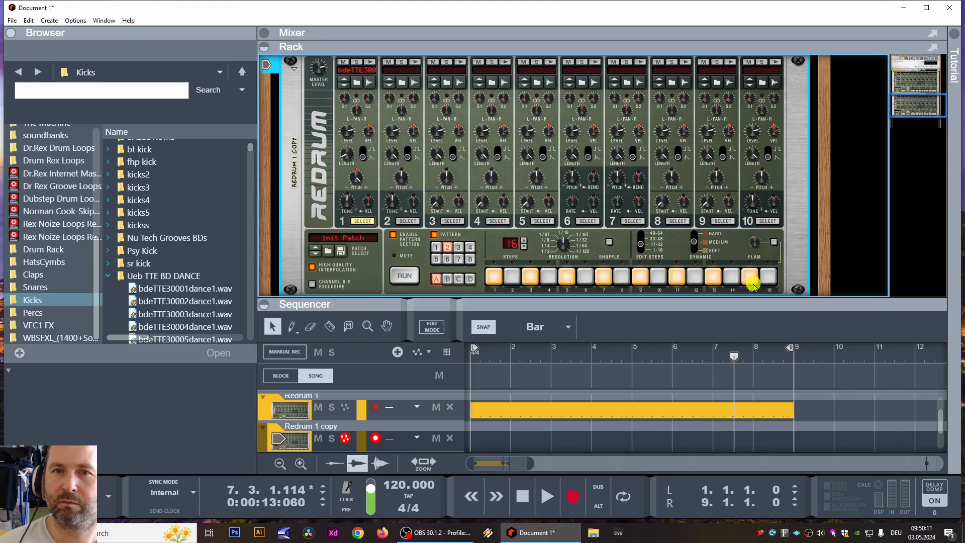
pyautogui.click(659, 280)
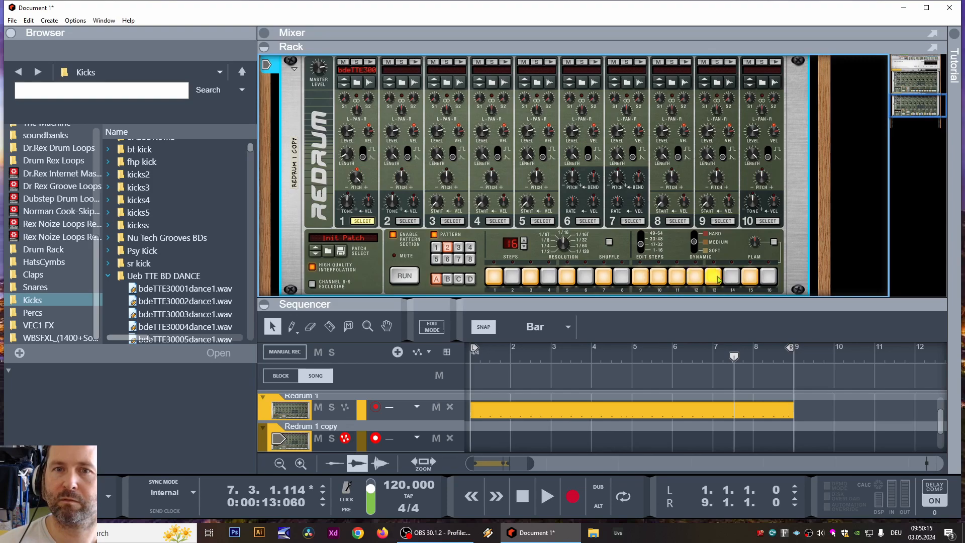
pyautogui.click(757, 277)
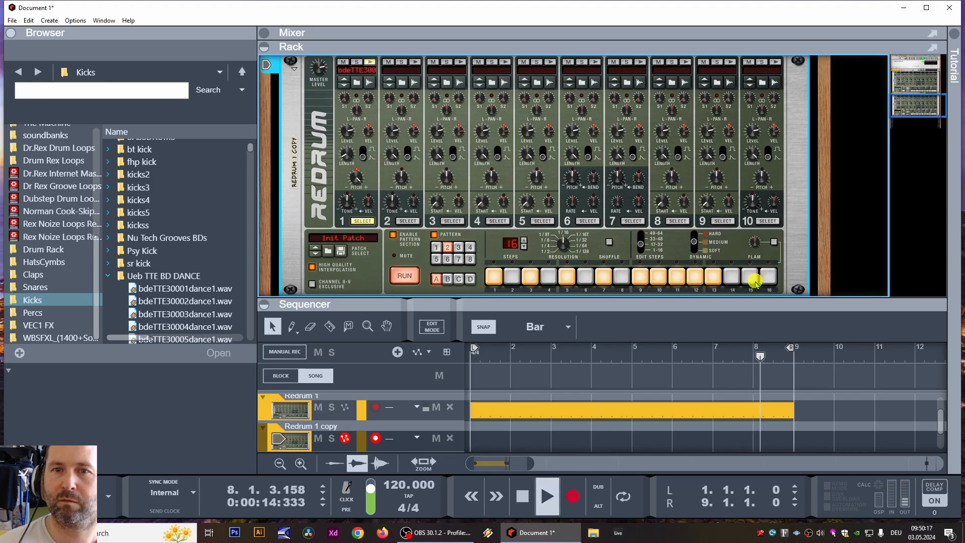
# - Set the length of pattern 2 to 32 steps and listen to it
pyautogui.press('space')
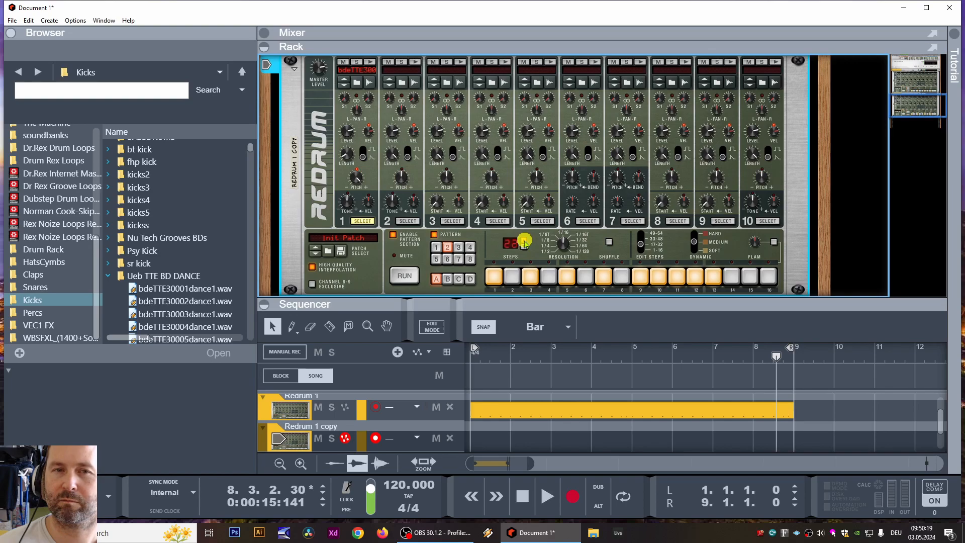
pyautogui.press('space')
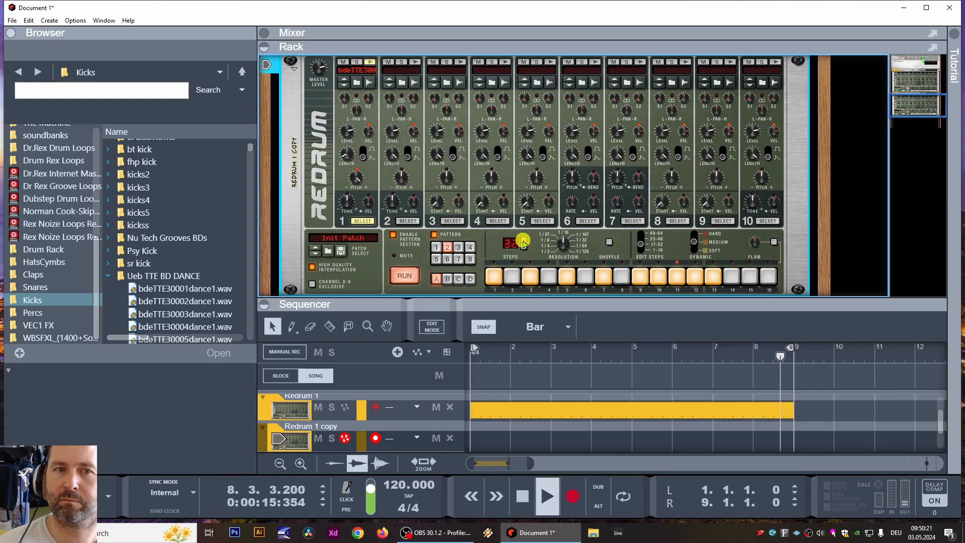
pyautogui.press('space')
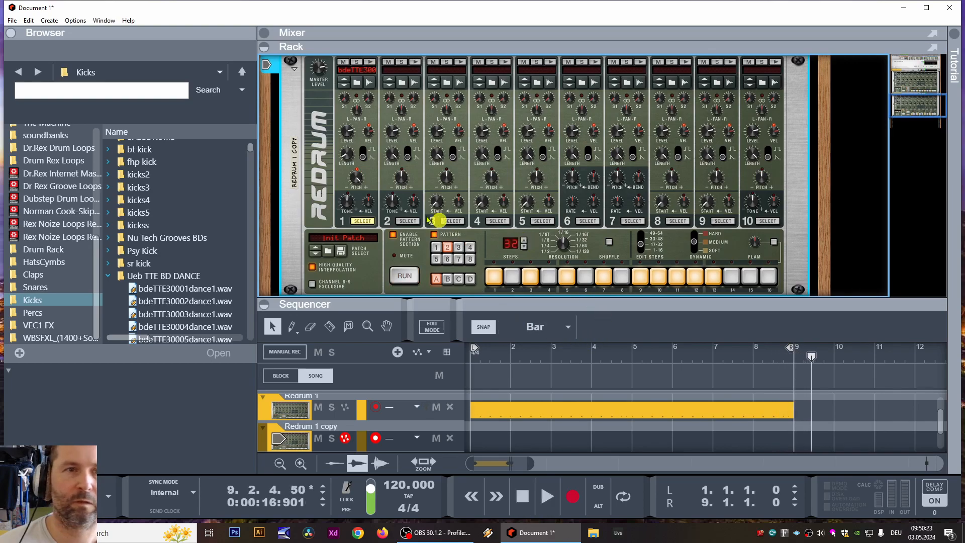
# - Copy the 32-step pattern to the duplicated Redrum's track and disable its pattern section
pyautogui.rightClick(300, 136)
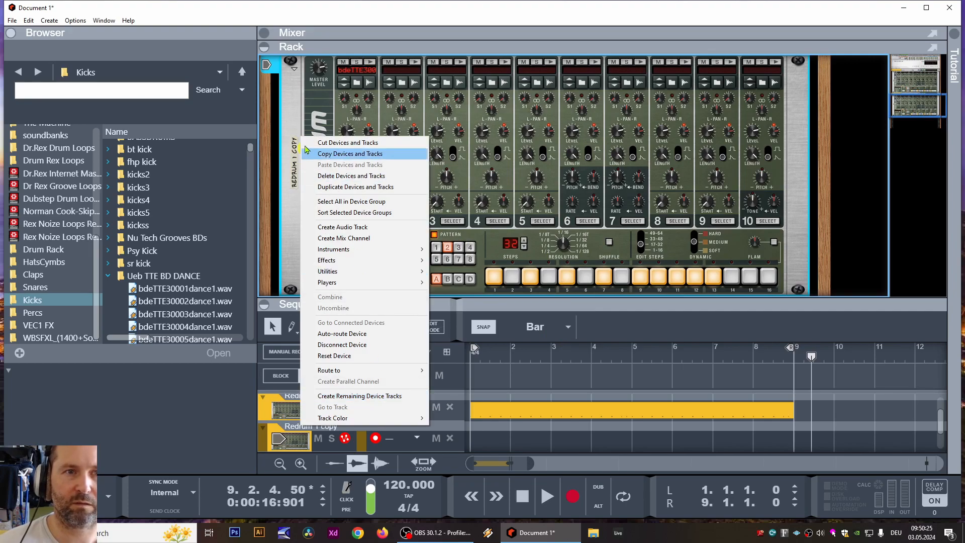
pyautogui.rightClick(329, 122)
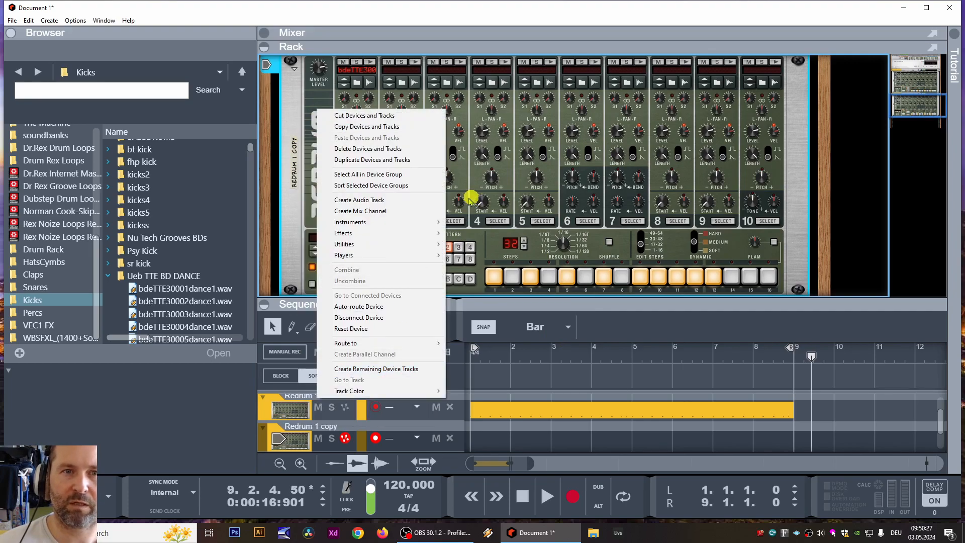
pyautogui.click(296, 99)
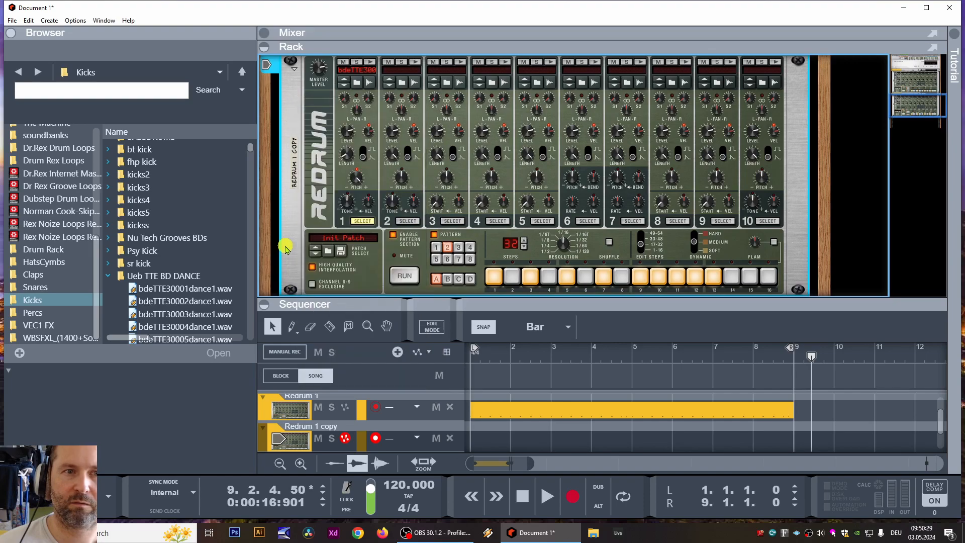
pyautogui.rightClick(290, 247)
pyautogui.click(317, 427)
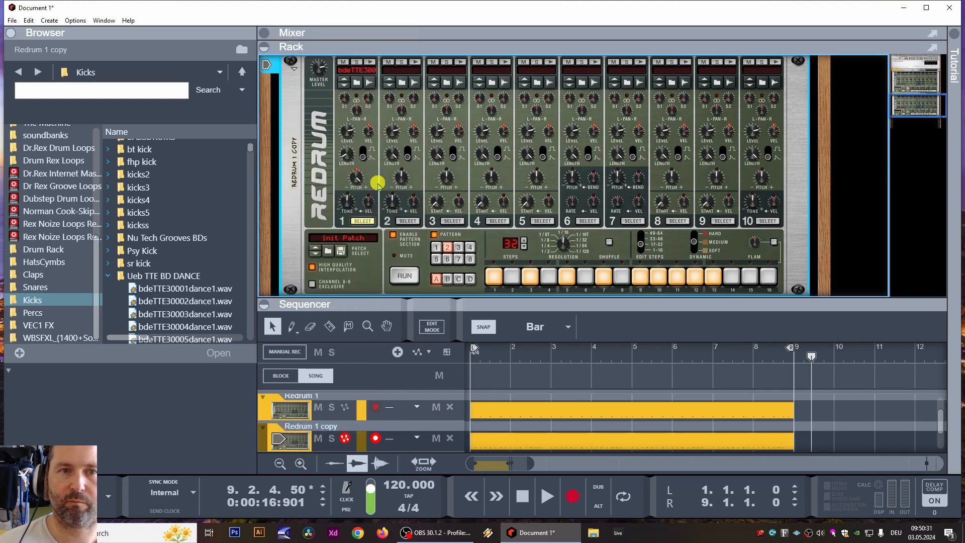
pyautogui.click(399, 245)
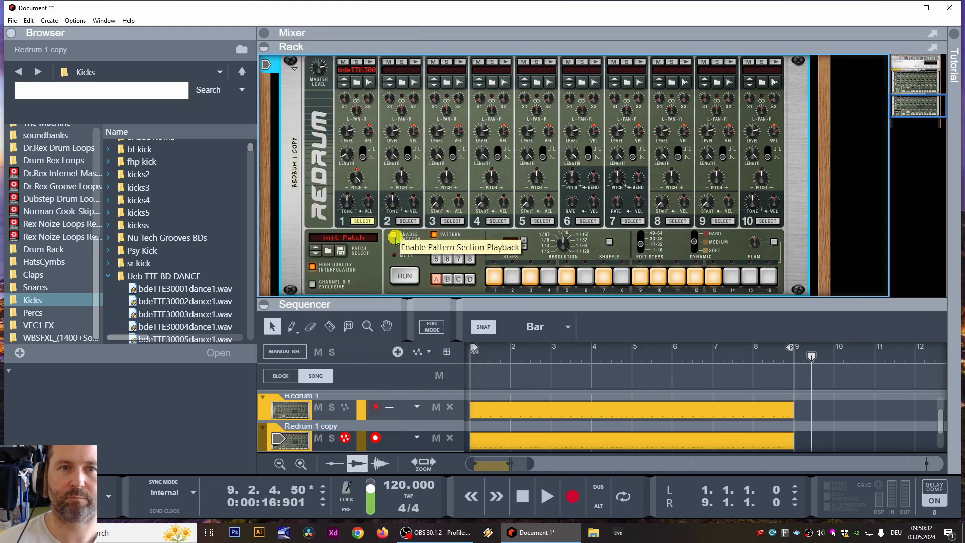
# - Duplicate the second Redrum together with its track
pyautogui.rightClick(280, 93)
pyautogui.rightClick(290, 95)
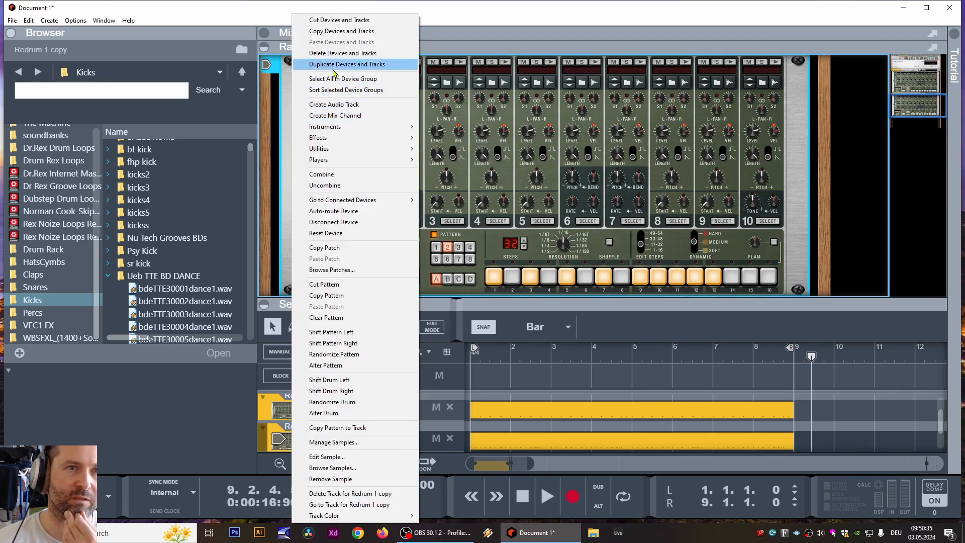
pyautogui.click(334, 66)
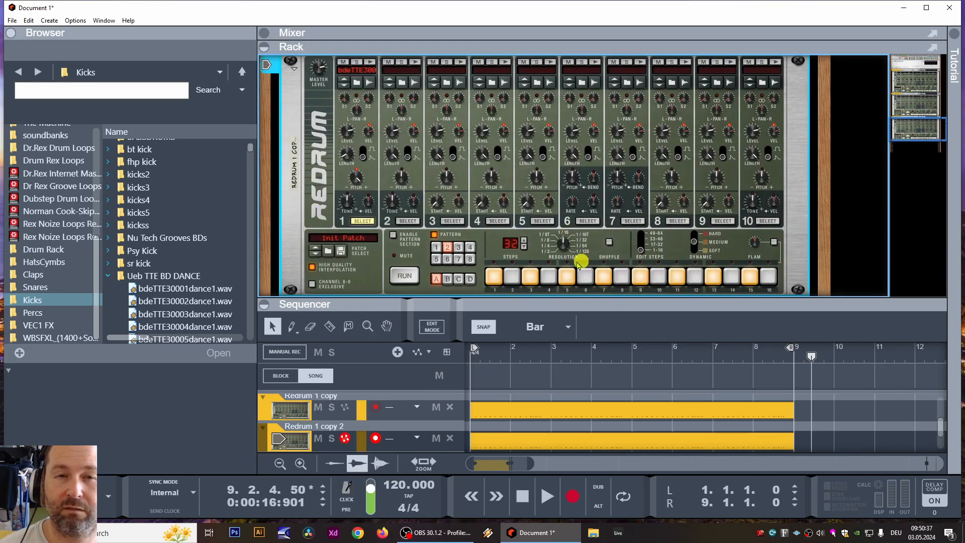
# - Select pattern 3 on the third Redrum and place kicks on steps 3, 7, 11 and 15
pyautogui.click(459, 247)
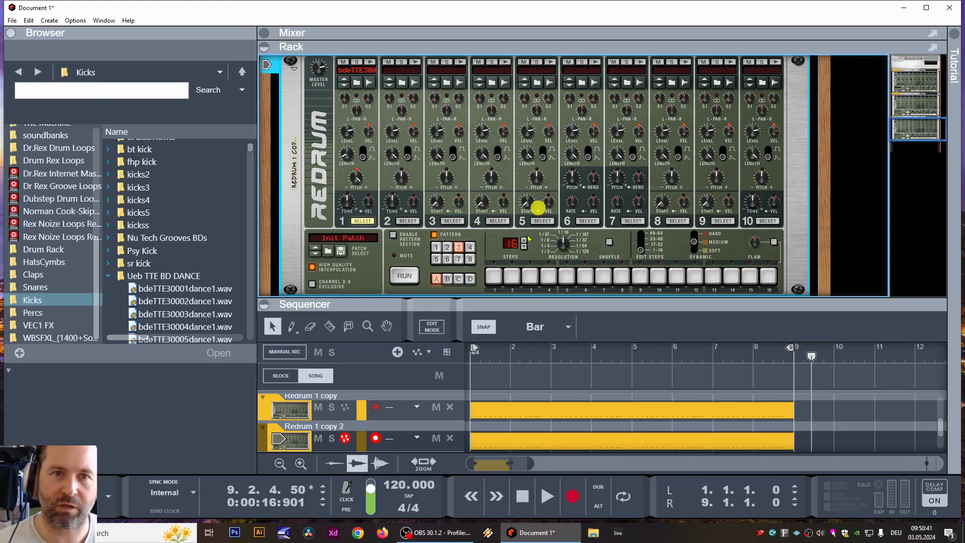
pyautogui.click(677, 276)
pyautogui.click(749, 276)
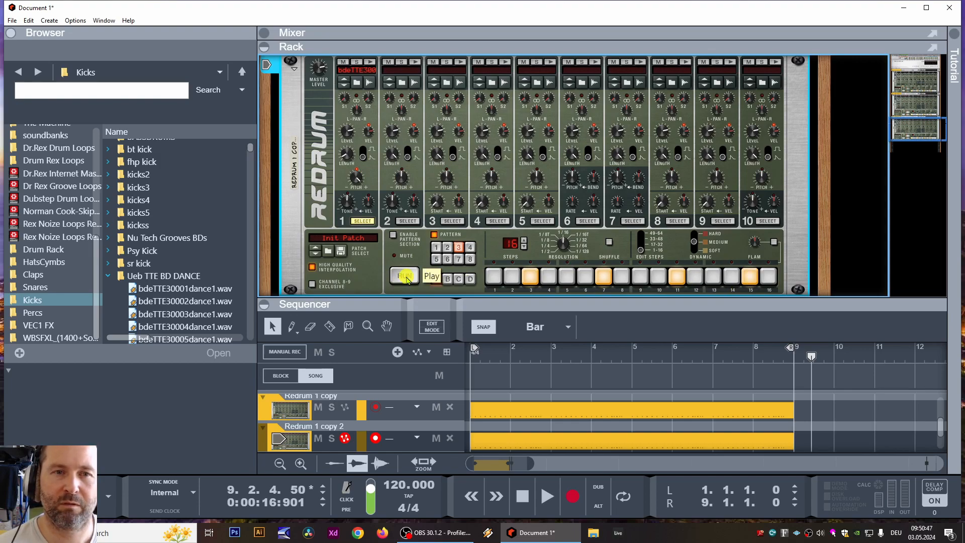
# - Turn on loop playback and play the beat from bar 1
pyautogui.rightClick(309, 130)
pyautogui.click(294, 138)
pyautogui.press('space')
pyautogui.press('space')
pyautogui.click(482, 349)
pyautogui.click(629, 498)
pyautogui.press('space')
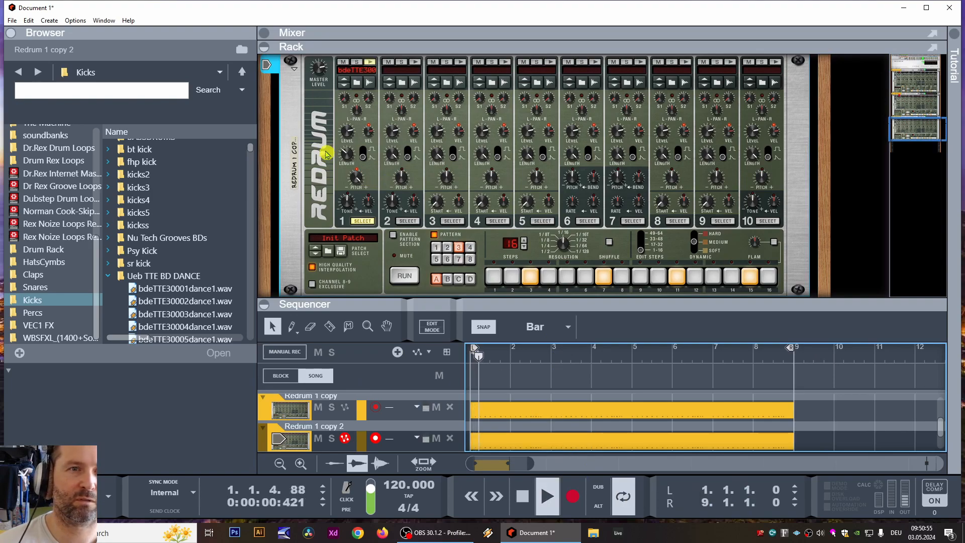
pyautogui.press('space')
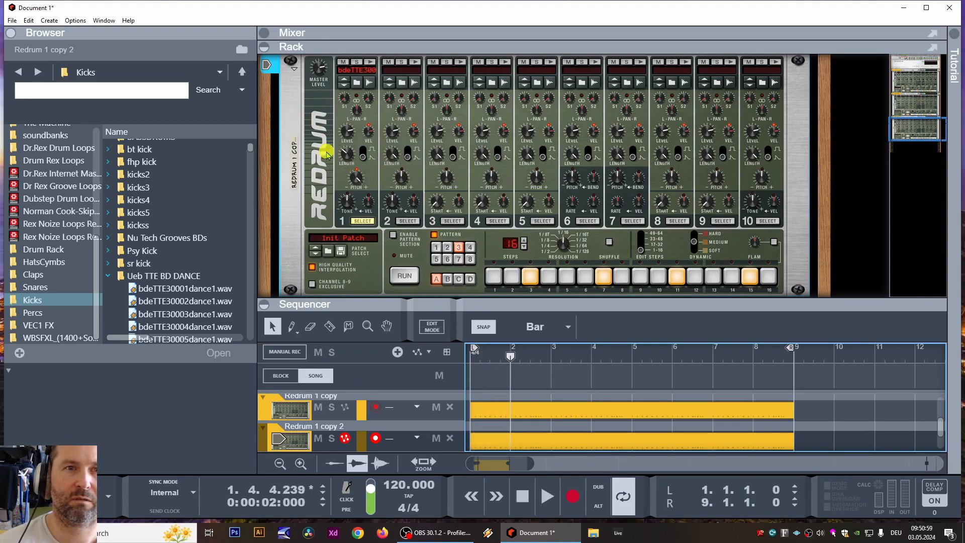
# - Set drum 1's tone on the third Redrum to 35 and check it during playback
pyautogui.click(304, 147)
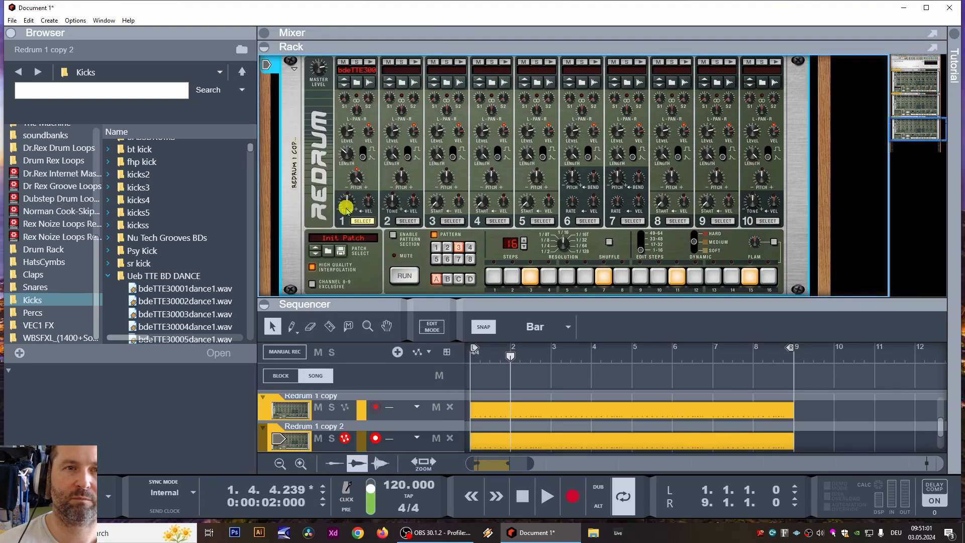
pyautogui.press('space')
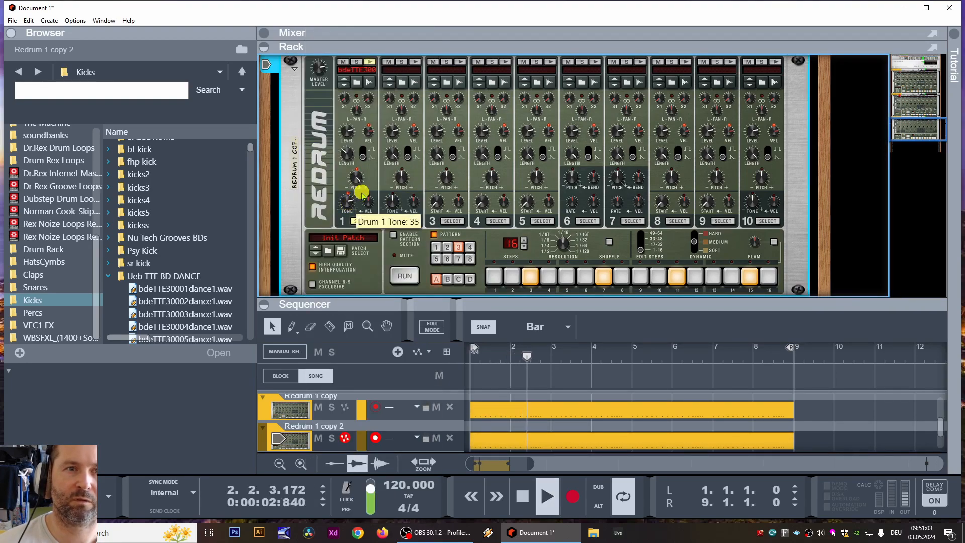
pyautogui.press('space')
# - Add a Scream 4 Distortion effect to the third Redrum
pyautogui.rightClick(333, 199)
pyautogui.moveTo(350, 139)
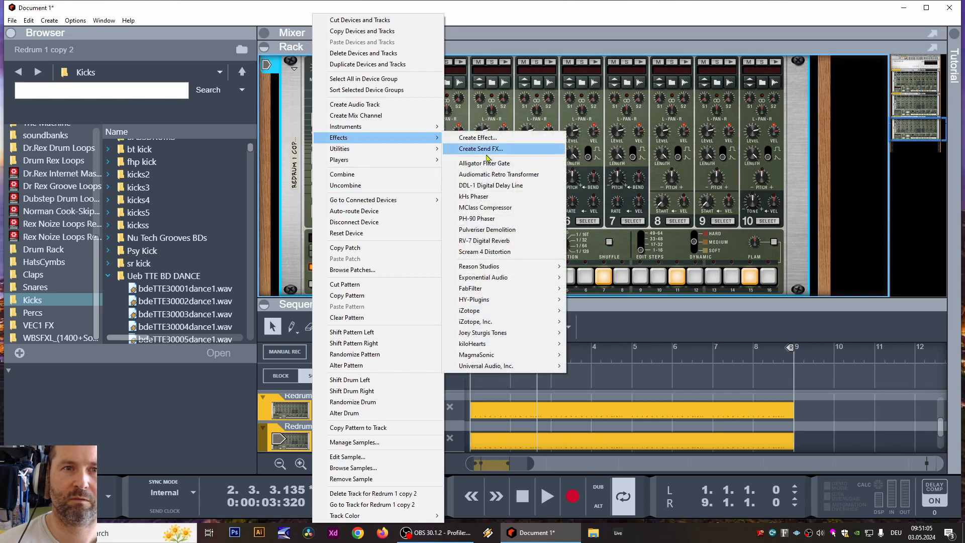
pyautogui.click(528, 252)
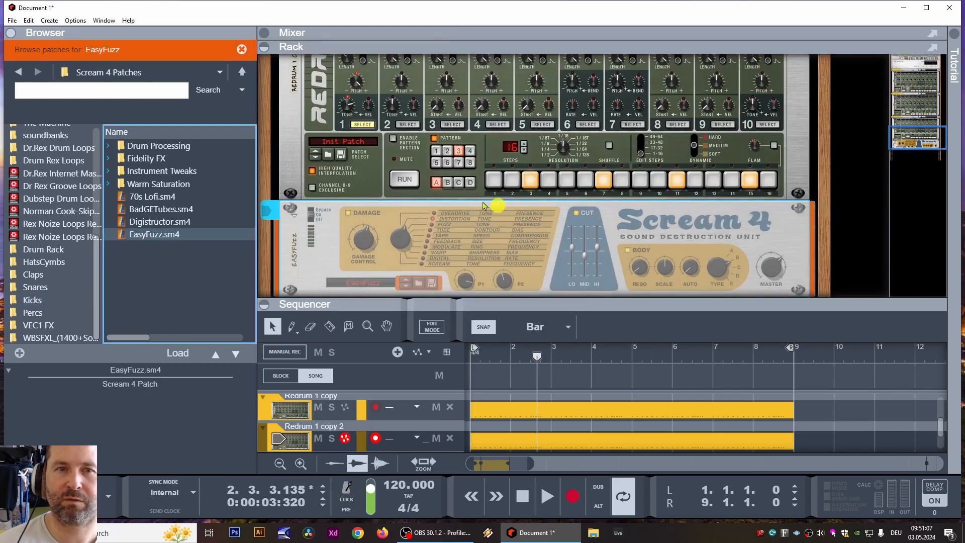
# - Adjust the Scream 4's damage type and master level while listening to the beat
pyautogui.press('space')
pyautogui.press('space')
pyautogui.moveTo(402, 248); pyautogui.dragTo(403, 238)
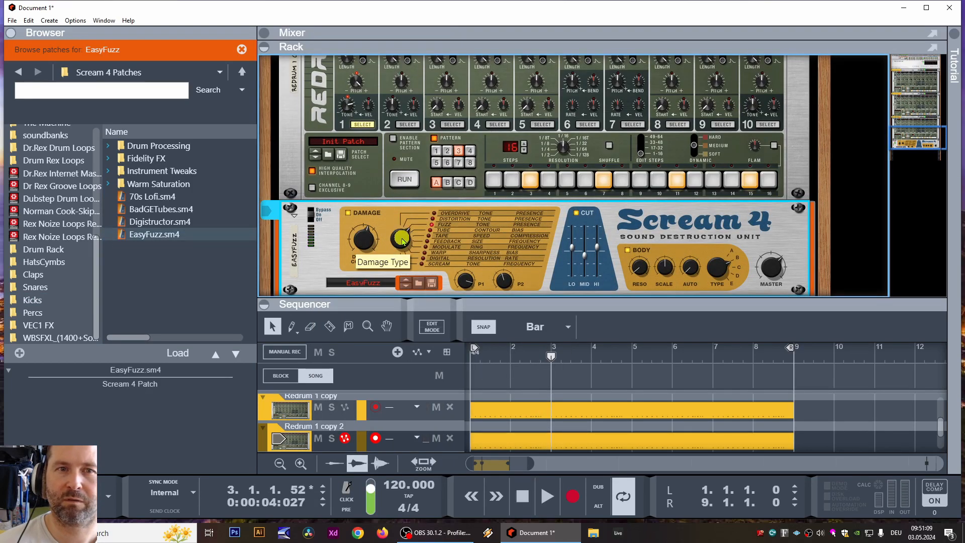
pyautogui.press('space')
pyautogui.moveTo(776, 291); pyautogui.dragTo(780, 277)
# - Delete the clip on the third Redrum's track and play the beat without it
pyautogui.scroll(3, 613, 167)
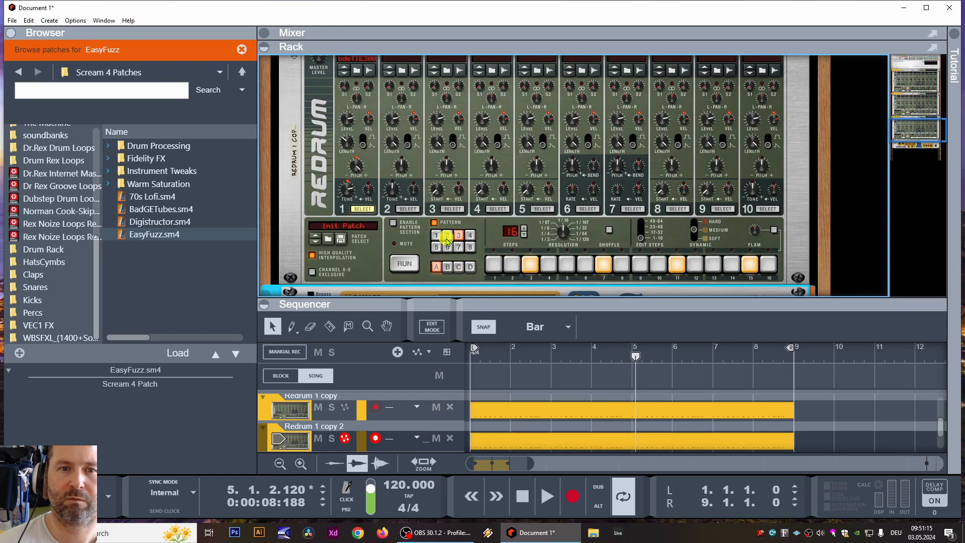
pyautogui.scroll(-1, 605, 404)
pyautogui.click(656, 415)
pyautogui.press('Delete')
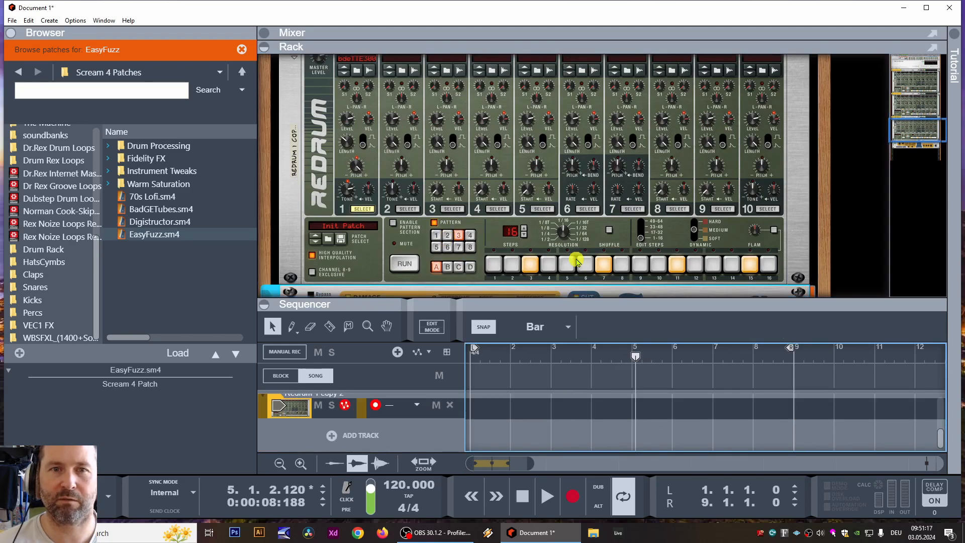
pyautogui.press('space')
pyautogui.scroll(1, 401, 205)
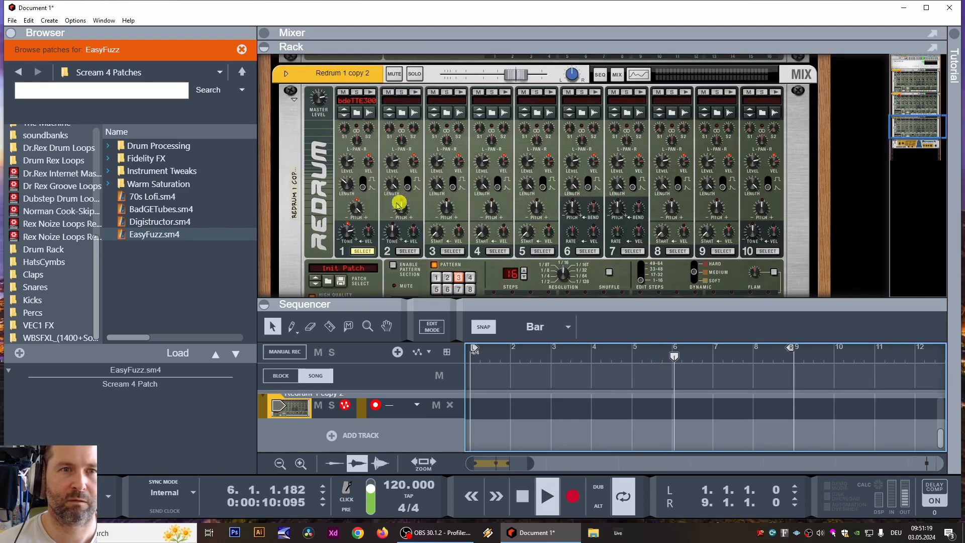
pyautogui.scroll(-1, 366, 232)
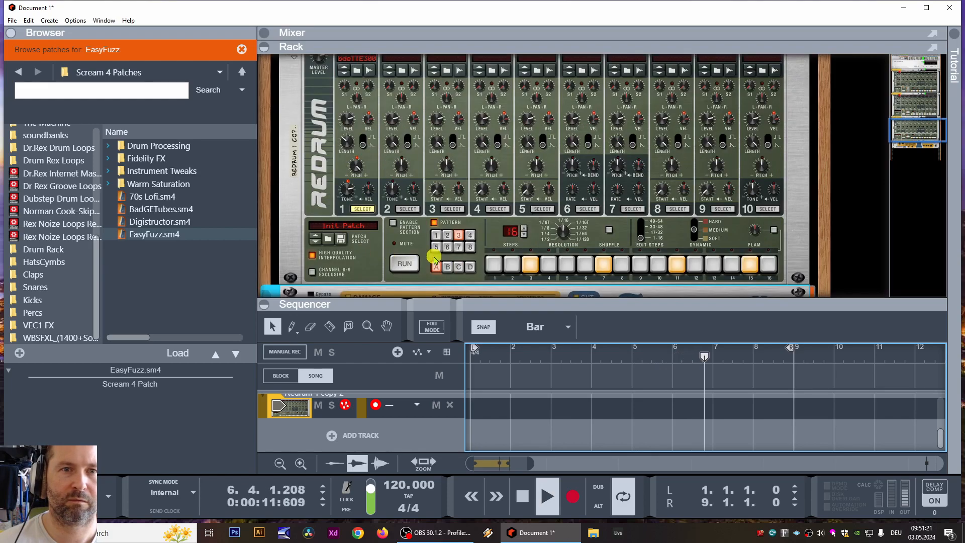
# - Enable the pattern section on the third Redrum and run its pattern with the beat
pyautogui.click(393, 223)
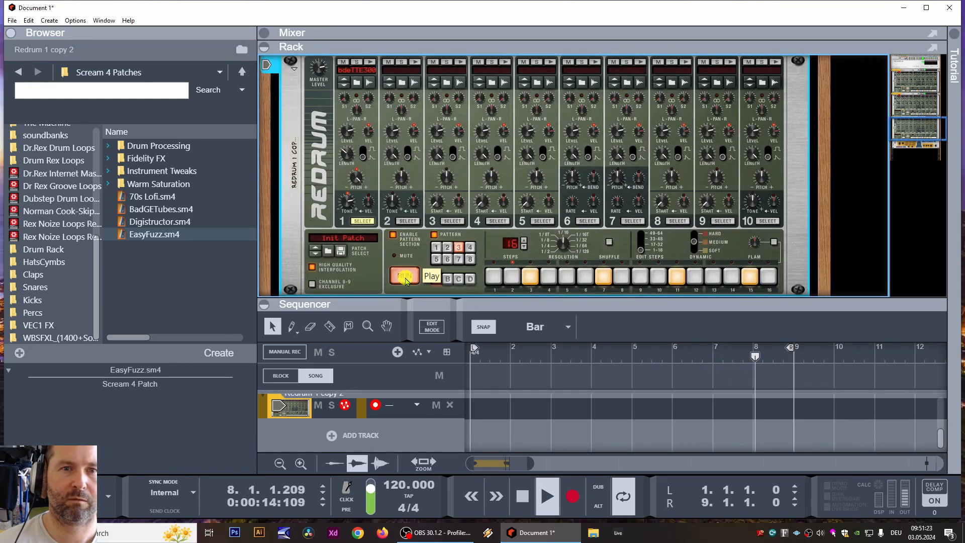
pyautogui.click(463, 279)
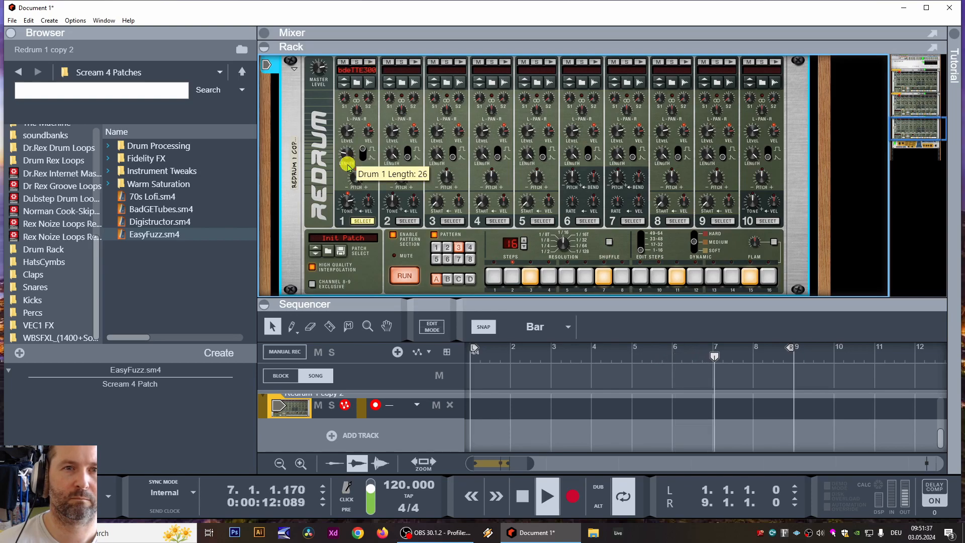
# - Try to fade in roughly the first quarter of drum 1's sample on the third Redrum and save it
pyautogui.scroll(3, 347, 166)
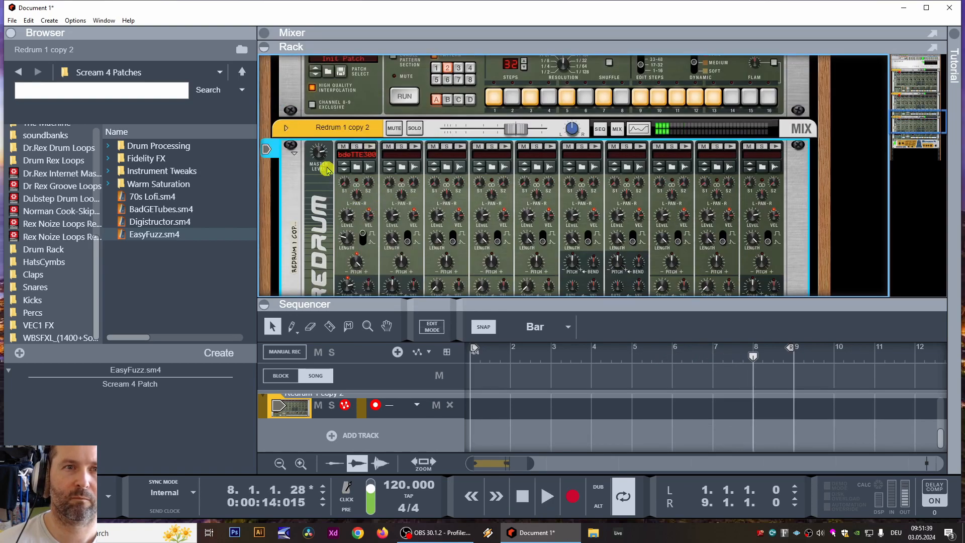
pyautogui.rightClick(354, 159)
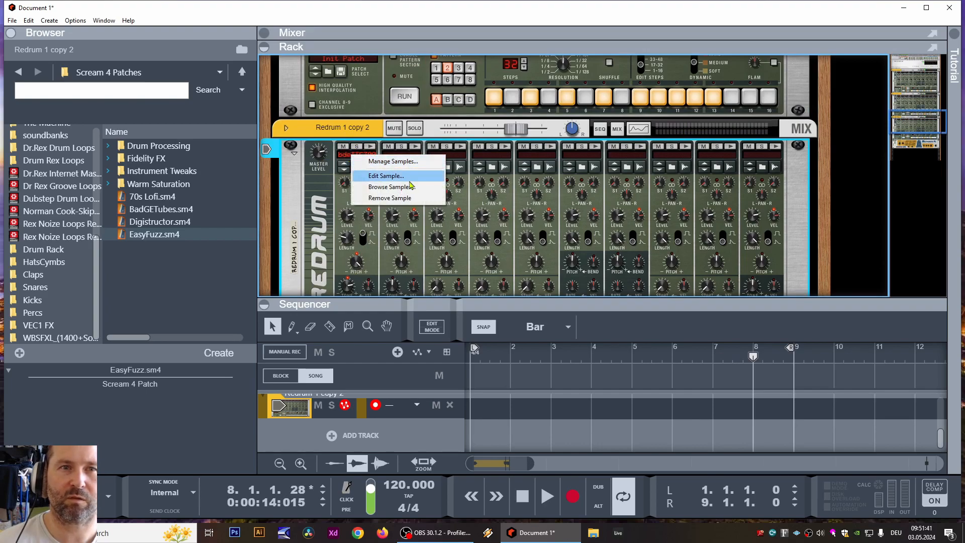
pyautogui.click(385, 176)
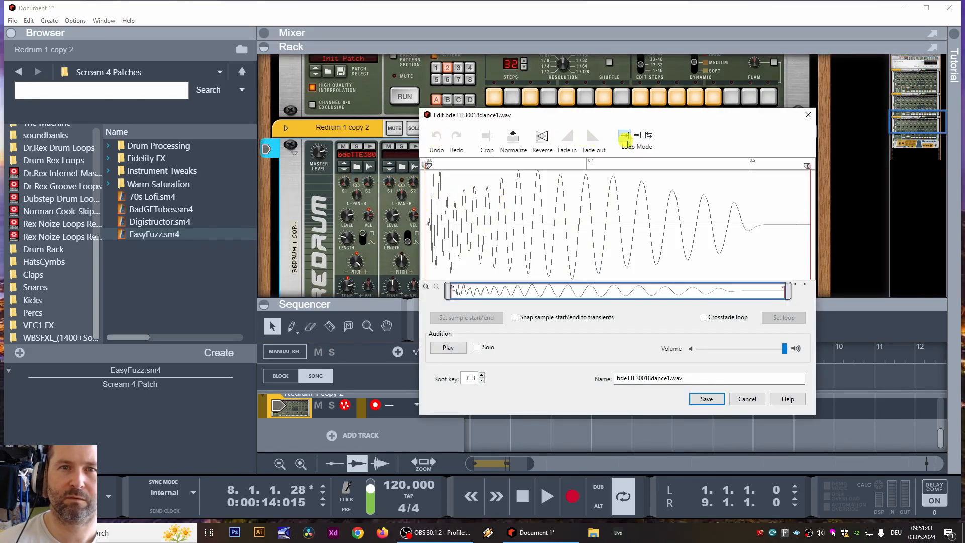
pyautogui.moveTo(525, 189); pyautogui.dragTo(427, 201)
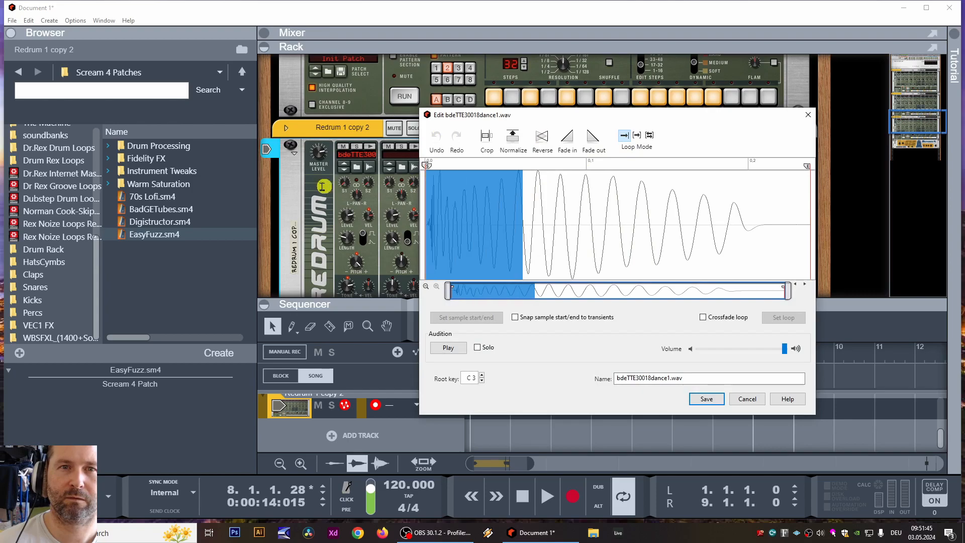
pyautogui.click(573, 136)
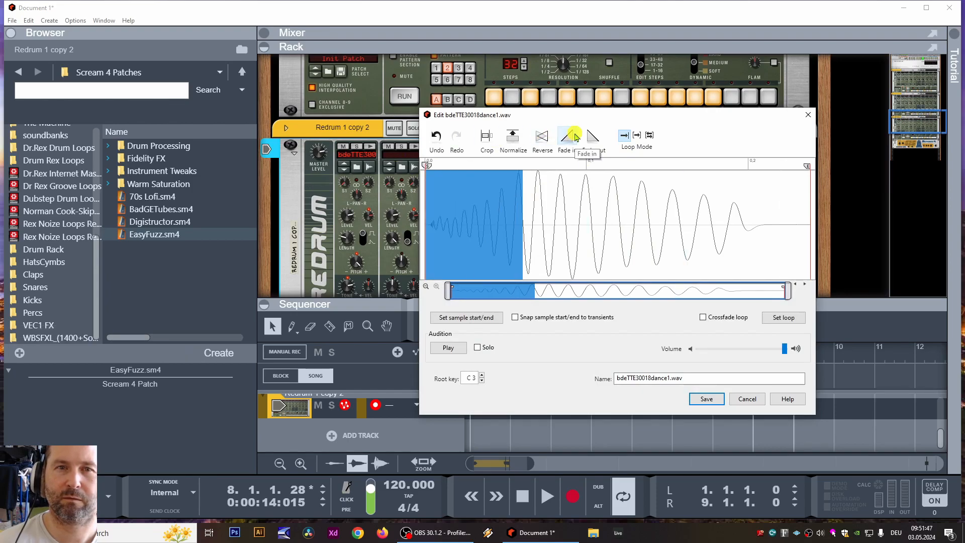
pyautogui.click(714, 399)
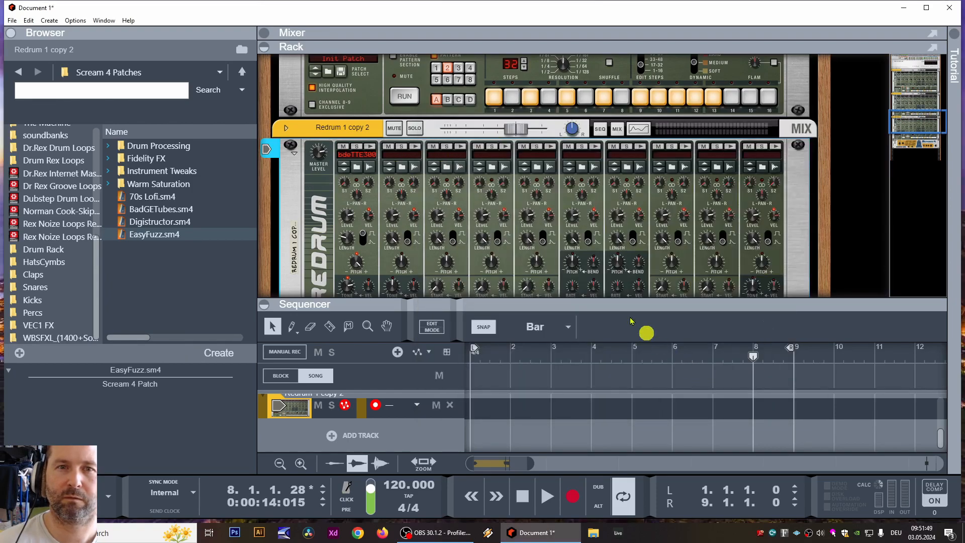
pyautogui.click(356, 159)
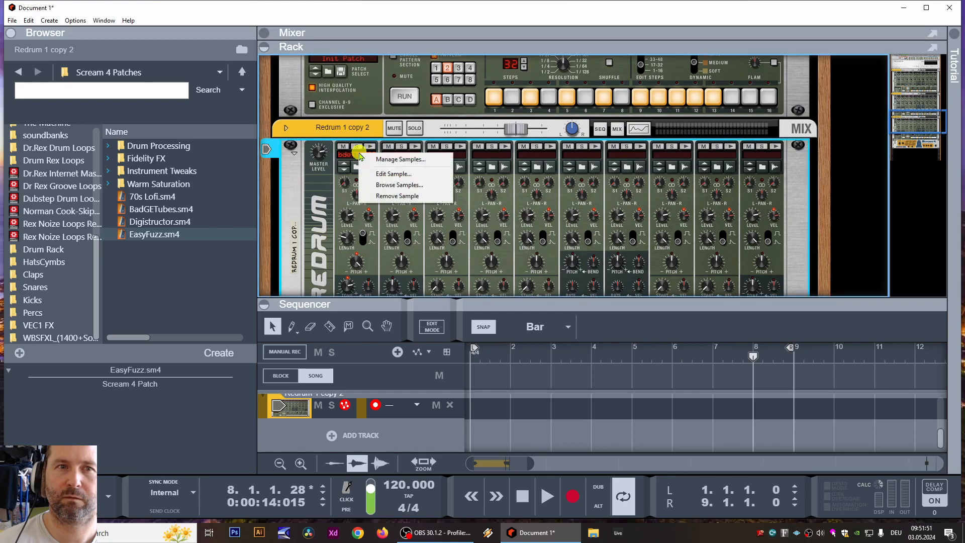
pyautogui.click(387, 174)
pyautogui.click(707, 398)
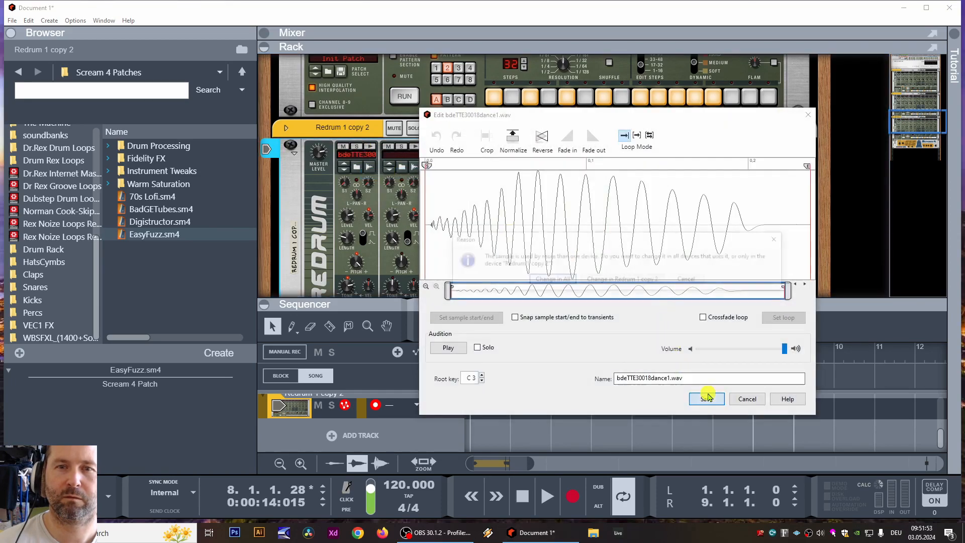
pyautogui.click(689, 280)
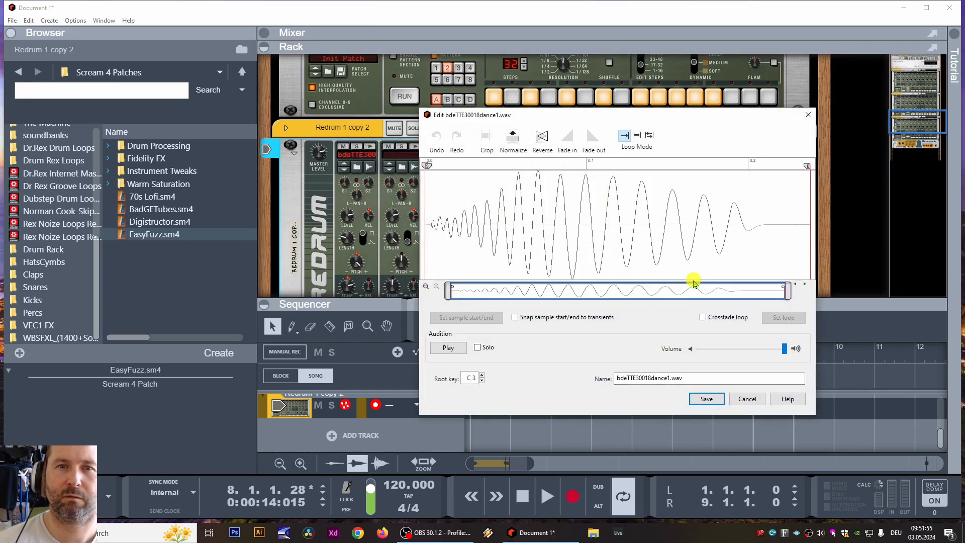
pyautogui.click(746, 399)
# - Play the beat to check how the faded kick sample sounds
pyautogui.press('space')
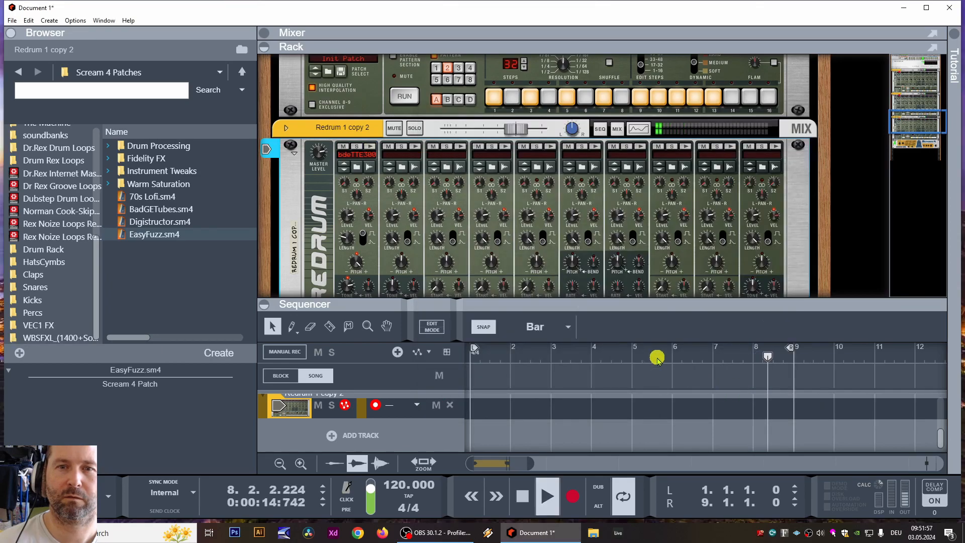
pyautogui.press('space')
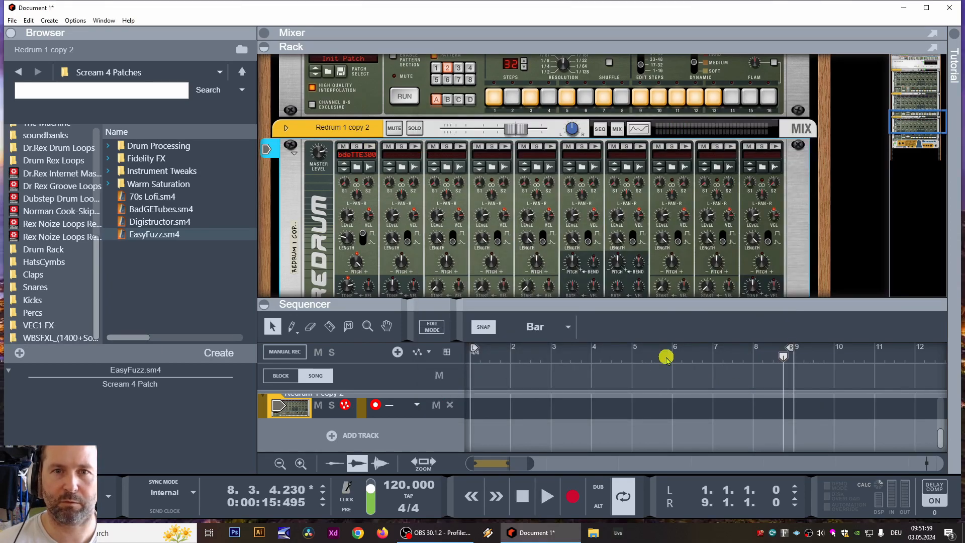
pyautogui.press('space')
# - Fade in roughly the first quarter of drum 1's sample on the third Redrum, saving the change only for Redrum 1 copy 2
pyautogui.click(366, 157)
pyautogui.rightClick(366, 157)
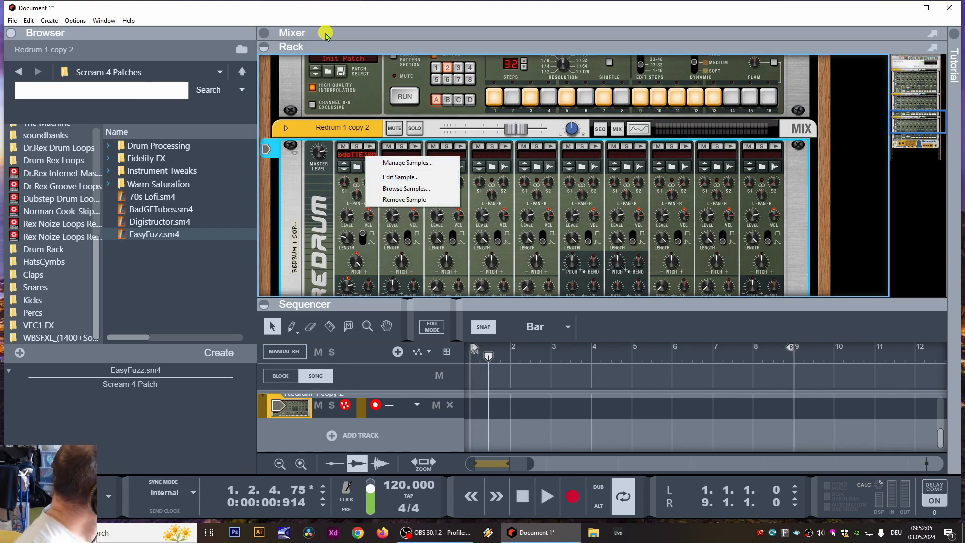
pyautogui.click(400, 176)
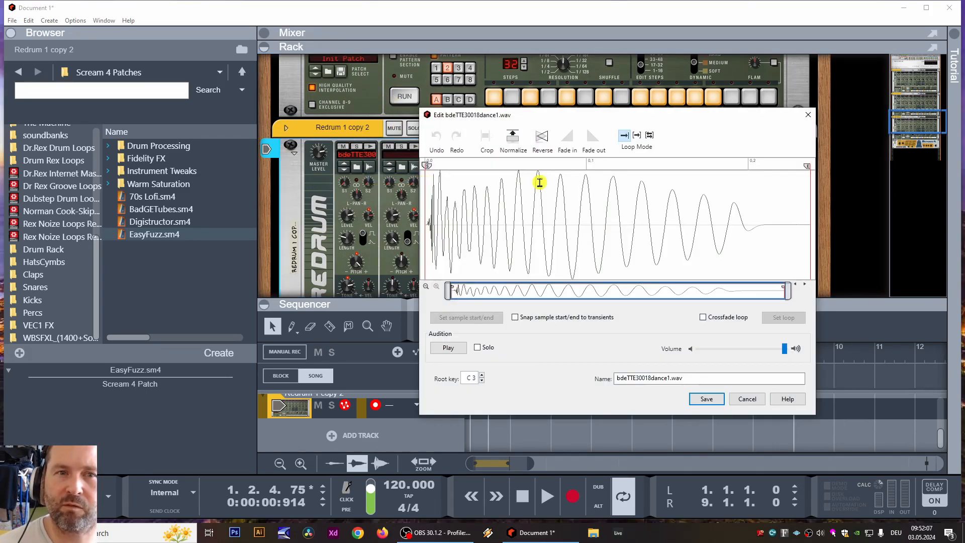
pyautogui.moveTo(519, 185); pyautogui.dragTo(427, 186)
pyautogui.click(567, 138)
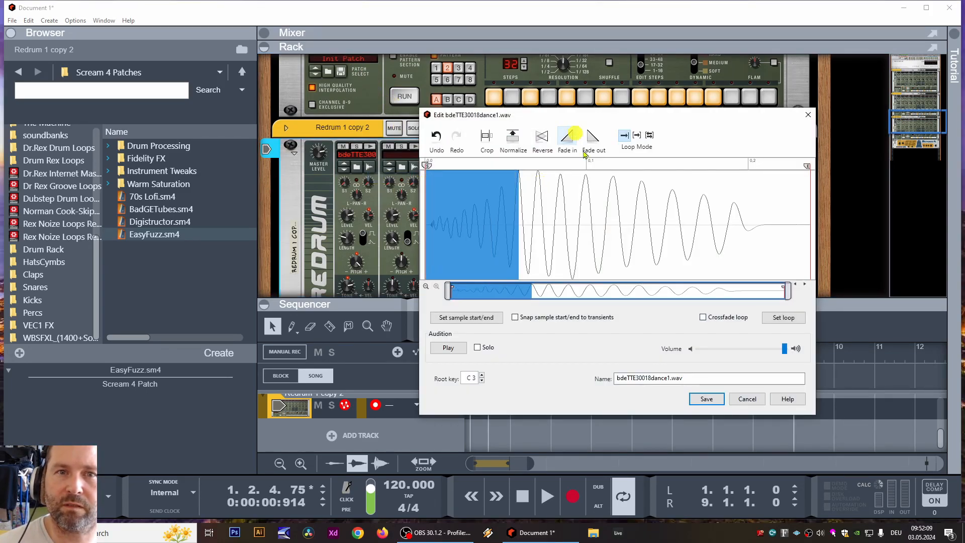
pyautogui.click(706, 399)
pyautogui.click(623, 280)
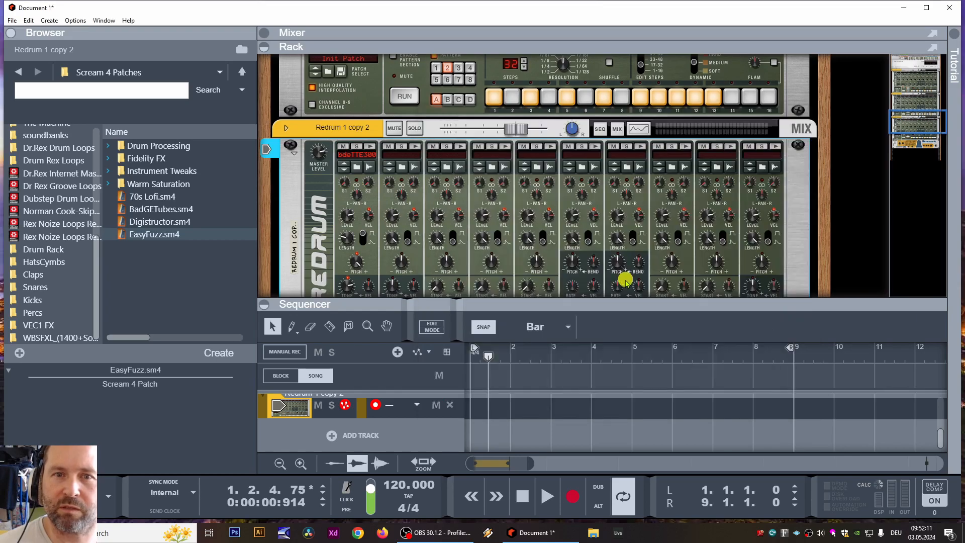
# - Lower the Redrum 1 copy 2 mix channel level to -5.08 dB during playback and stop the beat
pyautogui.press('space')
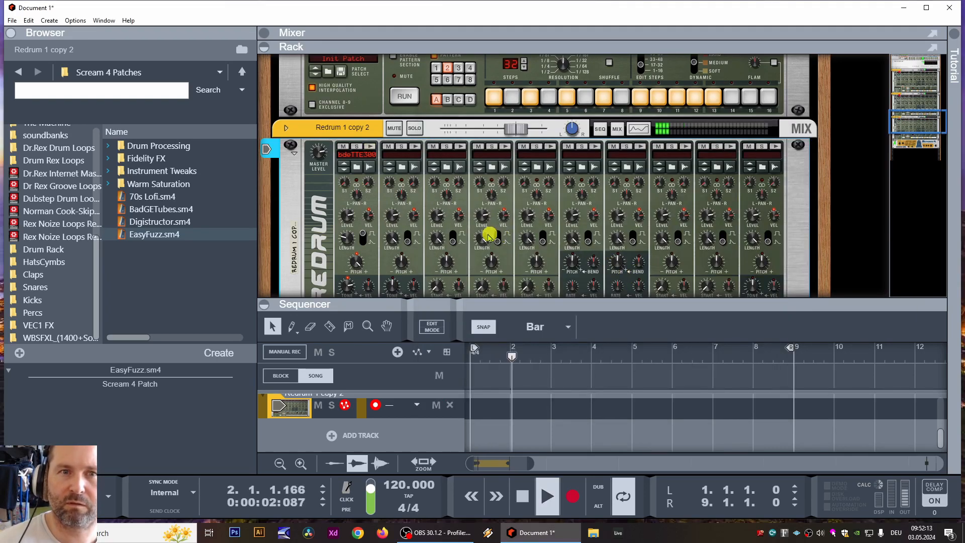
pyautogui.moveTo(520, 133); pyautogui.dragTo(507, 134)
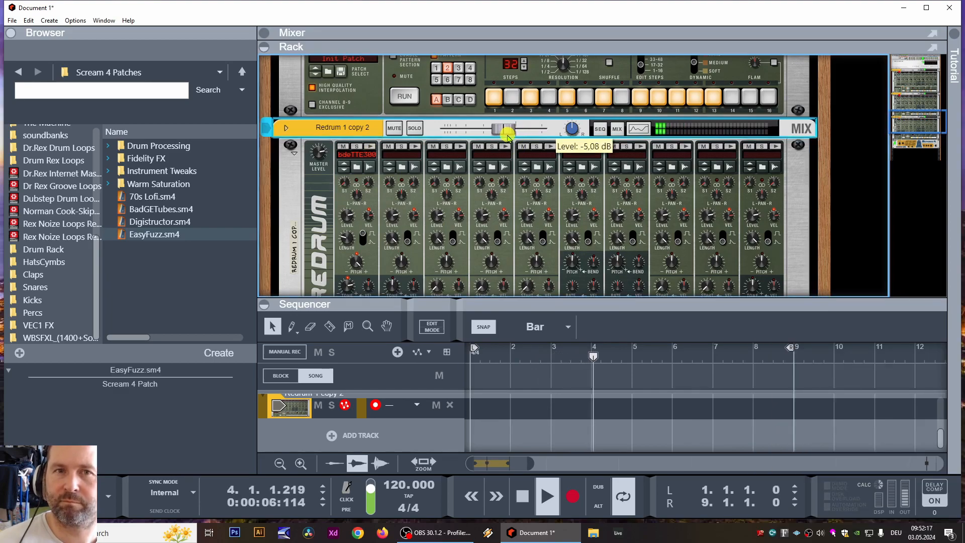
pyautogui.press('space')
# - Enlarge the sequencer and rename the Redrum 1 track to KICK
pyautogui.moveTo(457, 305); pyautogui.dragTo(446, 63)
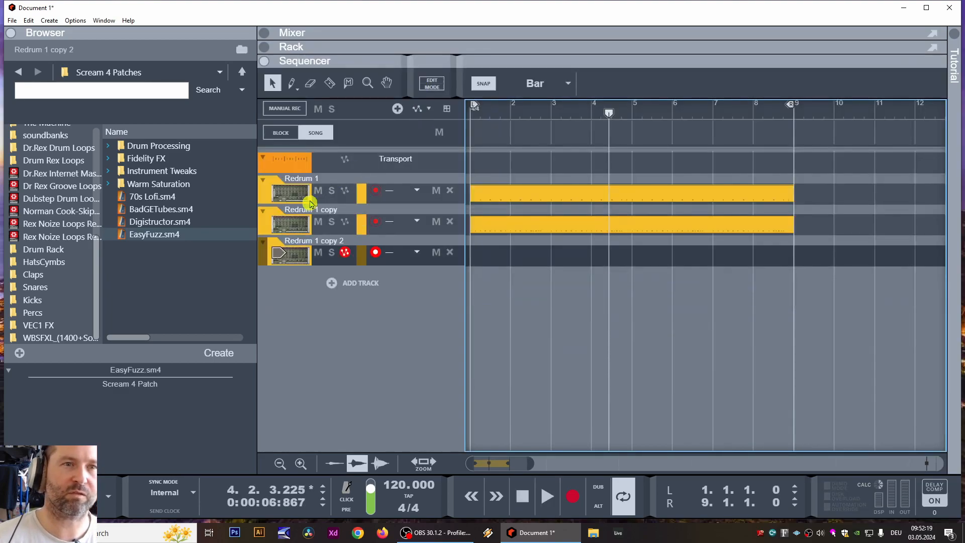
pyautogui.click(307, 178)
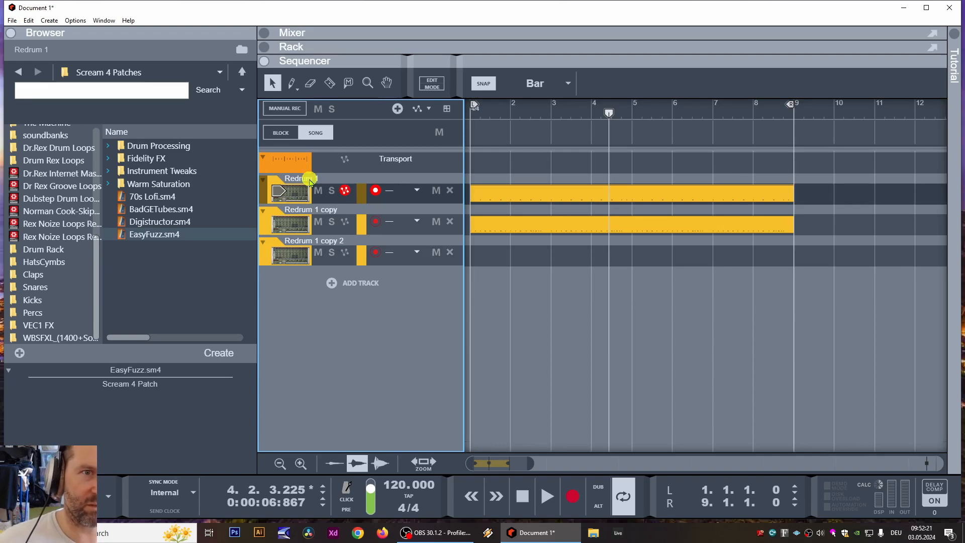
pyautogui.doubleClick(309, 180)
pyautogui.write('KICK')
pyautogui.press('Return')
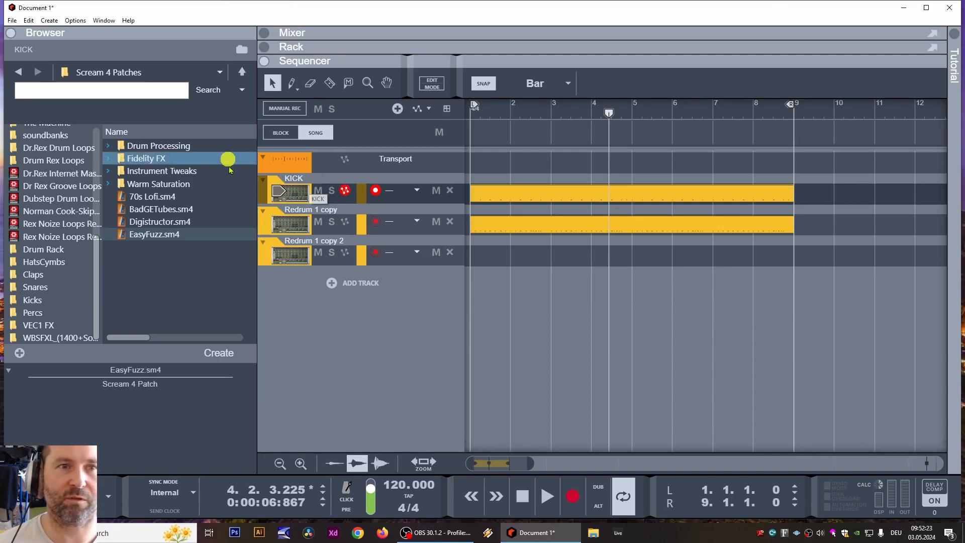
# - Add a Scream 4 Distortion effect to the KICK Redrum with its master level at 65
pyautogui.click(265, 193)
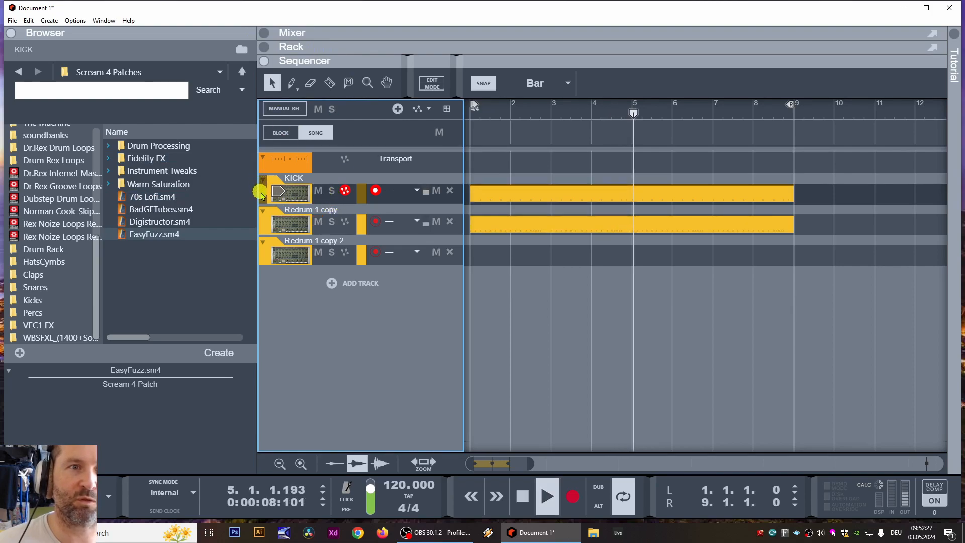
pyautogui.click(274, 46)
pyautogui.rightClick(303, 151)
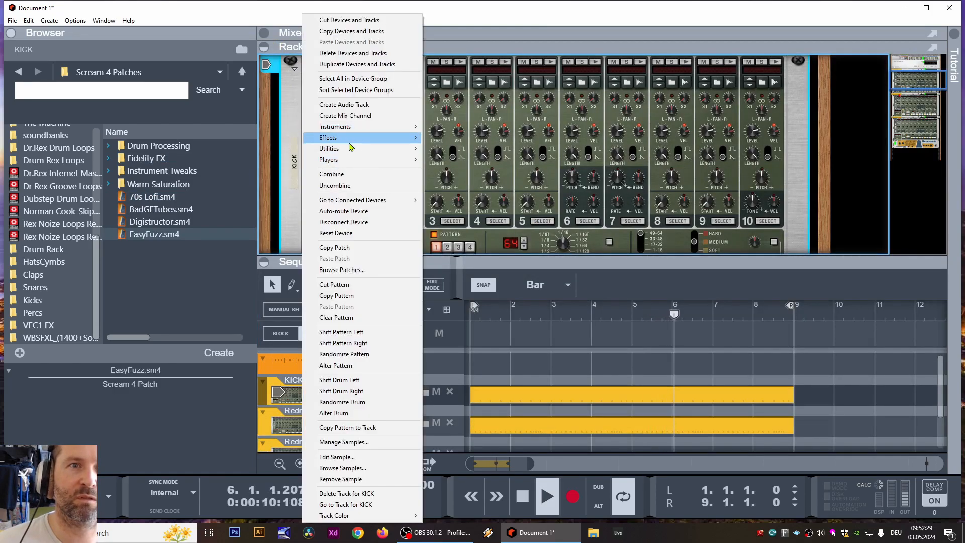
pyautogui.moveTo(362, 137)
pyautogui.click(462, 251)
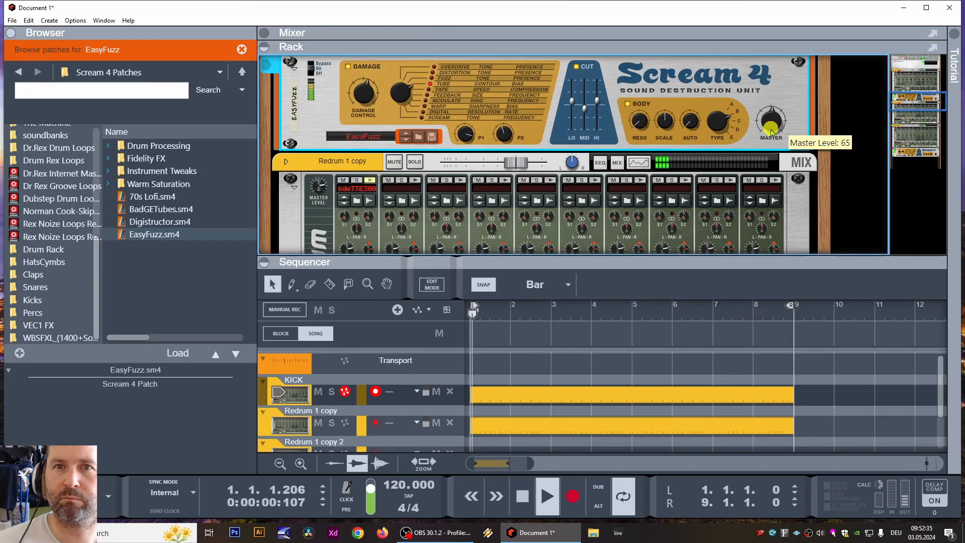
# - Adjust drum 1's length on the KICK Redrum while the beat plays
pyautogui.scroll(5, 482, 173)
pyautogui.scroll(-2, 475, 168)
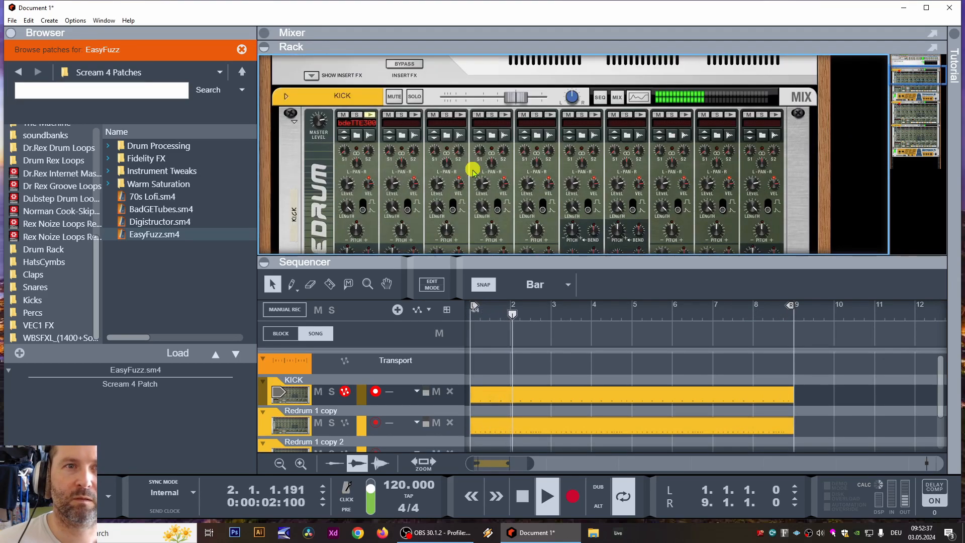
pyautogui.click(347, 210)
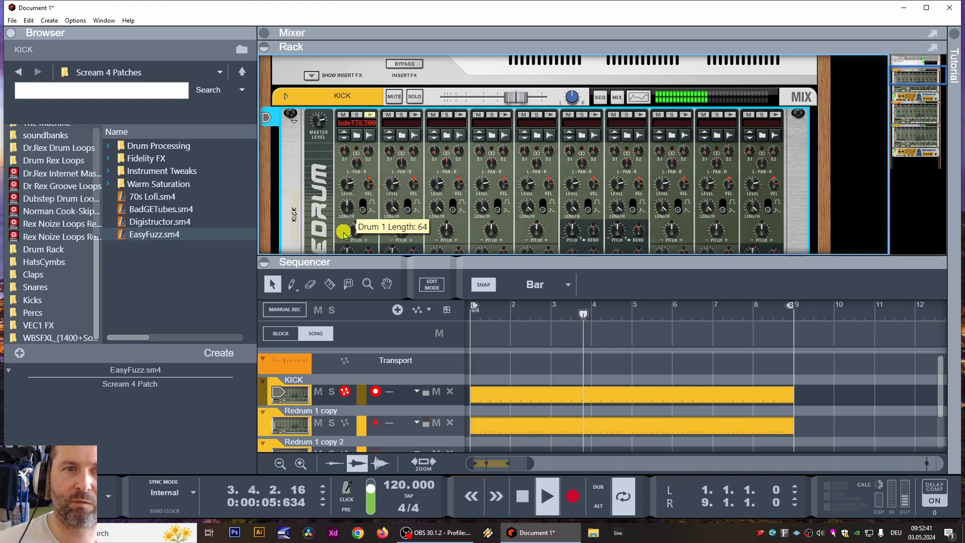
pyautogui.moveTo(347, 211); pyautogui.dragTo(348, 214)
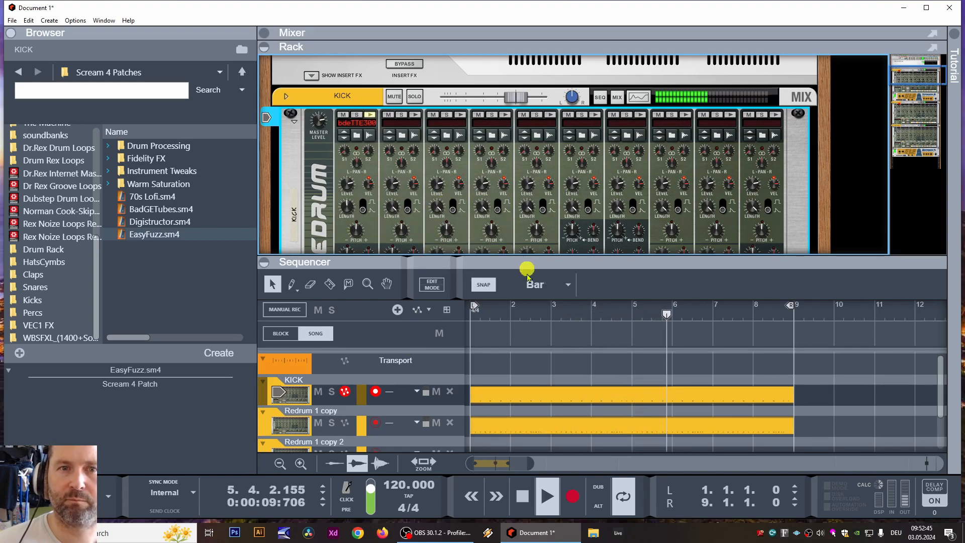
# - Rename the Redrum 1 copy track to Hi hat
pyautogui.click(329, 412)
pyautogui.doubleClick(329, 412)
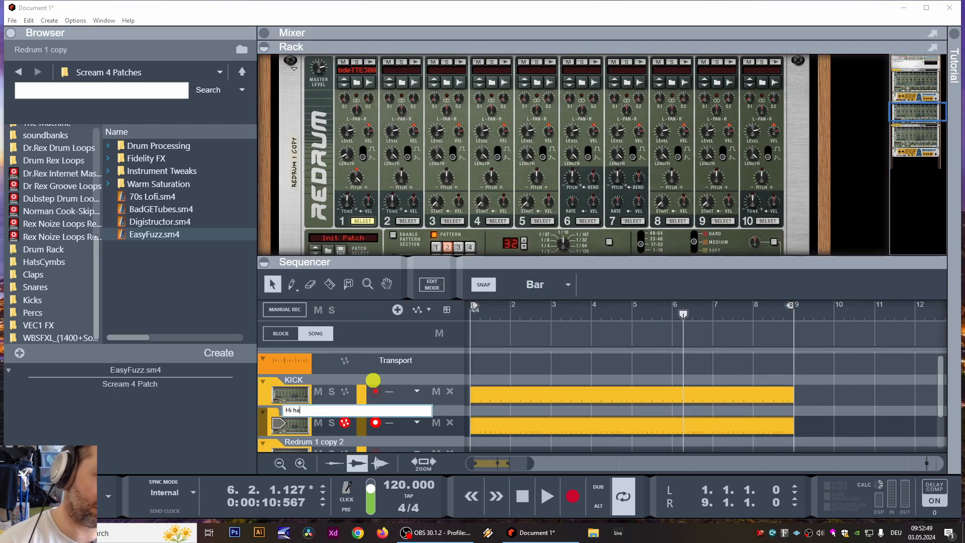
pyautogui.write('Hi hat')
pyautogui.press('Return')
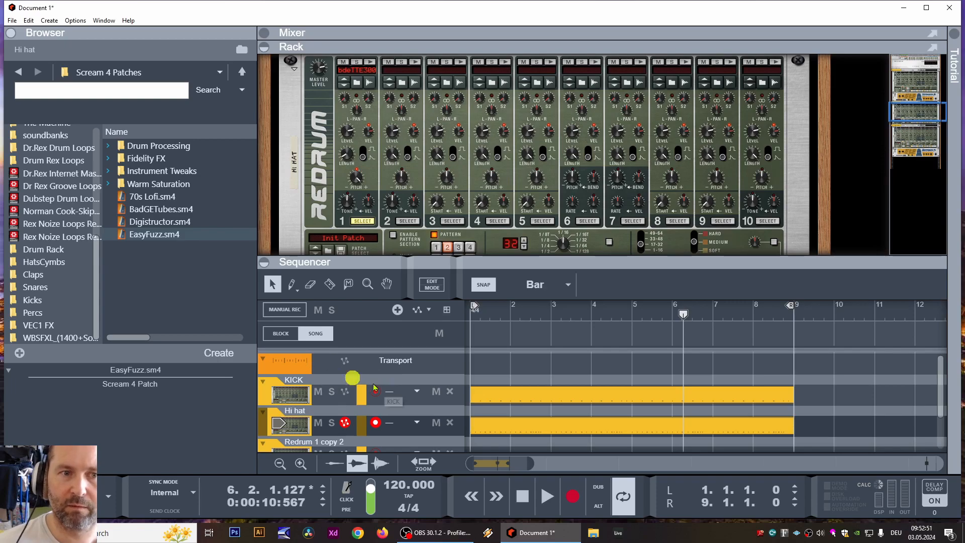
# - Rename the Redrum 1 copy 2 track to open
pyautogui.scroll(-2, 305, 400)
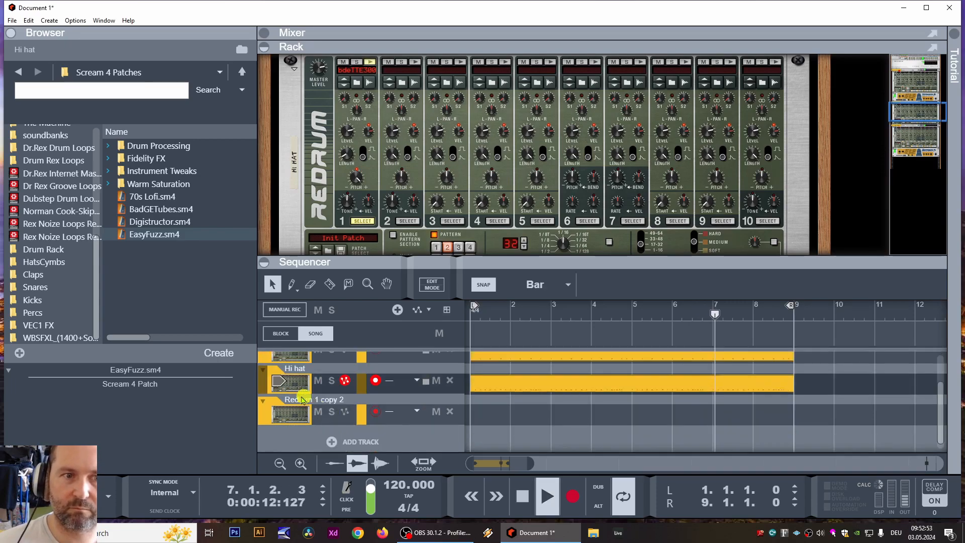
pyautogui.click(305, 401)
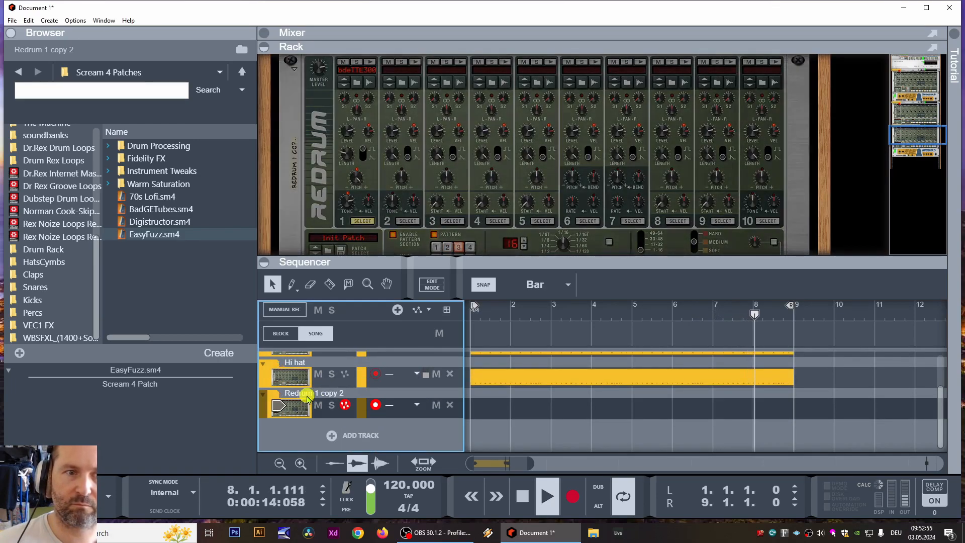
pyautogui.doubleClick(307, 394)
pyautogui.write('open')
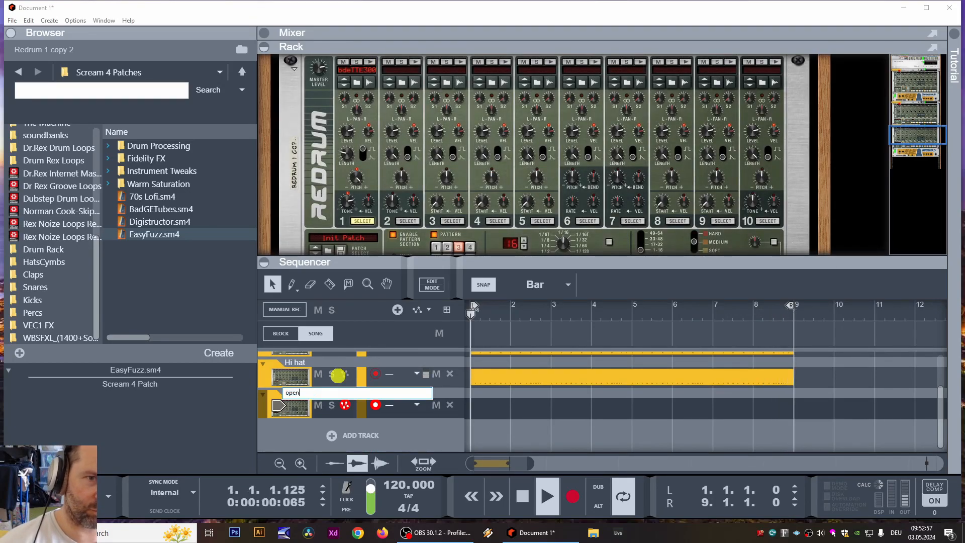
pyautogui.press('Return')
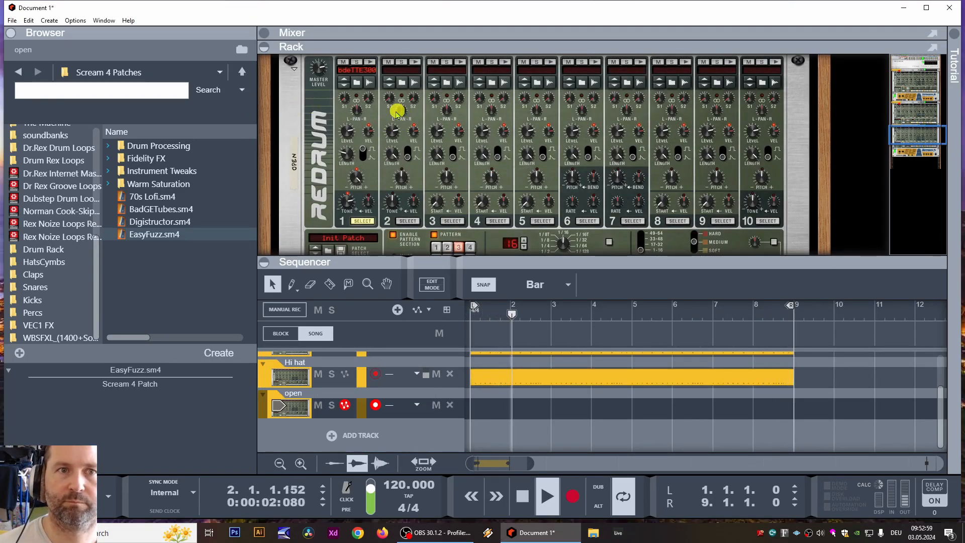
# - Stop playback and copy the open Redrum's pattern to its sequencer track
pyautogui.click(268, 405)
pyautogui.press('space')
pyautogui.rightClick(314, 156)
pyautogui.click(395, 424)
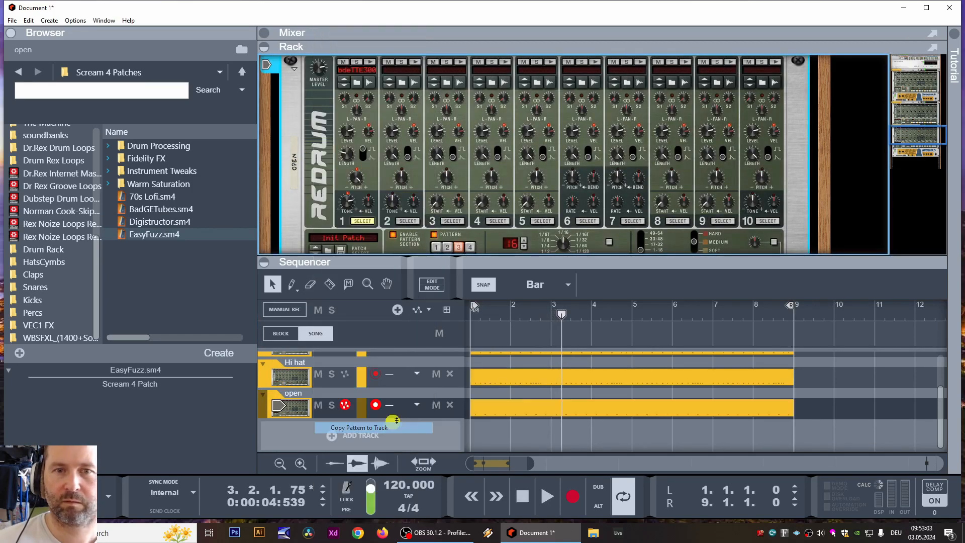
# - Start playback, expand the mixer to reveal the channel controls, and set the KICK channel's stereo width to 0
pyautogui.press('space')
pyautogui.moveTo(624, 47); pyautogui.dragTo(588, 317)
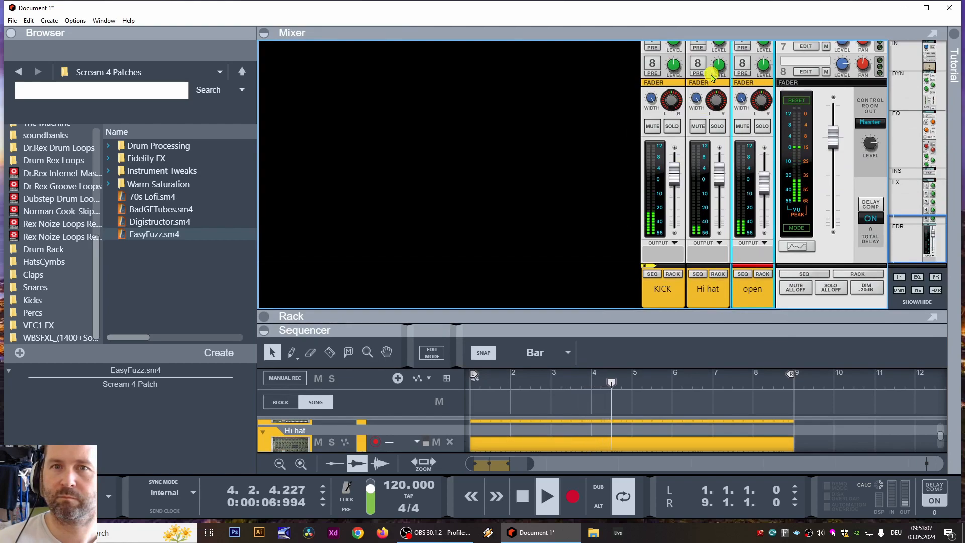
pyautogui.click(652, 101)
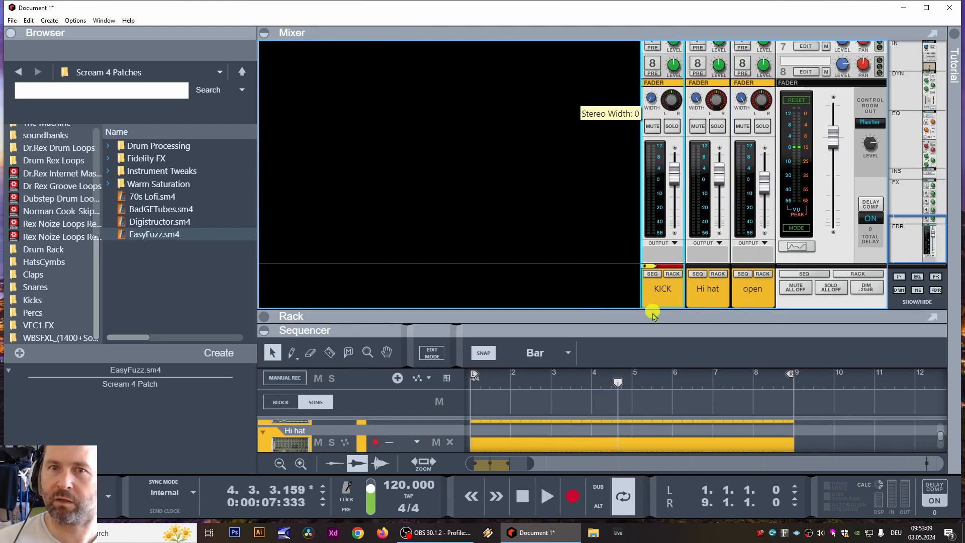
# - Pan the open channel to 19, adjust the Hi hat channel's panning, and stop playback
pyautogui.click(719, 103)
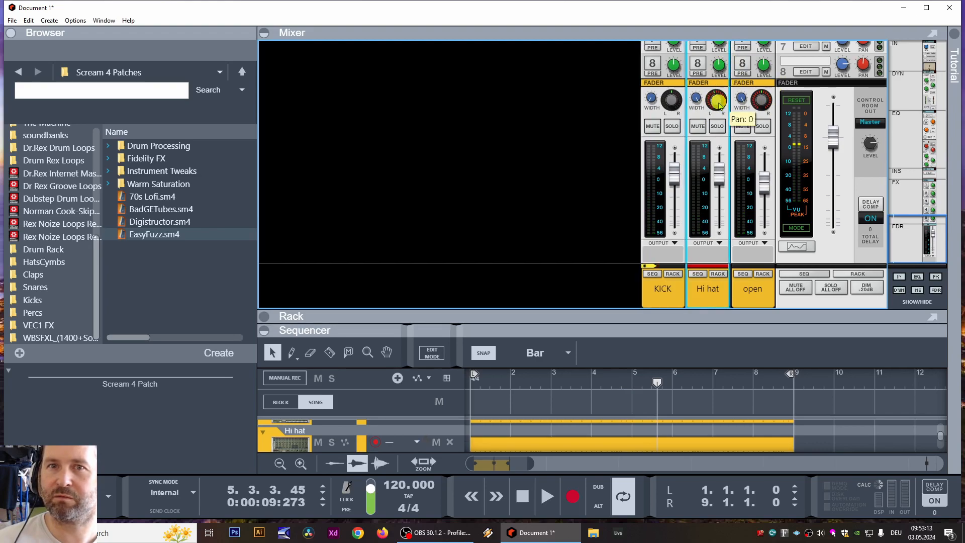
pyautogui.click(759, 102)
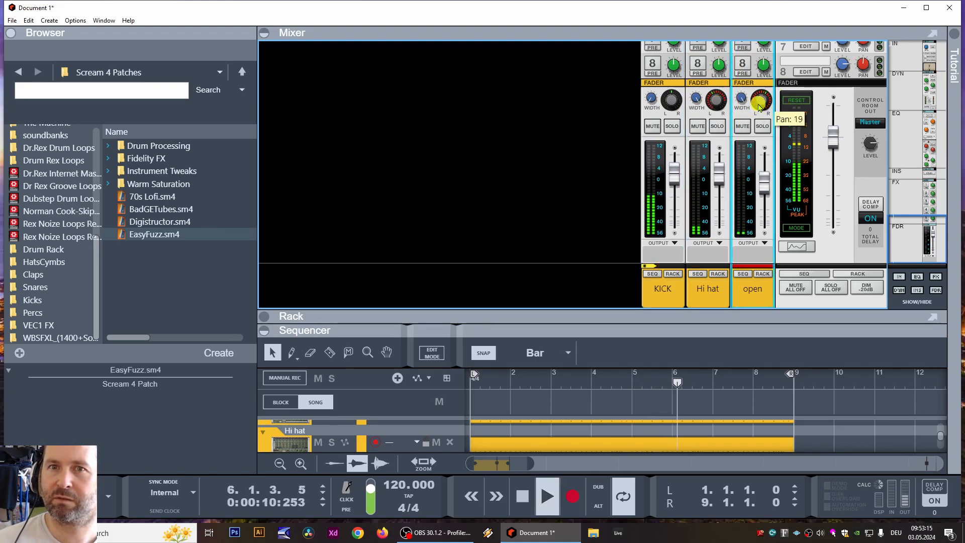
pyautogui.moveTo(718, 102); pyautogui.dragTo(718, 108)
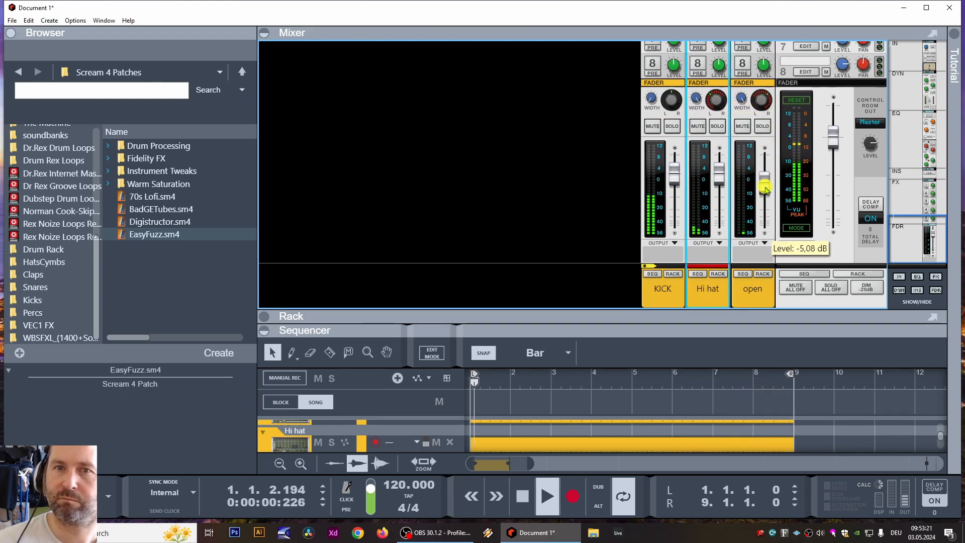
pyautogui.press('space')
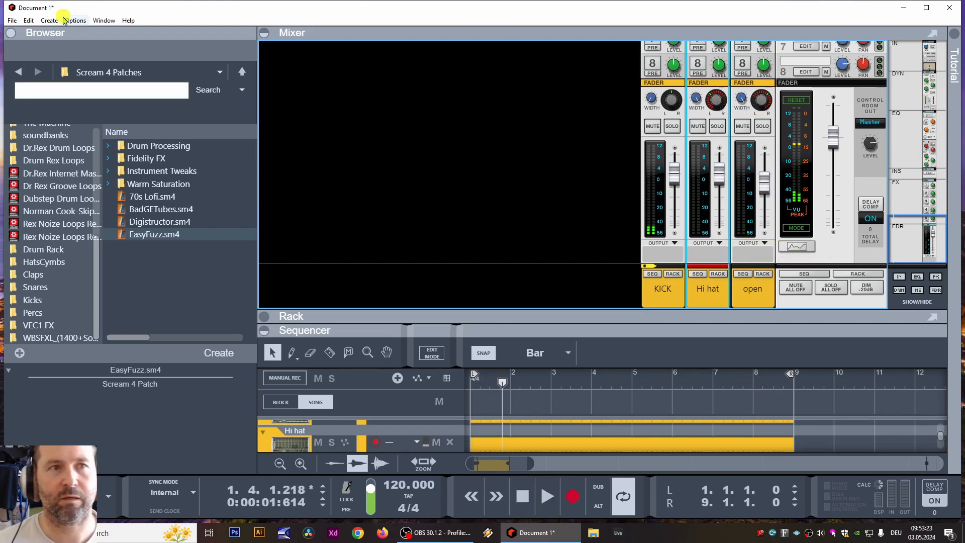
pyautogui.click(48, 23)
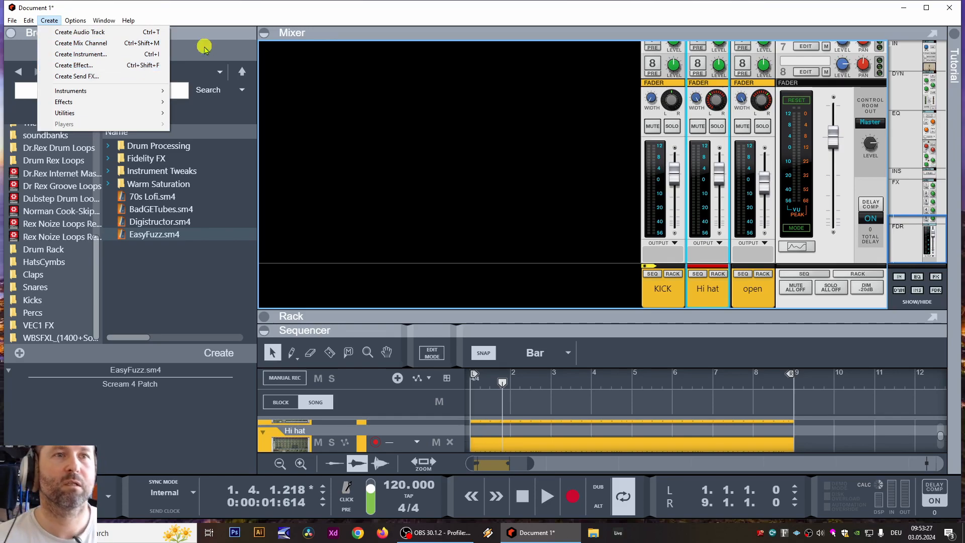
pyautogui.click(249, 3)
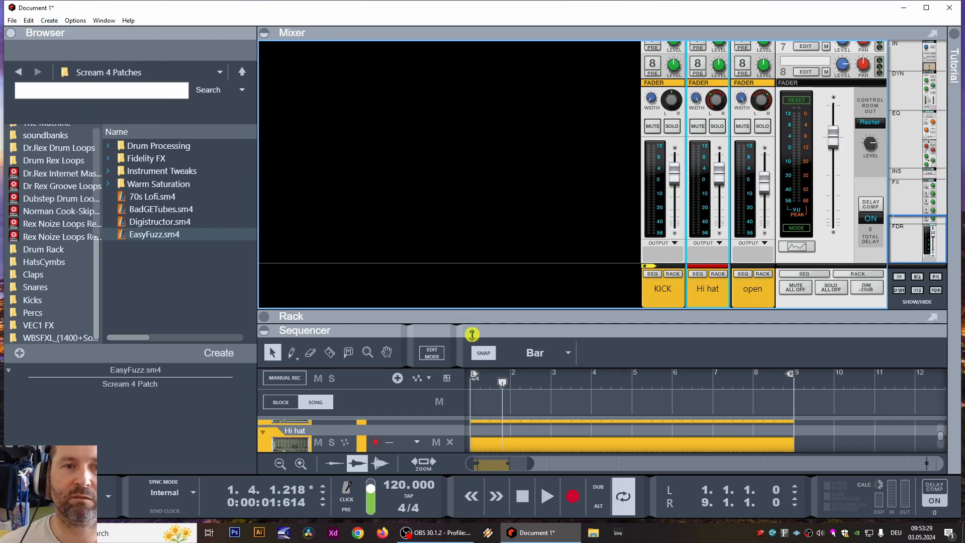
# - Open the Ueb TTE BD DEEP folder in Kicks and bring up the KICK Redrum to check its loaded sample
pyautogui.moveTo(472, 334); pyautogui.dragTo(486, 86)
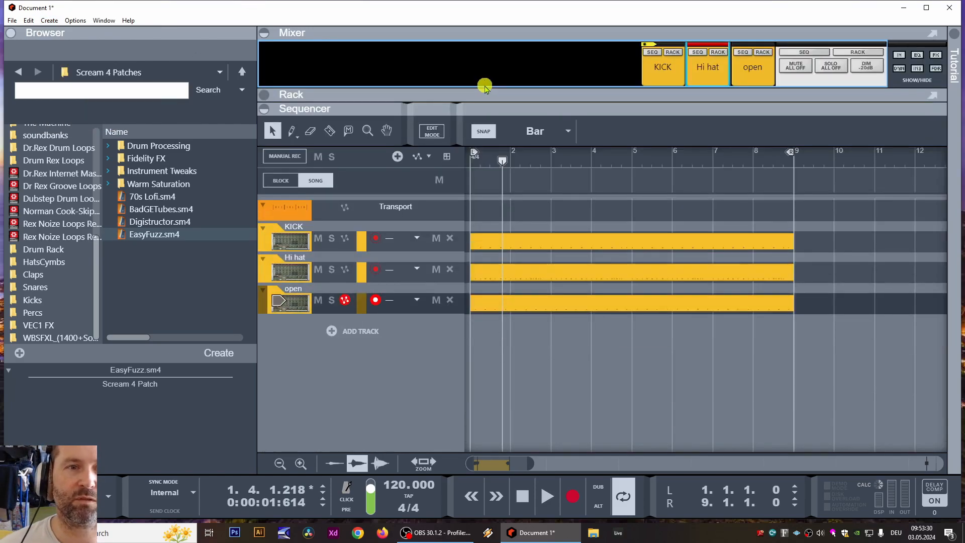
pyautogui.click(72, 301)
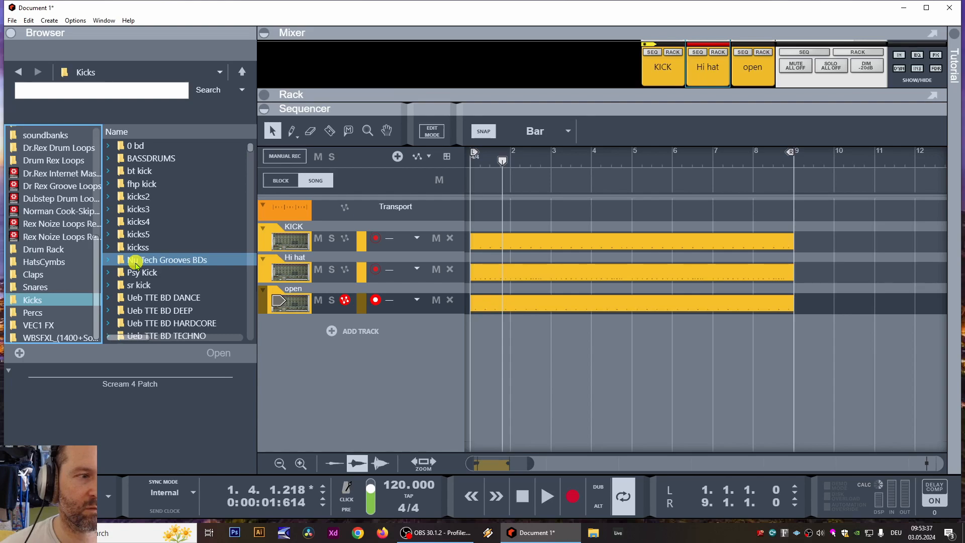
pyautogui.click(108, 312)
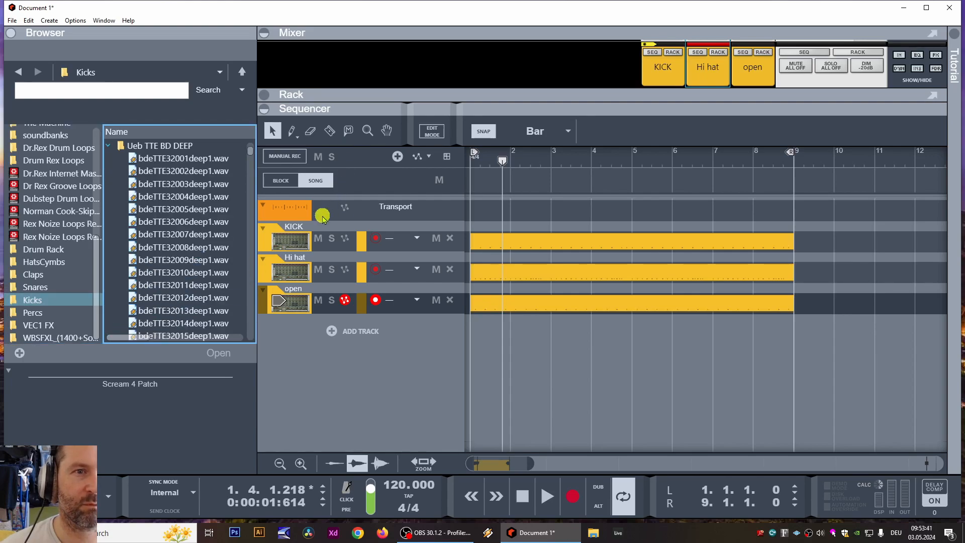
pyautogui.click(272, 243)
pyautogui.moveTo(336, 111); pyautogui.dragTo(352, 259)
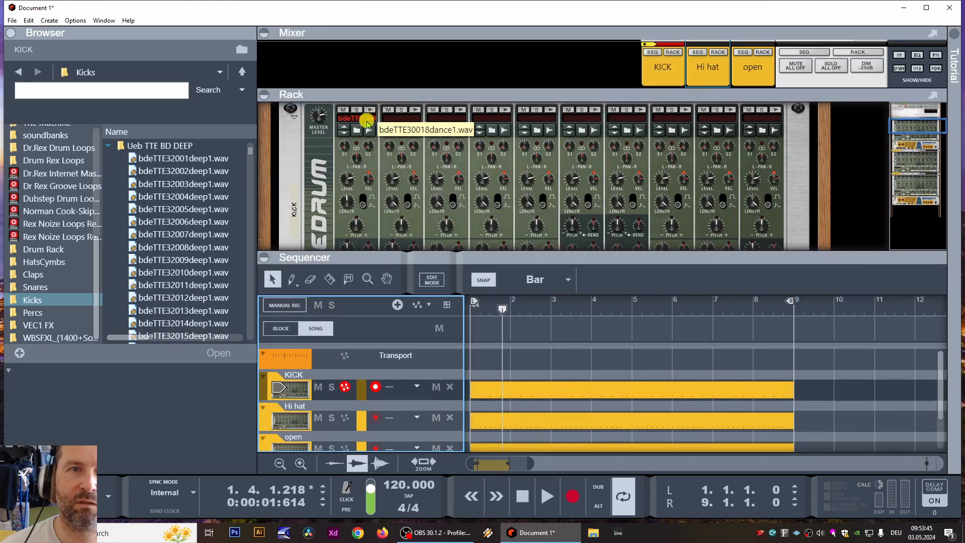
# - Look through the Ueb TTE BD DEEP samples and select bdeTTE32018deep1.wav
pyautogui.click(214, 233)
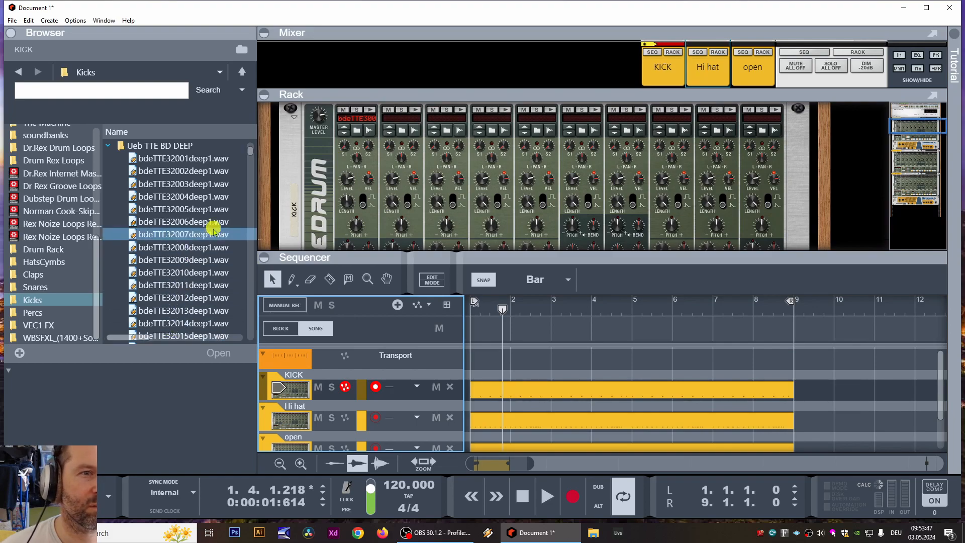
pyautogui.scroll(-1, 213, 300)
pyautogui.click(200, 338)
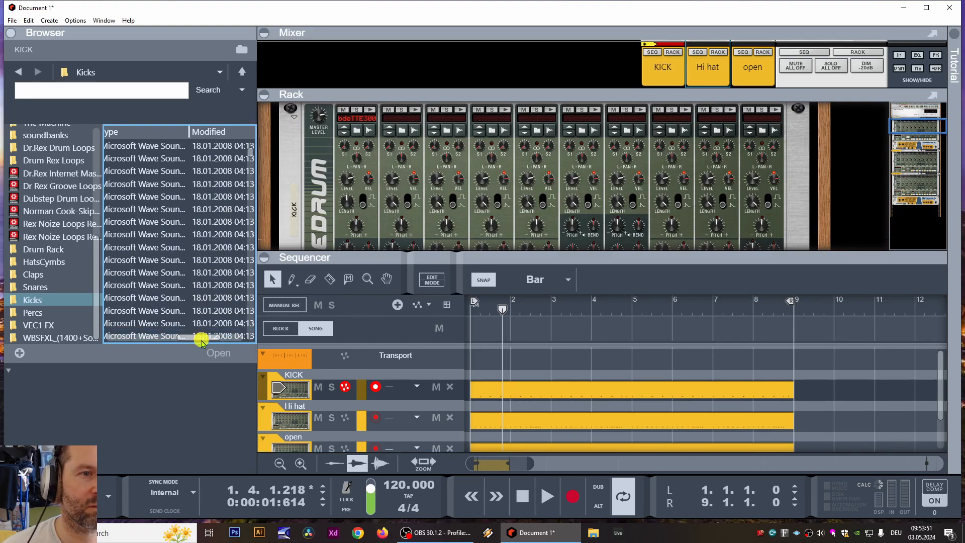
pyautogui.moveTo(202, 338); pyautogui.dragTo(130, 337)
pyautogui.click(202, 299)
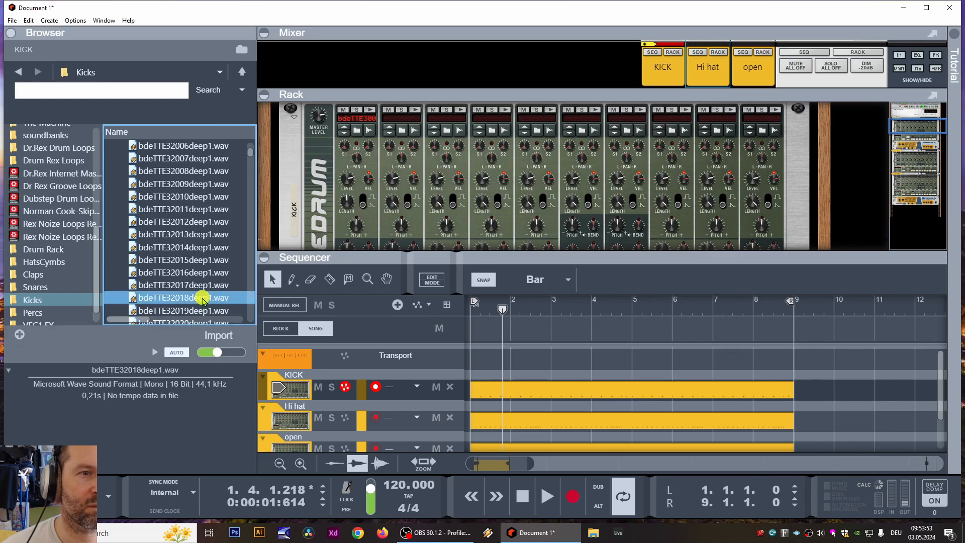
pyautogui.scroll(7, 166, 302)
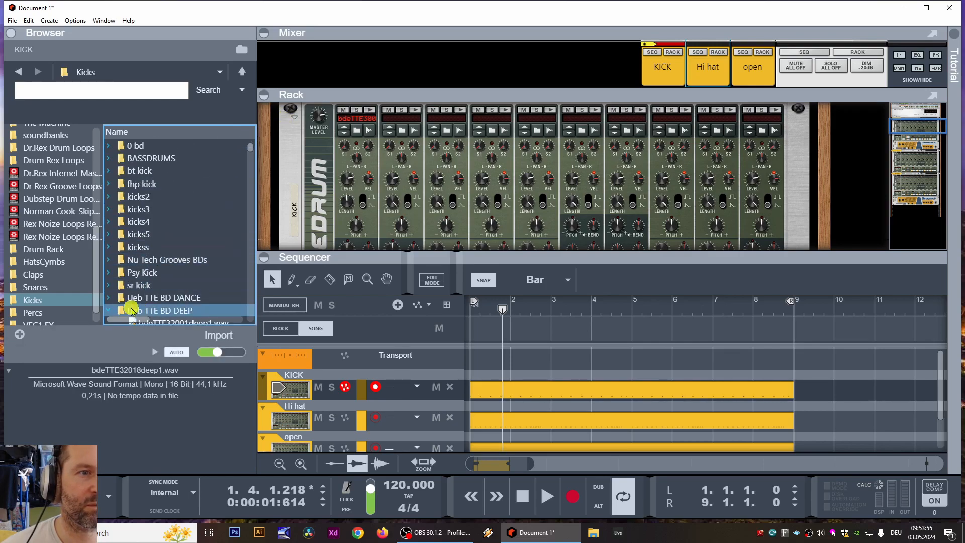
# - Find bdeTTE30018dance1.wav in the Ueb TTE BD DANCE folder and place it on a new audio track at bar 1
pyautogui.doubleClick(132, 298)
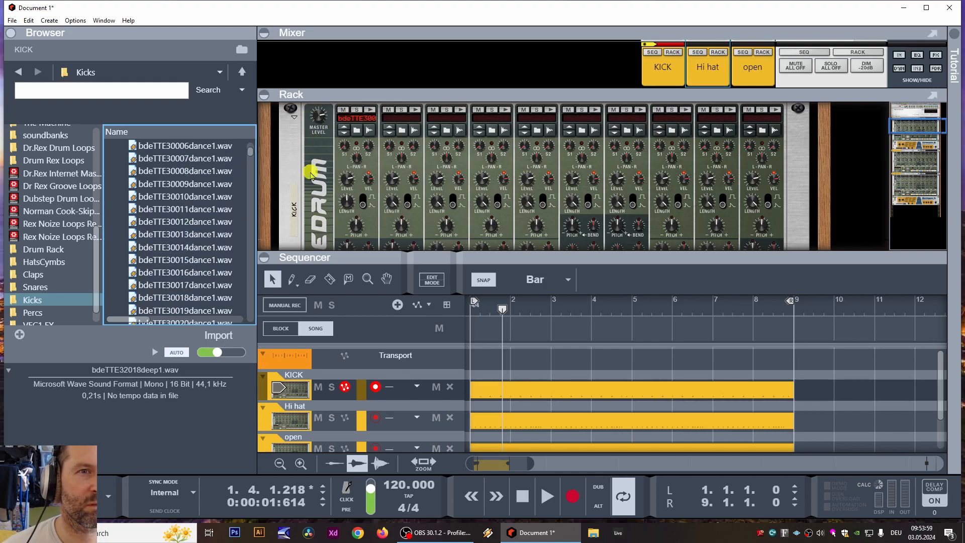
pyautogui.scroll(2, 316, 174)
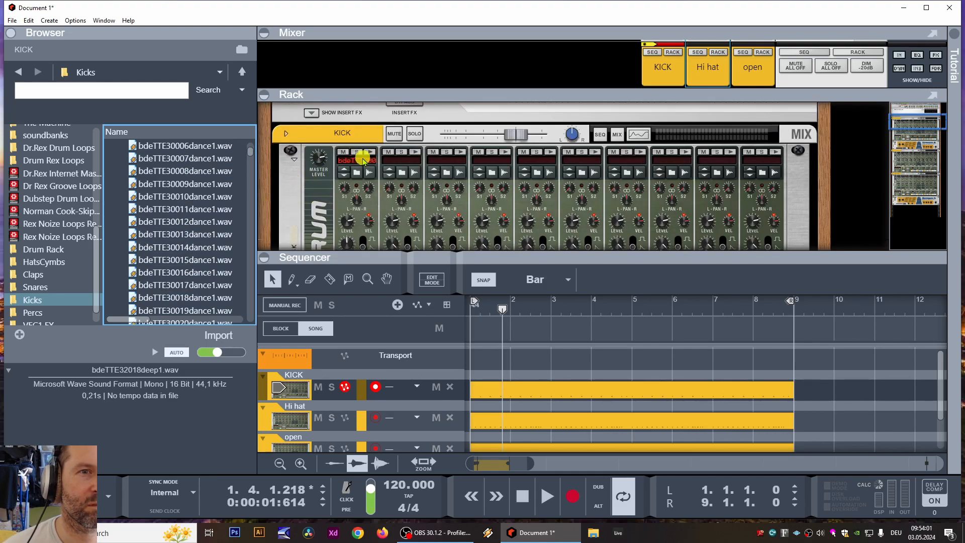
pyautogui.click(363, 160)
pyautogui.click(206, 299)
pyautogui.moveTo(483, 253); pyautogui.dragTo(483, 195)
pyautogui.moveTo(185, 299); pyautogui.dragTo(473, 424)
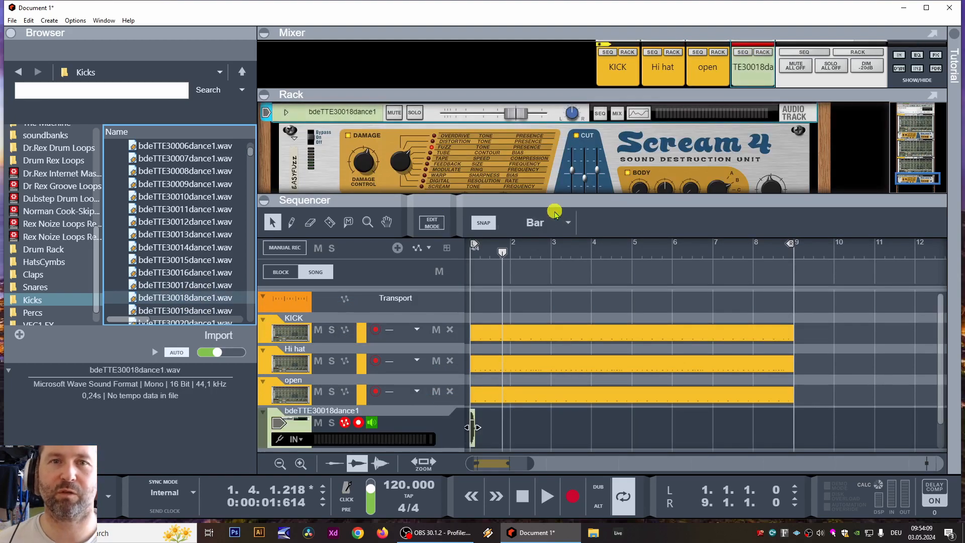
# - Stretch the bdeTTE30018dance1 audio clip to a length of one bar
pyautogui.moveTo(555, 203); pyautogui.dragTo(526, 192)
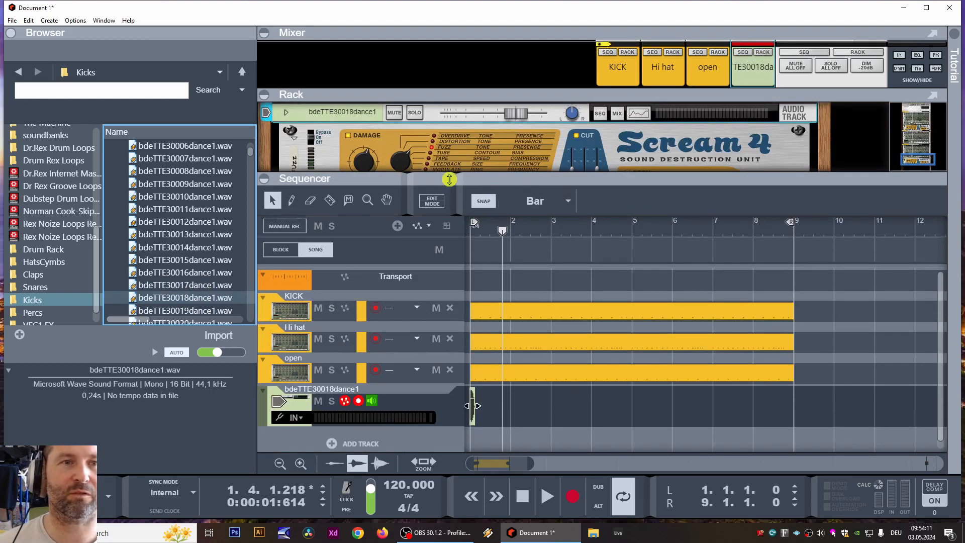
pyautogui.click(367, 200)
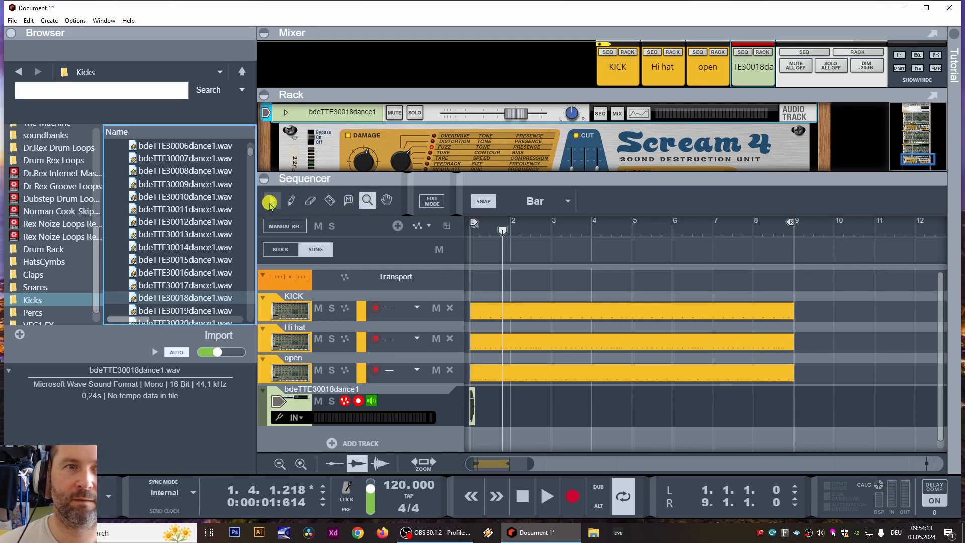
pyautogui.click(270, 201)
pyautogui.moveTo(479, 404); pyautogui.dragTo(489, 406)
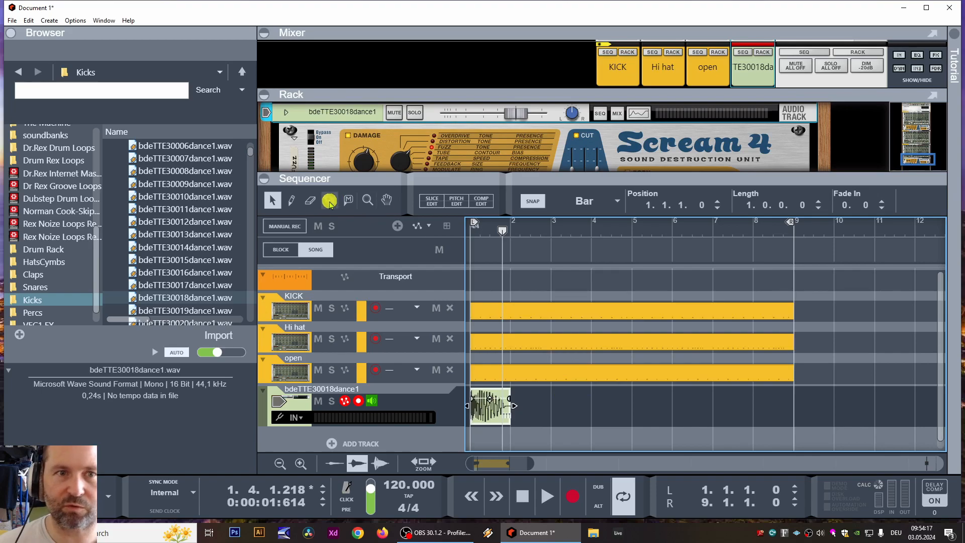
# - Play the stretched clip from the start and lower the bdeTTE30018dance1 track's level to about -14.36 dB
pyautogui.moveTo(500, 232); pyautogui.dragTo(426, 233)
pyautogui.press('space')
pyautogui.press('space')
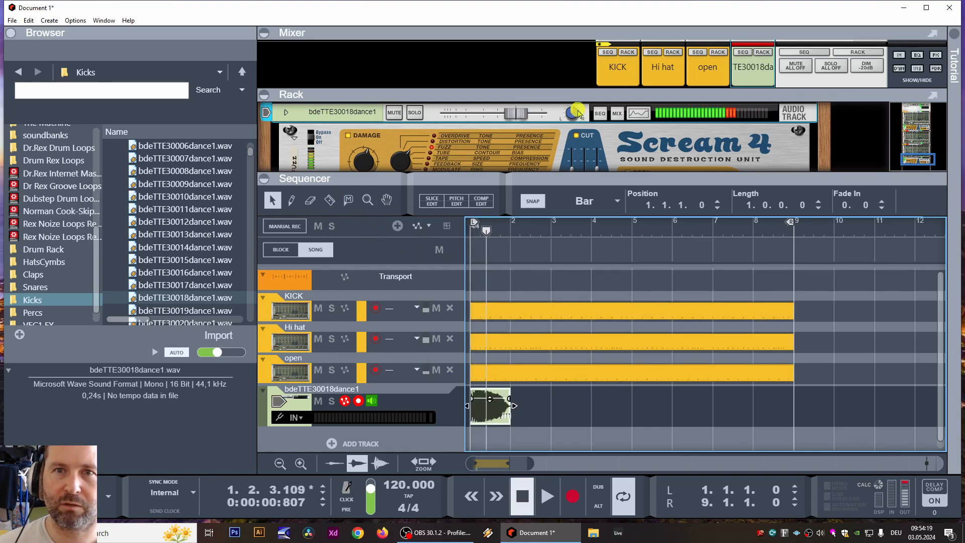
pyautogui.moveTo(528, 117); pyautogui.dragTo(500, 115)
pyautogui.press('space')
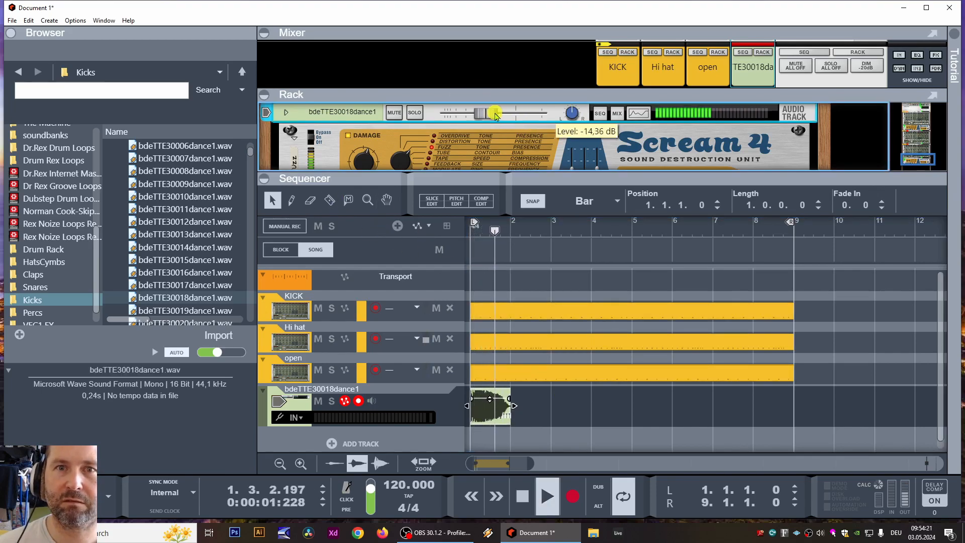
pyautogui.press('space')
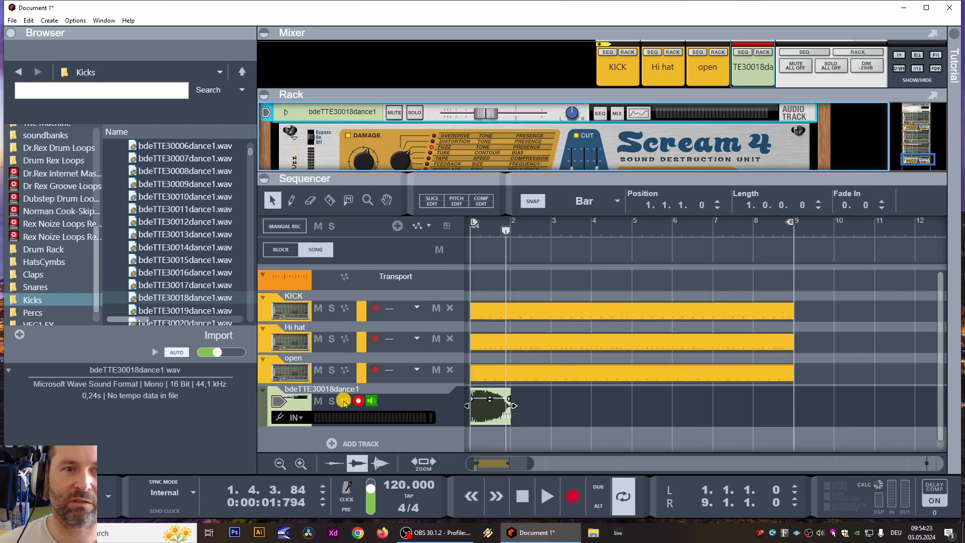
# - Enlarge the sequencer view of the stretched kick clip and trim its start to 1.1.2.236
pyautogui.click(368, 200)
pyautogui.moveTo(535, 402); pyautogui.dragTo(465, 400)
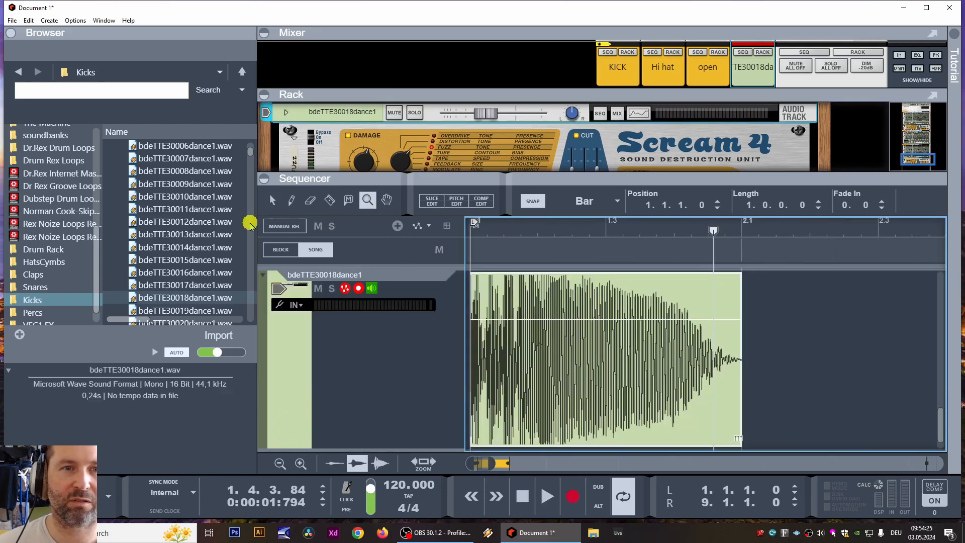
pyautogui.click(272, 200)
pyautogui.scroll(3, 567, 286)
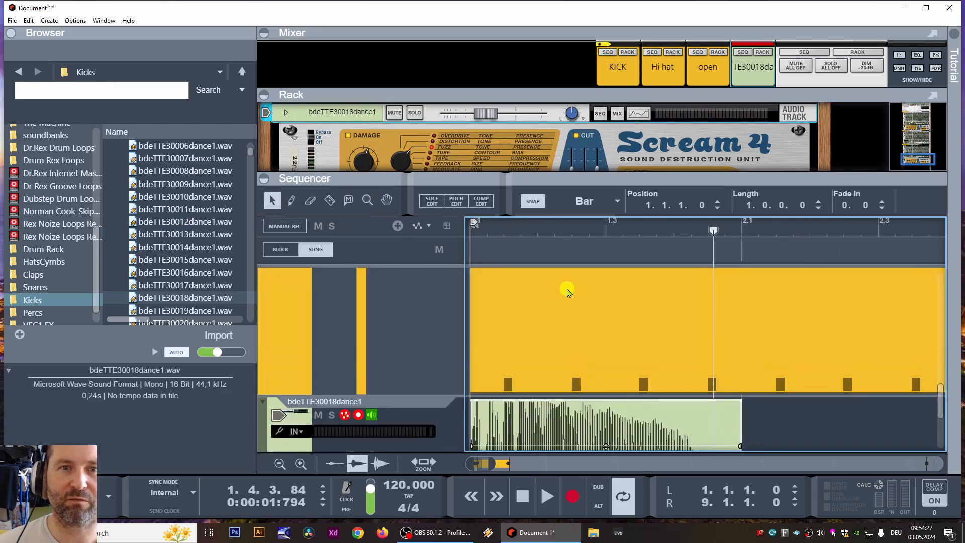
pyautogui.moveTo(264, 427); pyautogui.dragTo(350, 406)
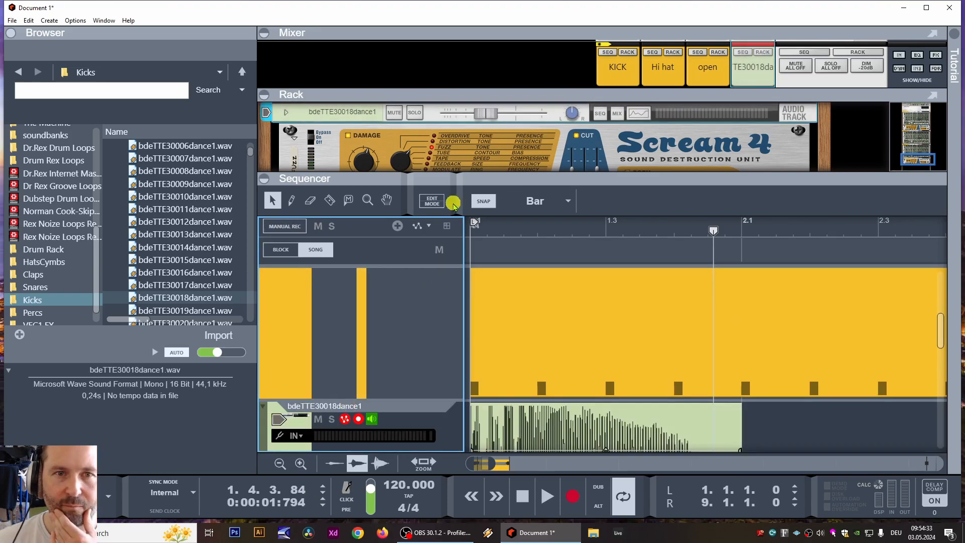
pyautogui.doubleClick(467, 177)
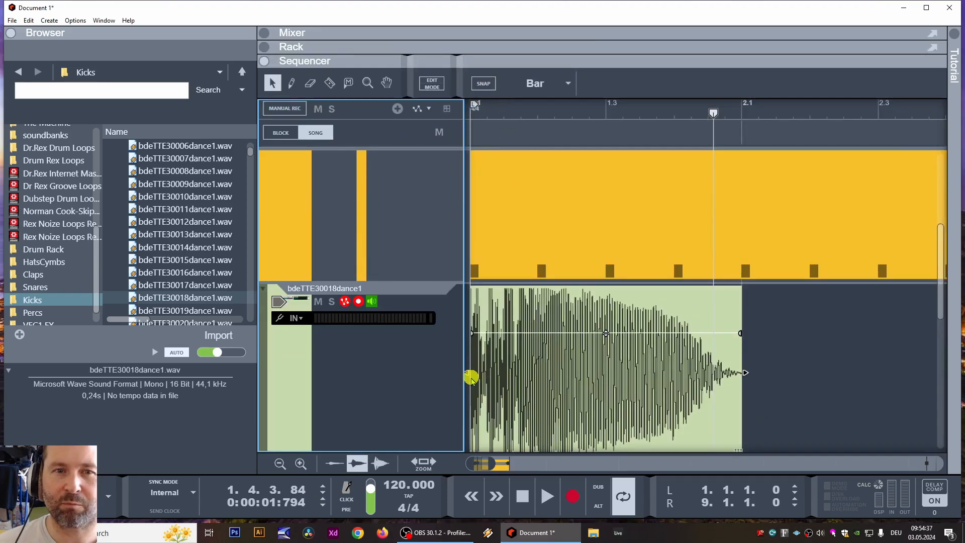
pyautogui.moveTo(470, 375); pyautogui.dragTo(505, 375)
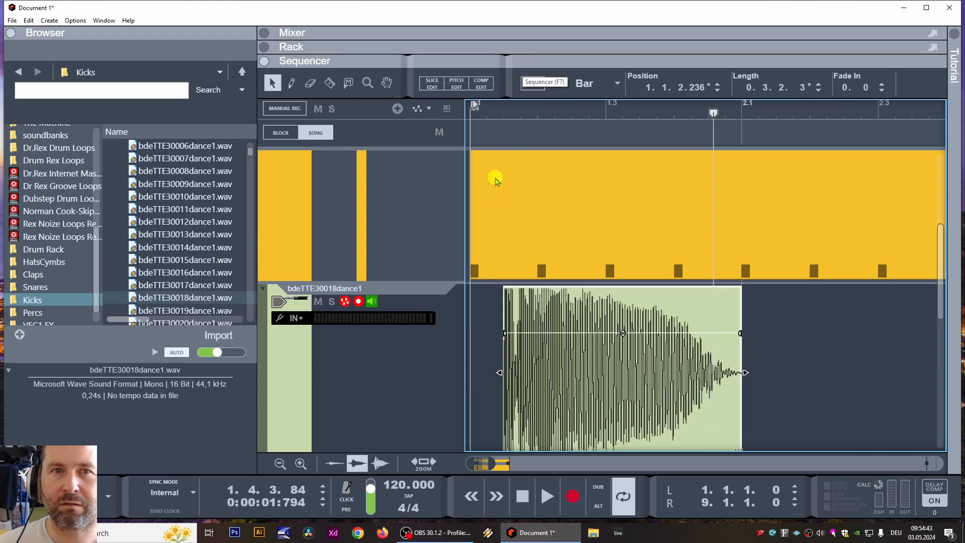
# - Set the snap value to 1/8 and trim the kick clip's start to 1.1.3.26
pyautogui.click(596, 82)
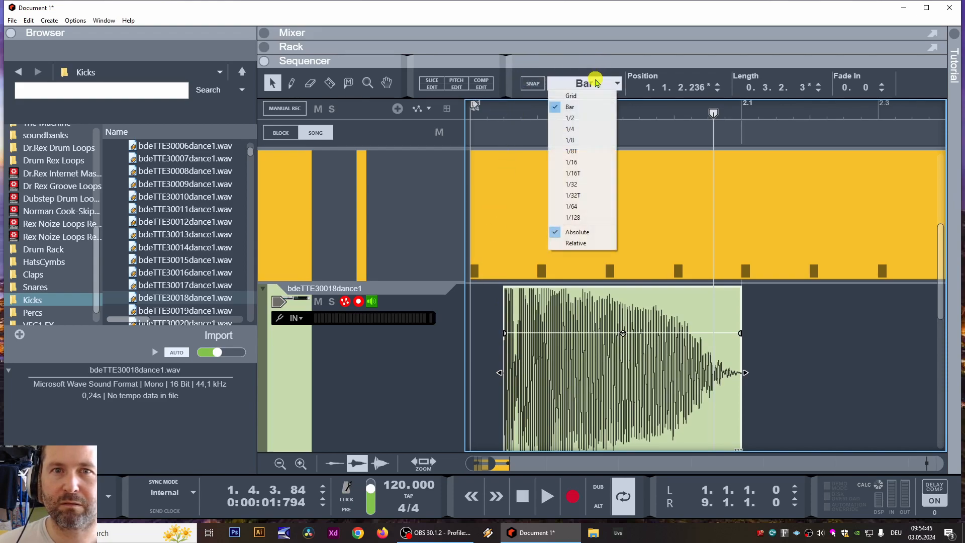
pyautogui.click(589, 140)
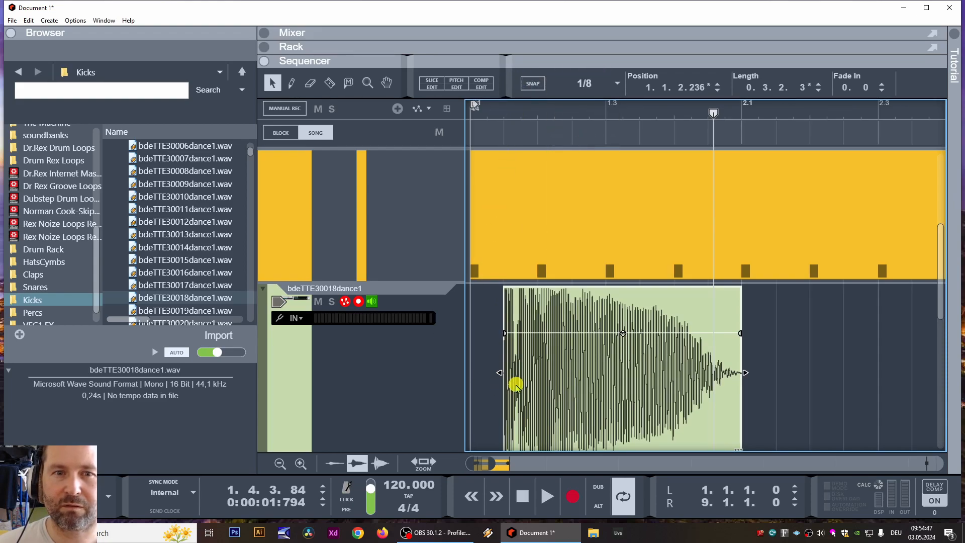
pyautogui.moveTo(502, 371); pyautogui.dragTo(504, 373)
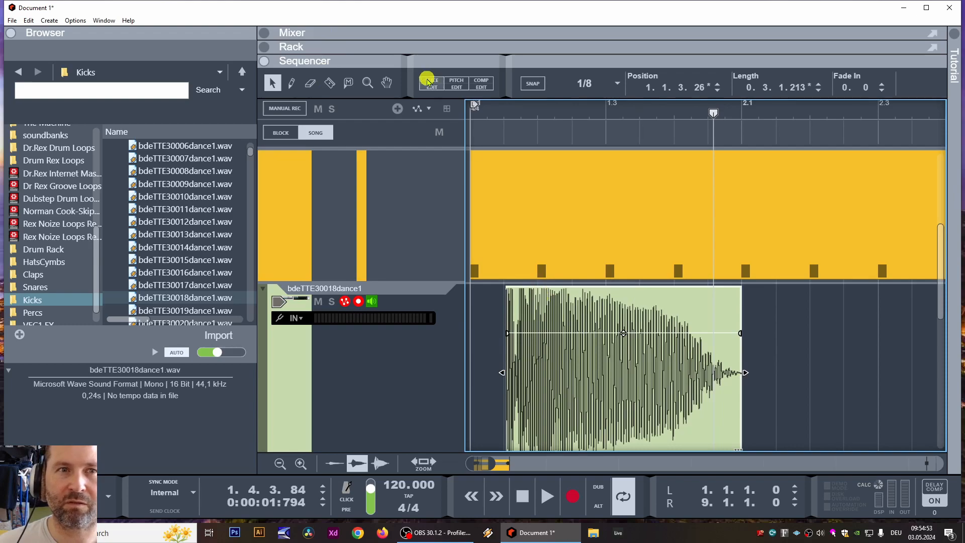
# - Cut the kick clip with the Razor tool at beats 1.2 and 1.3
pyautogui.click(328, 85)
pyautogui.click(539, 297)
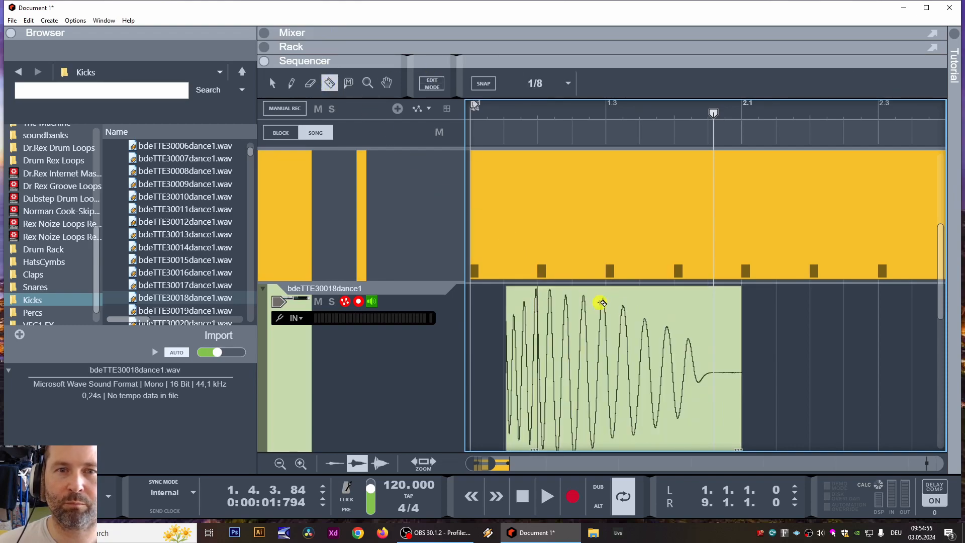
pyautogui.click(610, 300)
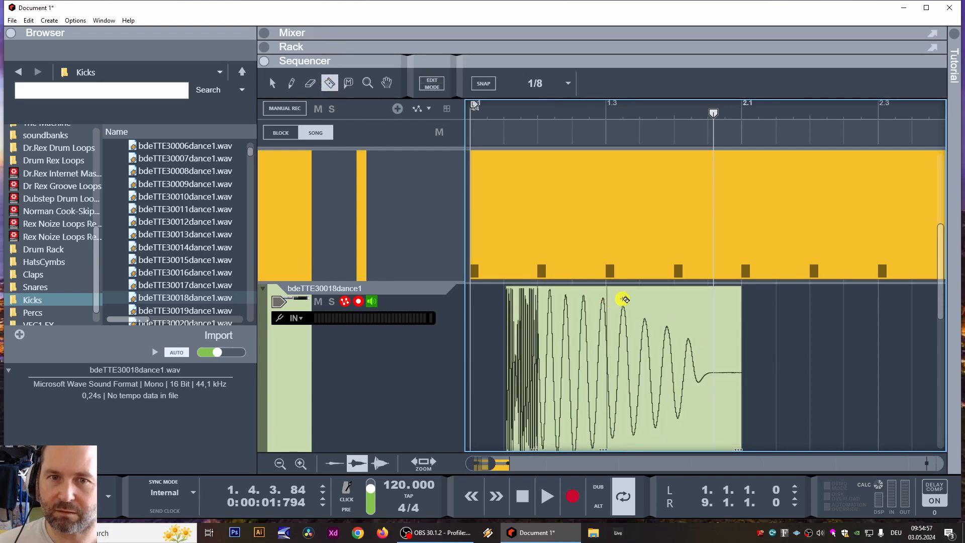
# - Razor-cut the kick clip at beat 1.4, then trim the starts of the last three slices to leave eighth-note gaps
pyautogui.click(673, 300)
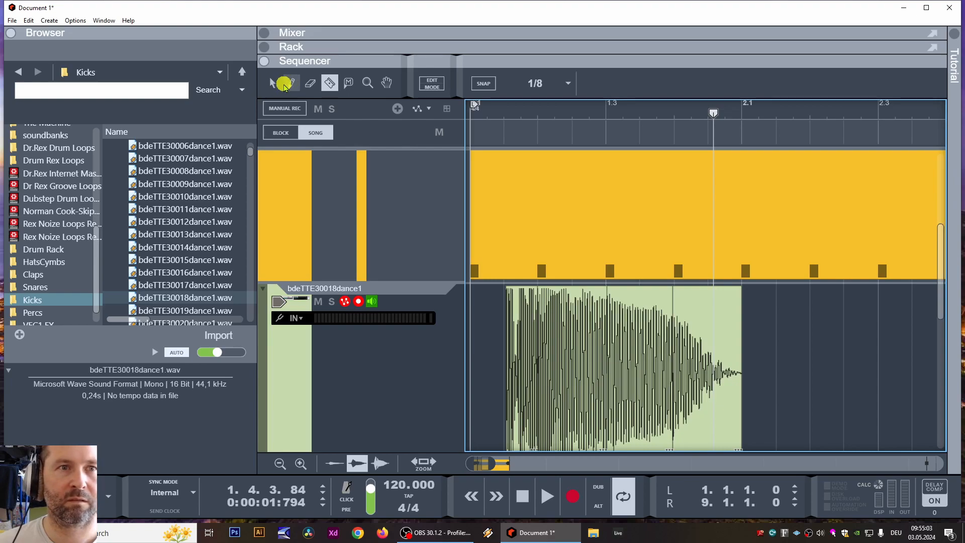
pyautogui.click(272, 83)
pyautogui.click(537, 351)
pyautogui.moveTo(536, 369); pyautogui.dragTo(710, 376)
pyautogui.click(709, 352)
pyautogui.moveTo(766, 348); pyautogui.dragTo(537, 372)
# - Play the four kick slices and solo the bdeTTE30018dance1 track
pyautogui.press('space')
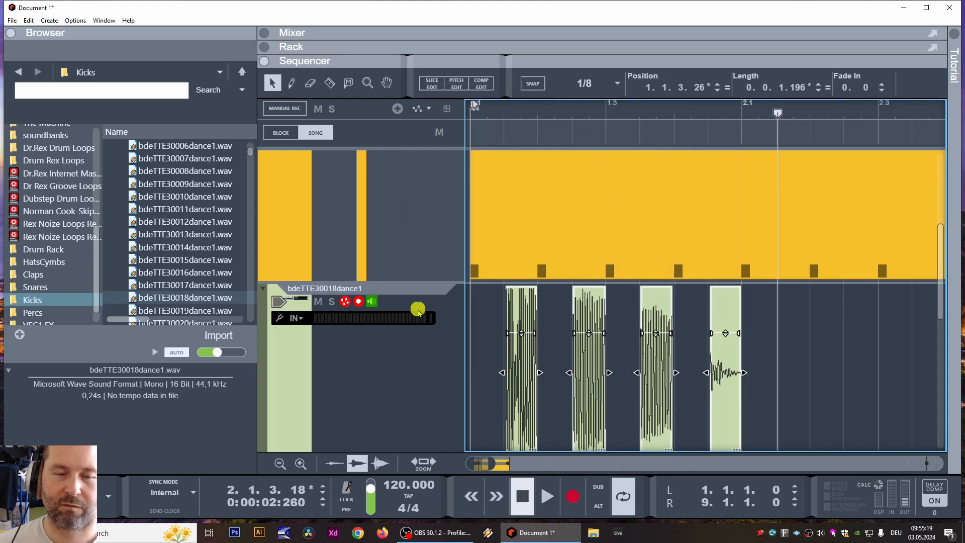
pyautogui.click(331, 301)
pyautogui.click(565, 136)
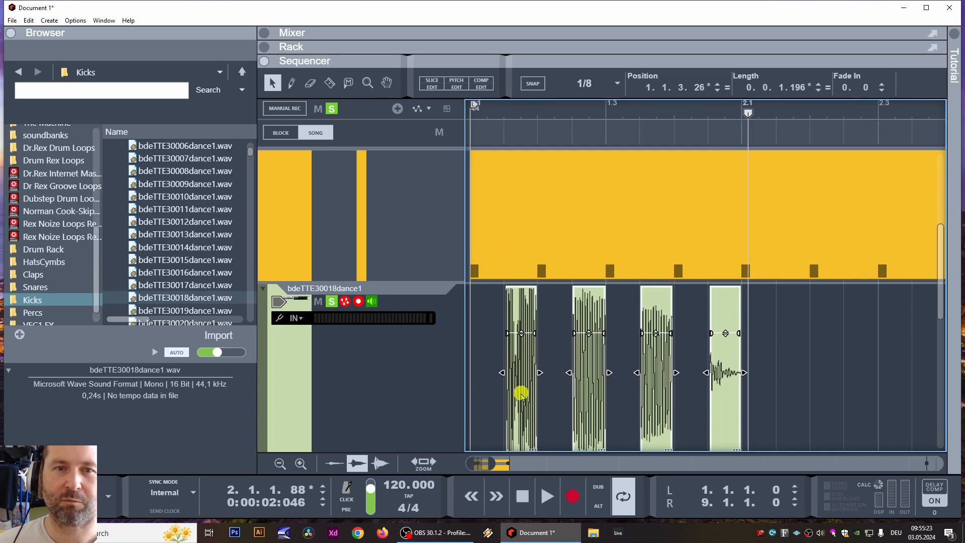
# - Give all four kick slices a fade-in of 0.19 and a fade-out of 0.59, then play them from the start
pyautogui.moveTo(508, 332); pyautogui.dragTo(531, 332)
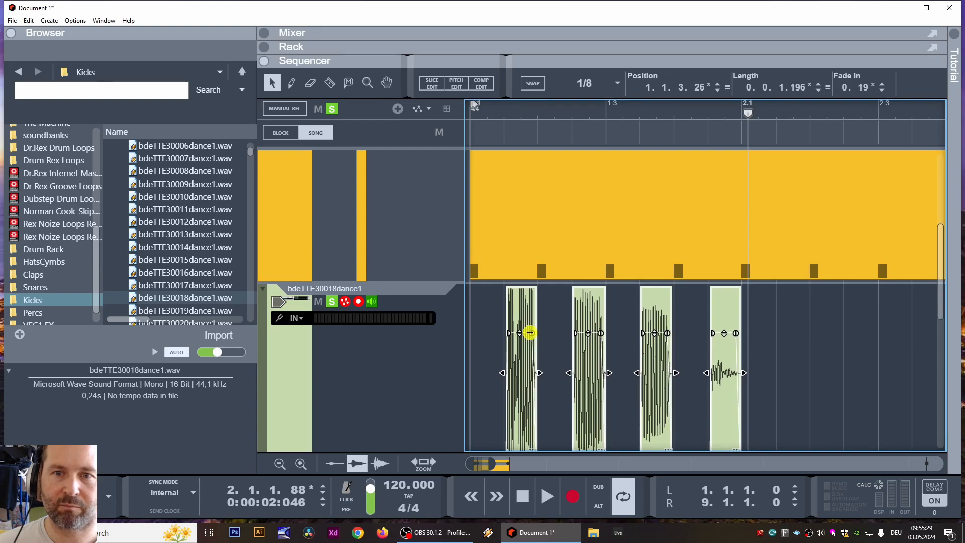
pyautogui.click(484, 112)
pyautogui.press('space')
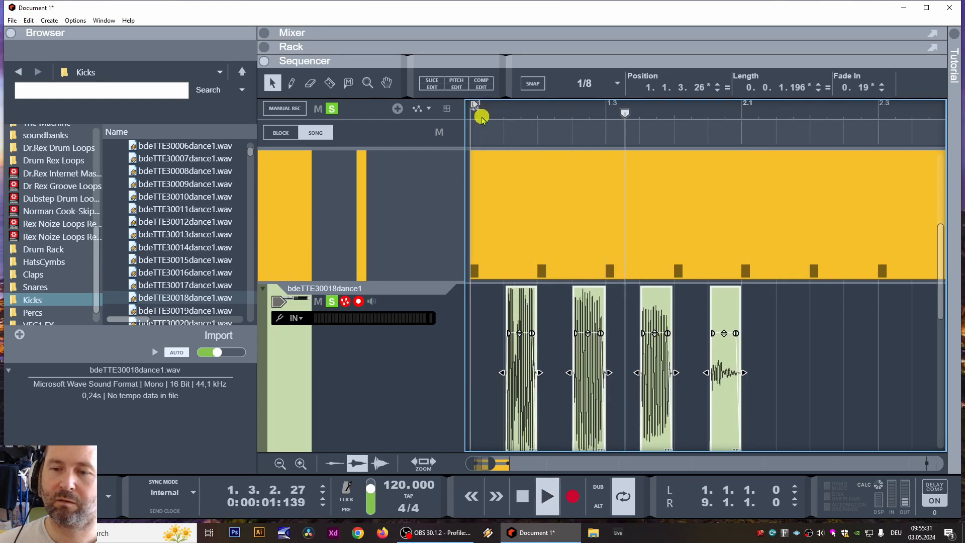
pyautogui.click(797, 384)
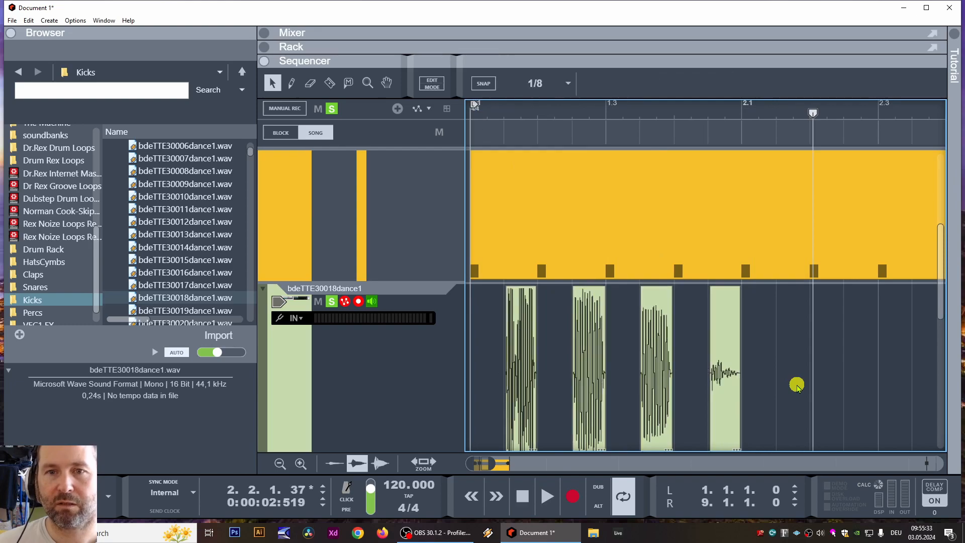
# - Raise the fourth kick slice's level to 7.24 dB and play the slices from the start
pyautogui.click(733, 366)
pyautogui.moveTo(725, 333); pyautogui.dragTo(725, 293)
pyautogui.click(496, 110)
pyautogui.press('space')
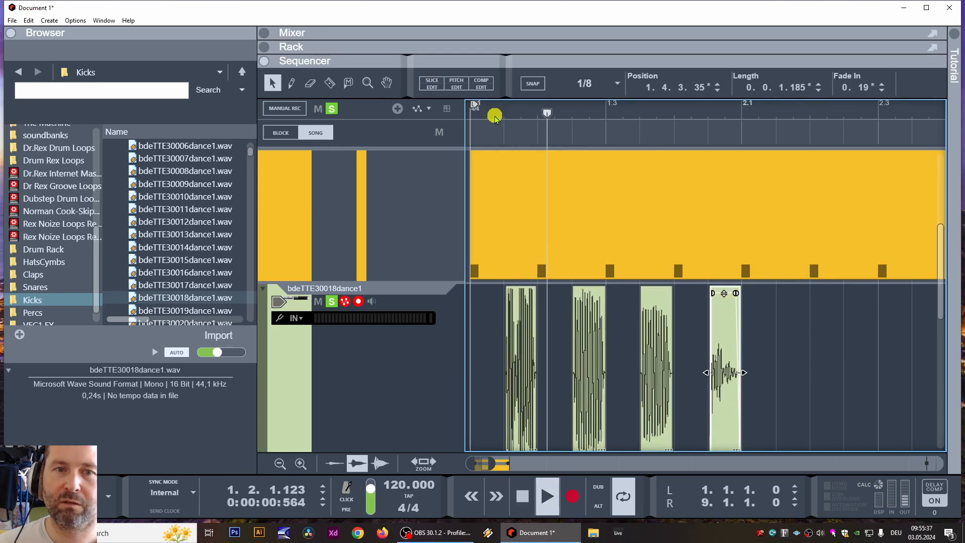
pyautogui.press('space')
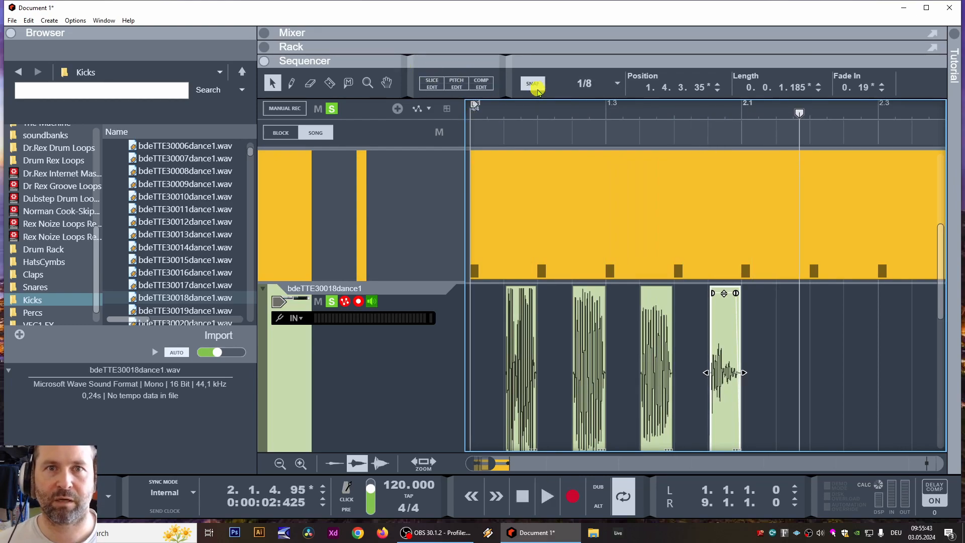
# - Set the snap value to Bar and duplicate the four kick slices seven times to fill bars 2 to 8
pyautogui.moveTo(497, 461); pyautogui.dragTo(545, 452)
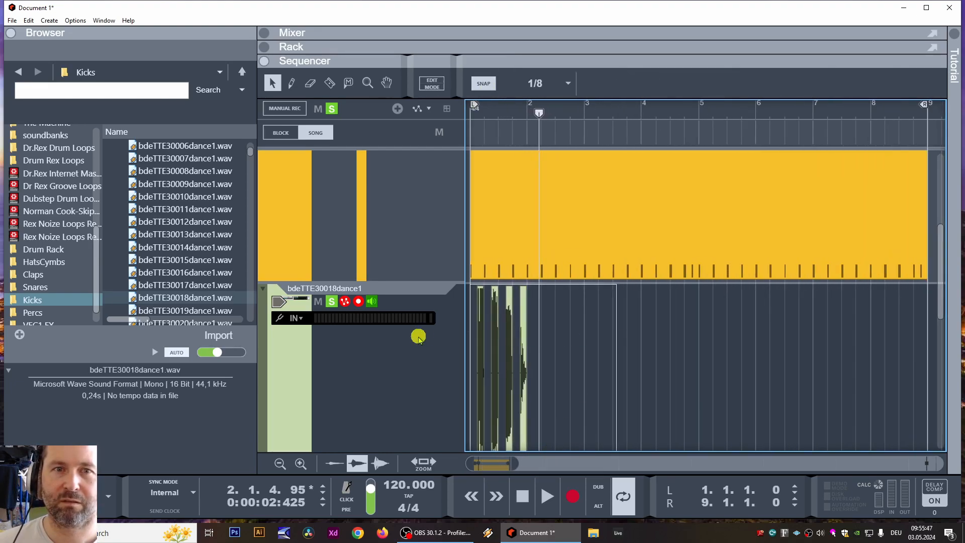
pyautogui.click(583, 84)
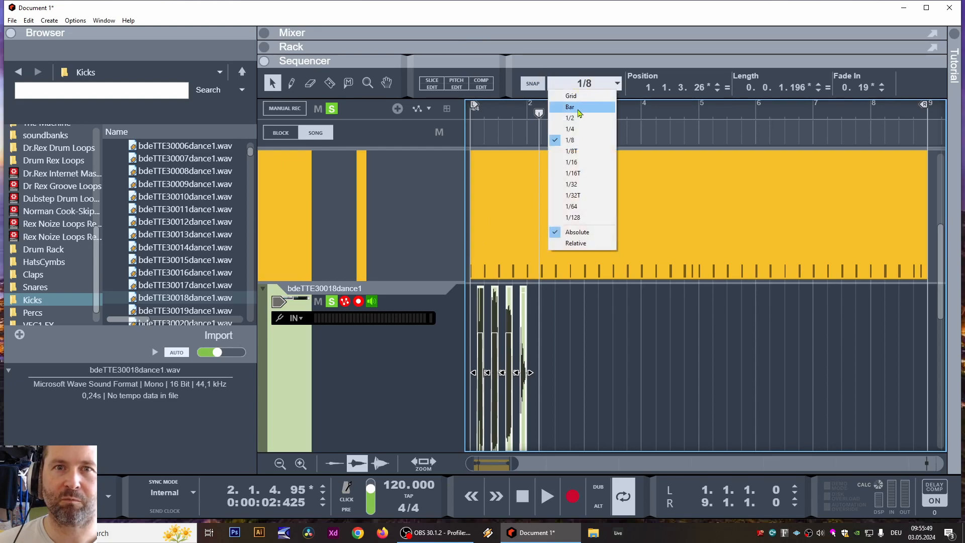
pyautogui.click(578, 98)
pyautogui.hotkey('ctrl', 'd')
pyautogui.hotkey('ctrl', 'd')
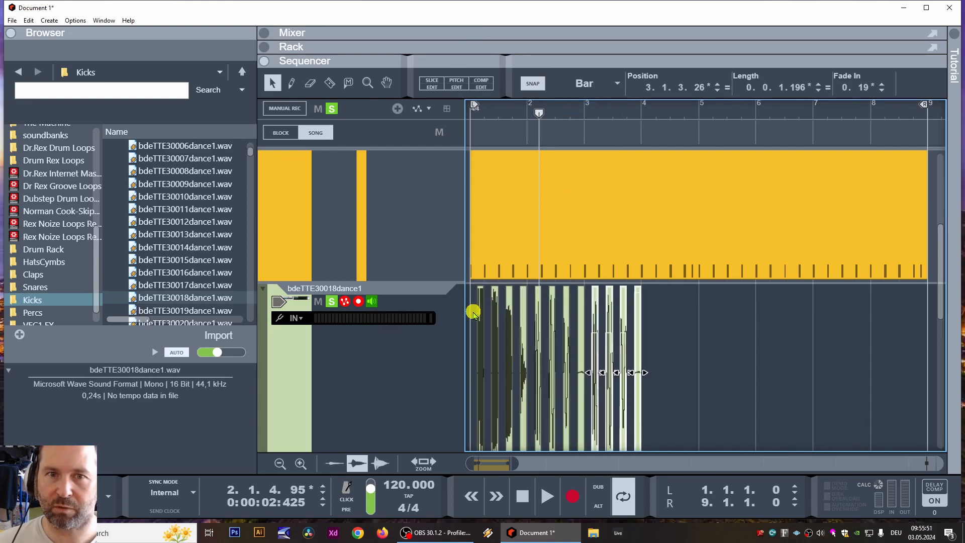
pyautogui.hotkey('ctrl', 'd')
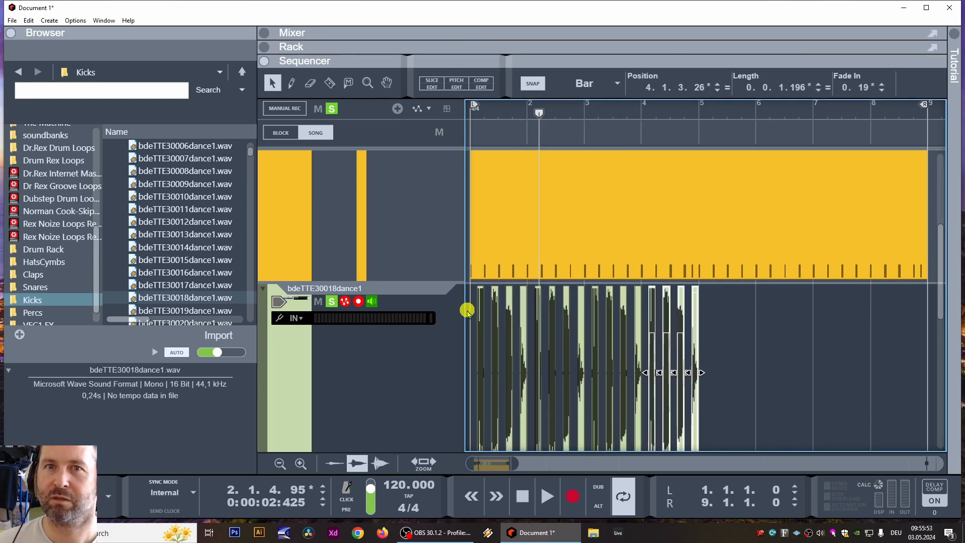
pyautogui.hotkey('ctrl', 'd')
pyautogui.hotkey('ctrl', 'd')
pyautogui.hotkey('ctrl', 'd')
pyautogui.hotkey('ctrl', 'd')
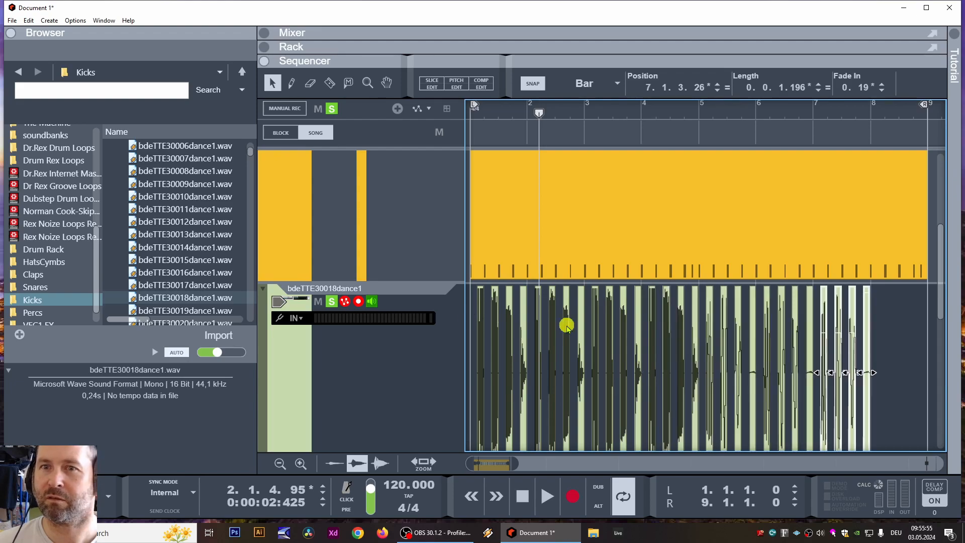
# - Delete the last two kick slices in bar 8
pyautogui.click(367, 83)
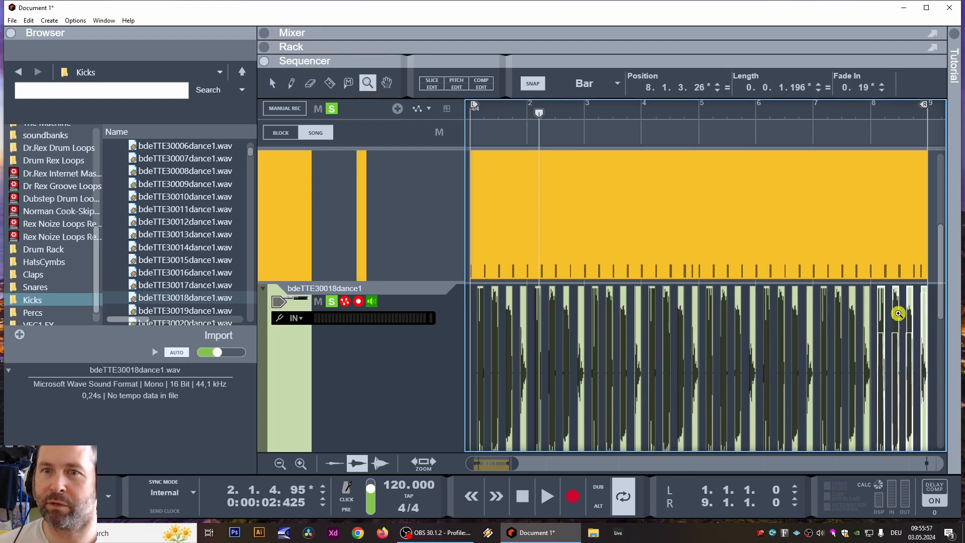
pyautogui.moveTo(876, 323); pyautogui.dragTo(930, 345)
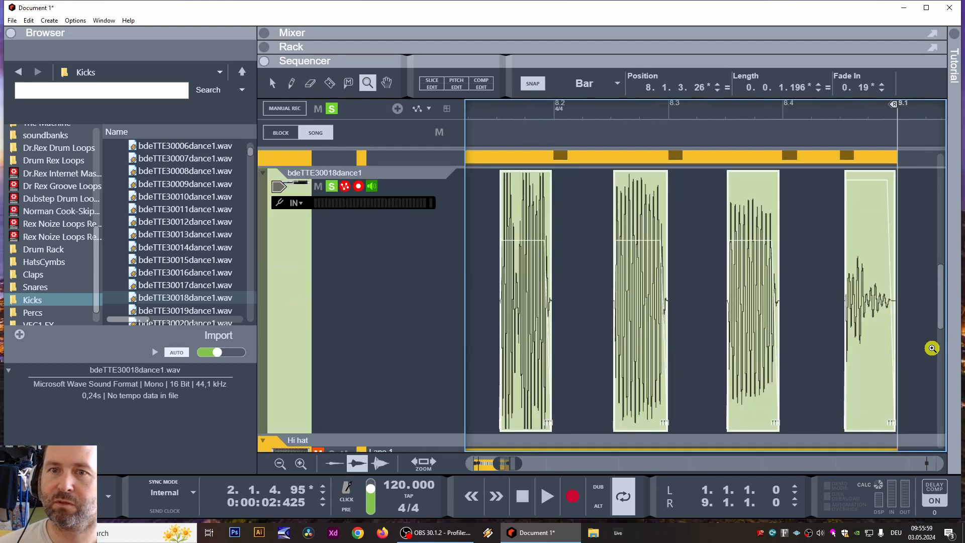
pyautogui.click(272, 83)
pyautogui.click(877, 275)
pyautogui.press('Delete')
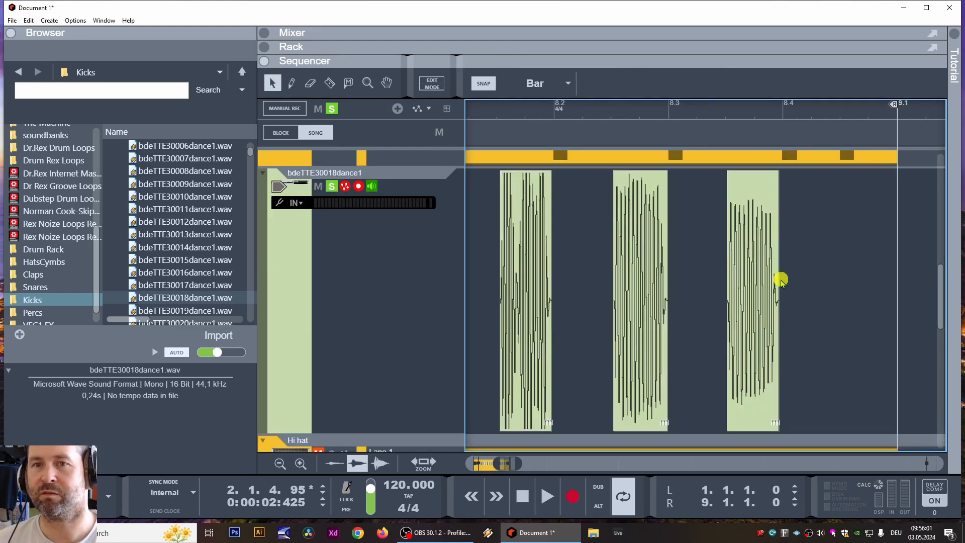
pyautogui.click(758, 279)
pyautogui.press('Delete')
pyautogui.moveTo(498, 466); pyautogui.dragTo(422, 465)
# - Move the song position to bar 4 and open that bar's second kick slice in Pitch Edit mode
pyautogui.click(640, 110)
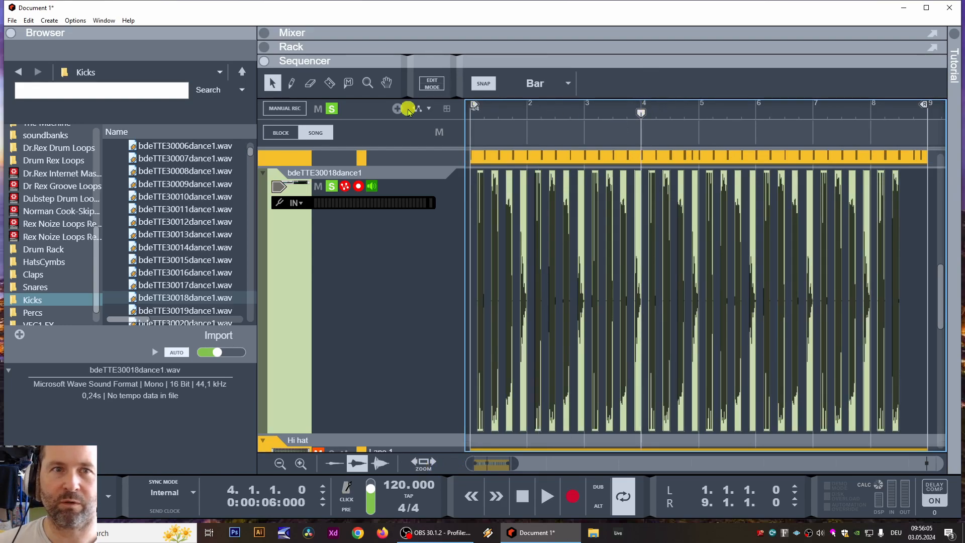
pyautogui.click(368, 83)
pyautogui.moveTo(640, 232); pyautogui.dragTo(706, 243)
pyautogui.click(272, 85)
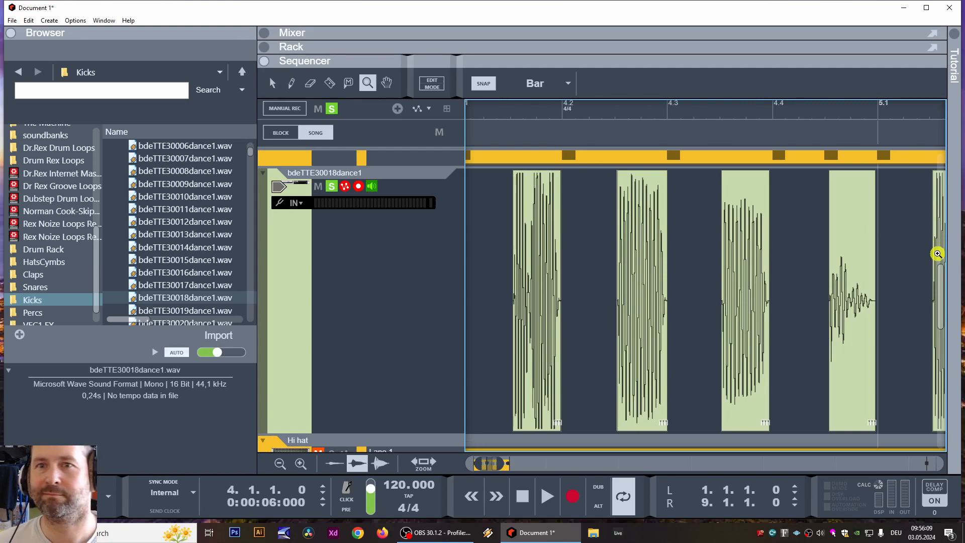
pyautogui.click(270, 85)
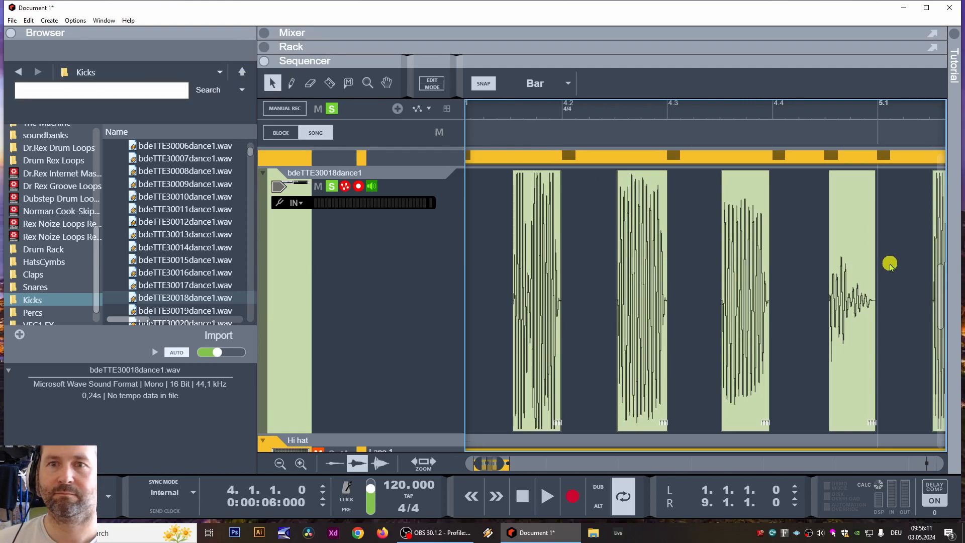
pyautogui.click(849, 270)
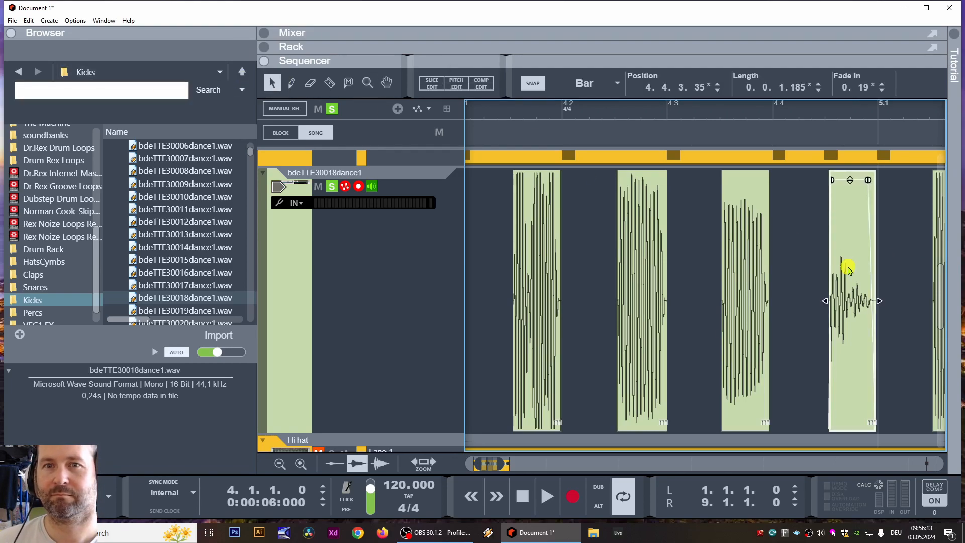
pyautogui.scroll(2, 813, 271)
pyautogui.scroll(-3, 811, 274)
pyautogui.scroll(2, 811, 275)
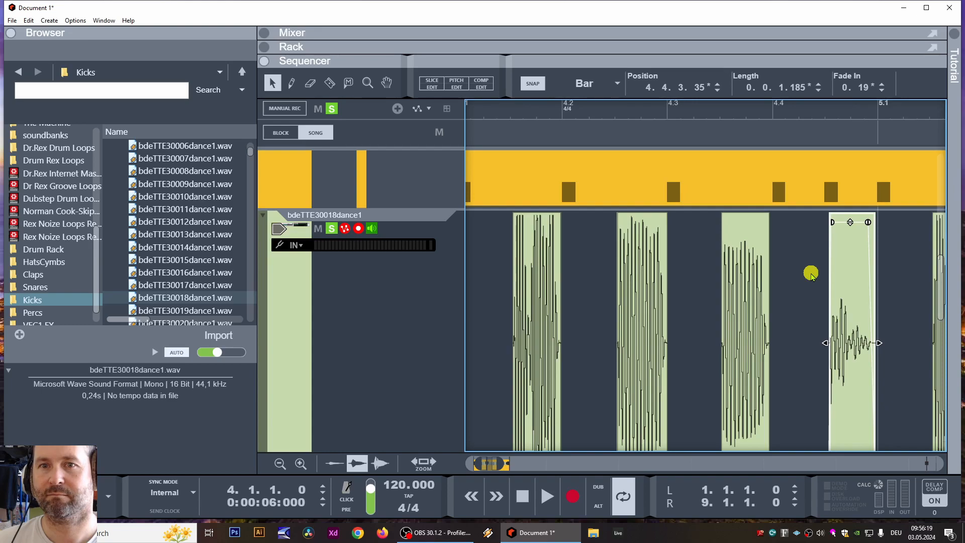
pyautogui.click(636, 280)
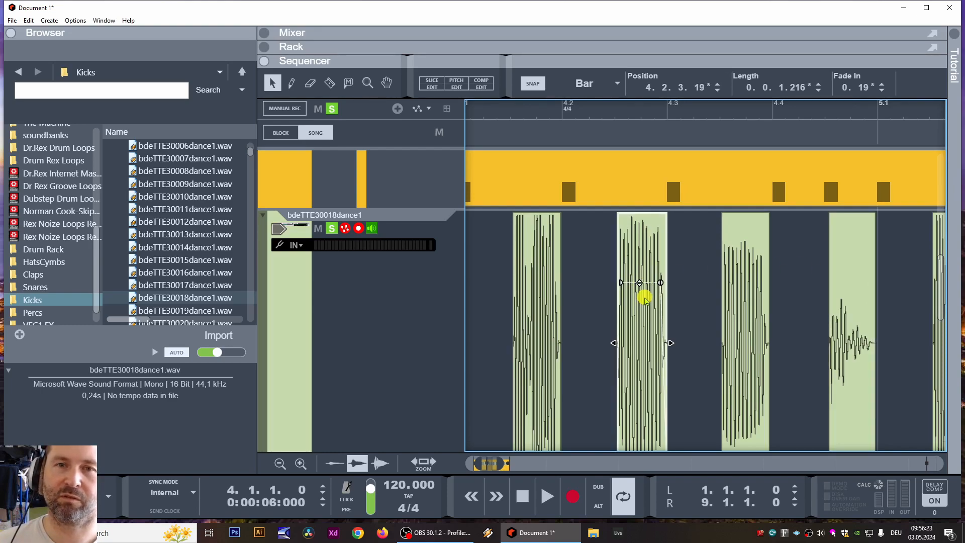
pyautogui.click(455, 86)
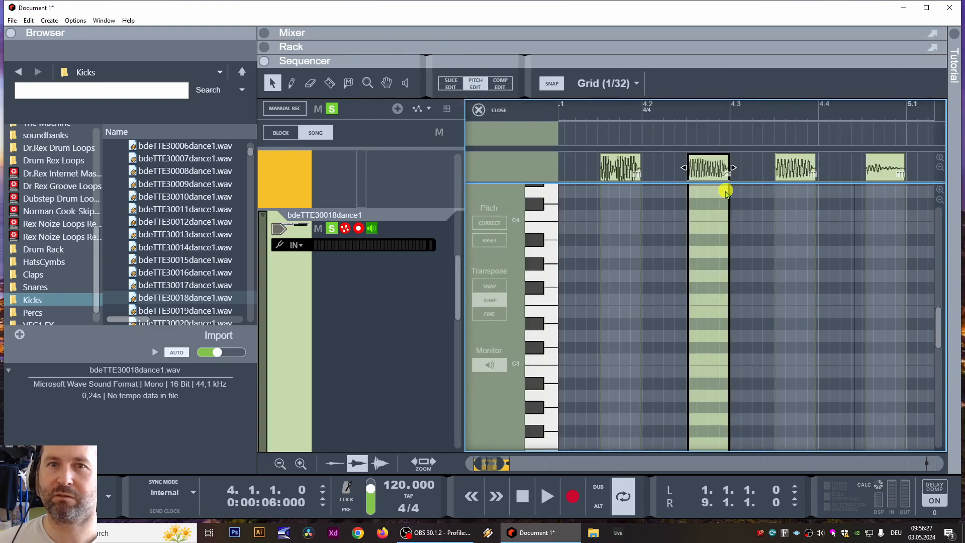
# - Collapse the browser and set the Formant of bar 4's second kick slice to 1.00
pyautogui.click(718, 166)
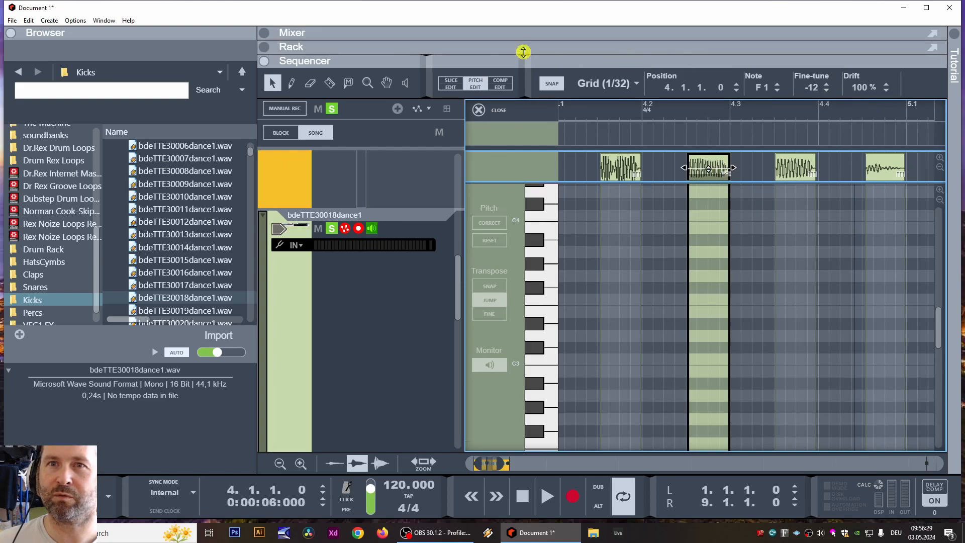
pyautogui.click(258, 127)
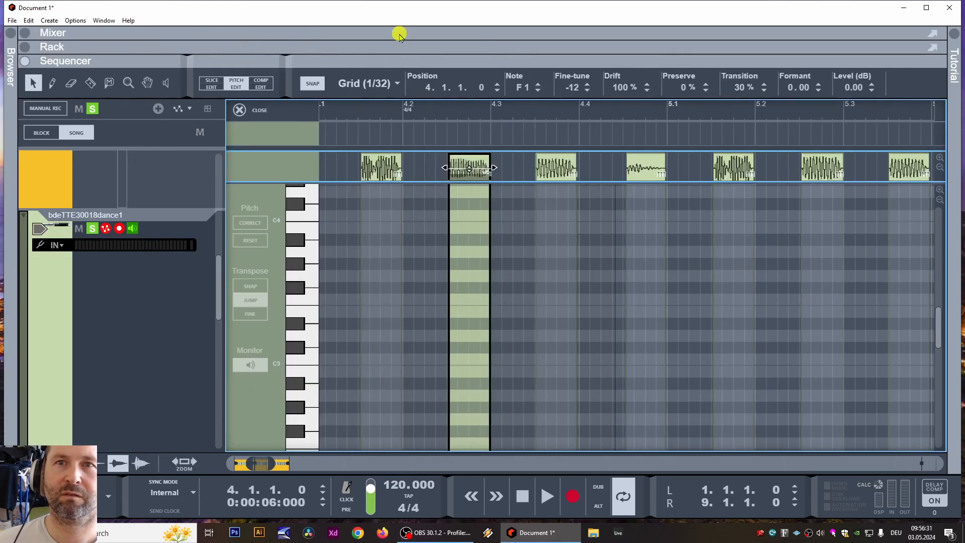
pyautogui.click(820, 85)
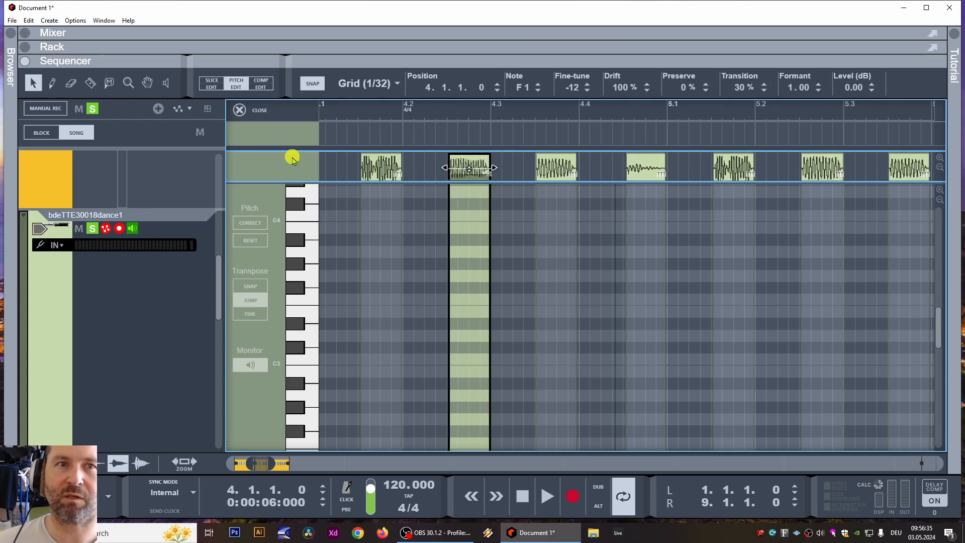
# - Open bar 4's third kick slice in Pitch Edit mode and set its note's Formant to 2.00
pyautogui.click(550, 167)
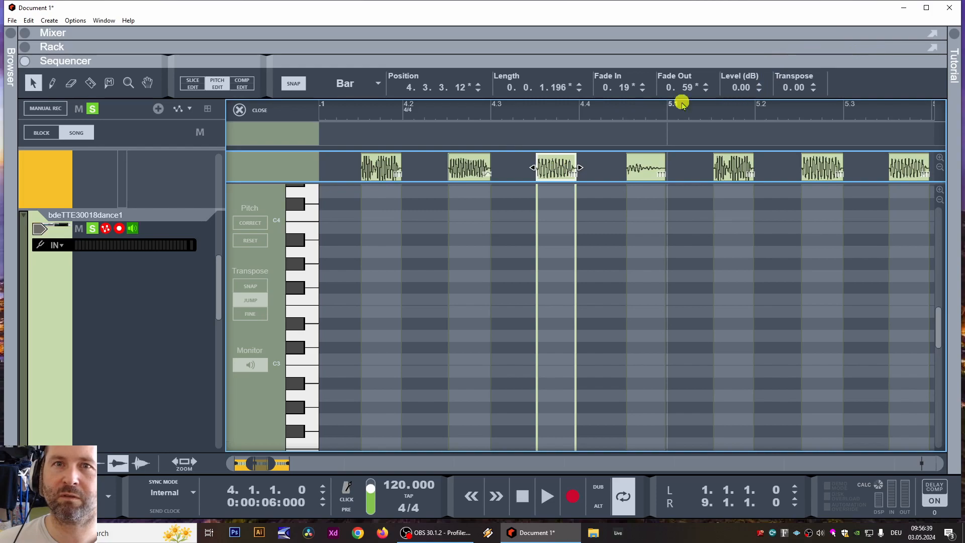
pyautogui.doubleClick(552, 164)
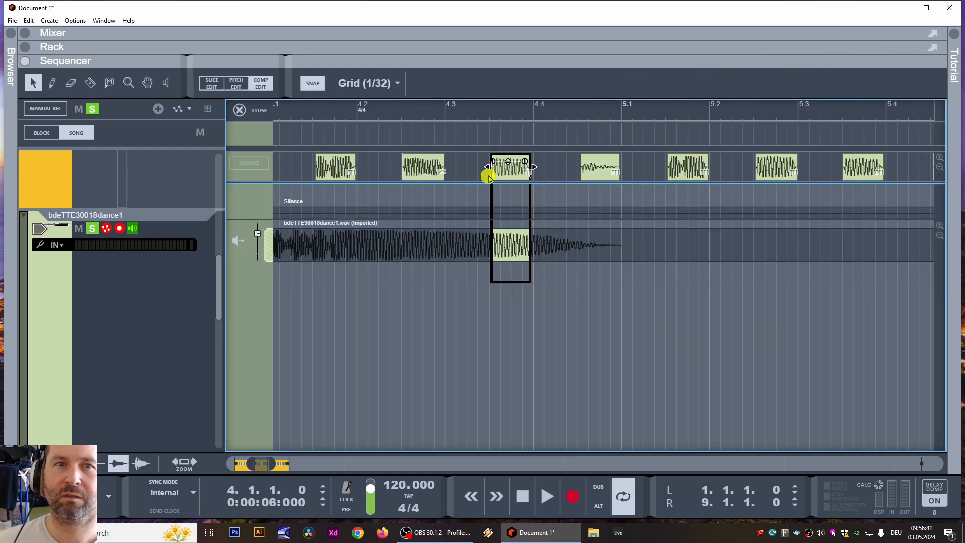
pyautogui.click(234, 82)
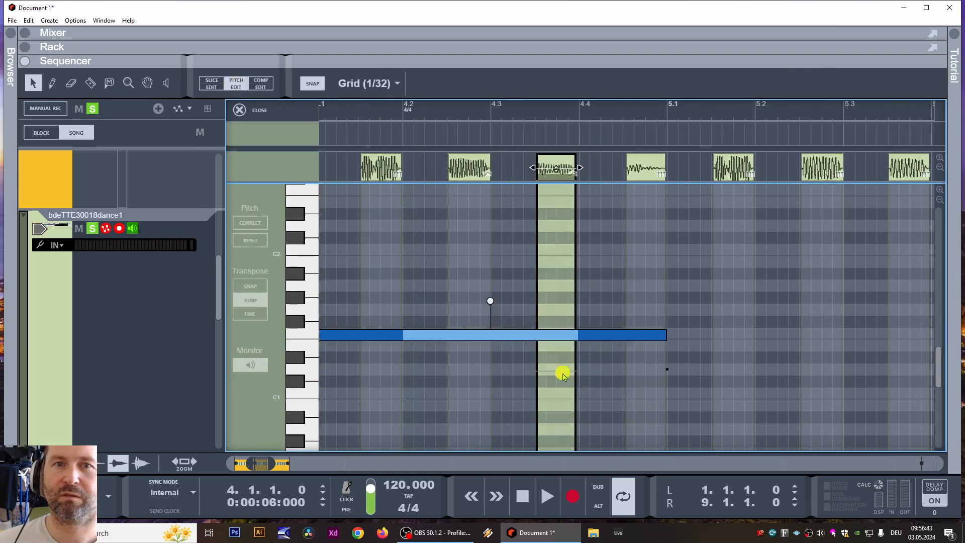
pyautogui.click(491, 301)
pyautogui.doubleClick(820, 85)
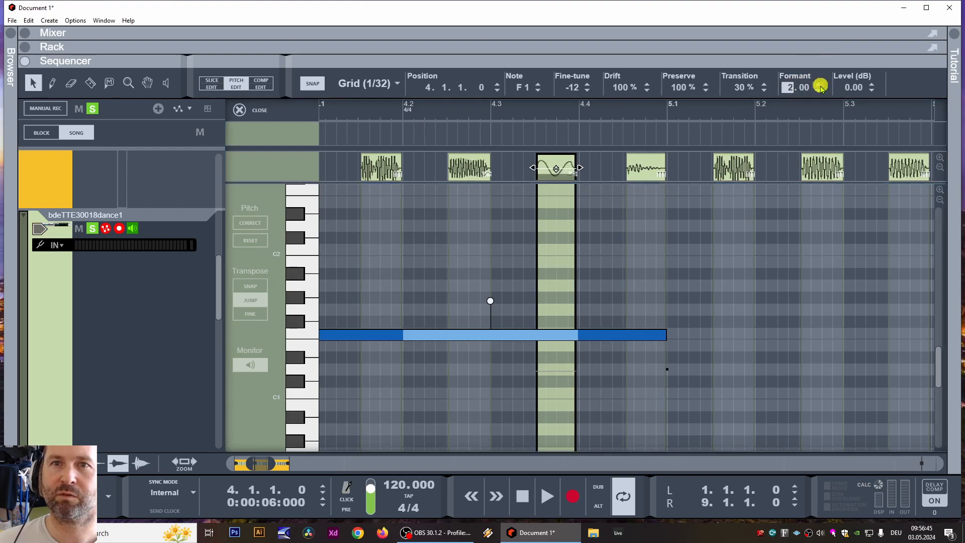
# - Open bar 4's fourth kick slice in Pitch Edit mode and set its note's Formant to 4.00
pyautogui.click(651, 159)
pyautogui.scroll(-2, 631, 308)
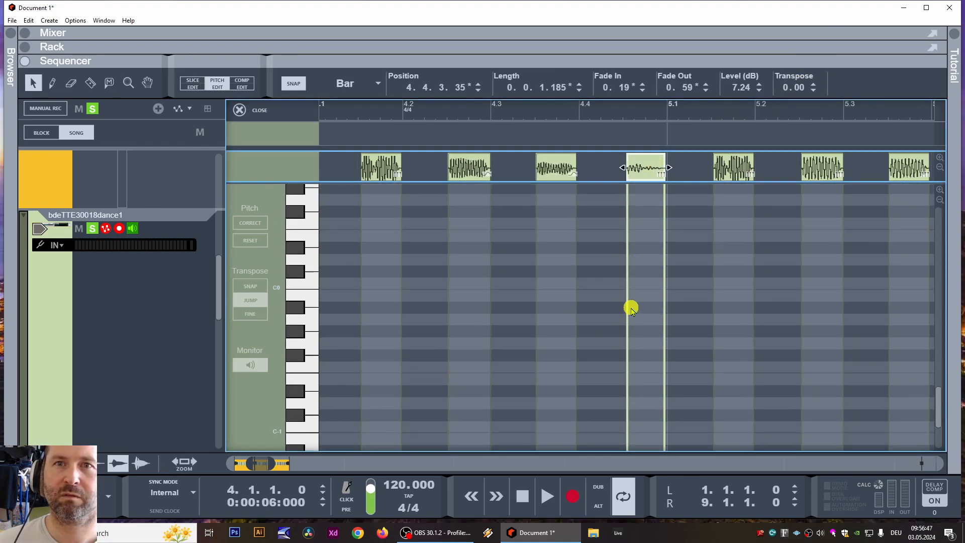
pyautogui.scroll(10, 630, 308)
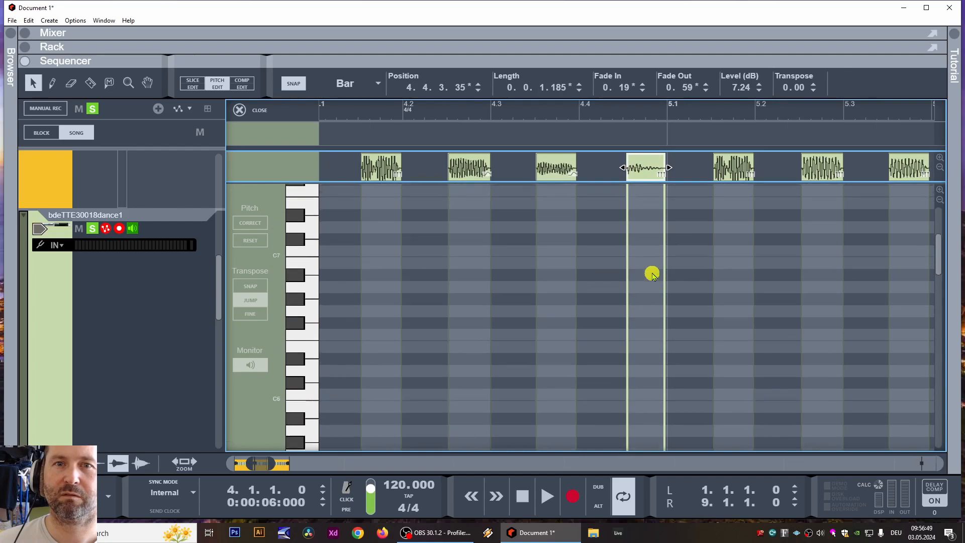
pyautogui.hotkey('ctrl', 'a')
pyautogui.click(633, 301)
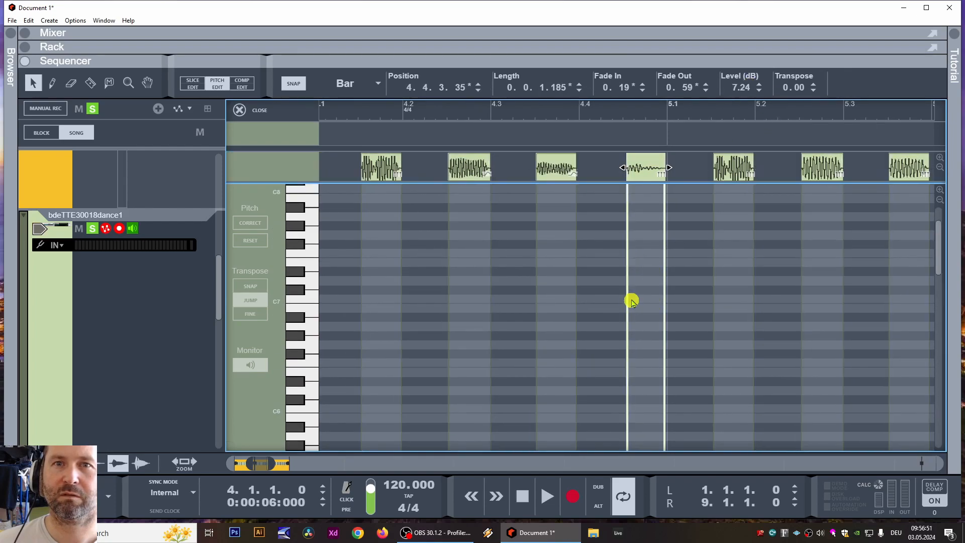
pyautogui.doubleClick(641, 167)
pyautogui.click(238, 84)
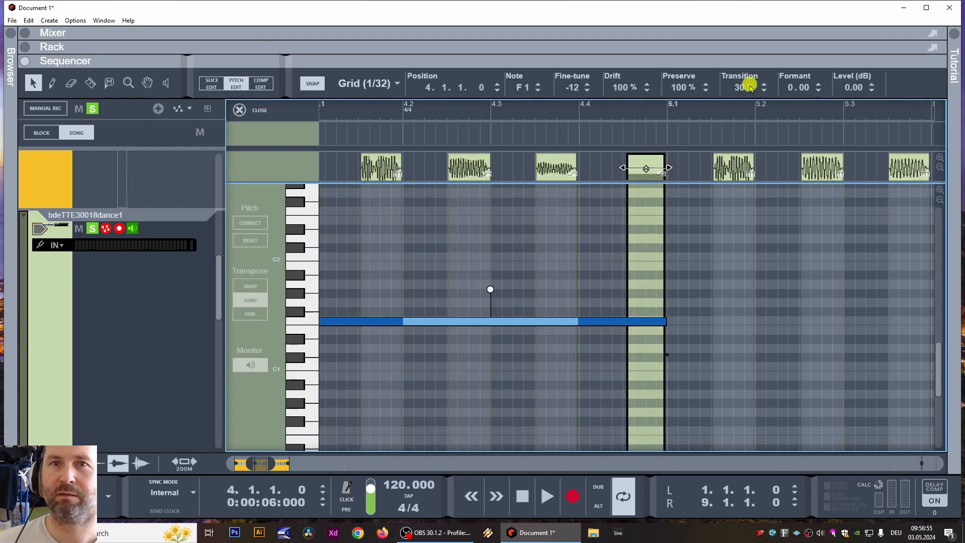
pyautogui.click(792, 86)
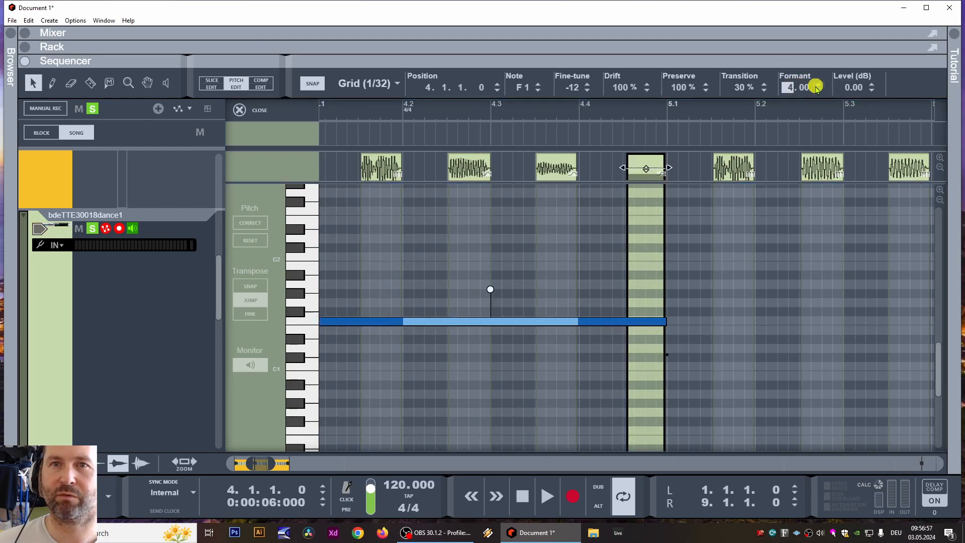
# - Leave Pitch Edit mode and play back bar 4's edited kick slices
pyautogui.click(236, 83)
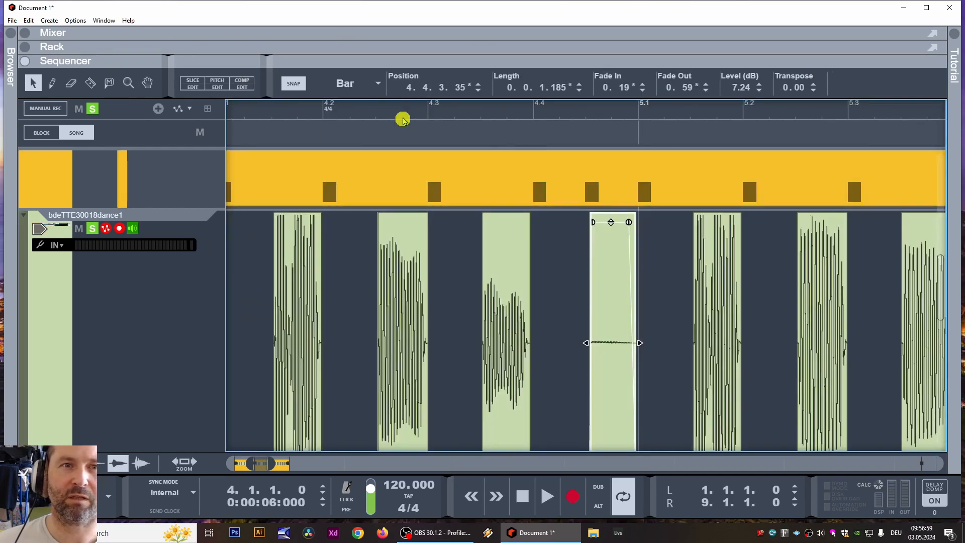
pyautogui.press('space')
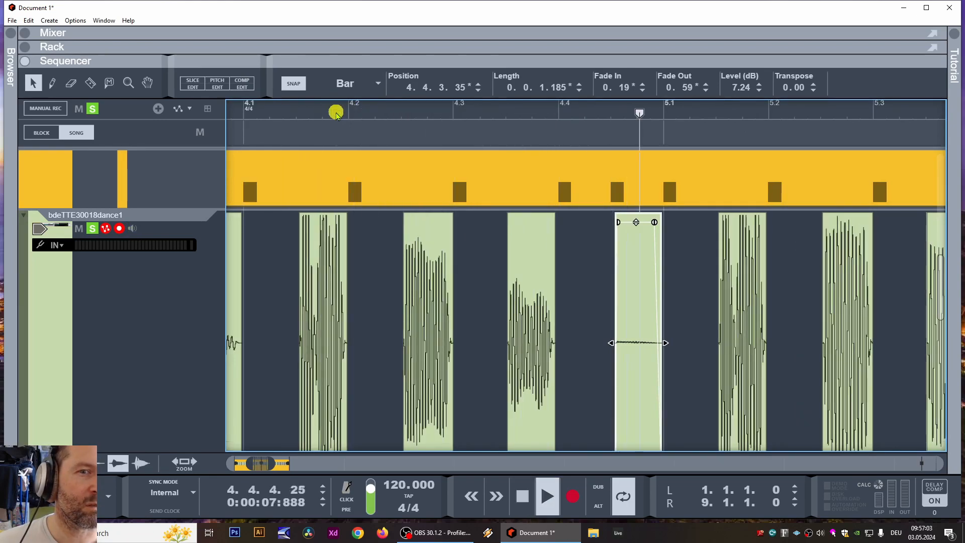
pyautogui.click(327, 110)
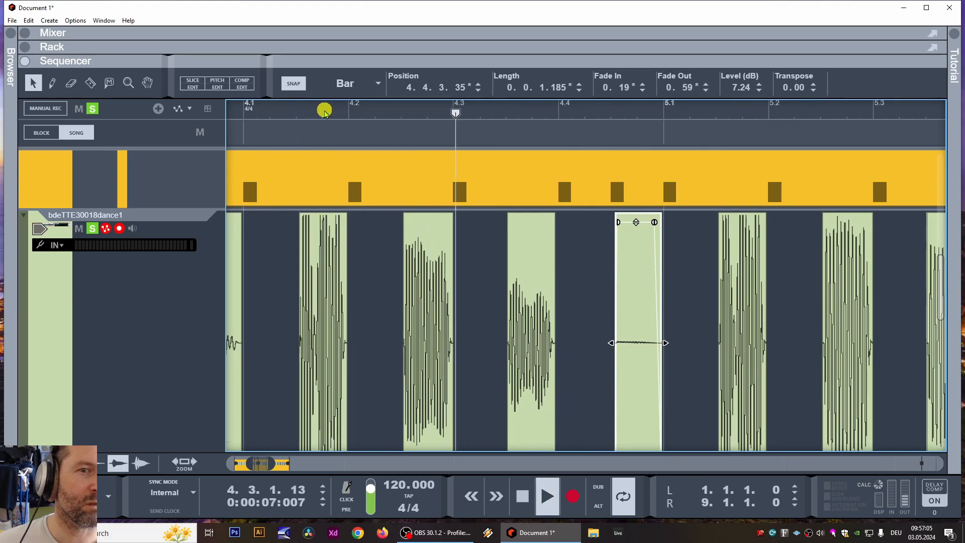
pyautogui.press('space')
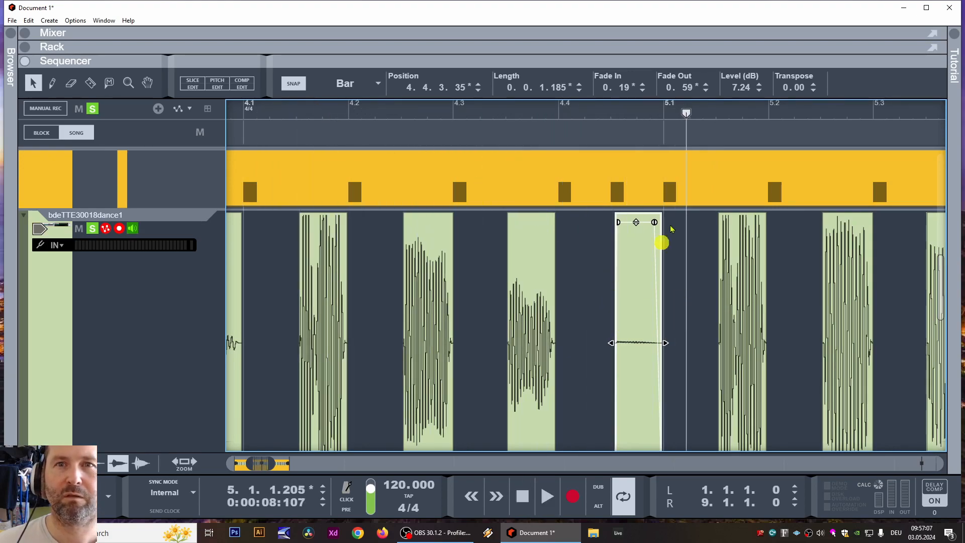
# - Raise the level of bar 4's fourth kick slice to 8.06 dB and briefly view it in Pitch Edit mode
pyautogui.moveTo(736, 86); pyautogui.dragTo(740, 30)
pyautogui.moveTo(737, 85); pyautogui.dragTo(745, 20)
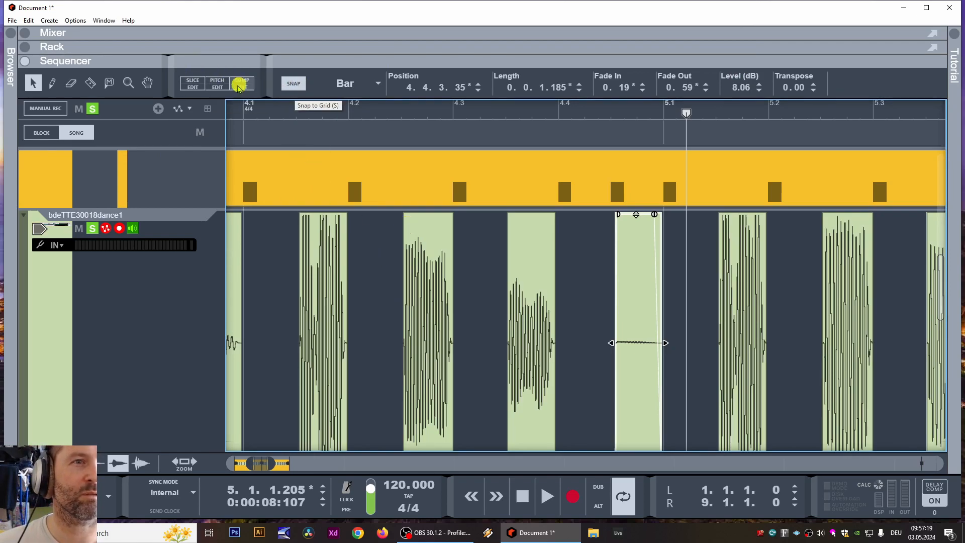
pyautogui.click(229, 85)
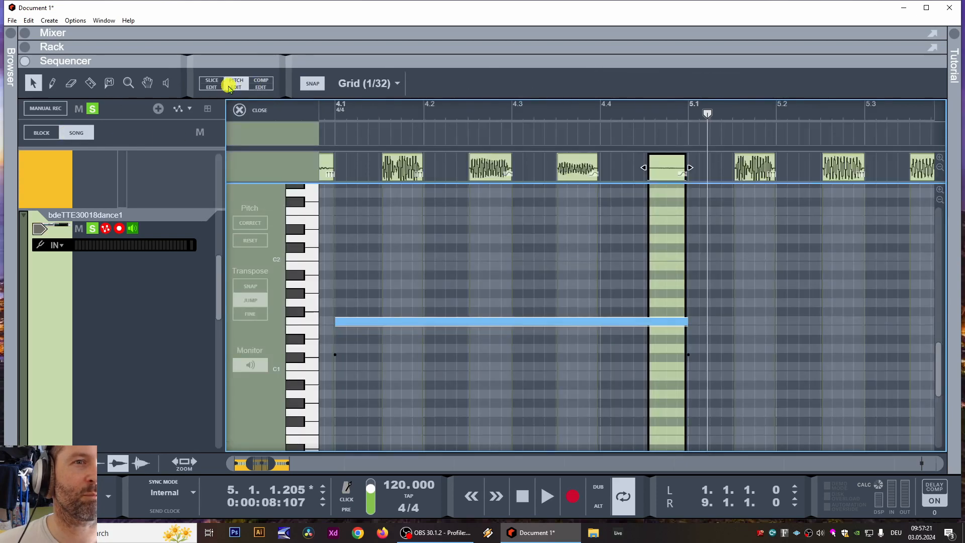
pyautogui.click(225, 87)
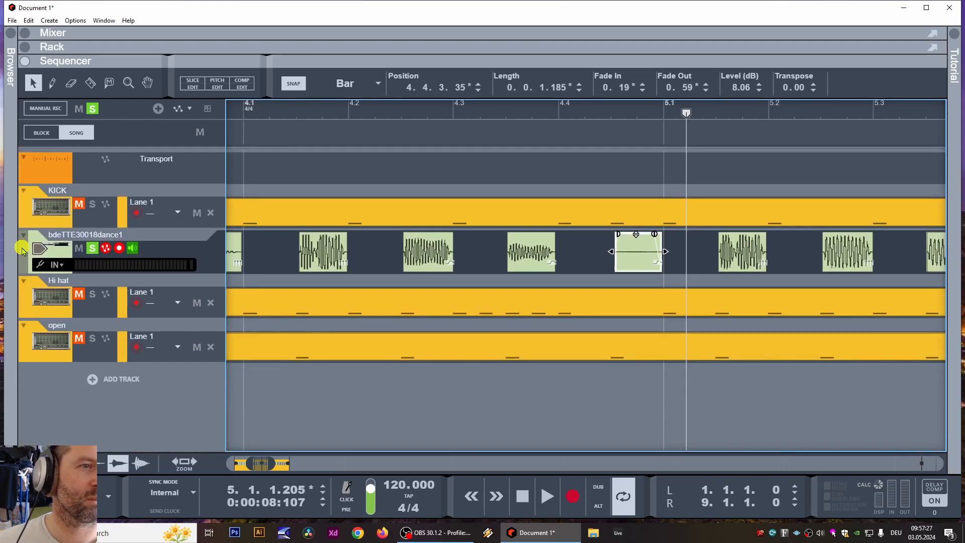
# - Duplicate the bdeTTE30018dance1 track with its device and delete bar 4's second, third and fourth kick slices from the original track
pyautogui.rightClick(22, 250)
pyautogui.click(75, 190)
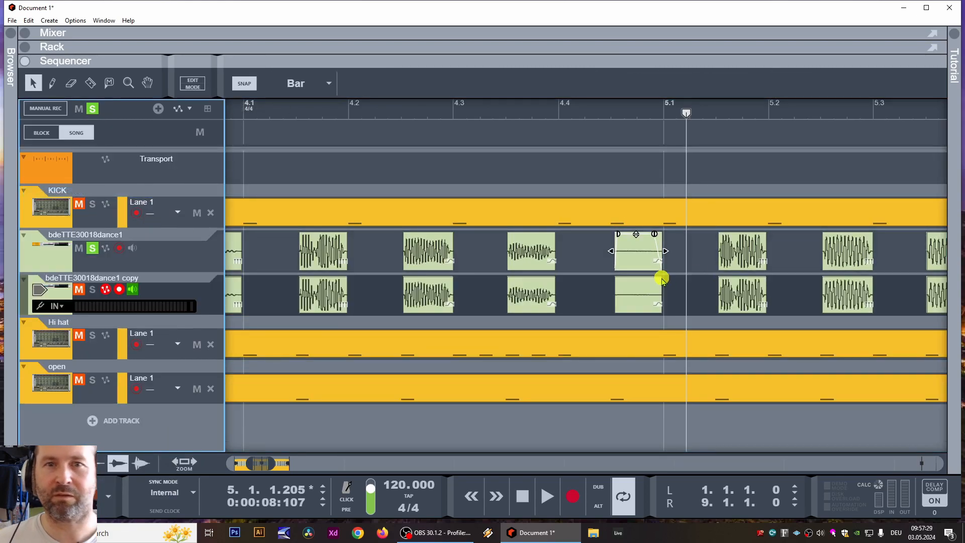
pyautogui.click(433, 244)
pyautogui.press('Delete')
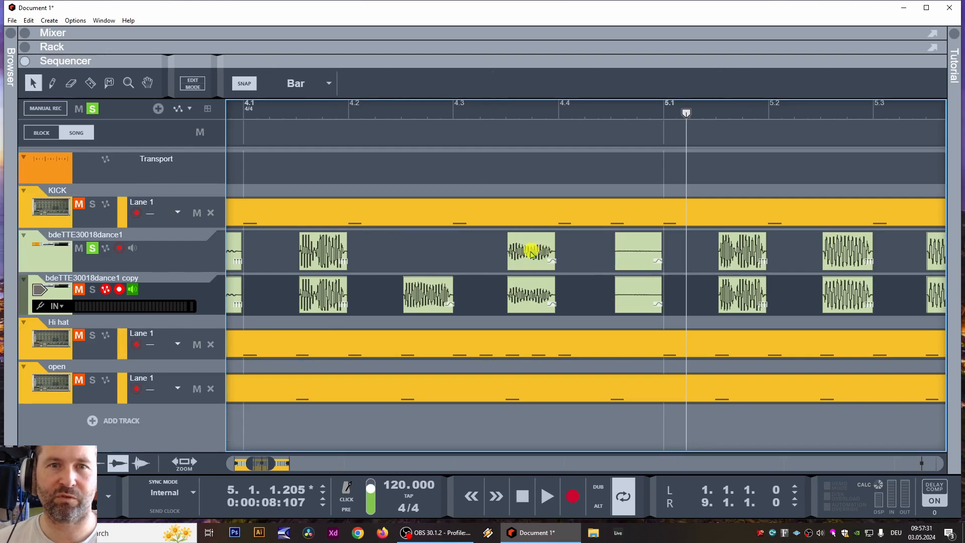
pyautogui.click(532, 251)
pyautogui.press('Delete')
pyautogui.click(645, 251)
pyautogui.press('Delete')
# - Delete every kick slice on the duplicated track except the last three slices of bar 4
pyautogui.moveTo(687, 300); pyautogui.dragTo(961, 304)
pyautogui.press('Delete')
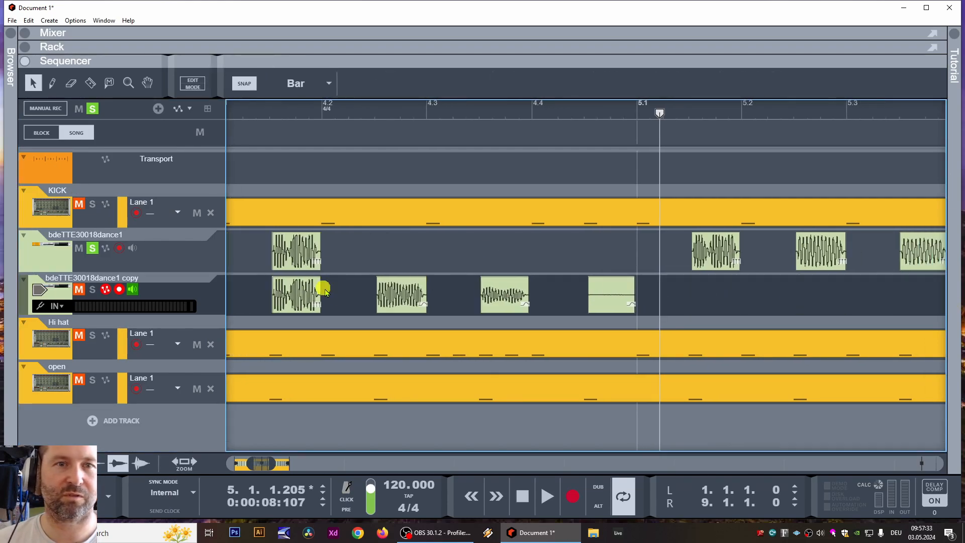
pyautogui.moveTo(347, 296); pyautogui.dragTo(119, 289)
pyautogui.press('Delete')
pyautogui.moveTo(250, 466); pyautogui.dragTo(174, 463)
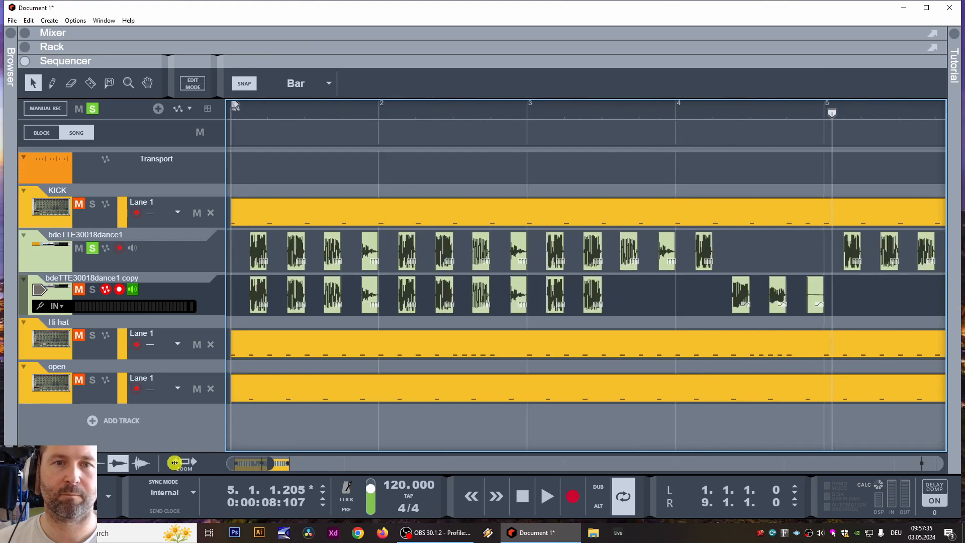
pyautogui.moveTo(623, 291); pyautogui.dragTo(234, 302)
pyautogui.press('Delete')
pyautogui.moveTo(897, 298)
pyautogui.mouseDown()
pyautogui.moveTo(961, 302)
pyautogui.moveTo(899, 304)
pyautogui.mouseUp()
pyautogui.press('Delete')
pyautogui.moveTo(366, 284); pyautogui.dragTo(280, 282)
# - Show the Rack and move the two bdeTTE30018dance1 audio track devices below the existing Scream 4 unit
pyautogui.click(167, 280)
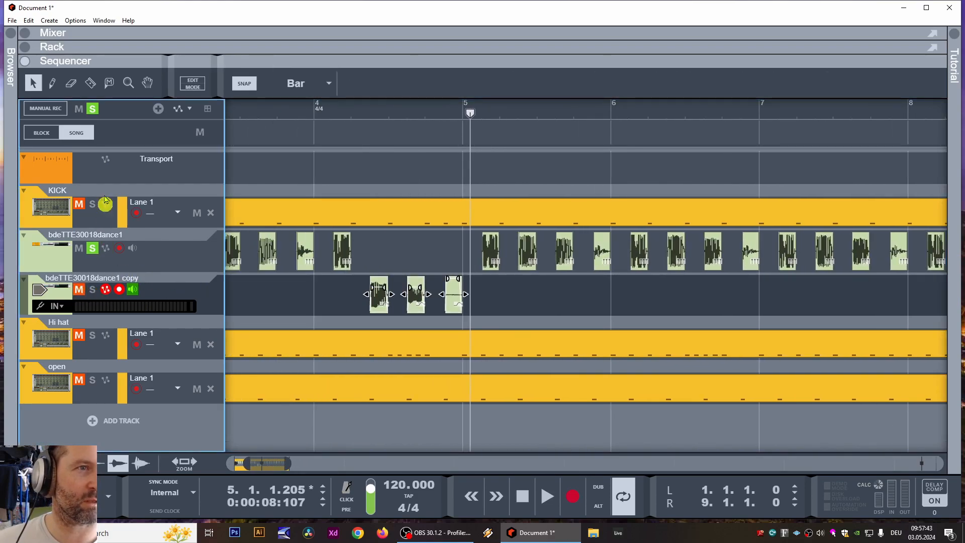
pyautogui.click(25, 47)
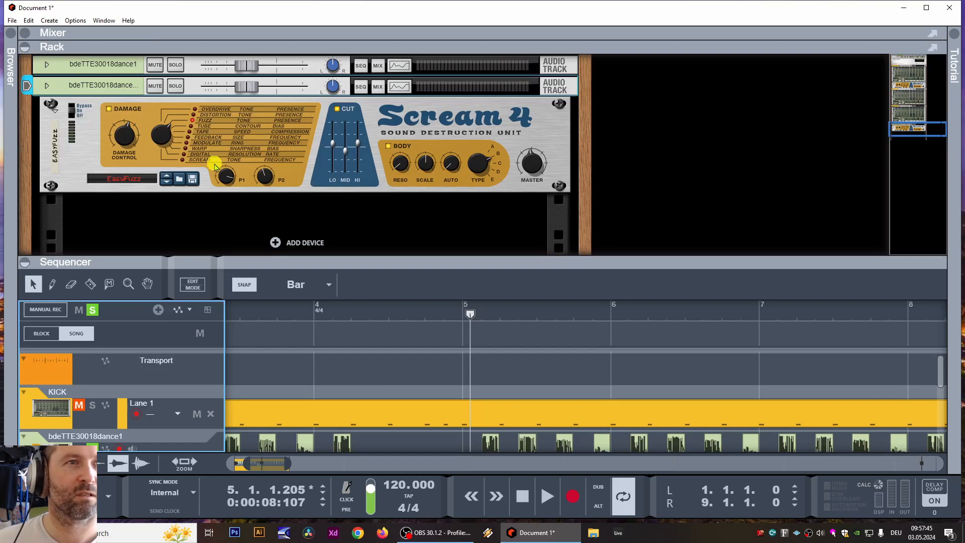
pyautogui.scroll(-1, 151, 382)
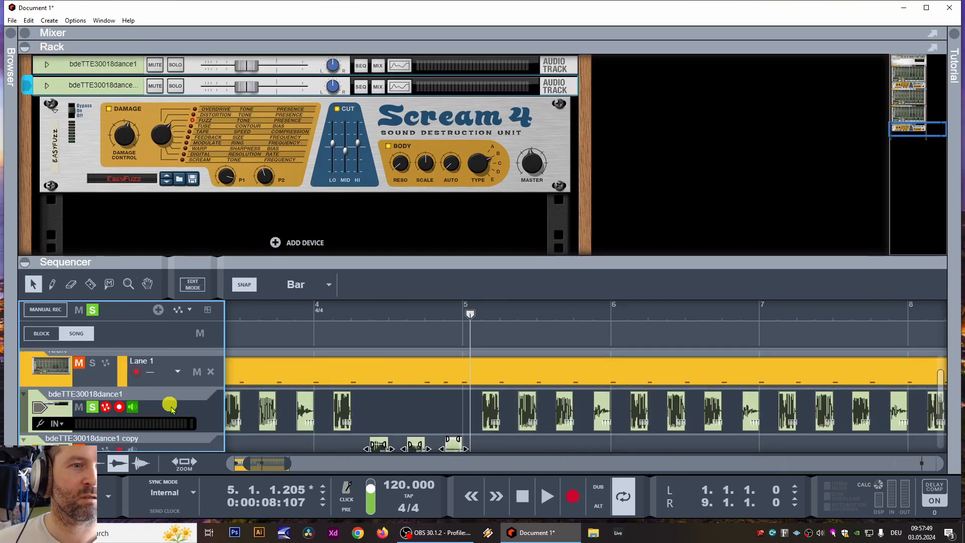
pyautogui.scroll(-1, 203, 419)
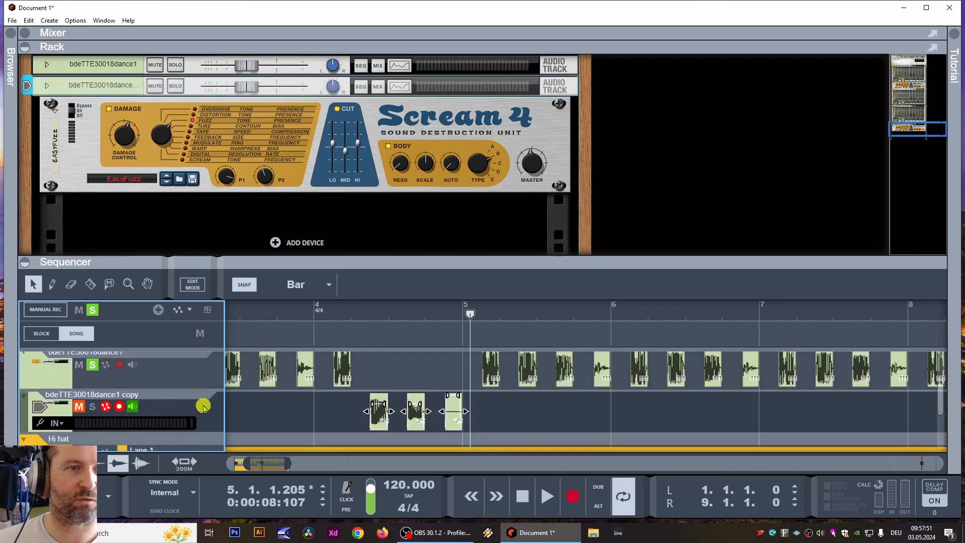
pyautogui.rightClick(103, 86)
pyautogui.click(32, 144)
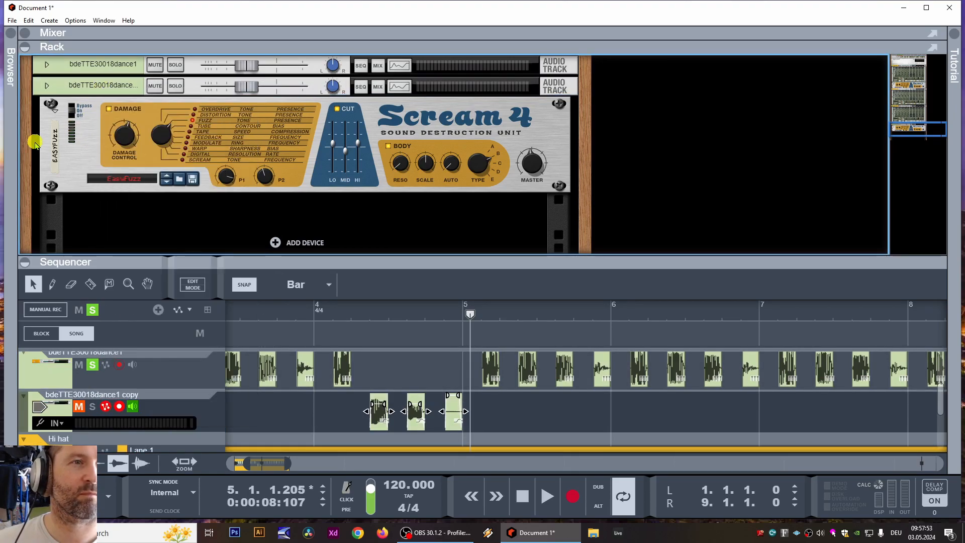
pyautogui.scroll(2, 31, 144)
pyautogui.moveTo(74, 227)
pyautogui.mouseDown()
pyautogui.moveTo(66, 155)
pyautogui.moveTo(71, 214)
pyautogui.mouseUp()
pyautogui.scroll(-1, 46, 198)
pyautogui.scroll(-2, 45, 195)
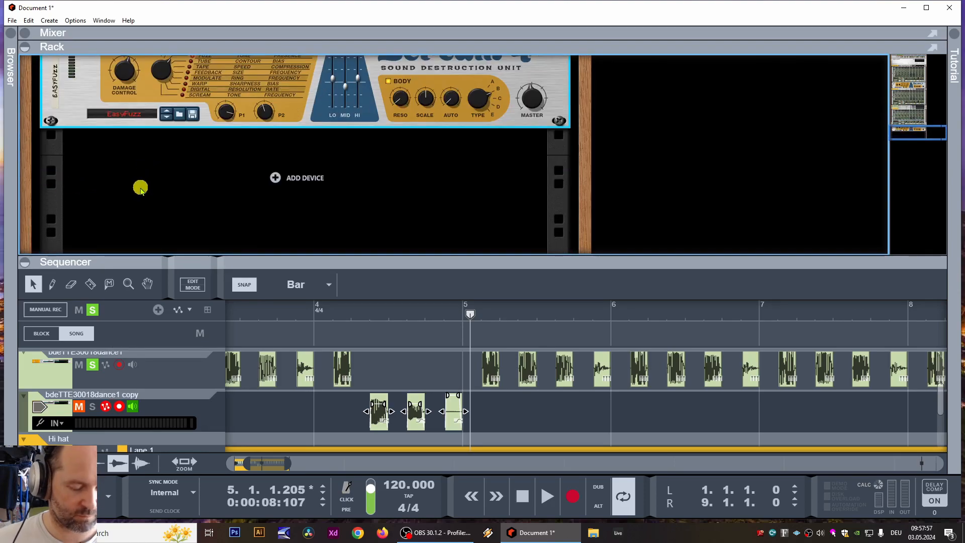
pyautogui.scroll(4, 50, 190)
pyautogui.scroll(-1, 30, 201)
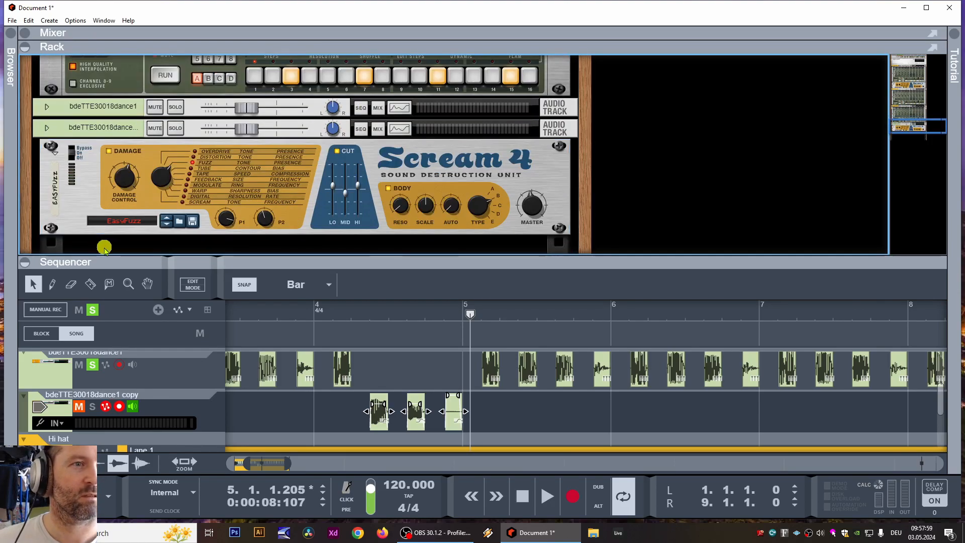
pyautogui.moveTo(69, 109)
pyautogui.mouseDown()
pyautogui.moveTo(75, 188)
pyautogui.moveTo(93, 63)
pyautogui.moveTo(82, 207)
pyautogui.mouseUp()
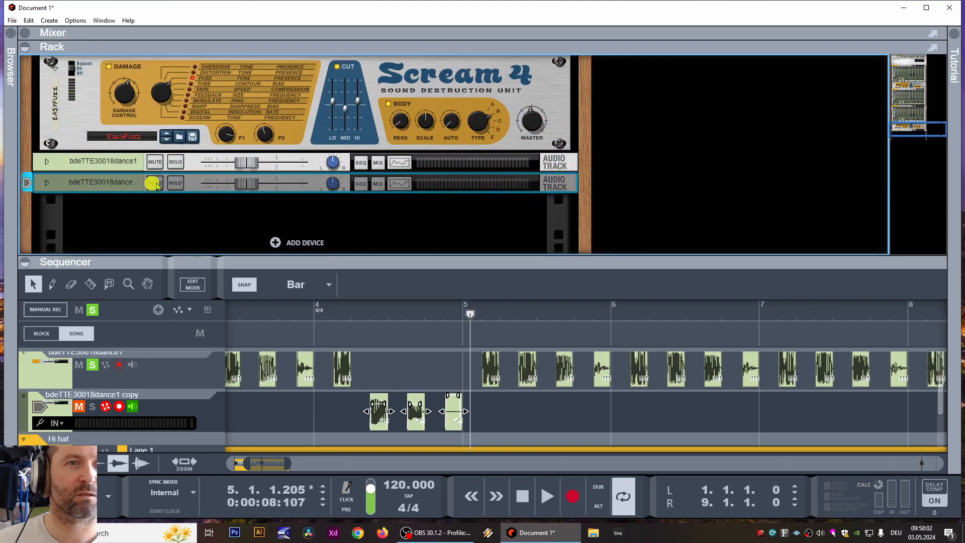
# - Play back bar 4 and solo the duplicated kick track
pyautogui.click(347, 319)
pyautogui.press('space')
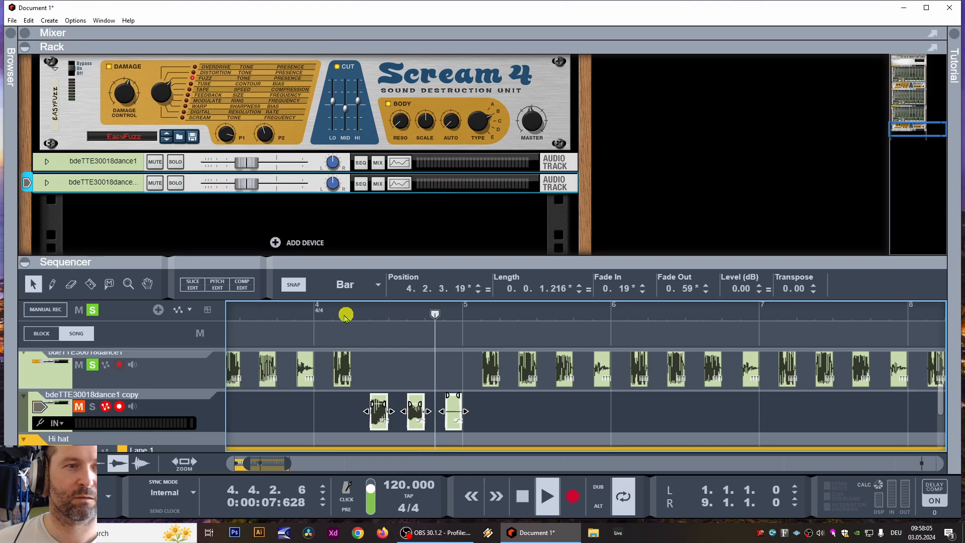
pyautogui.press('space')
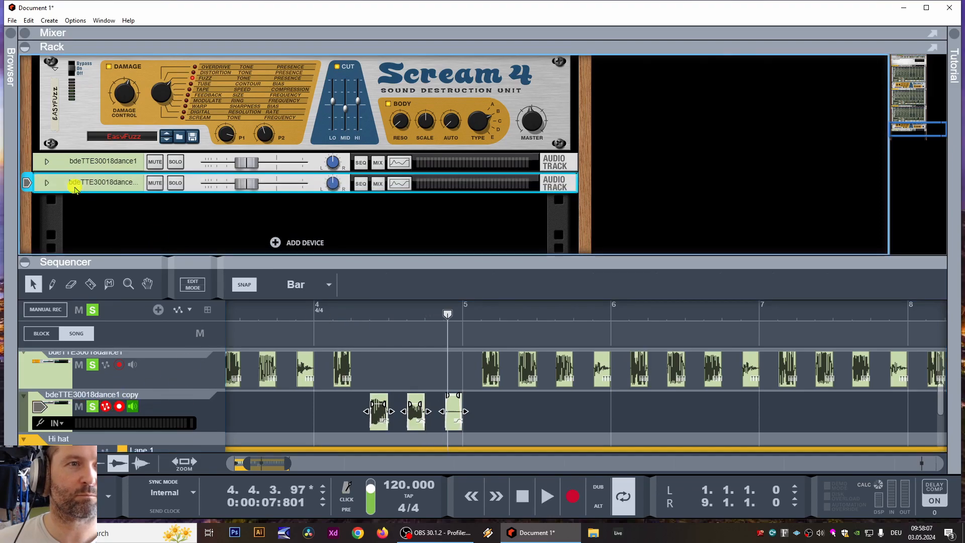
# - Add a Scream 4 Distortion effect to the duplicated kick track and play bar 4 to hear it
pyautogui.rightClick(76, 185)
pyautogui.moveTo(211, 312)
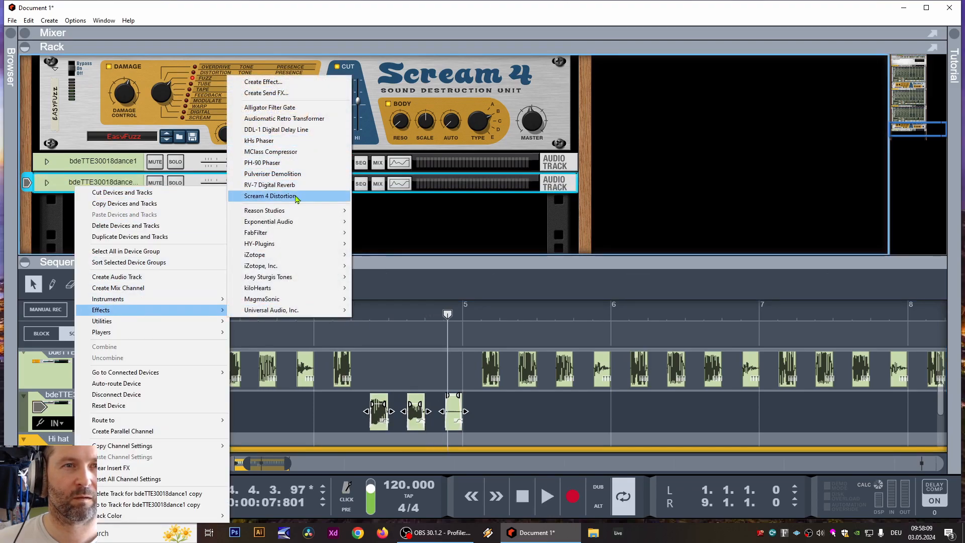
pyautogui.click(274, 195)
pyautogui.click(345, 313)
pyautogui.press('space')
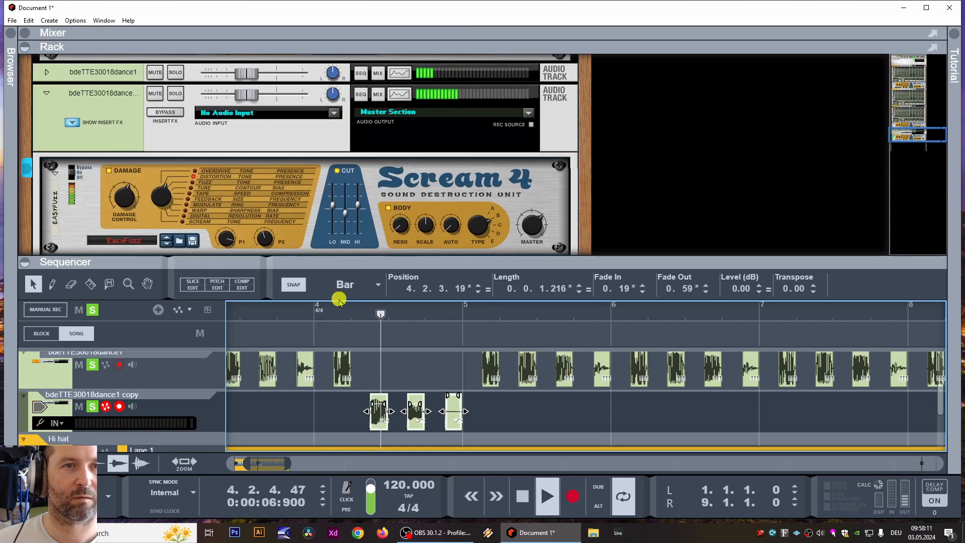
pyautogui.press('space')
pyautogui.click(355, 310)
pyautogui.press('space')
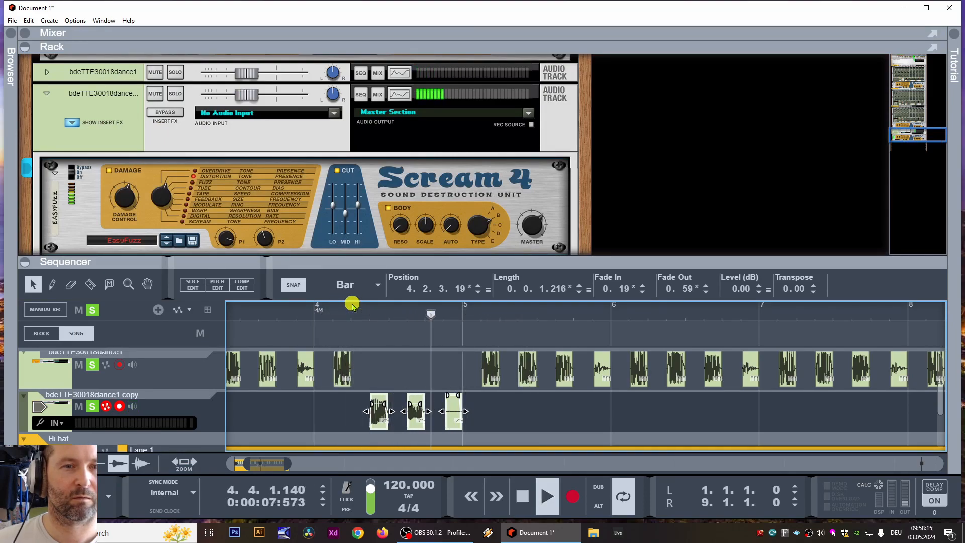
pyautogui.press('space')
pyautogui.click(526, 400)
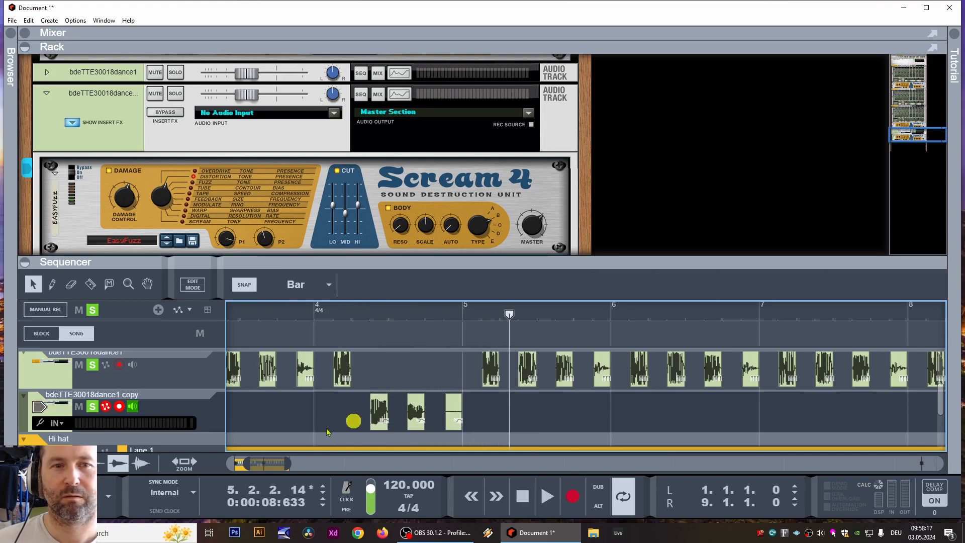
# - Collapse the Rack so only the Sequencer shows and return the song position to the start of bar 1
pyautogui.moveTo(245, 468); pyautogui.dragTo(178, 454)
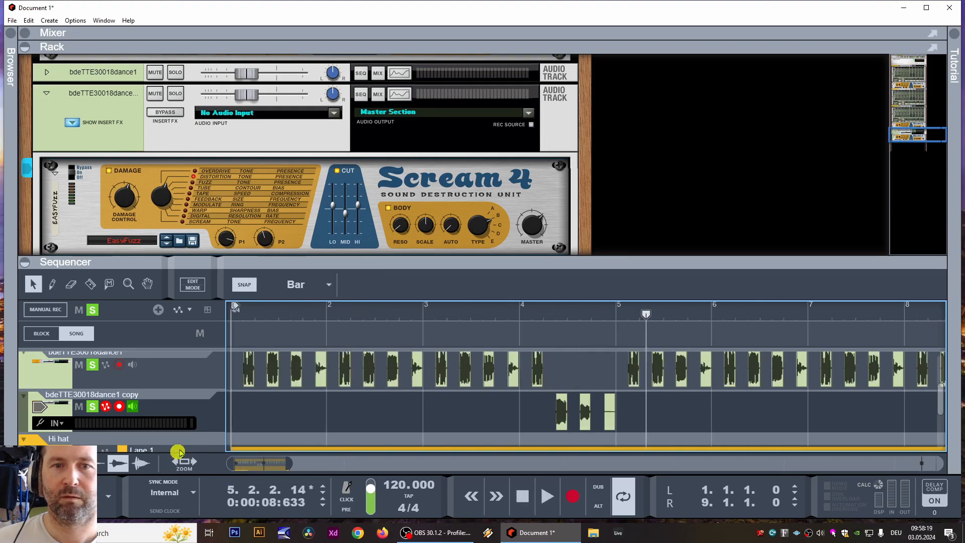
pyautogui.moveTo(424, 256); pyautogui.dragTo(451, 75)
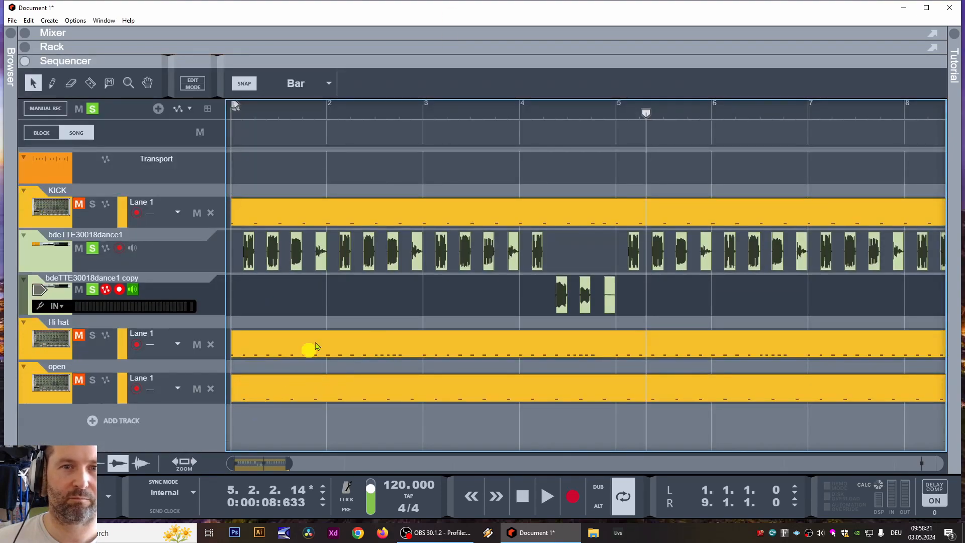
pyautogui.moveTo(287, 467)
pyautogui.mouseDown()
pyautogui.moveTo(306, 465)
pyautogui.moveTo(295, 463)
pyautogui.mouseUp()
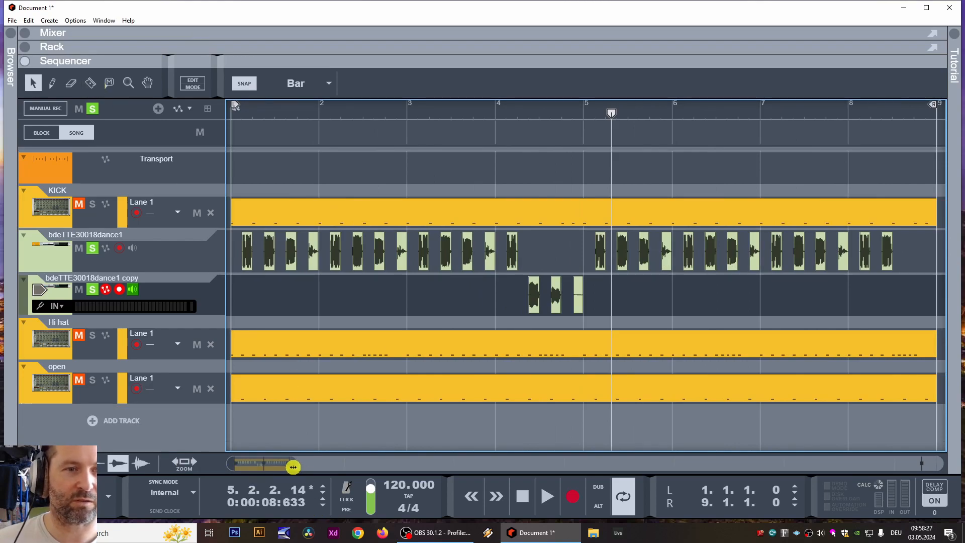
pyautogui.moveTo(294, 468); pyautogui.dragTo(334, 470)
pyautogui.moveTo(355, 117); pyautogui.dragTo(3, 115)
pyautogui.press('space')
pyautogui.press('space')
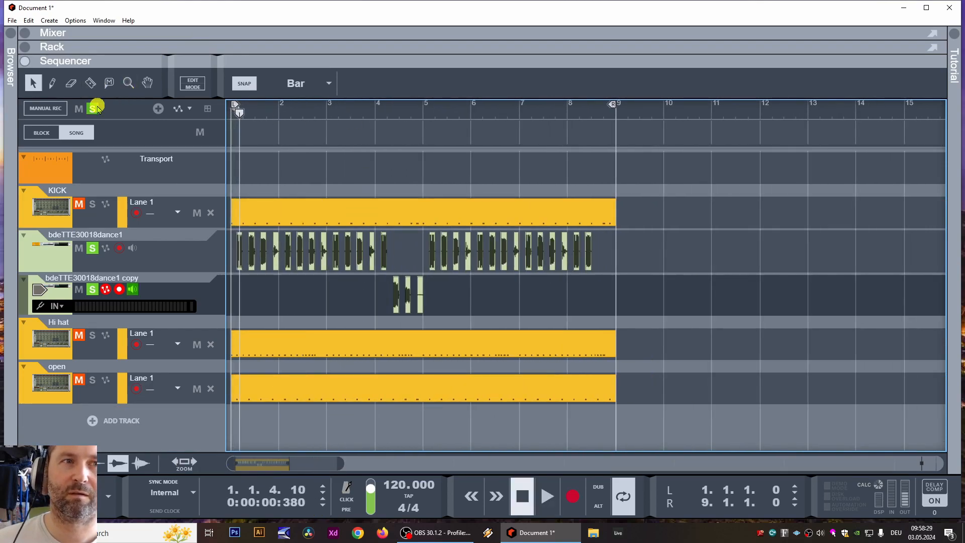
# - Clear the solo on all tracks and play the arrangement from the start
pyautogui.click(94, 108)
pyautogui.moveTo(238, 107); pyautogui.dragTo(45, 134)
pyautogui.press('space')
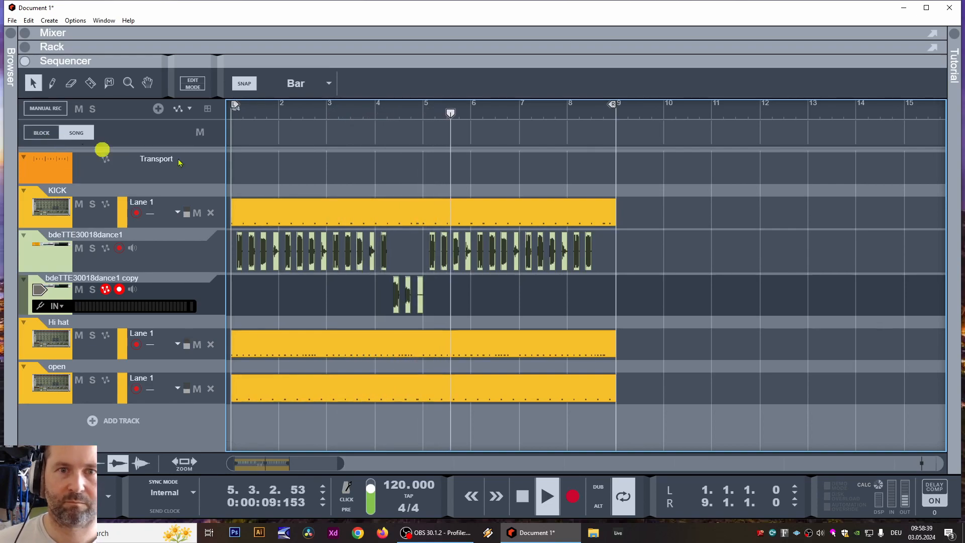
pyautogui.press('space')
# - Save the song to the Desktop as producerchalleneg1.reason
pyautogui.hotkey('ctrl', 's')
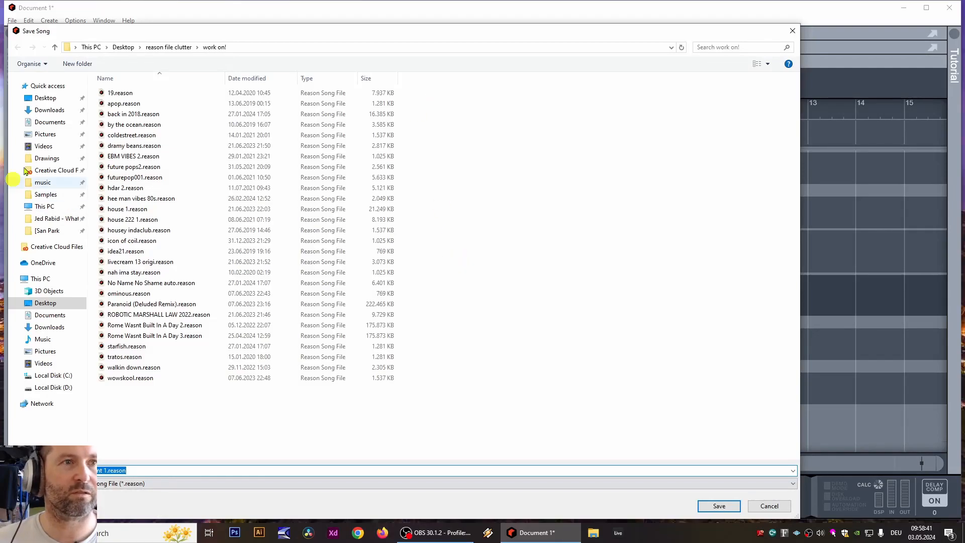
pyautogui.click(46, 97)
pyautogui.click(194, 470)
pyautogui.scroll(-3, 221, 226)
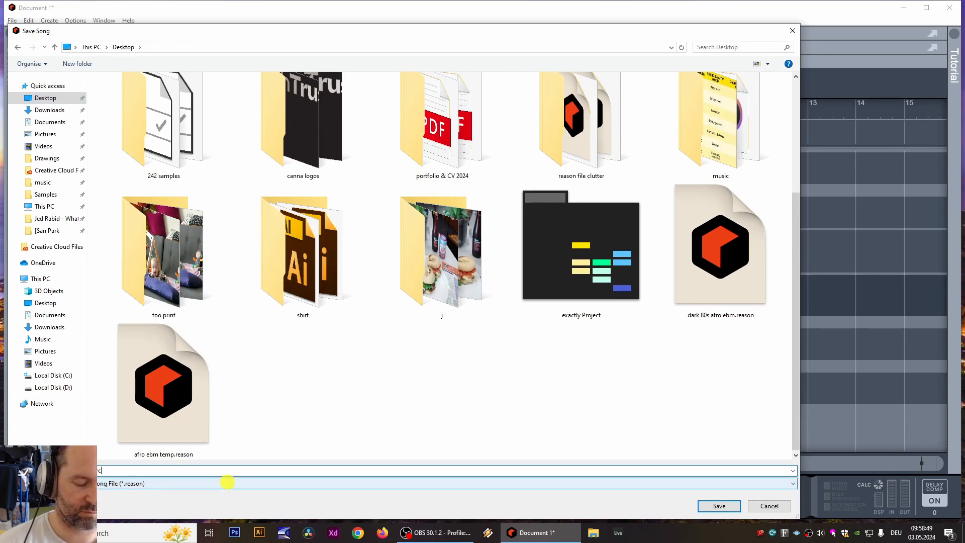
pyautogui.write('1')
pyautogui.press('Return')
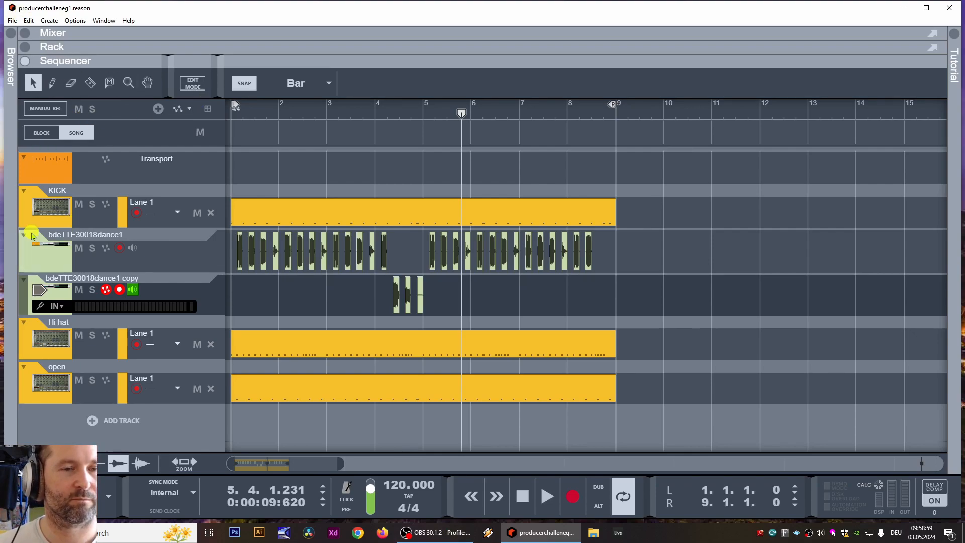
# - Duplicate the KICK track together with its device and rename the copy SNARE
pyautogui.rightClick(27, 388)
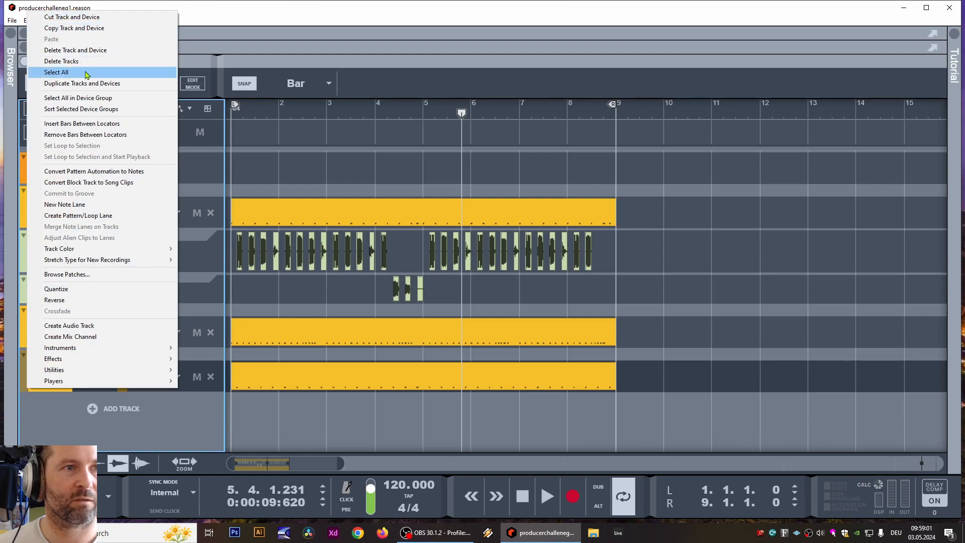
pyautogui.rightClick(63, 421)
pyautogui.rightClick(27, 192)
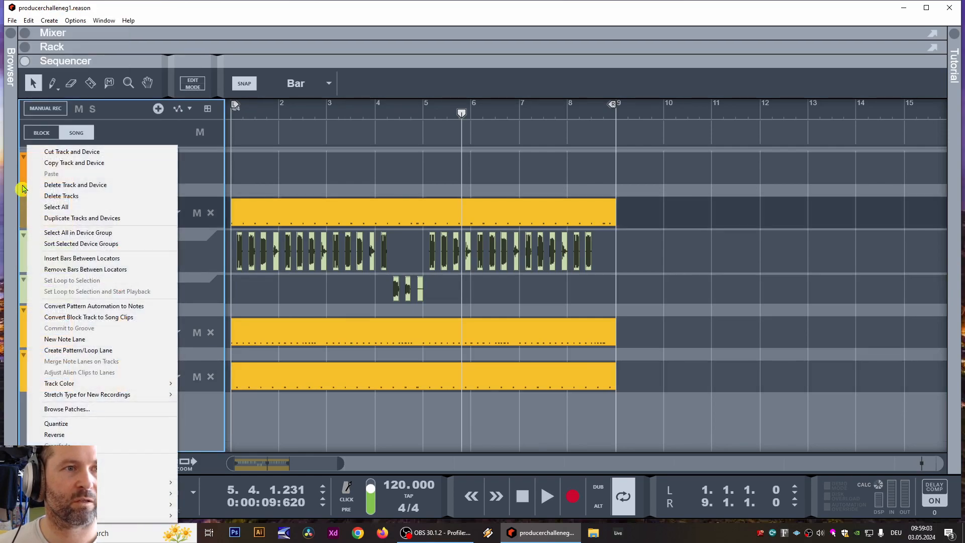
pyautogui.click(78, 221)
pyautogui.doubleClick(63, 232)
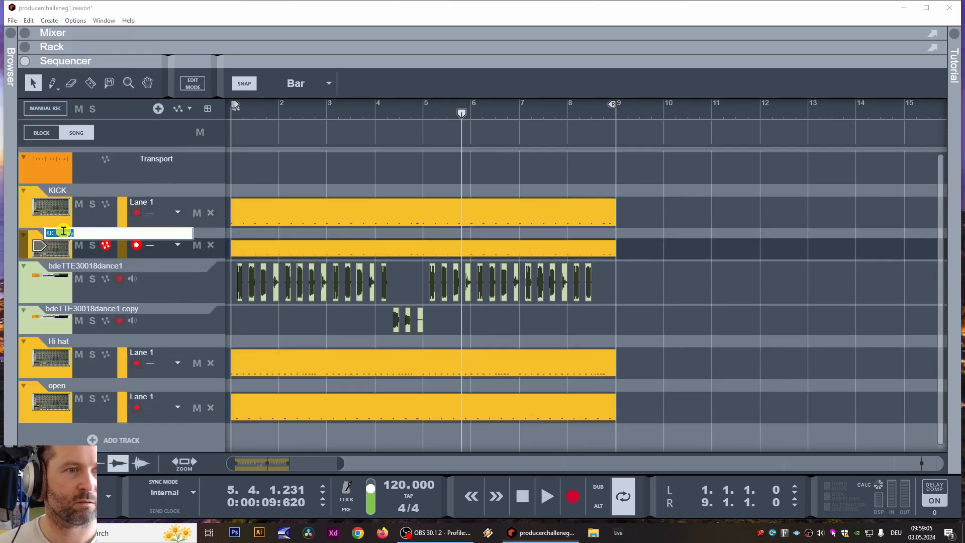
pyautogui.write('SNARE')
pyautogui.press('Return')
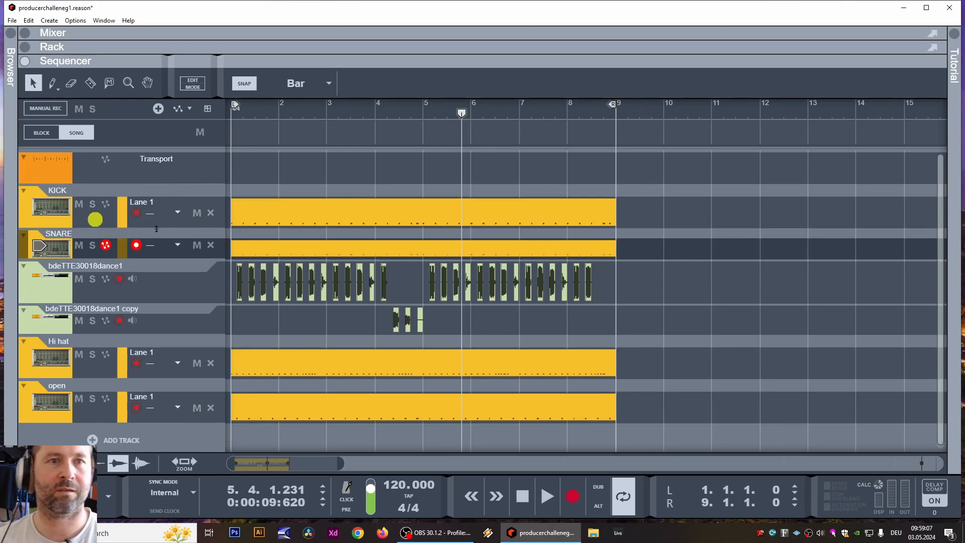
# - Delete the copied clip from the SNARE track and show the track's Redrum in the Rack
pyautogui.click(347, 256)
pyautogui.press('Delete')
pyautogui.click(23, 250)
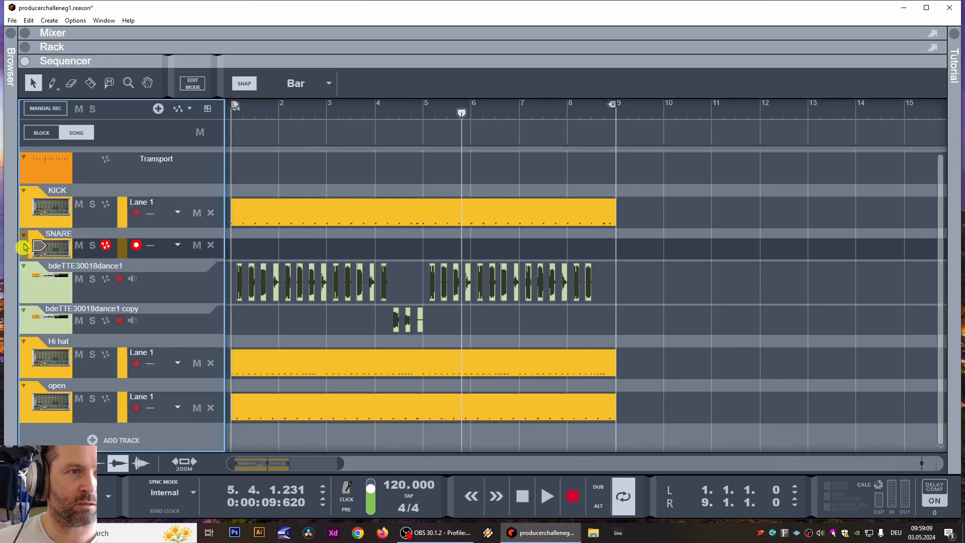
pyautogui.click(25, 47)
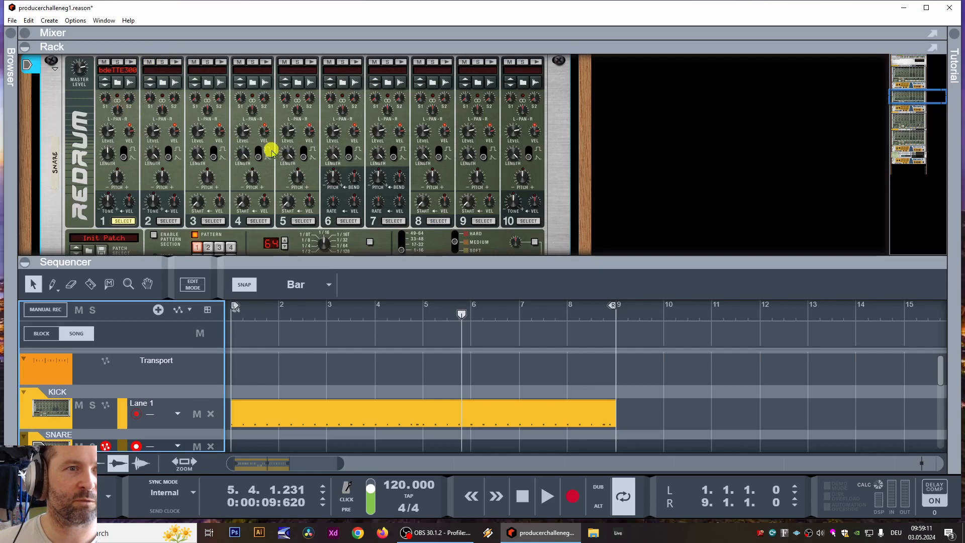
# - Switch the SNARE Redrum to pattern 4 and program hits on steps 5 and 13
pyautogui.scroll(-3, 270, 150)
pyautogui.rightClick(230, 160)
pyautogui.click(231, 163)
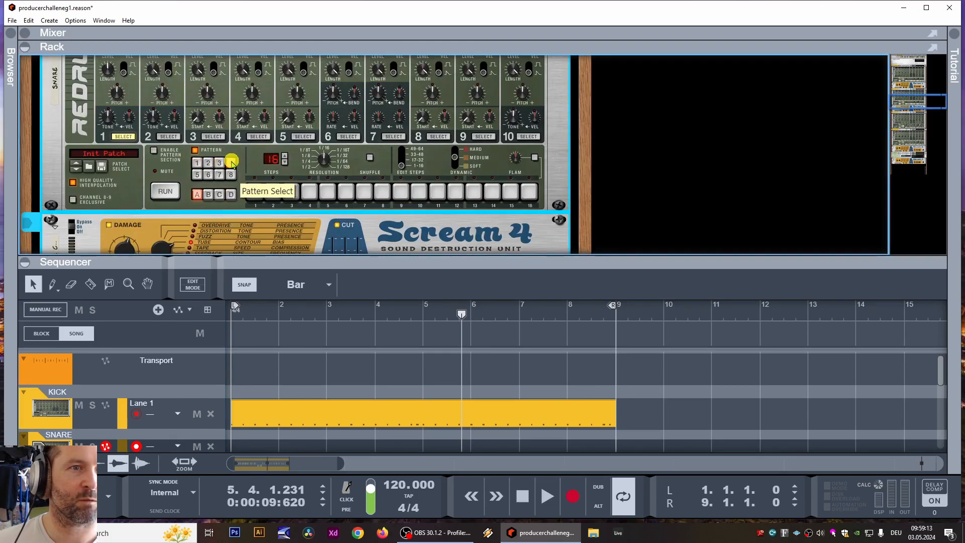
pyautogui.scroll(2, 251, 161)
pyautogui.scroll(-1, 322, 216)
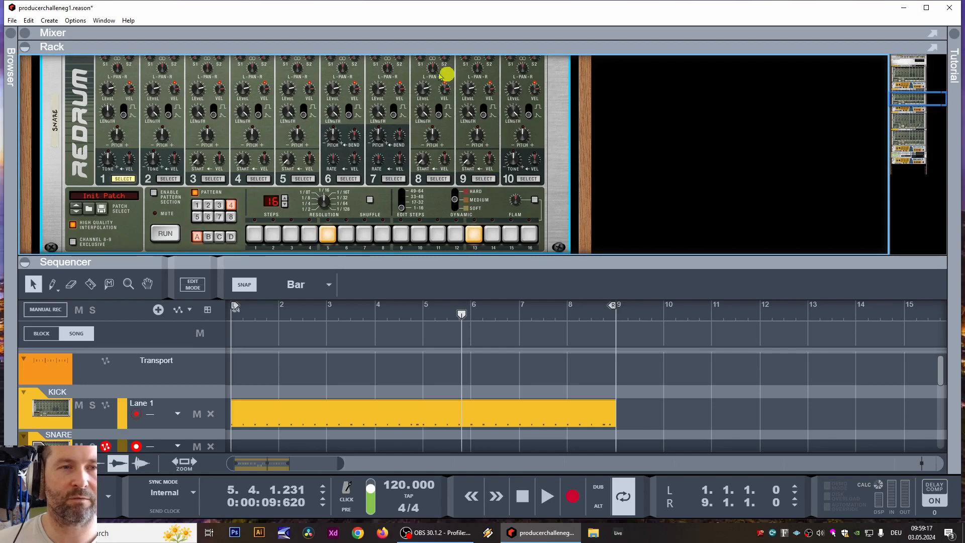
# - Enable the SNARE Redrum's pattern section and shuffle, and set its Scream 4 damage type to Overdrive while listening
pyautogui.moveTo(149, 268); pyautogui.dragTo(130, 409)
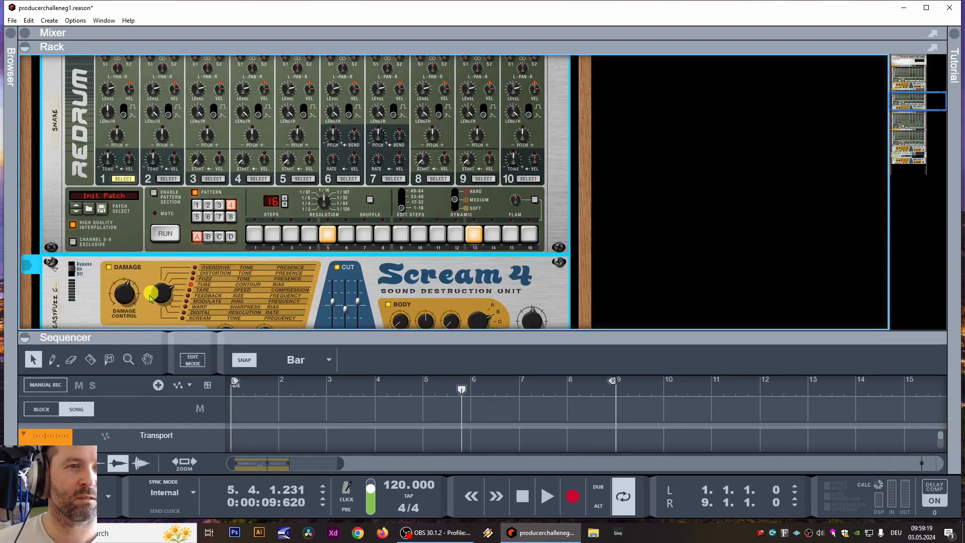
pyautogui.scroll(-1, 504, 276)
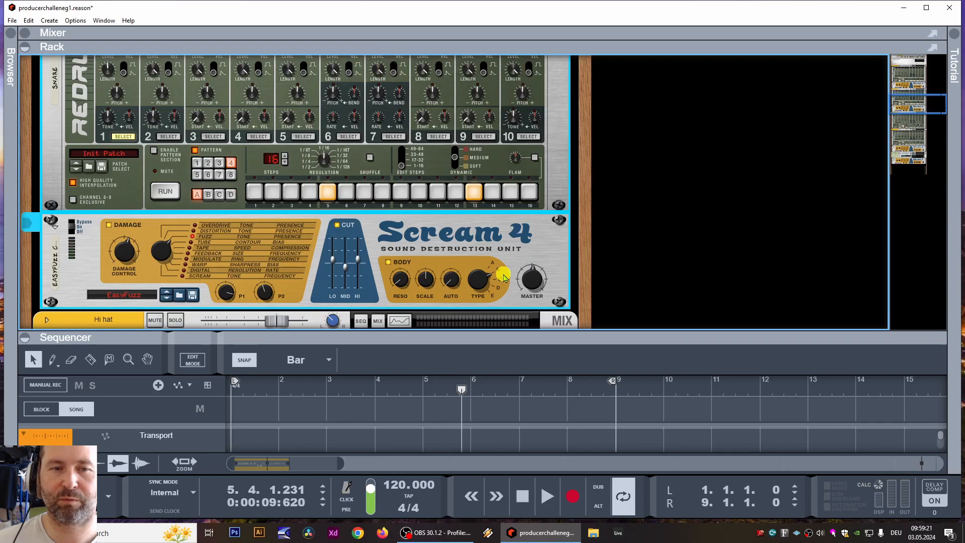
pyautogui.press('space')
pyautogui.click(155, 152)
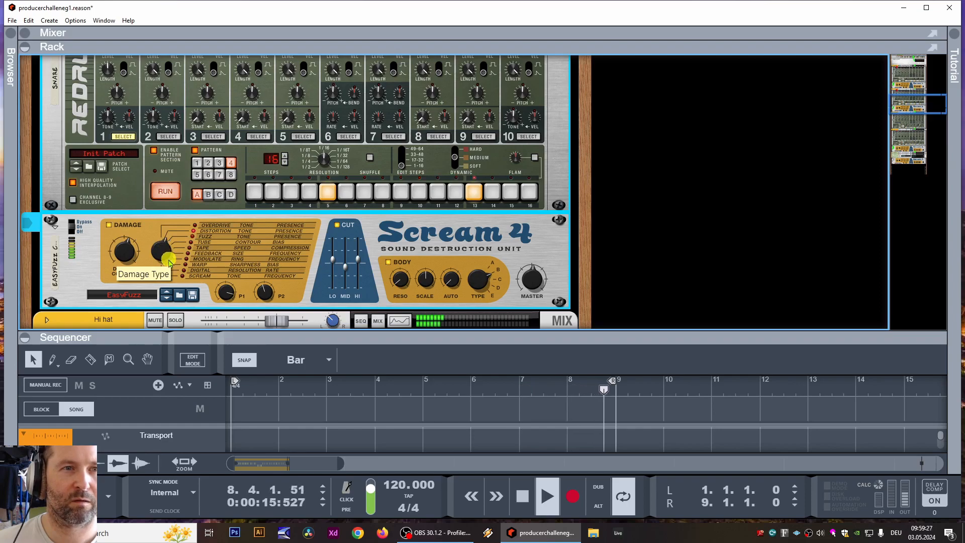
pyautogui.moveTo(170, 257); pyautogui.dragTo(171, 274)
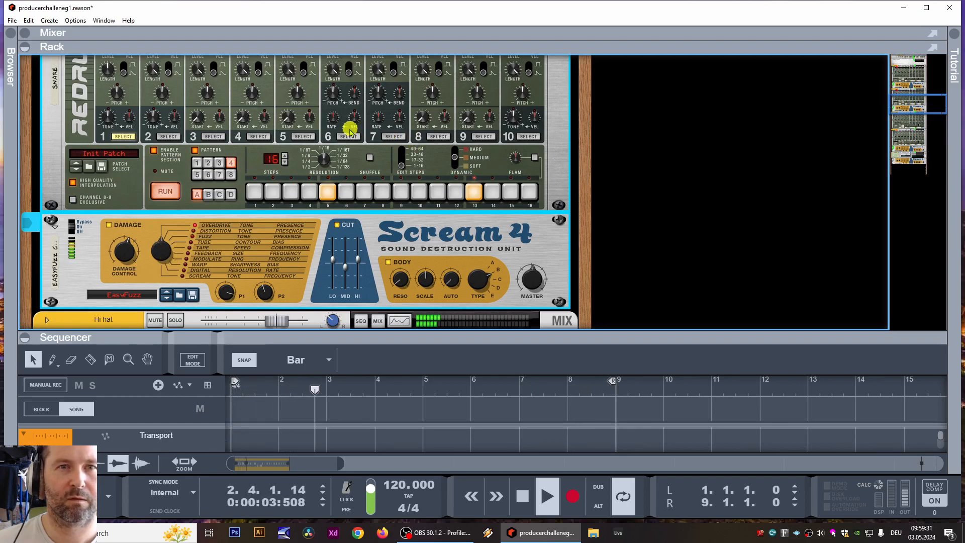
pyautogui.press('space')
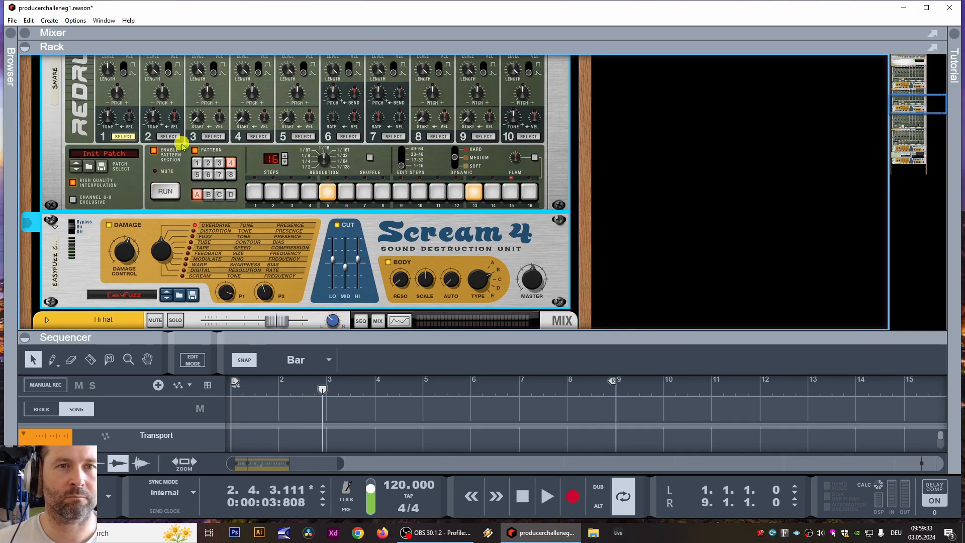
pyautogui.click(371, 156)
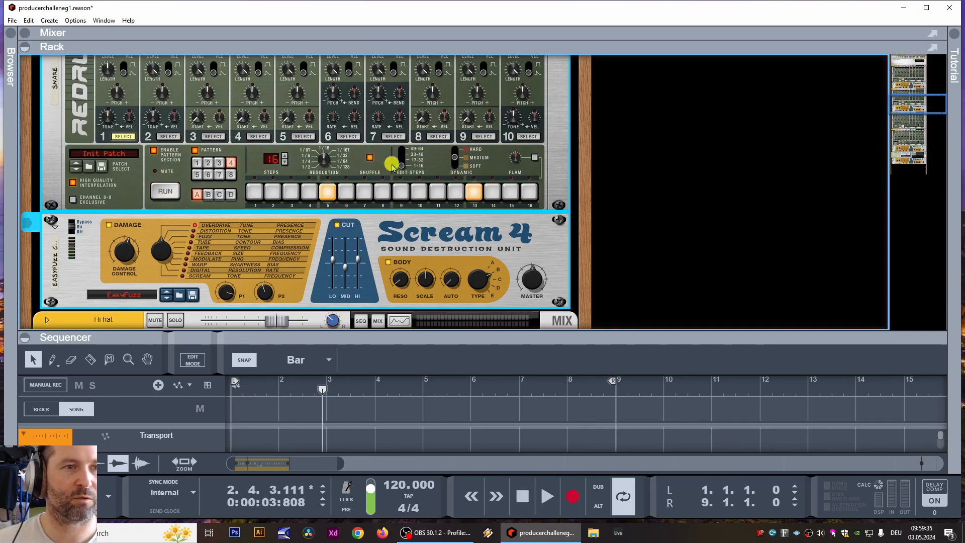
# - Add a Pulveriser Demolition effect after the SNARE's Scream 4 and play the song briefly to hear it
pyautogui.rightClick(78, 273)
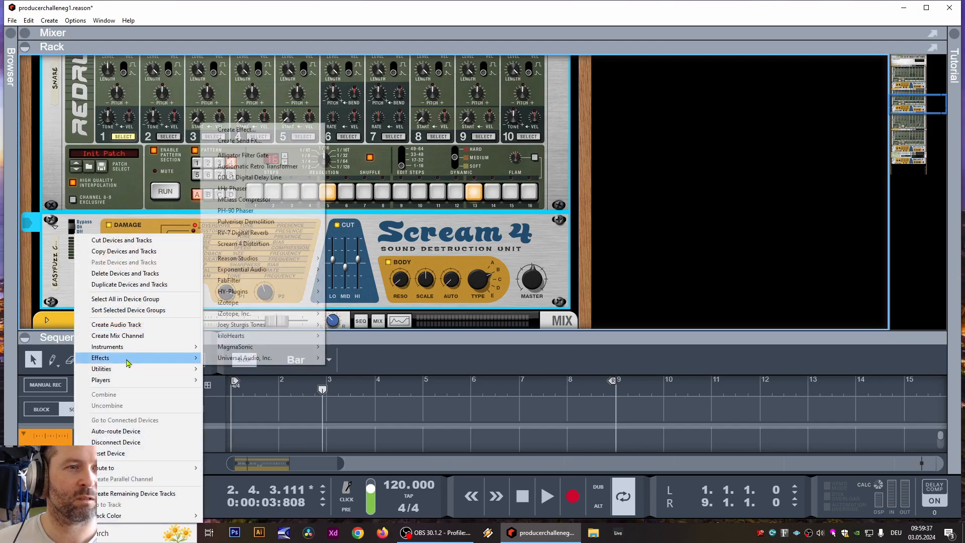
pyautogui.moveTo(125, 358)
pyautogui.click(302, 221)
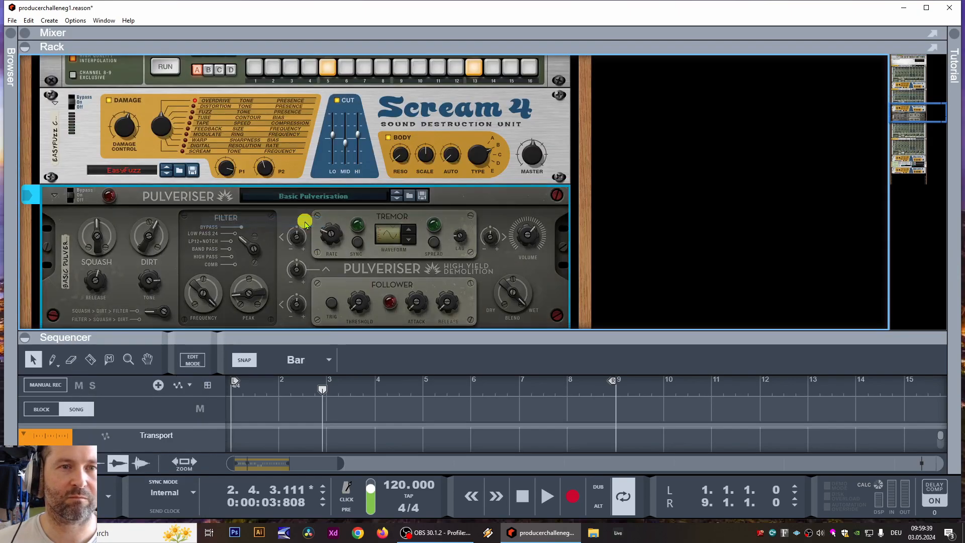
pyautogui.press('space')
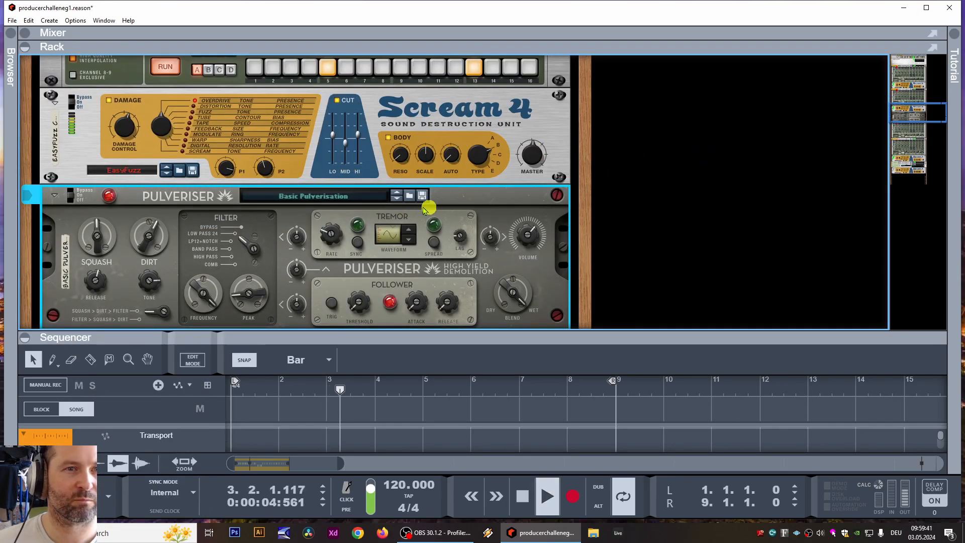
pyautogui.press('space')
pyautogui.rightClick(56, 304)
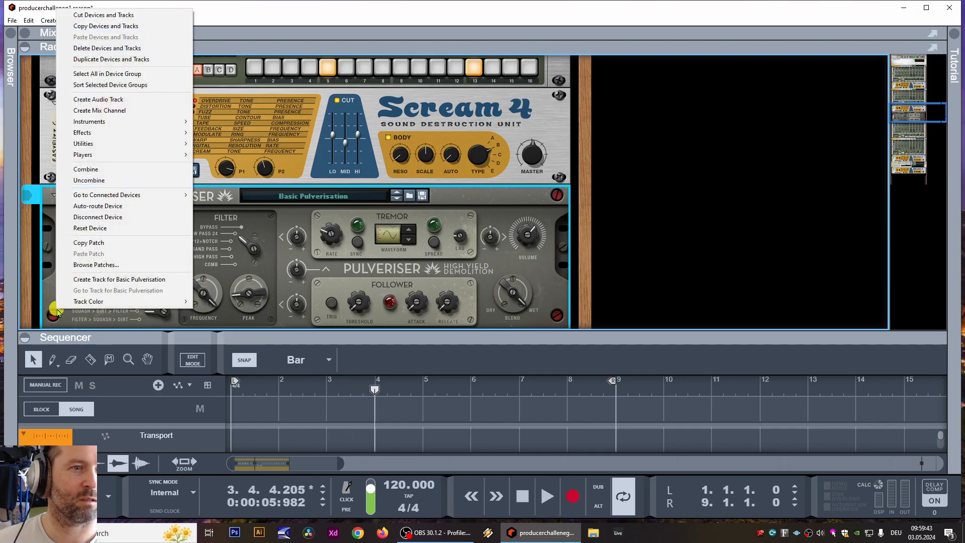
pyautogui.moveTo(126, 135)
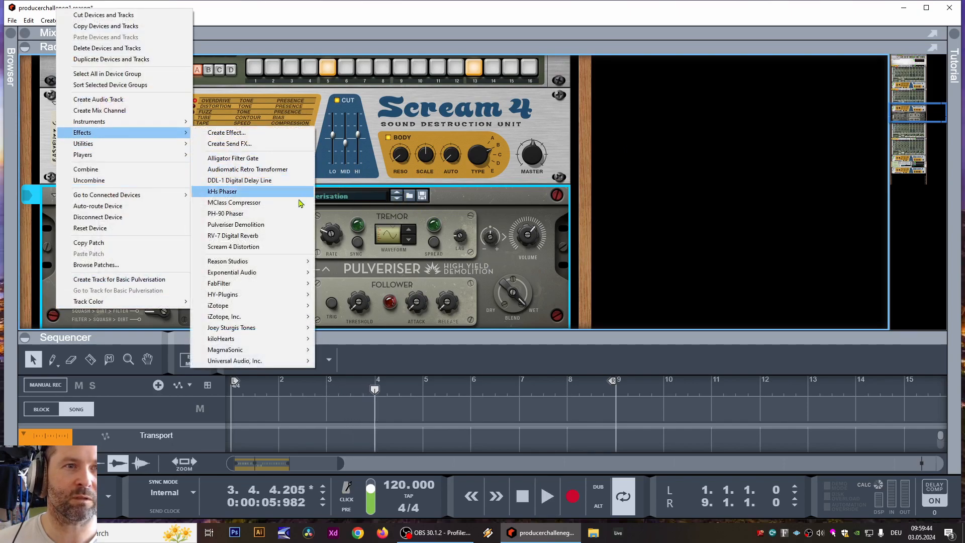
pyautogui.click(303, 235)
pyautogui.scroll(2, 62, 249)
# - Add a second Scream 4 Distortion after the SNARE's Pulveriser and turn down its master level during playback
pyautogui.rightClick(63, 296)
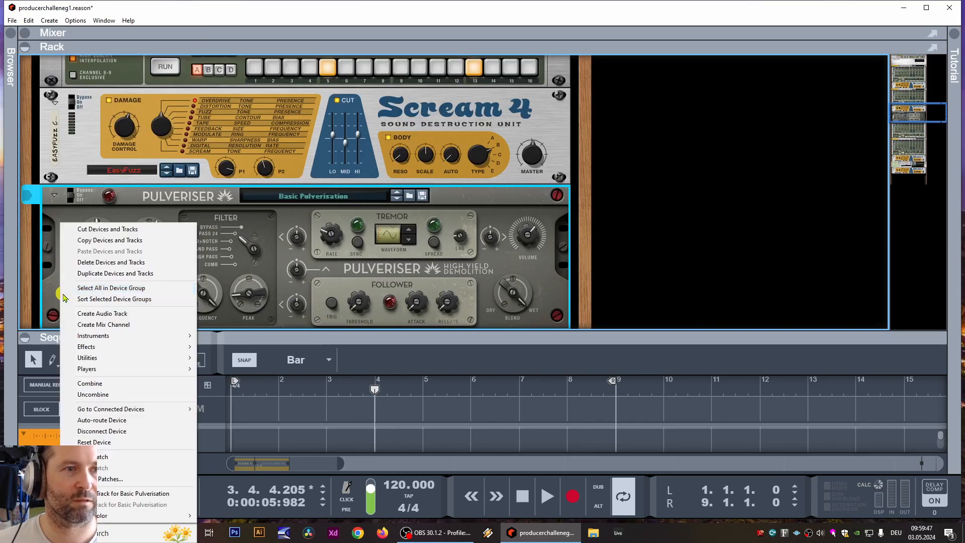
pyautogui.moveTo(115, 347)
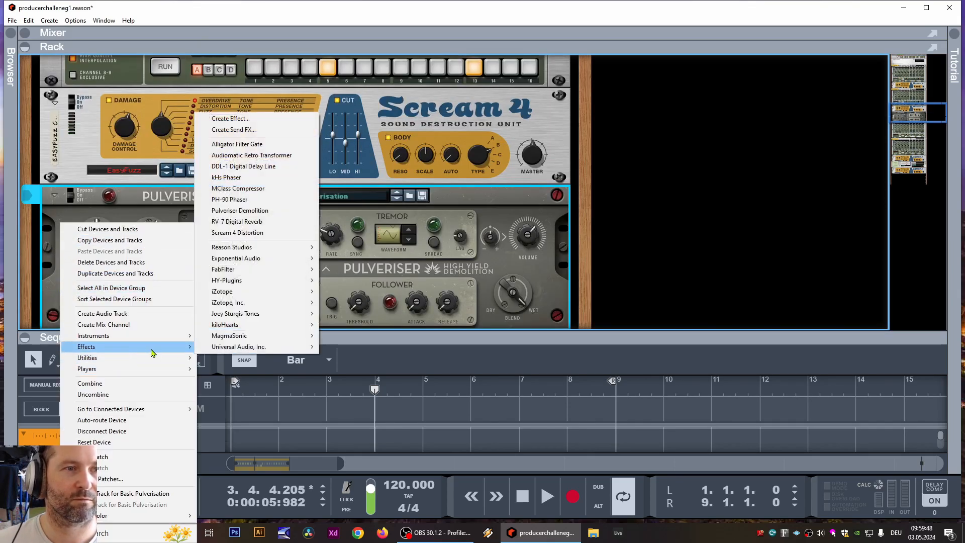
pyautogui.click(260, 234)
pyautogui.moveTo(532, 301); pyautogui.dragTo(524, 315)
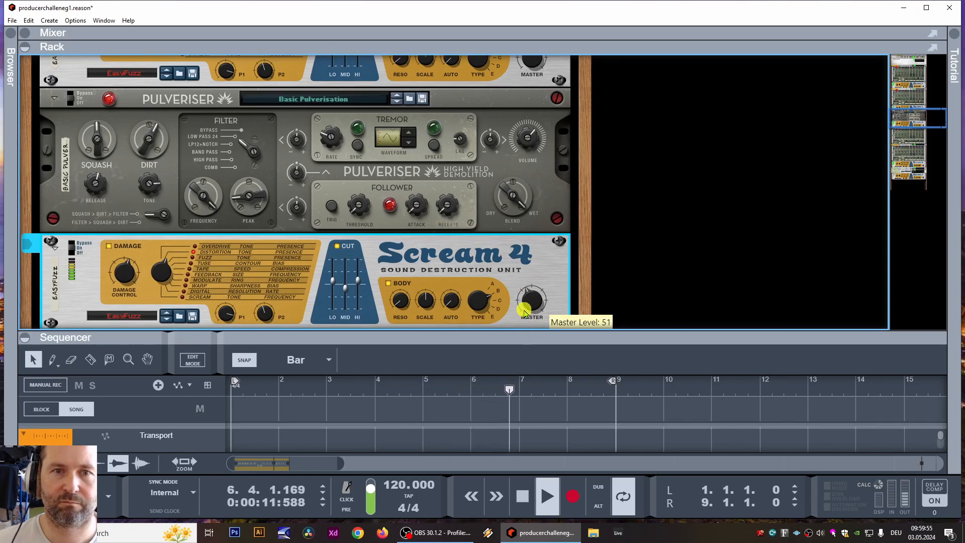
pyautogui.moveTo(538, 305); pyautogui.dragTo(538, 300)
# - Move the bdeTTE30018dance1 channel next to KICK in the Mixer and lower its level to about -22.2 dB
pyautogui.click(480, 47)
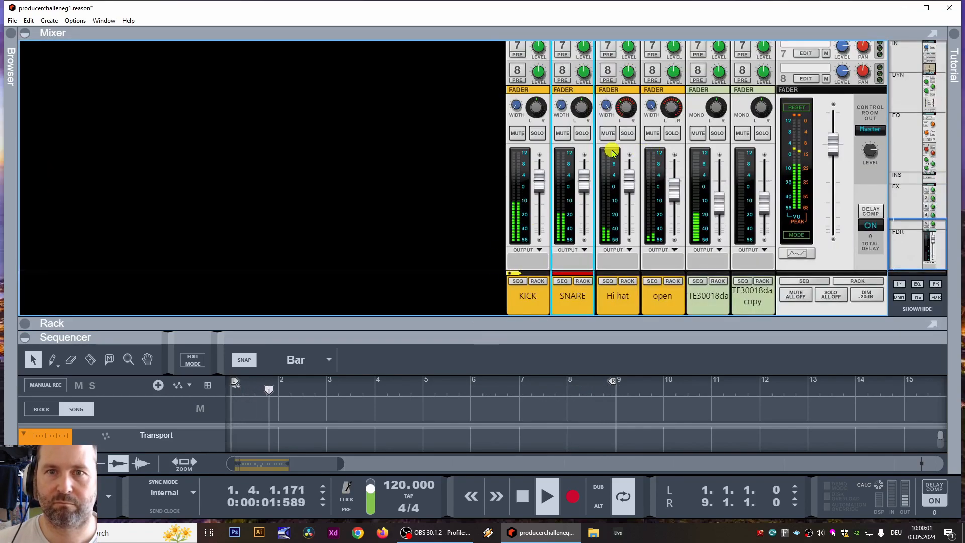
pyautogui.moveTo(707, 294); pyautogui.dragTo(583, 281)
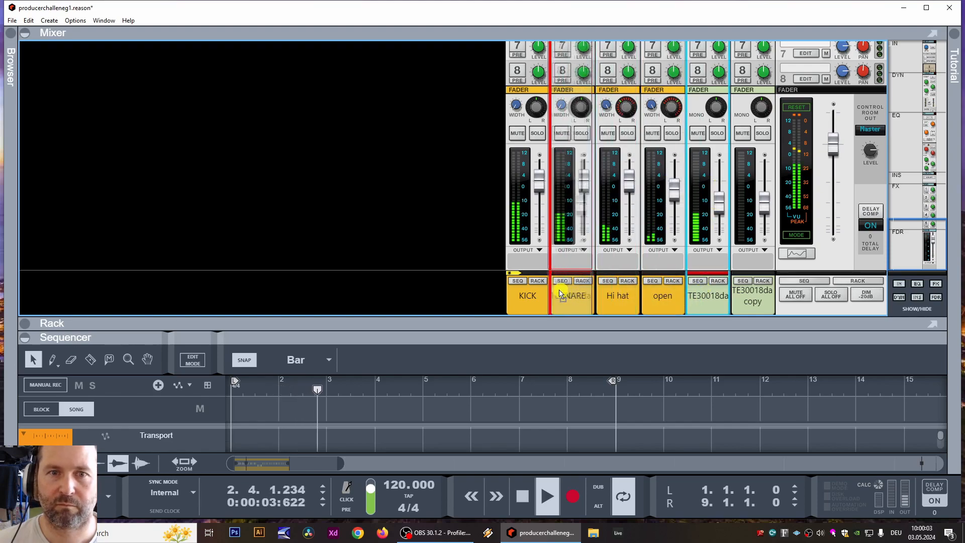
pyautogui.moveTo(589, 205); pyautogui.dragTo(583, 217)
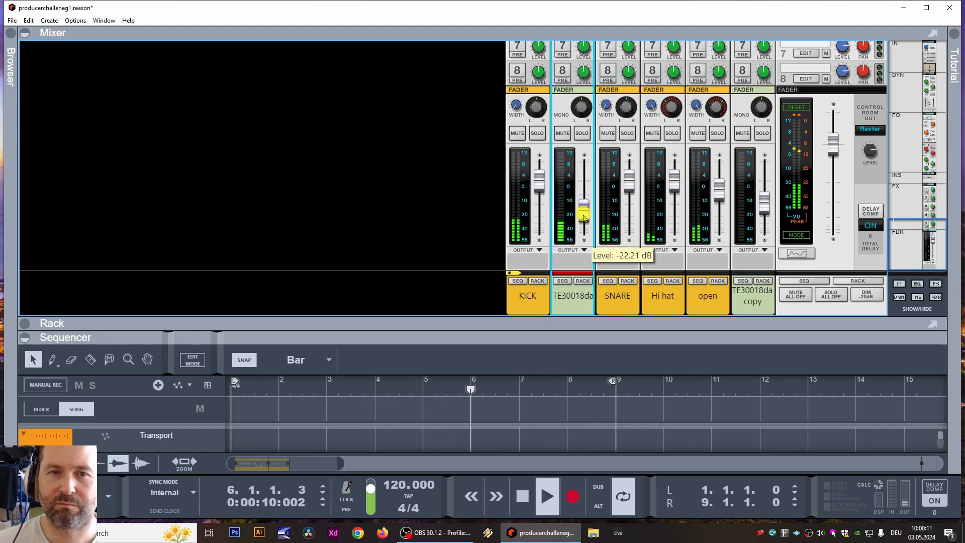
pyautogui.press('space')
# - Duplicate the bdeTTE30018dance1 mixer channel together with its track
pyautogui.rightClick(573, 297)
pyautogui.click(421, 243)
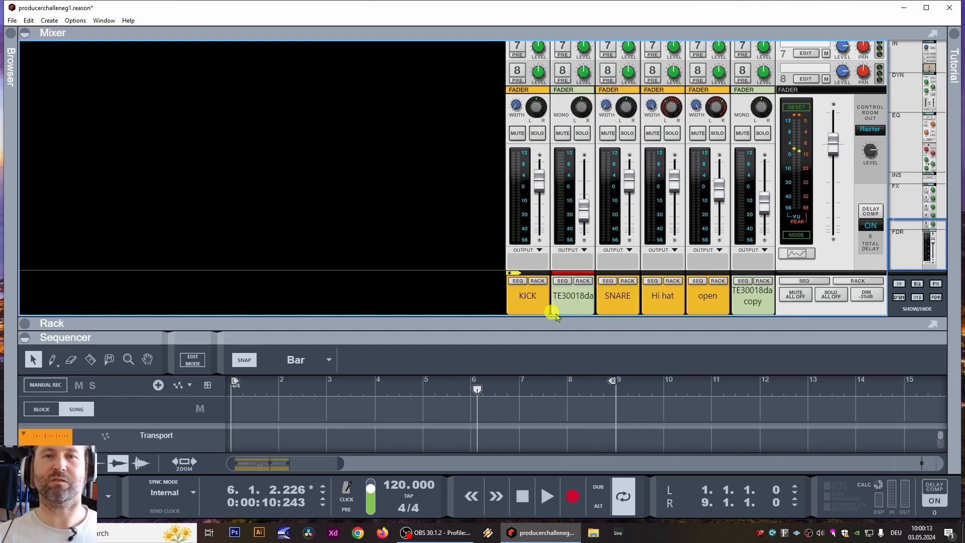
pyautogui.rightClick(580, 309)
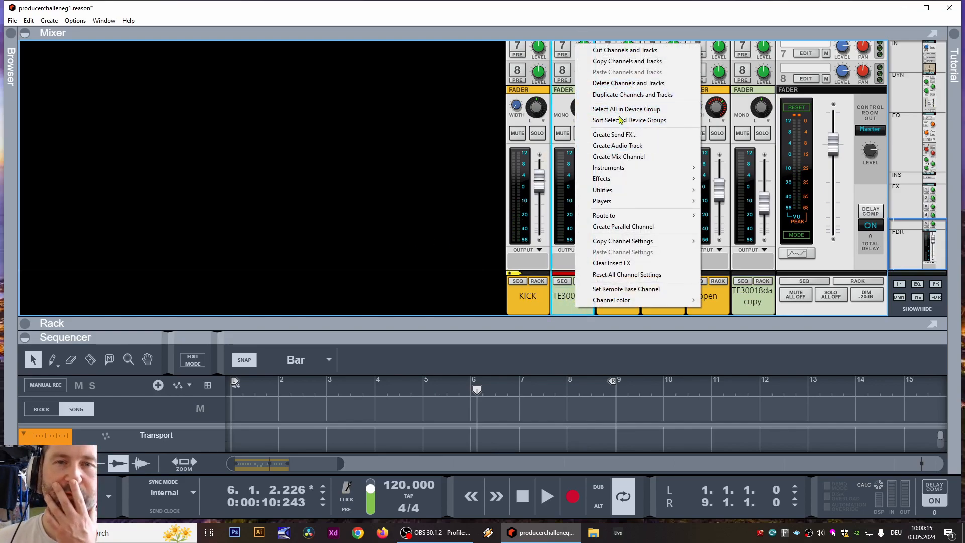
pyautogui.click(623, 94)
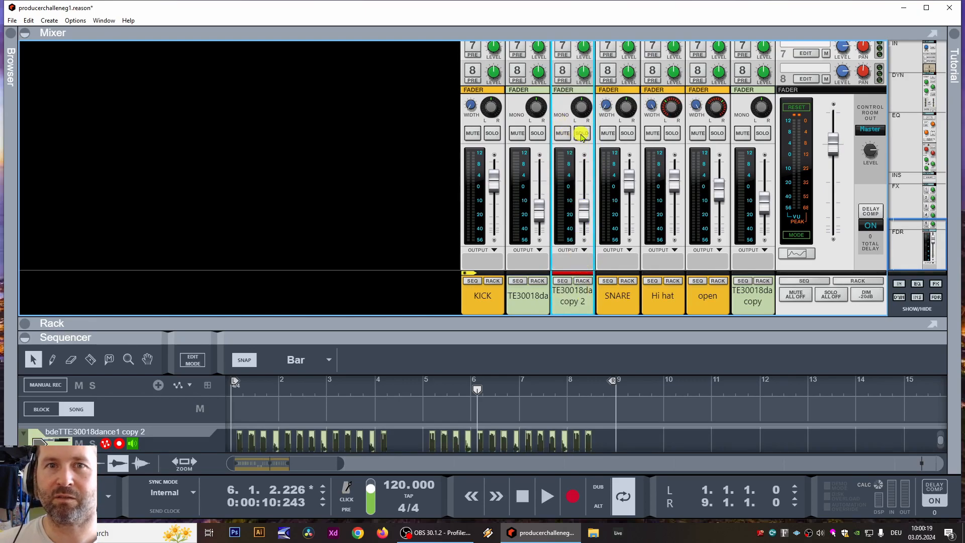
# - Solo the duplicated kick channel, the original bdeTTE30018dance1 channel and KICK while the song plays
pyautogui.click(585, 281)
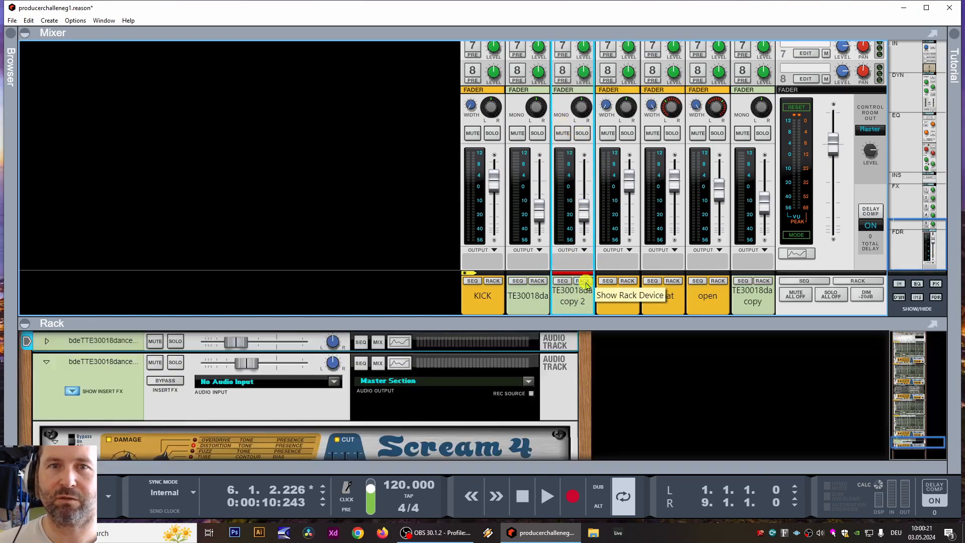
pyautogui.click(582, 132)
pyautogui.press('space')
pyautogui.click(537, 133)
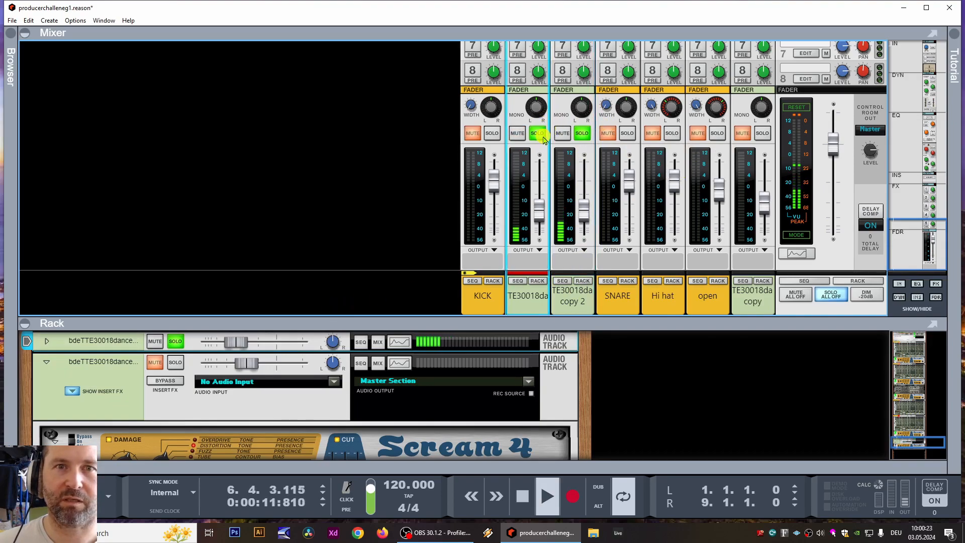
pyautogui.click(492, 133)
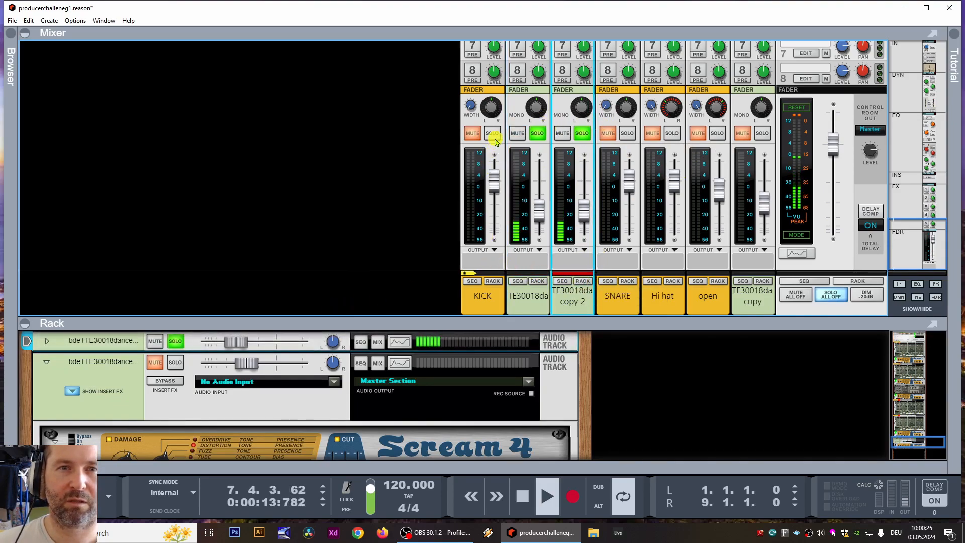
# - Add a Pulveriser Demolition effect to the bdeTTE30018dance1 copy 2 audio track
pyautogui.click(591, 282)
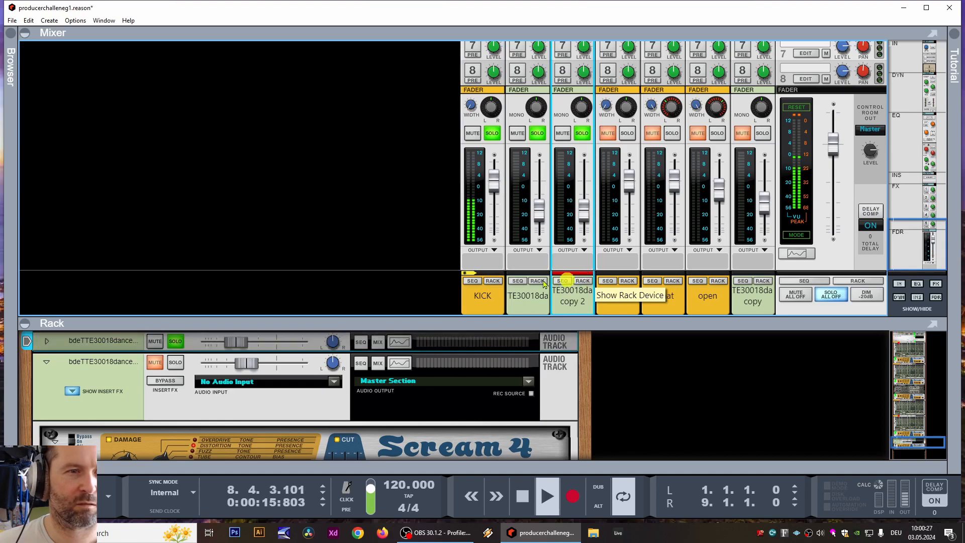
pyautogui.rightClick(96, 346)
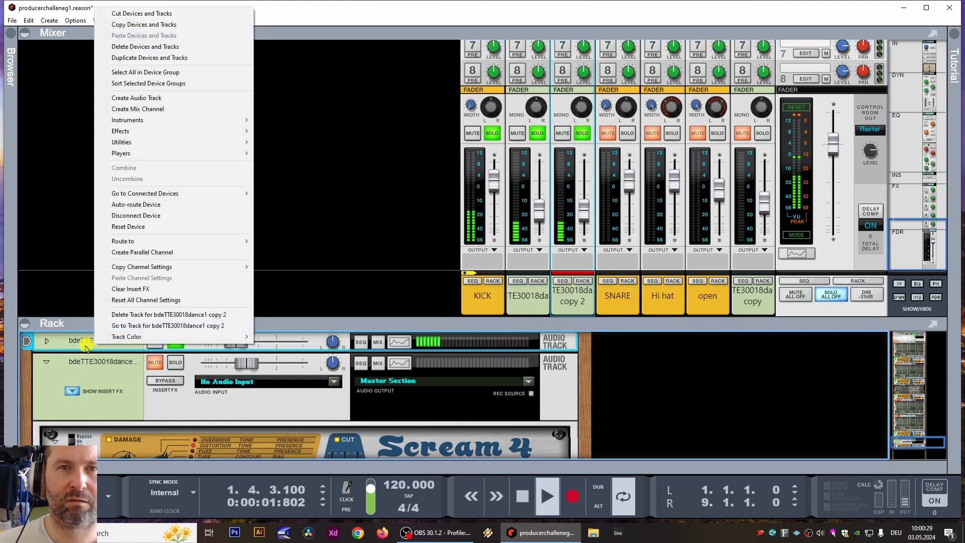
pyautogui.moveTo(125, 130)
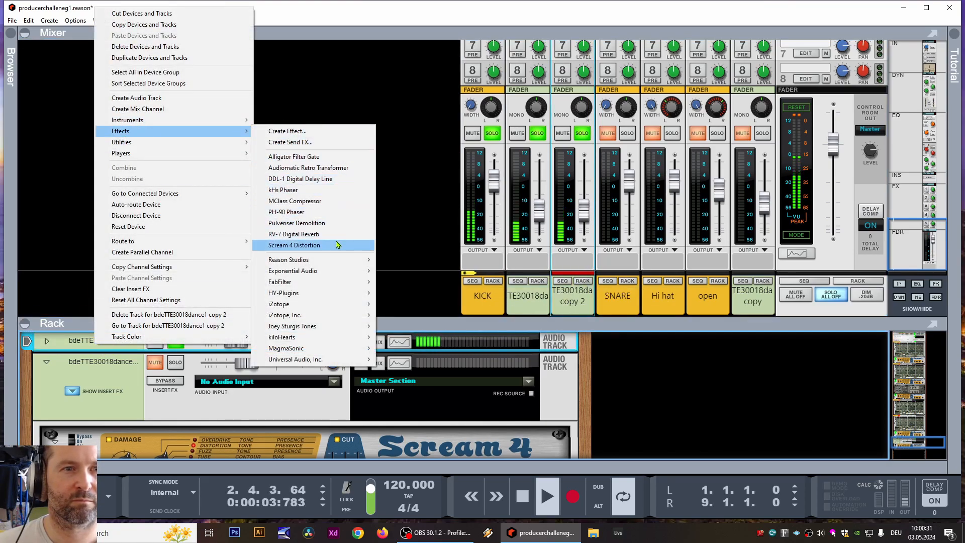
pyautogui.click(345, 222)
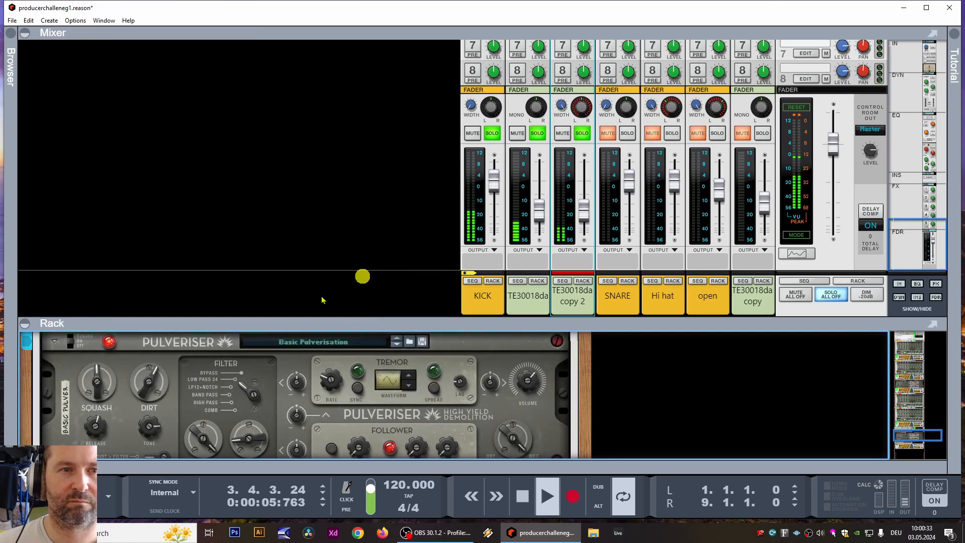
# - Add a Scream 4 Distortion effect after the Pulveriser on the bdeTTE30018dance1 copy 2 audio track
pyautogui.scroll(-3, 98, 426)
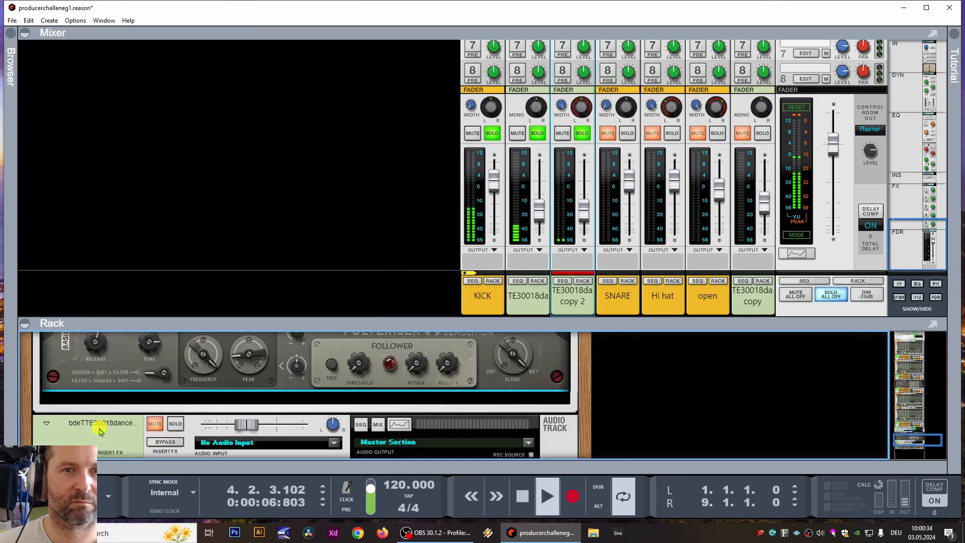
pyautogui.rightClick(93, 384)
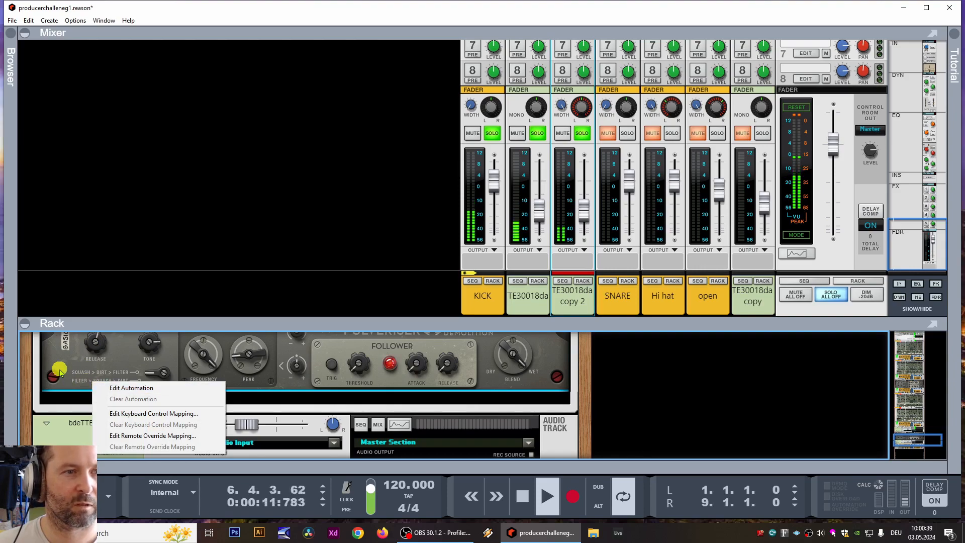
pyautogui.click(61, 373)
pyautogui.press('space')
pyautogui.rightClick(71, 366)
pyautogui.moveTo(166, 190)
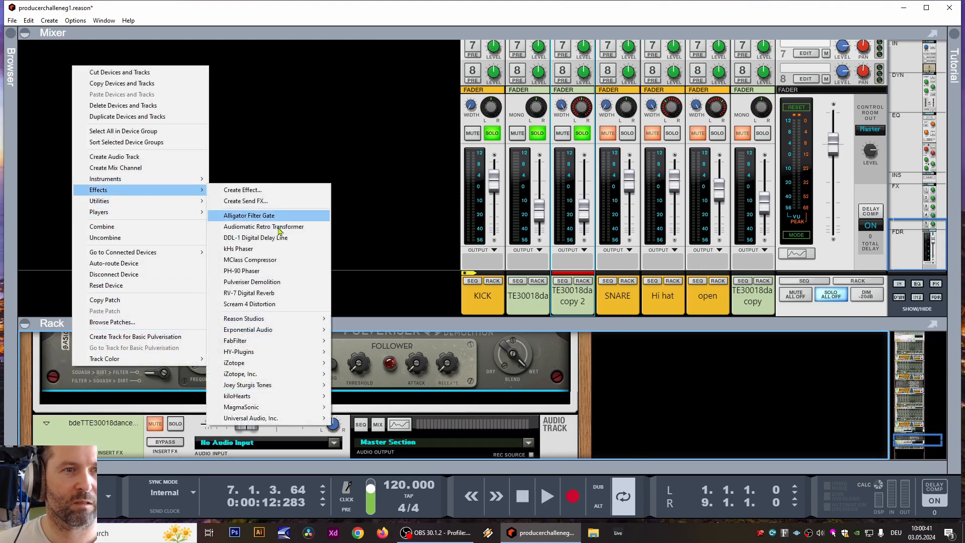
pyautogui.click(276, 304)
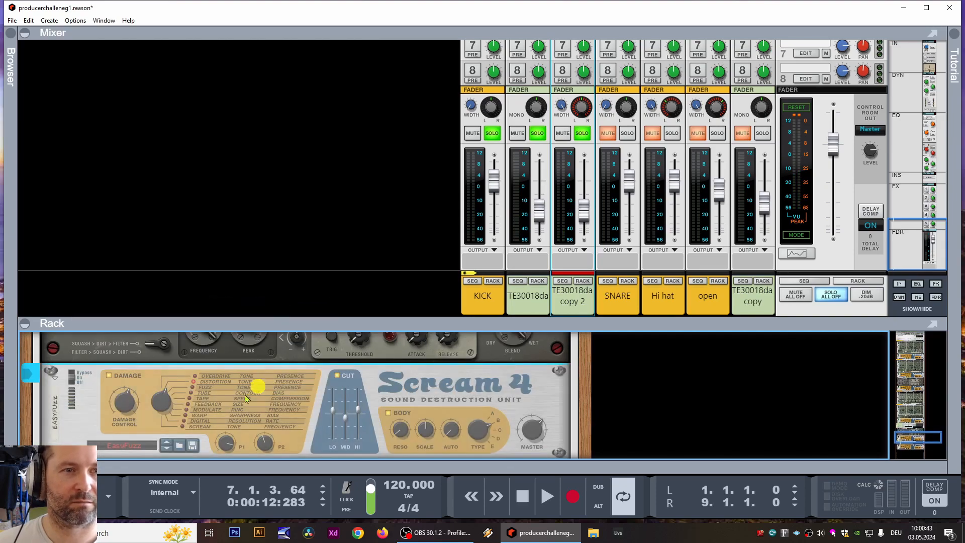
# - Set Scream 4 to Overdrive with Damage Control at 127 and pull its Lo cut slider to the minimum while playing
pyautogui.press('space')
pyautogui.moveTo(164, 414); pyautogui.dragTo(162, 416)
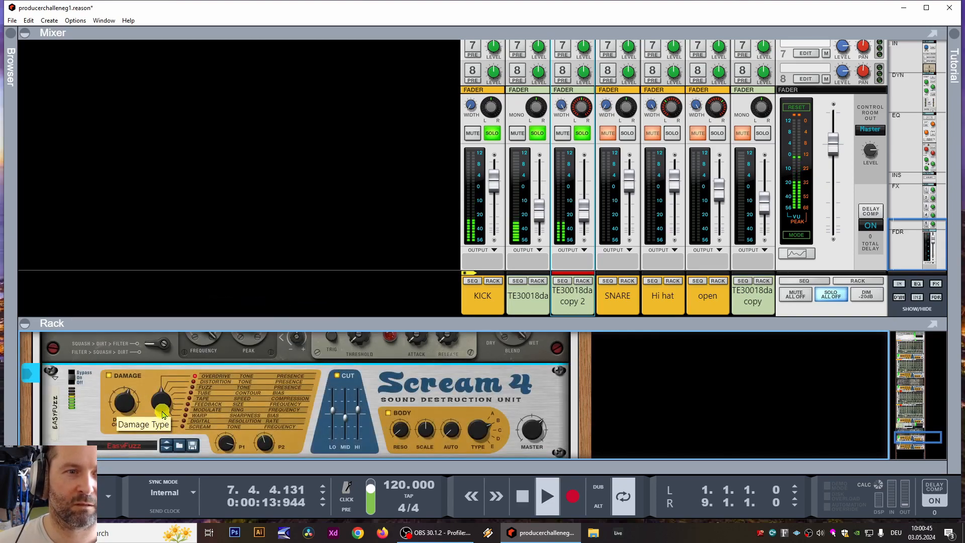
pyautogui.moveTo(127, 414); pyautogui.dragTo(127, 399)
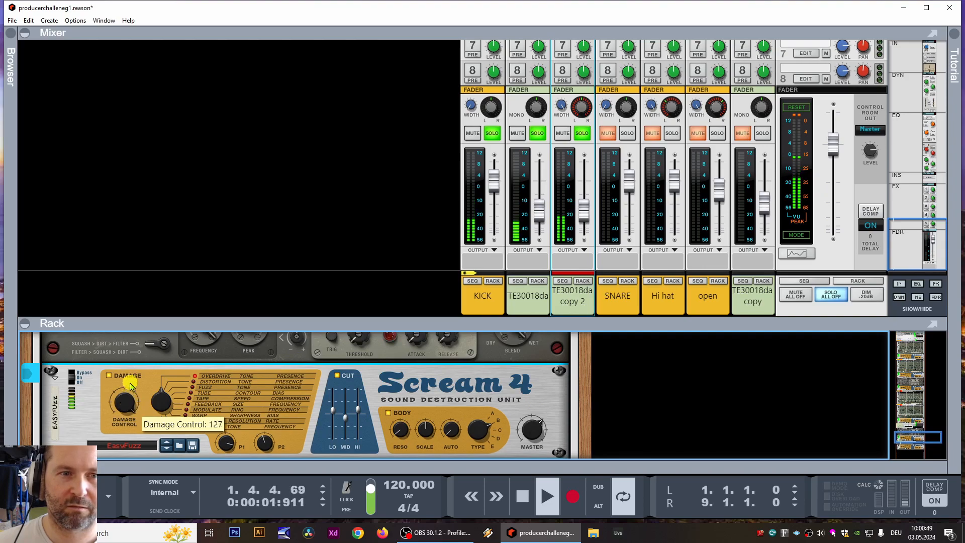
pyautogui.press('space')
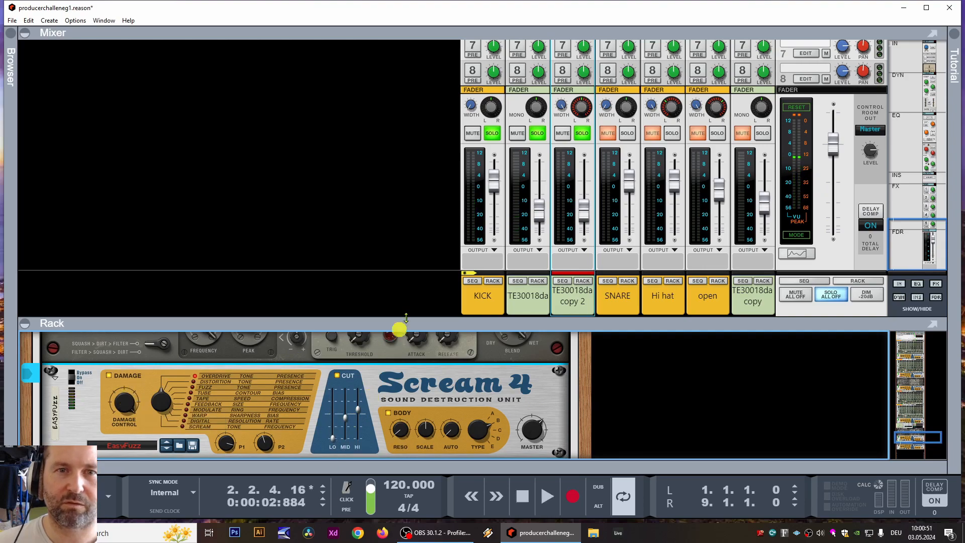
# - Set the bdeTTE30018dance1 copy 2 channel level to about -12.6 dB and lower Scream 4's Hi cut slider
pyautogui.moveTo(429, 326); pyautogui.dragTo(431, 246)
pyautogui.press('space')
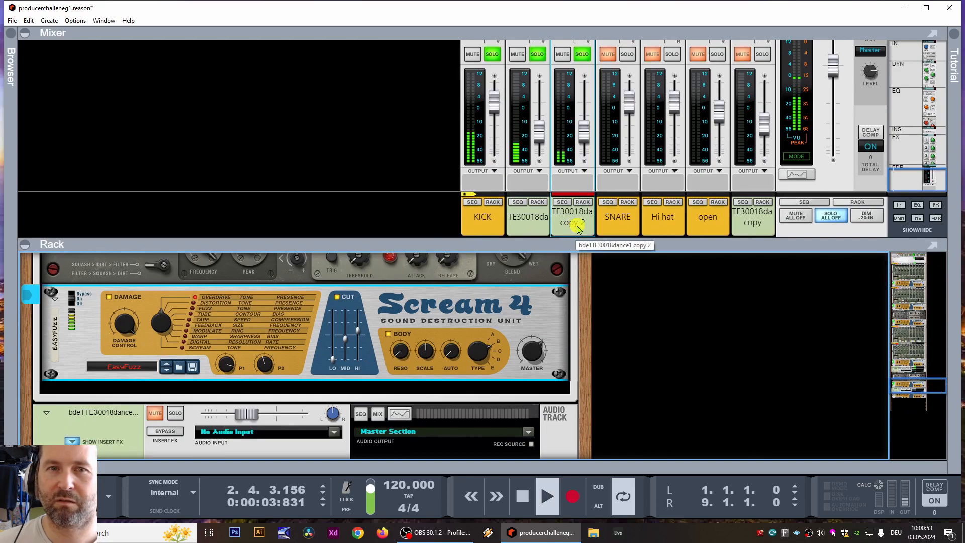
pyautogui.click(585, 139)
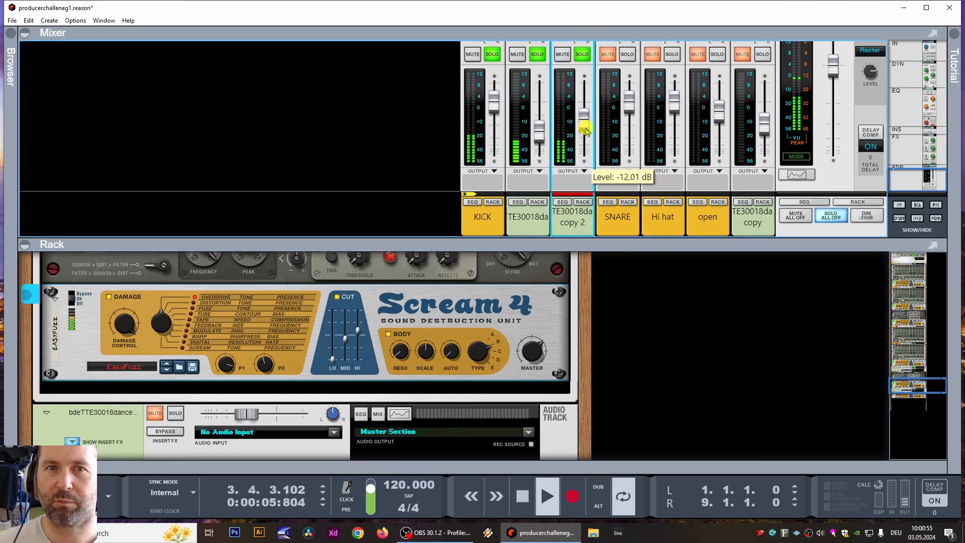
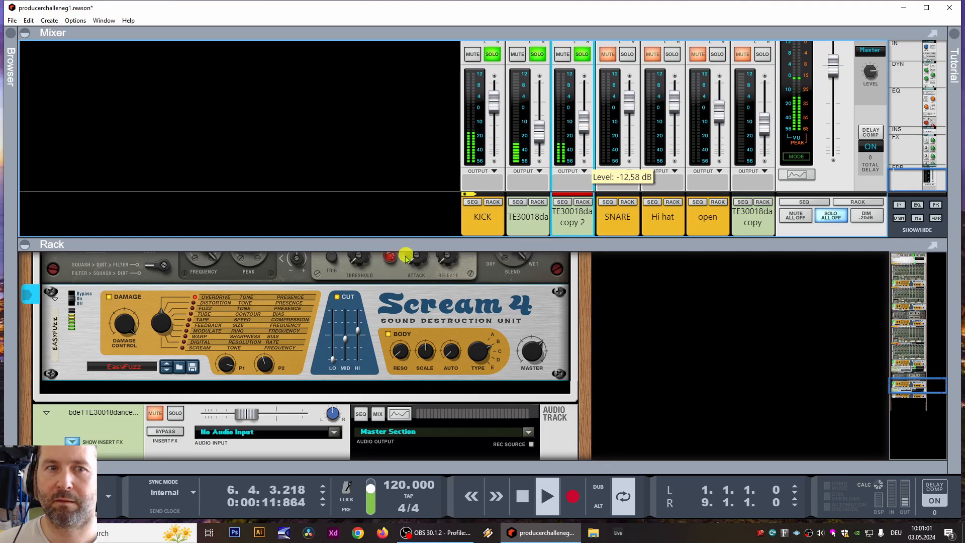
pyautogui.moveTo(357, 332); pyautogui.dragTo(358, 344)
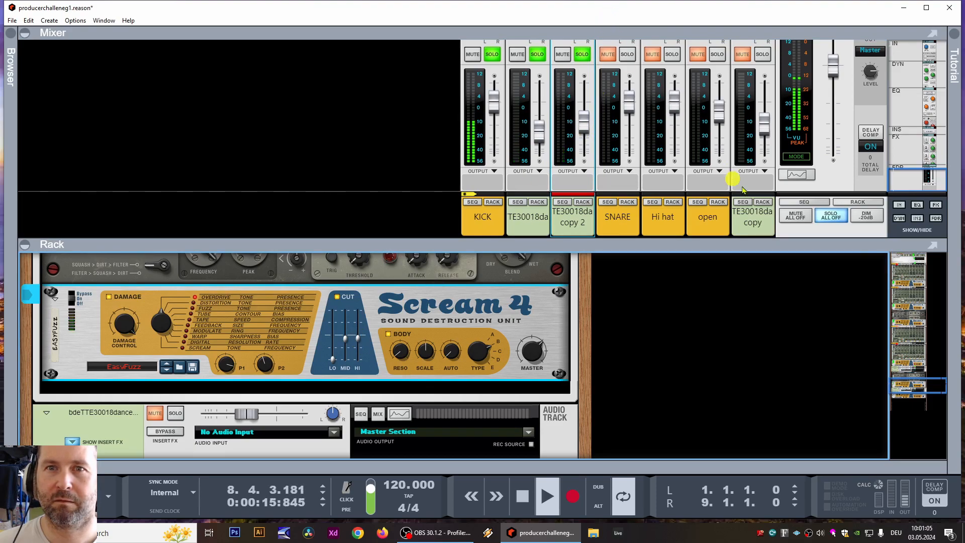
# - Clear all solos to hear the full mix and bring the Sequencer back into view below the Mixer
pyautogui.click(830, 215)
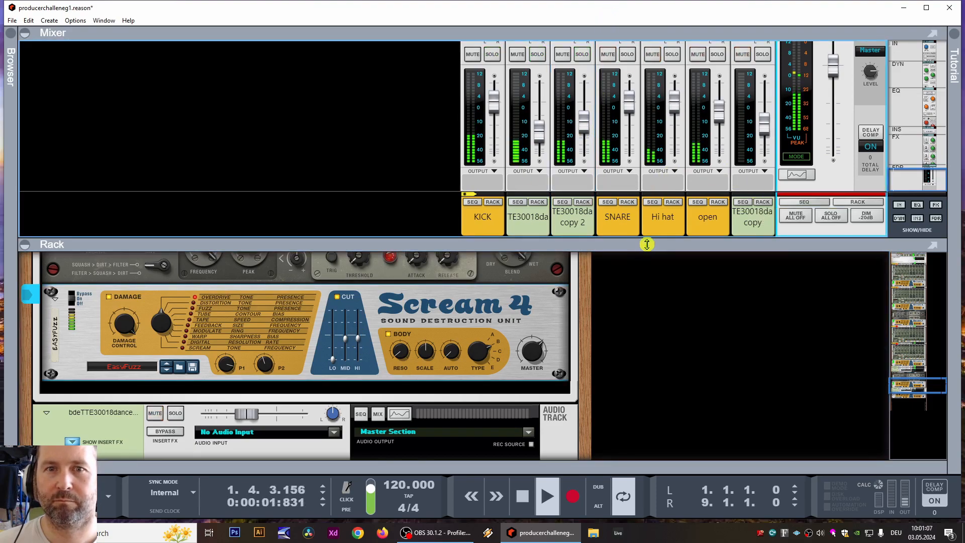
pyautogui.moveTo(646, 244); pyautogui.dragTo(656, 360)
pyautogui.moveTo(699, 466); pyautogui.dragTo(703, 382)
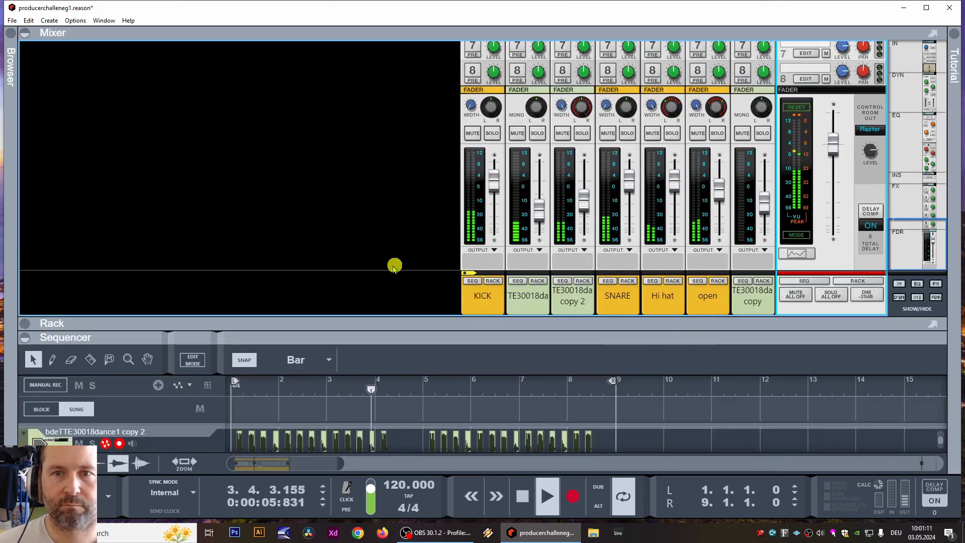
pyautogui.press('space')
# - Rename the bdeTTE30018dance1 channel as BASS and its copy 2 as BASS HI
pyautogui.doubleClick(517, 294)
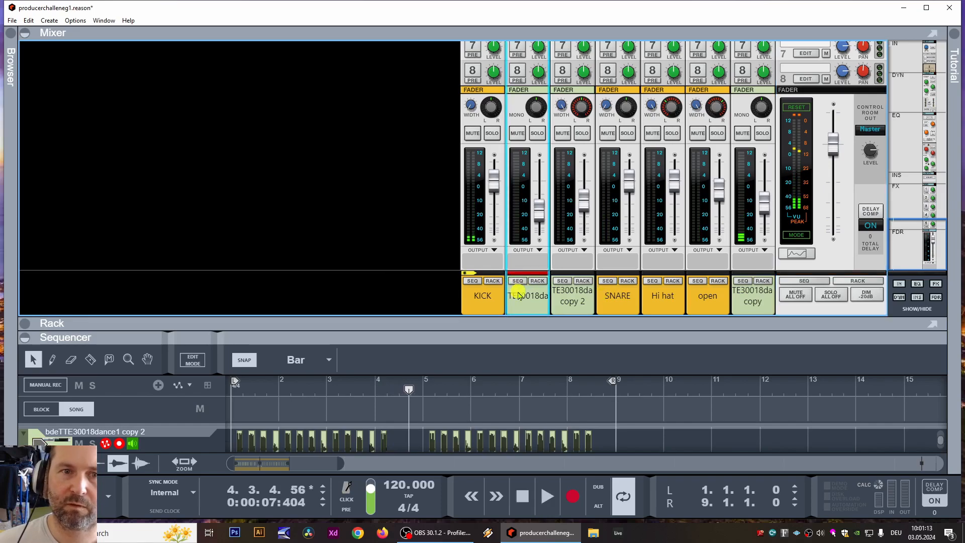
pyautogui.write('BASS')
pyautogui.press('Return')
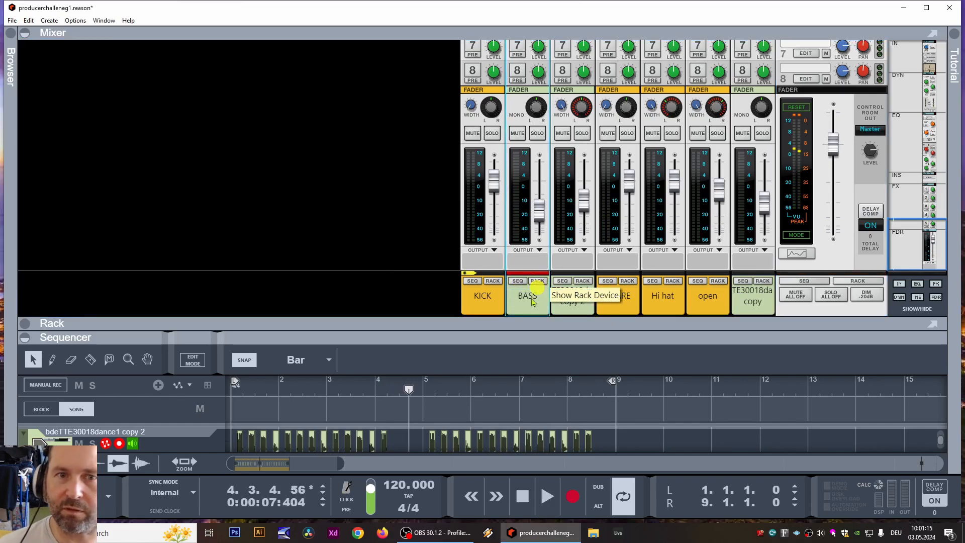
pyautogui.doubleClick(577, 307)
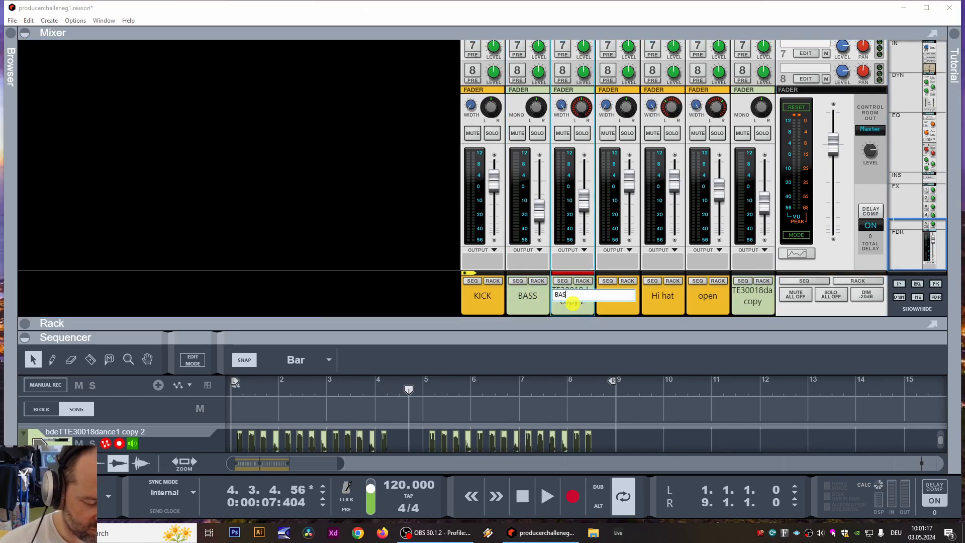
pyautogui.write('BASS HI')
pyautogui.press('Return')
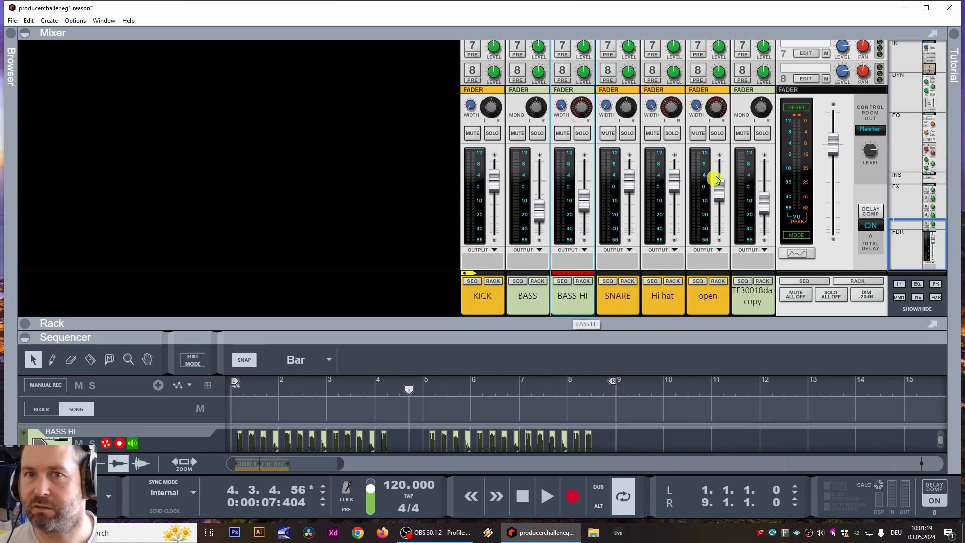
# - Audition the bdeTTE30018dance1 copy channel soloed, rename it as BASS VARI and move it between BASS HI and SNARE
pyautogui.click(763, 133)
pyautogui.press('space')
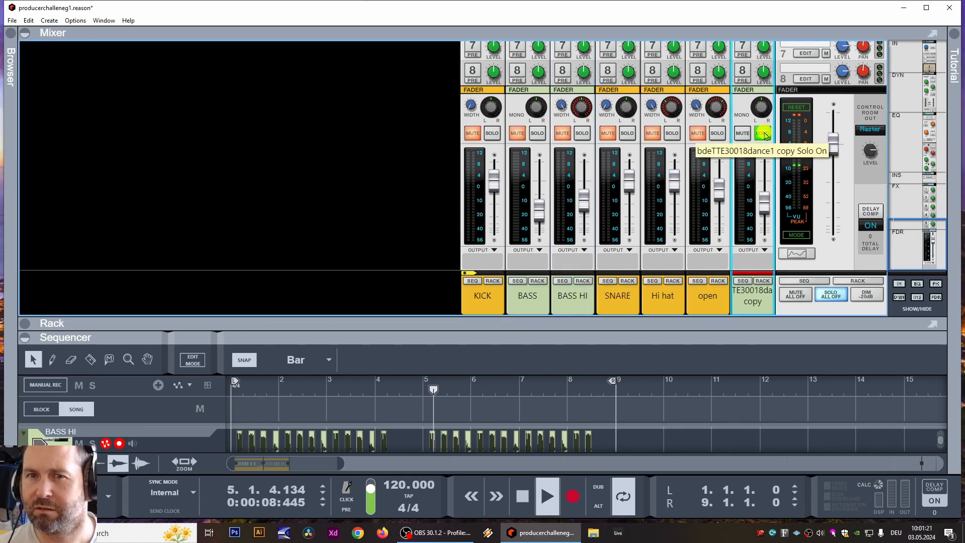
pyautogui.click(763, 134)
pyautogui.doubleClick(751, 297)
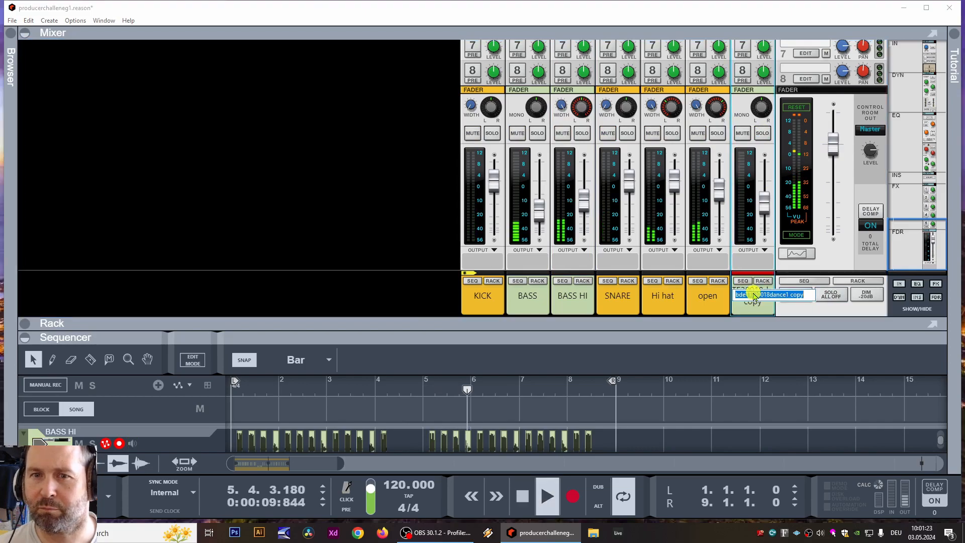
pyautogui.press('BackSpace')
pyautogui.write('BASS VARI')
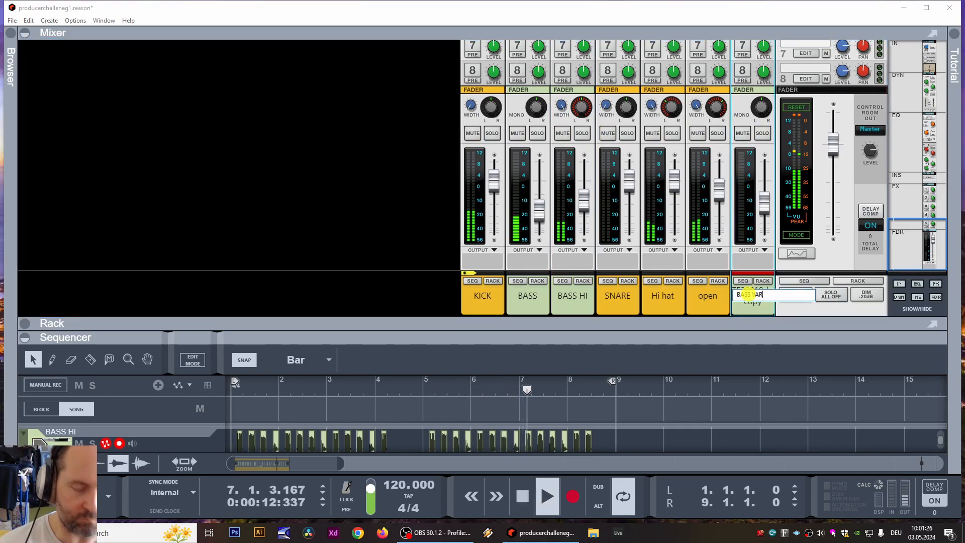
pyautogui.press('Return')
pyautogui.moveTo(763, 298); pyautogui.dragTo(601, 290)
pyautogui.press('space')
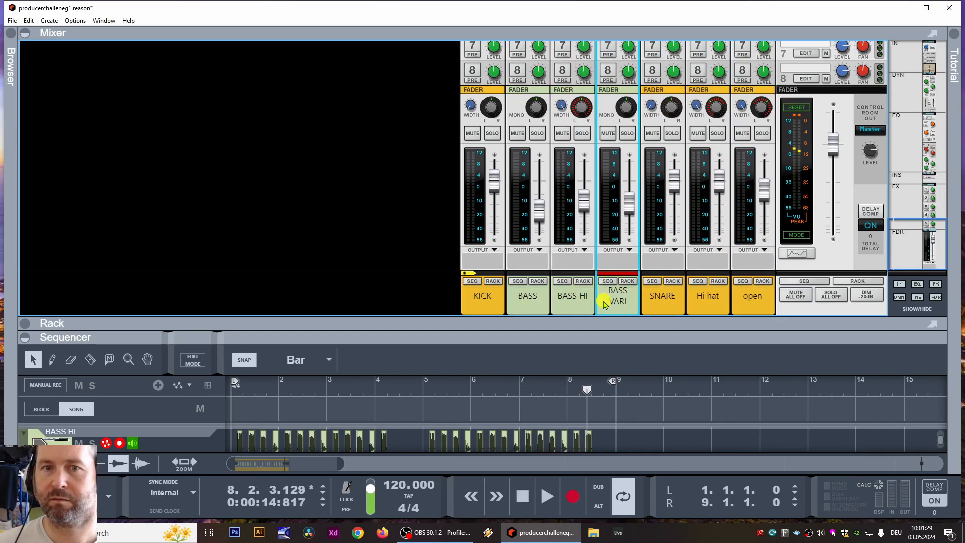
# - Color the KICK and BASS mixer channels Red and resume playback
pyautogui.click(480, 301)
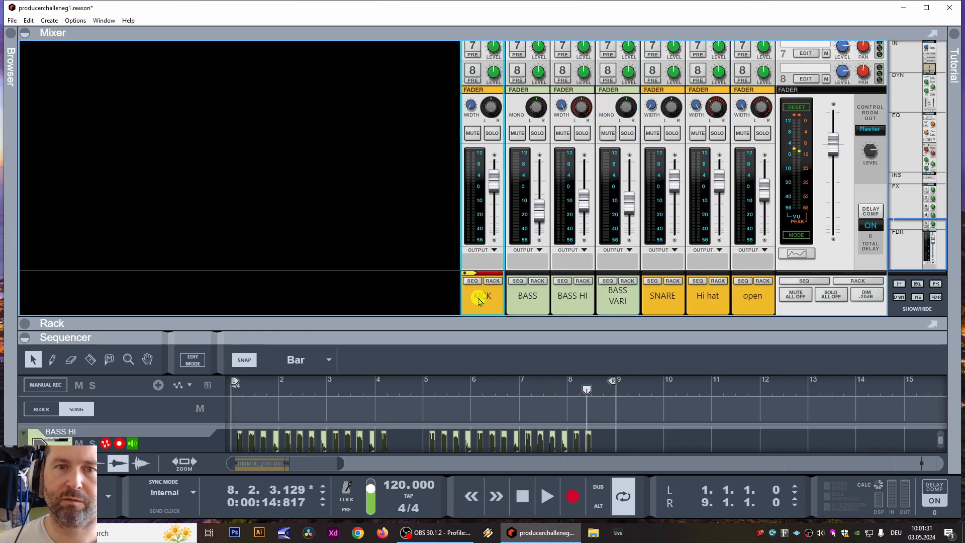
pyautogui.rightClick(537, 304)
pyautogui.moveTo(578, 437)
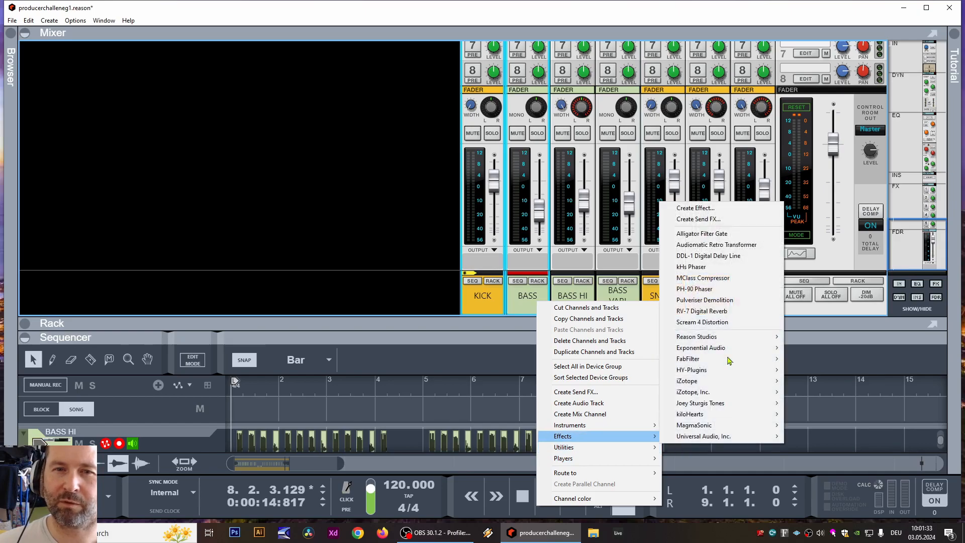
pyautogui.moveTo(623, 498)
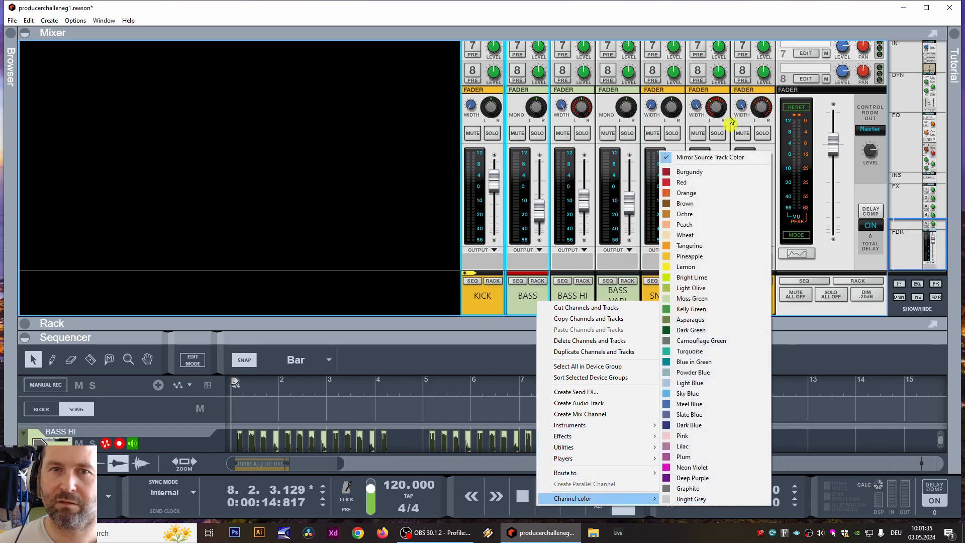
pyautogui.click(710, 183)
pyautogui.press('space')
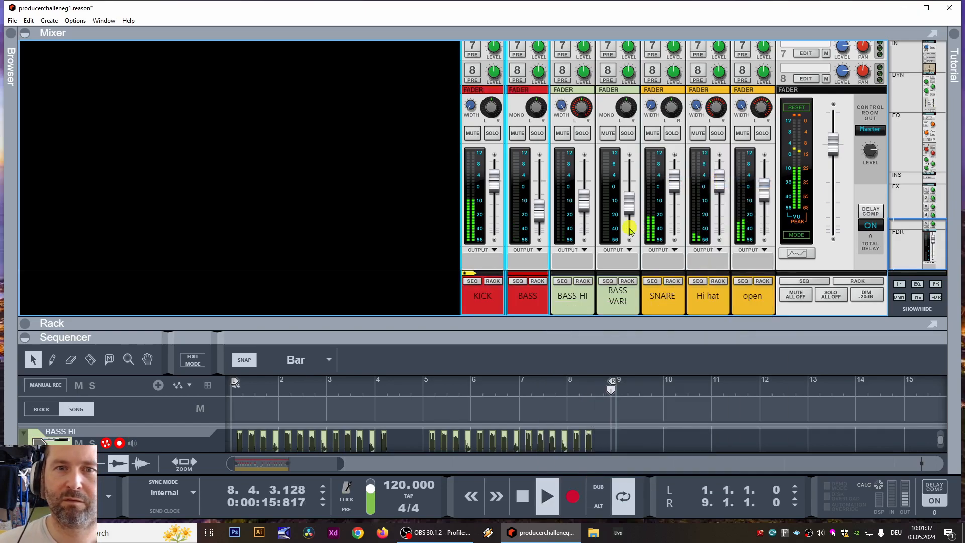
# - Move the BASS VARI channel between BASS and BASS HI and color it Orange
pyautogui.click(619, 298)
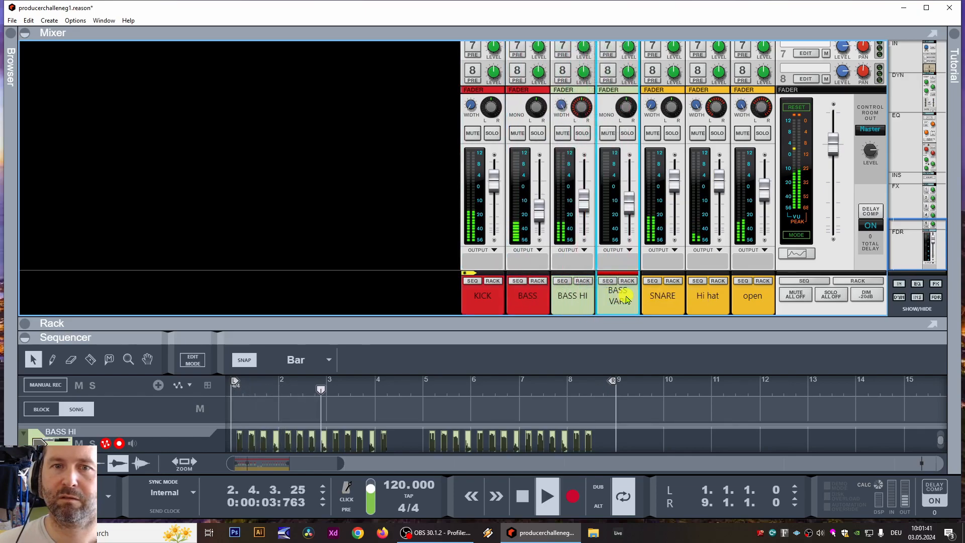
pyautogui.press('space')
pyautogui.moveTo(625, 299); pyautogui.dragTo(576, 300)
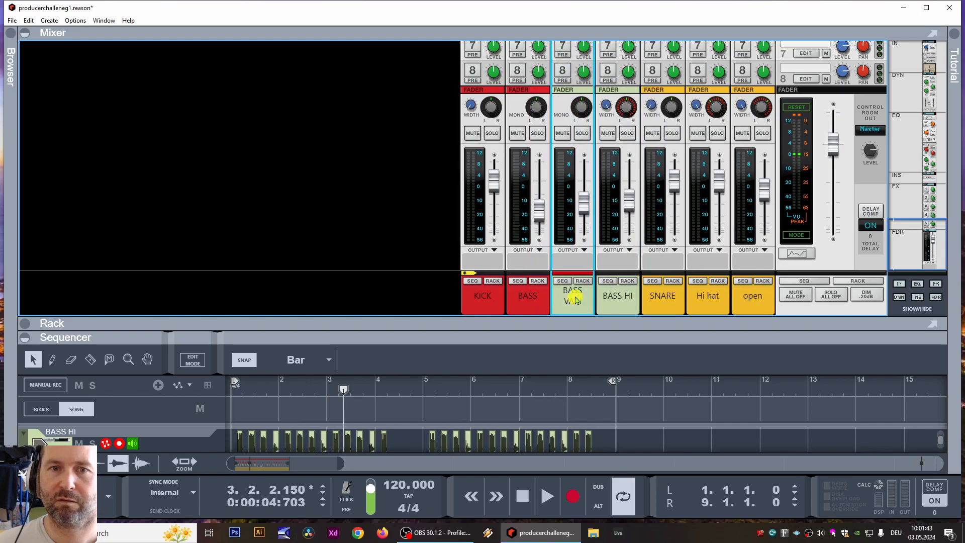
pyautogui.rightClick(576, 301)
pyautogui.moveTo(633, 288)
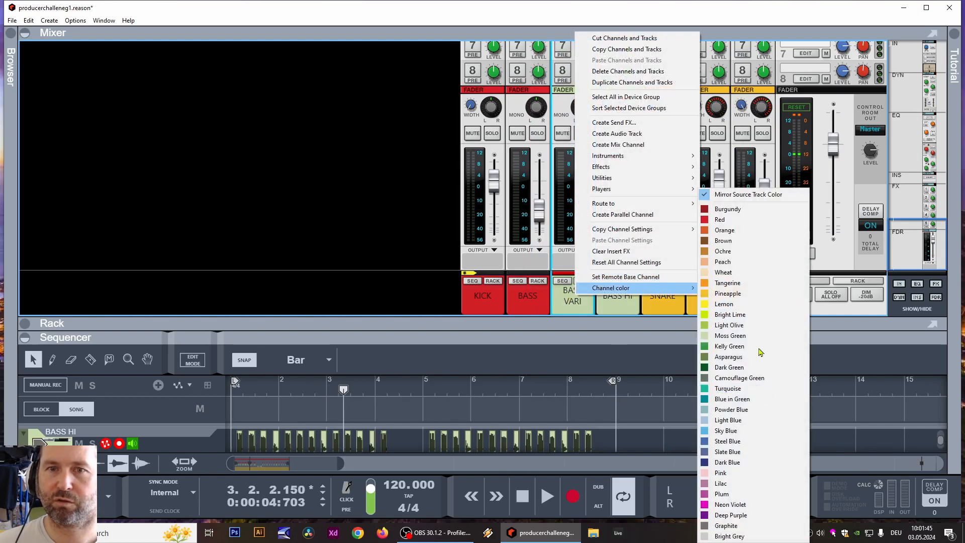
pyautogui.click(751, 230)
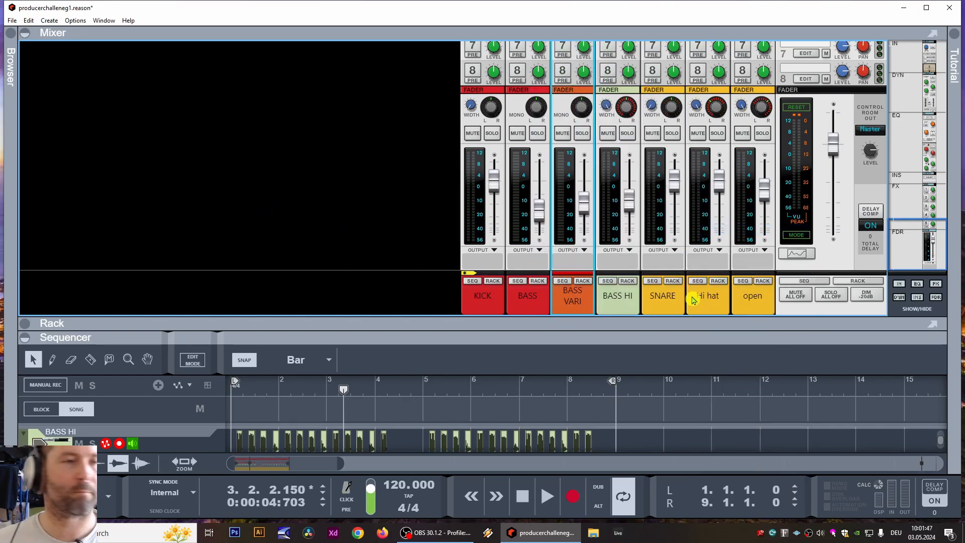
# - Save the song and play back part of it
pyautogui.hotkey('ctrl', 's')
pyautogui.press('space')
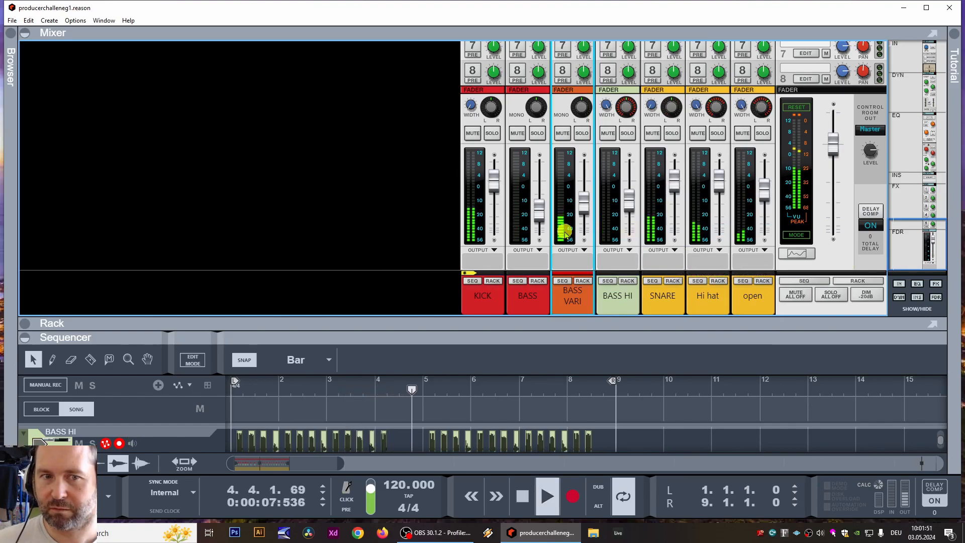
pyautogui.press('space')
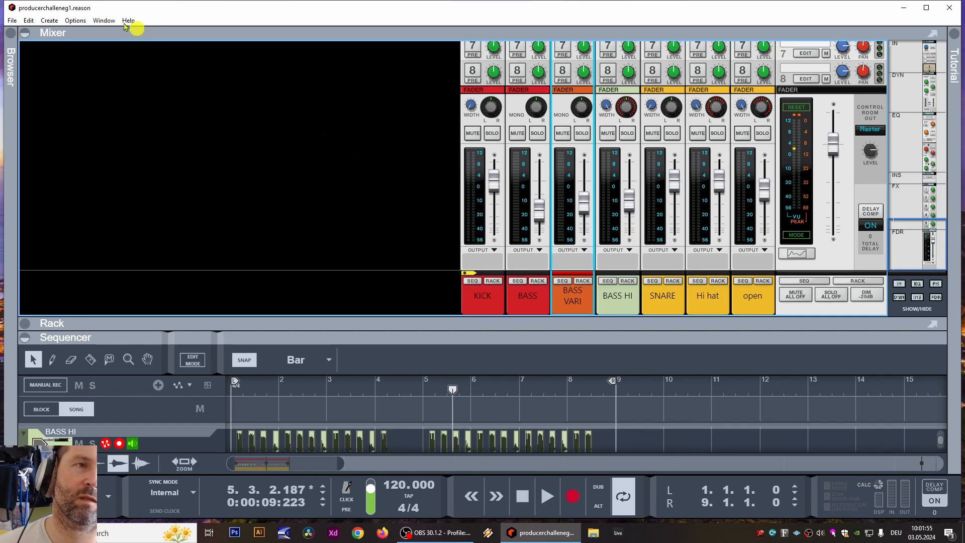
# - Create a Grain Sample Manipulator instrument, place its mixer channel before KICK and show its device in the rack
pyautogui.click(51, 21)
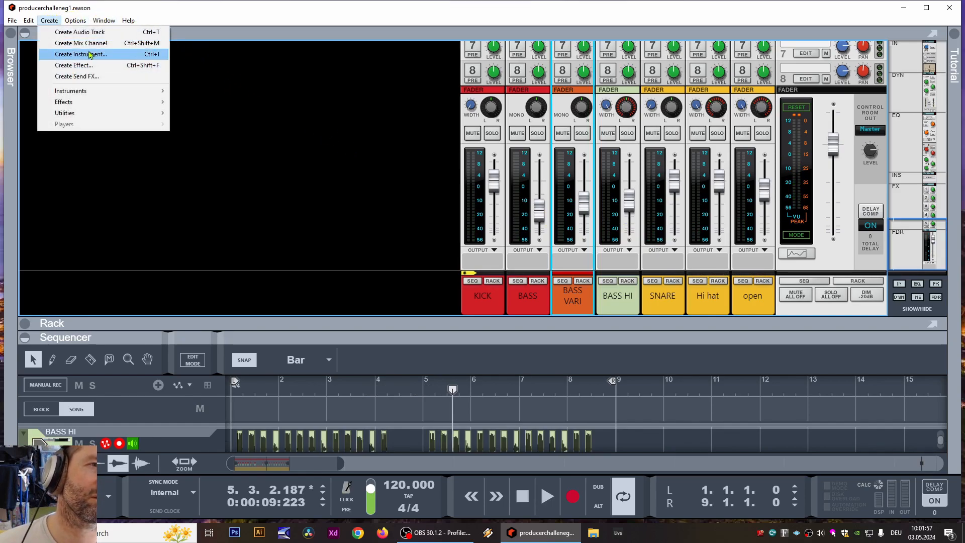
pyautogui.click(366, 288)
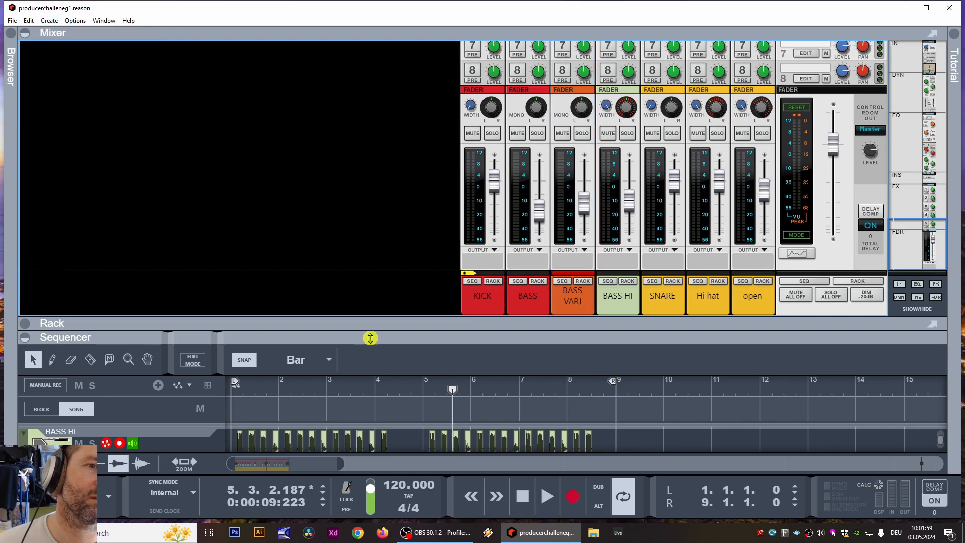
pyautogui.moveTo(370, 338); pyautogui.dragTo(371, 337)
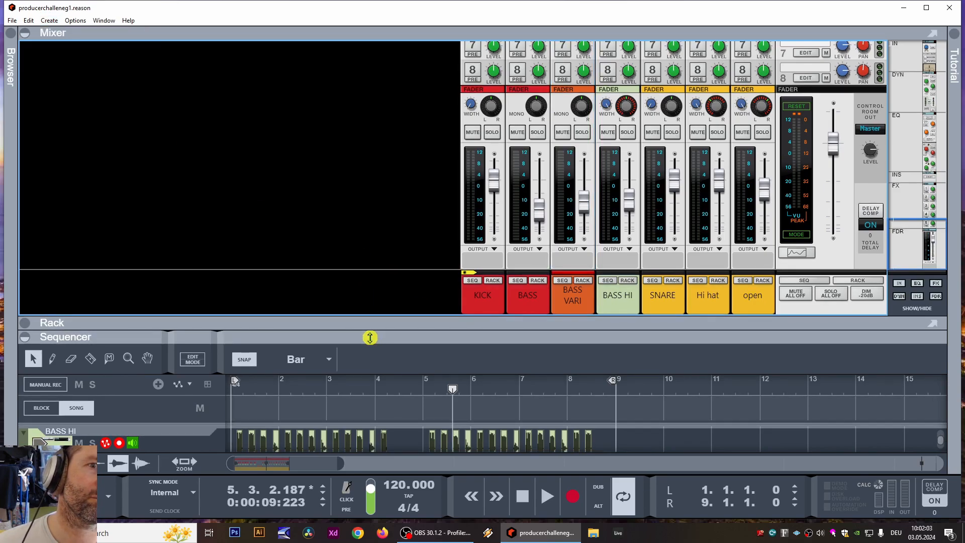
pyautogui.rightClick(334, 225)
pyautogui.moveTo(373, 351)
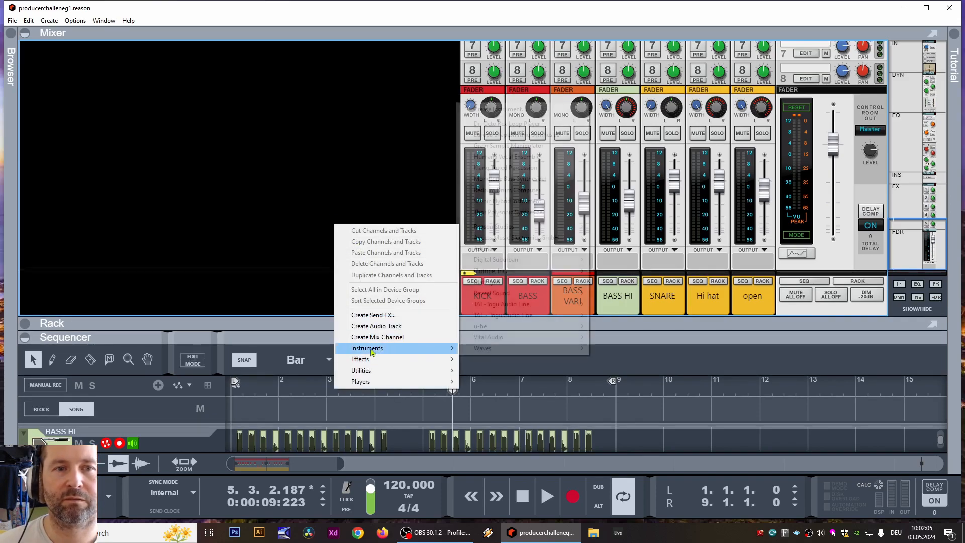
pyautogui.click(556, 145)
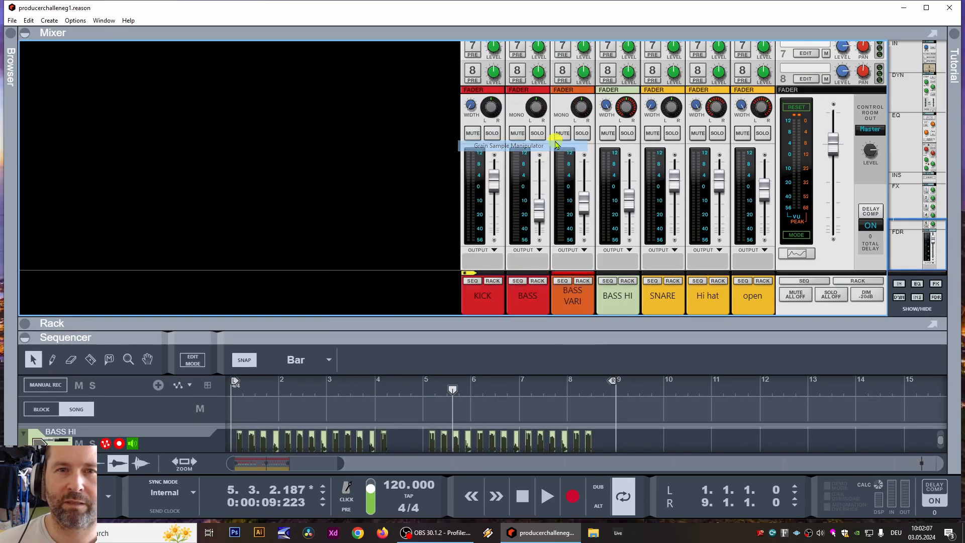
pyautogui.moveTo(480, 295); pyautogui.dragTo(411, 293)
pyautogui.click(447, 281)
pyautogui.moveTo(231, 323); pyautogui.dragTo(298, 196)
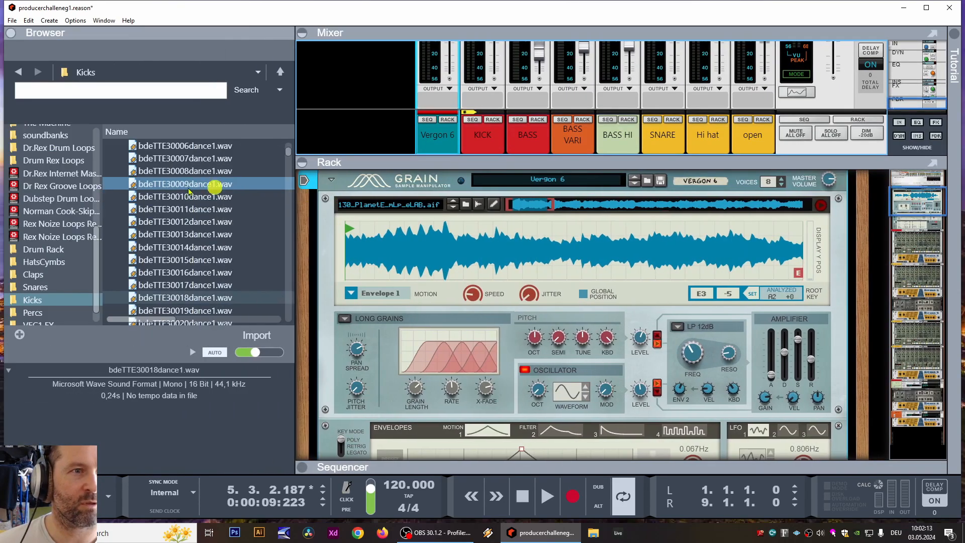
# - Load the Bass Ride patch from the Bass folder of the factory Grain Patches into the Grain
pyautogui.scroll(3, 83, 176)
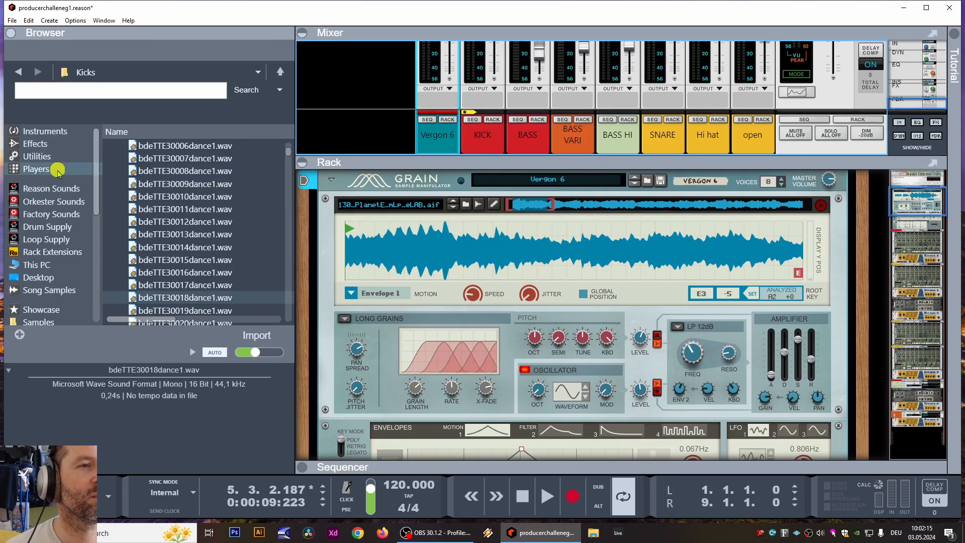
pyautogui.click(60, 239)
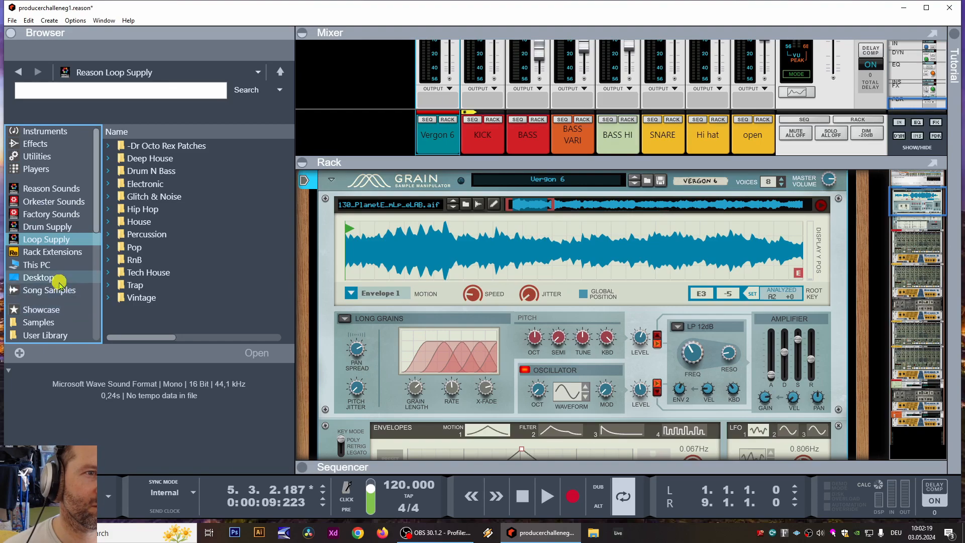
pyautogui.click(75, 214)
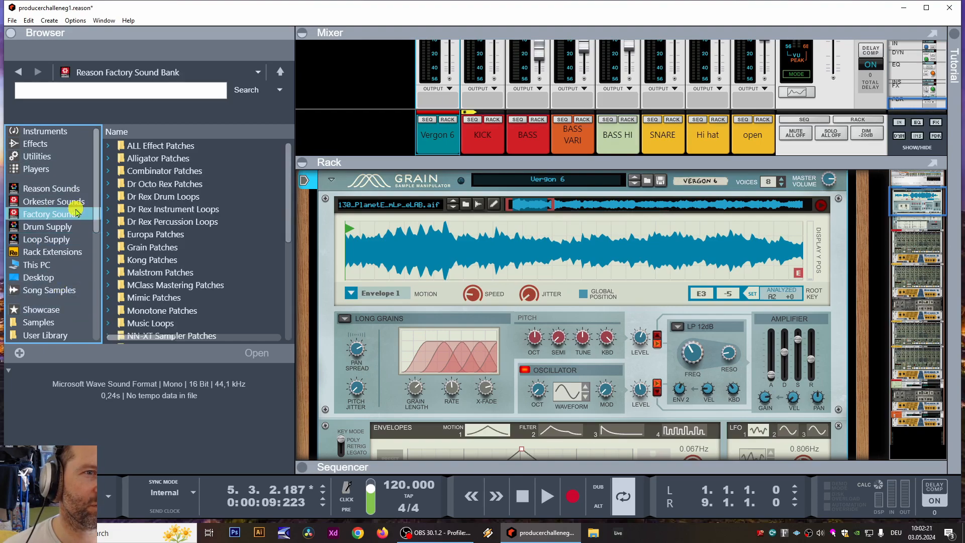
pyautogui.click(109, 247)
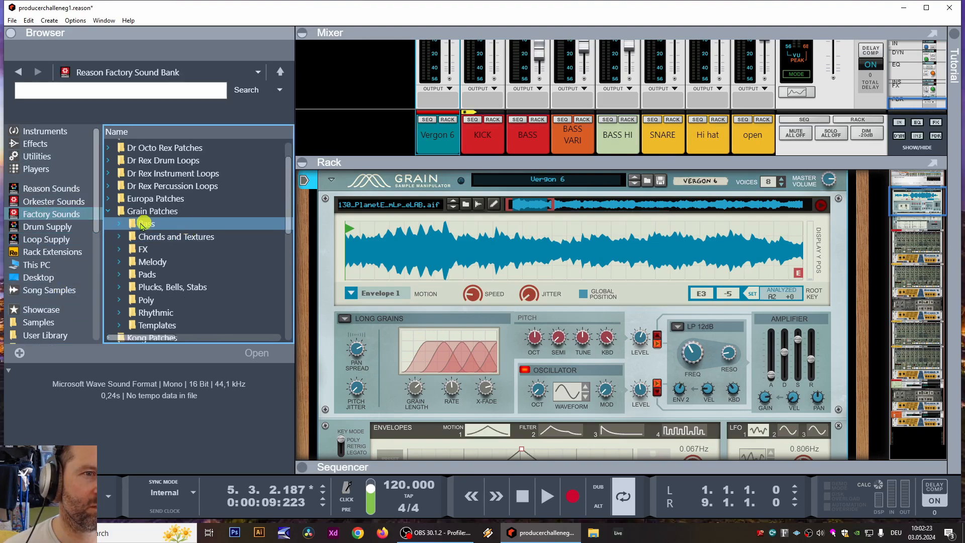
pyautogui.doubleClick(126, 226)
pyautogui.click(183, 161)
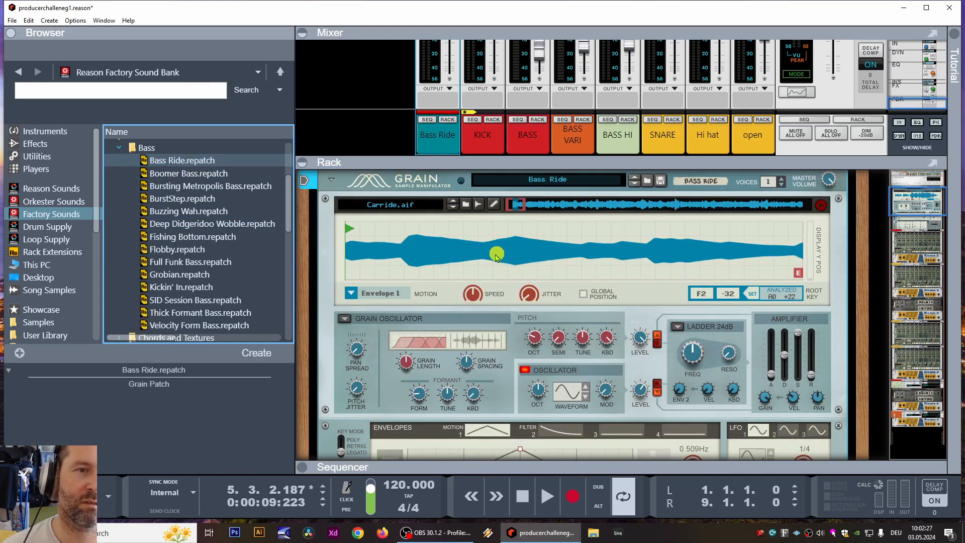
# - Browse the Drum Rack and Kicks sample folders, including the contents of Ueb TTE BD DANCE
pyautogui.scroll(-3, 55, 281)
pyautogui.scroll(-3, 75, 307)
pyautogui.scroll(1, 65, 271)
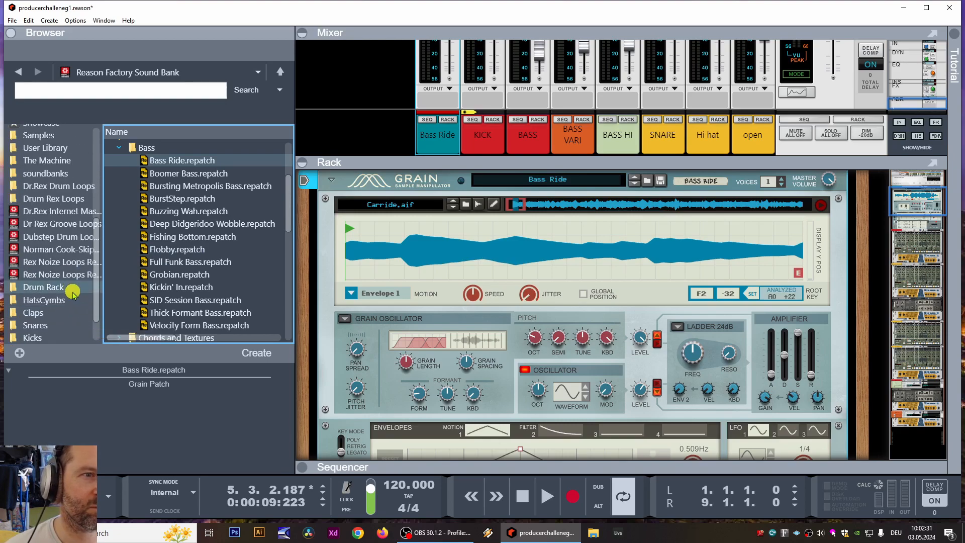
pyautogui.click(72, 291)
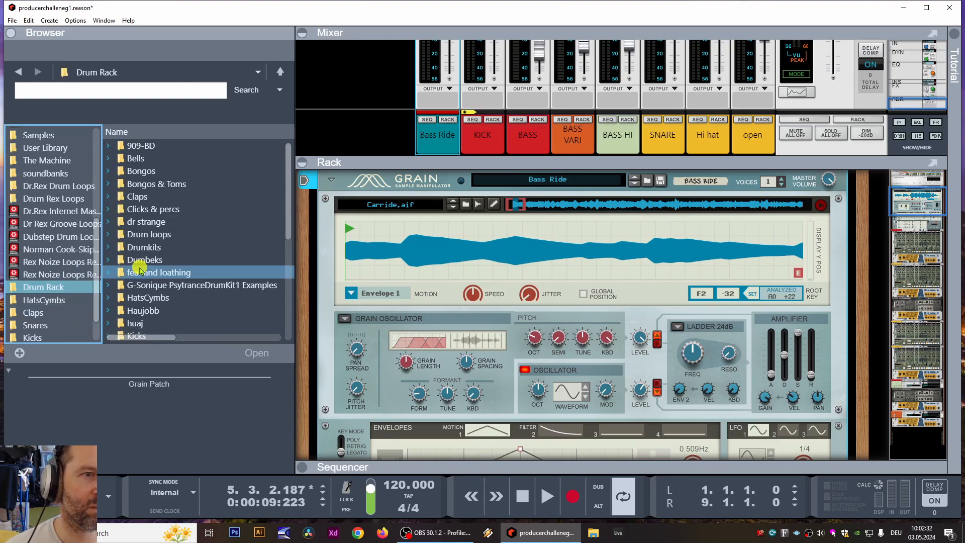
pyautogui.scroll(-1, 39, 311)
pyautogui.click(33, 300)
pyautogui.click(135, 297)
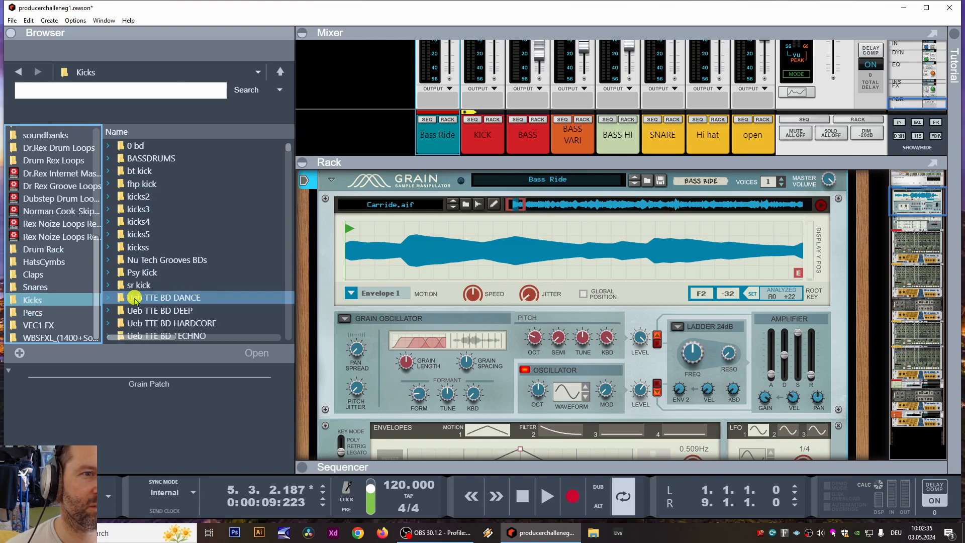
pyautogui.click(106, 299)
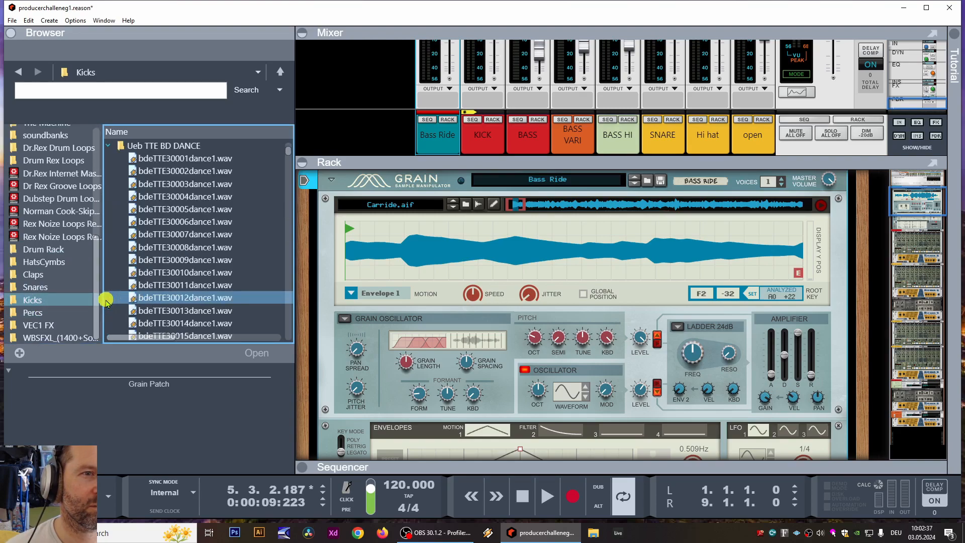
pyautogui.click(108, 146)
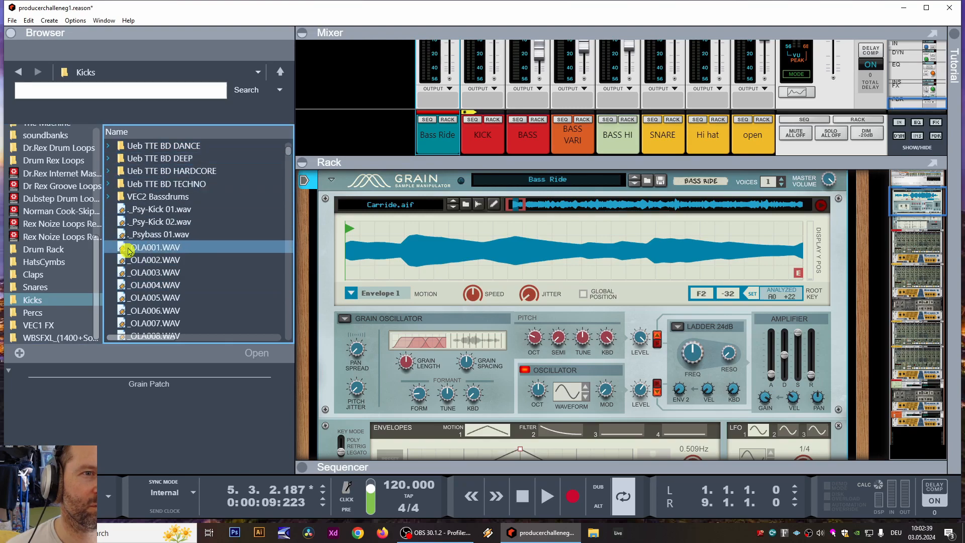
# - Load the bdeTTE32018deep1.wav kick from the Ueb TTE BD DEEP folder into the Grain as its sample
pyautogui.scroll(1, 126, 231)
pyautogui.click(108, 196)
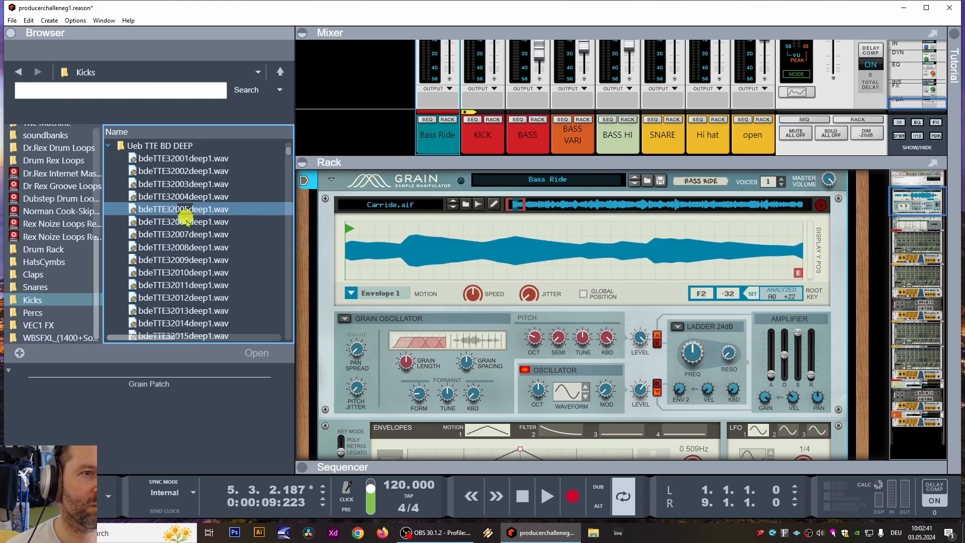
pyautogui.scroll(-1, 199, 291)
pyautogui.click(208, 332)
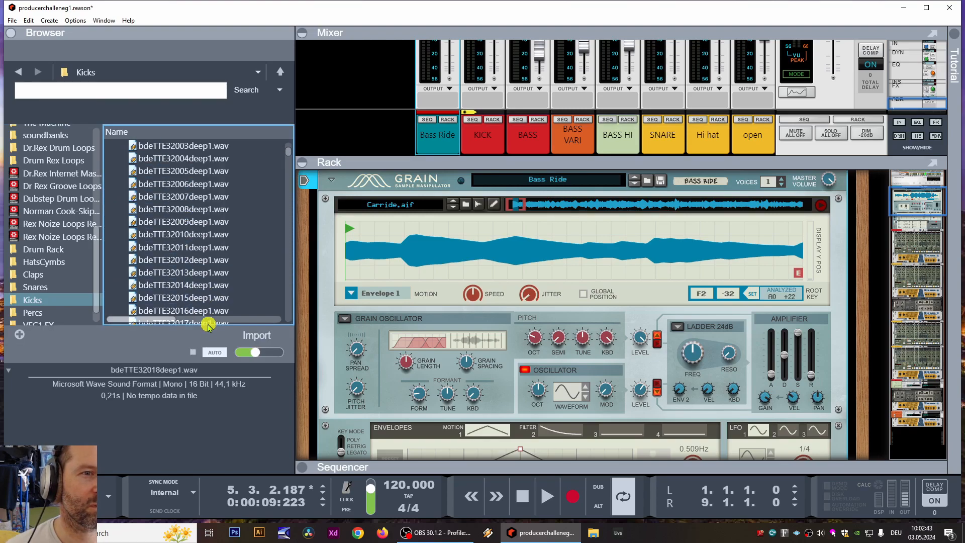
pyautogui.scroll(-1, 208, 326)
pyautogui.moveTo(204, 298); pyautogui.dragTo(516, 253)
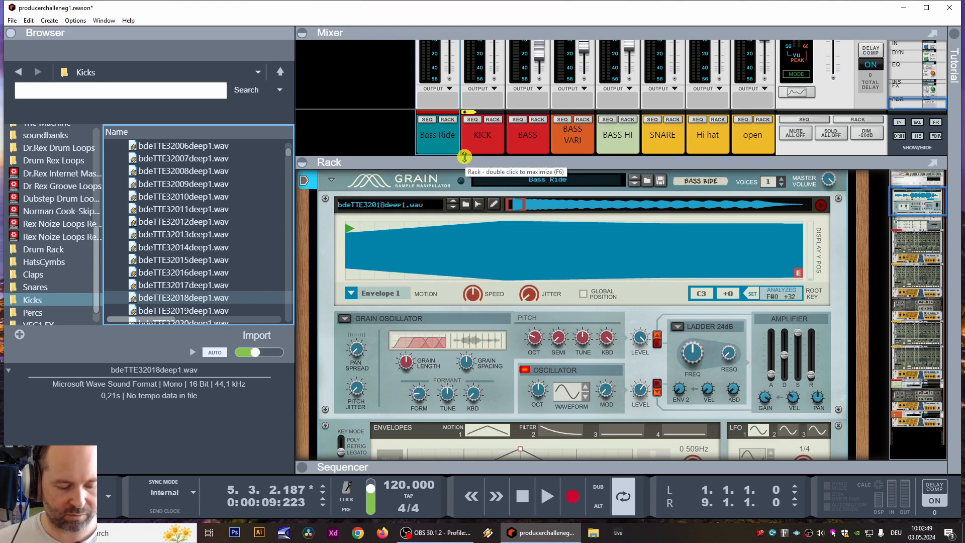
# - Show the On-screen Piano Keys and audition the Grain sound with several notes
pyautogui.press('F4')
pyautogui.press('f')
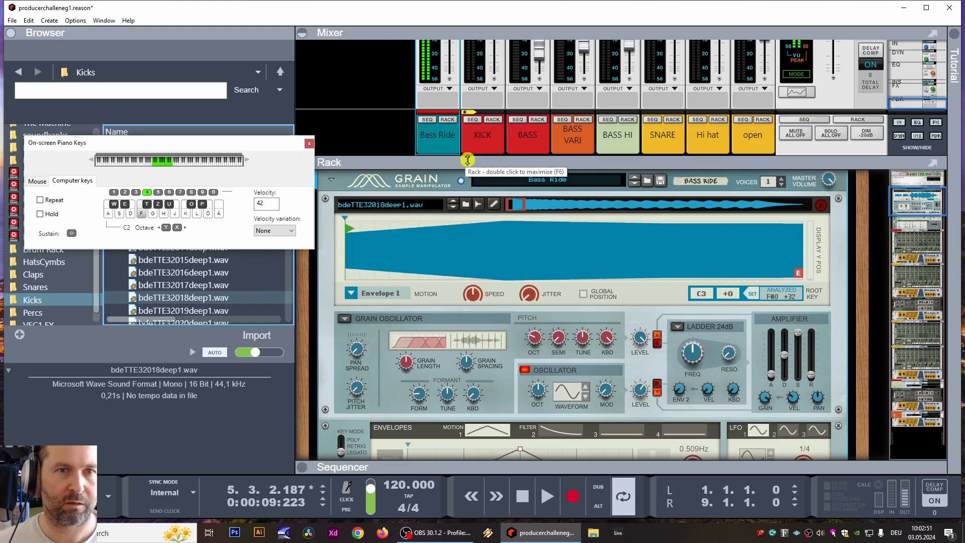
pyautogui.press('f')
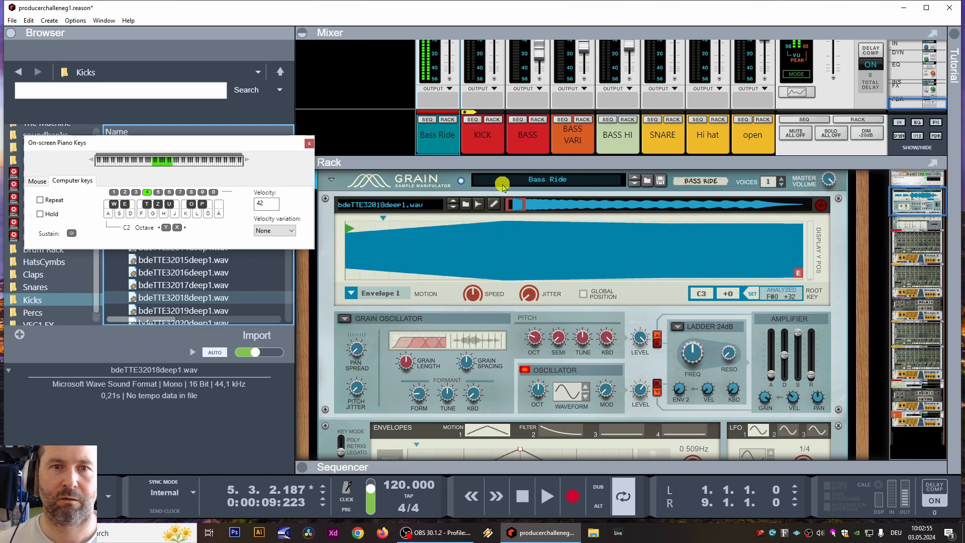
pyautogui.click(525, 371)
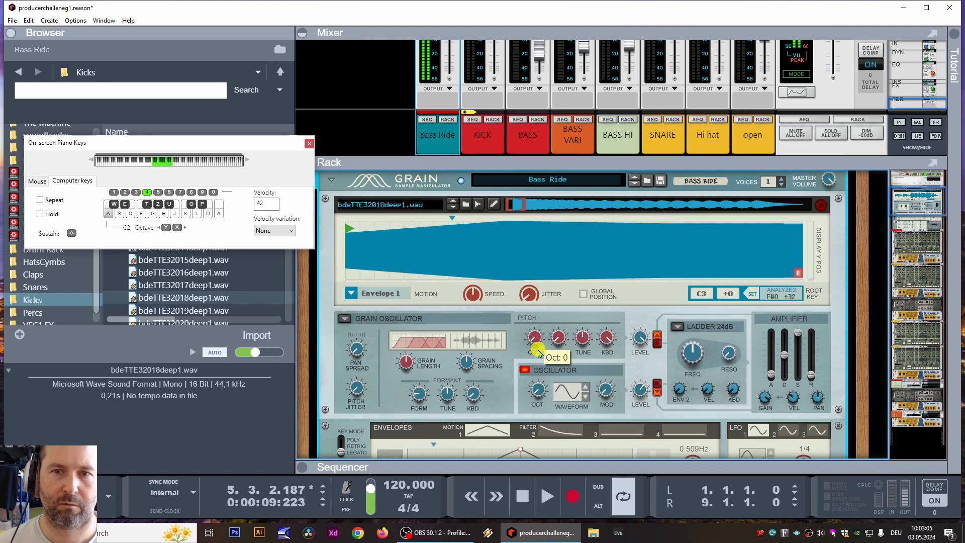
pyautogui.press('a')
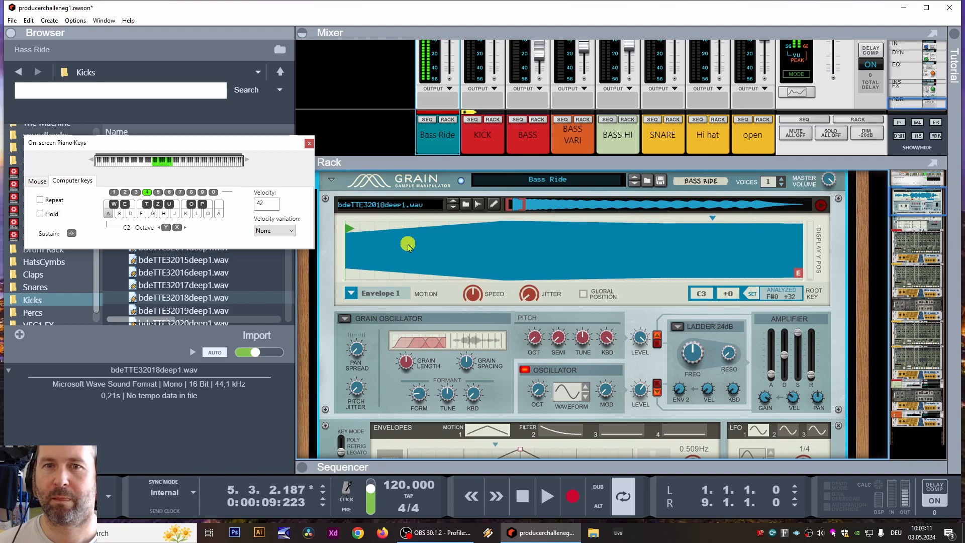
# - Enlarge the mixer area, play the song and lower the Bass Ride channel level to -9.80 dB
pyautogui.moveTo(490, 160); pyautogui.dragTo(478, 281)
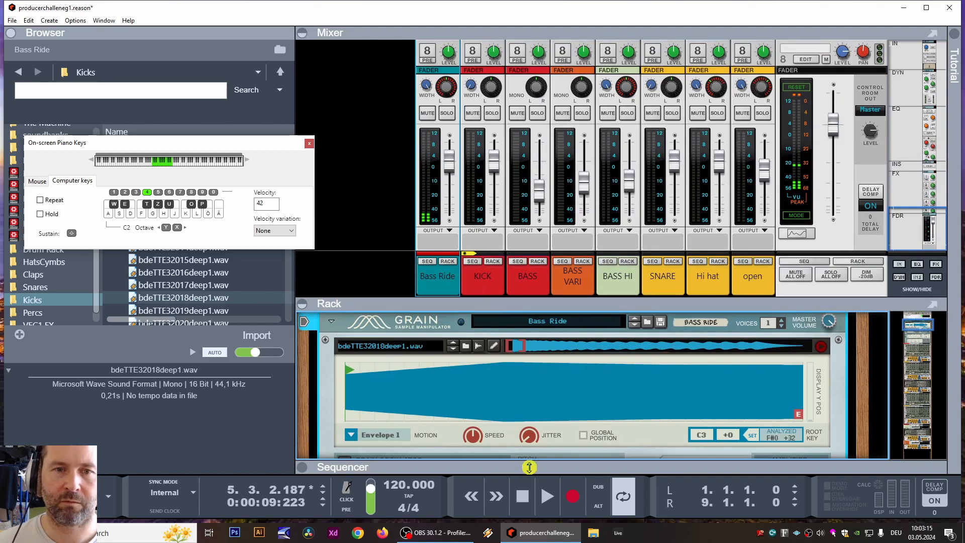
pyautogui.moveTo(499, 309); pyautogui.dragTo(503, 395)
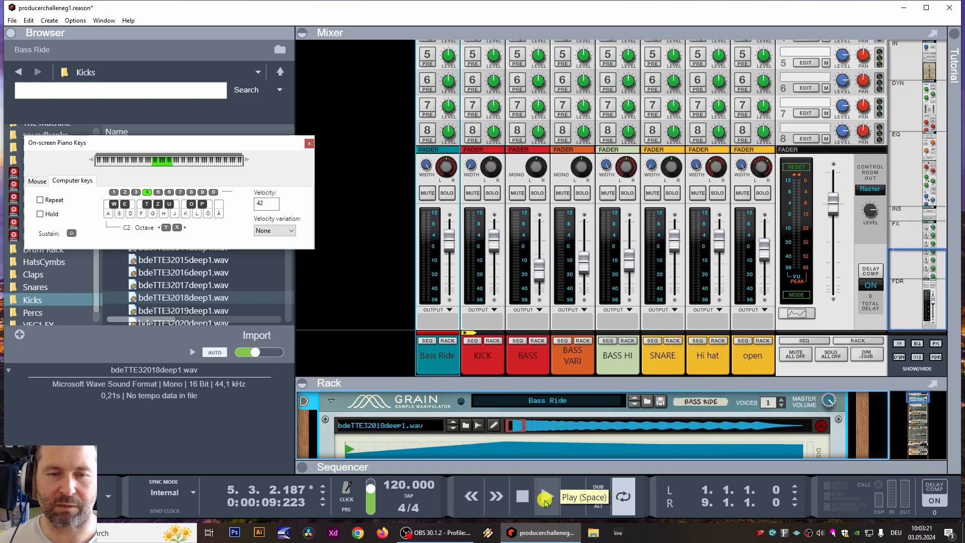
pyautogui.click(547, 497)
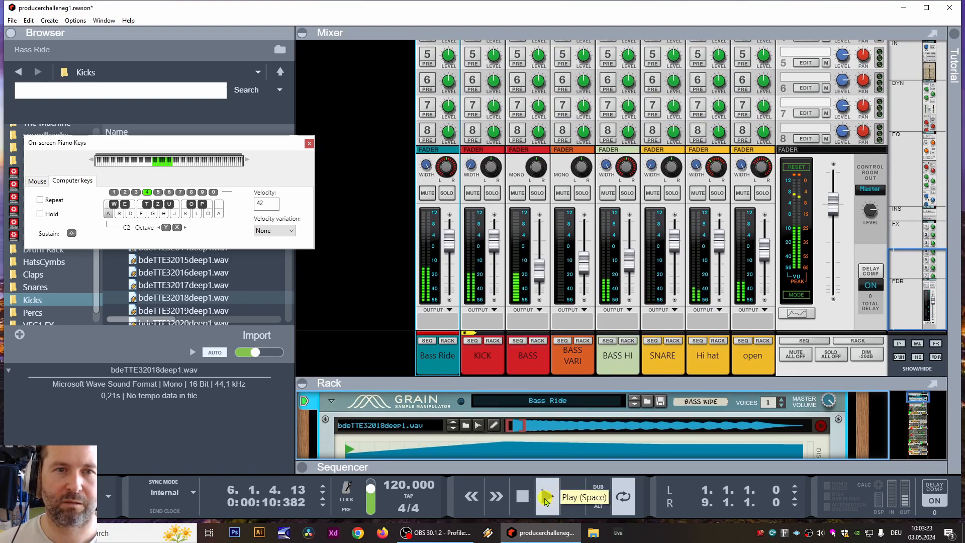
pyautogui.moveTo(449, 241); pyautogui.dragTo(449, 257)
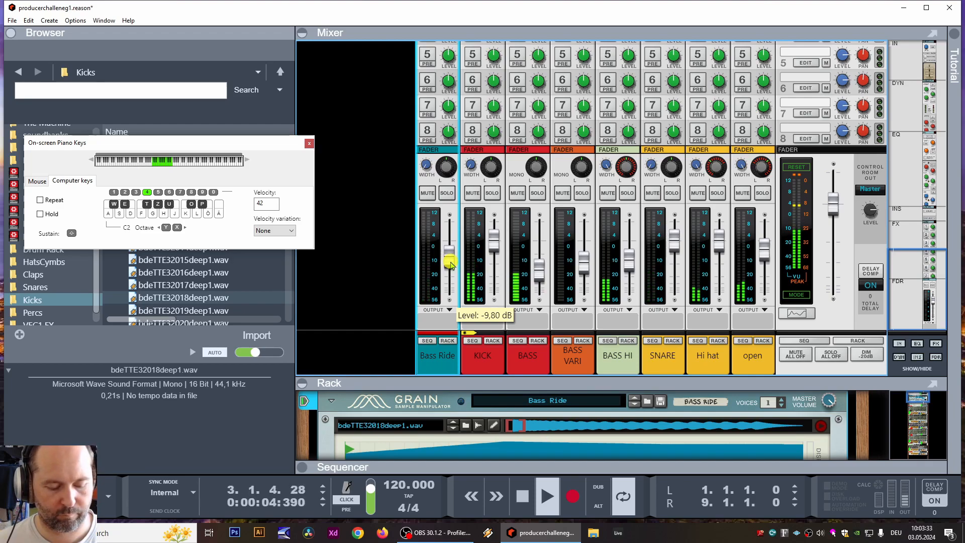
# - Undo the last width change and play the song from the start with the Grain bass, stopping it after a short listen
pyautogui.hotkey('ctrl', 'z')
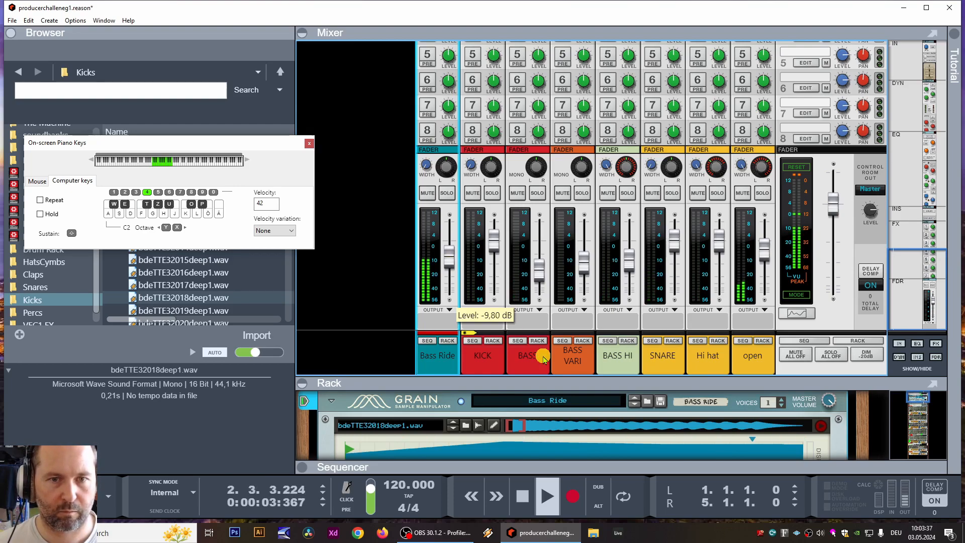
pyautogui.doubleClick(522, 497)
pyautogui.click(547, 497)
pyautogui.click(523, 500)
pyautogui.click(28, 21)
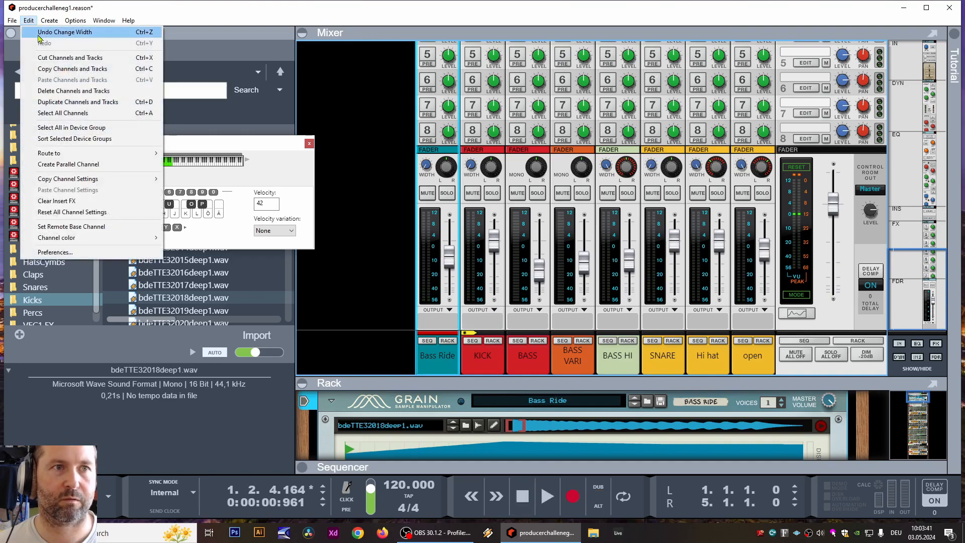
pyautogui.click(38, 33)
pyautogui.click(524, 507)
pyautogui.click(523, 507)
pyautogui.click(544, 508)
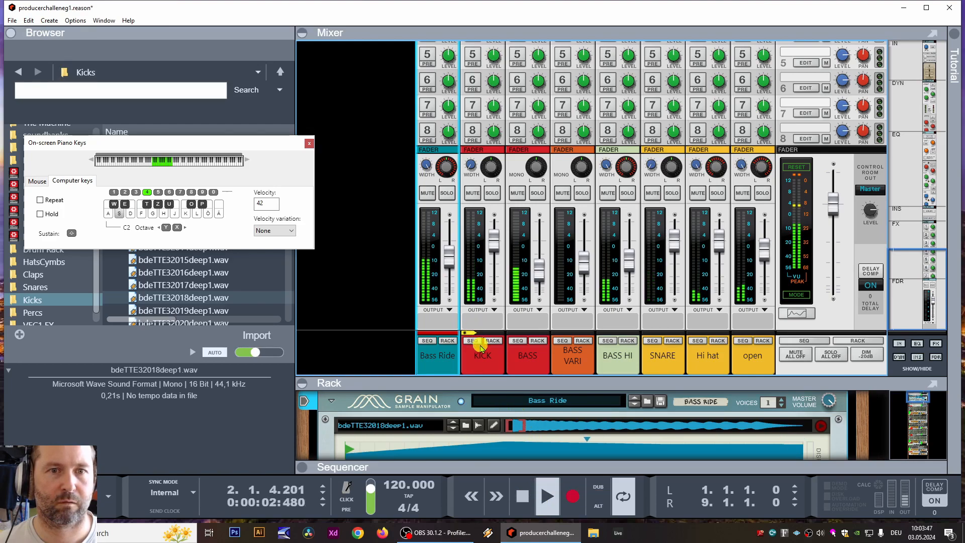
pyautogui.click(523, 496)
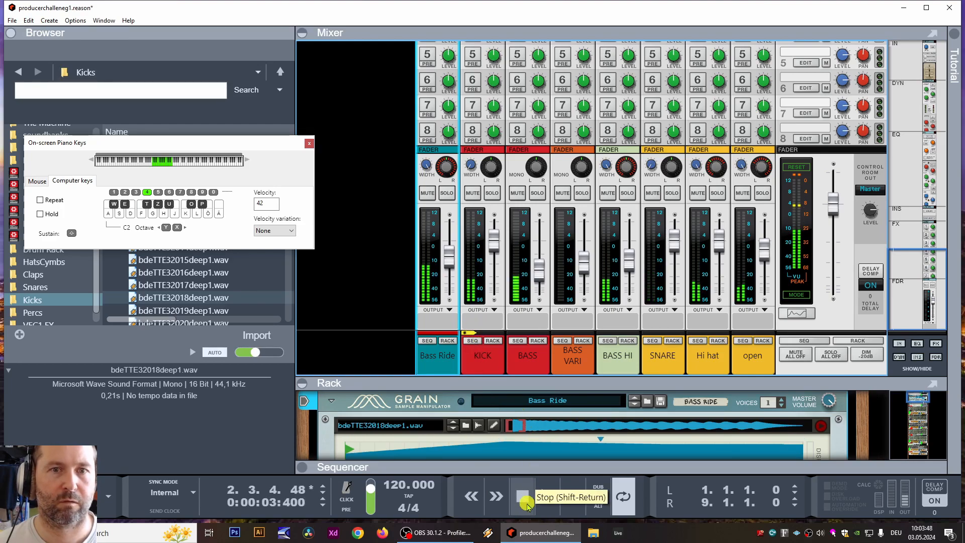
# - Add a FabFilter Pro-Q 3 (VST3) equalizer after the KICK channel's Redrum in the rack
pyautogui.click(502, 340)
pyautogui.moveTo(469, 383); pyautogui.dragTo(468, 229)
pyautogui.scroll(-3, 418, 319)
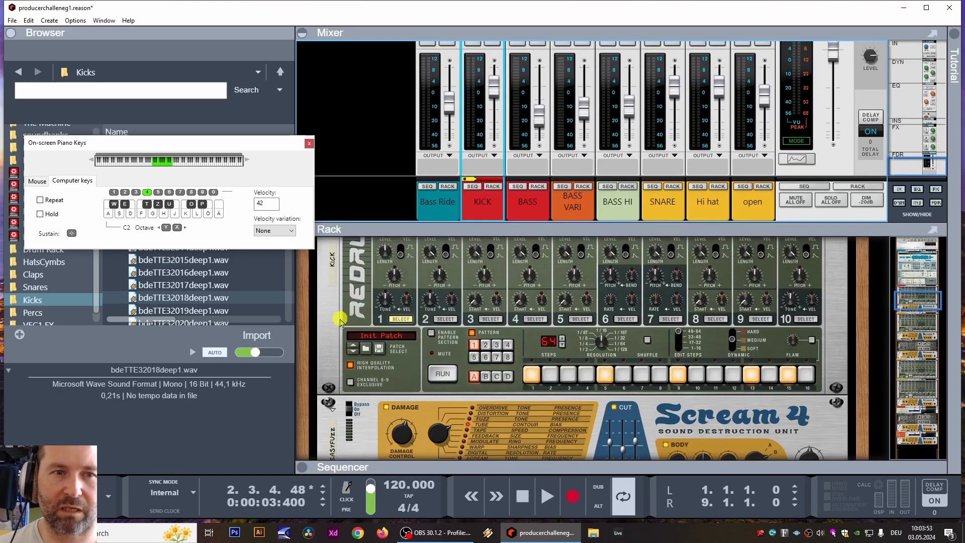
pyautogui.rightClick(336, 333)
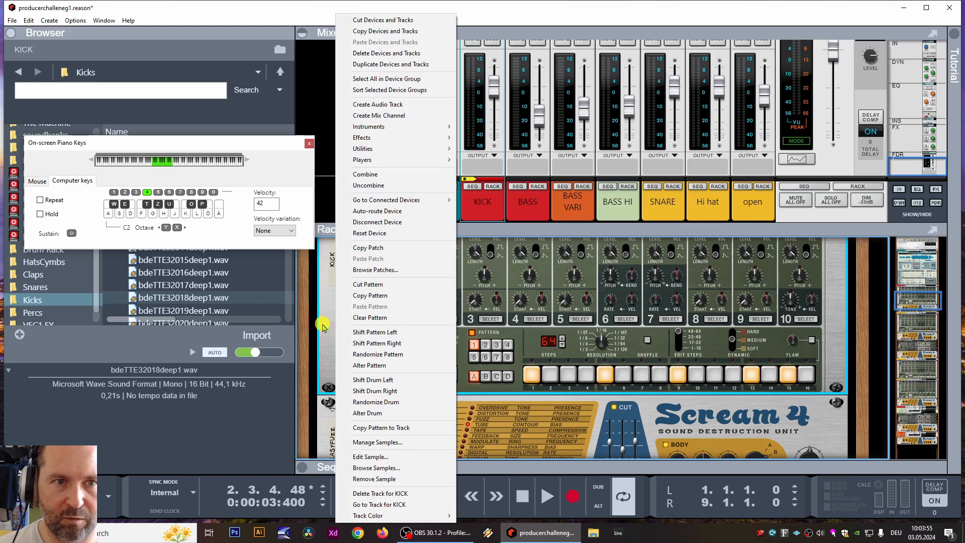
pyautogui.moveTo(375, 151)
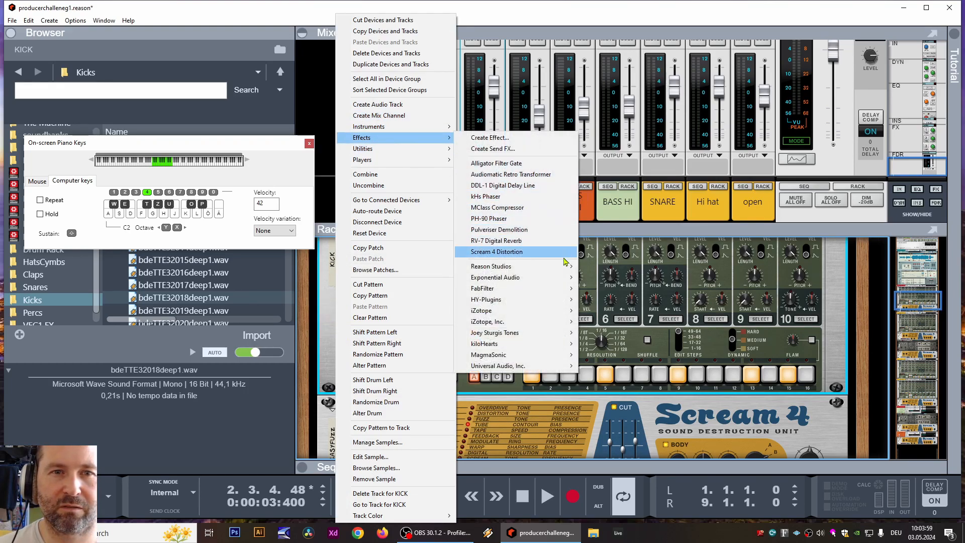
pyautogui.moveTo(565, 288)
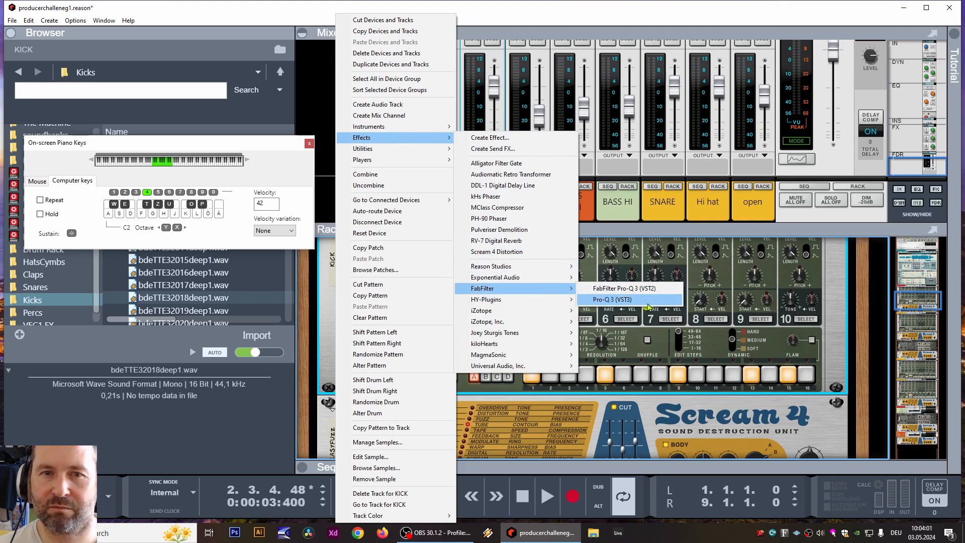
pyautogui.click(633, 300)
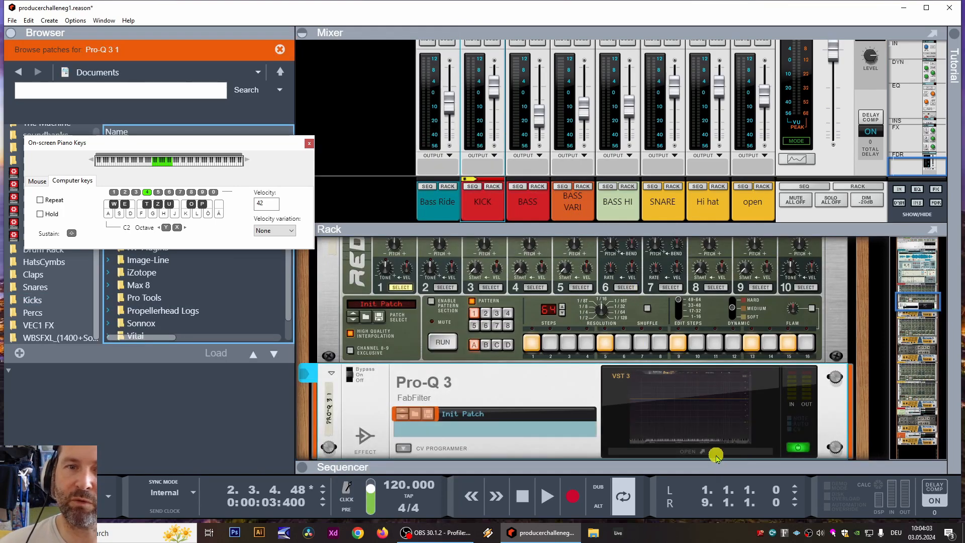
# - Open the Pro-Q 3 editor and play the song to examine the kick's frequency spectrum, then close the editor and stop playback
pyautogui.click(716, 454)
pyautogui.click(308, 143)
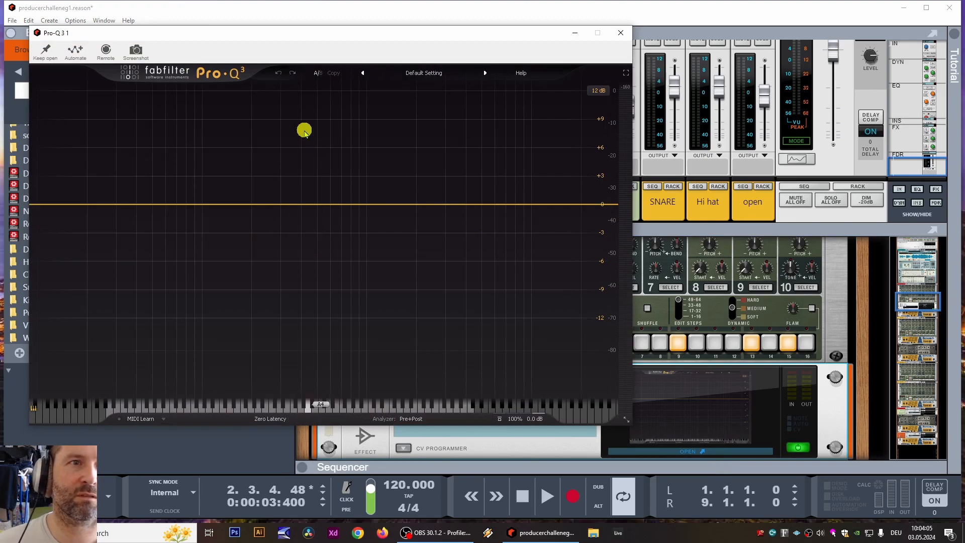
pyautogui.moveTo(273, 26); pyautogui.dragTo(240, 114)
pyautogui.moveTo(268, 371); pyautogui.dragTo(444, 41)
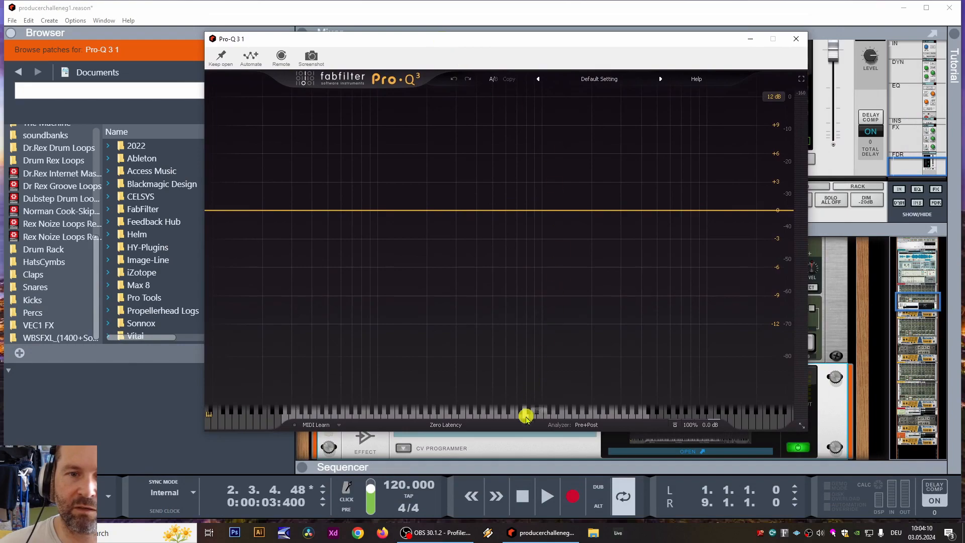
pyautogui.click(546, 498)
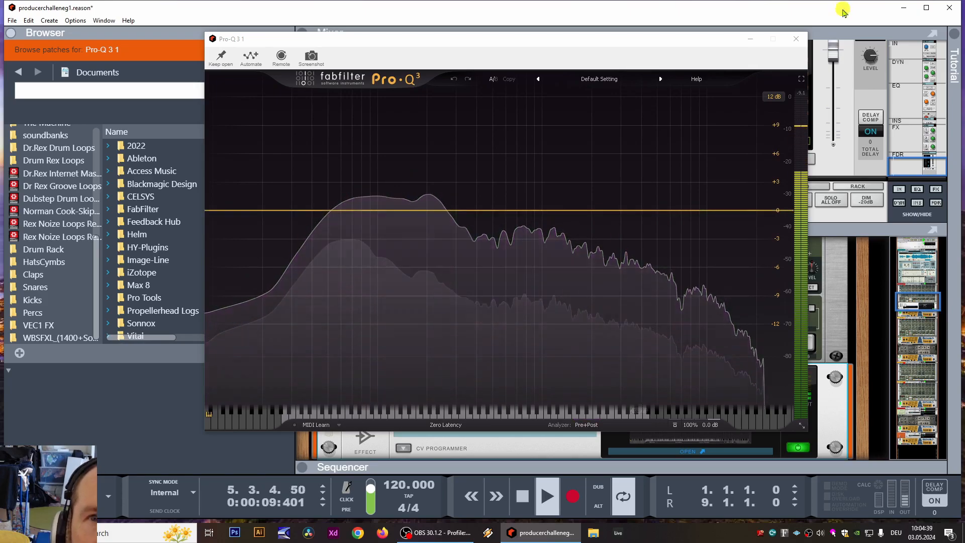
pyautogui.click(798, 38)
pyautogui.press('space')
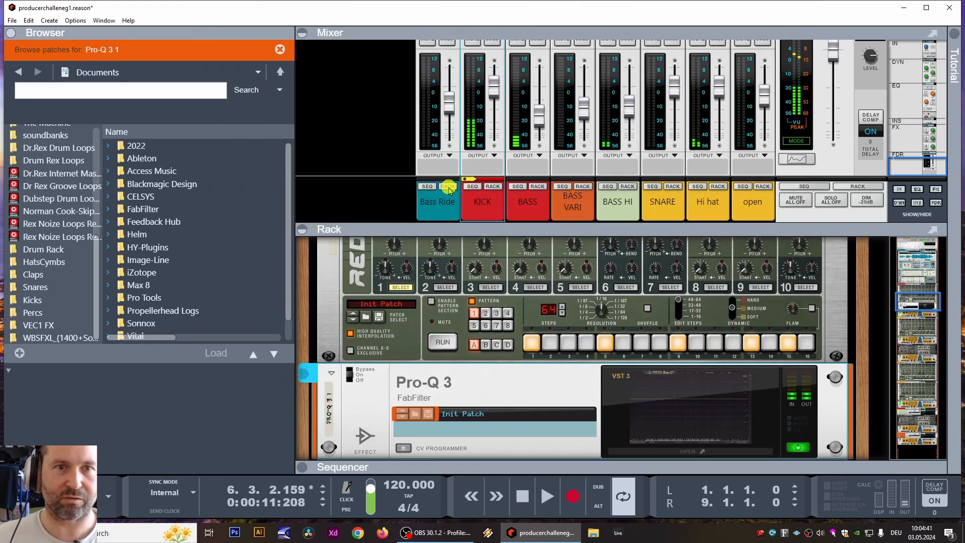
# - Audition notes for the Bass Ride channel over the playing song with the On-screen Piano Keys, and enlarge the sequencer area
pyautogui.click(450, 204)
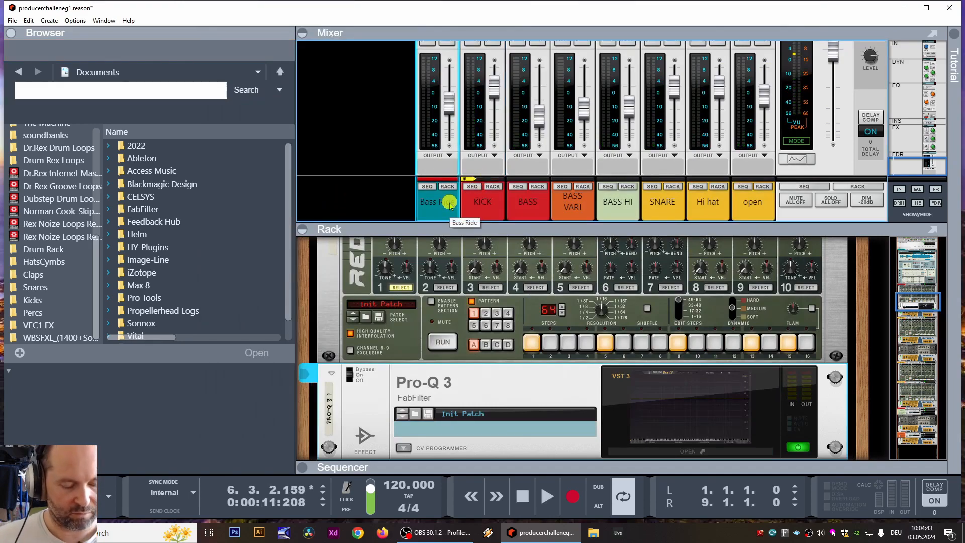
pyautogui.press('F4')
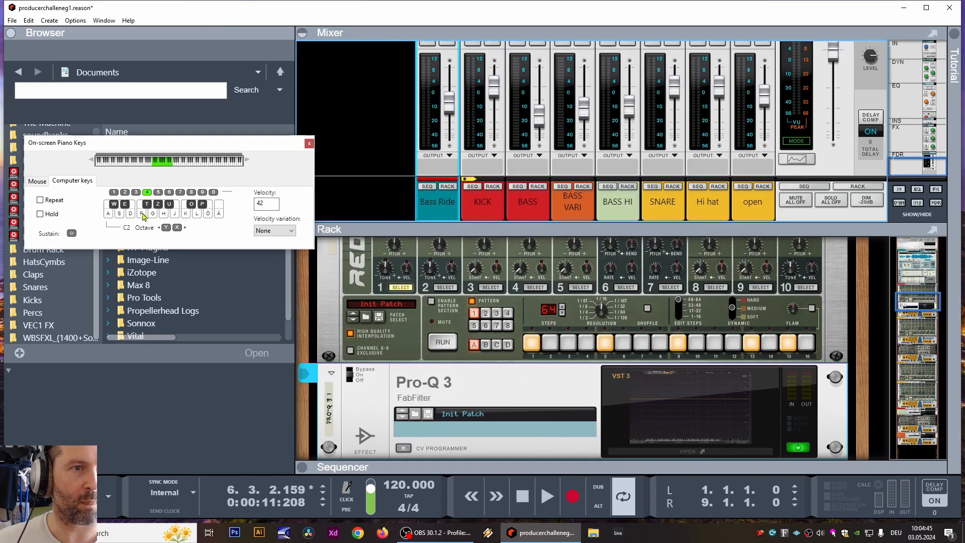
pyautogui.press('space')
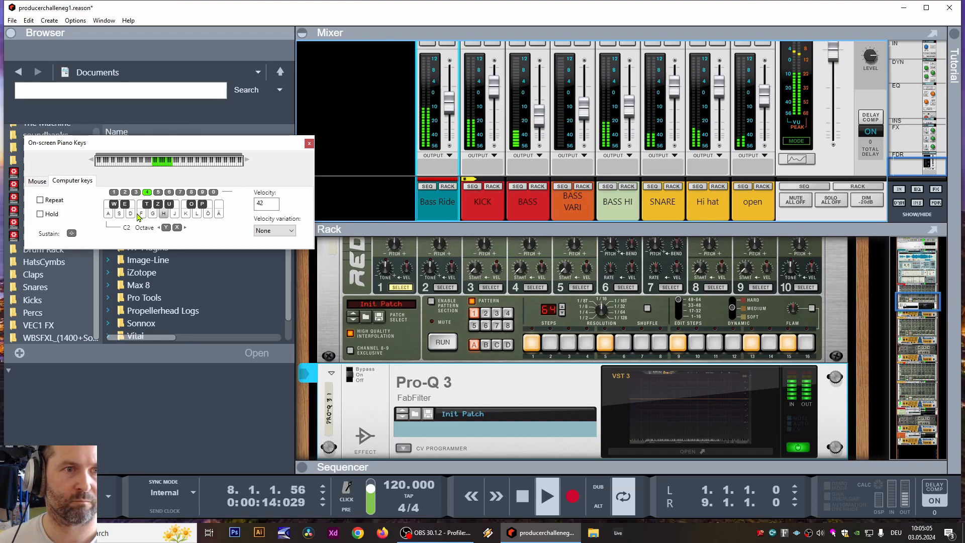
pyautogui.click(524, 498)
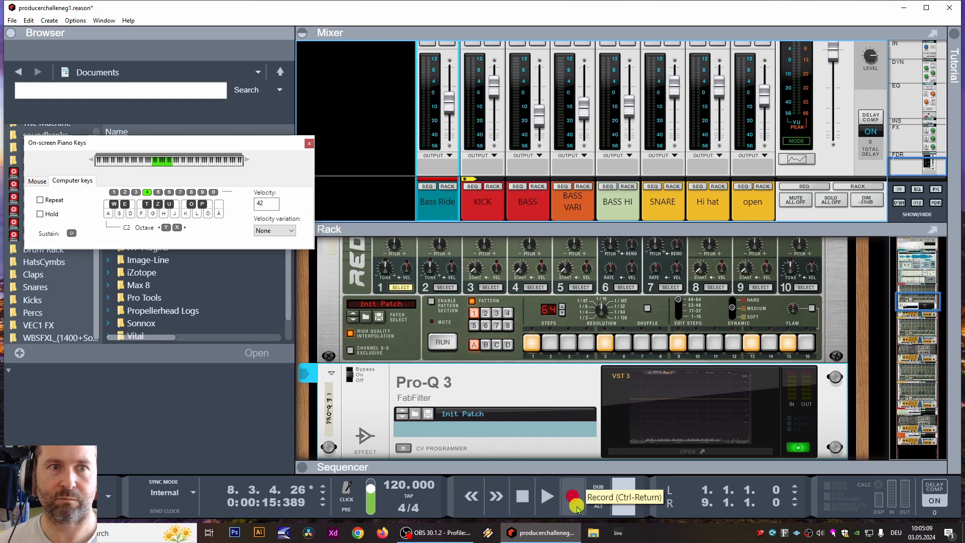
pyautogui.moveTo(553, 468); pyautogui.dragTo(561, 65)
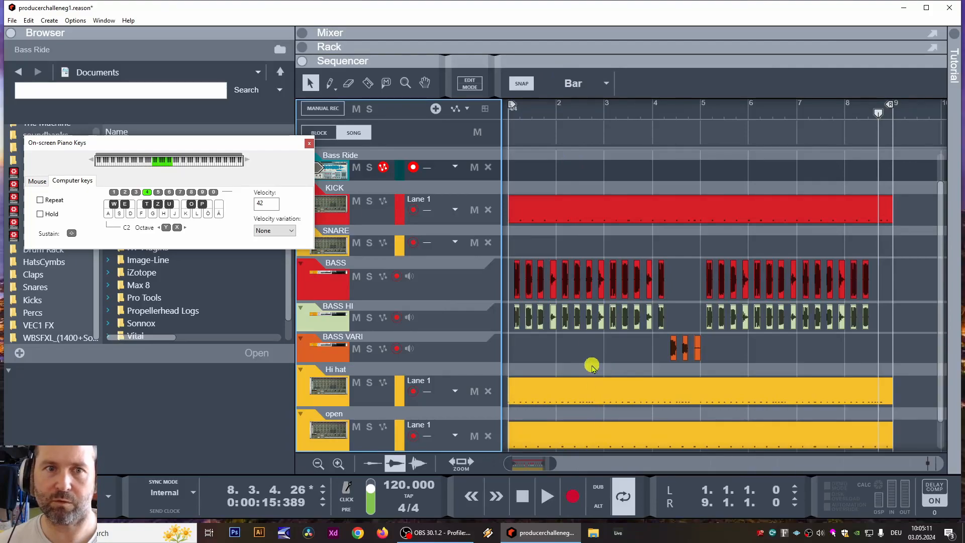
# - Try recording a bass line on the Bass Ride track from the song start, and delete the take
pyautogui.click(530, 497)
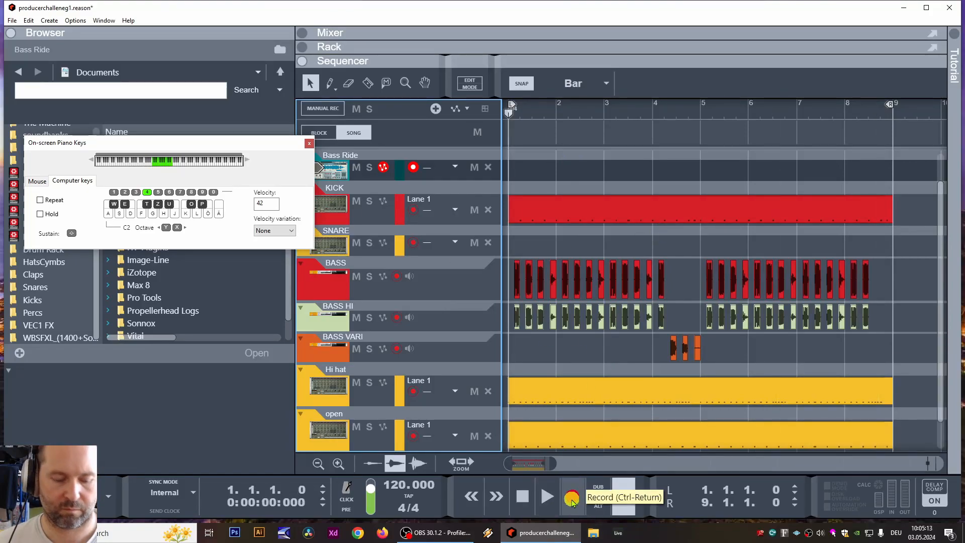
pyautogui.click(569, 499)
pyautogui.press('k')
pyautogui.press('h')
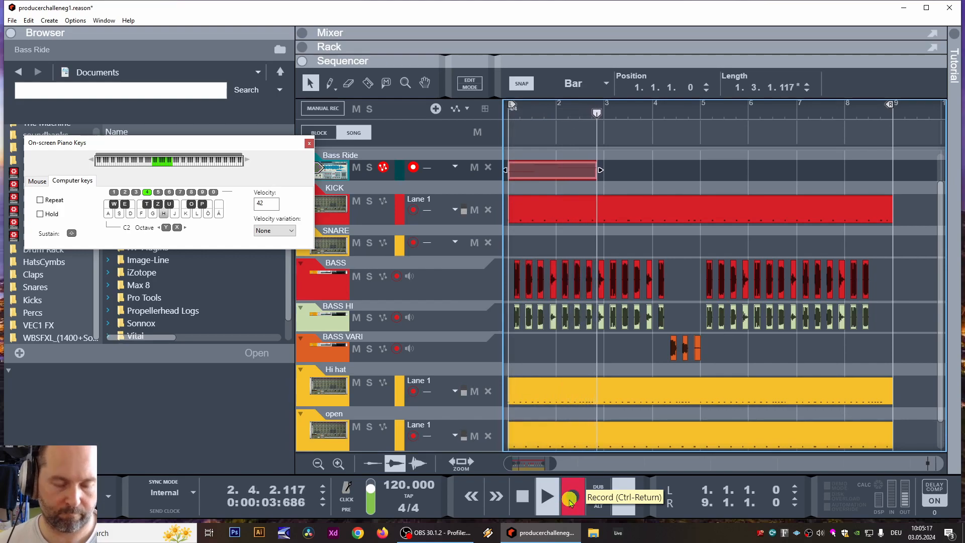
pyautogui.press('f')
pyautogui.press('k')
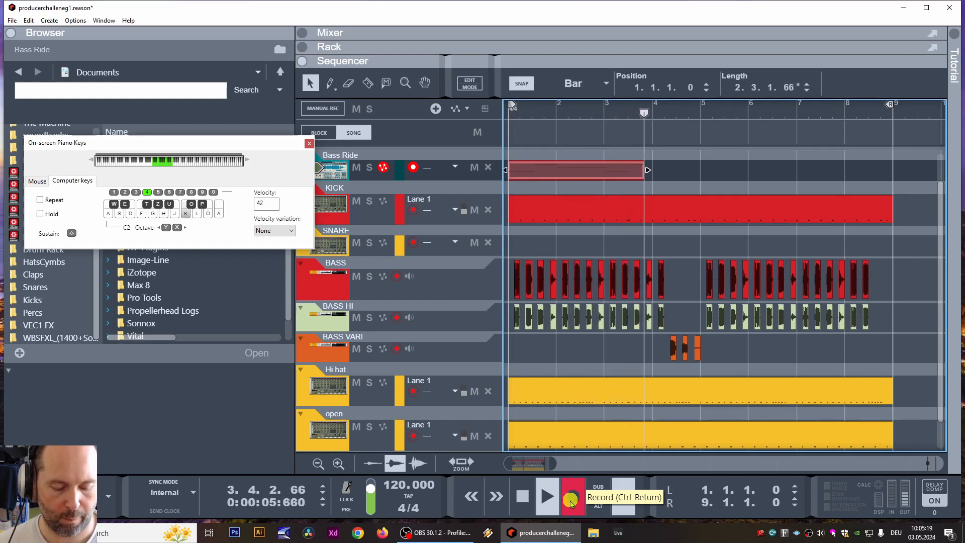
pyautogui.press('h')
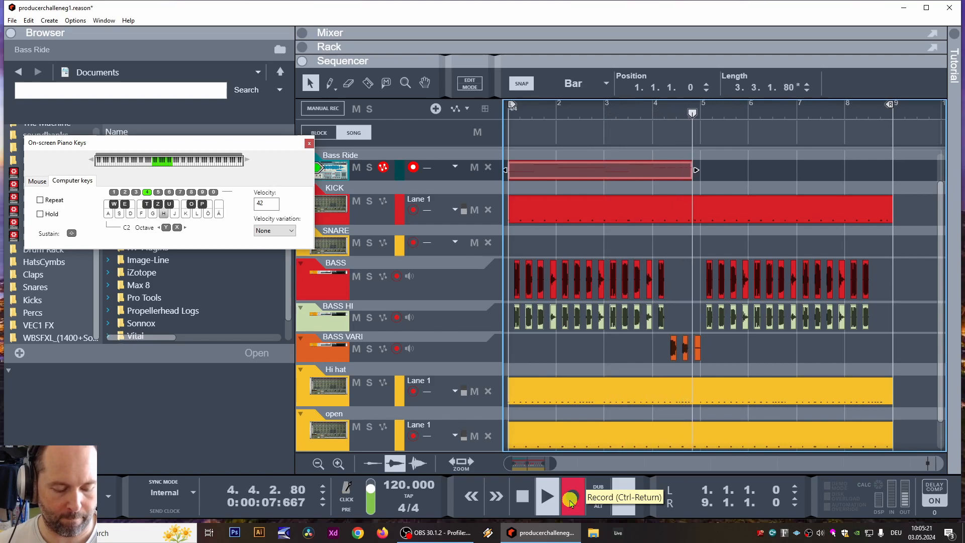
pyautogui.press('f')
pyautogui.press('k')
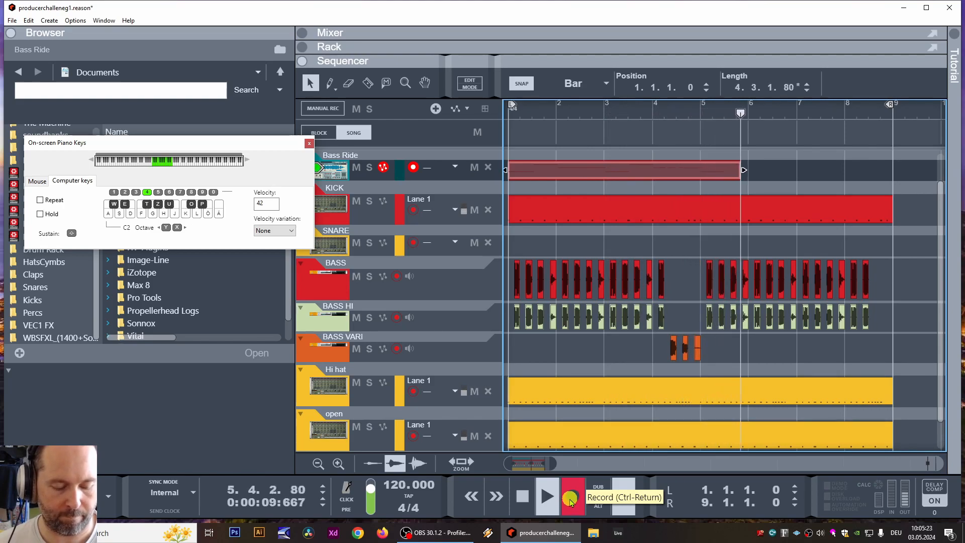
pyautogui.press('g')
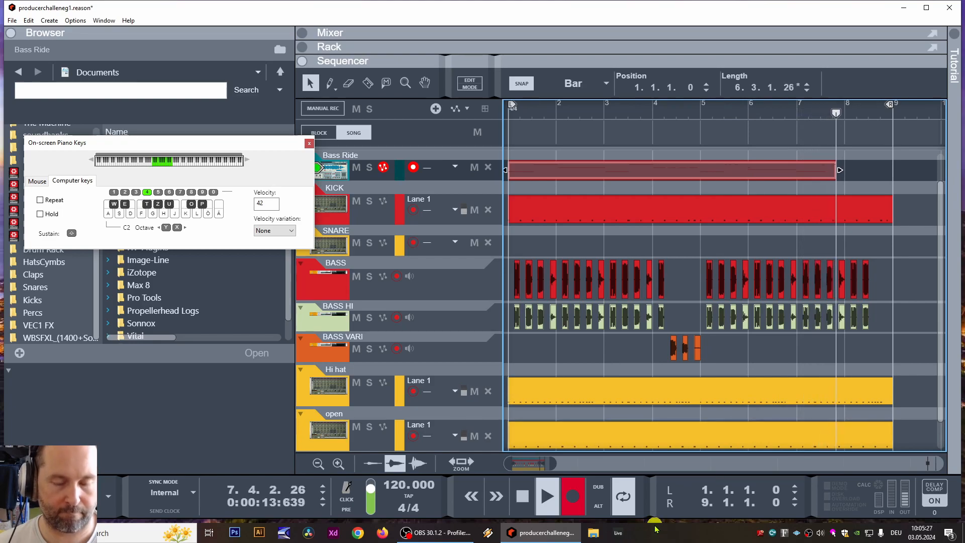
pyautogui.click(537, 486)
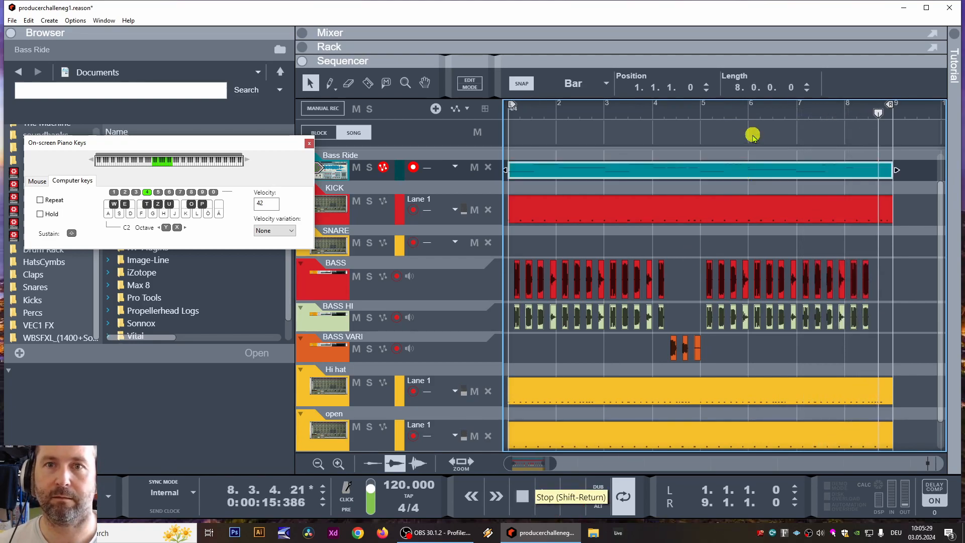
pyautogui.rightClick(689, 173)
pyautogui.click(732, 217)
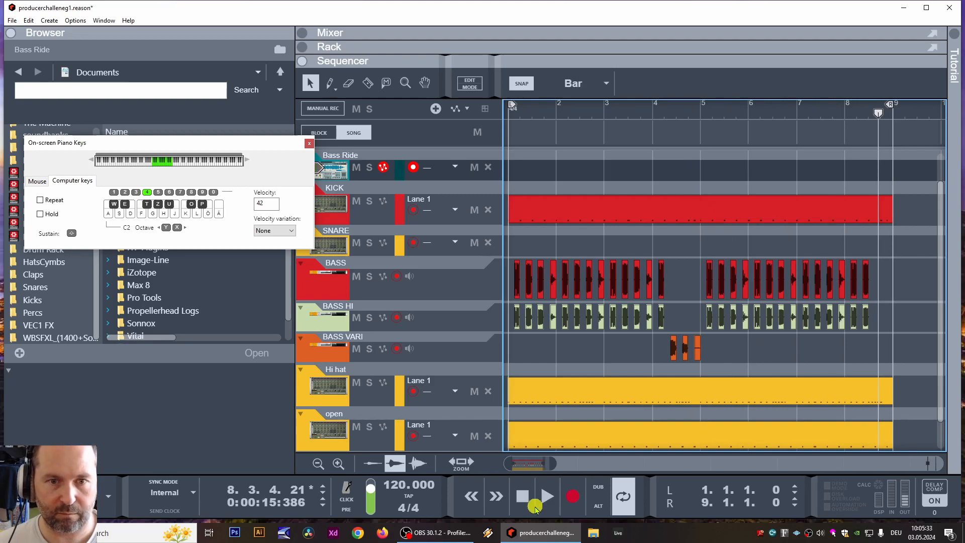
# - Record a new eight-bar bass line on the Bass Ride track from the song start, playing the notes F2, C3 and A2
pyautogui.click(522, 496)
pyautogui.click(572, 497)
pyautogui.press('k')
pyautogui.press('h')
pyautogui.press('f')
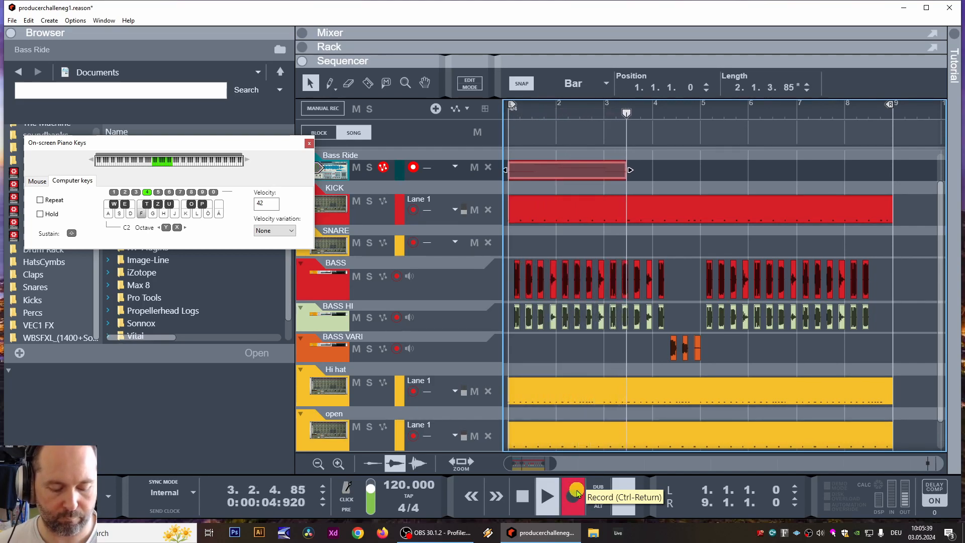
pyautogui.press('h')
pyautogui.press('h')
pyautogui.press('f')
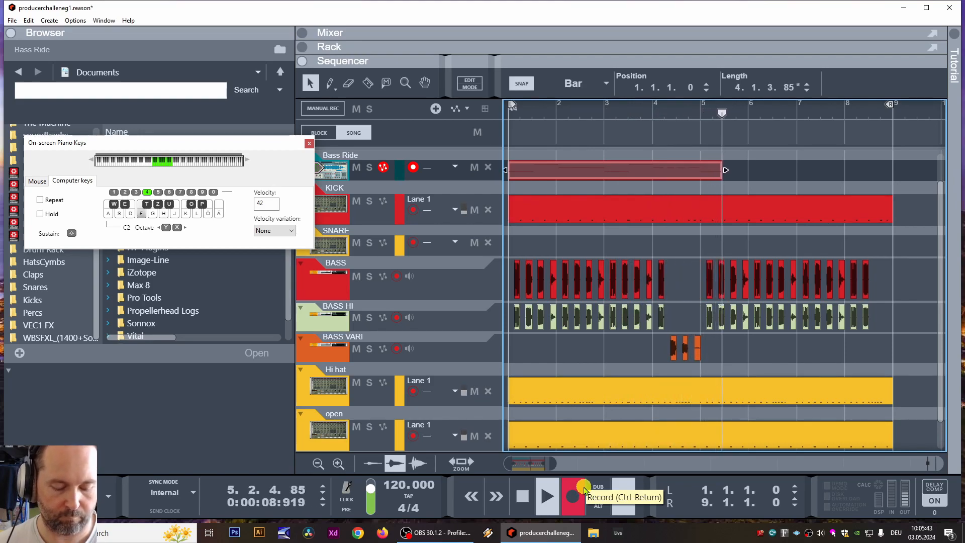
pyautogui.press('h')
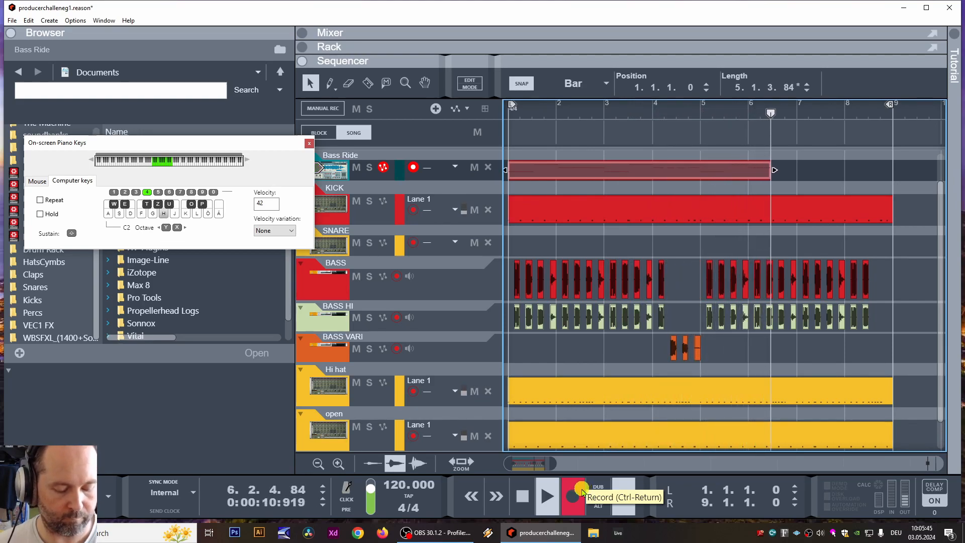
pyautogui.press('f')
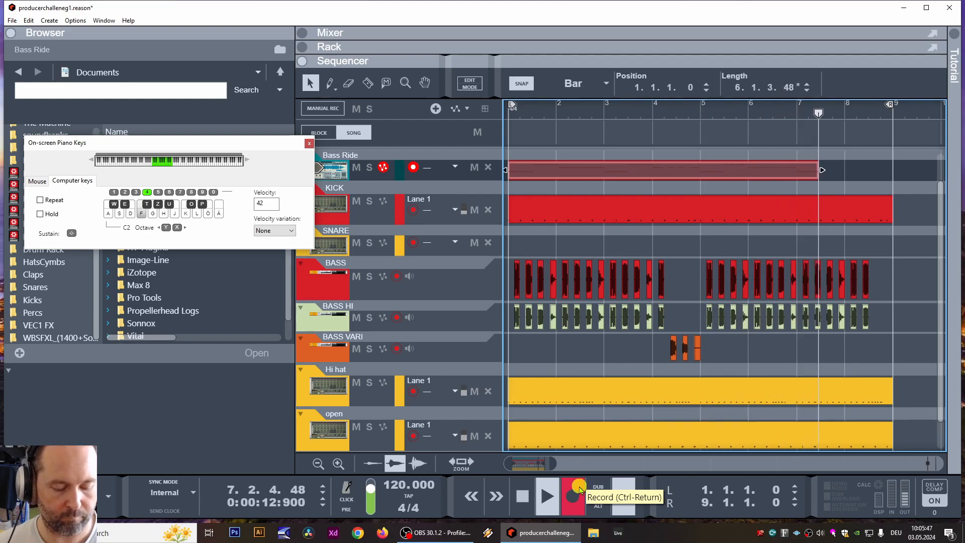
pyautogui.press('h')
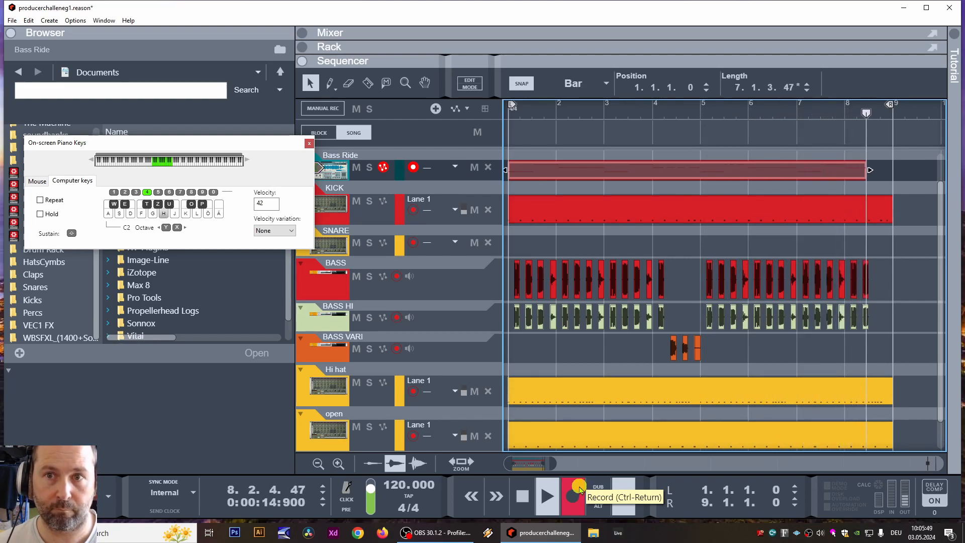
pyautogui.click(577, 493)
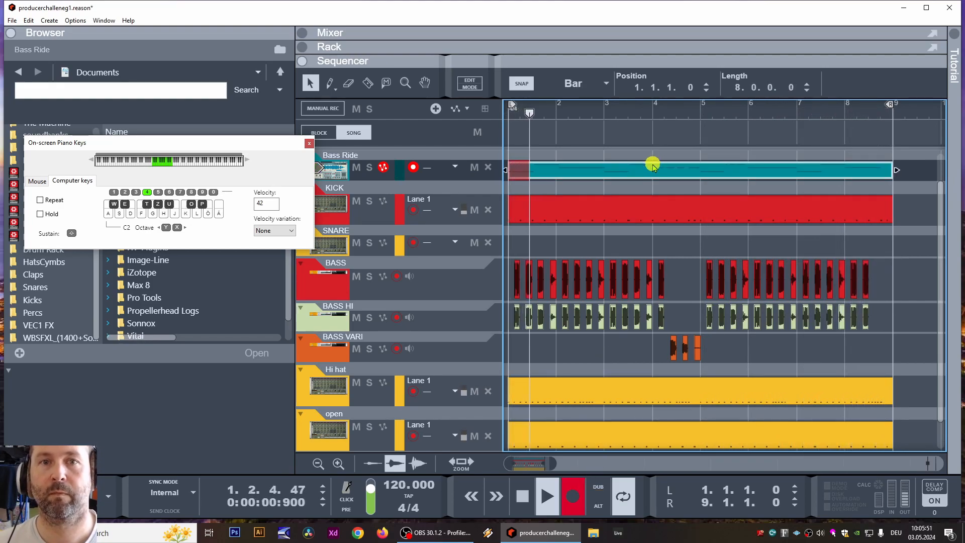
# - Open the recorded Bass Ride clip for note editing and quantize its notes
pyautogui.doubleClick(581, 170)
pyautogui.rightClick(654, 324)
pyautogui.click(694, 305)
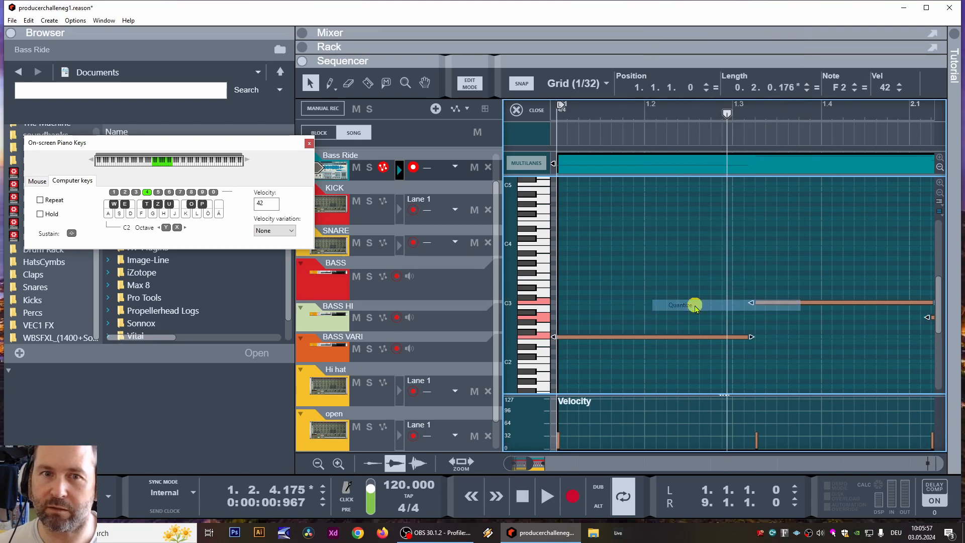
pyautogui.click(717, 308)
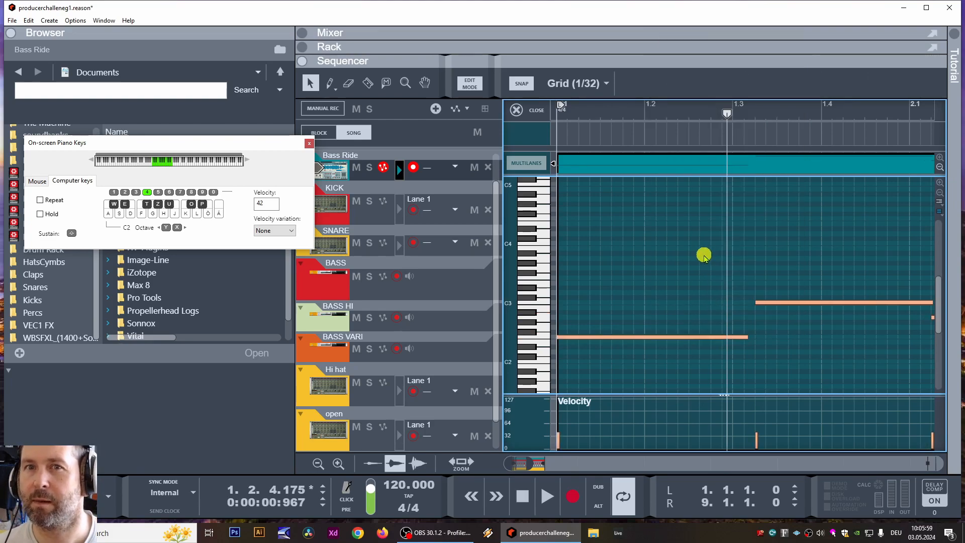
# - Set the snap value to 1/8, shorten the first F2 note to end near 1.3, and return the playhead to the start
pyautogui.moveTo(620, 371); pyautogui.dragTo(627, 309)
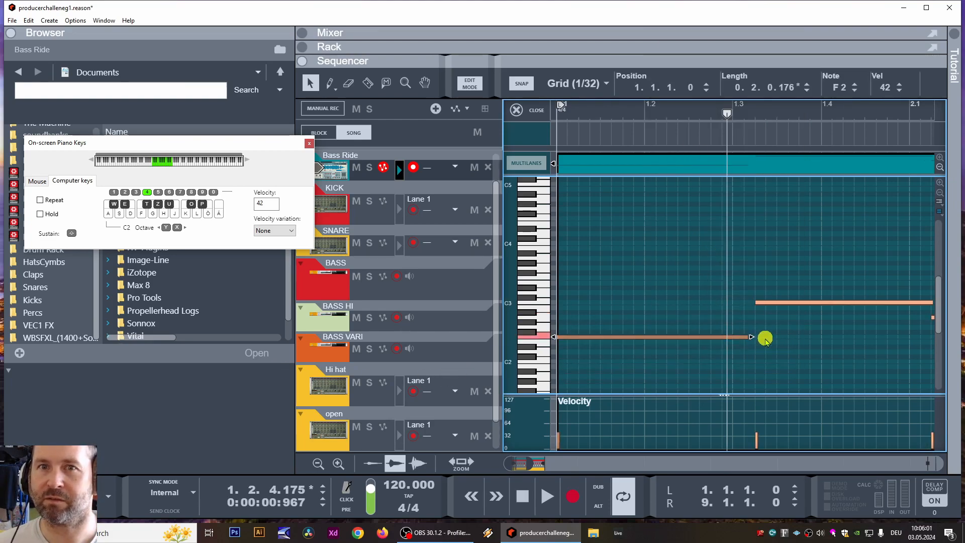
pyautogui.click(588, 82)
pyautogui.click(572, 141)
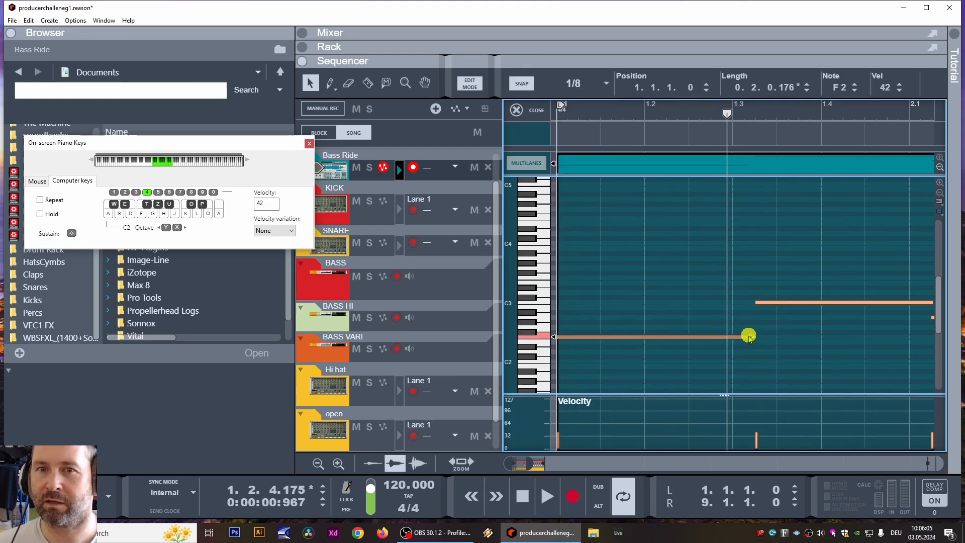
pyautogui.moveTo(725, 116); pyautogui.dragTo(282, 108)
# - Move the first C3 note in the Bass Ride clip to position 1.3.1.0 and play the line briefly
pyautogui.click(809, 303)
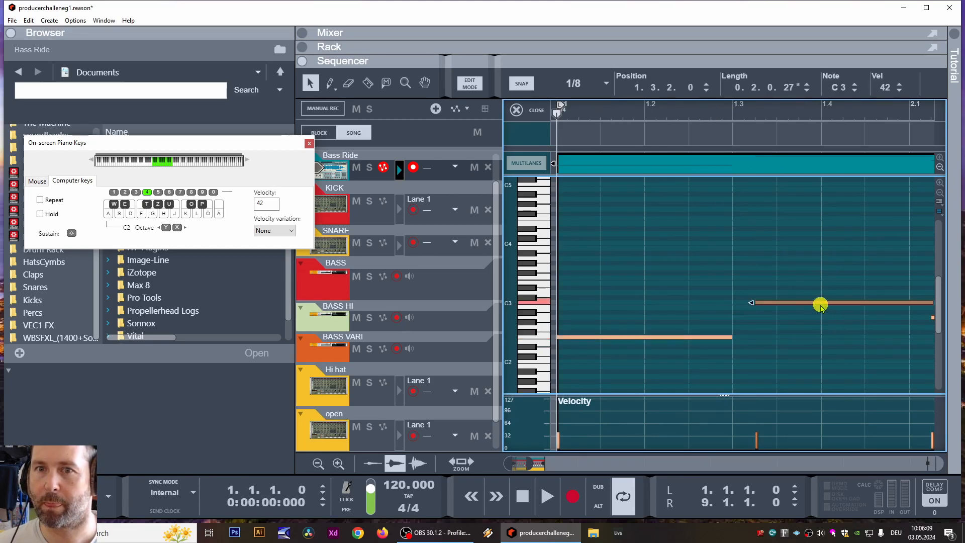
pyautogui.moveTo(530, 463); pyautogui.dragTo(566, 462)
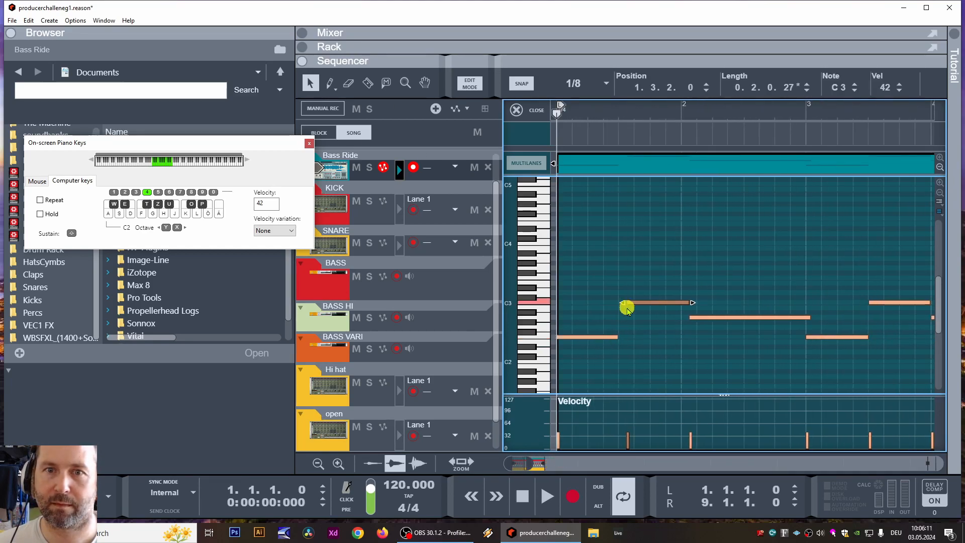
pyautogui.press('space')
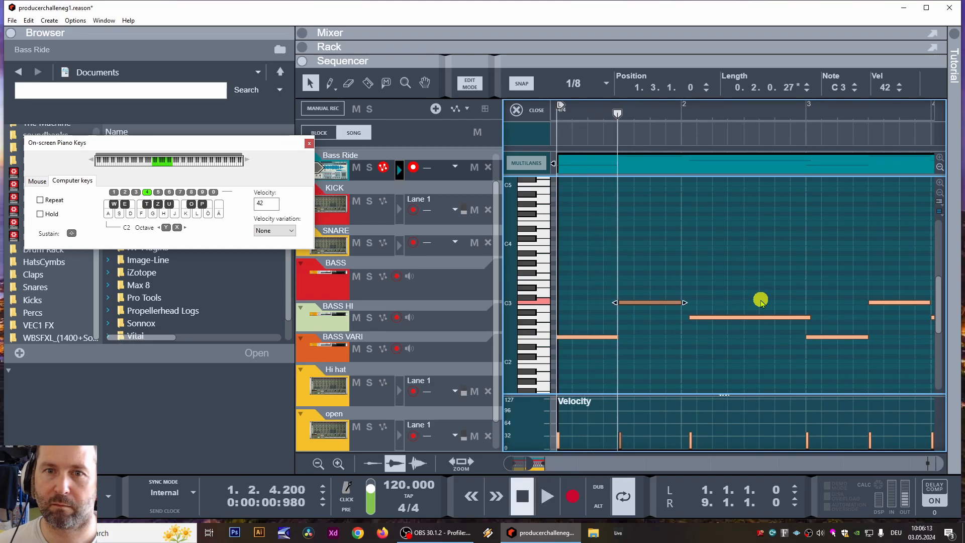
# - Move the first A2 note in the Bass Ride clip to the start of bar 2 and play the line briefly
pyautogui.click(719, 317)
pyautogui.press('space')
pyautogui.press('space')
pyautogui.moveTo(863, 221); pyautogui.dragTo(892, 250)
pyautogui.moveTo(831, 264); pyautogui.dragTo(852, 242)
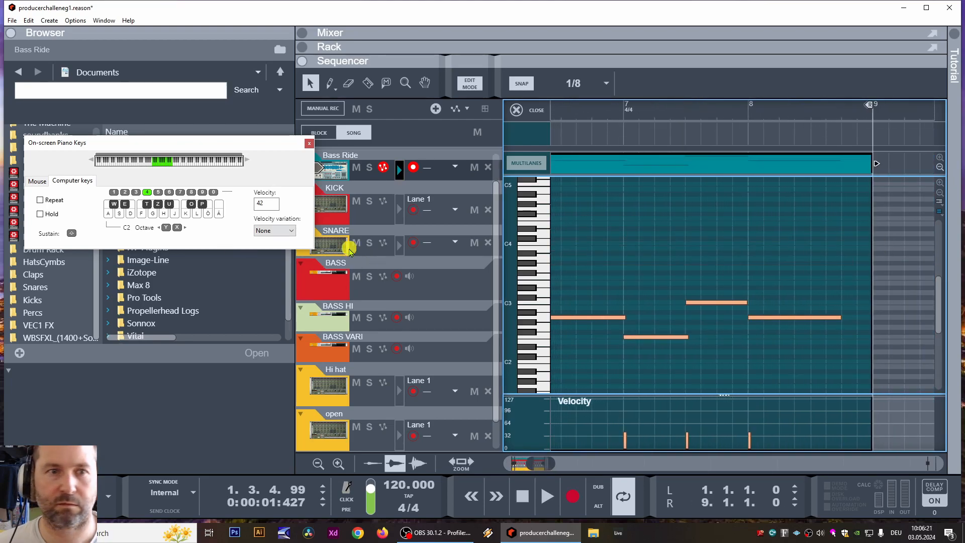
# - Hide the browser and the On-screen Piano Keys window, and play the bass line from the song start
pyautogui.click(293, 276)
pyautogui.click(294, 276)
pyautogui.press('space')
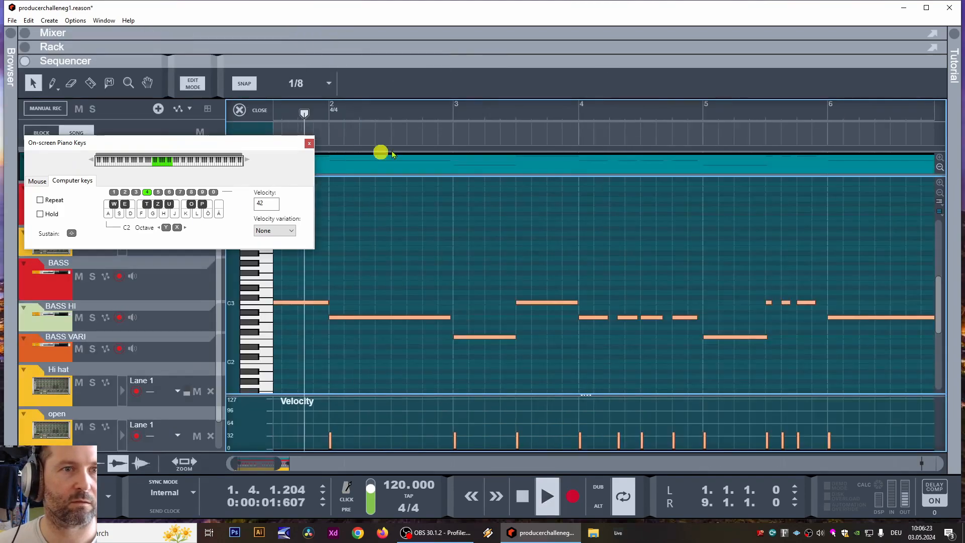
pyautogui.click(309, 143)
pyautogui.press('space')
pyautogui.click(517, 492)
pyautogui.click(517, 492)
pyautogui.press('space')
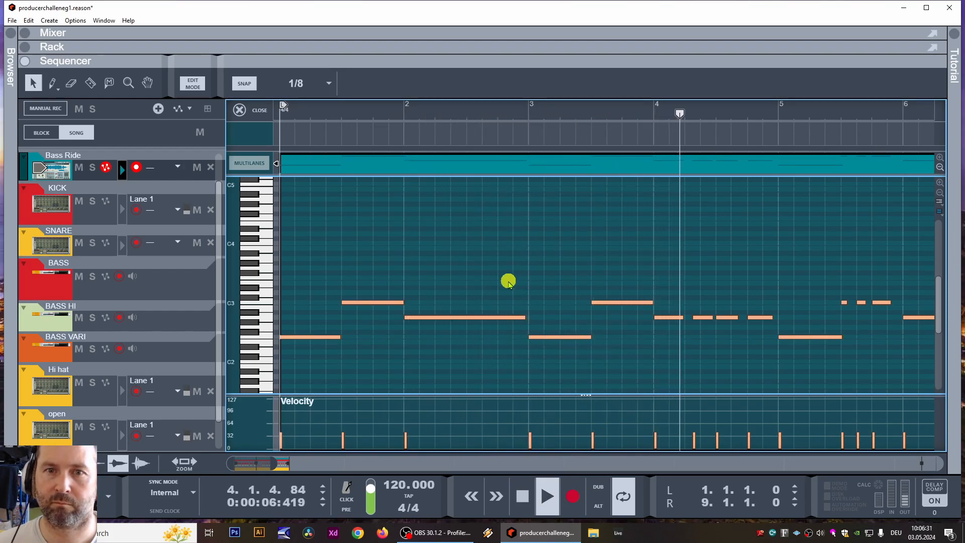
pyautogui.press('space')
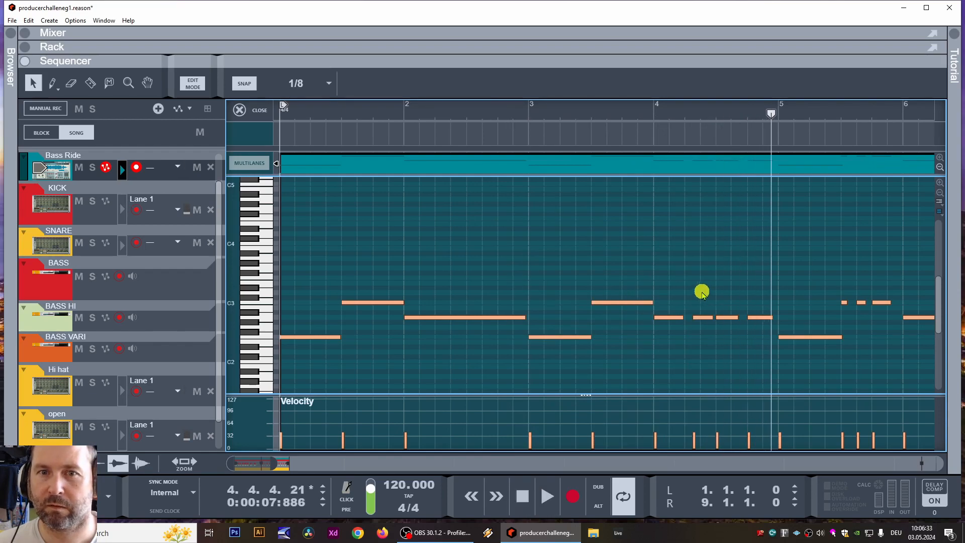
# - Set the snap value to 1/16, move the second A2 note in bar 4 to position 4.2.1.0, and play that passage
pyautogui.click(701, 317)
pyautogui.click(323, 90)
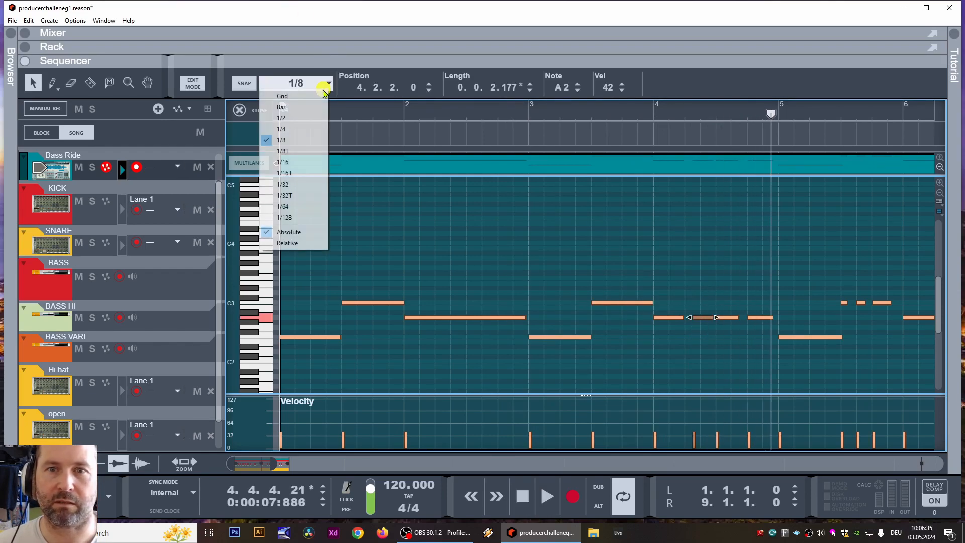
pyautogui.click(301, 161)
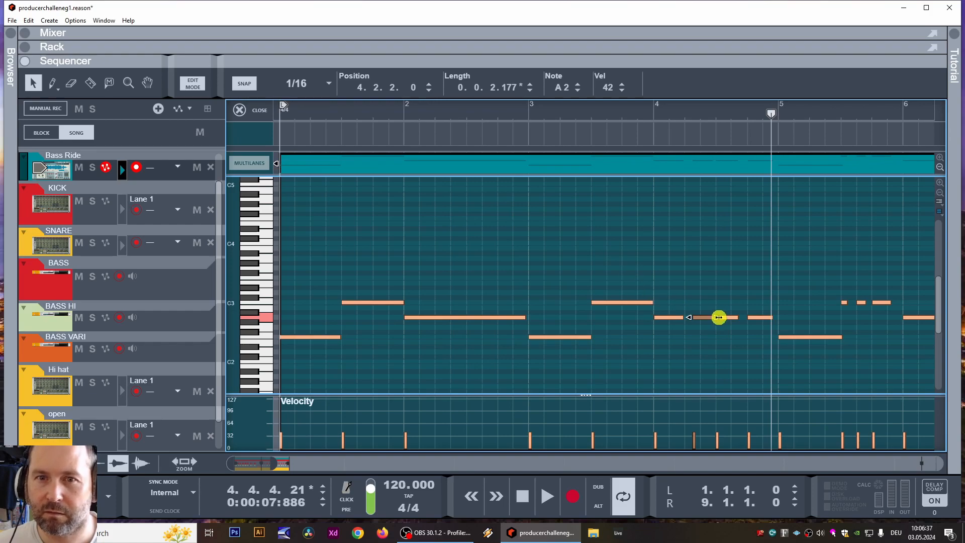
pyautogui.click(608, 107)
pyautogui.press('space')
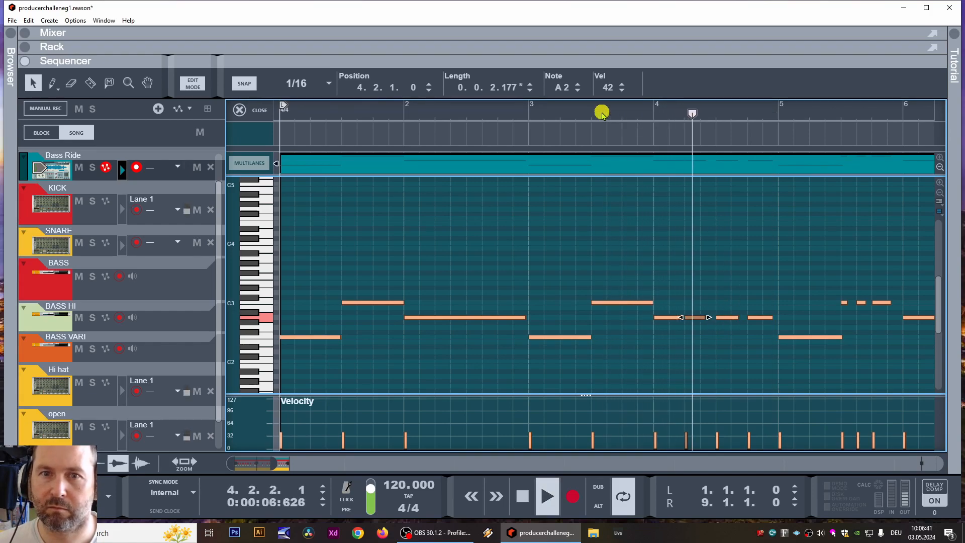
pyautogui.press('space')
pyautogui.click(576, 110)
pyautogui.press('space')
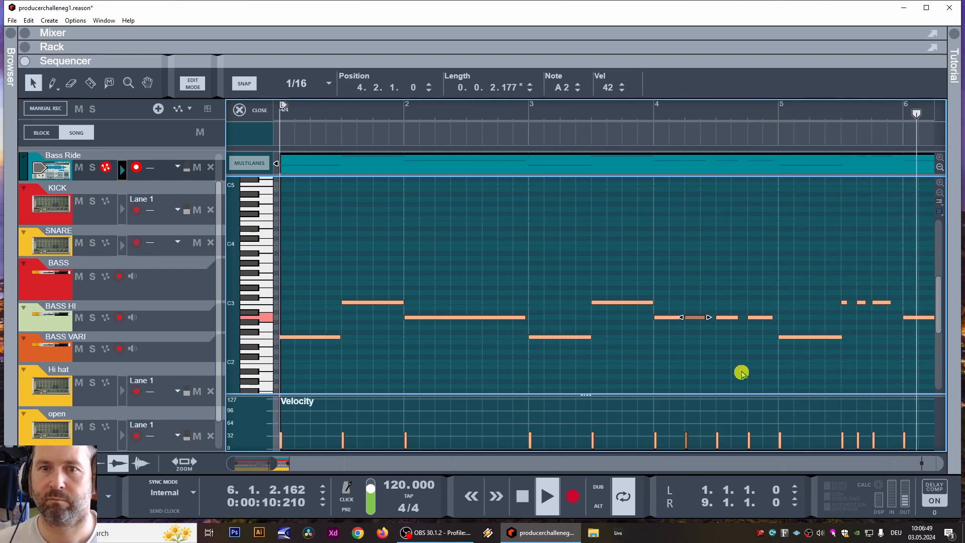
pyautogui.press('space')
# - Replace the A2 notes in bar 4 with a copy of bar 5's three short C3 notes, placed on A2 at 4.1.1.0
pyautogui.moveTo(395, 250); pyautogui.dragTo(166, 239)
pyautogui.moveTo(571, 309); pyautogui.dragTo(562, 307)
pyautogui.moveTo(493, 298); pyautogui.dragTo(400, 333)
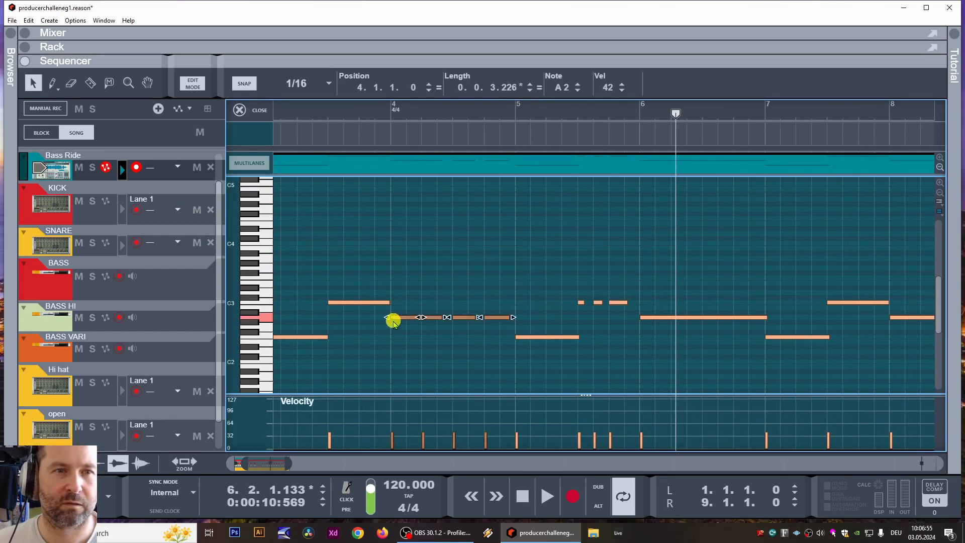
pyautogui.press('Delete')
pyautogui.moveTo(643, 286); pyautogui.dragTo(395, 320)
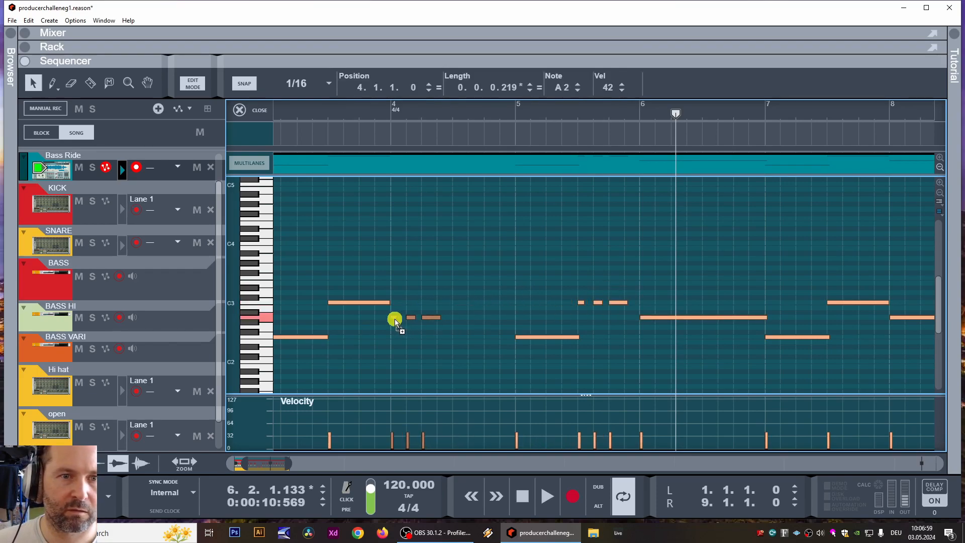
pyautogui.click(295, 103)
pyautogui.press('space')
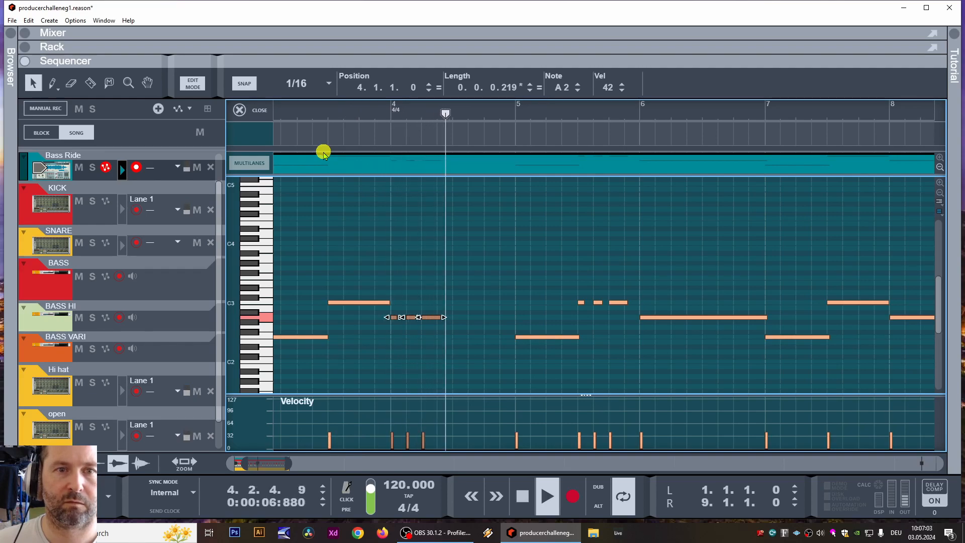
pyautogui.press('space')
# - Duplicate the three short A2 notes to position 4.3.1.0 and play the bass line
pyautogui.moveTo(427, 317); pyautogui.dragTo(484, 322)
pyautogui.click(280, 107)
pyautogui.press('space')
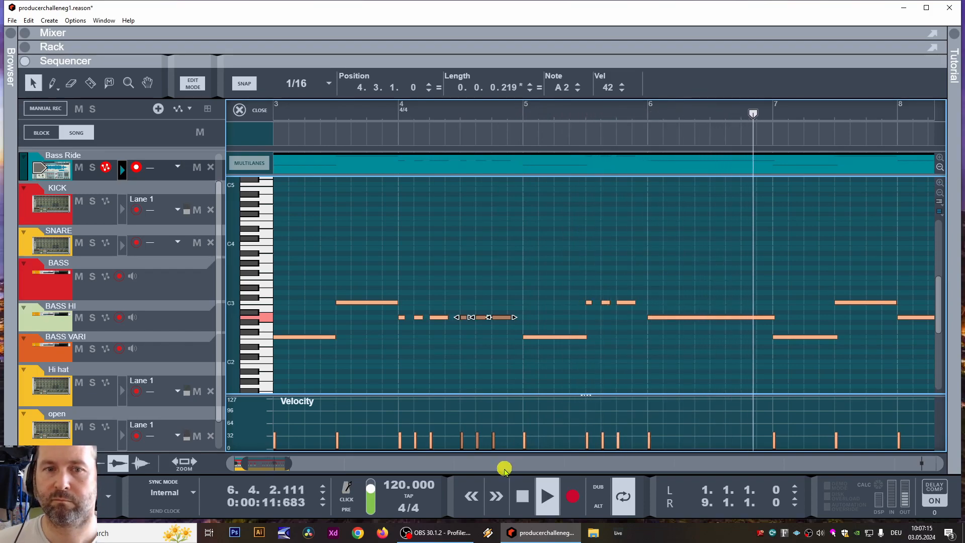
pyautogui.moveTo(288, 461); pyautogui.dragTo(304, 463)
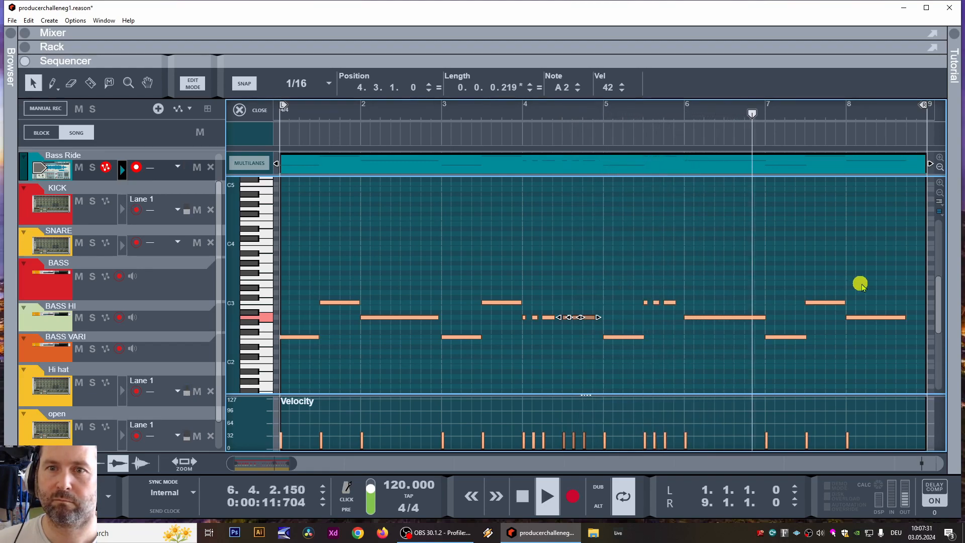
pyautogui.press('space')
# - Replace the long C3 note in bar 7 with a copy of bar 5's three short C3 notes at 7.3.1.0
pyautogui.moveTo(861, 285); pyautogui.dragTo(781, 314)
pyautogui.press('Delete')
pyautogui.moveTo(725, 286); pyautogui.dragTo(834, 305)
pyautogui.press('space')
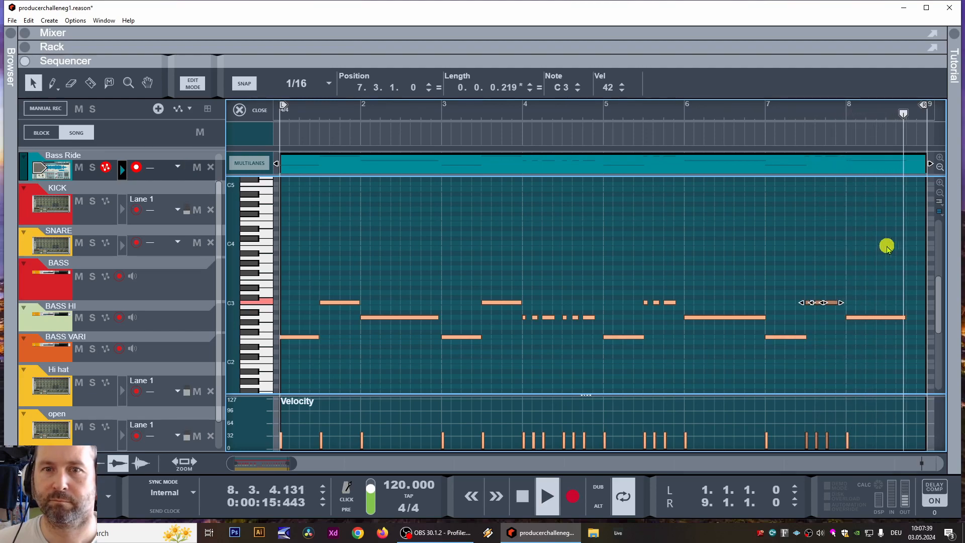
# - Replace the long A2 note in bar 8 with a copy of bar 4's six short A2 notes, and play from the song start
pyautogui.click(872, 317)
pyautogui.press('Delete')
pyautogui.moveTo(519, 321); pyautogui.dragTo(869, 319)
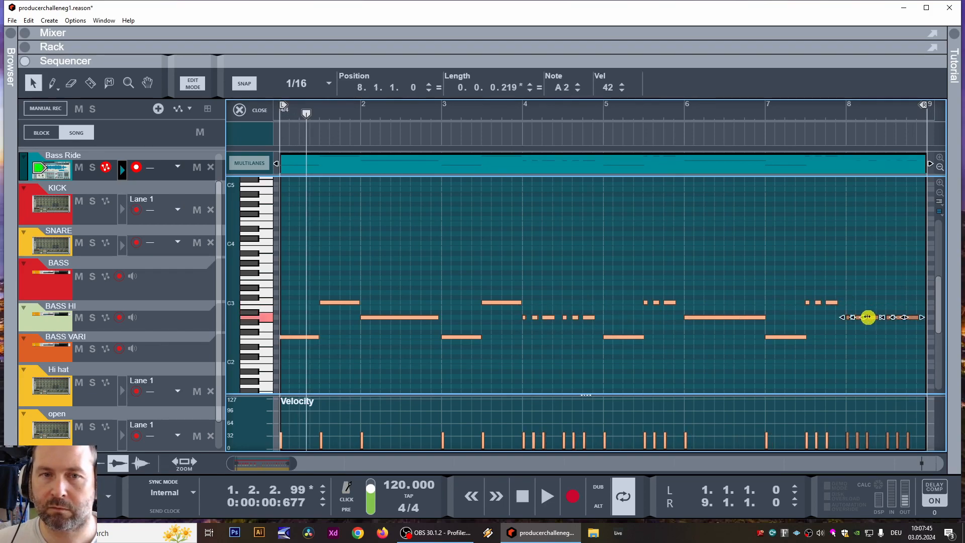
pyautogui.moveTo(325, 112); pyautogui.dragTo(78, 123)
pyautogui.press('space')
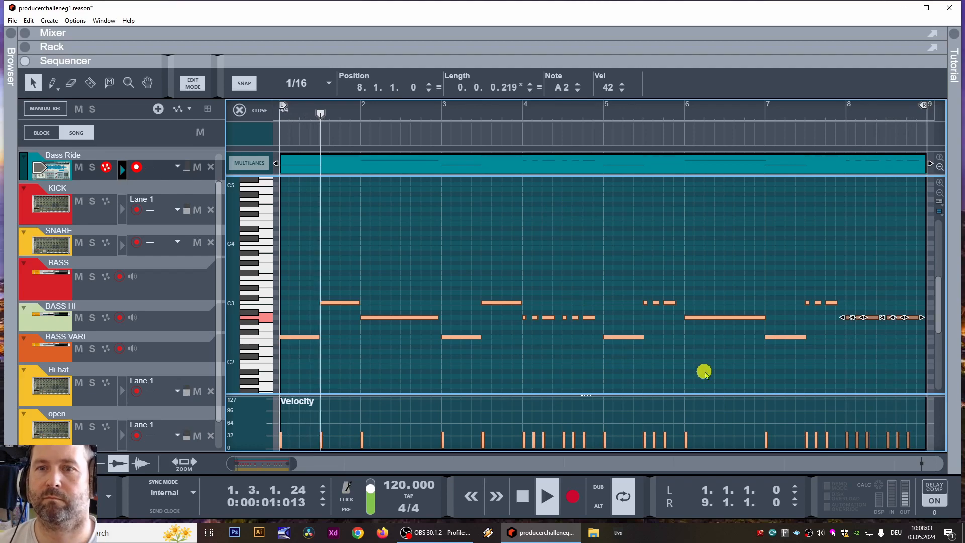
# - Mute the last three A2 notes in bar 8, starting at 8.3.1.0, and play the clip's ending
pyautogui.click(864, 269)
pyautogui.click(889, 317)
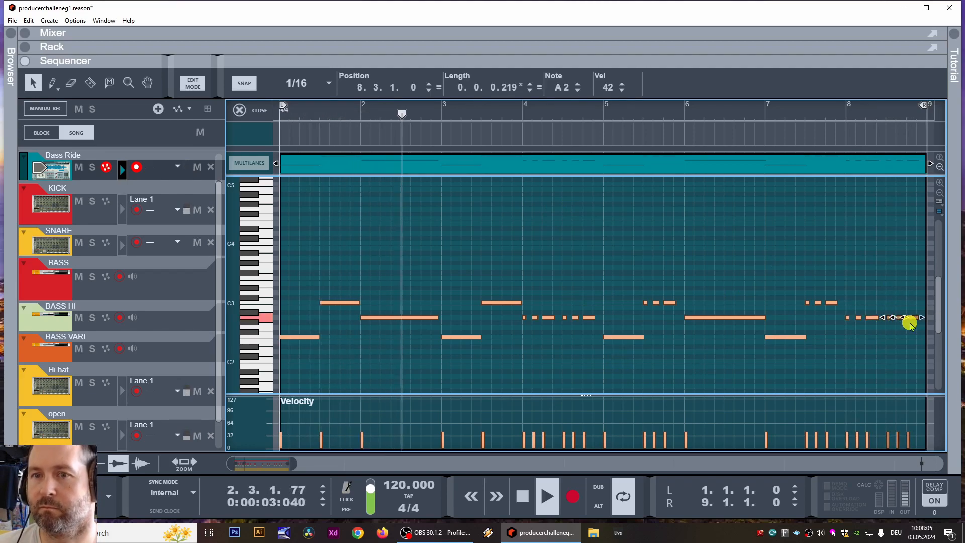
pyautogui.press('space')
pyautogui.rightClick(916, 320)
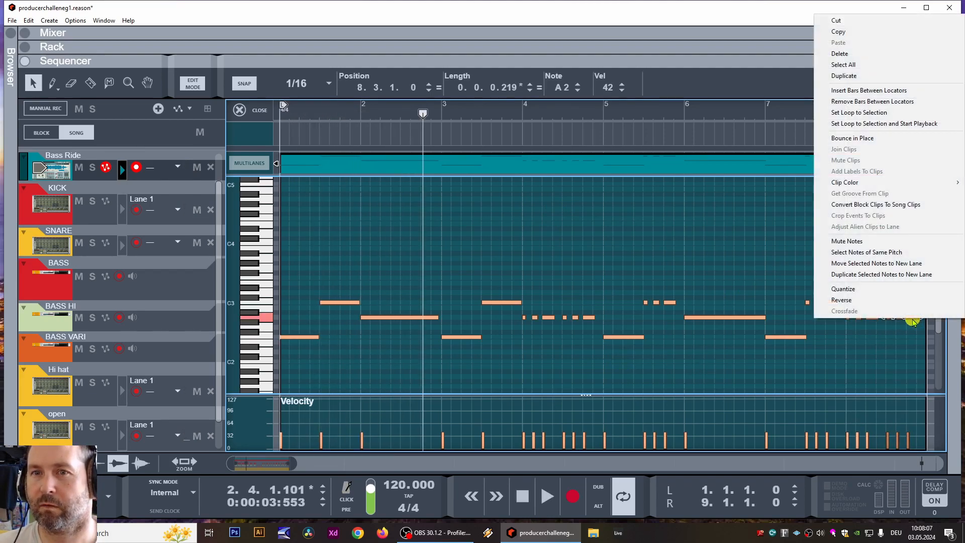
pyautogui.click(829, 241)
pyautogui.click(812, 107)
pyautogui.press('space')
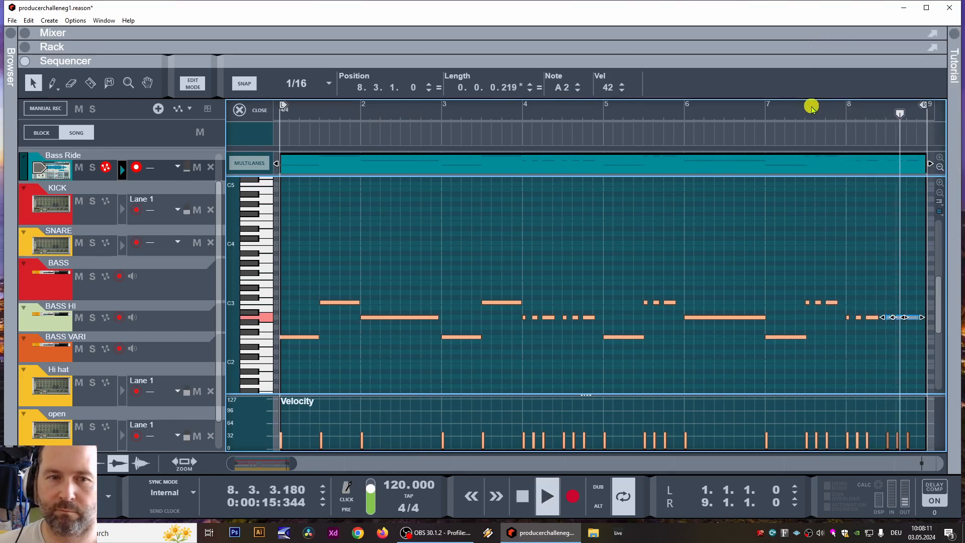
# - Leave note editing, expand the mixer above the sequencer, and save the song
pyautogui.click(192, 83)
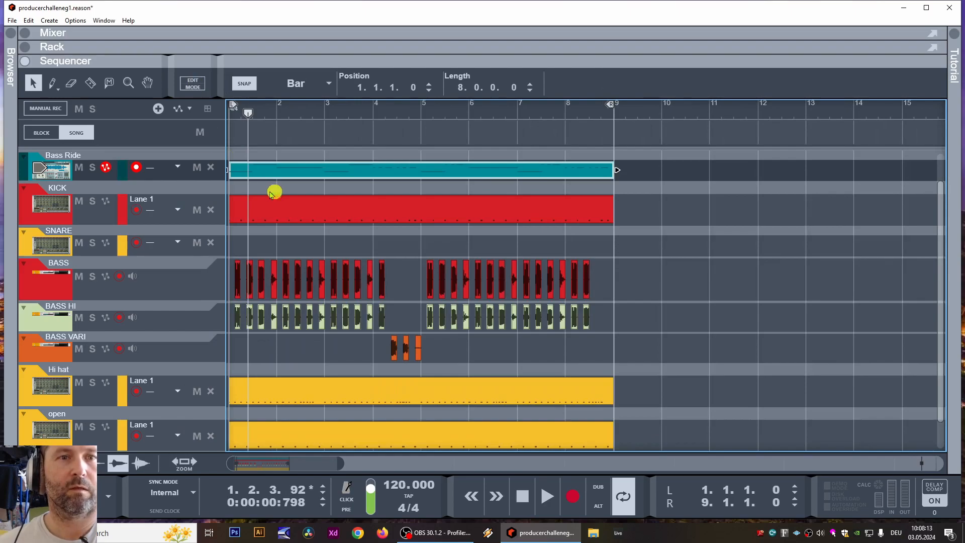
pyautogui.moveTo(194, 53); pyautogui.dragTo(316, 266)
pyautogui.moveTo(265, 60); pyautogui.dragTo(272, 319)
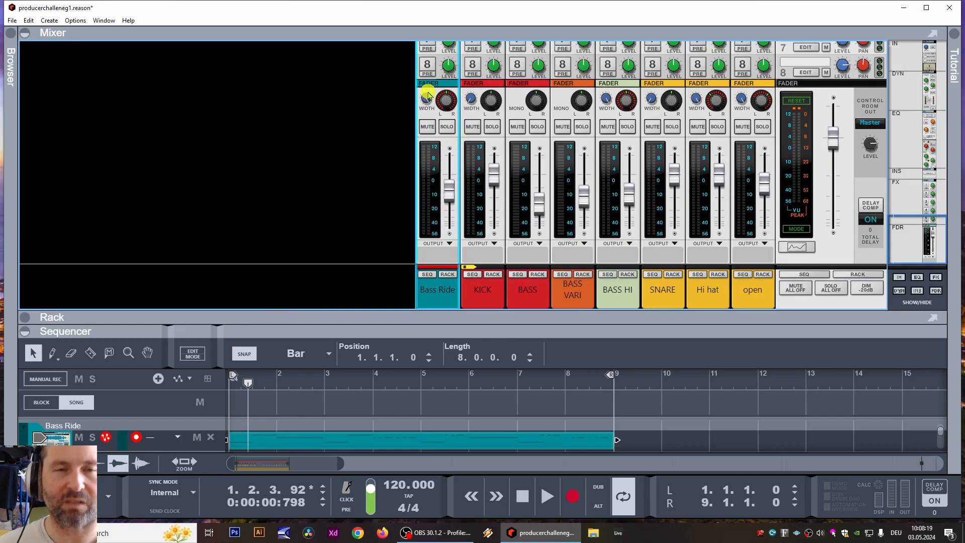
pyautogui.hotkey('ctrl', 's')
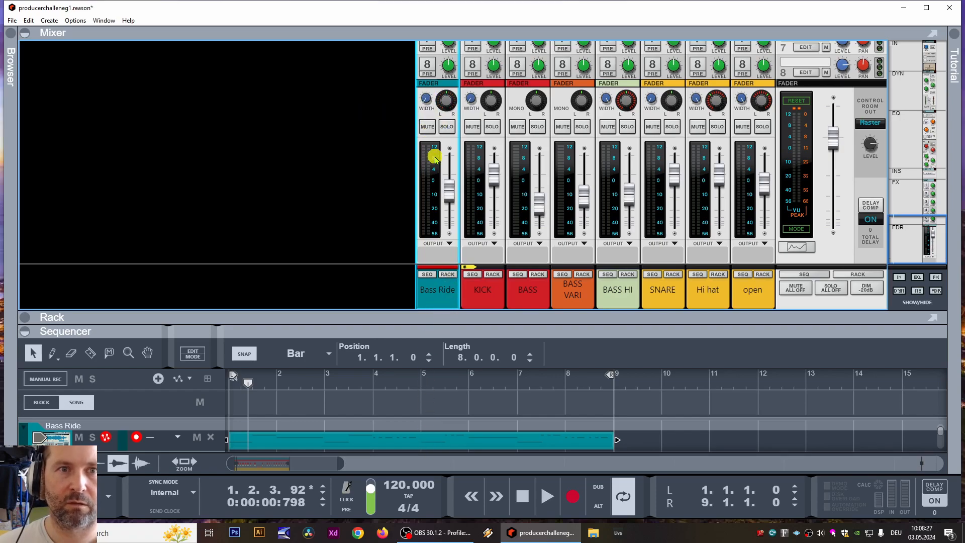
# - In the Bass Ride channel's Spectrum EQ, enable a low-pass filter at about 170 Hz and a high-pass filter at about 74 Hz
pyautogui.scroll(10, 359, 195)
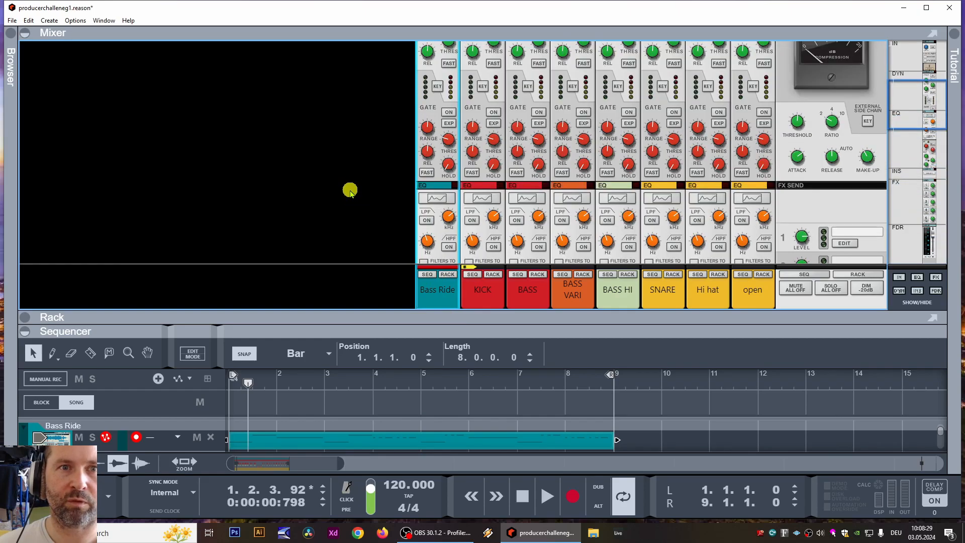
pyautogui.click(444, 203)
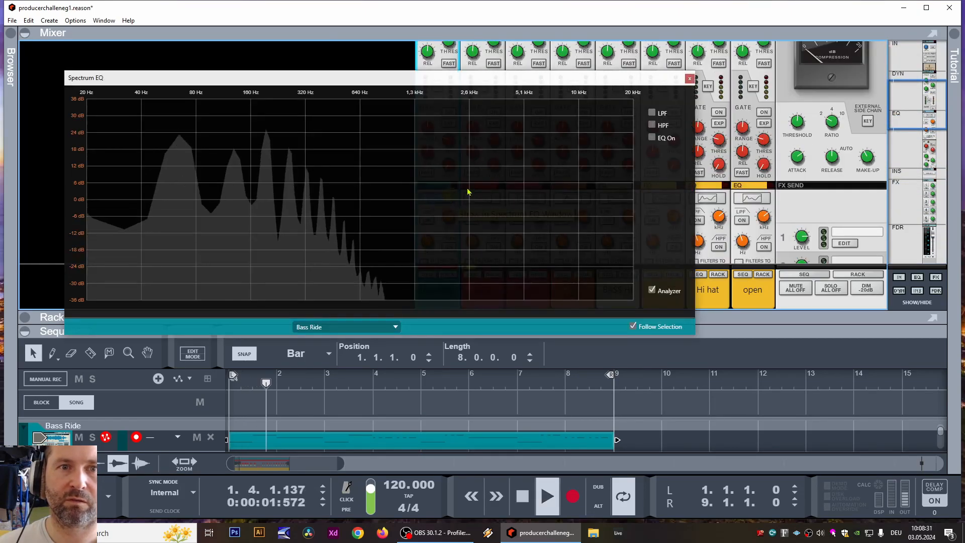
pyautogui.click(652, 113)
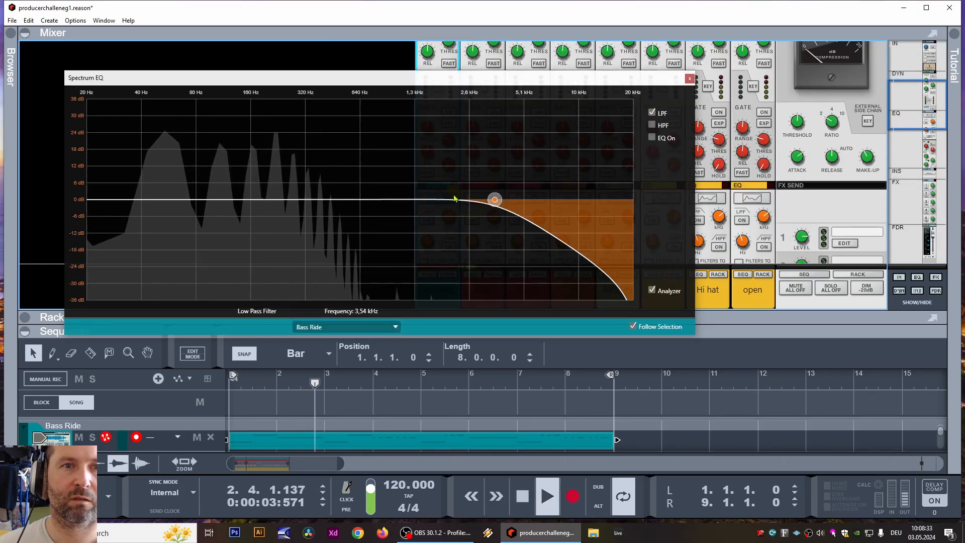
pyautogui.moveTo(493, 200); pyautogui.dragTo(189, 205)
pyautogui.click(652, 125)
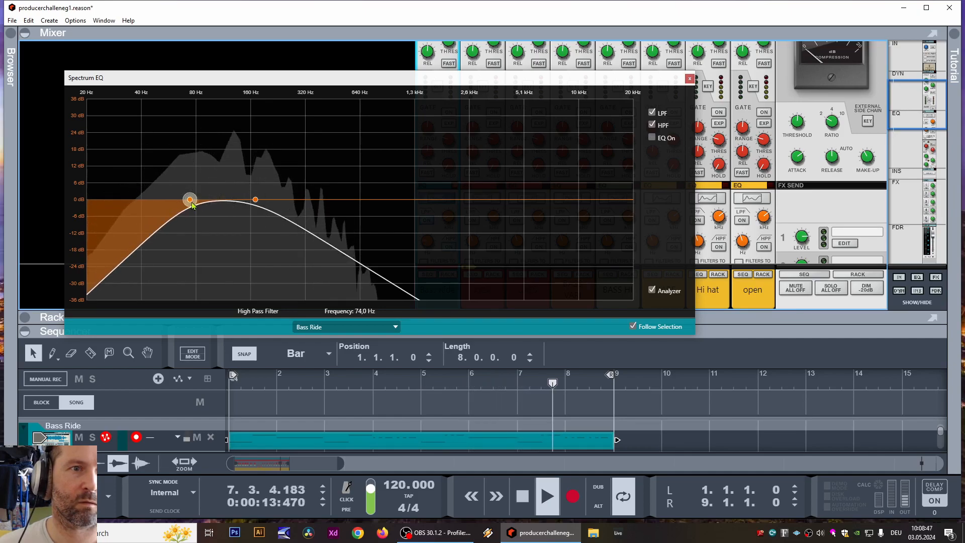
pyautogui.moveTo(192, 202); pyautogui.dragTo(191, 202)
pyautogui.click(689, 79)
pyautogui.press('space')
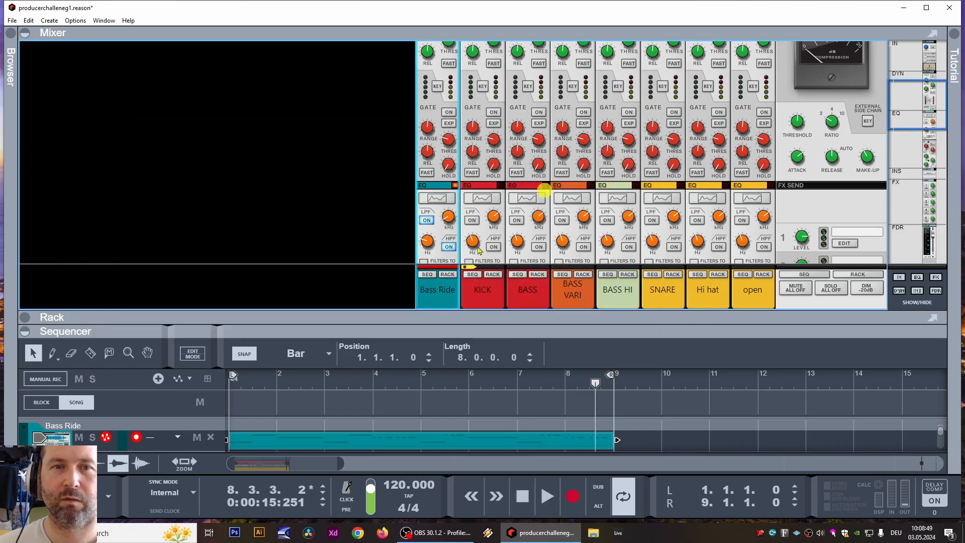
# - Duplicate the Bass Ride channel and track, and set the copy's EQ low-pass to about 20 kHz and high-pass to about 300 Hz
pyautogui.rightClick(436, 288)
pyautogui.click(490, 72)
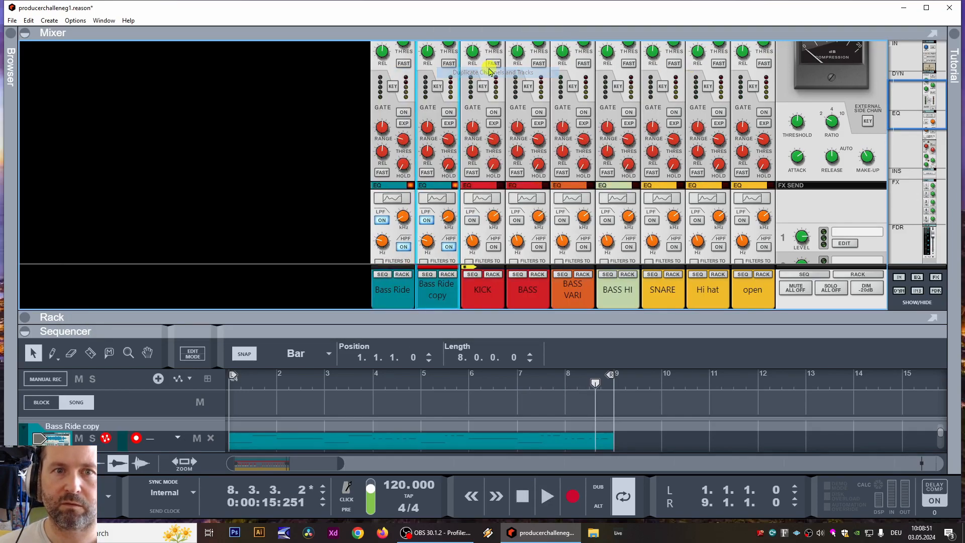
pyautogui.scroll(3, 455, 154)
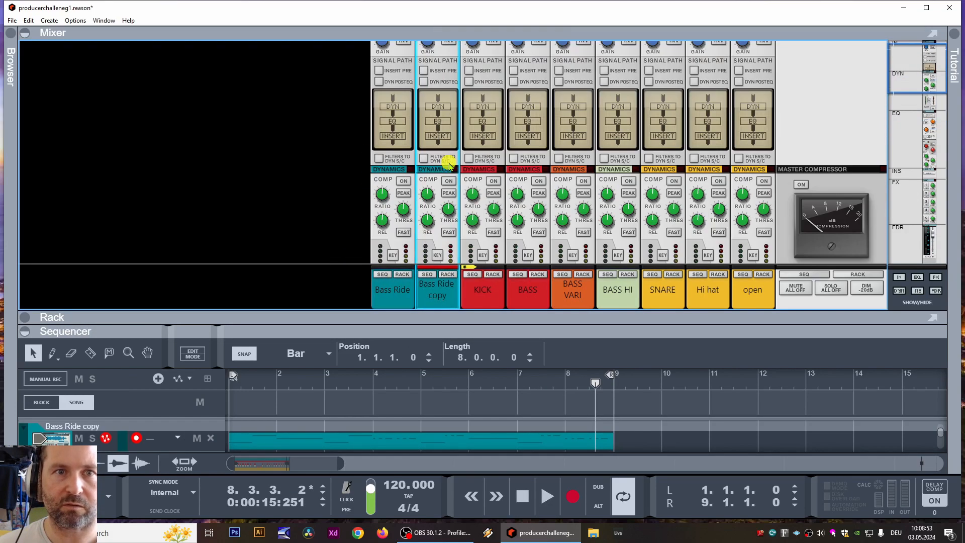
pyautogui.scroll(-5, 442, 150)
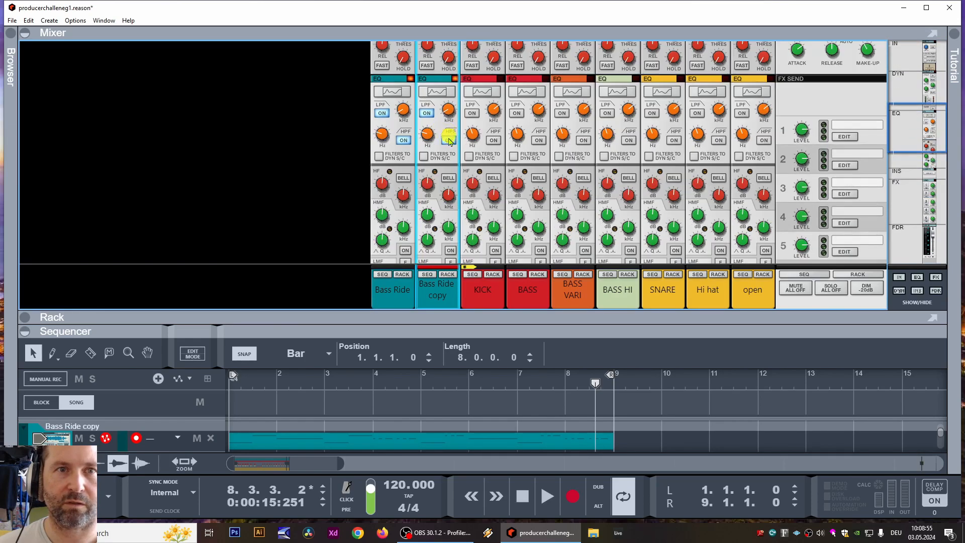
pyautogui.click(429, 141)
pyautogui.press('space')
pyautogui.moveTo(236, 200); pyautogui.dragTo(631, 200)
pyautogui.moveTo(190, 199); pyautogui.dragTo(299, 202)
pyautogui.click(690, 78)
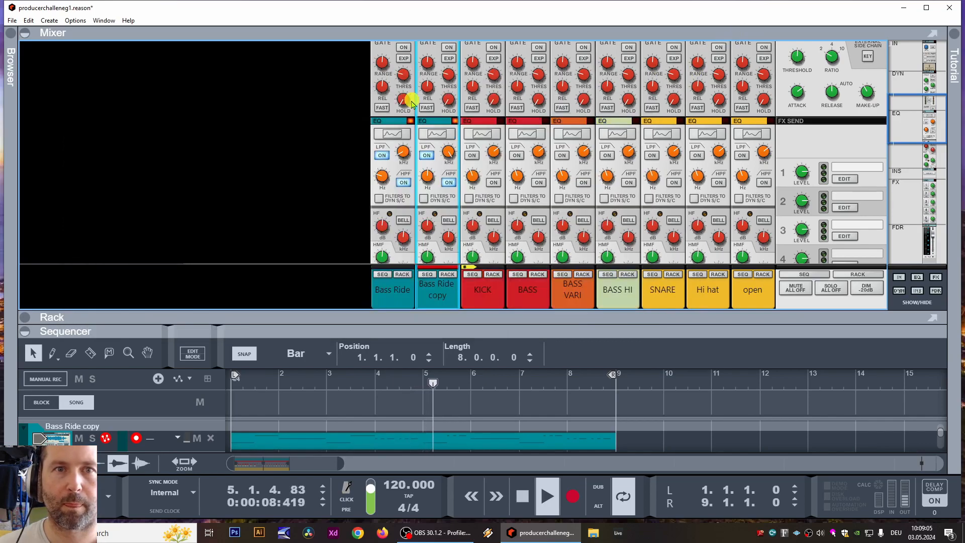
# - Solo the Bass Ride copy, Bass Ride, KICK and BASS channels during playback, and show the copy's Grain device in the rack
pyautogui.scroll(-3, 473, 191)
pyautogui.scroll(-5, 453, 198)
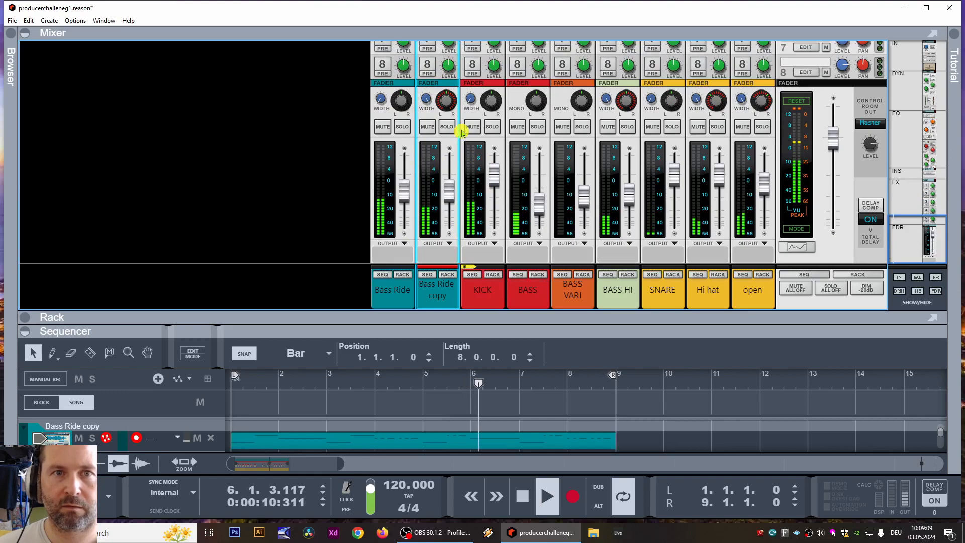
pyautogui.click(447, 128)
pyautogui.click(402, 126)
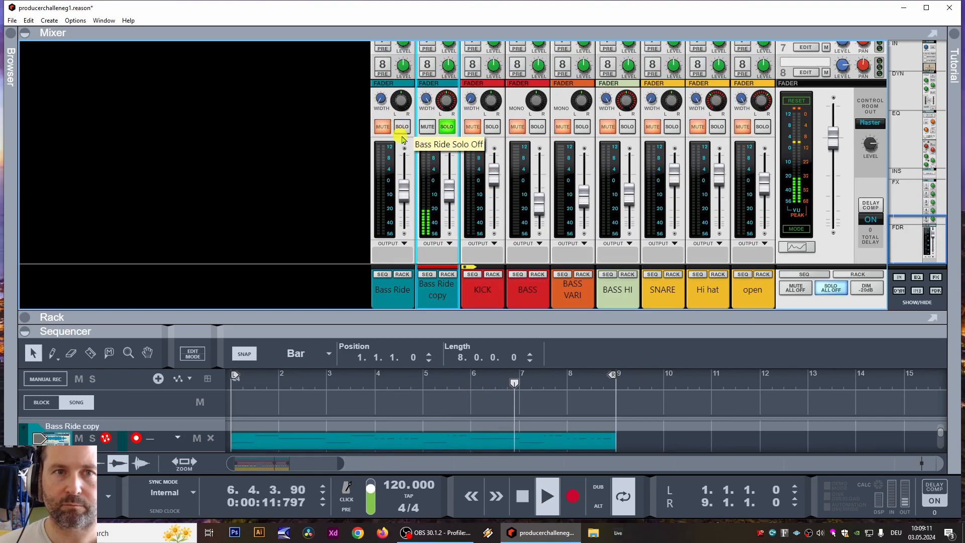
pyautogui.click(495, 128)
pyautogui.click(448, 274)
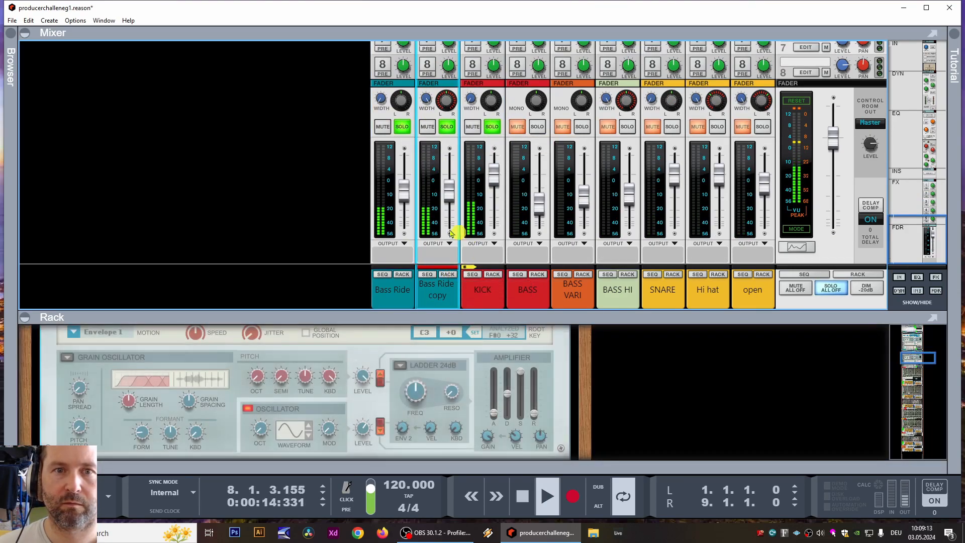
pyautogui.click(538, 127)
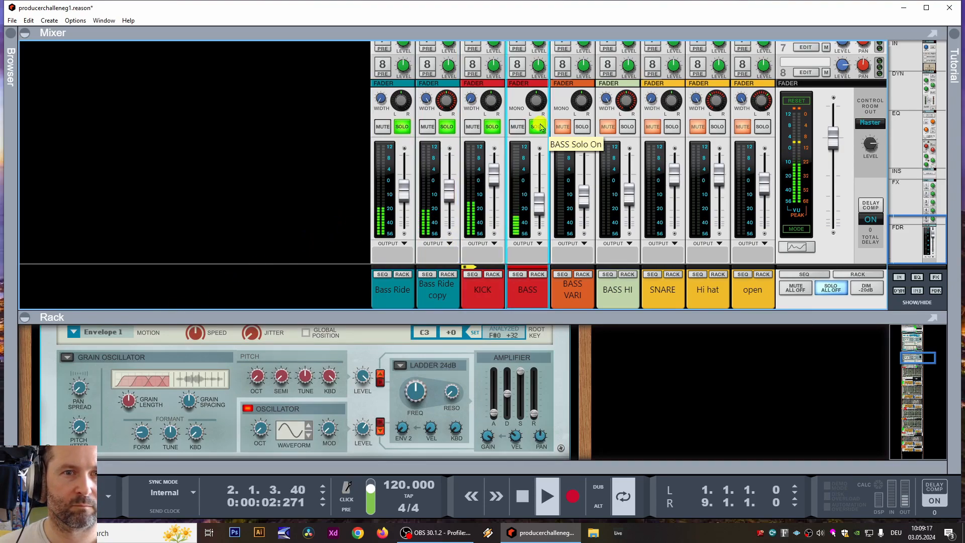
# - Take the BASS channel out of solo and mute it, and show the Bass Ride copy's Grain device in an enlarged rack
pyautogui.click(539, 127)
pyautogui.press('space')
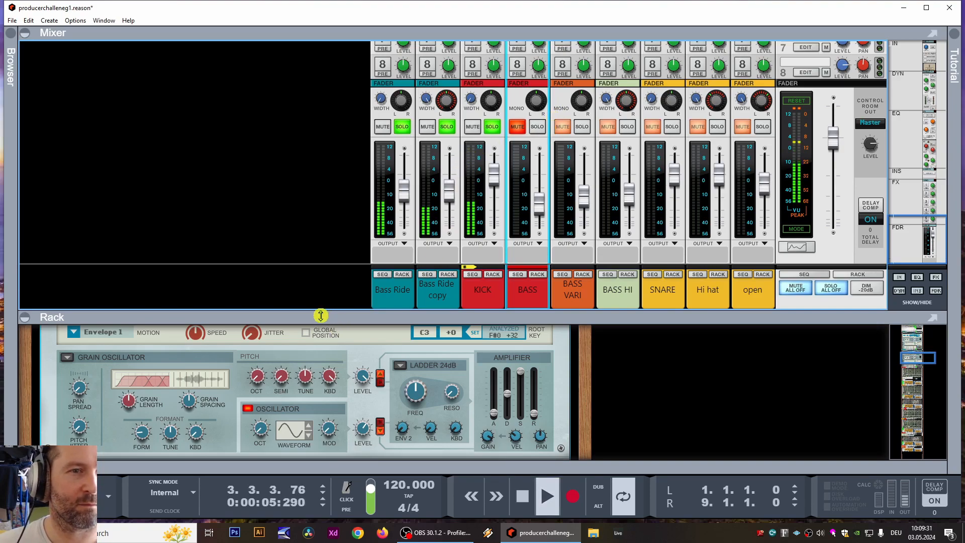
pyautogui.click(448, 274)
pyautogui.moveTo(280, 316); pyautogui.dragTo(316, 87)
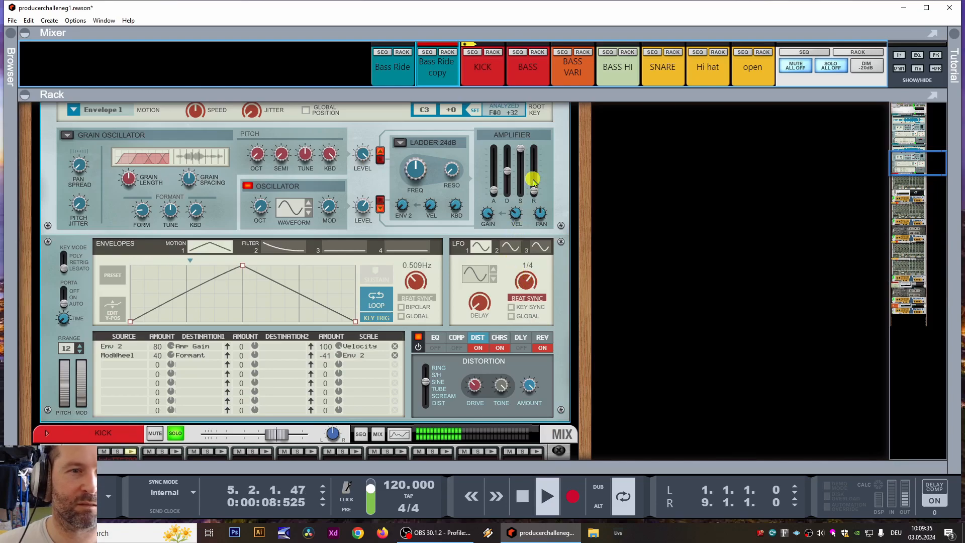
pyautogui.press('space')
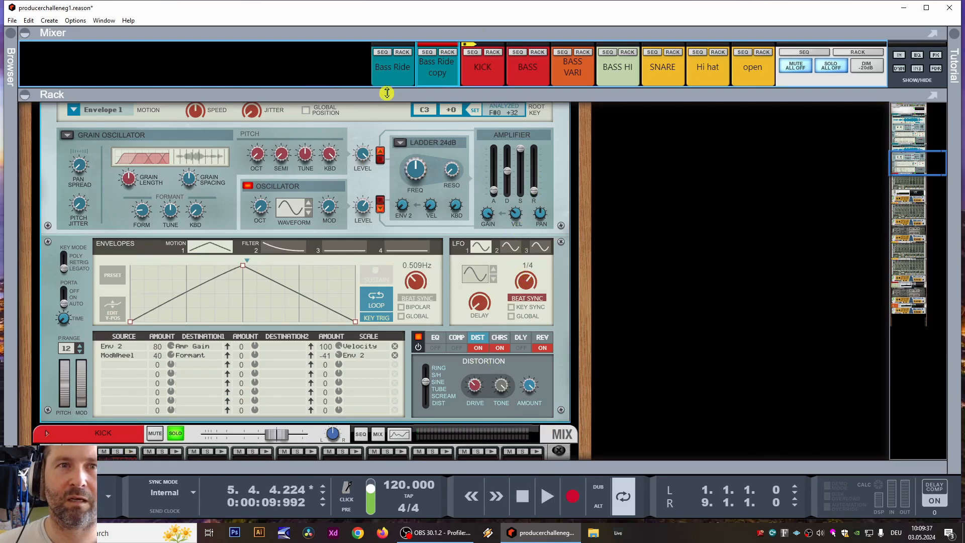
# - Show Bass Ride's Grain device in the rack and unsolo the Bass Ride copy and KICK channels during playback
pyautogui.moveTo(386, 95); pyautogui.dragTo(387, 185)
pyautogui.click(402, 143)
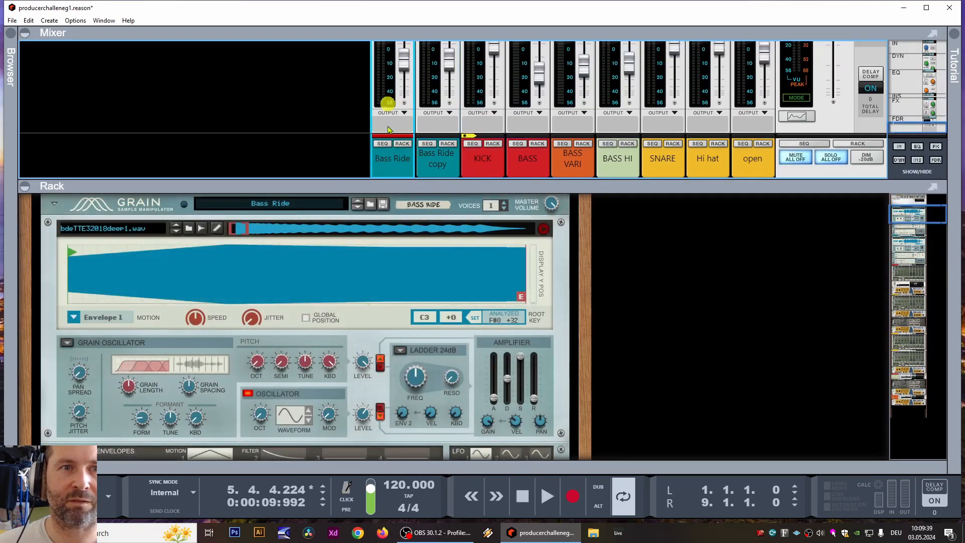
pyautogui.scroll(3, 385, 209)
pyautogui.scroll(3, 395, 134)
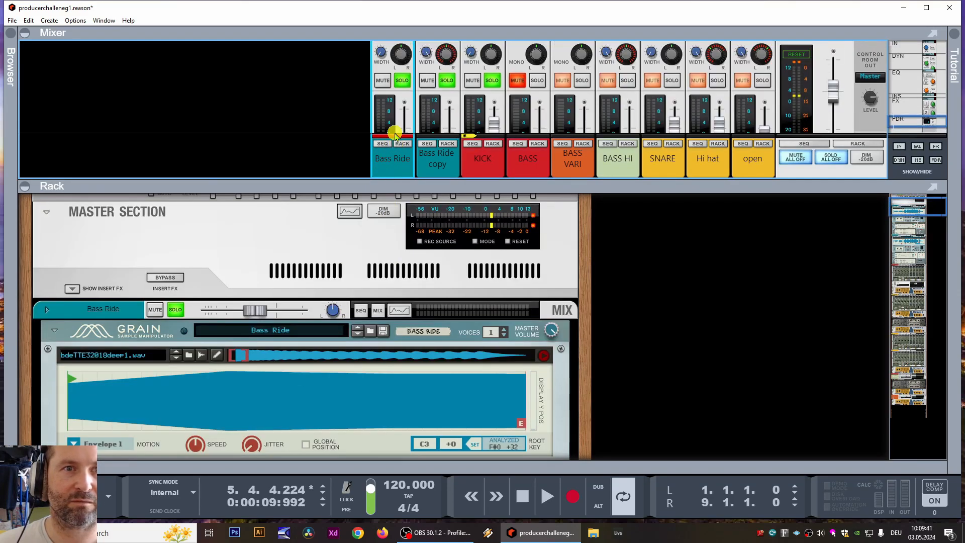
pyautogui.click(446, 83)
pyautogui.press('space')
pyautogui.click(495, 83)
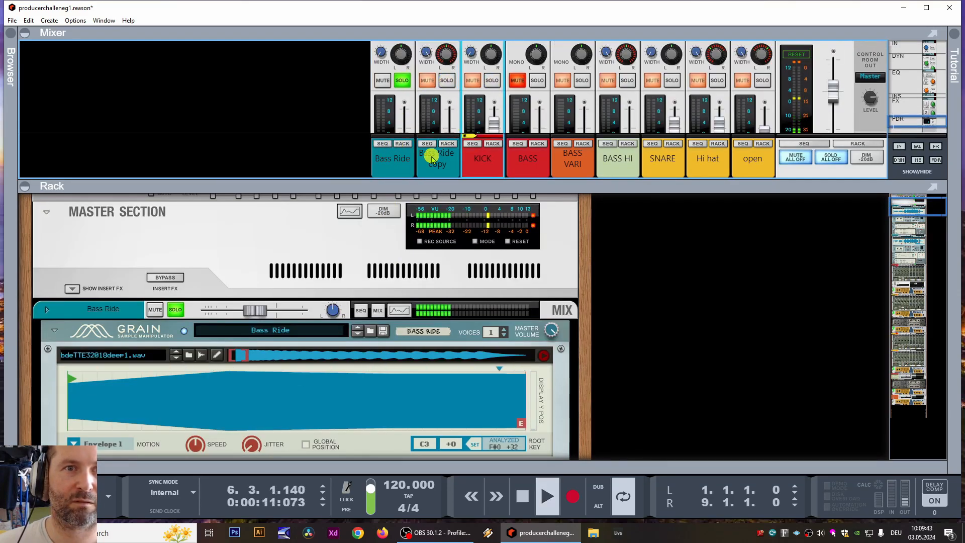
# - Switch off the reverb and chorus effects in the Bass Ride channel's Grain device
pyautogui.scroll(-3, 432, 157)
pyautogui.scroll(-10, 533, 372)
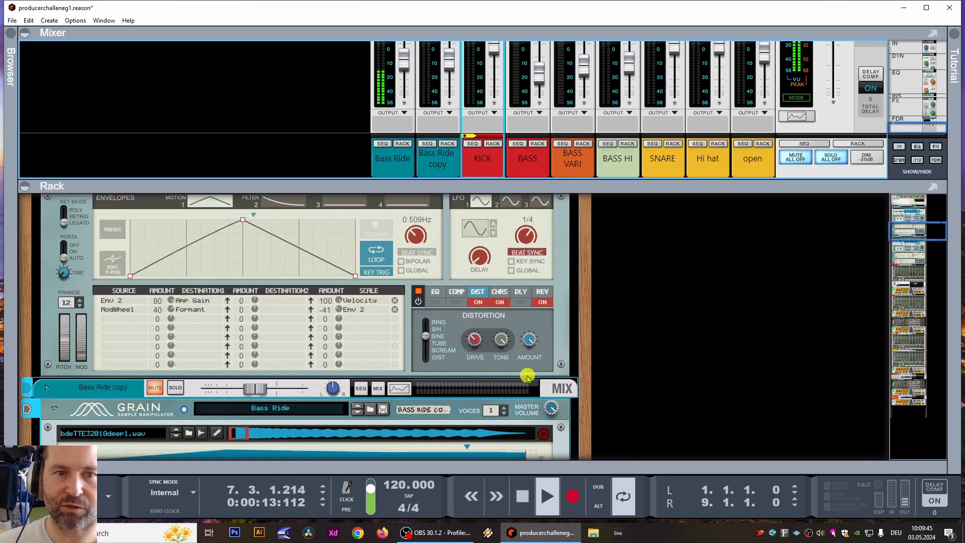
pyautogui.click(547, 302)
pyautogui.click(500, 304)
pyautogui.rightClick(500, 304)
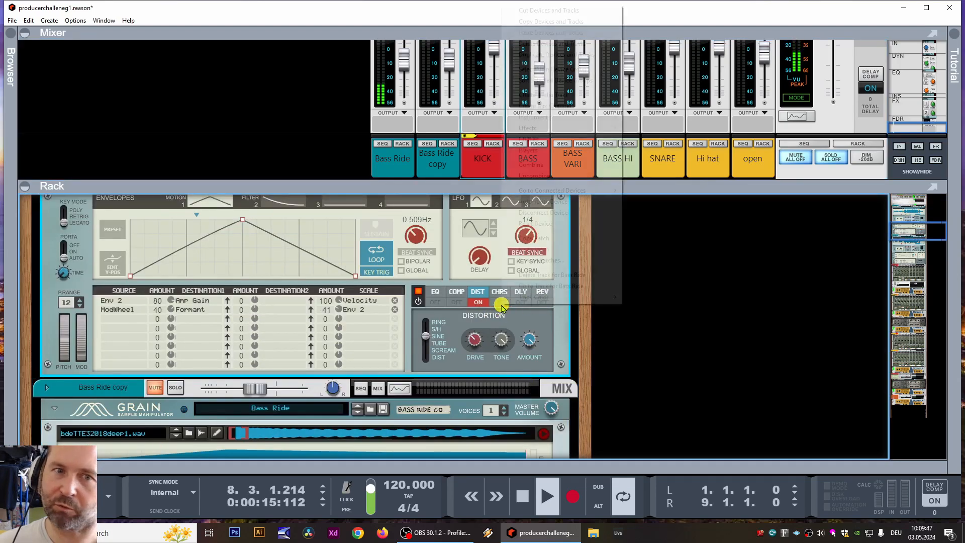
pyautogui.click(399, 183)
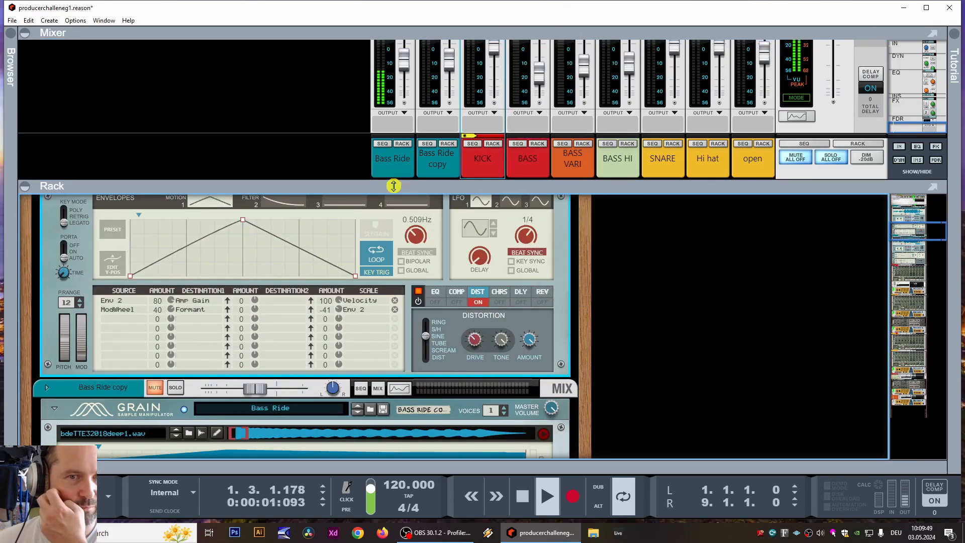
# - Solo the Bass Ride copy channel alongside Bass Ride and show the copy's Grain device in an enlarged rack
pyautogui.moveTo(392, 191); pyautogui.dragTo(394, 282)
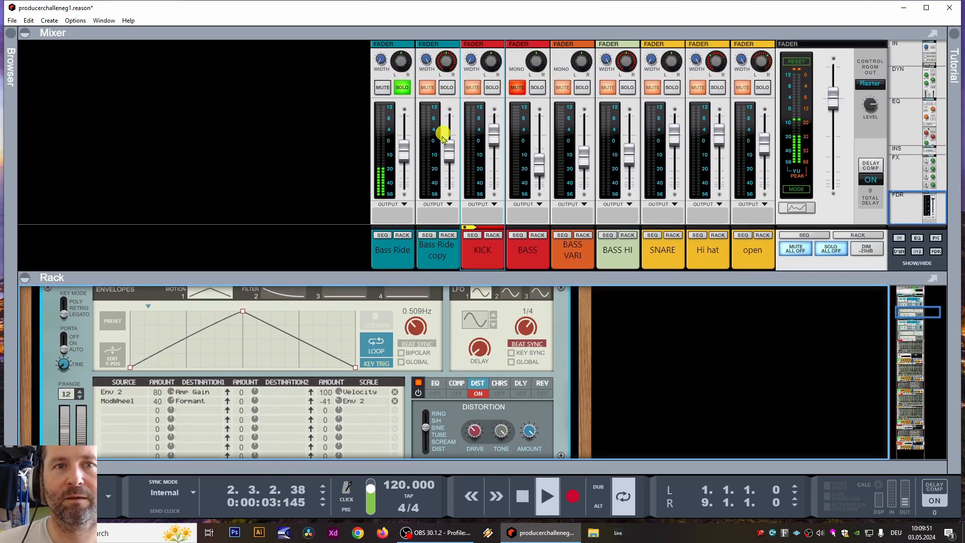
pyautogui.click(448, 88)
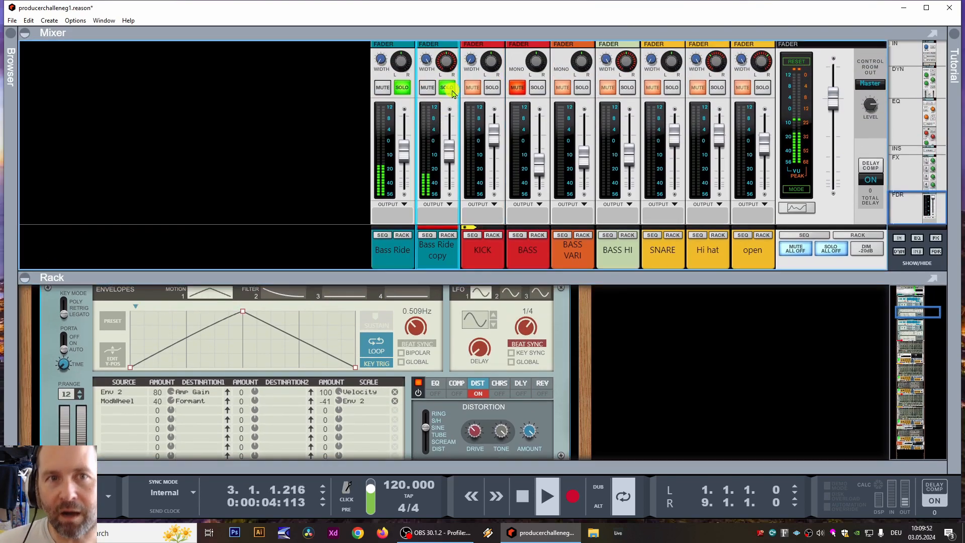
pyautogui.click(447, 235)
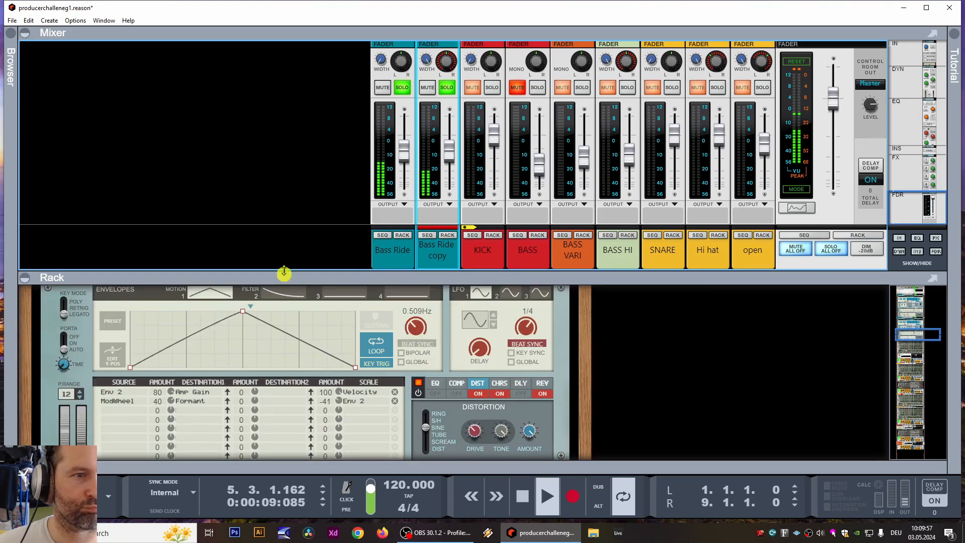
pyautogui.moveTo(284, 275); pyautogui.dragTo(304, 152)
pyautogui.scroll(3, 111, 293)
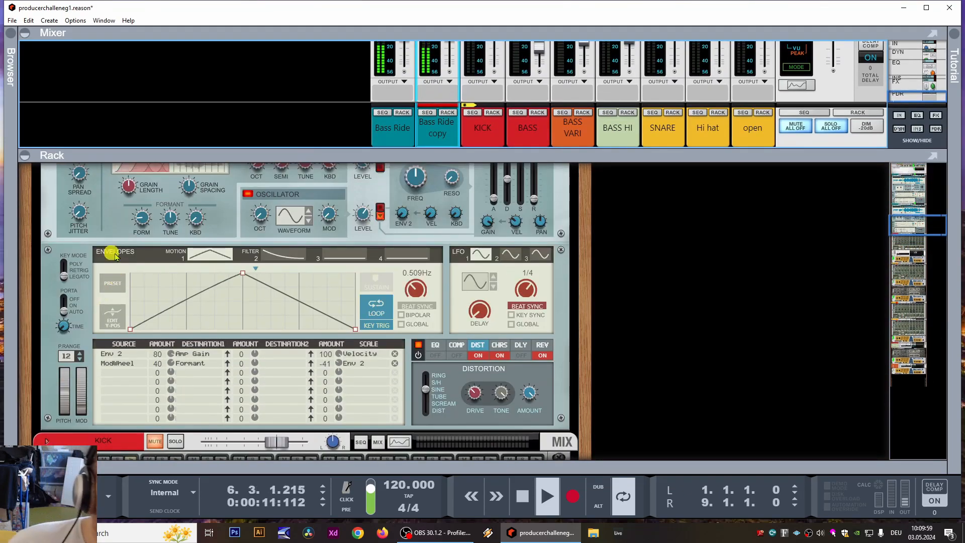
# - Try portamento On in the Bass Ride copy's Grain, return it to Auto, and set Bass Ride's Grain portamento to Off
pyautogui.click(64, 315)
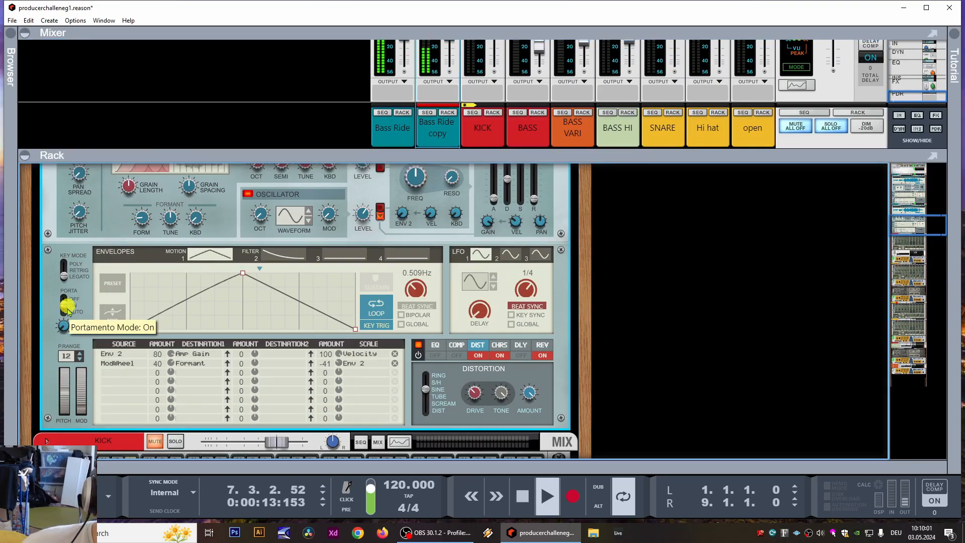
pyautogui.click(63, 310)
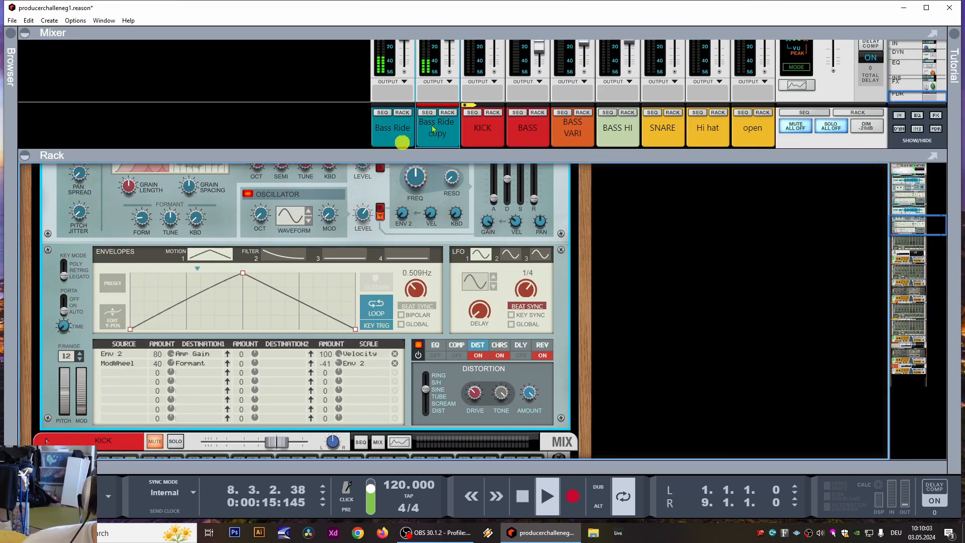
pyautogui.click(415, 125)
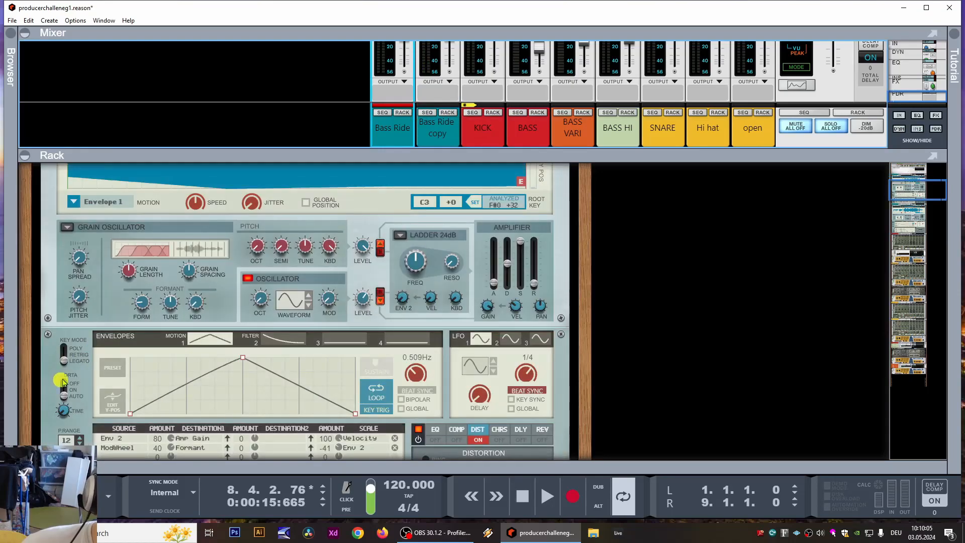
pyautogui.click(66, 399)
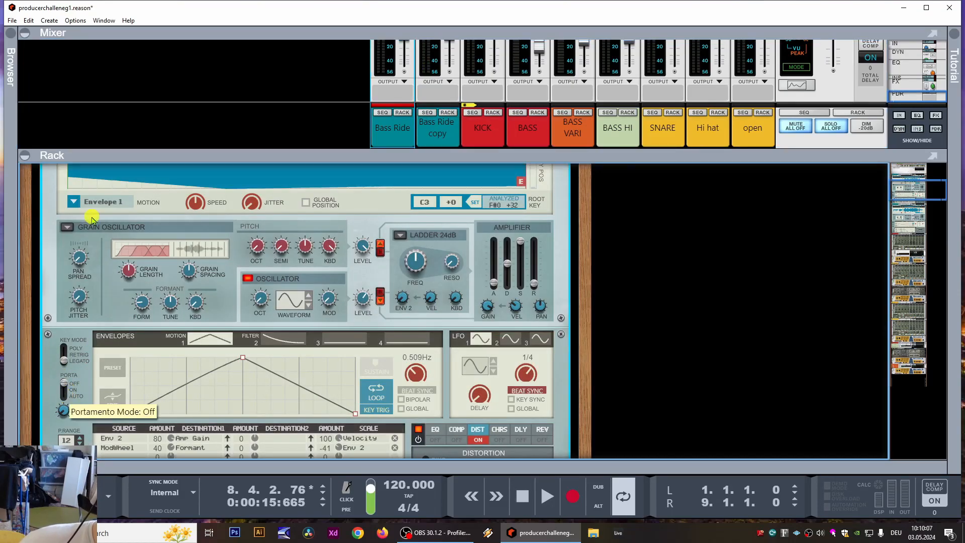
# - Play the song, enlarge the mixer, and raise the Bass Ride copy channel's level slightly
pyautogui.press('space')
pyautogui.moveTo(377, 151); pyautogui.dragTo(360, 291)
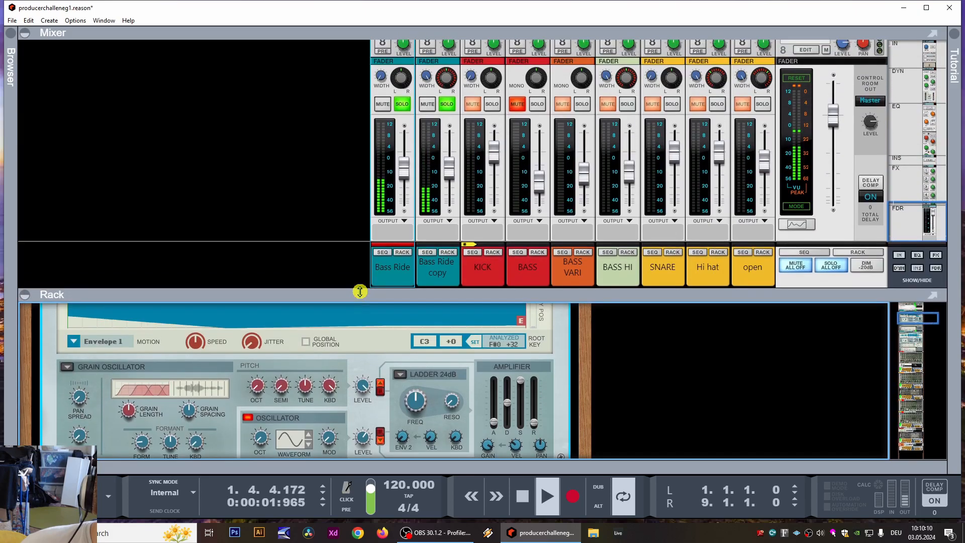
pyautogui.click(450, 175)
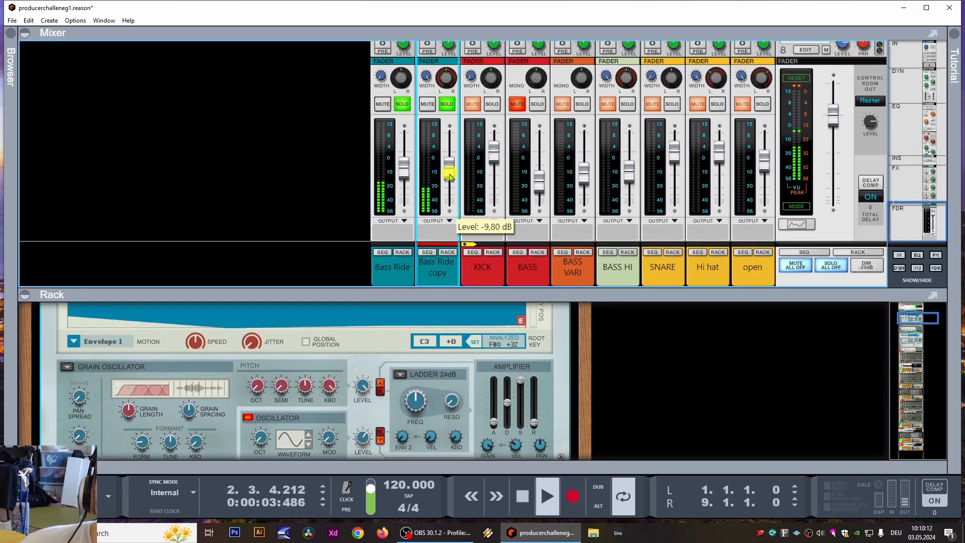
# - Examine the chorus settings and amount in the Bass Ride copy's Grain device, and stop playback
pyautogui.click(449, 252)
pyautogui.scroll(-3, 86, 392)
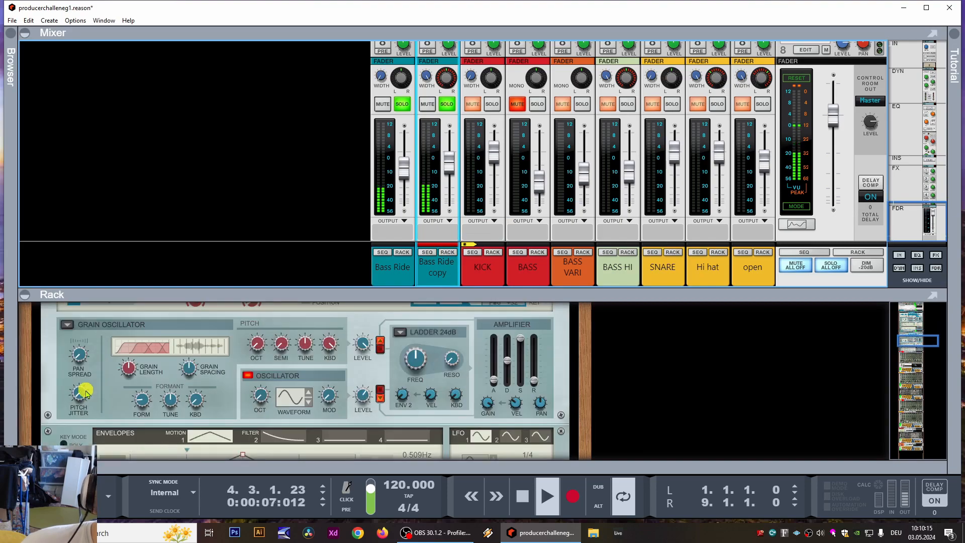
pyautogui.scroll(-5, 86, 392)
pyautogui.click(500, 357)
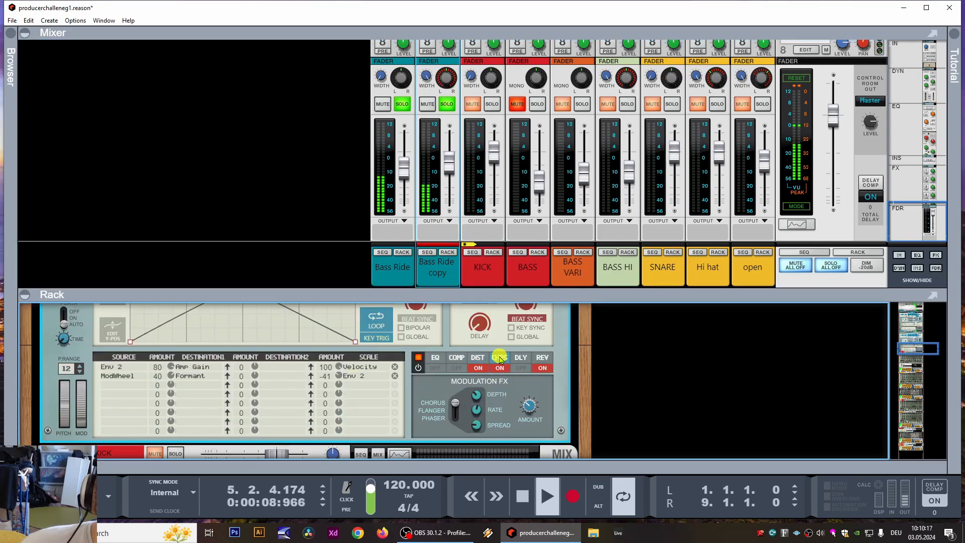
pyautogui.moveTo(538, 411)
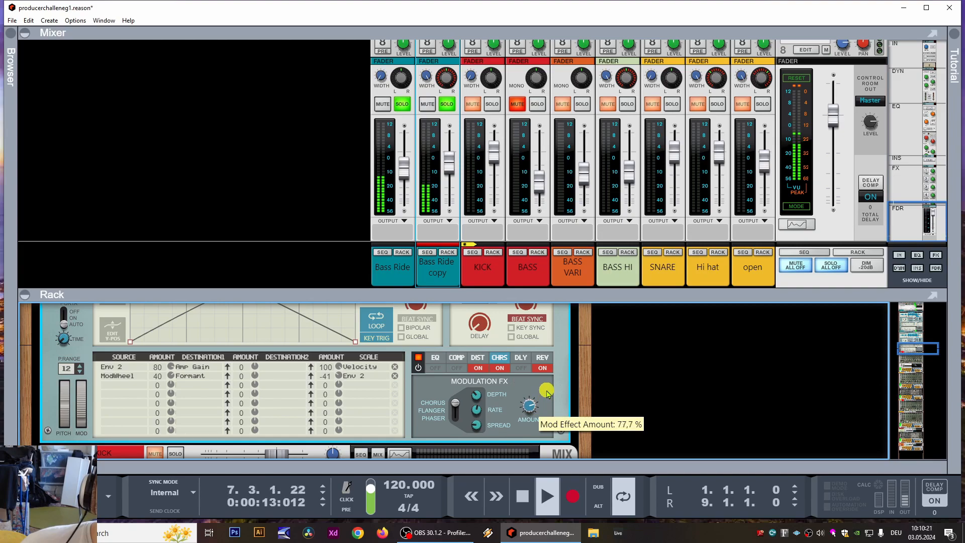
pyautogui.press('space')
pyautogui.scroll(-5, 42, 400)
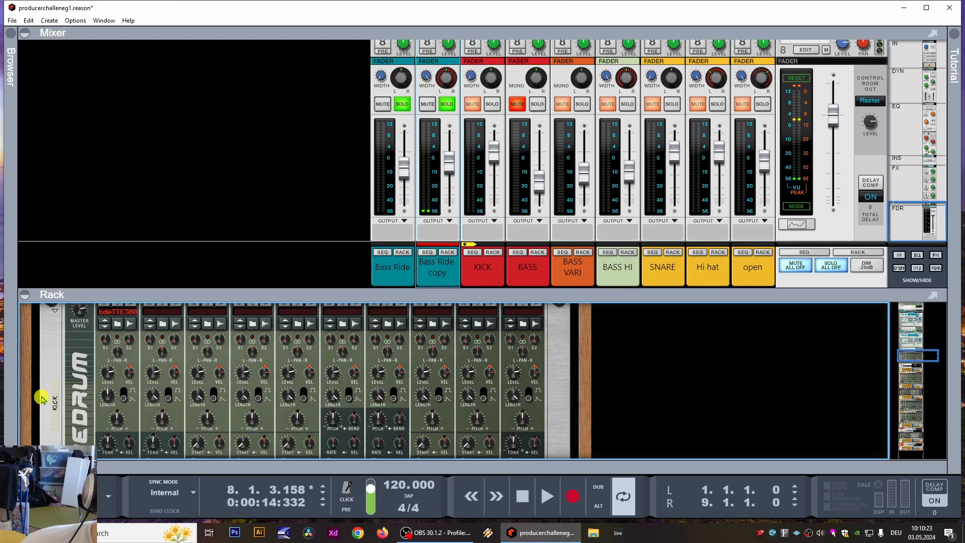
# - Add a Scream 4 Distortion effect to the Bass Ride copy device in the rack
pyautogui.scroll(4, 43, 397)
pyautogui.rightClick(51, 374)
pyautogui.moveTo(108, 197)
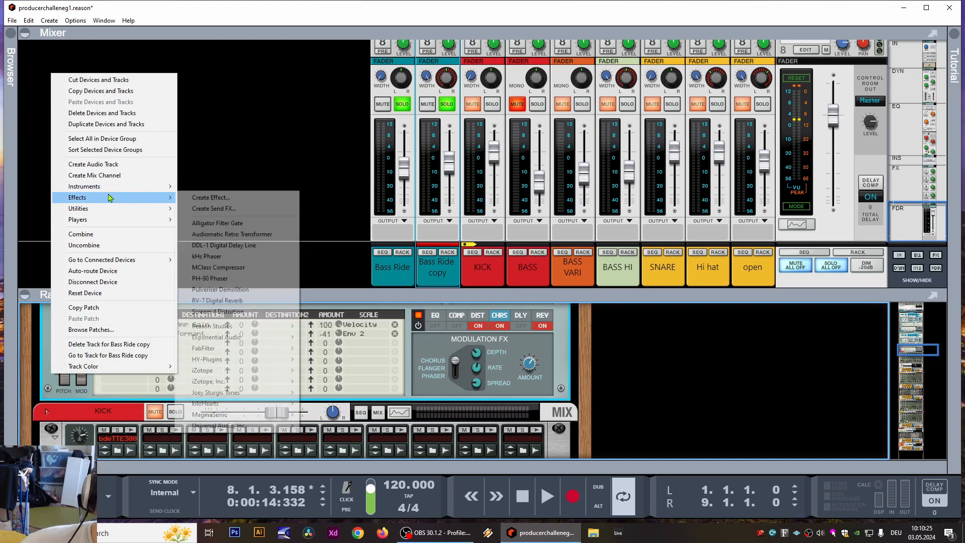
pyautogui.click(244, 312)
# - Play the loop and set the damage type of Bass Ride copy's Scream 4 to Tube
pyautogui.press('space')
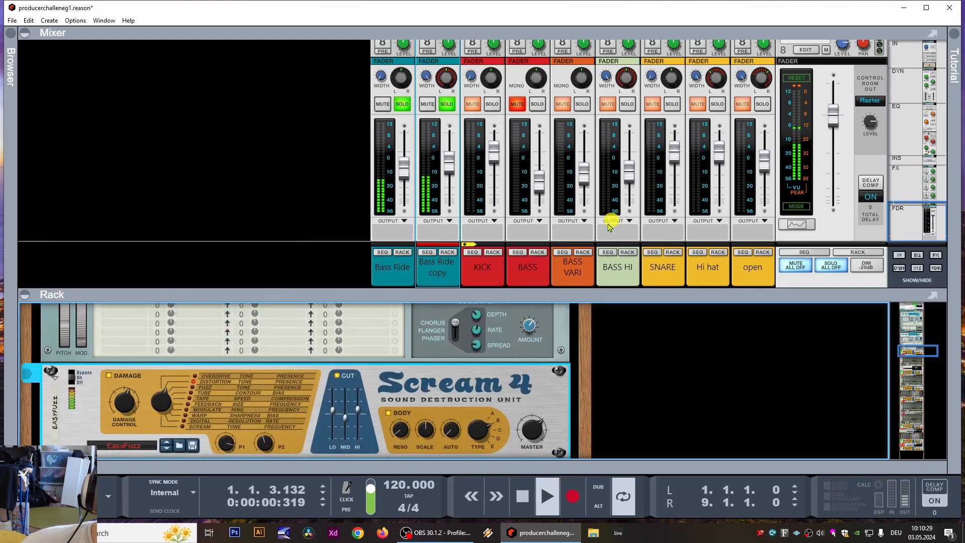
pyautogui.moveTo(157, 409); pyautogui.dragTo(158, 400)
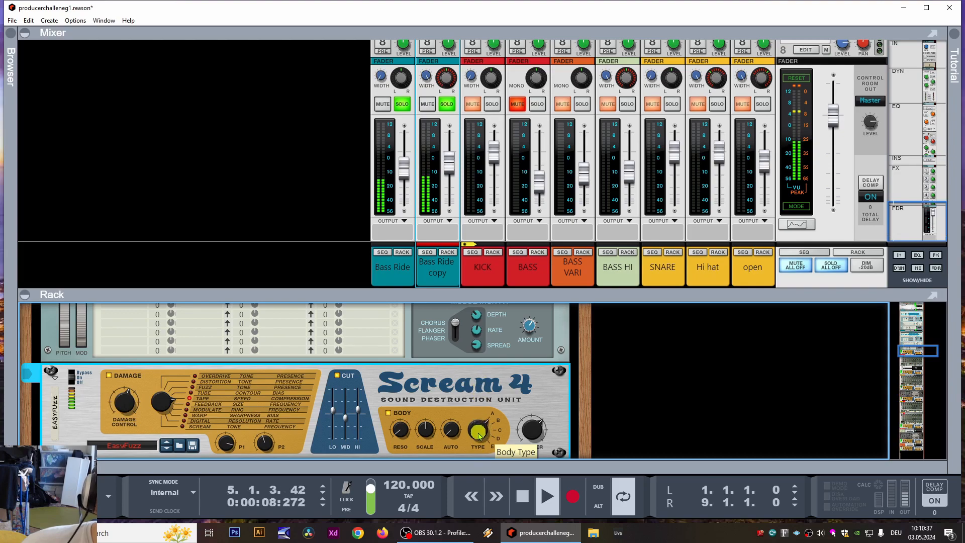
pyautogui.moveTo(162, 407); pyautogui.dragTo(161, 413)
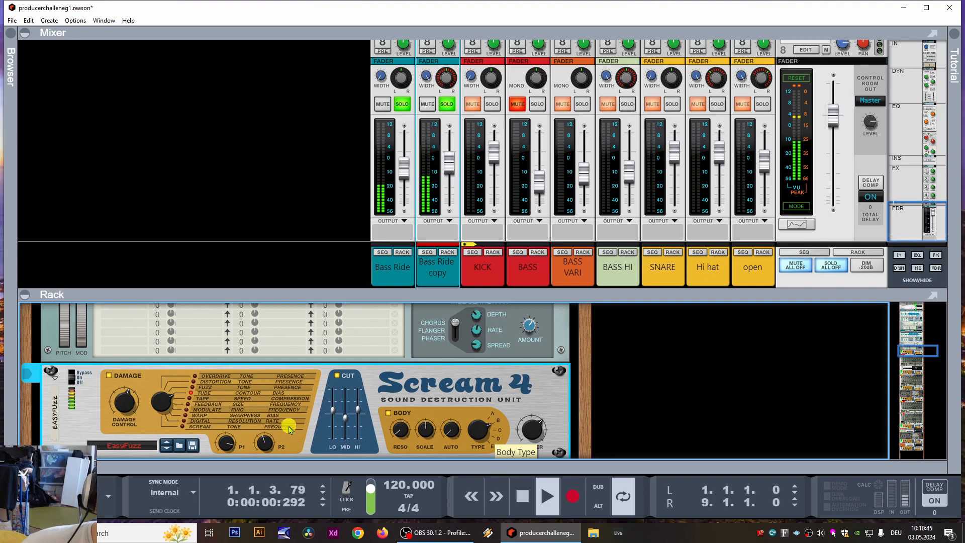
# - Solo KICK together with the two Bass Ride channels for a comparison, and clear all solos
pyautogui.click(473, 104)
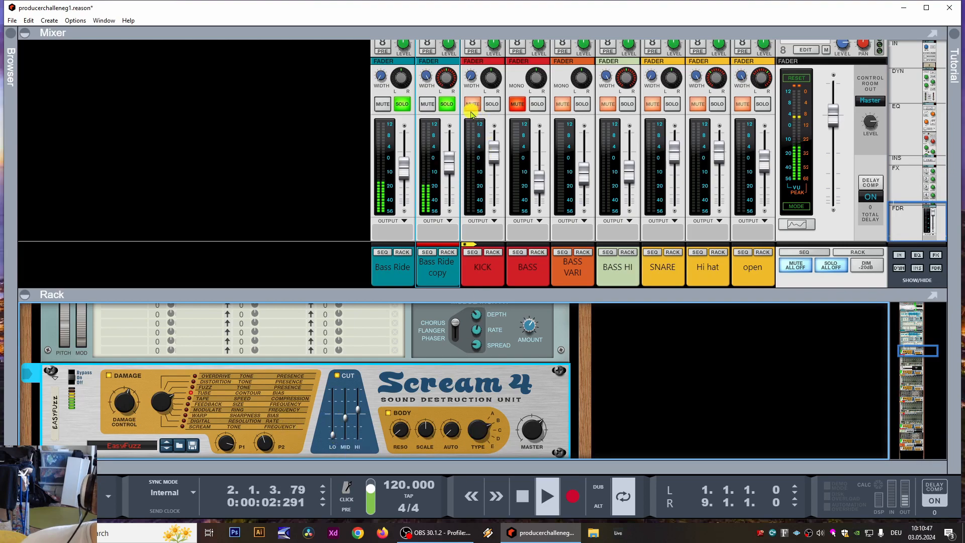
pyautogui.click(492, 104)
pyautogui.click(427, 104)
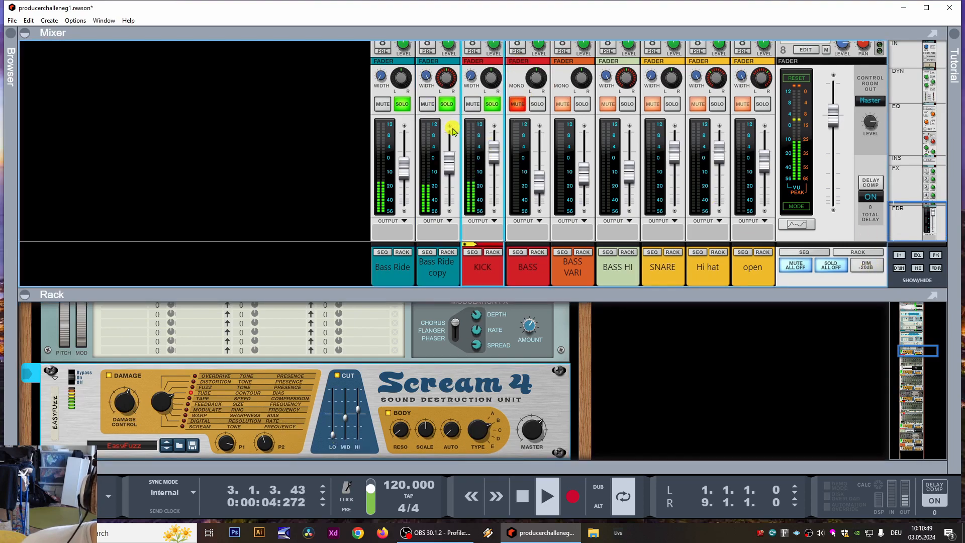
pyautogui.click(832, 269)
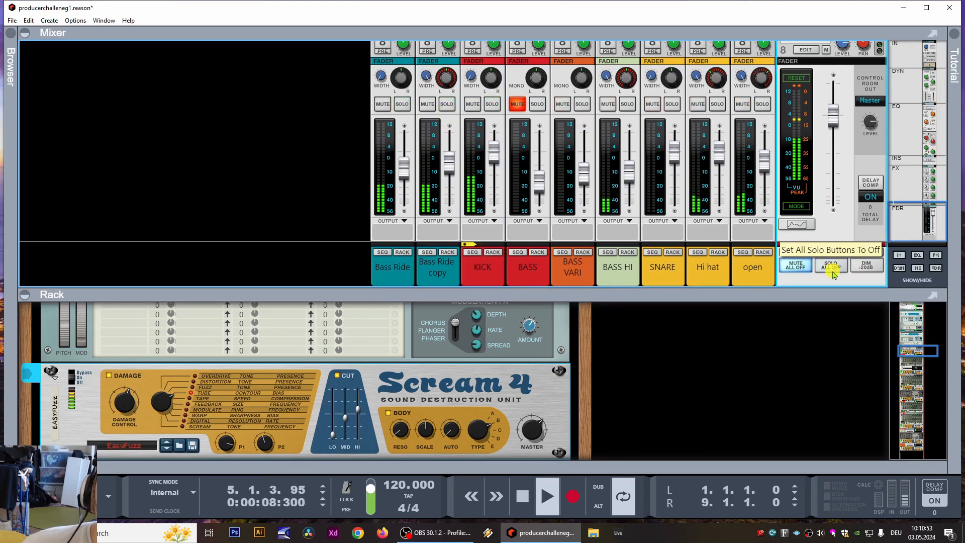
# - Mute the BASS VARI channel and lower the Bass Ride copy fader to -11.40 dB
pyautogui.click(567, 105)
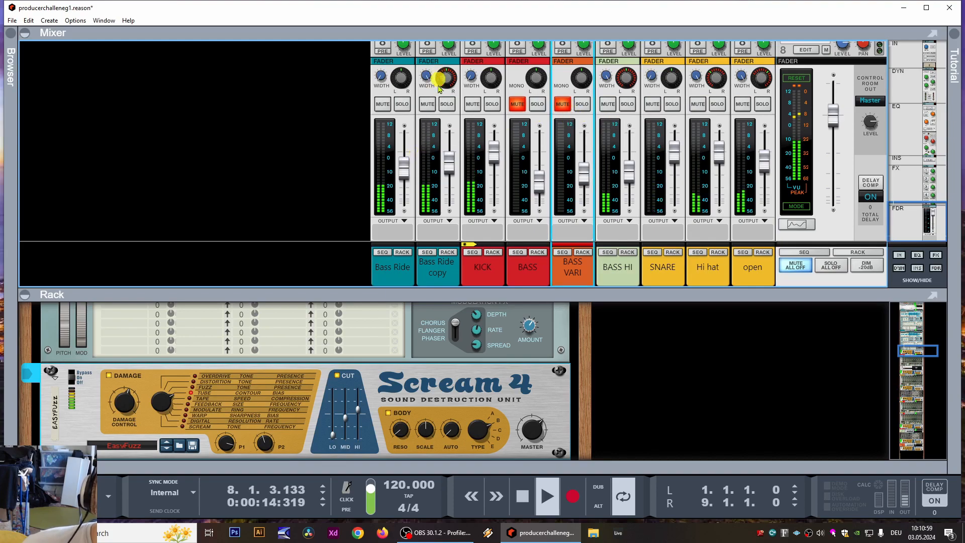
pyautogui.moveTo(453, 172); pyautogui.dragTo(450, 176)
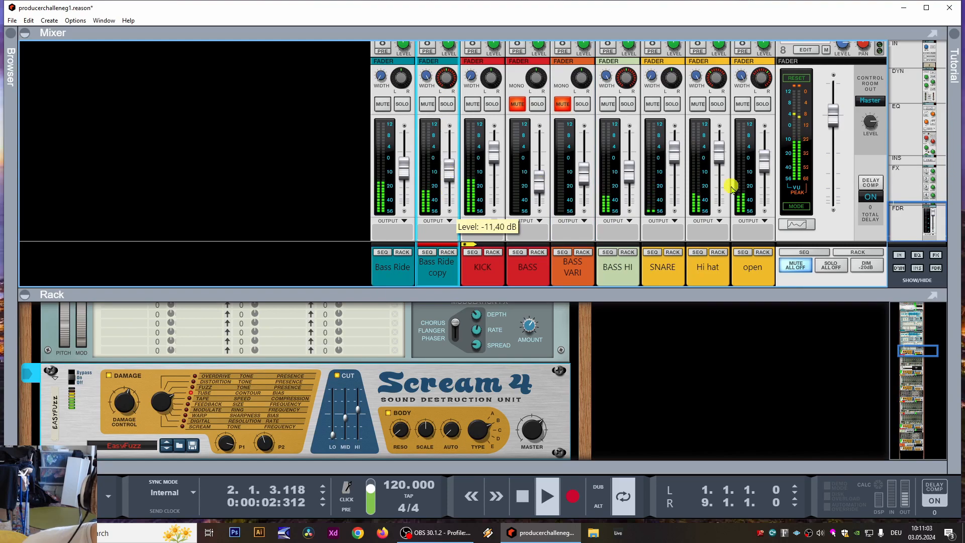
# - Dim the master by 20 dB, lower the Hi hat fader and compare the mix with Hi hat briefly muted
pyautogui.click(867, 267)
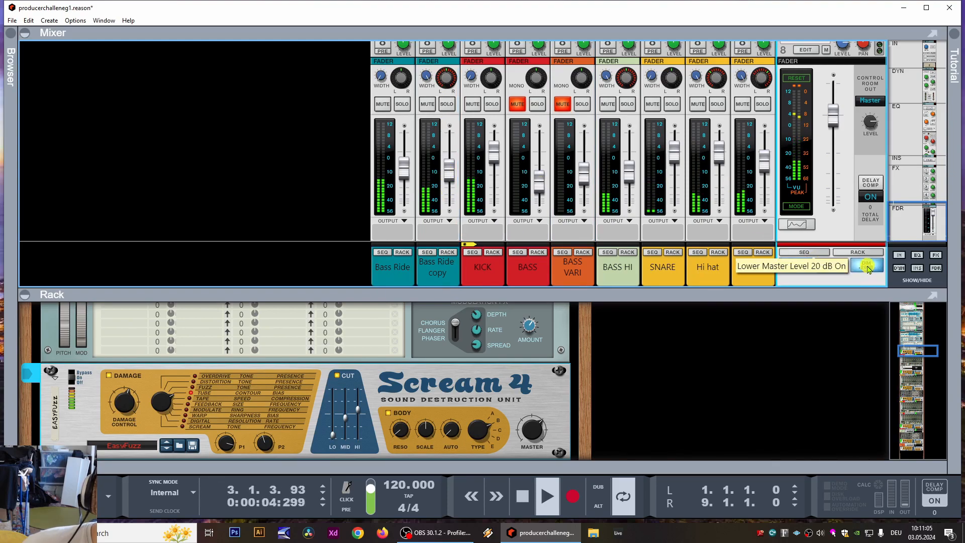
pyautogui.moveTo(717, 161); pyautogui.dragTo(718, 167)
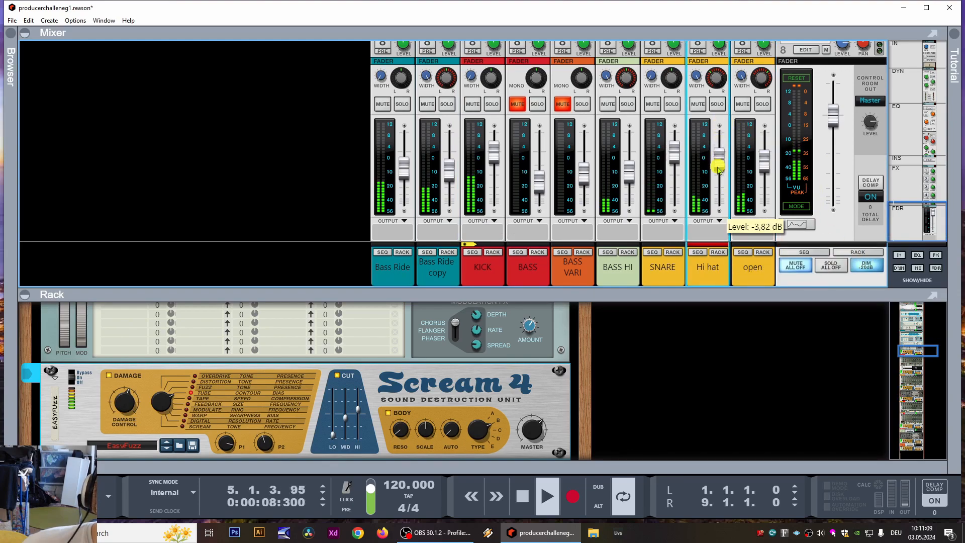
pyautogui.click(698, 105)
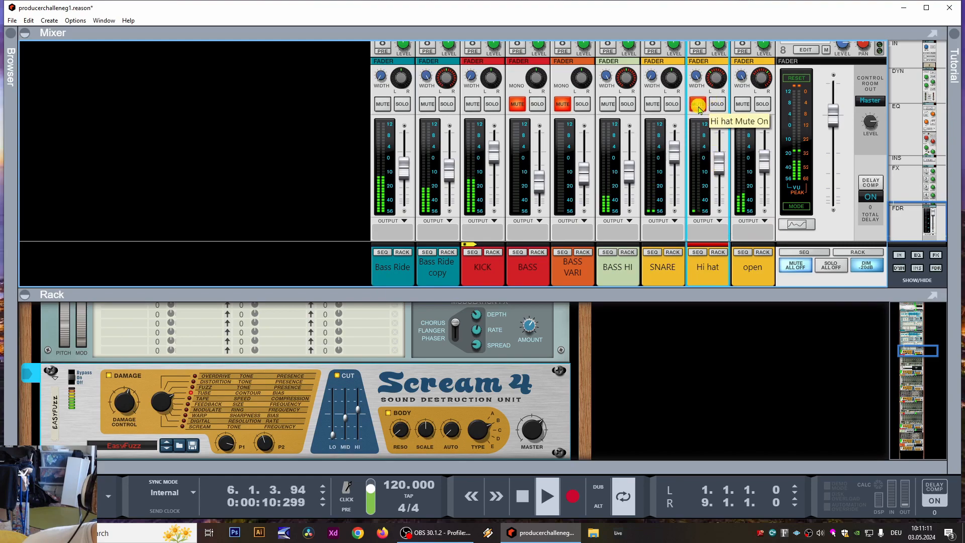
pyautogui.click(698, 105)
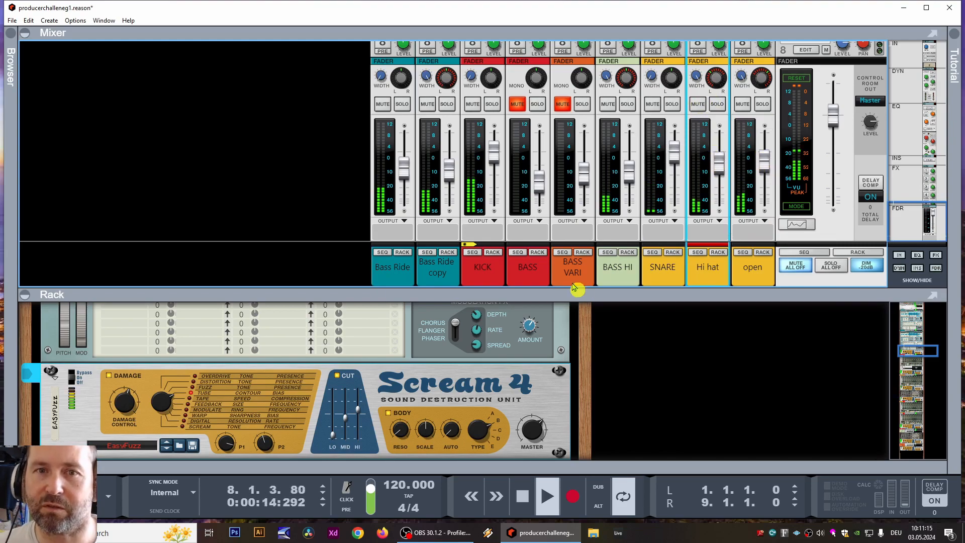
# - Compare the mix with and without BASS HI, turn off the master dim and leave BASS HI muted
pyautogui.moveTo(764, 161)
pyautogui.mouseDown()
pyautogui.moveTo(766, 127)
pyautogui.moveTo(765, 147)
pyautogui.mouseUp()
pyautogui.click(609, 105)
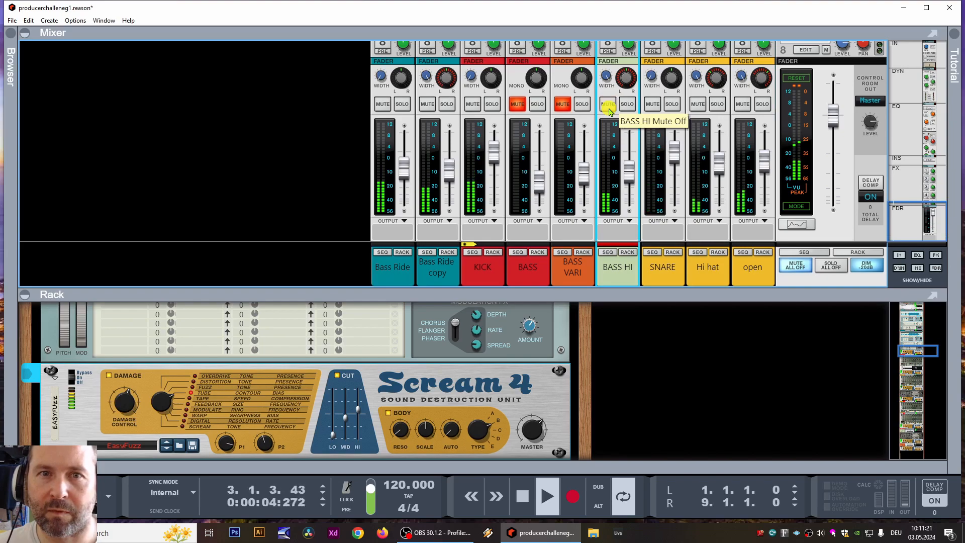
pyautogui.click(866, 265)
pyautogui.click(608, 104)
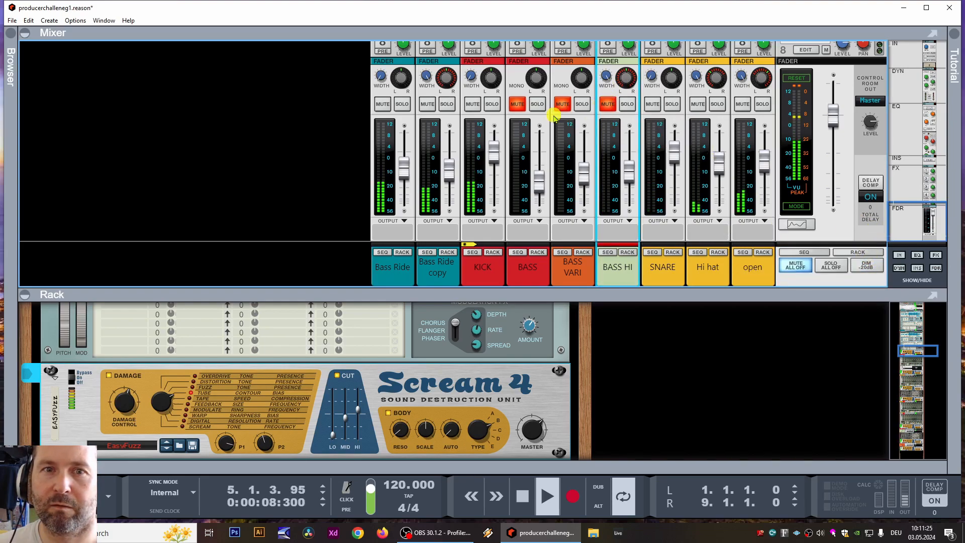
# - Move the BASS HI channel directly before BASS VARI and slightly lower the Bass Ride and Bass Ride copy faders
pyautogui.moveTo(611, 268); pyautogui.dragTo(553, 267)
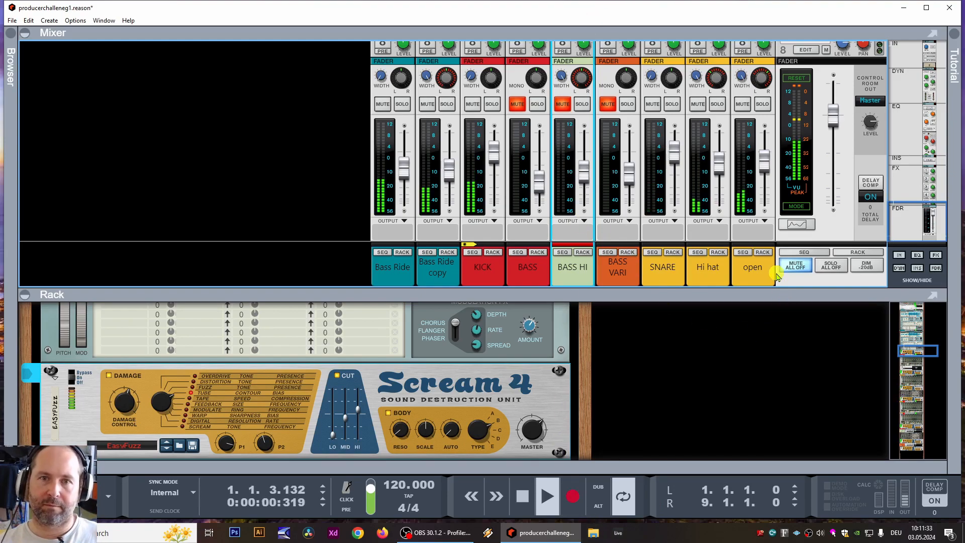
pyautogui.click(406, 178)
pyautogui.click(451, 179)
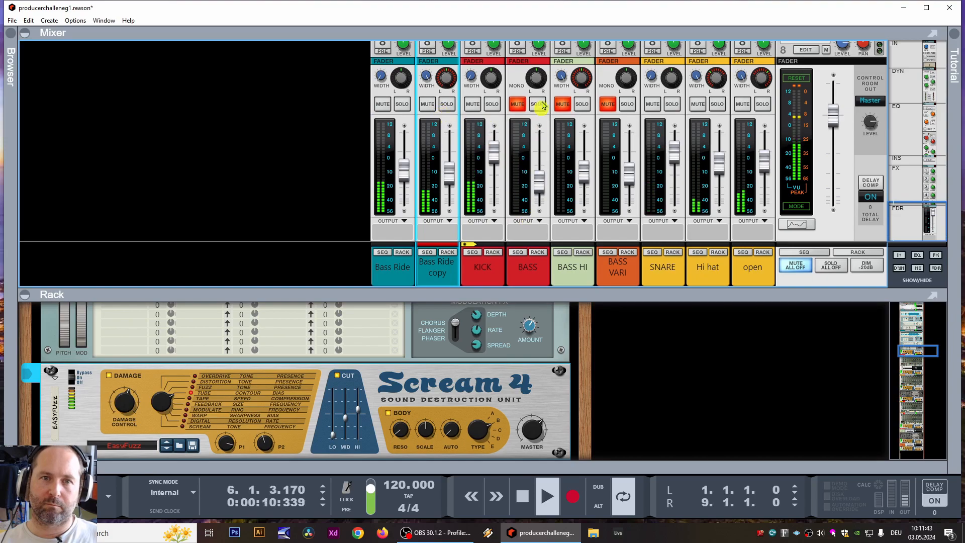
# - Turn off all channel mutes and slightly lower the KICK fader
pyautogui.click(795, 265)
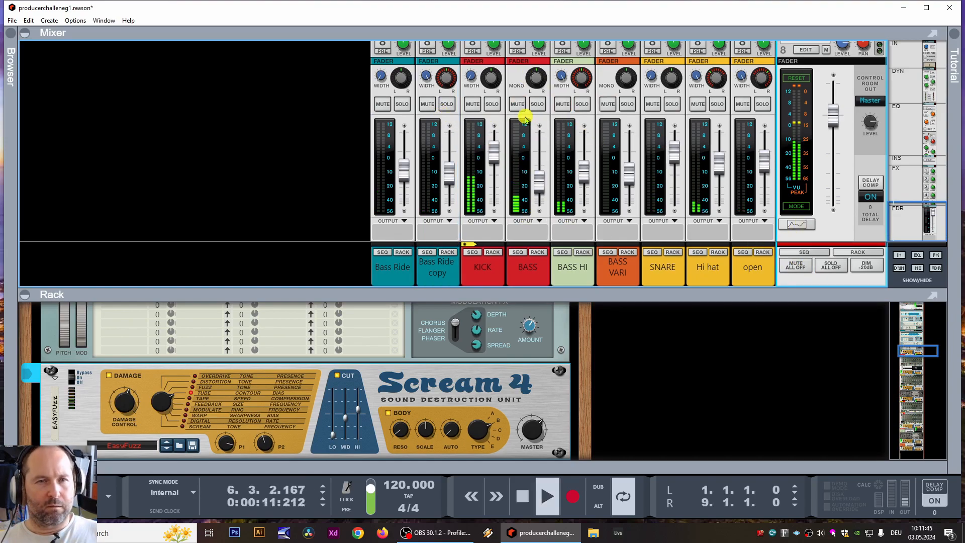
pyautogui.click(495, 151)
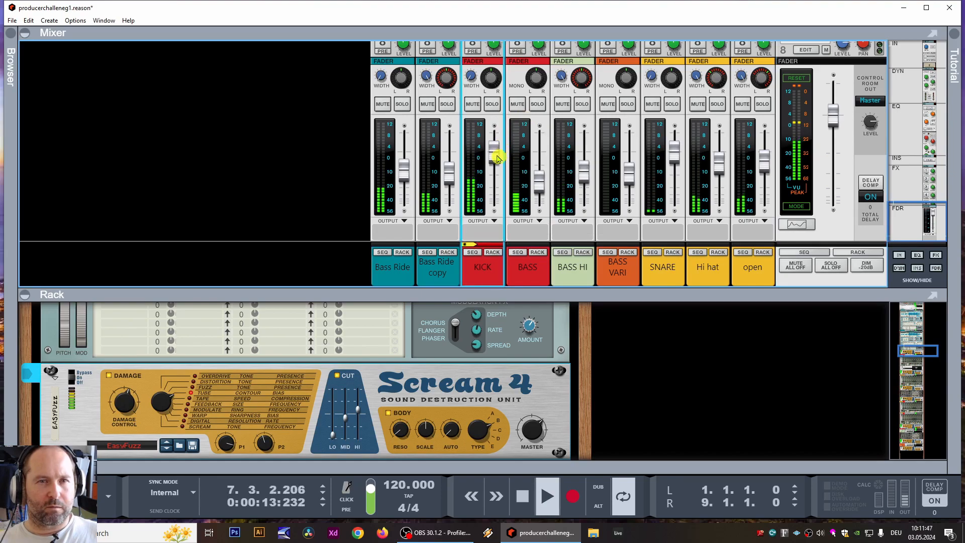
# - Mute BASS, BASS HI and BASS VARI, and lower the Bass Ride copy fader slightly after checking it with its mute
pyautogui.click(517, 104)
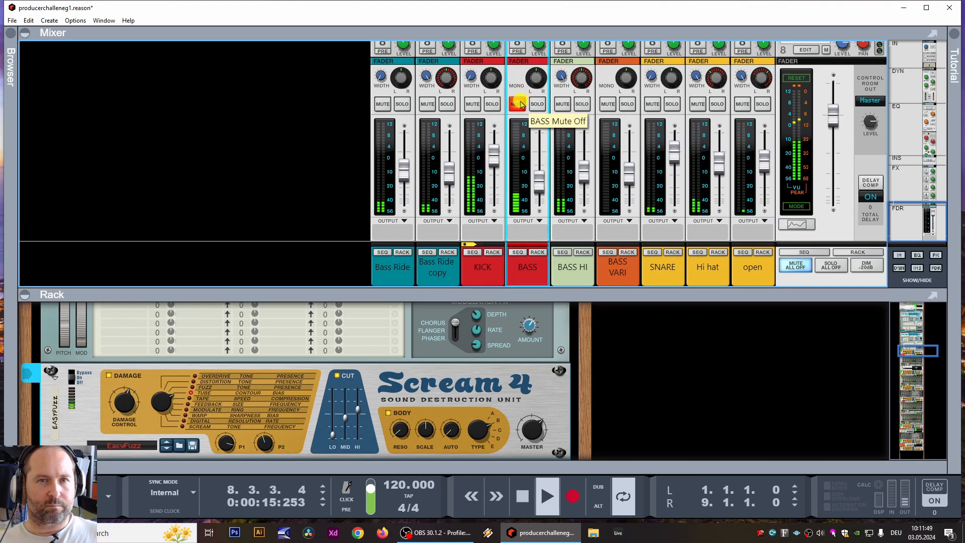
pyautogui.click(561, 104)
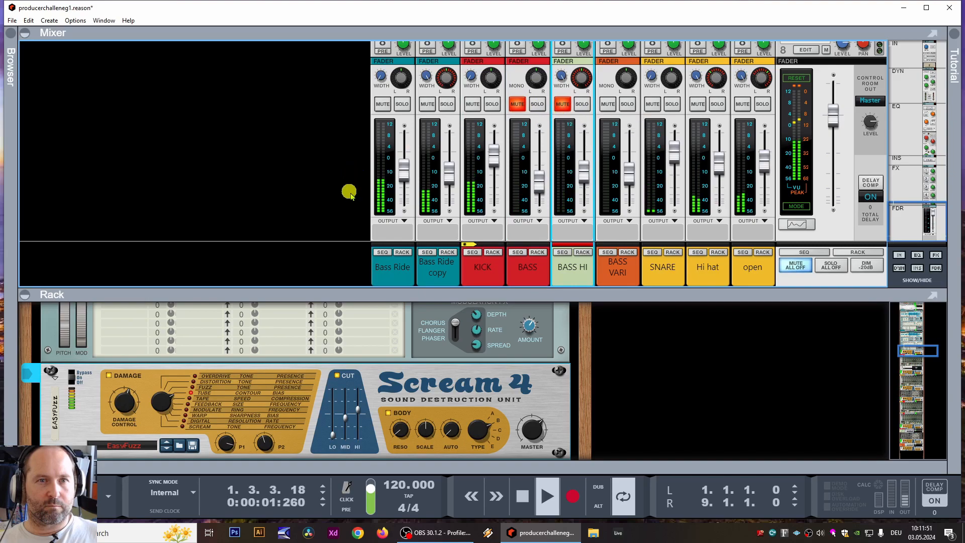
pyautogui.click(433, 105)
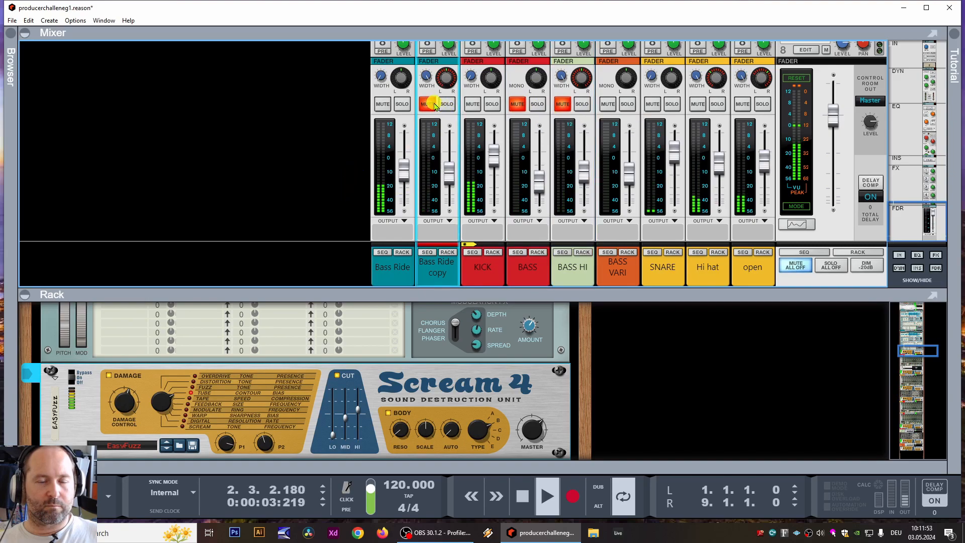
pyautogui.click(435, 105)
pyautogui.moveTo(449, 185); pyautogui.dragTo(449, 191)
pyautogui.click(607, 104)
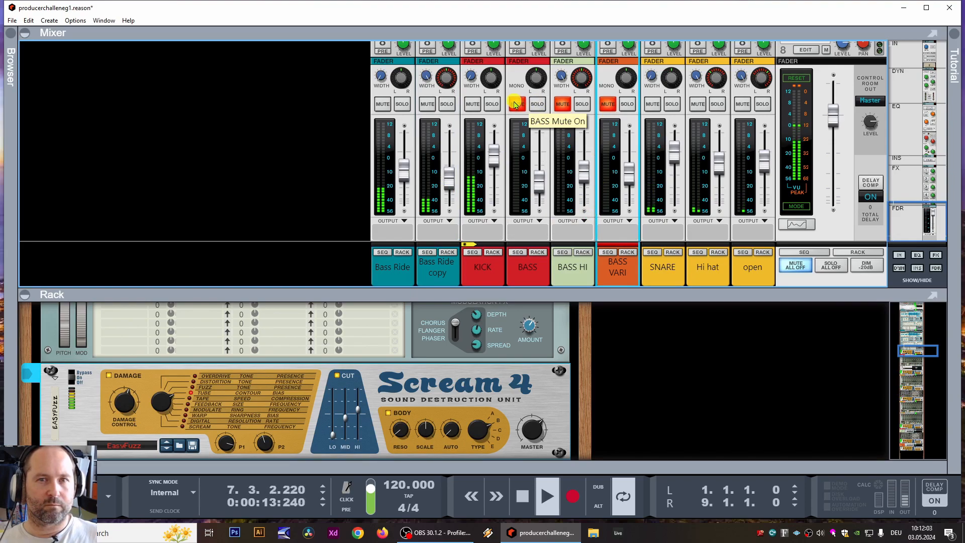
# - Locate the SNARE channel's Scream 4 in the rack and adjust its P2 parameter while the loop plays
pyautogui.click(675, 153)
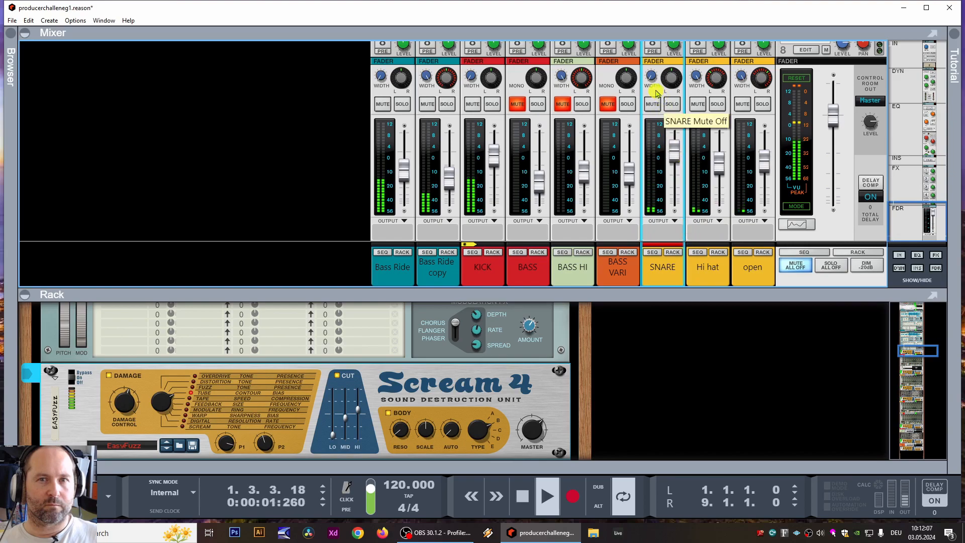
pyautogui.click(674, 252)
pyautogui.scroll(-5, 443, 377)
pyautogui.scroll(1, 457, 392)
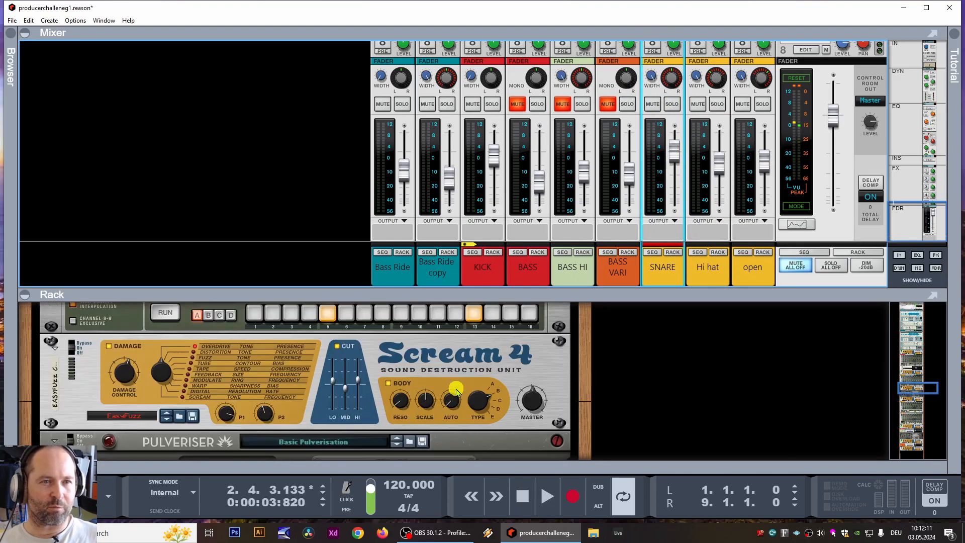
pyautogui.press('space')
pyautogui.moveTo(265, 413); pyautogui.dragTo(292, 406)
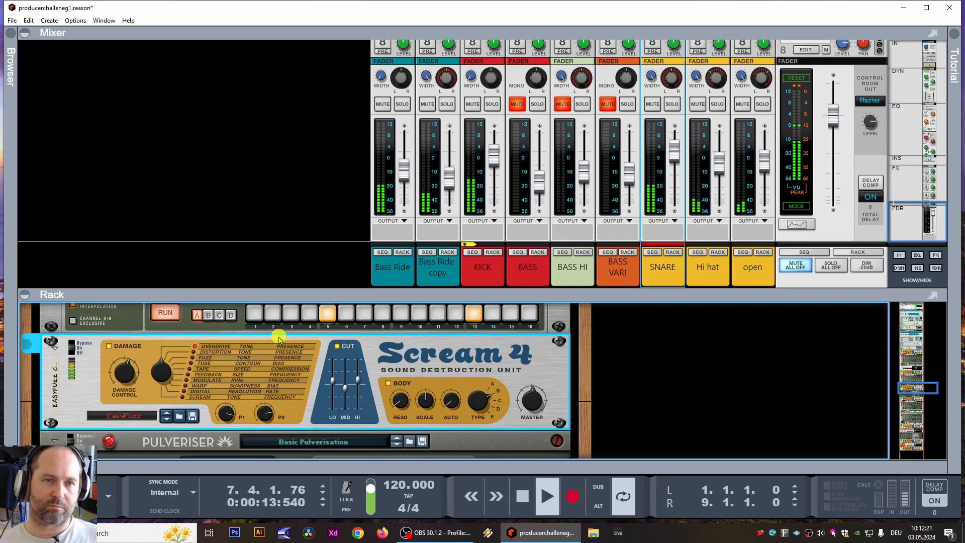
pyautogui.press('space')
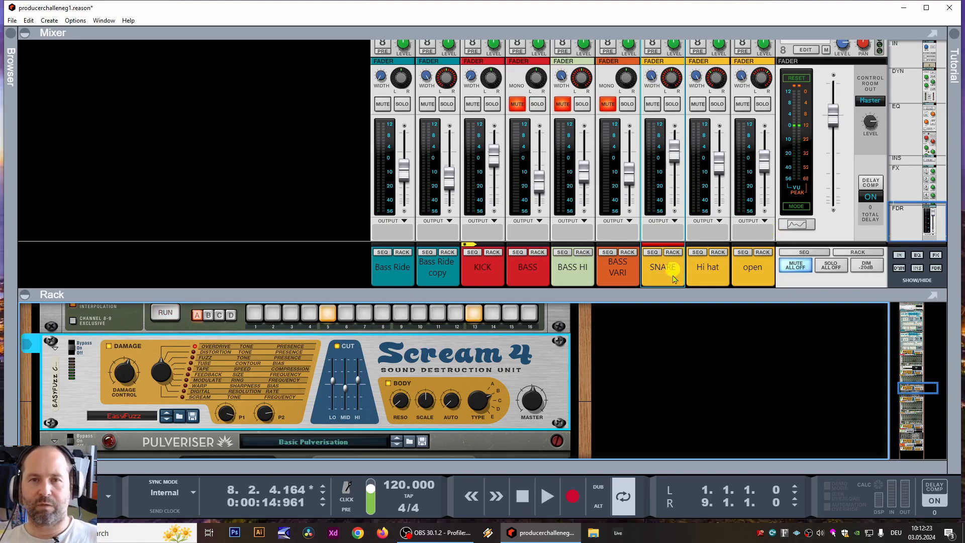
# - Duplicate the SNARE channel's devices and tracks
pyautogui.click(673, 252)
pyautogui.rightClick(53, 326)
pyautogui.click(111, 65)
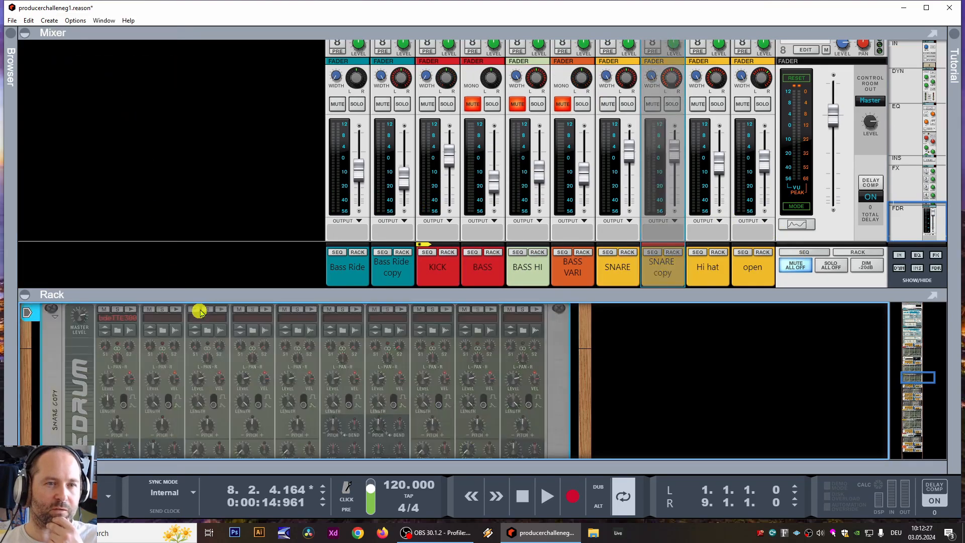
# - Enlarge the rack area and set the Drum 1 length to 28 on the SNARE copy Redrum
pyautogui.moveTo(206, 294); pyautogui.dragTo(205, 223)
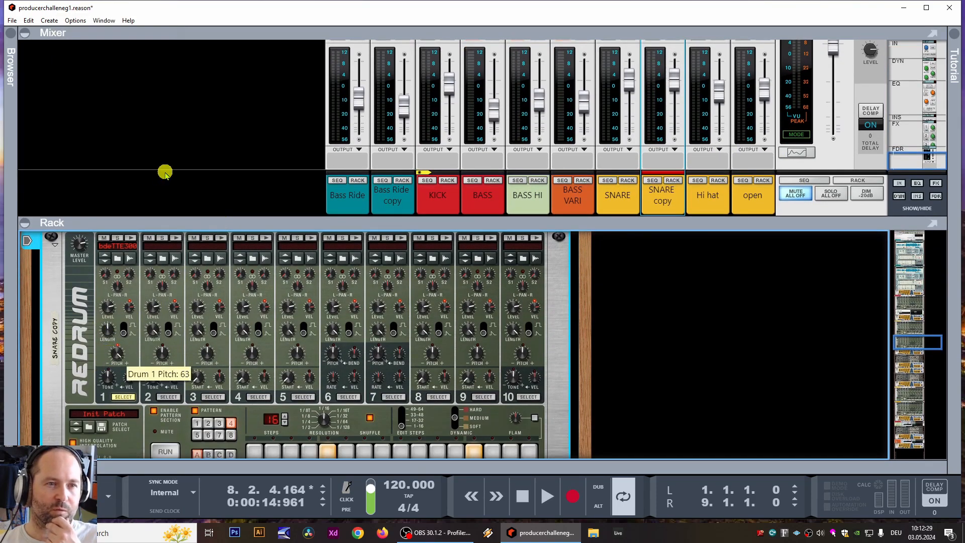
pyautogui.moveTo(111, 331); pyautogui.dragTo(112, 341)
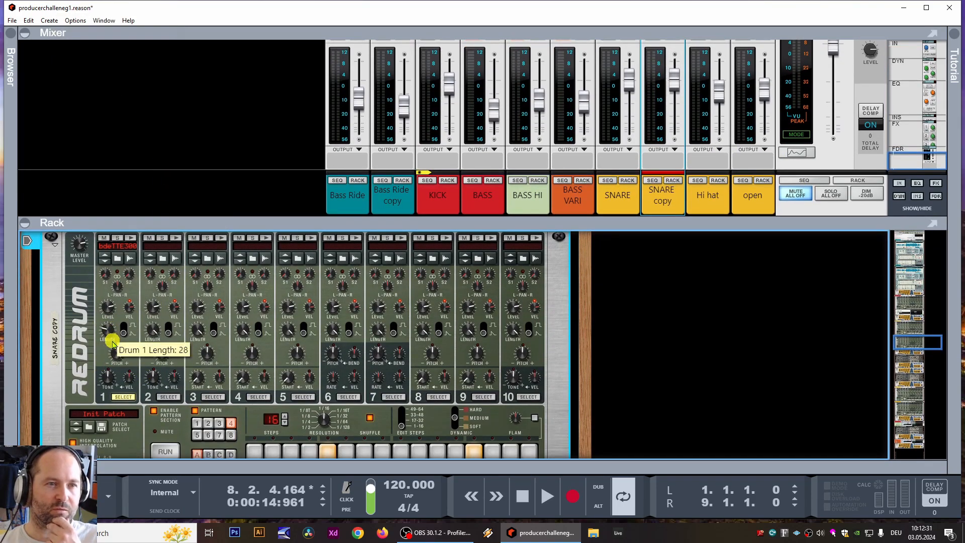
# - During playback, set SNARE copy's Scream 4 to the Fuzz damage type with a body resonance of 127
pyautogui.scroll(-3, 212, 400)
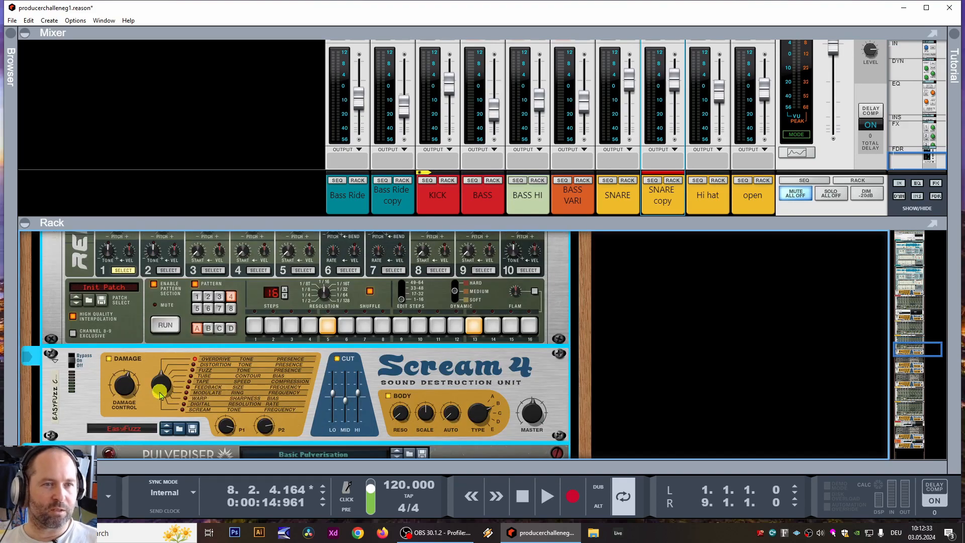
pyautogui.press('space')
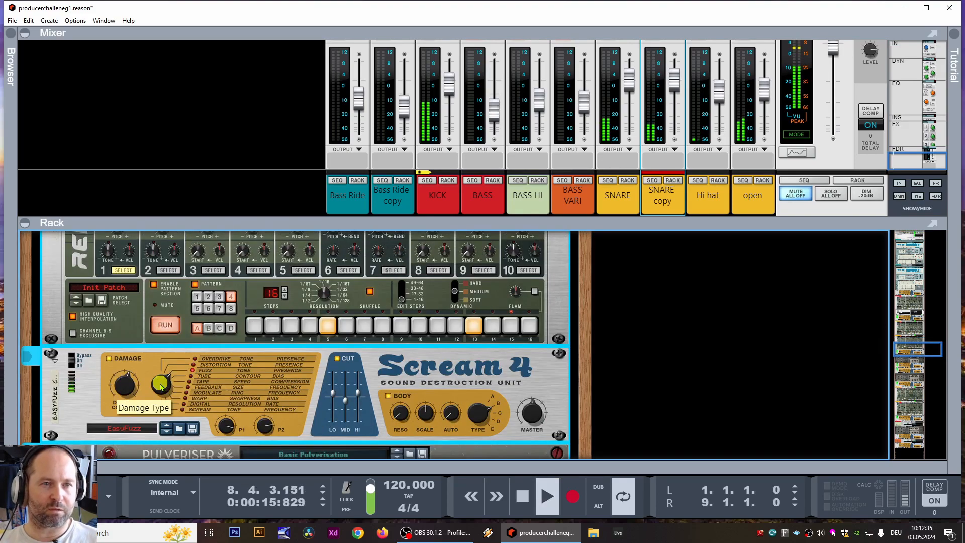
pyautogui.moveTo(162, 395); pyautogui.dragTo(163, 386)
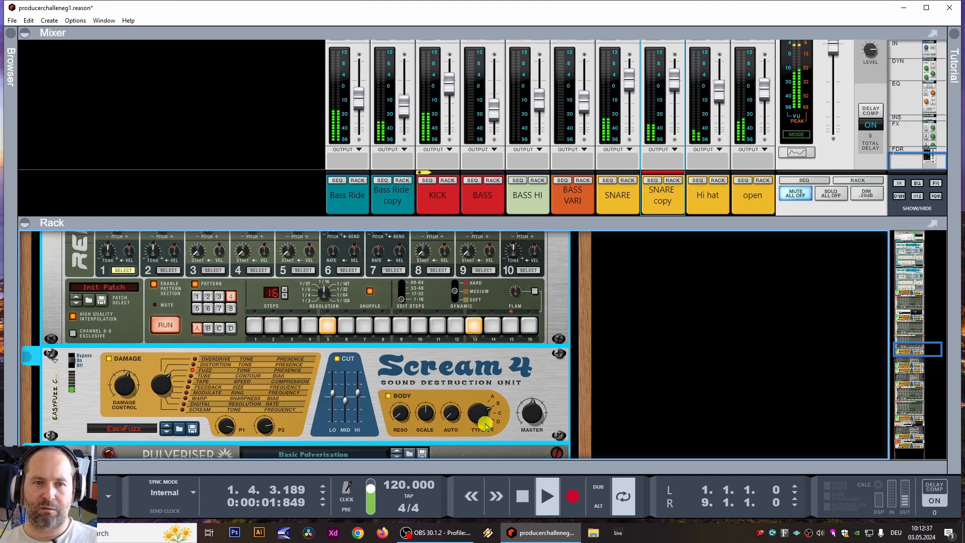
pyautogui.moveTo(392, 409); pyautogui.dragTo(422, 365)
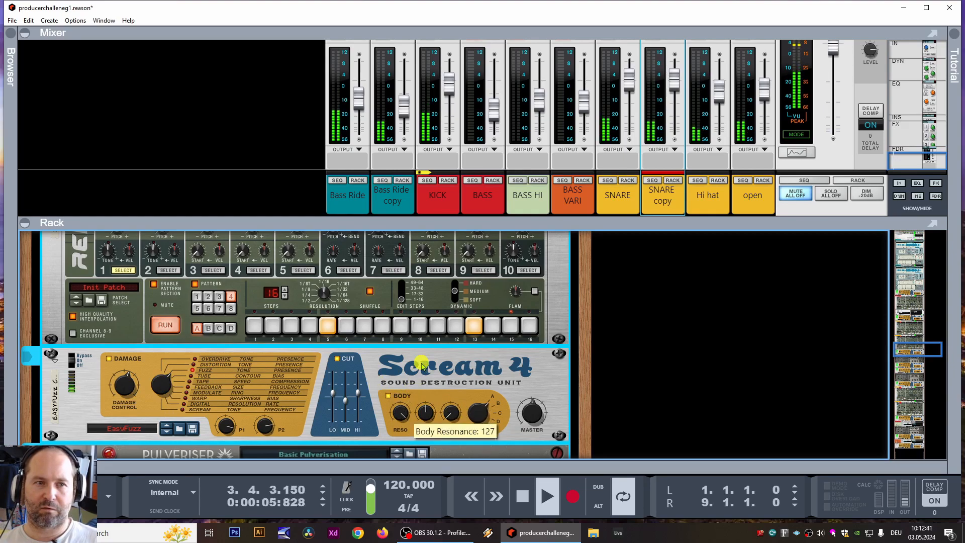
# - Switch the SNARE copy channel's Pulveriser to the Collossal Guitar Fuzz patch
pyautogui.scroll(-2, 300, 383)
pyautogui.click(397, 324)
pyautogui.click(397, 324)
pyautogui.click(397, 325)
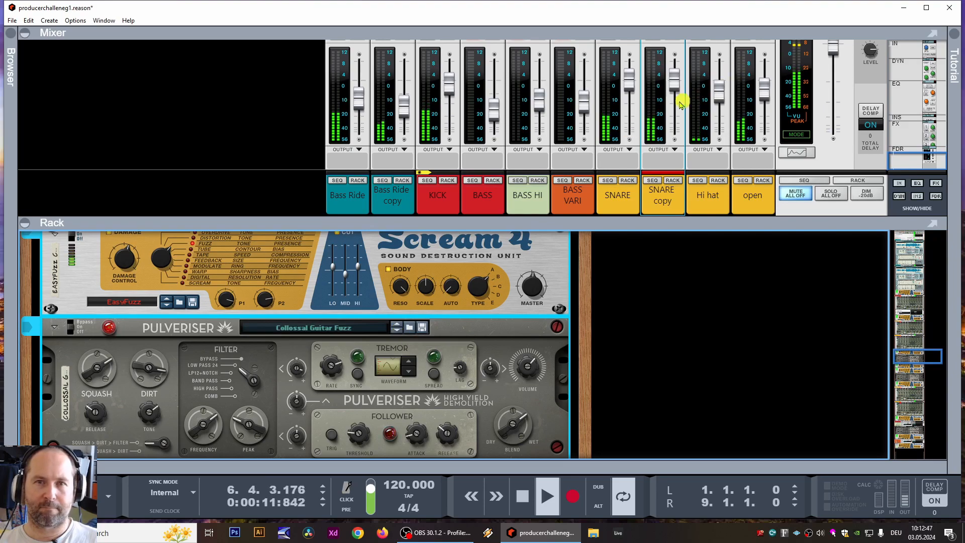
# - Fine-tune the SNARE copy channel's level and adjust the cut sliders on its Scream 4 during playback
pyautogui.scroll(2, 668, 101)
pyautogui.moveTo(674, 131)
pyautogui.mouseDown()
pyautogui.moveTo(679, 113)
pyautogui.moveTo(679, 130)
pyautogui.mouseUp()
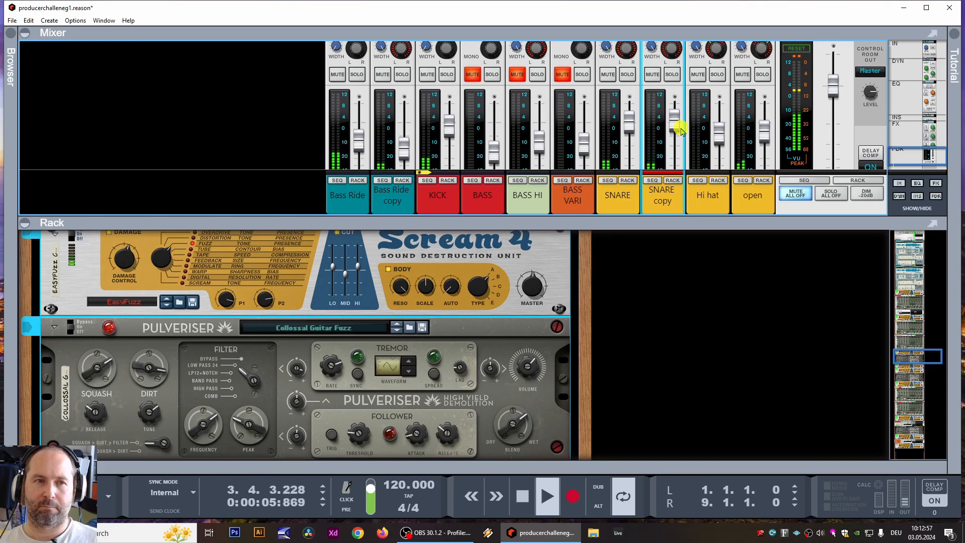
pyautogui.click(673, 180)
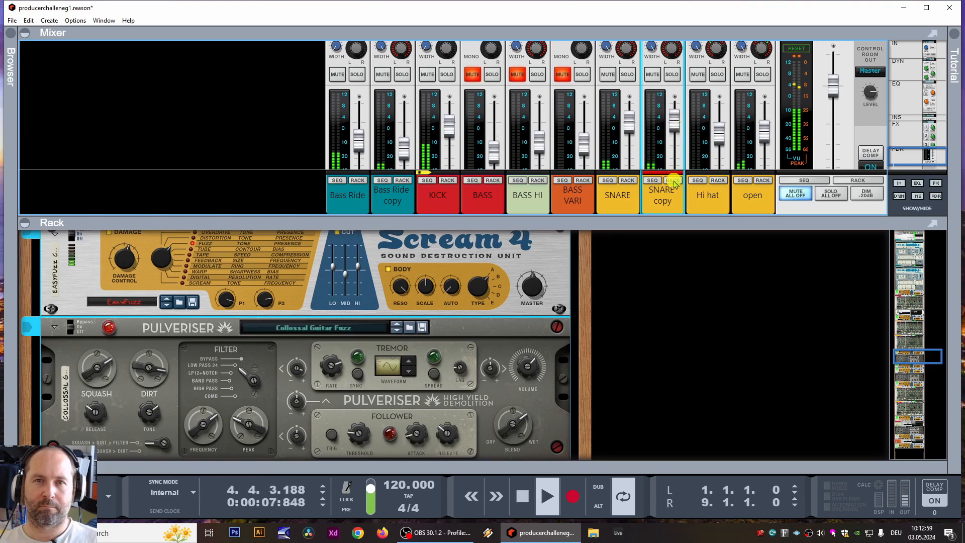
pyautogui.scroll(-3, 528, 282)
pyautogui.moveTo(347, 355)
pyautogui.mouseDown()
pyautogui.moveTo(355, 329)
pyautogui.moveTo(357, 364)
pyautogui.mouseUp()
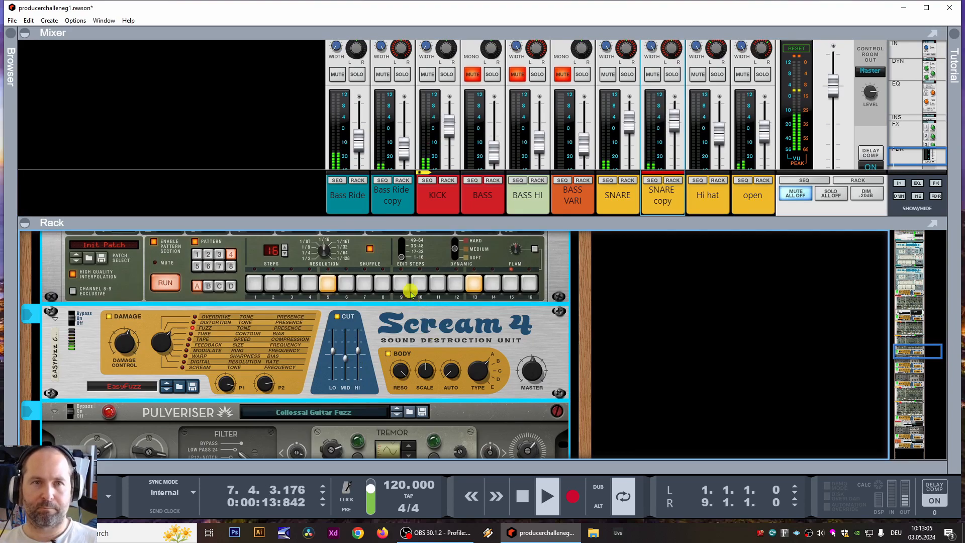
# - Enlarge the mixer area, stop playback and save the song
pyautogui.moveTo(484, 218); pyautogui.dragTo(486, 373)
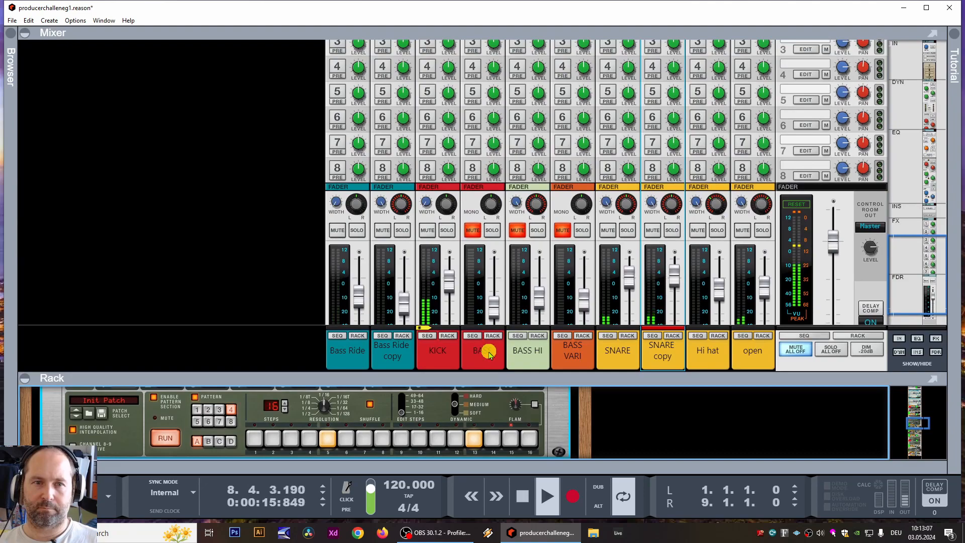
pyautogui.press('space')
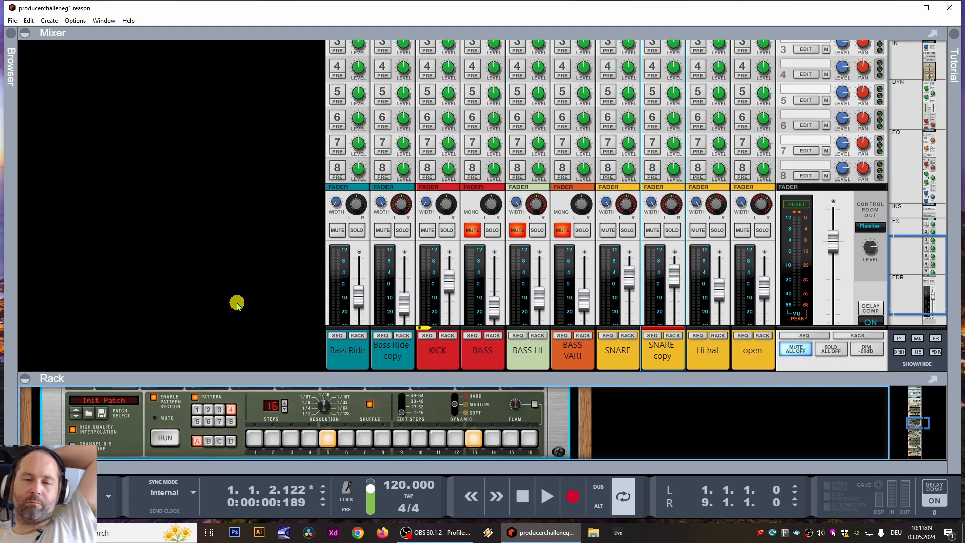
pyautogui.click(12, 20)
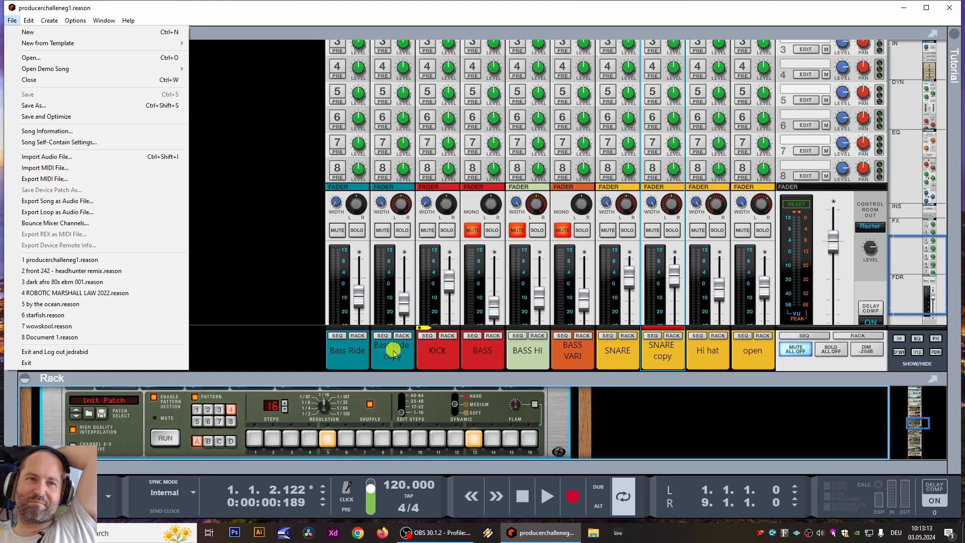
pyautogui.click(259, 333)
# - Show the Bass Ride channel's Grain device in an enlarged rack and add a Bassline Generator player to it
pyautogui.click(354, 335)
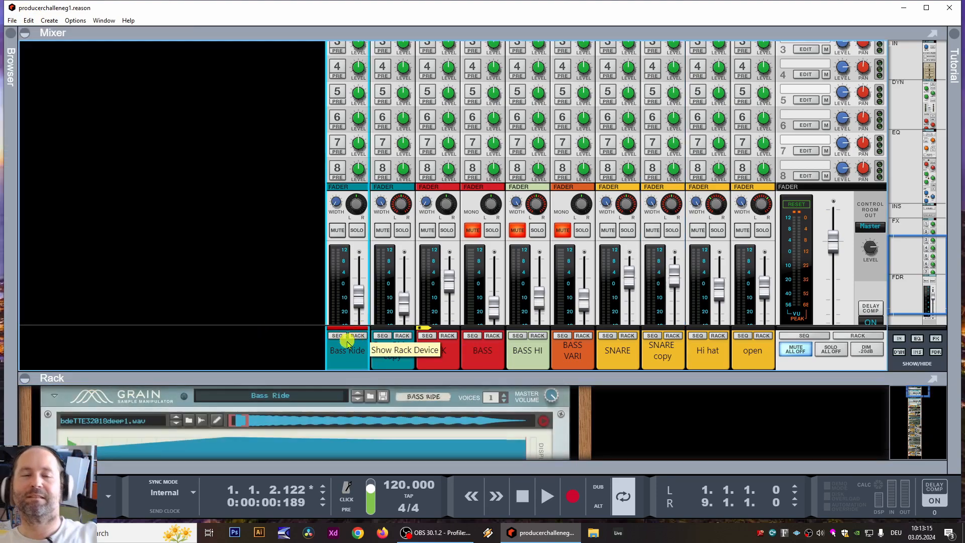
pyautogui.moveTo(333, 373); pyautogui.dragTo(375, 230)
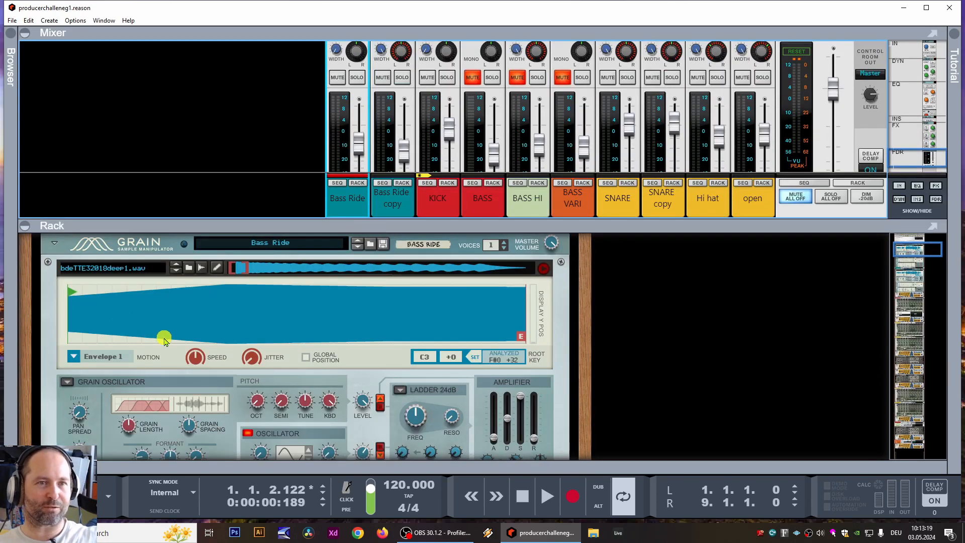
pyautogui.scroll(-5, 139, 368)
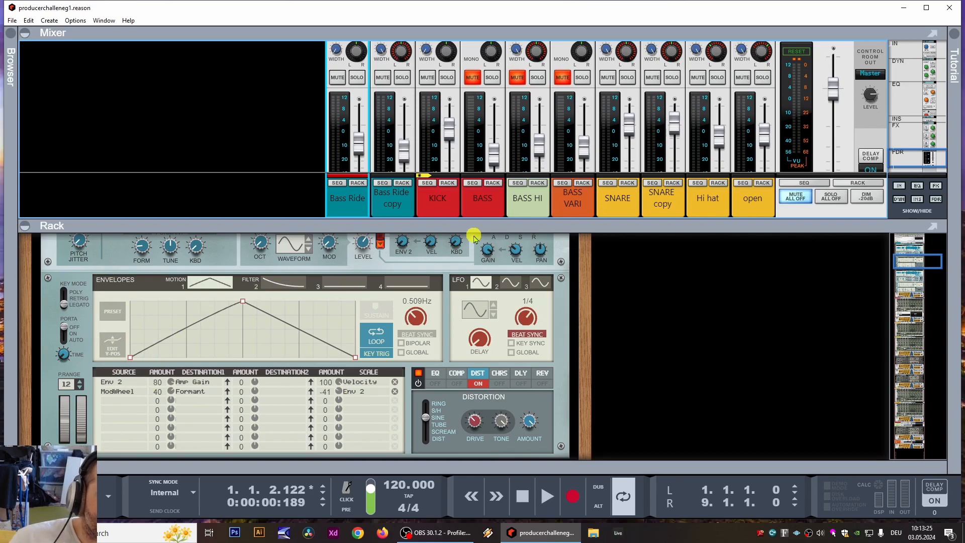
pyautogui.rightClick(56, 375)
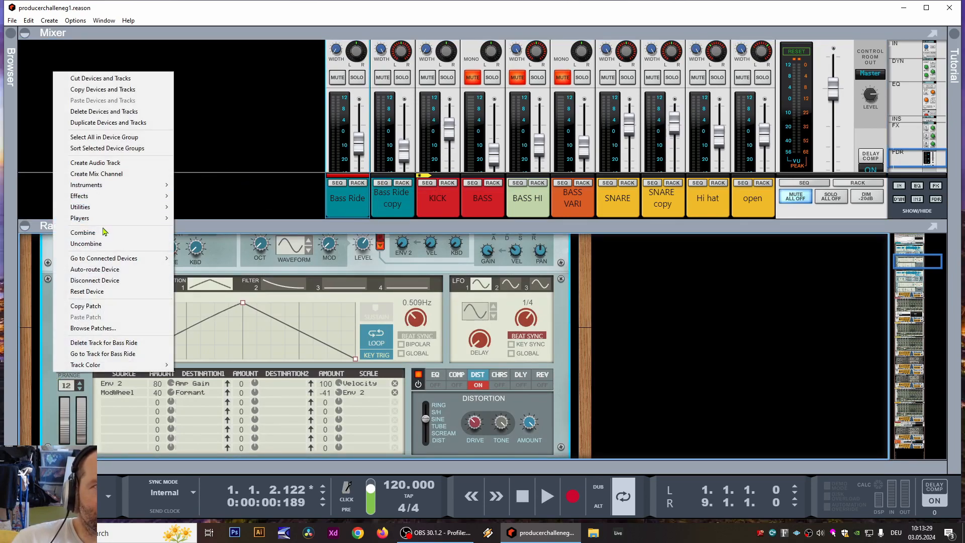
pyautogui.moveTo(151, 218)
pyautogui.click(238, 219)
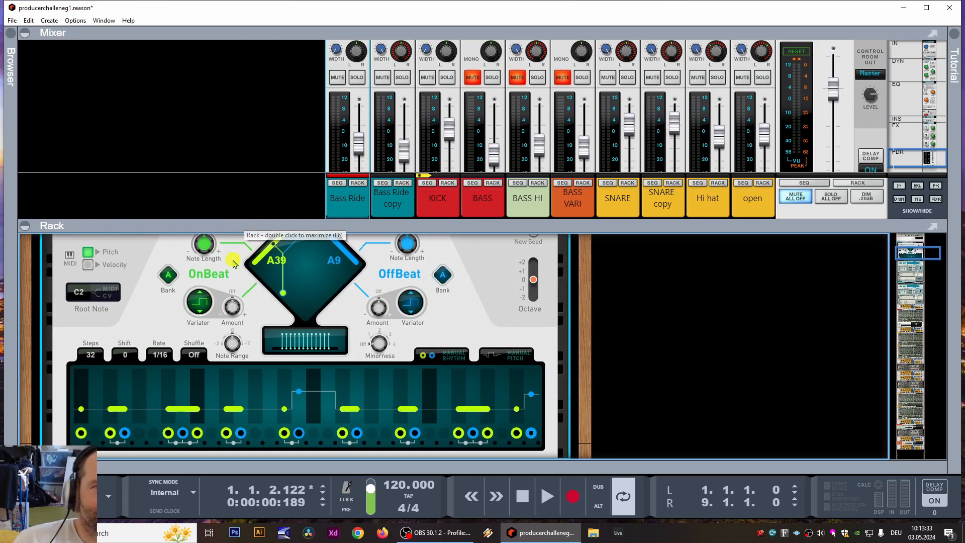
# - Load the Acid Reign patch in the Bassline Generator and set its root note to F2
pyautogui.rightClick(77, 296)
pyautogui.press('Escape')
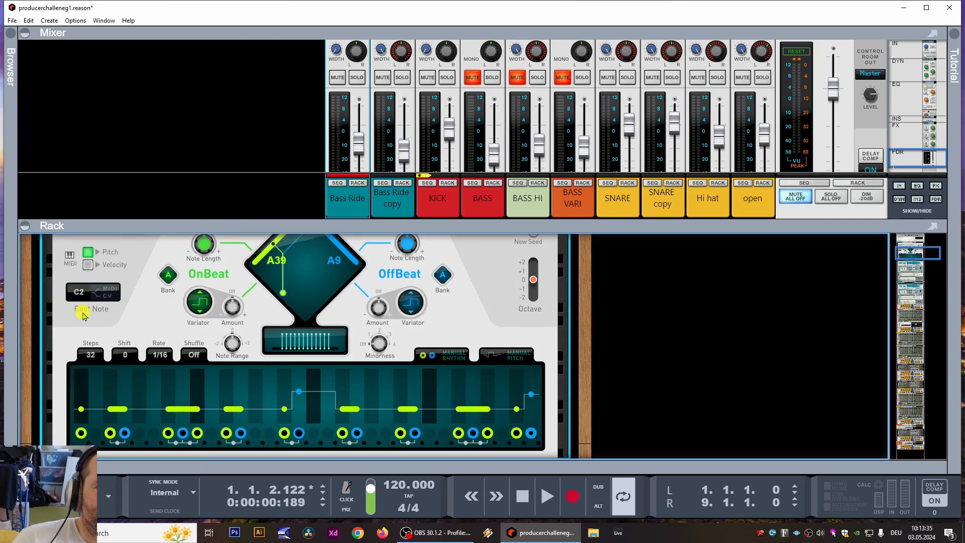
pyautogui.scroll(3, 77, 296)
pyautogui.click(142, 265)
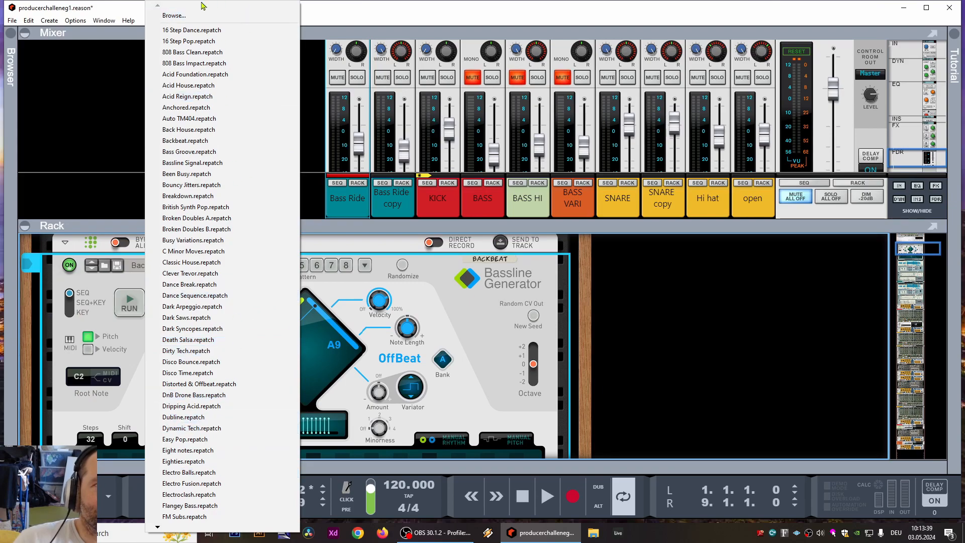
pyautogui.click(218, 97)
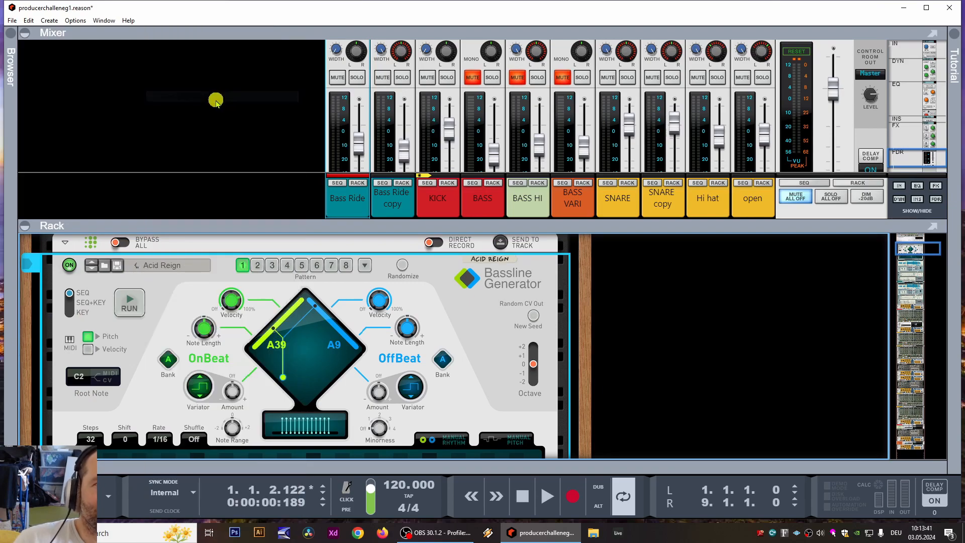
pyautogui.moveTo(77, 381); pyautogui.dragTo(89, 362)
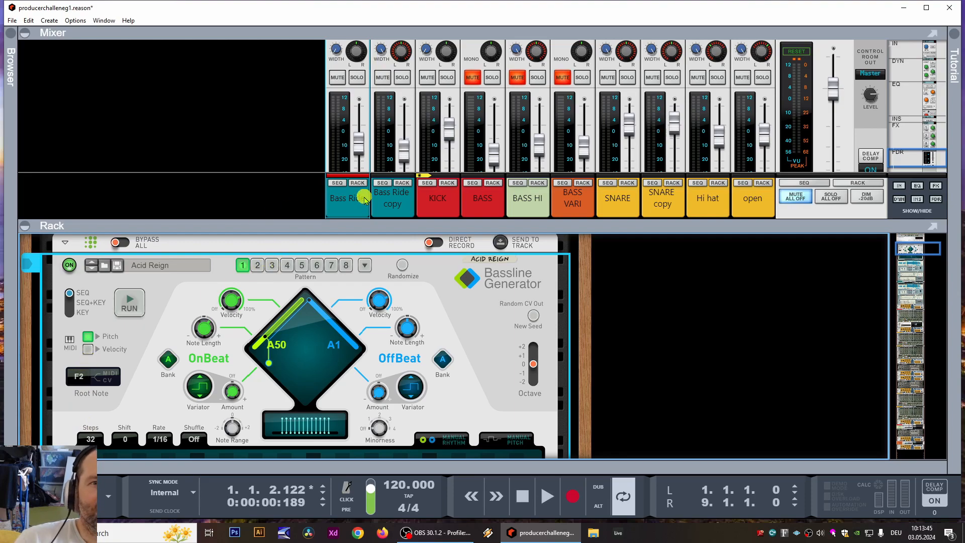
# - Bring the sequencer into view below the mixer and look over its tracks
pyautogui.moveTo(394, 473); pyautogui.dragTo(410, 208)
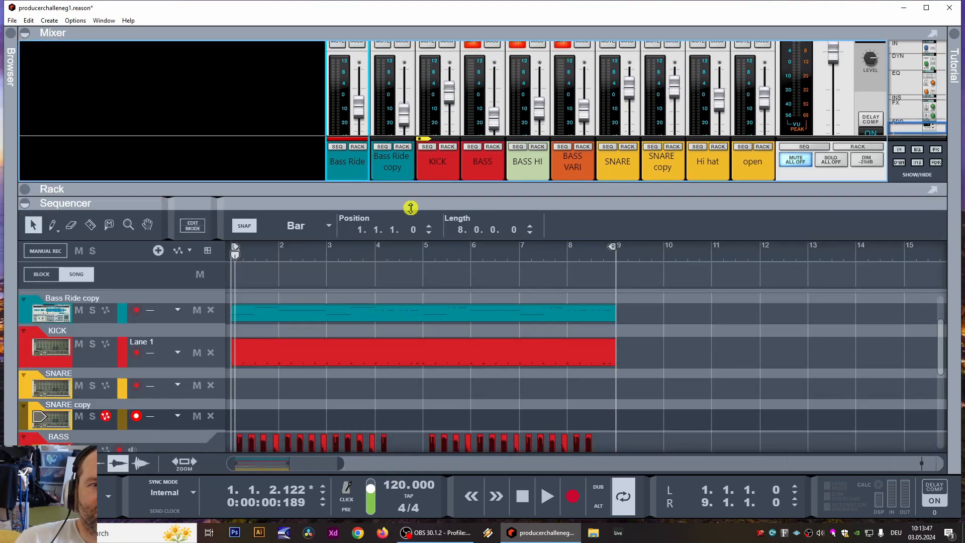
pyautogui.scroll(-3, 318, 310)
pyautogui.scroll(-2, 329, 310)
pyautogui.scroll(6, 329, 310)
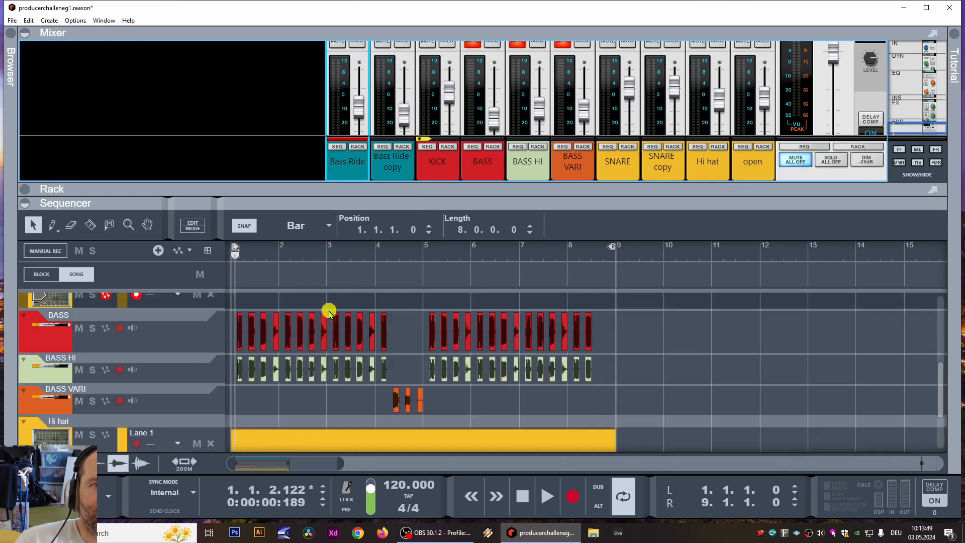
pyautogui.click(197, 373)
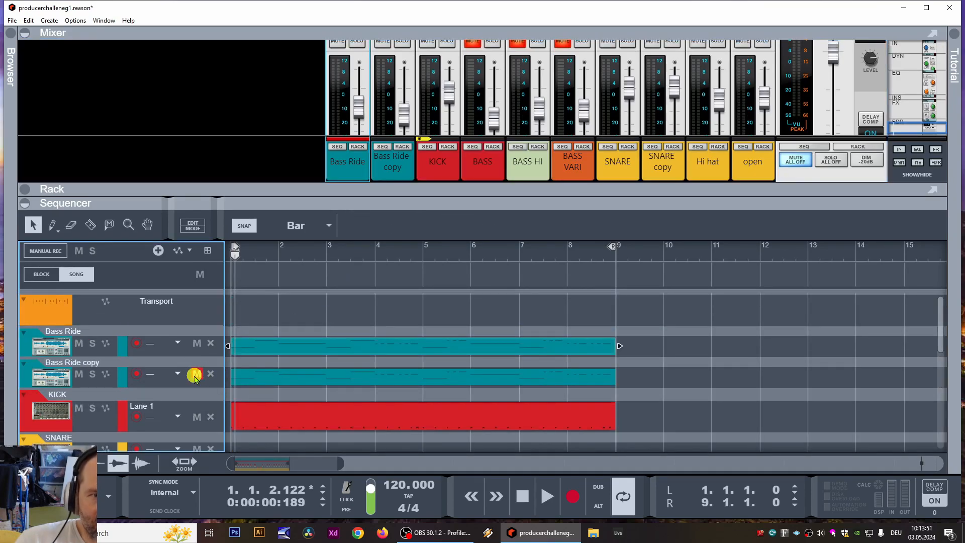
pyautogui.click(194, 345)
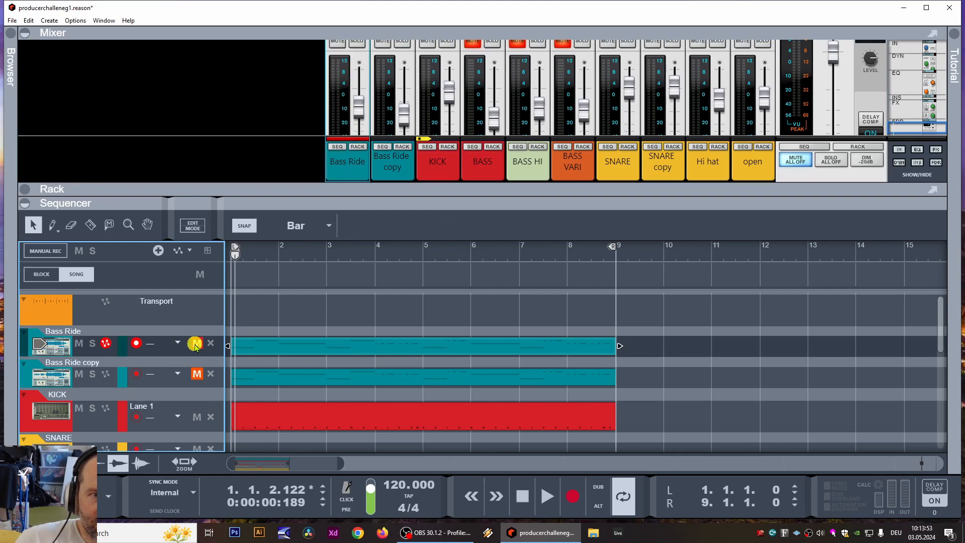
pyautogui.click(199, 374)
# - Mute the existing note clips on the Bass Ride and Bass Ride copy tracks
pyautogui.moveTo(322, 304); pyautogui.dragTo(281, 386)
pyautogui.rightClick(290, 371)
pyautogui.click(328, 260)
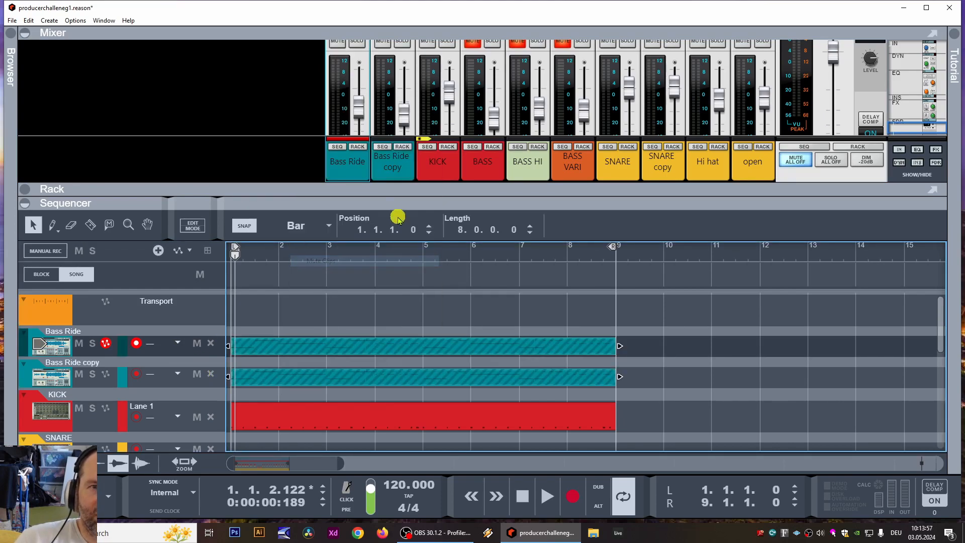
# - Return to the mixer and rack, and play the loop to audition the Bass Ride's generated bassline
pyautogui.moveTo(398, 193); pyautogui.dragTo(370, 314)
pyautogui.click(365, 279)
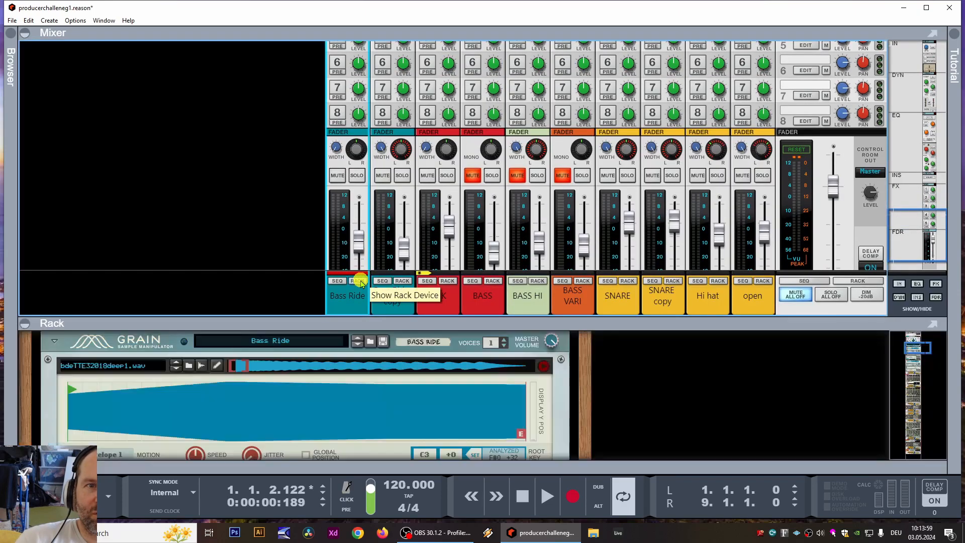
pyautogui.click(548, 496)
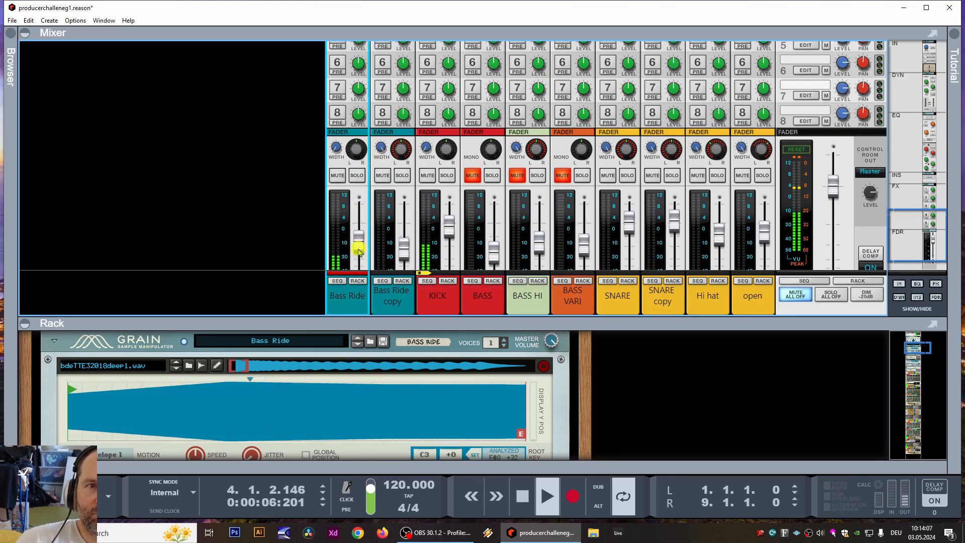
pyautogui.scroll(-2, 337, 264)
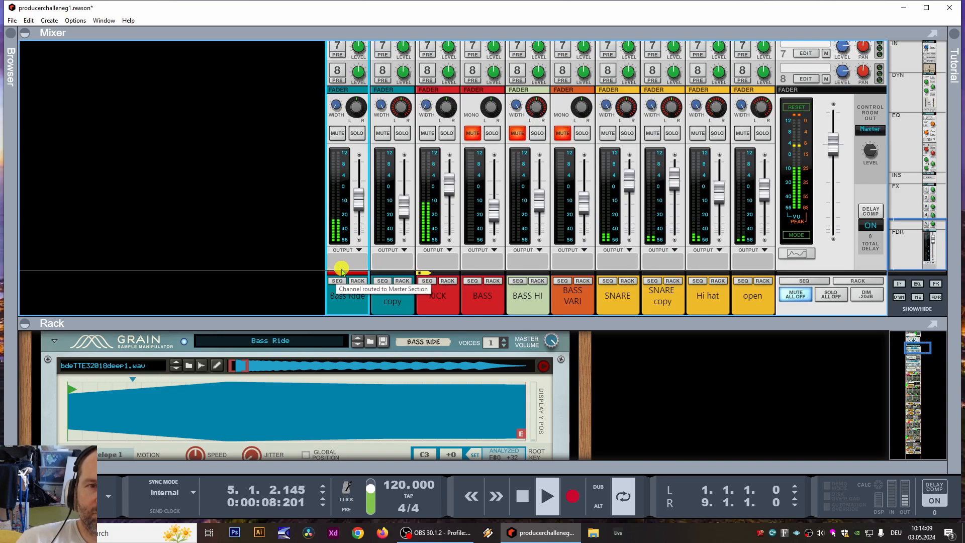
pyautogui.click(364, 288)
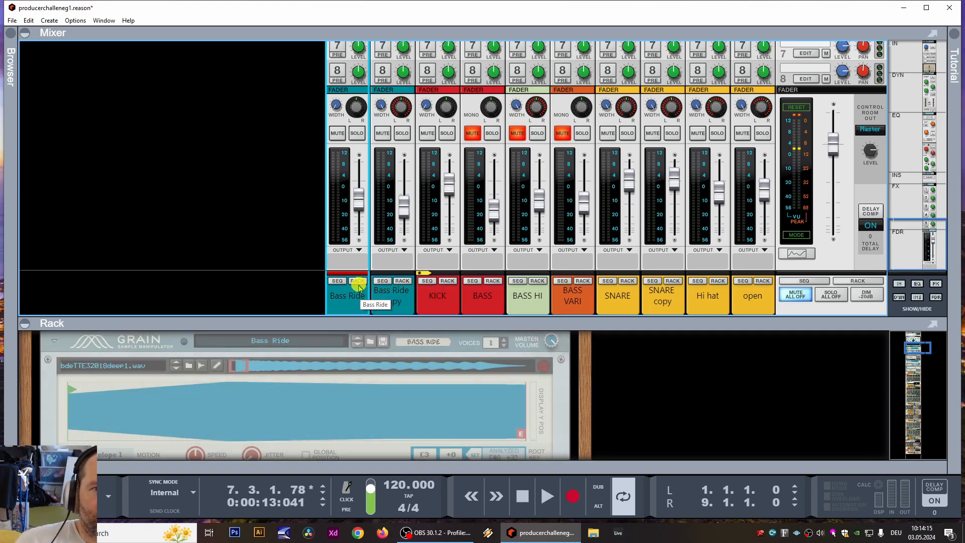
# - Enlarge the rack and send the Bassline Generator's Acid Reign pattern to the Bass Ride track
pyautogui.moveTo(341, 460); pyautogui.dragTo(351, 249)
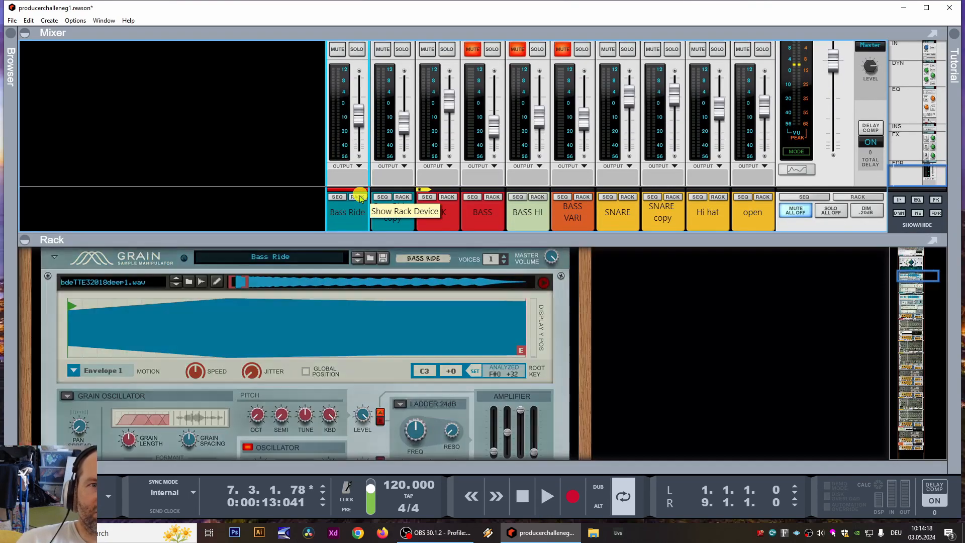
pyautogui.click(359, 196)
pyautogui.scroll(-5, 125, 385)
pyautogui.scroll(4, 134, 390)
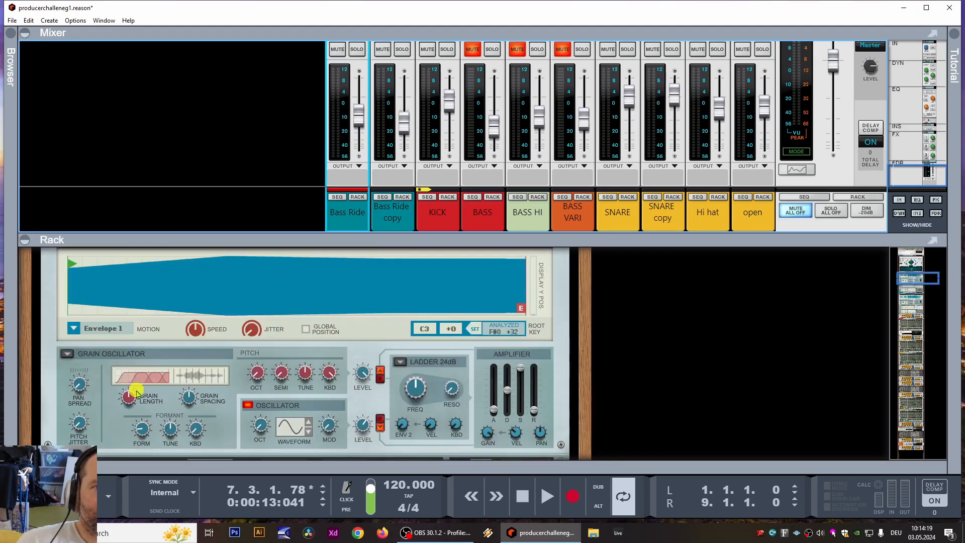
pyautogui.scroll(6, 135, 390)
pyautogui.scroll(-2, 482, 332)
pyautogui.scroll(3, 482, 332)
pyautogui.click(501, 283)
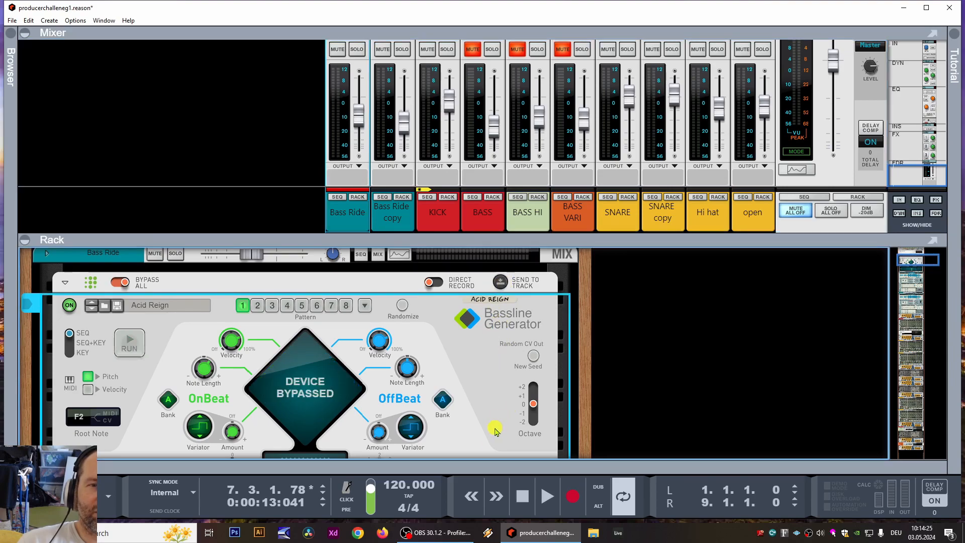
# - Add a new note lane to the Bass Ride copy track and copy the generated Bass Ride clip onto it
pyautogui.moveTo(459, 468); pyautogui.dragTo(439, 144)
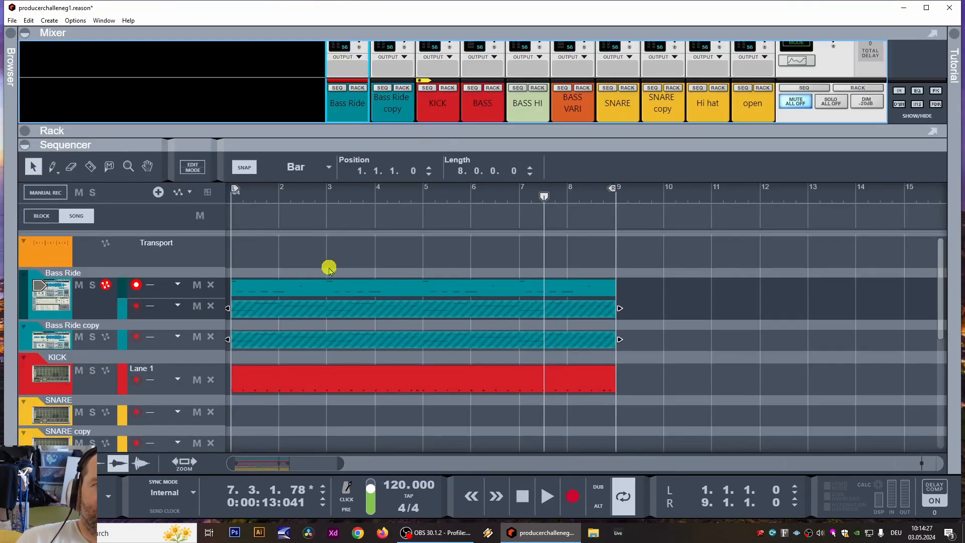
pyautogui.click(98, 344)
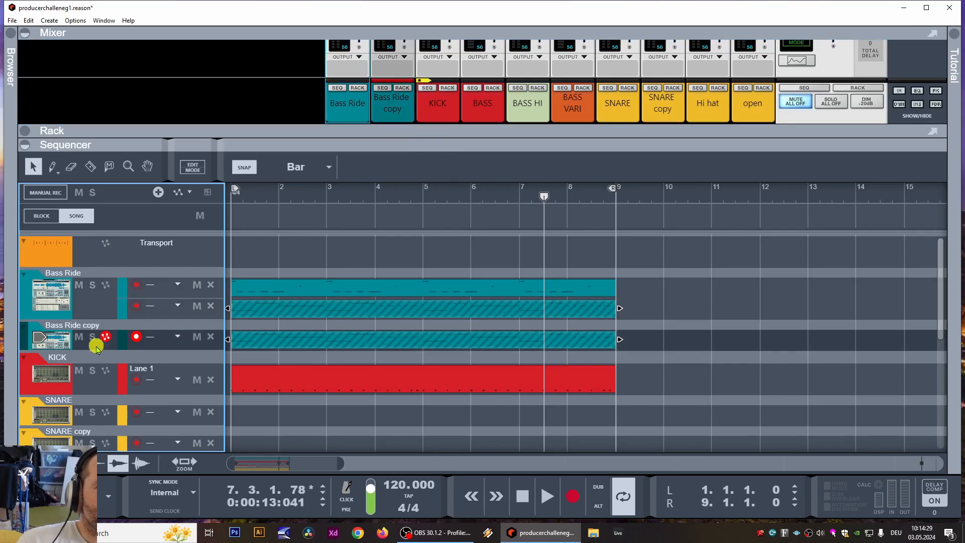
pyautogui.click(157, 192)
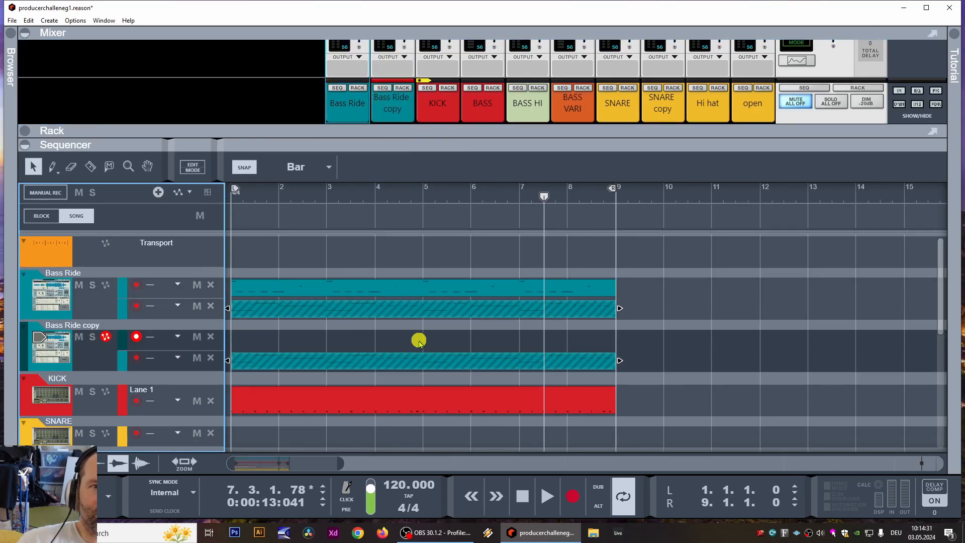
pyautogui.click(346, 277)
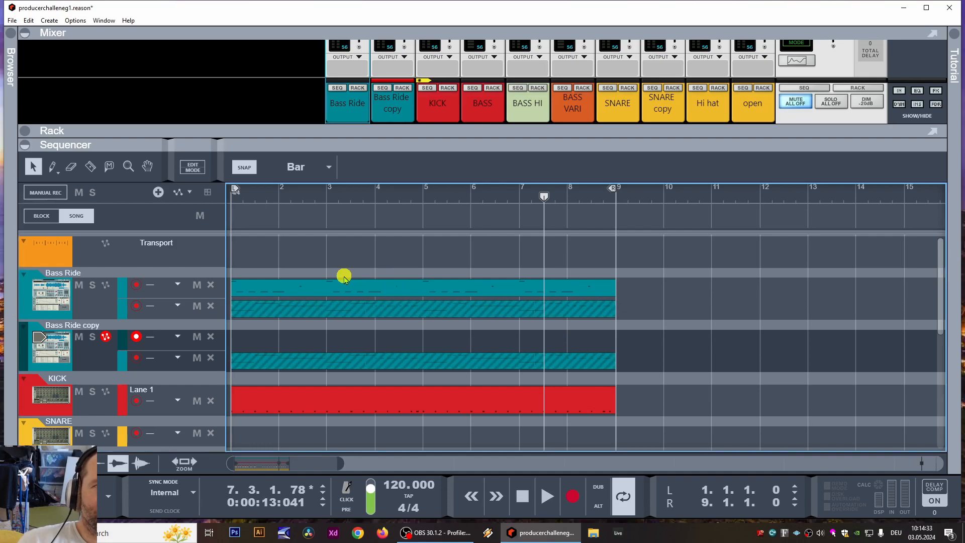
pyautogui.click(301, 290)
pyautogui.moveTo(284, 294); pyautogui.dragTo(282, 343)
# - Play the loop from the start with the mixer area enlarged, and save the song after stopping playback
pyautogui.press('KP_0')
pyautogui.press('space')
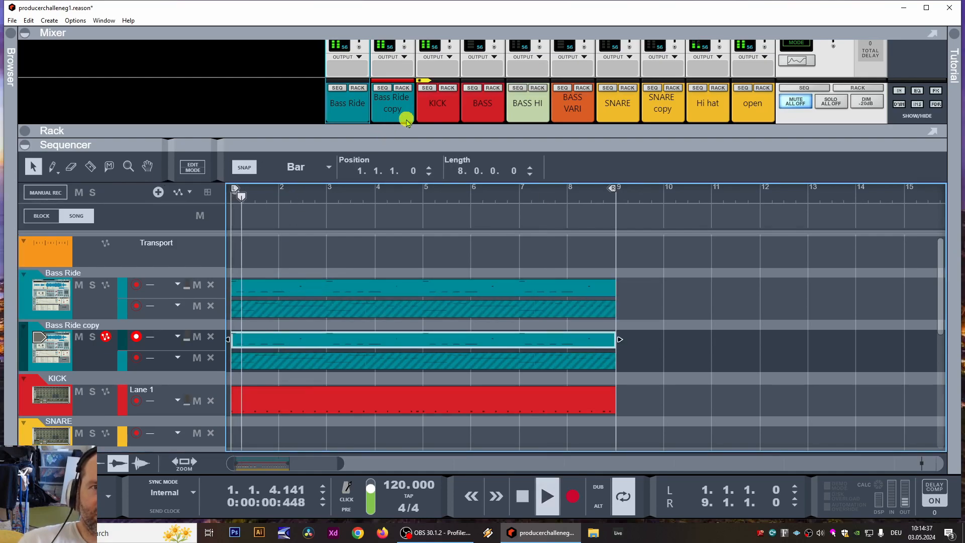
pyautogui.moveTo(392, 138); pyautogui.dragTo(372, 296)
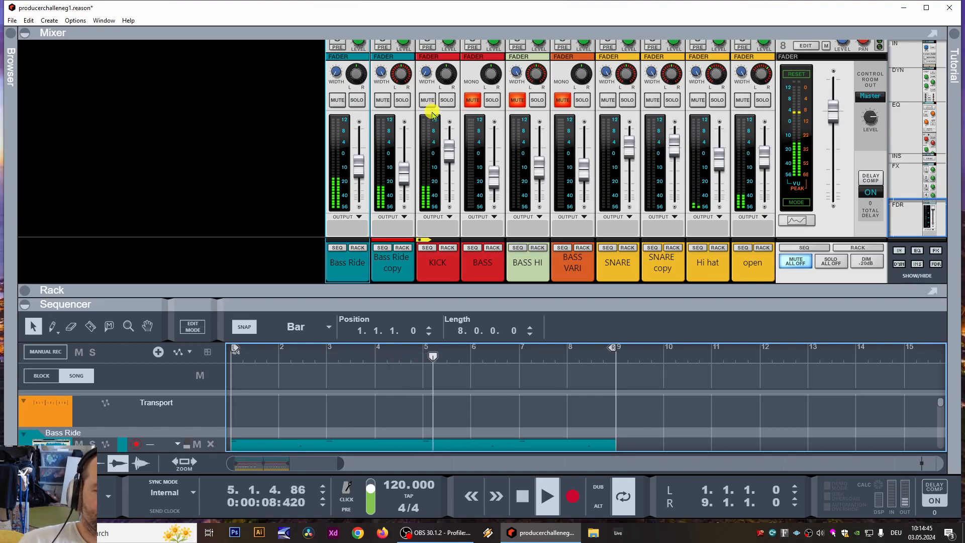
pyautogui.press('space')
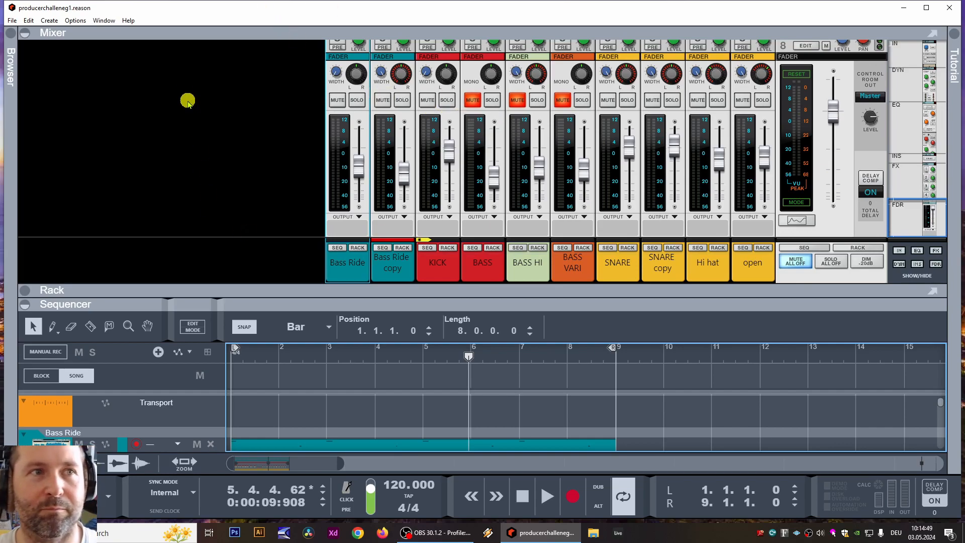
pyautogui.click(12, 21)
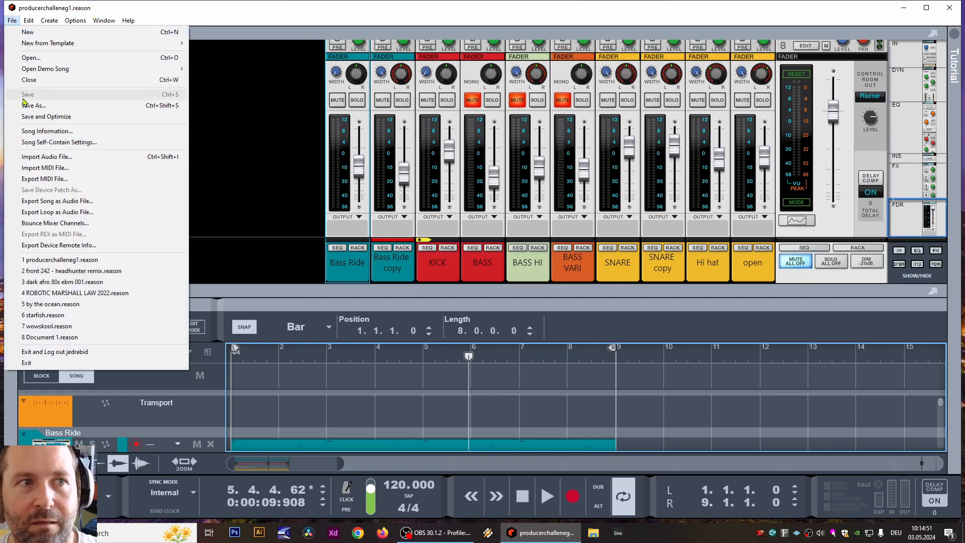
# - Open the browser and create a Grain instrument in the empty area of the mixer
pyautogui.moveTo(50, 21)
pyautogui.click(319, 213)
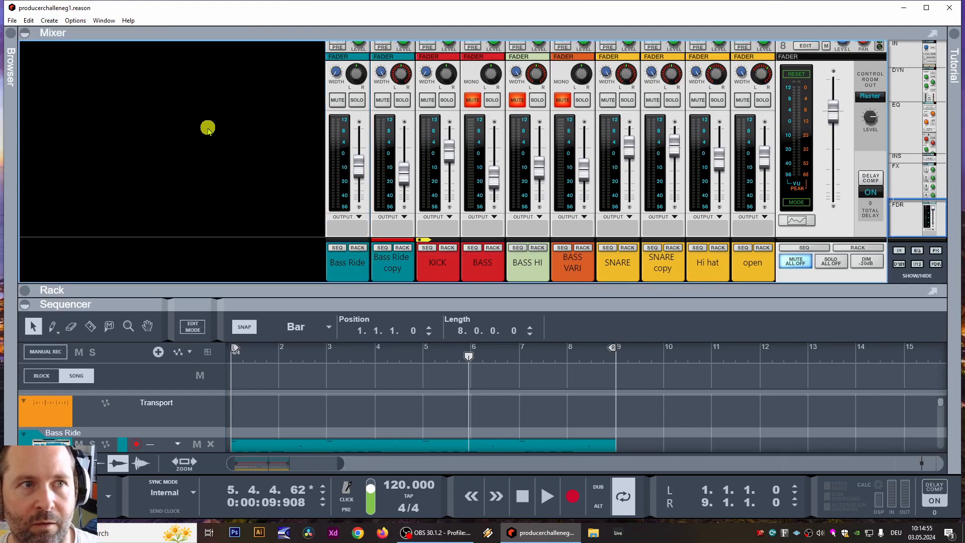
pyautogui.moveTo(11, 125); pyautogui.dragTo(207, 177)
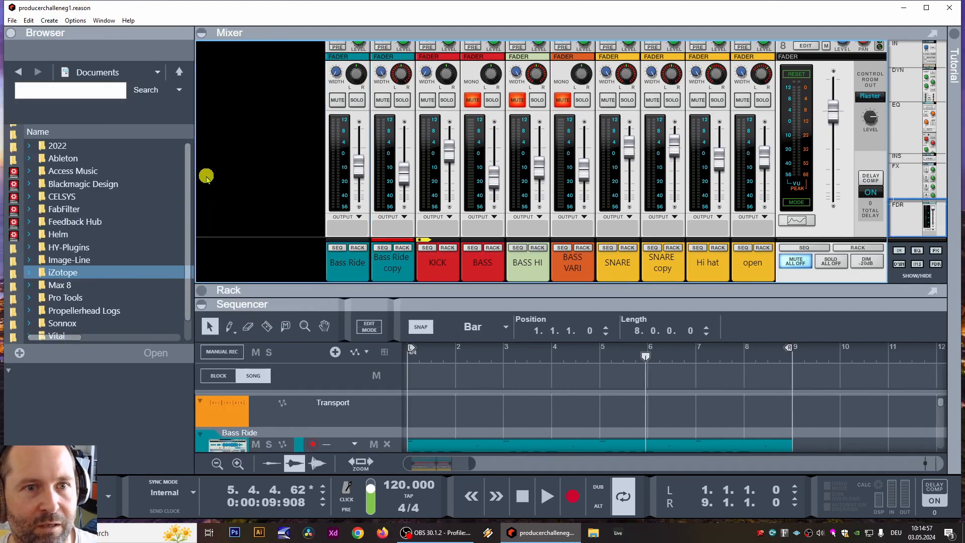
pyautogui.rightClick(246, 169)
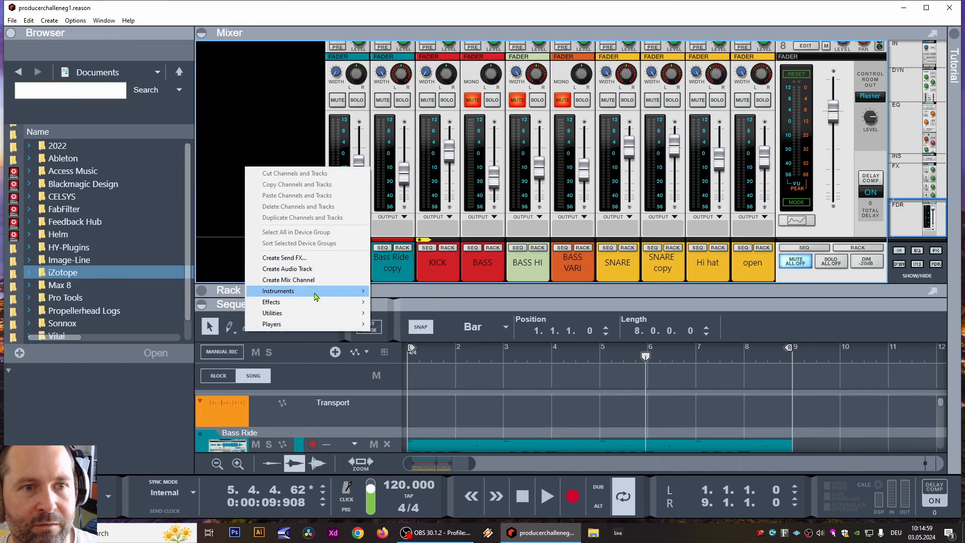
pyautogui.moveTo(311, 295)
pyautogui.click(417, 327)
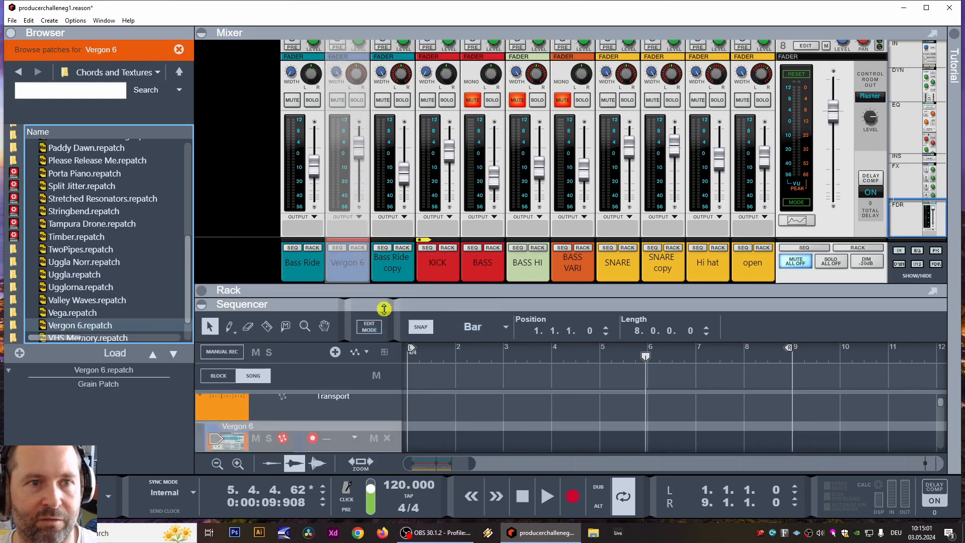
# - Move the new Grain channel ahead of Bass Ride, show its device in the rack and widen the browser
pyautogui.moveTo(339, 257); pyautogui.dragTo(278, 258)
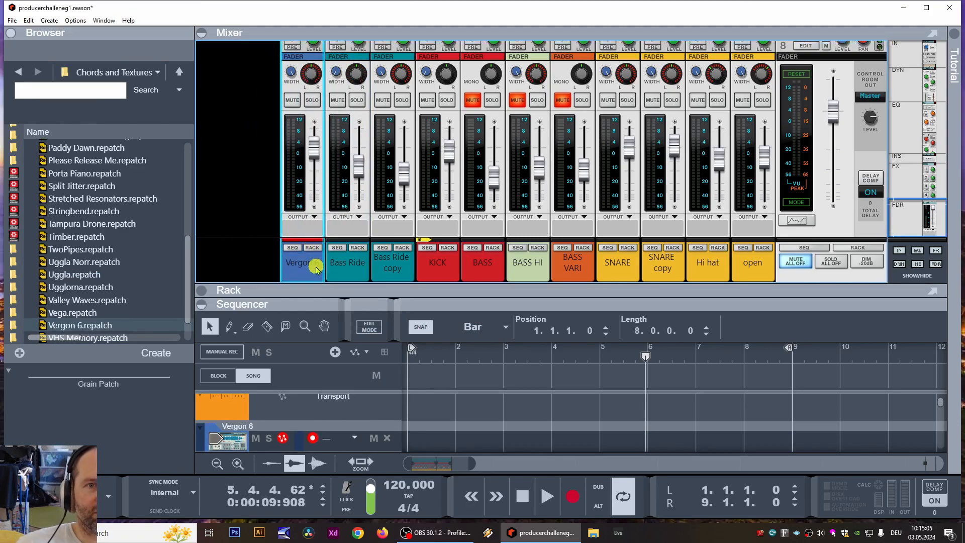
pyautogui.click(311, 248)
pyautogui.moveTo(23, 234); pyautogui.dragTo(115, 241)
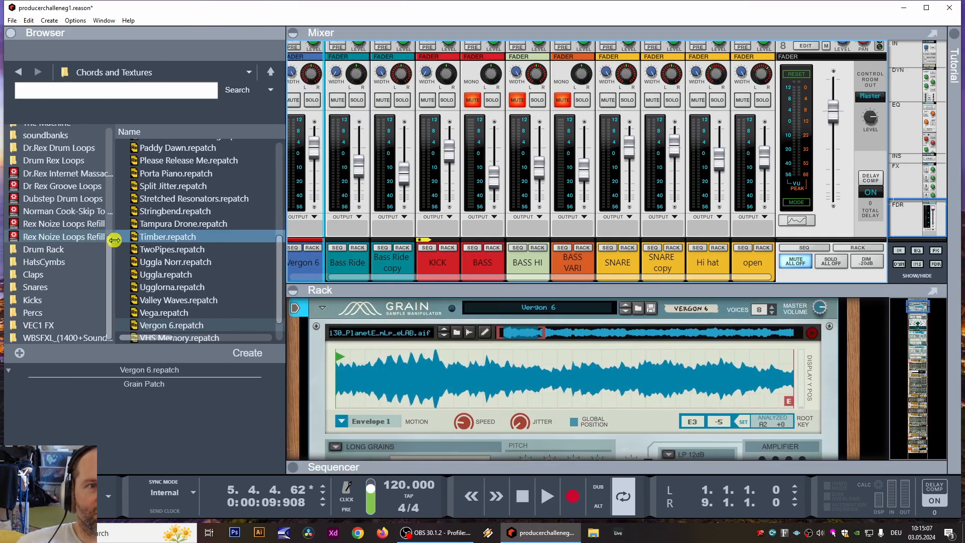
# - Load the Additive Evolution patch into Grain from the Pads folder of the factory Grain Patches
pyautogui.scroll(6, 175, 251)
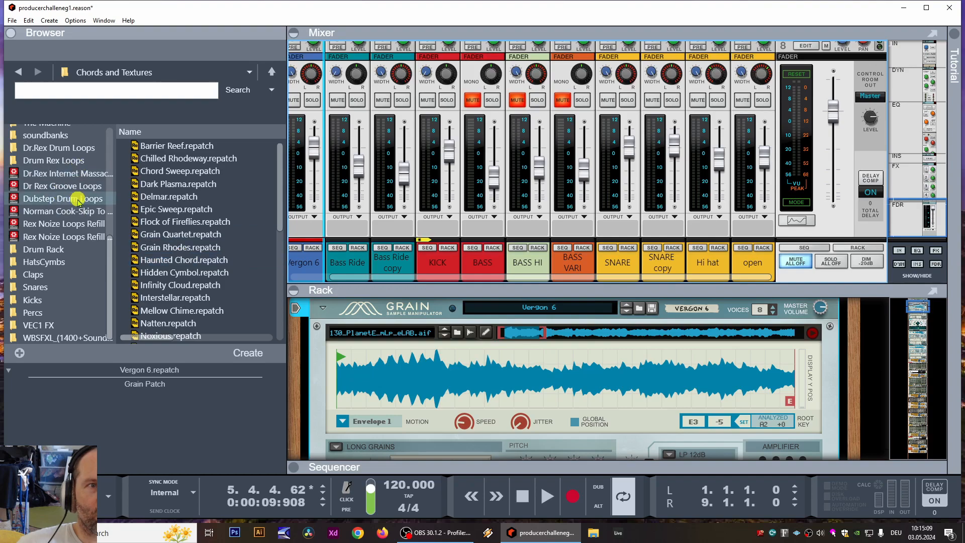
pyautogui.scroll(5, 56, 226)
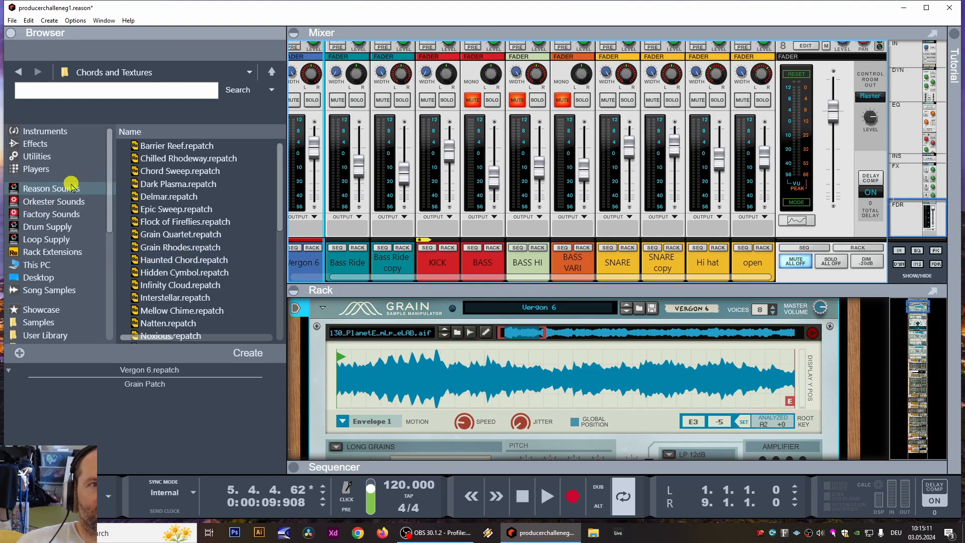
pyautogui.click(50, 214)
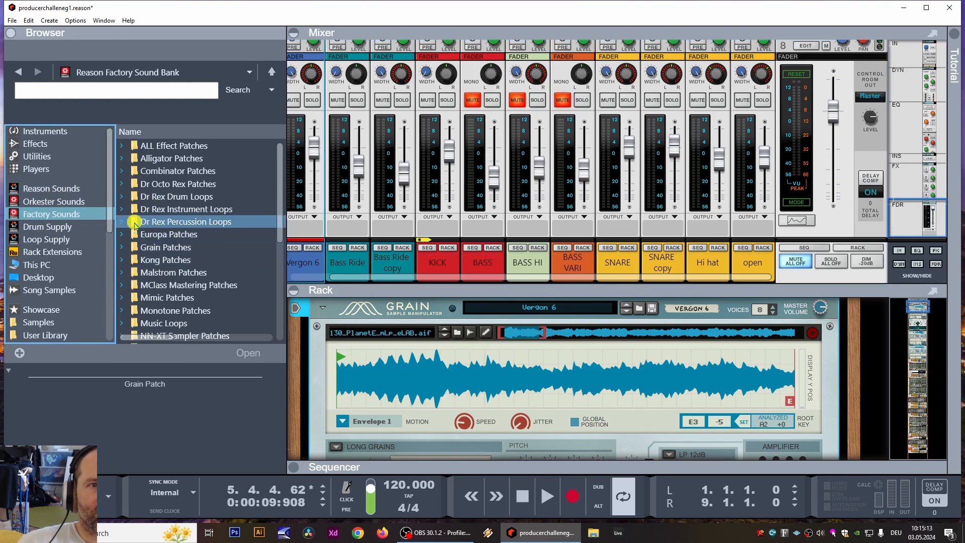
pyautogui.click(123, 246)
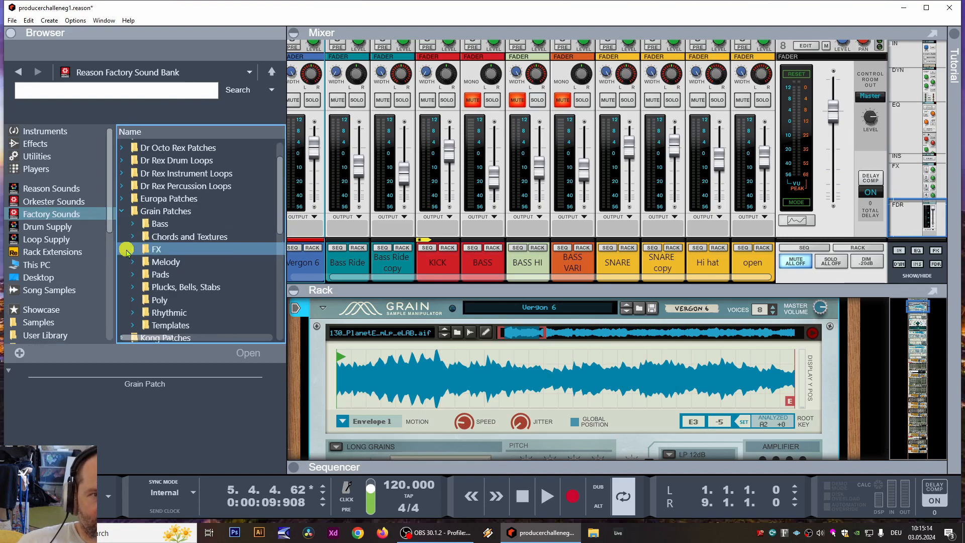
pyautogui.click(133, 277)
pyautogui.click(192, 164)
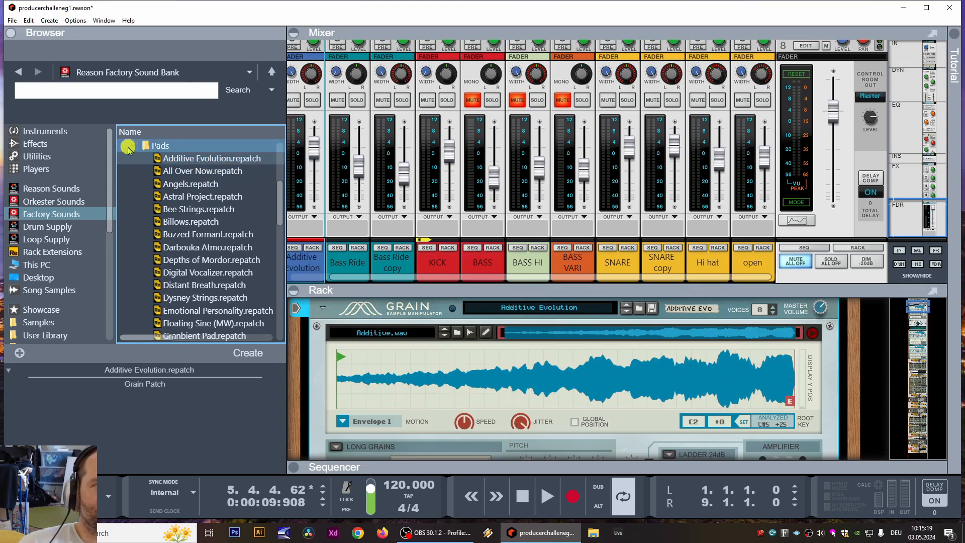
# - Load the kick sample bdeTTE30018dance1.wav from the Kicks folder's Ueb TTE BD DANCE set into Grain
pyautogui.scroll(-10, 78, 301)
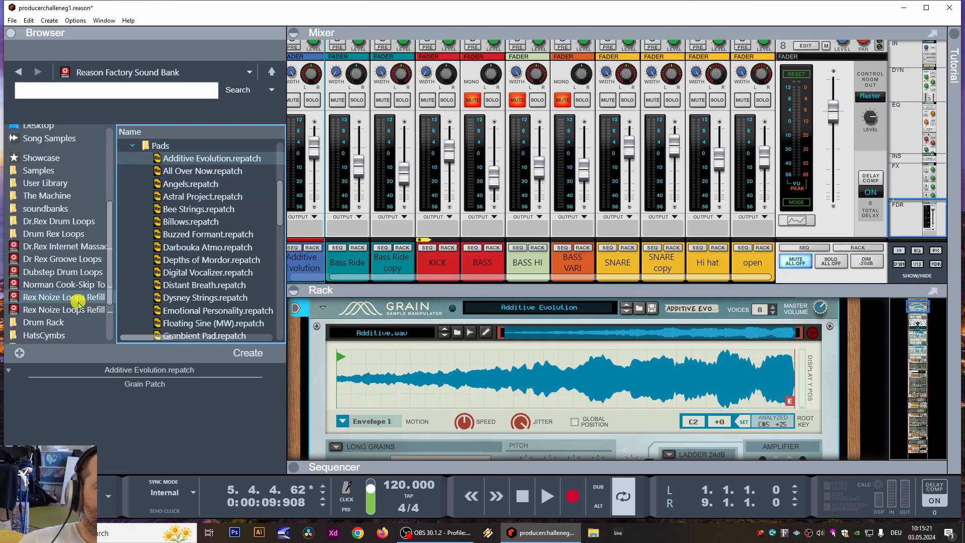
pyautogui.click(70, 301)
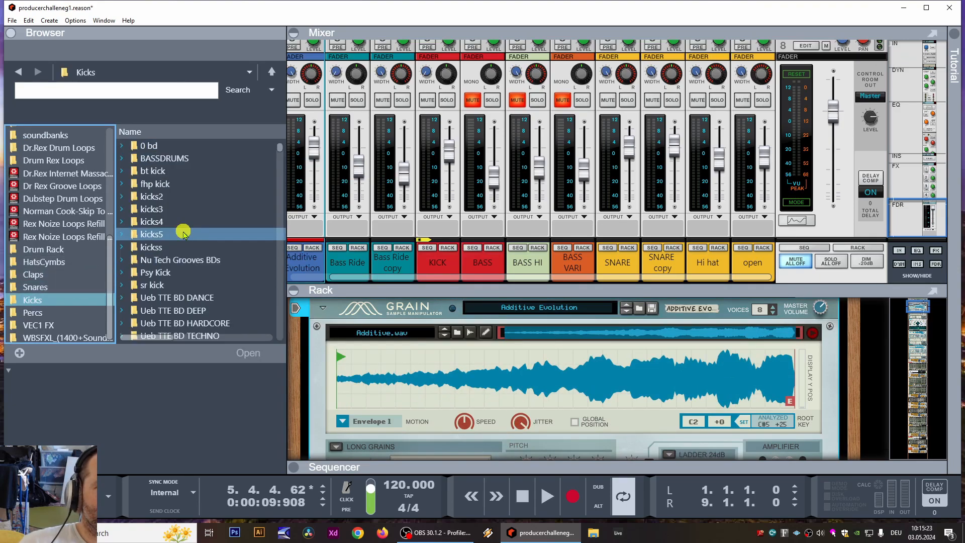
pyautogui.click(121, 260)
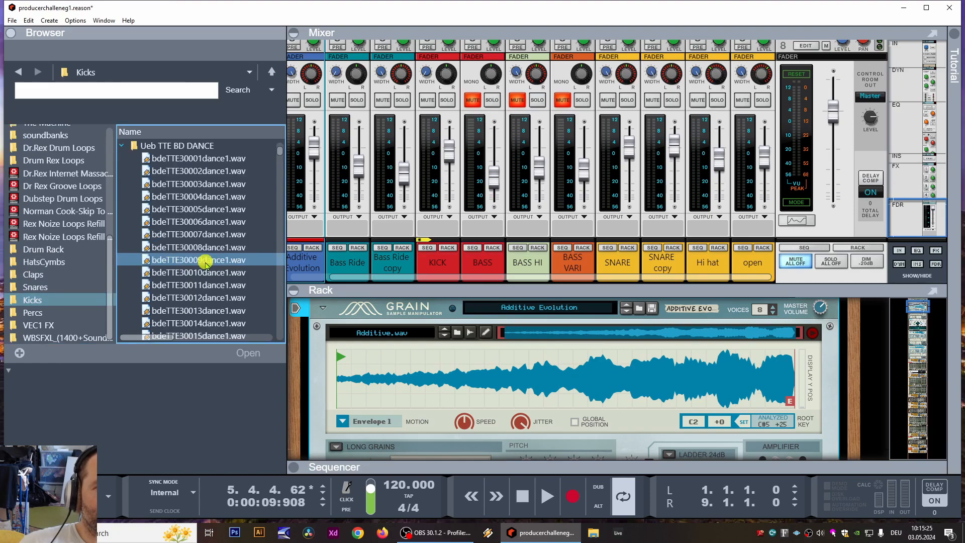
pyautogui.scroll(-2, 221, 265)
pyautogui.click(204, 298)
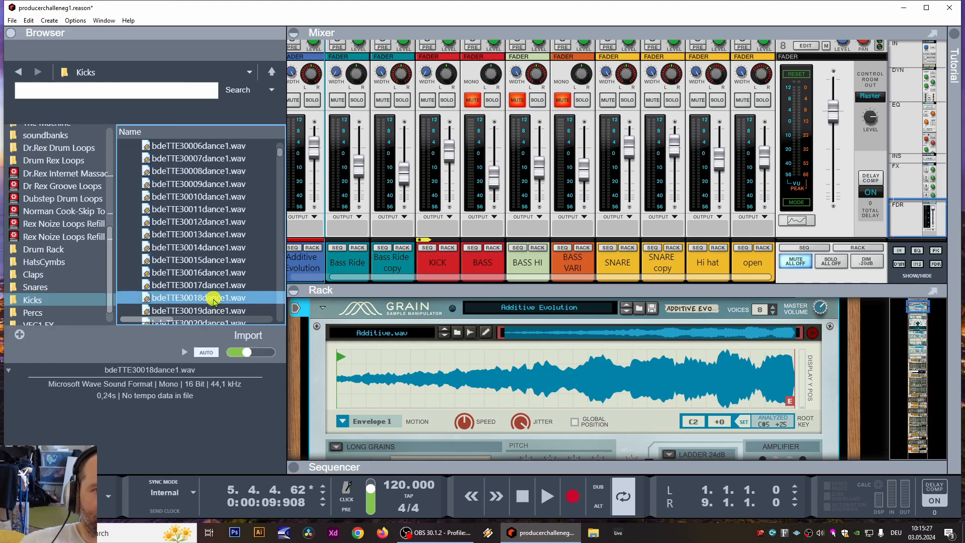
pyautogui.moveTo(204, 300); pyautogui.dragTo(594, 385)
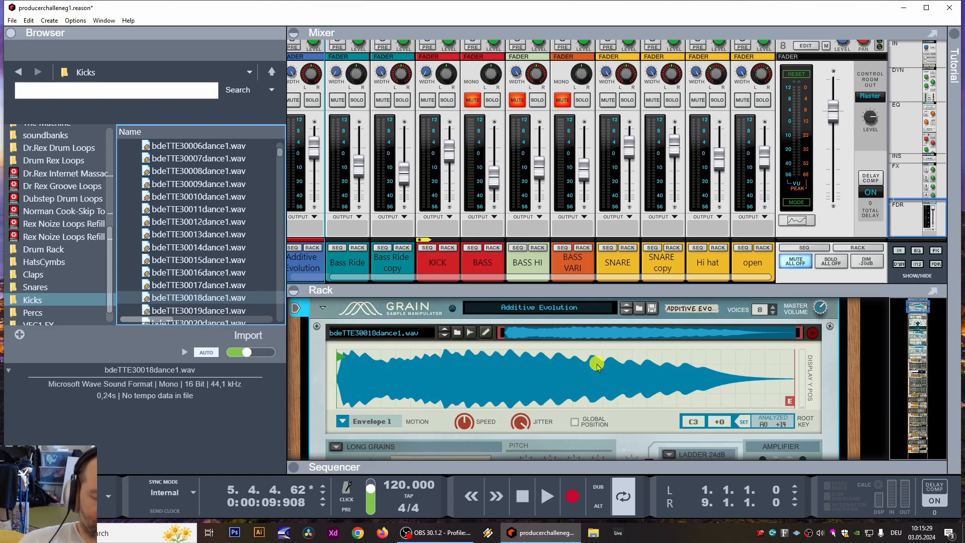
# - Show the on-screen piano keys, audition the Grain kick sample, and try the next sample before returning to bdeTTE30018dance1.wav
pyautogui.press('F4')
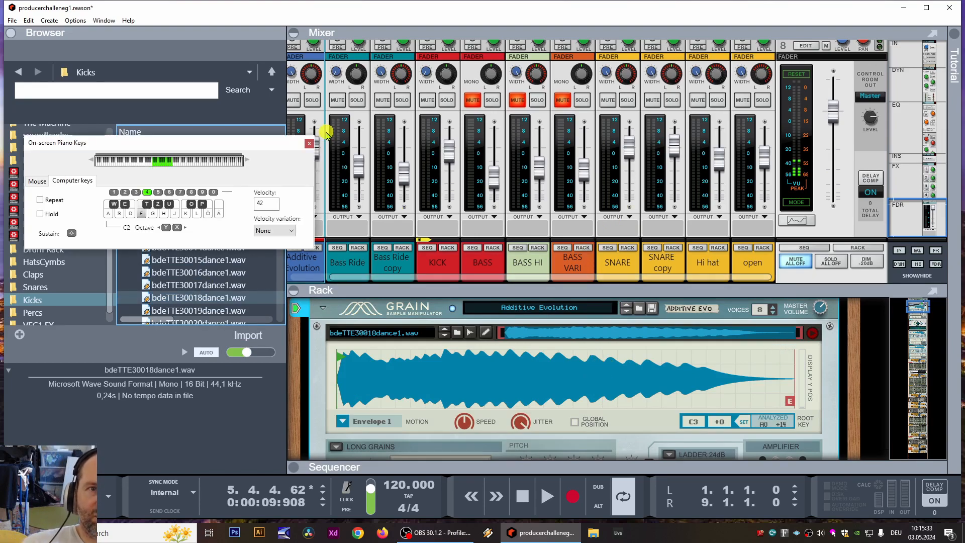
pyautogui.moveTo(234, 144); pyautogui.dragTo(253, 308)
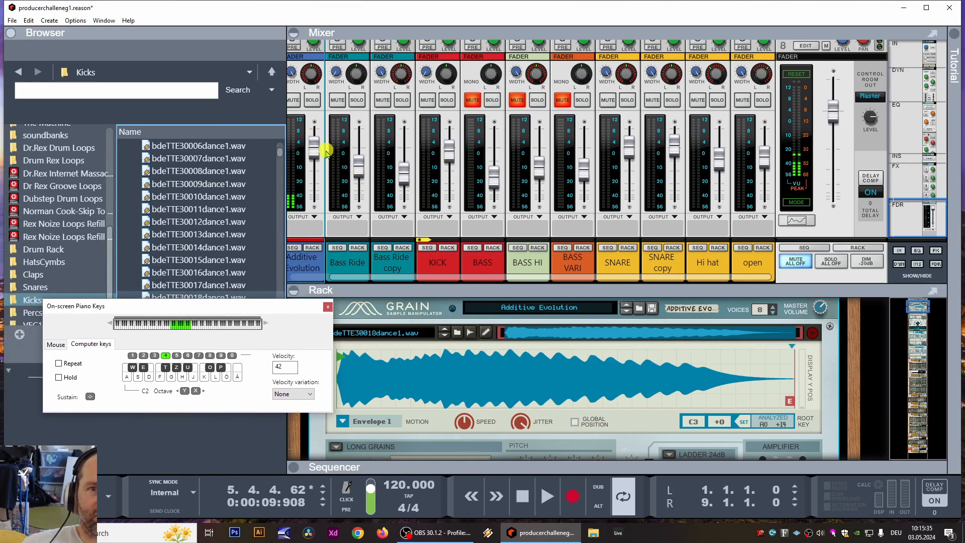
pyautogui.press('f')
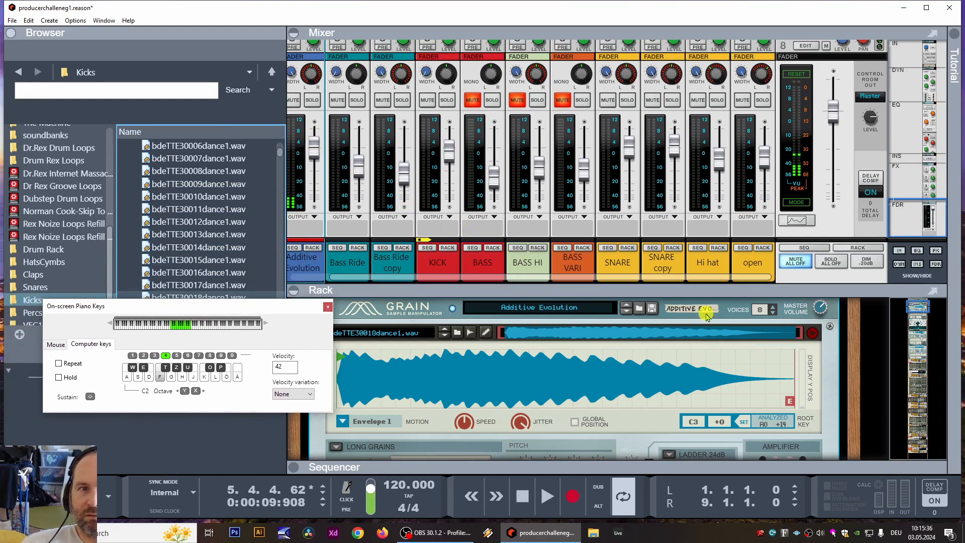
pyautogui.click(446, 342)
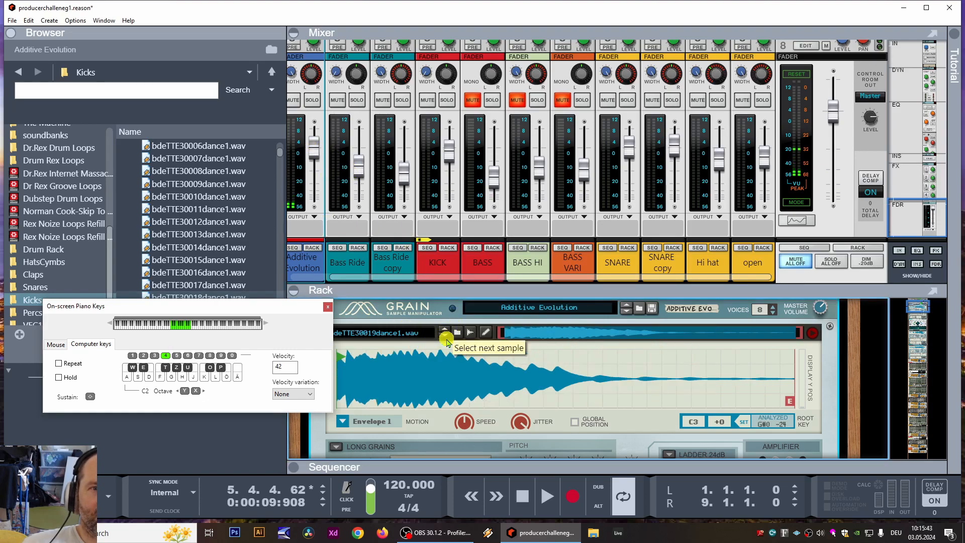
pyautogui.click(445, 331)
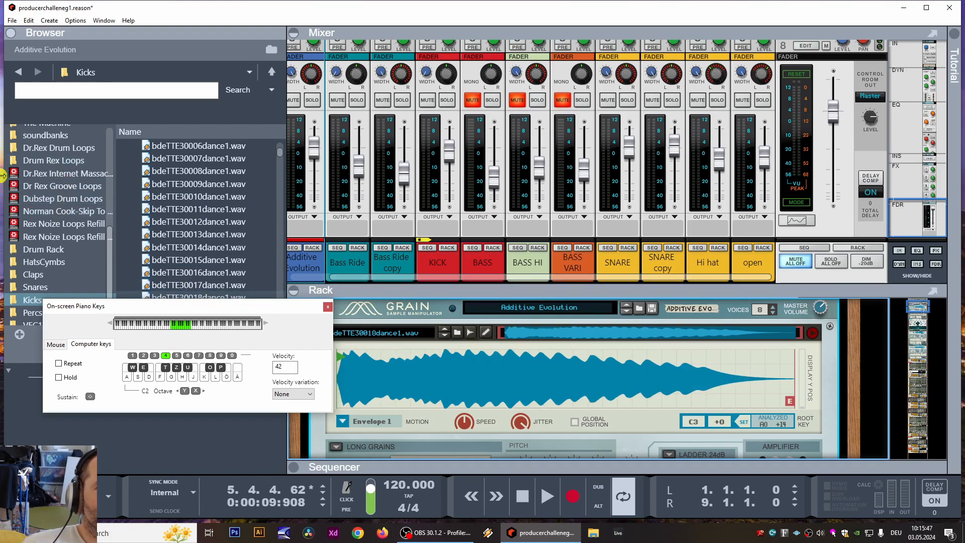
# - Load the Angels pad from the factory Grain Patches into Grain and play a note to audition it
pyautogui.scroll(3, 75, 222)
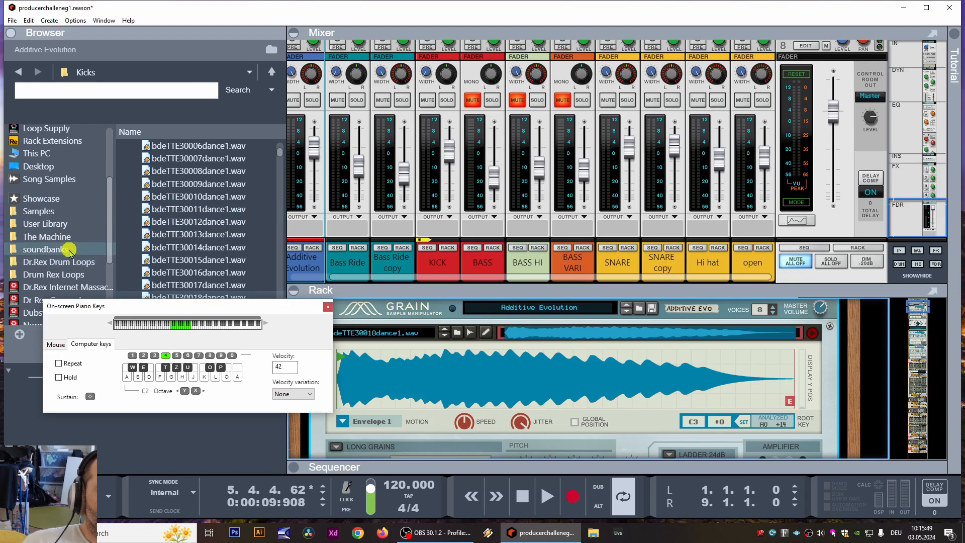
pyautogui.scroll(3, 70, 246)
pyautogui.click(58, 214)
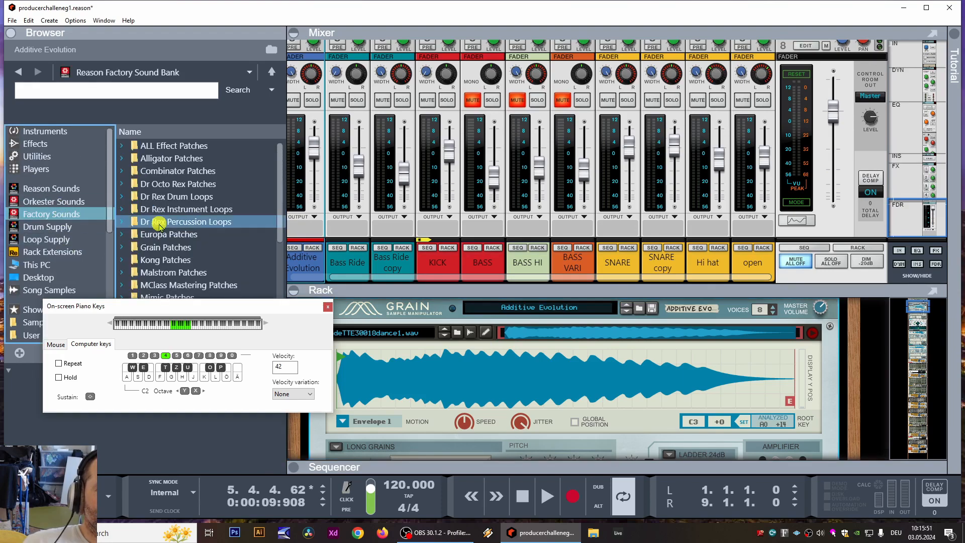
pyautogui.click(121, 247)
pyautogui.scroll(-1, 131, 250)
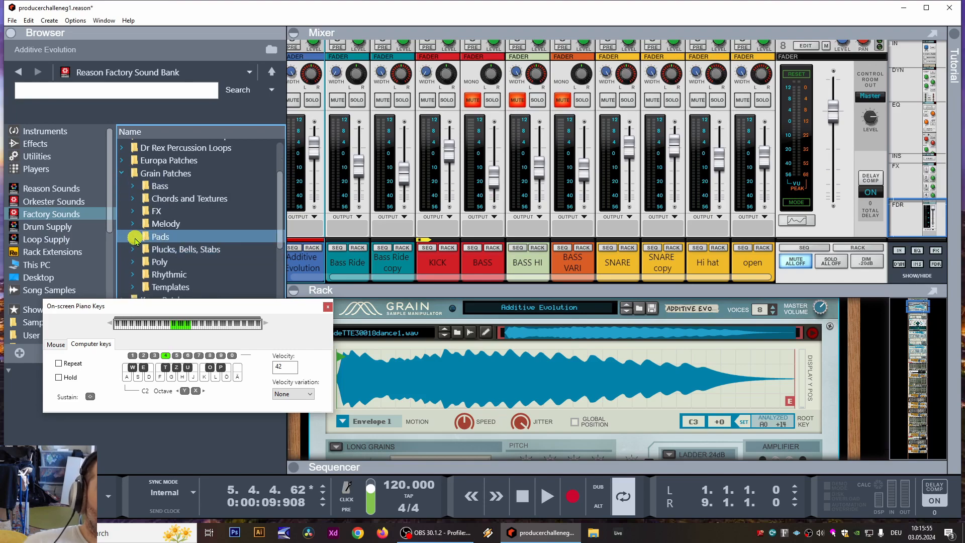
pyautogui.click(132, 237)
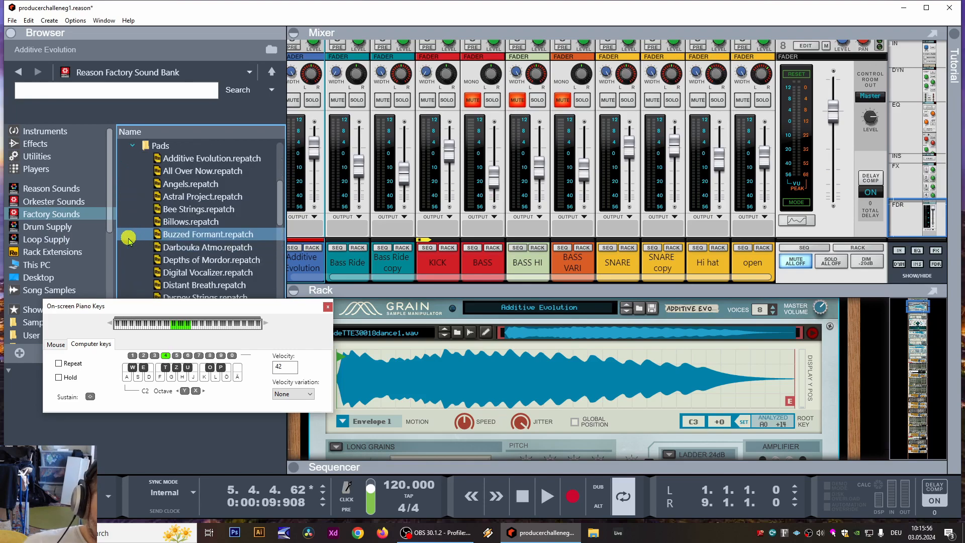
pyautogui.doubleClick(190, 184)
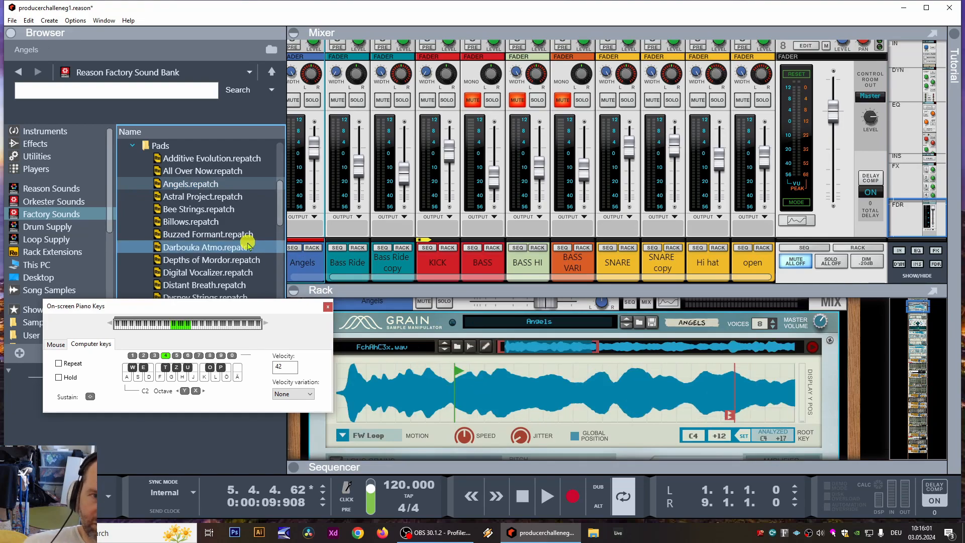
pyautogui.press('f')
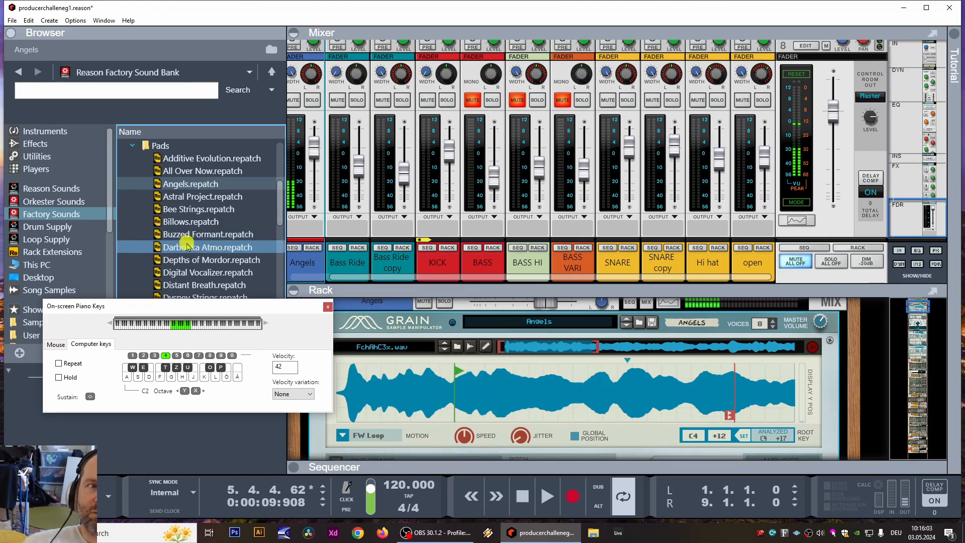
# - Replace the Grain sample with bdeTTE32018deep1.wav from the Kicks folder's Ueb TTE BD DEEP set and play a note
pyautogui.scroll(-5, 68, 236)
pyautogui.scroll(-3, 69, 236)
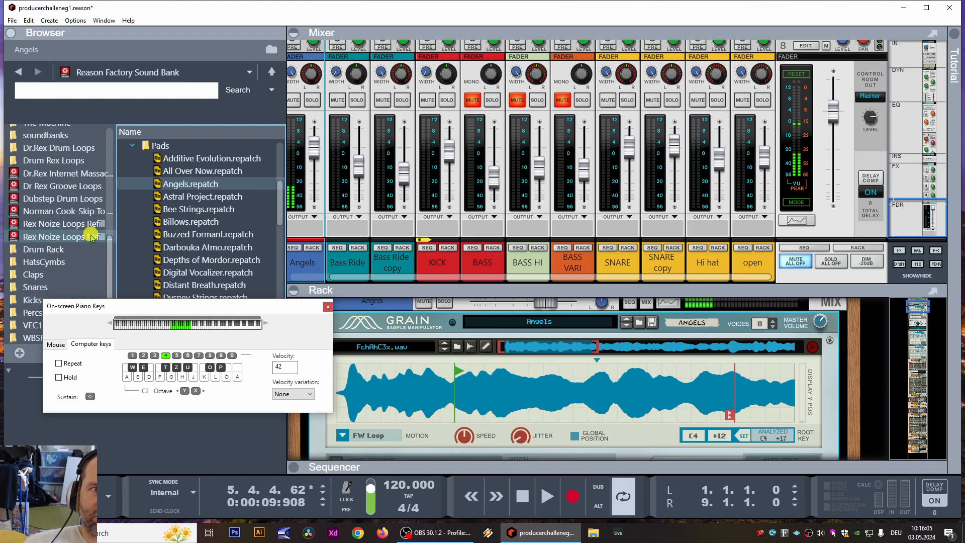
pyautogui.click(32, 300)
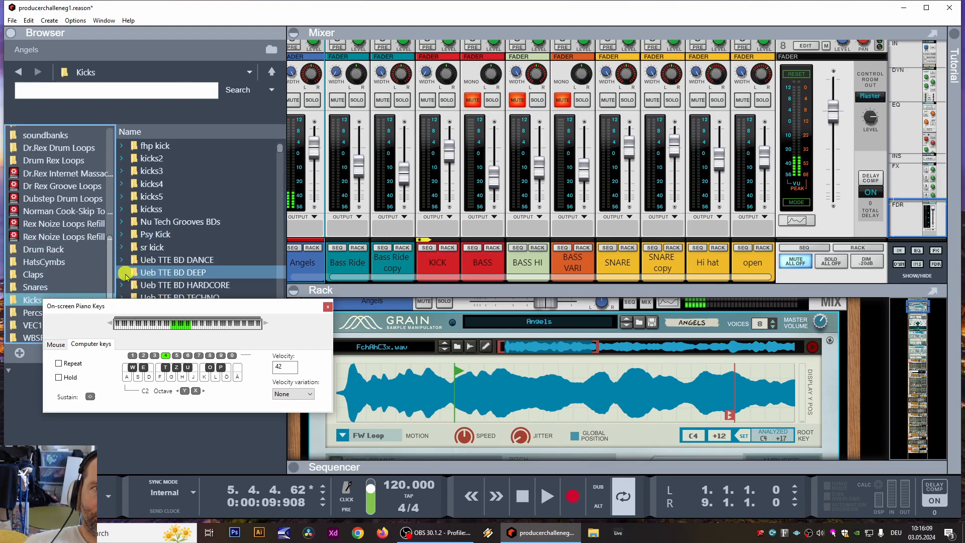
pyautogui.doubleClick(125, 276)
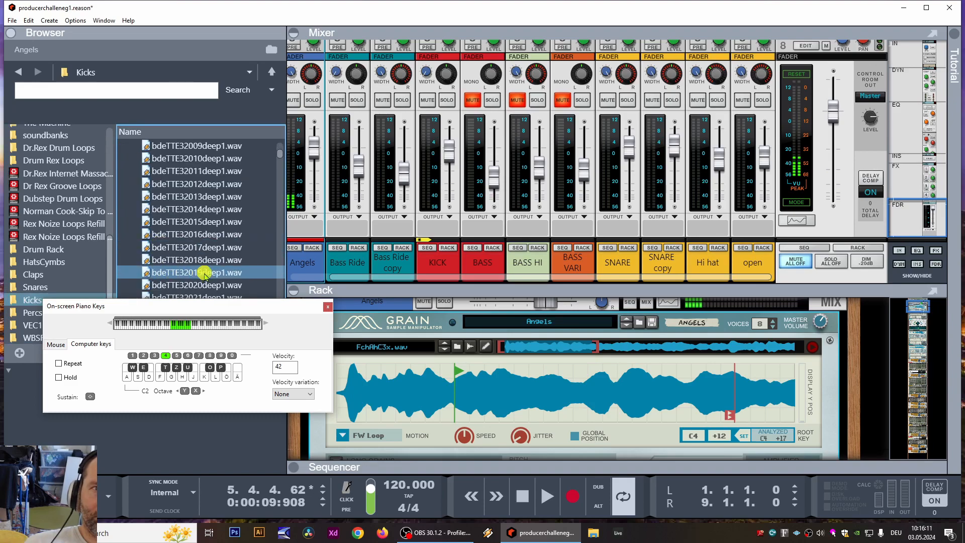
pyautogui.moveTo(183, 260); pyautogui.dragTo(497, 412)
pyautogui.press('f')
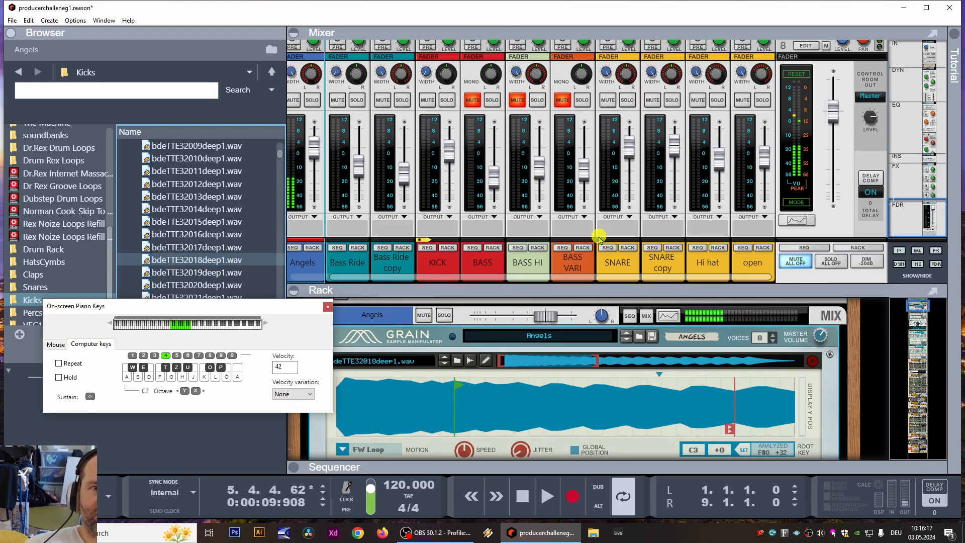
# - Set Grain's pitch octave to 4 while auditioning a note, and move the piano keys window clear of the rack
pyautogui.scroll(-3, 497, 407)
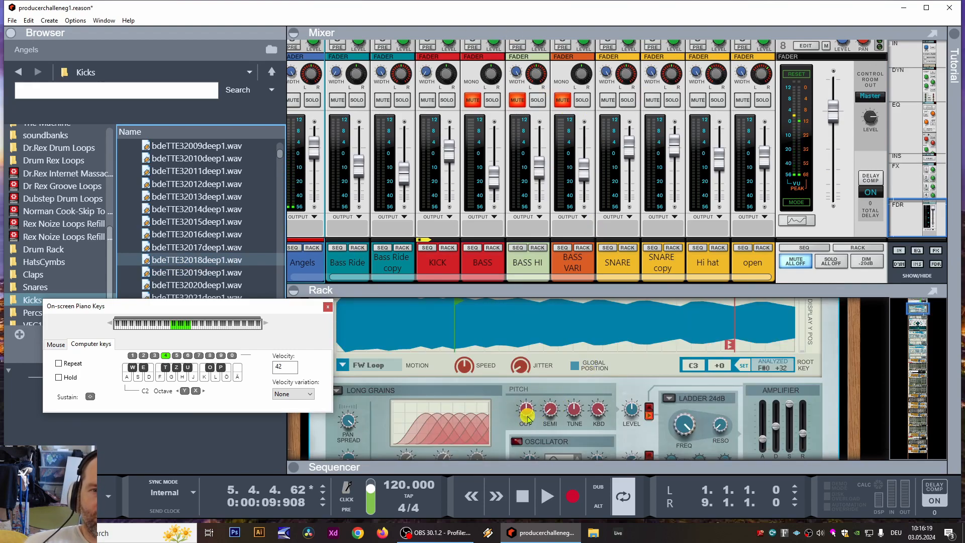
pyautogui.press('f')
pyautogui.moveTo(529, 417); pyautogui.dragTo(549, 393)
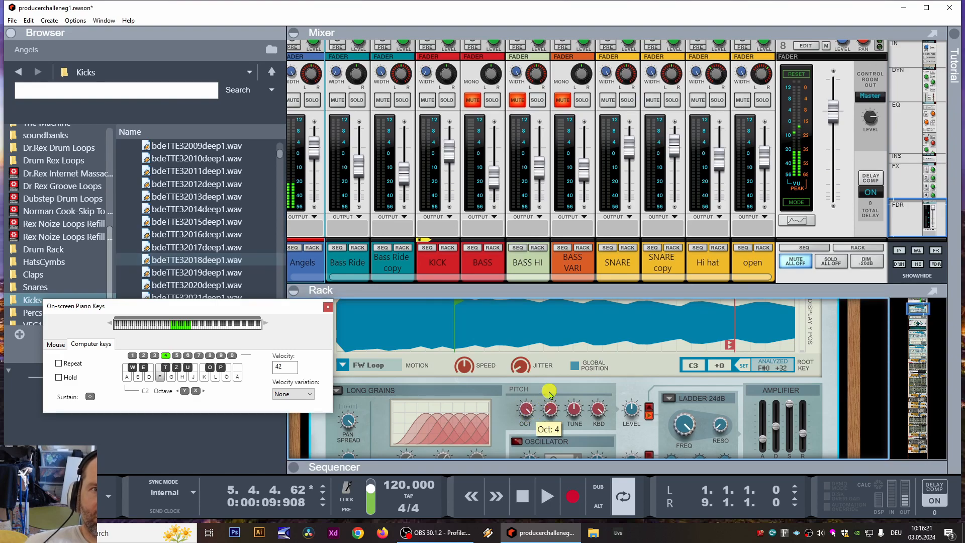
pyautogui.scroll(-2, 676, 392)
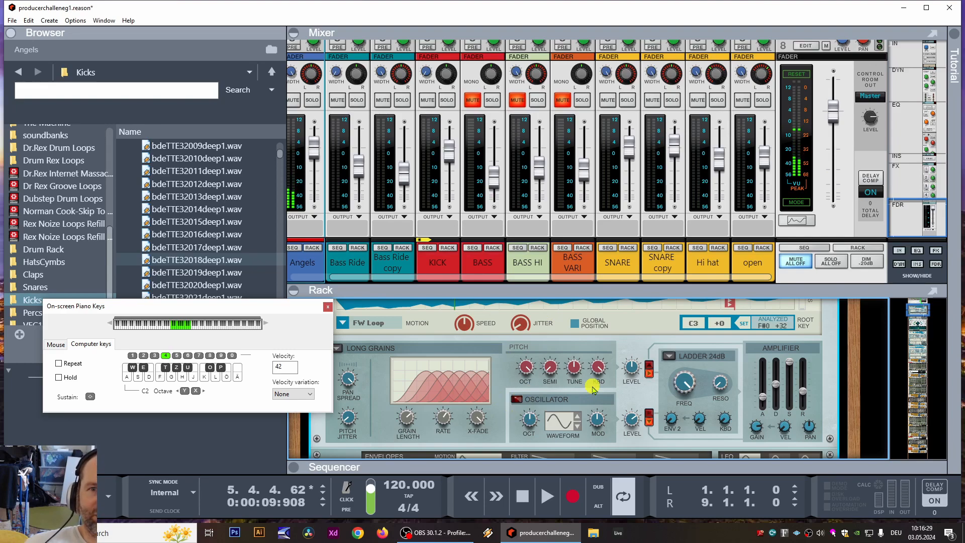
pyautogui.moveTo(236, 310); pyautogui.dragTo(185, 355)
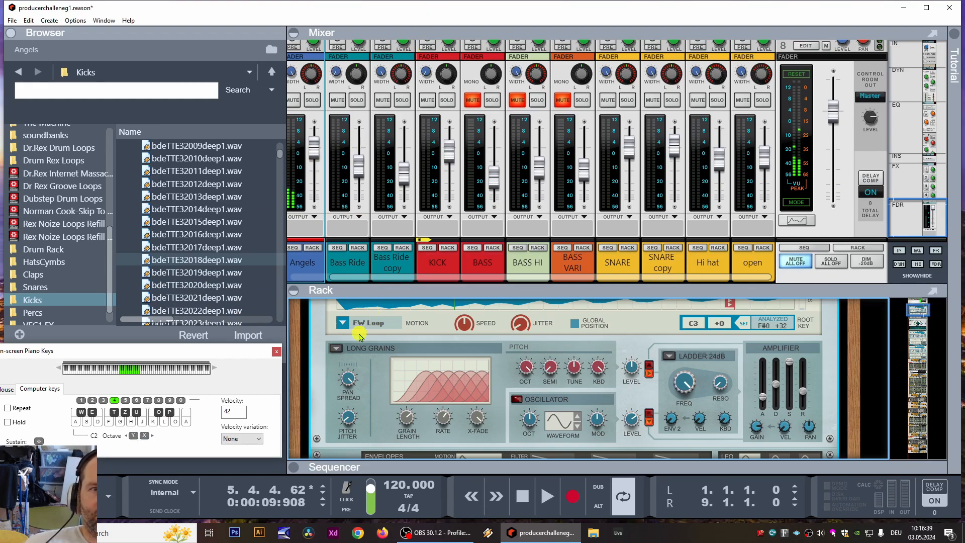
# - Add a Scream 4 Distortion effect to the Grain instrument on the Angels channel
pyautogui.click(312, 248)
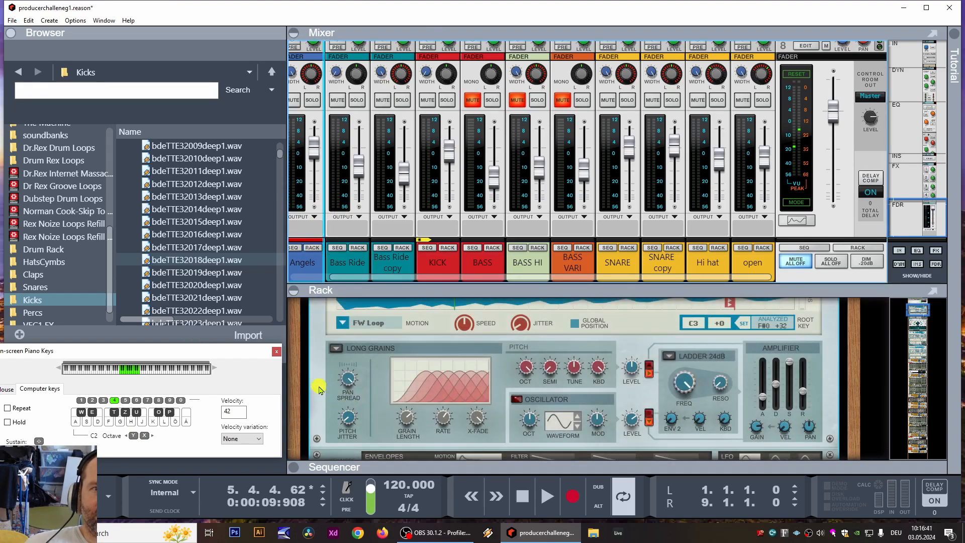
pyautogui.rightClick(319, 389)
pyautogui.moveTo(365, 210)
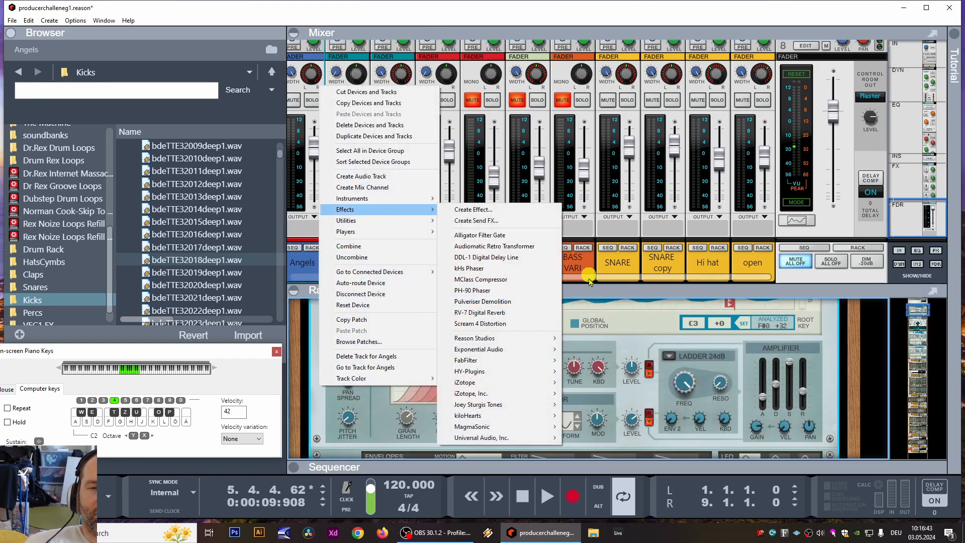
pyautogui.click(496, 325)
# - Adjust Scream 4's damage amount, choose the Modulate damage type, and set the master level to 58
pyautogui.moveTo(392, 343); pyautogui.dragTo(396, 349)
pyautogui.moveTo(806, 378); pyautogui.dragTo(796, 386)
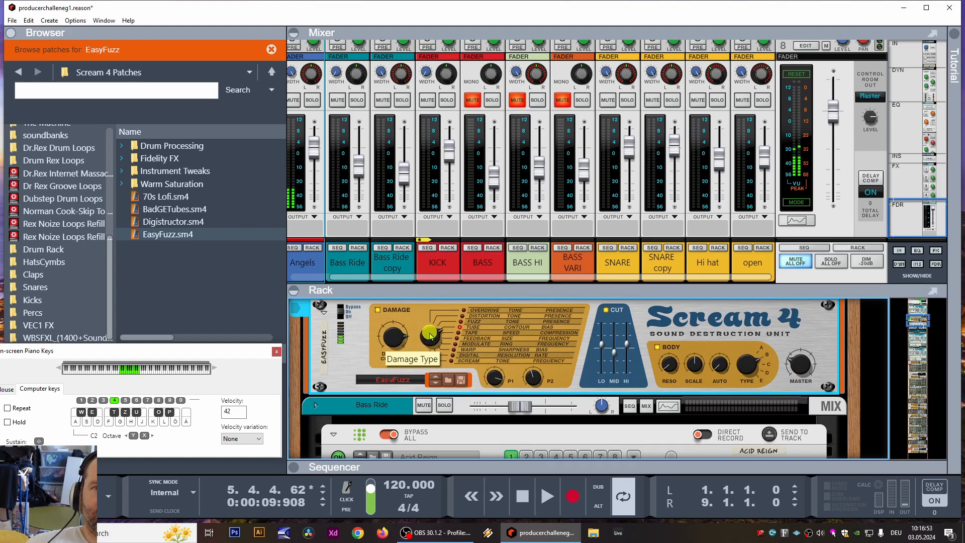
pyautogui.moveTo(393, 336); pyautogui.dragTo(398, 344)
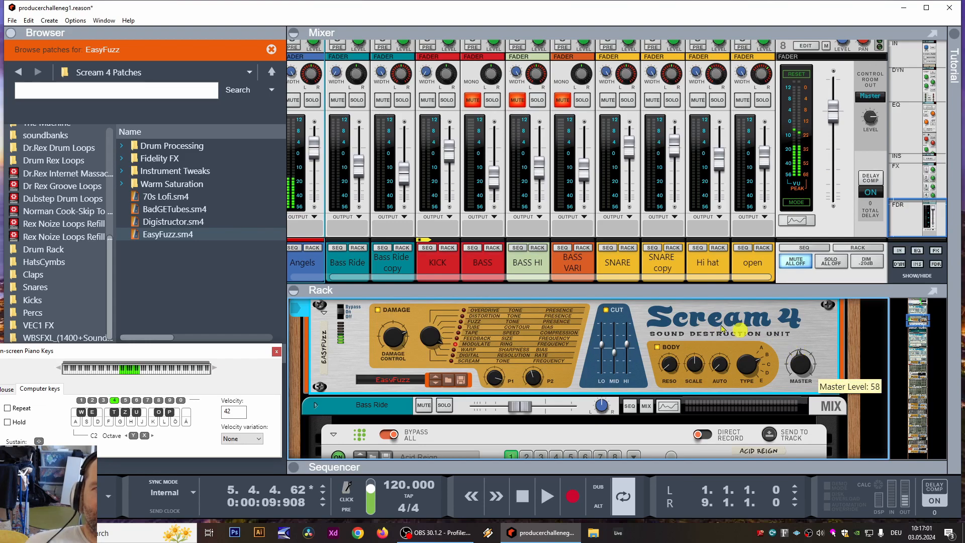
# - Lower Scream 4's low and high Cut bands, setting the high band to about -17
pyautogui.scroll(1, 402, 351)
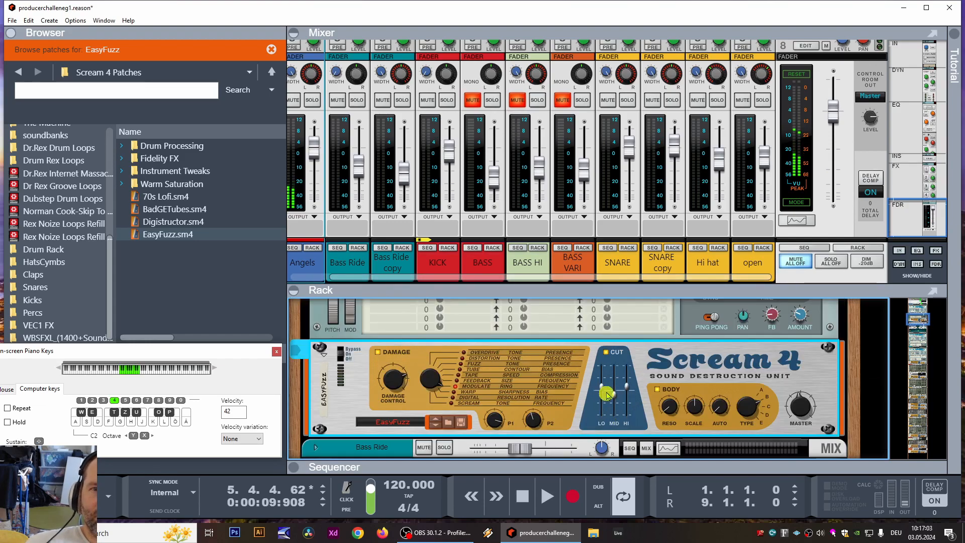
pyautogui.moveTo(603, 387); pyautogui.dragTo(607, 407)
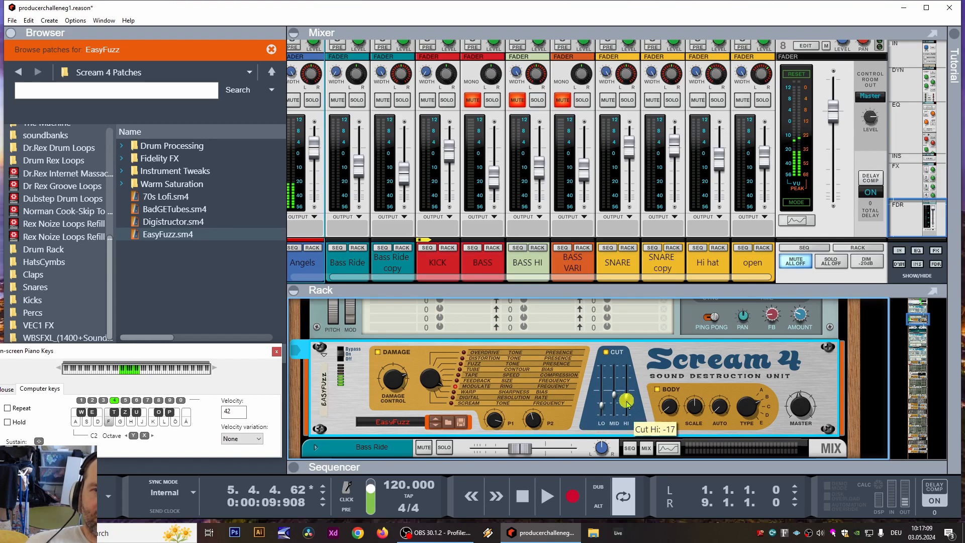
pyautogui.moveTo(627, 407); pyautogui.dragTo(627, 408)
# - Enlarge the rack area over the mixer and play notes to audition the distorted Grain pad
pyautogui.moveTo(567, 284); pyautogui.dragTo(558, 89)
pyautogui.scroll(4, 501, 260)
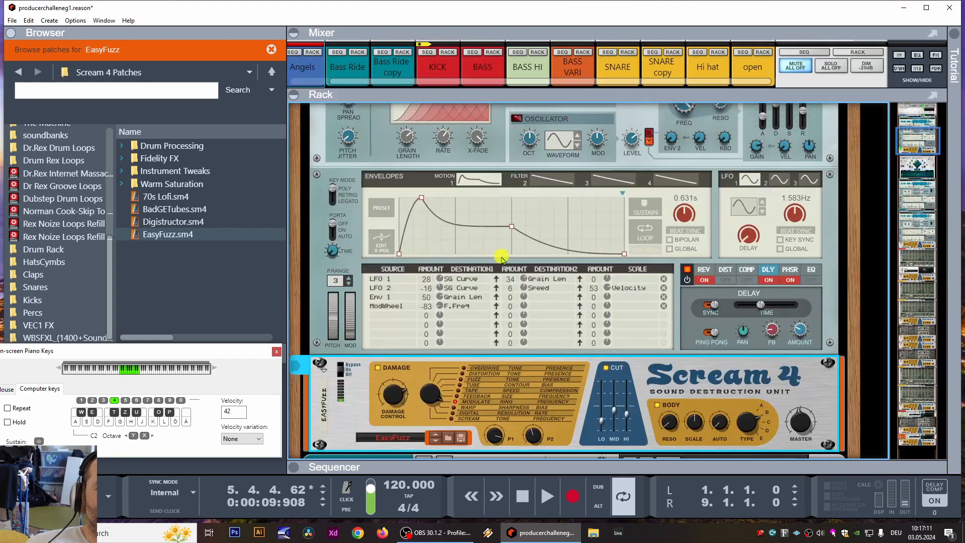
pyautogui.scroll(2, 518, 296)
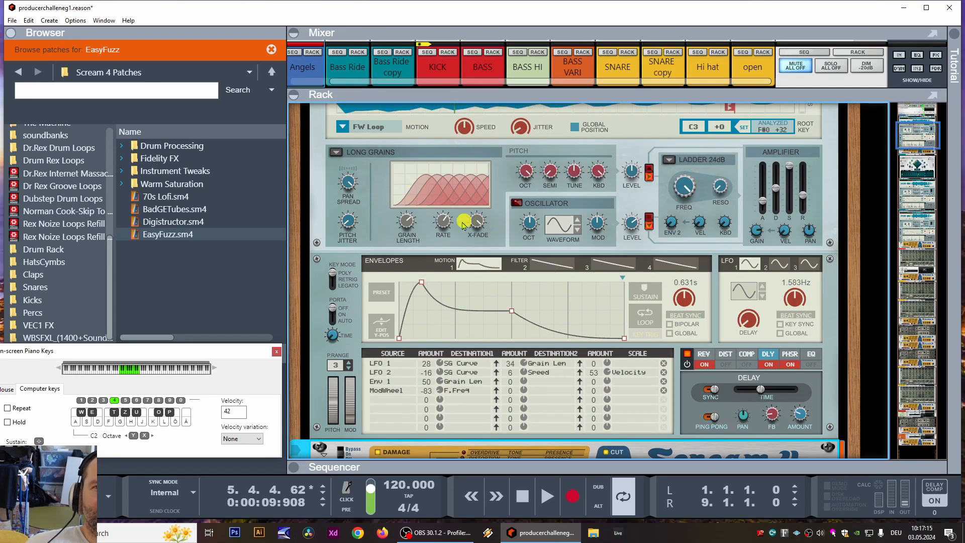
pyautogui.scroll(2, 480, 250)
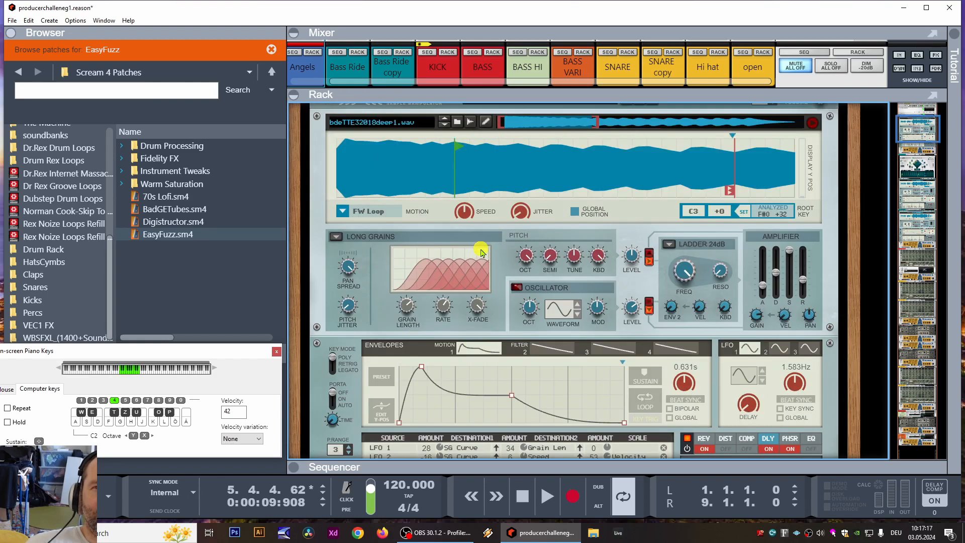
pyautogui.scroll(1, 503, 256)
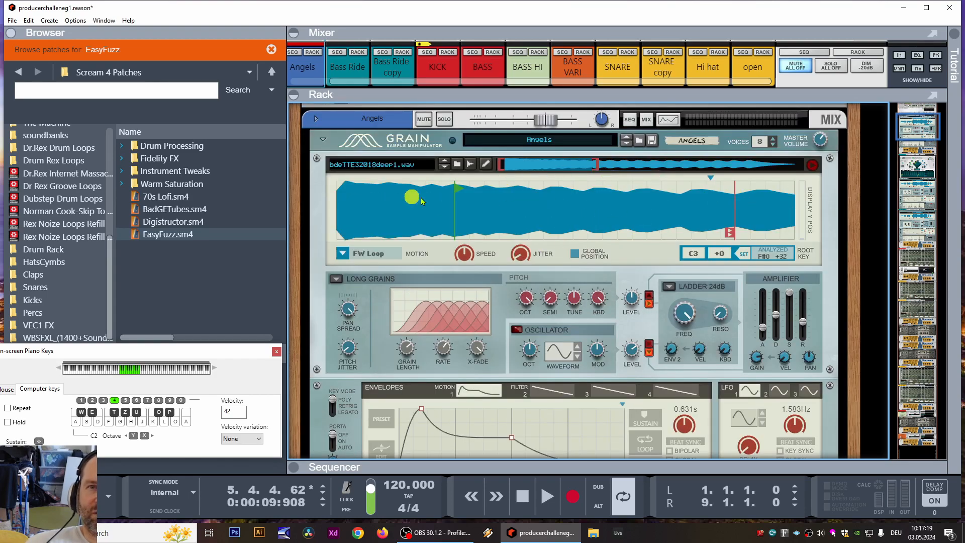
pyautogui.press('f')
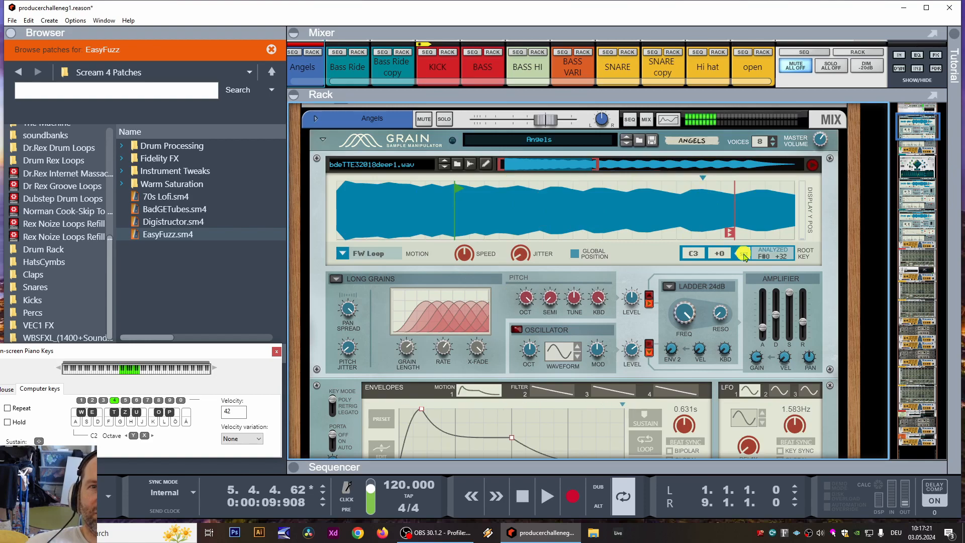
pyautogui.click(467, 409)
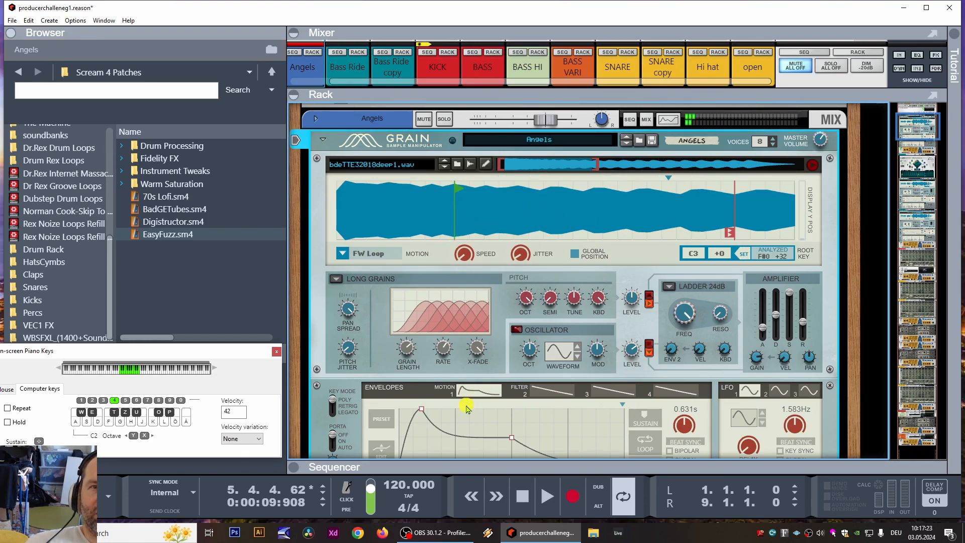
pyautogui.press('f')
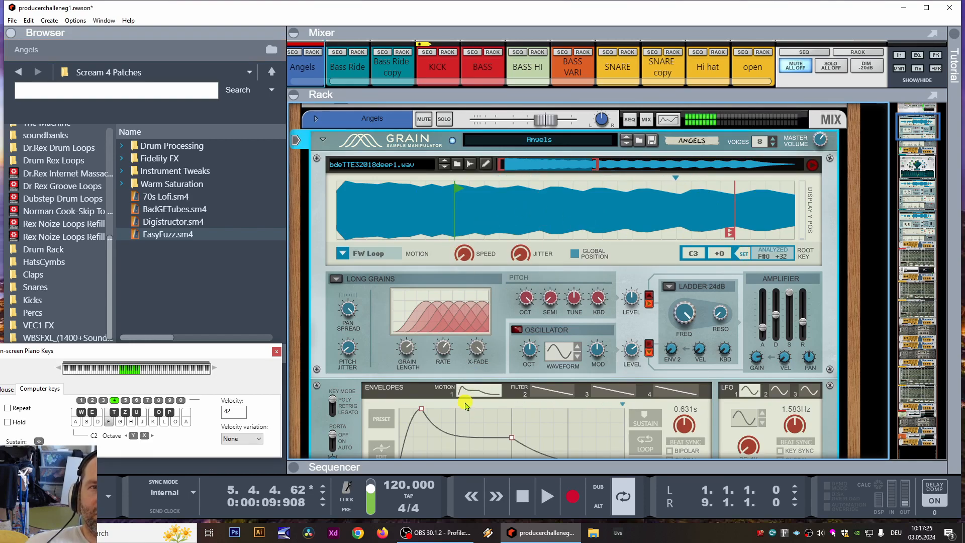
# - Try the Freeze motion and the One Shot motion on the Grain sample
pyautogui.click(342, 252)
pyautogui.click(387, 262)
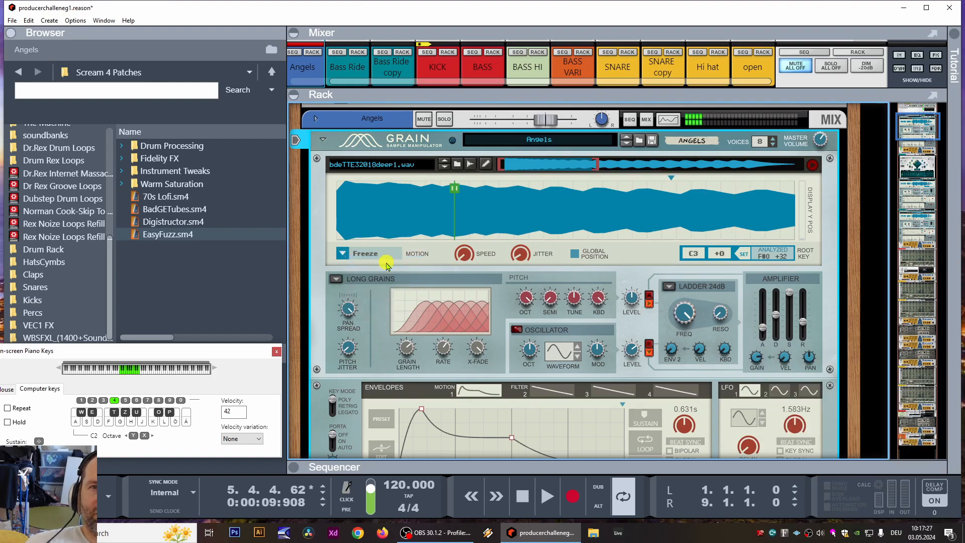
pyautogui.click(342, 254)
pyautogui.click(345, 260)
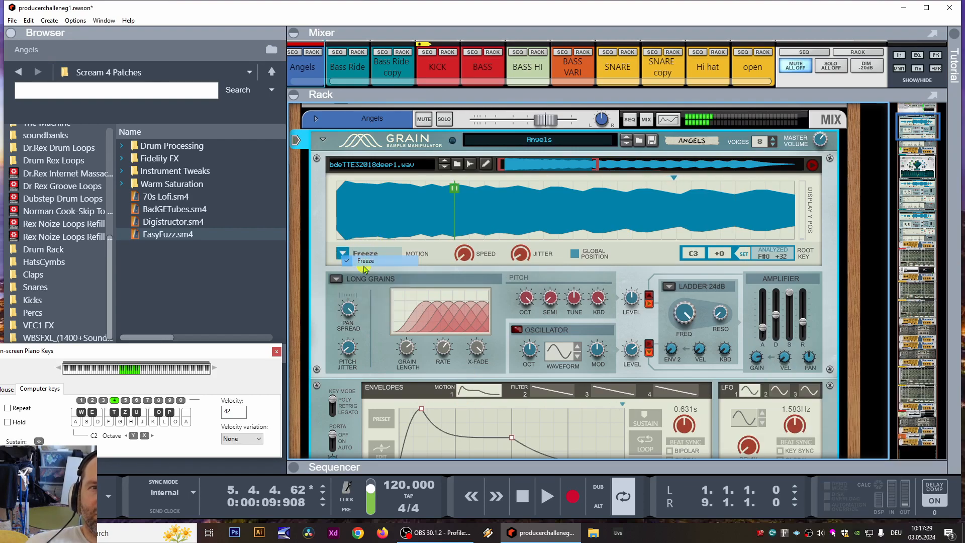
pyautogui.click(342, 256)
pyautogui.click(354, 267)
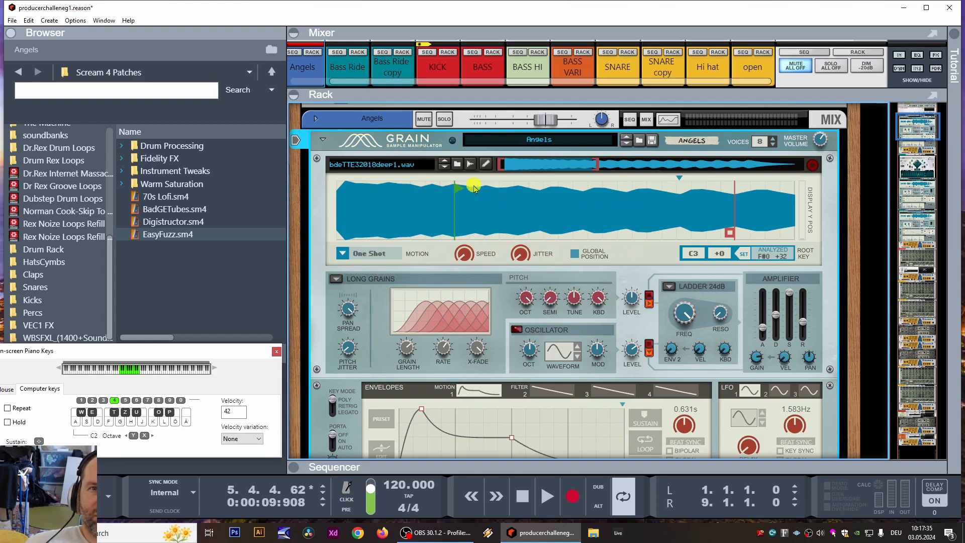
# - Move the Grain sample's start marker further into the waveform and play notes to audition it
pyautogui.moveTo(460, 194)
pyautogui.mouseDown()
pyautogui.moveTo(374, 193)
pyautogui.moveTo(495, 202)
pyautogui.mouseUp()
pyautogui.press('f')
pyautogui.press('f')
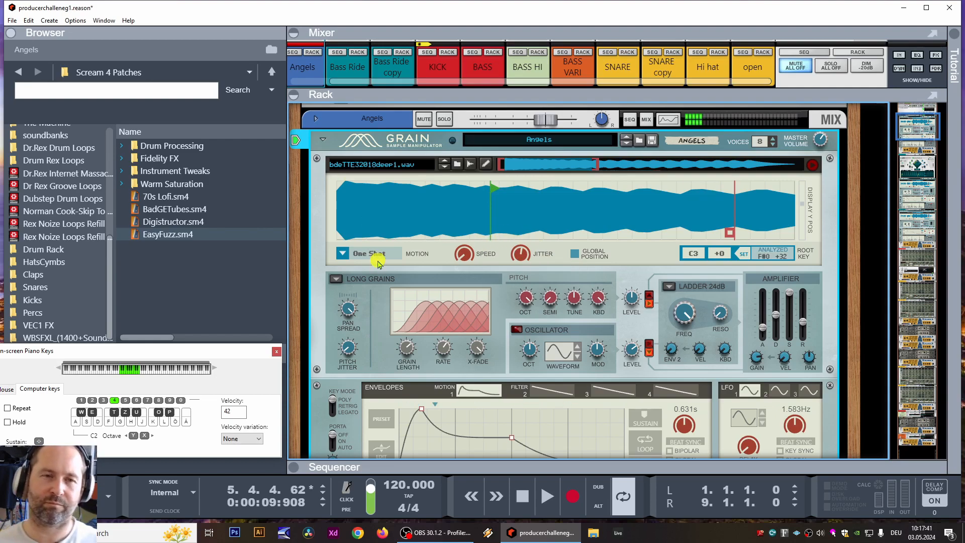
# - Switch Grain's motion to FW Loop and lower the ladder filter frequency while playing a note
pyautogui.click(343, 253)
pyautogui.click(363, 268)
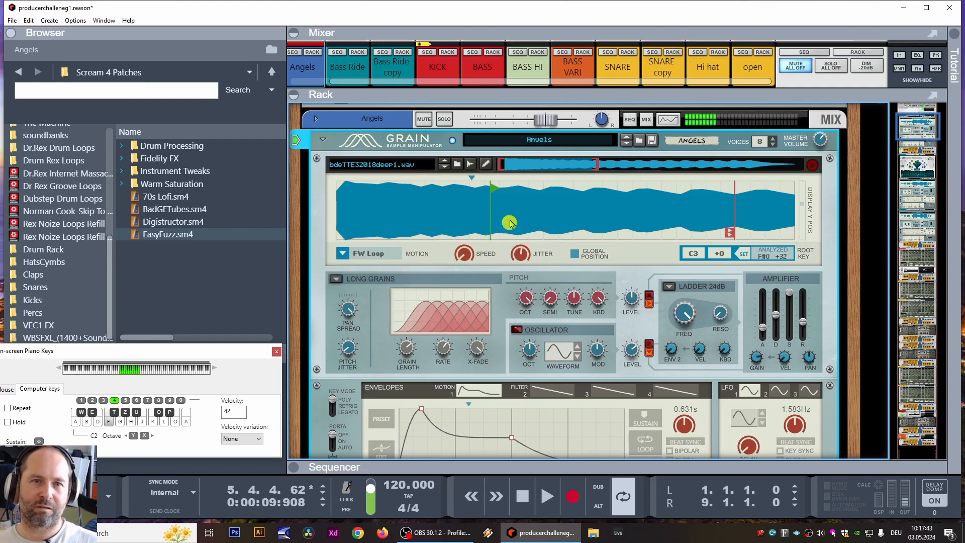
pyautogui.press('f')
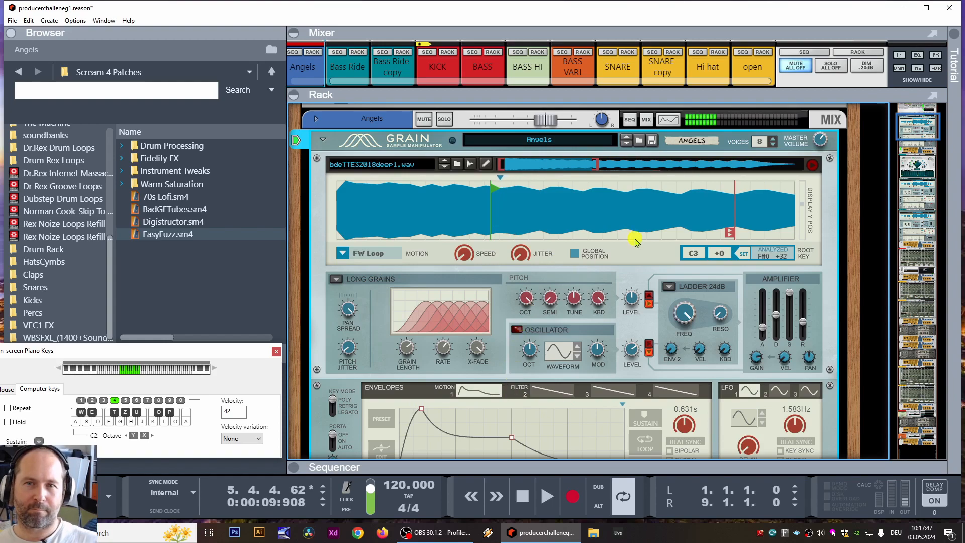
pyautogui.moveTo(699, 307); pyautogui.dragTo(687, 338)
pyautogui.press('f')
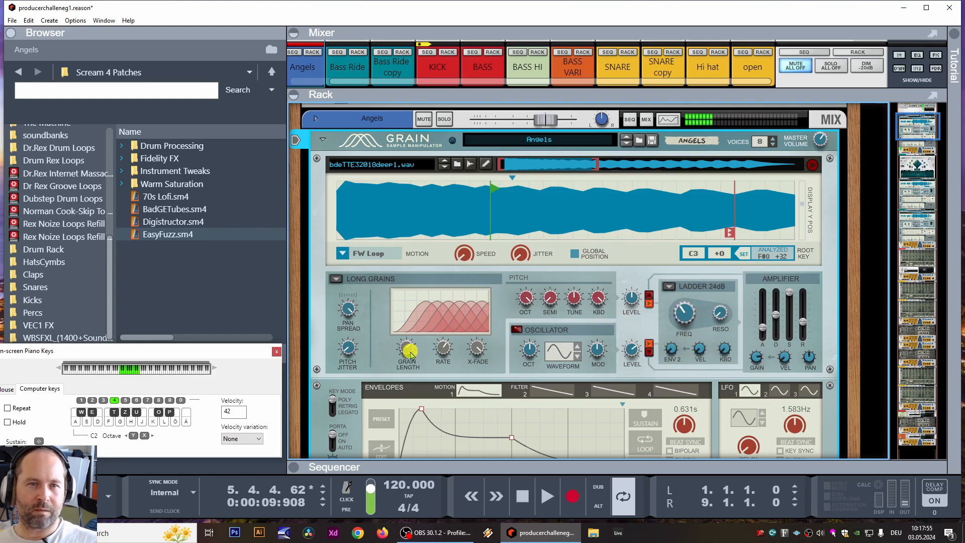
# - Vary the grain length, rate and pitch jitter of Grain's Long Grains section while a note plays
pyautogui.moveTo(411, 355); pyautogui.dragTo(431, 263)
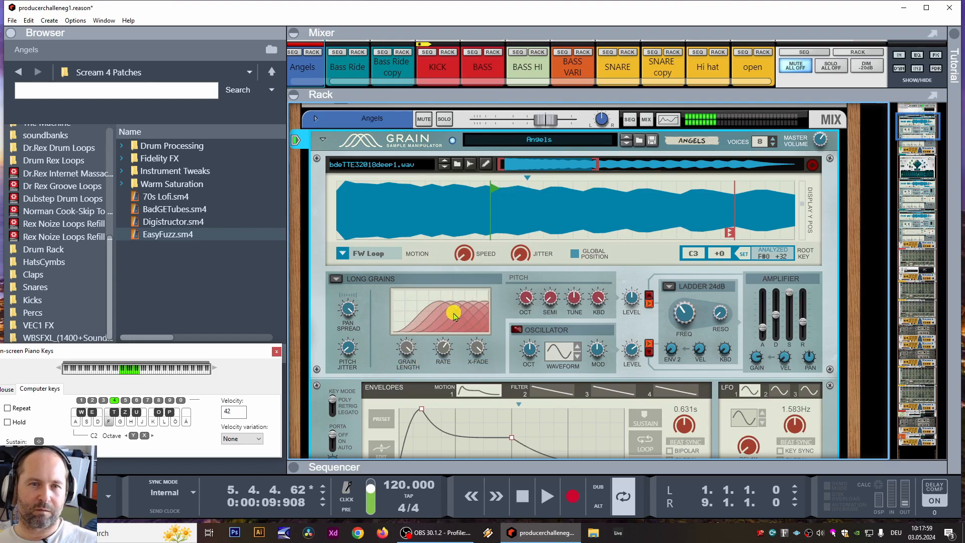
pyautogui.moveTo(447, 353); pyautogui.dragTo(446, 388)
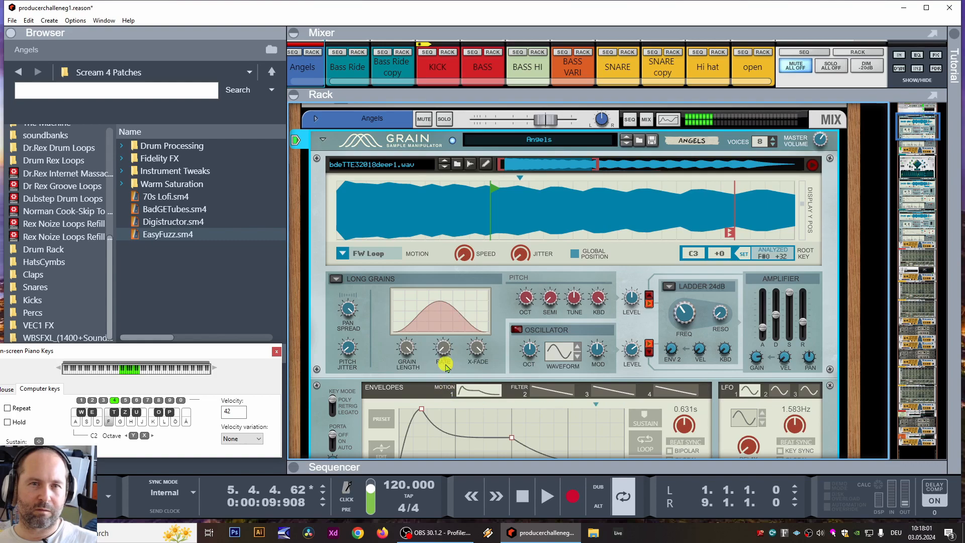
pyautogui.moveTo(448, 352); pyautogui.dragTo(491, 267)
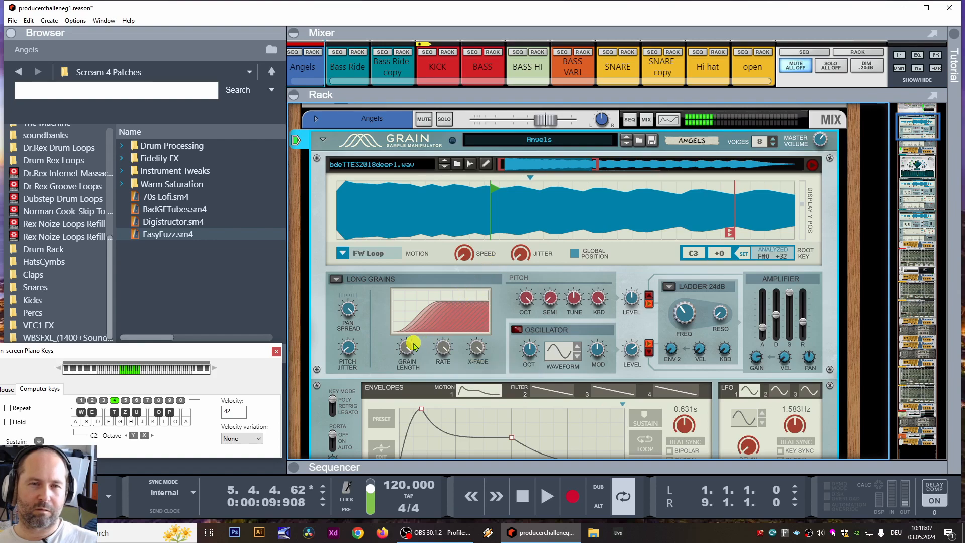
pyautogui.moveTo(439, 356); pyautogui.dragTo(507, 243)
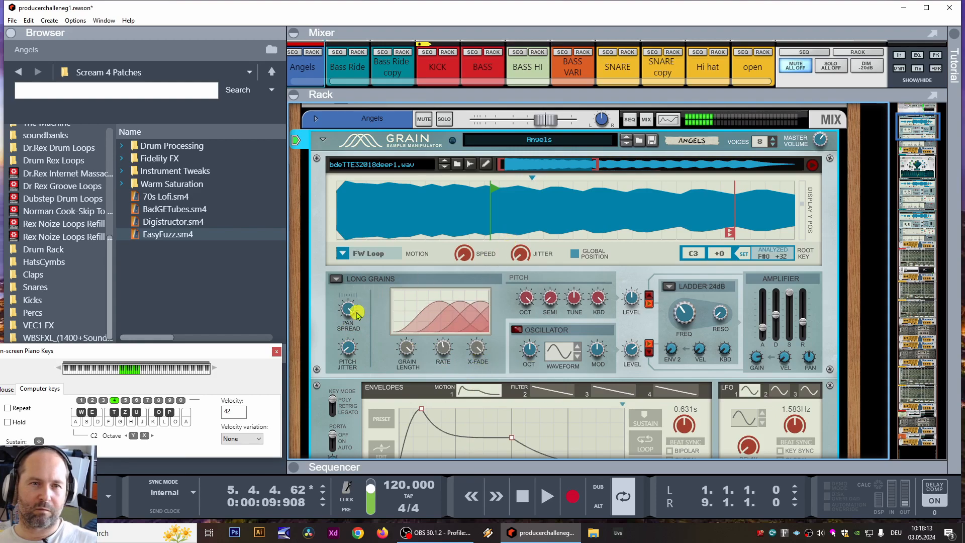
pyautogui.moveTo(356, 357); pyautogui.dragTo(378, 288)
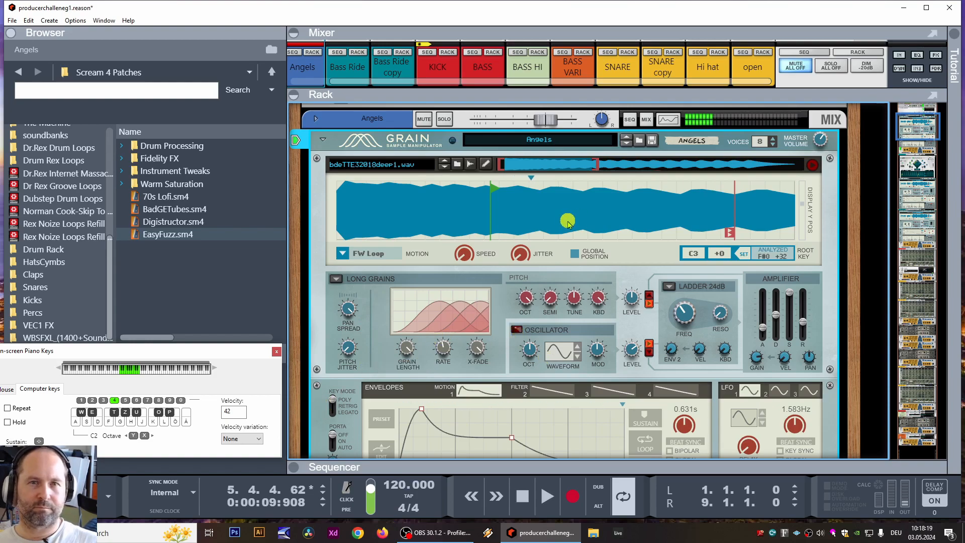
# - Load the Buzzed Formant patch from the Pads folder of the factory Grain Patches into Grain
pyautogui.scroll(1, 69, 197)
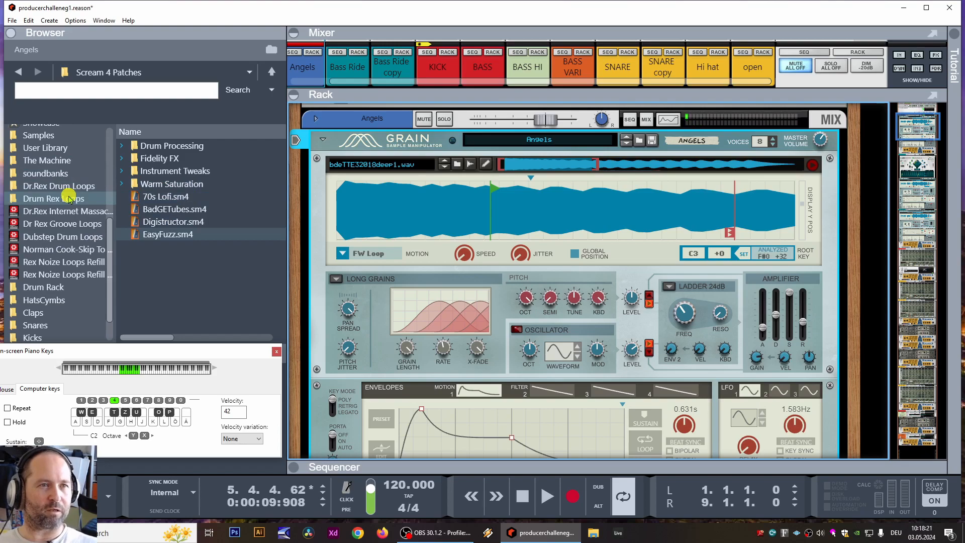
pyautogui.scroll(2, 68, 191)
pyautogui.scroll(3, 65, 171)
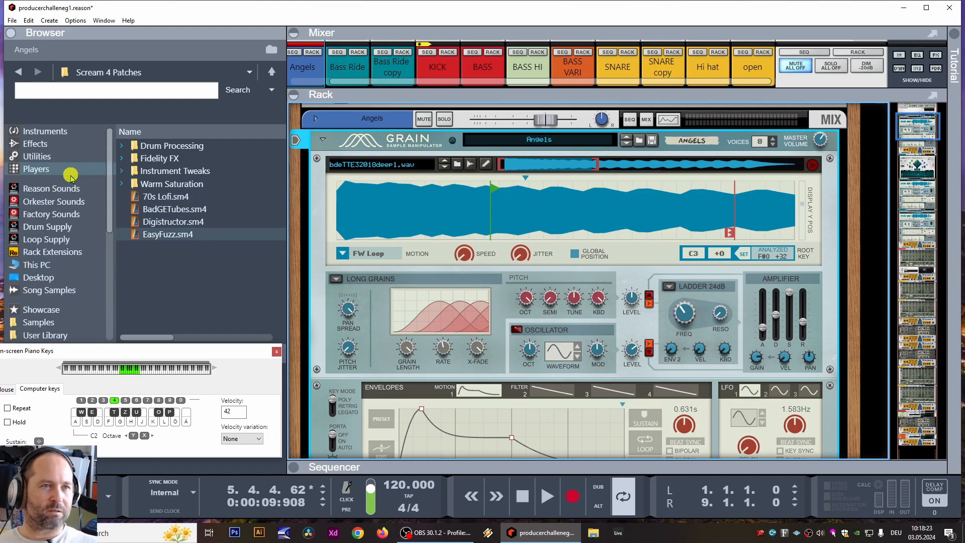
pyautogui.click(60, 214)
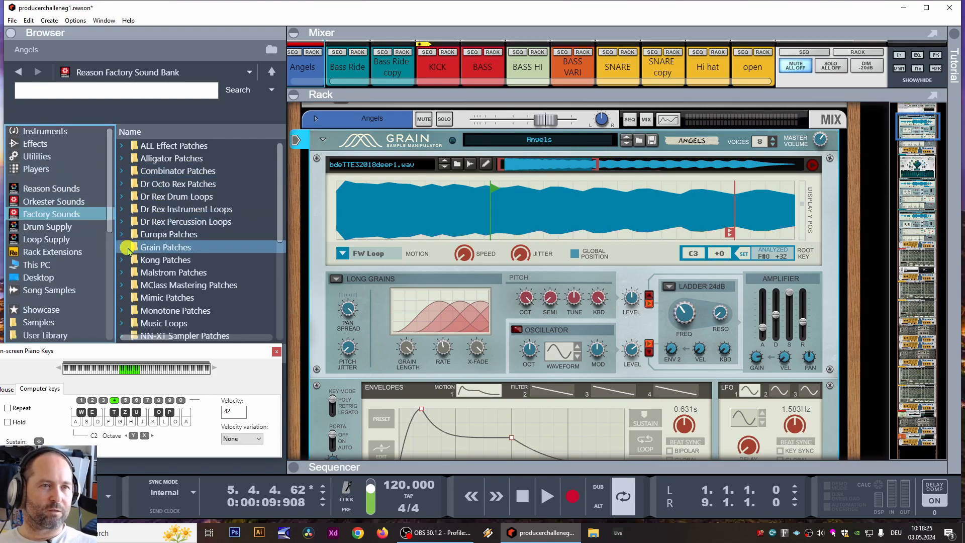
pyautogui.click(176, 250)
pyautogui.doubleClick(129, 252)
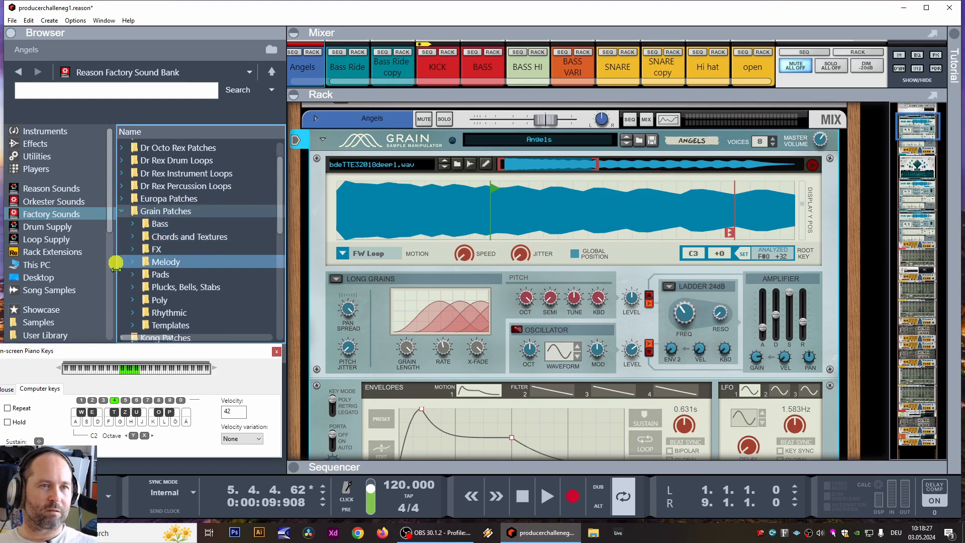
pyautogui.doubleClick(130, 275)
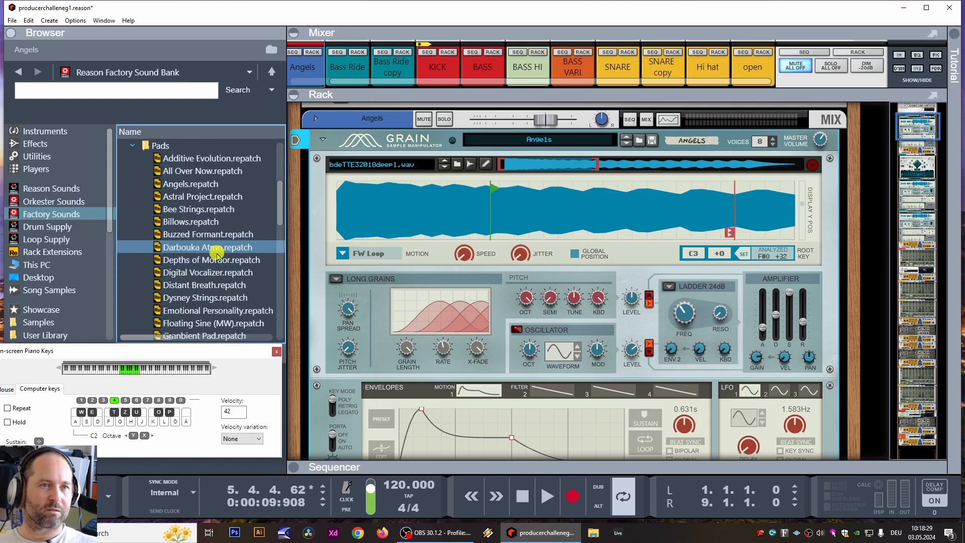
pyautogui.doubleClick(235, 235)
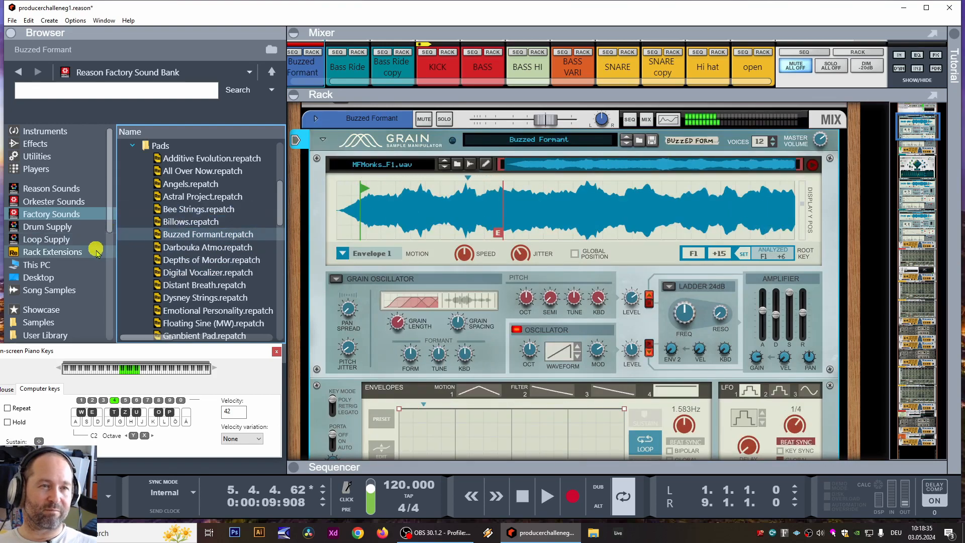
# - Replace Grain's sample with bdeTTE30018dance1.wav from the Kicks folder's Ueb TTE BD DANCE set
pyautogui.scroll(-8, 74, 254)
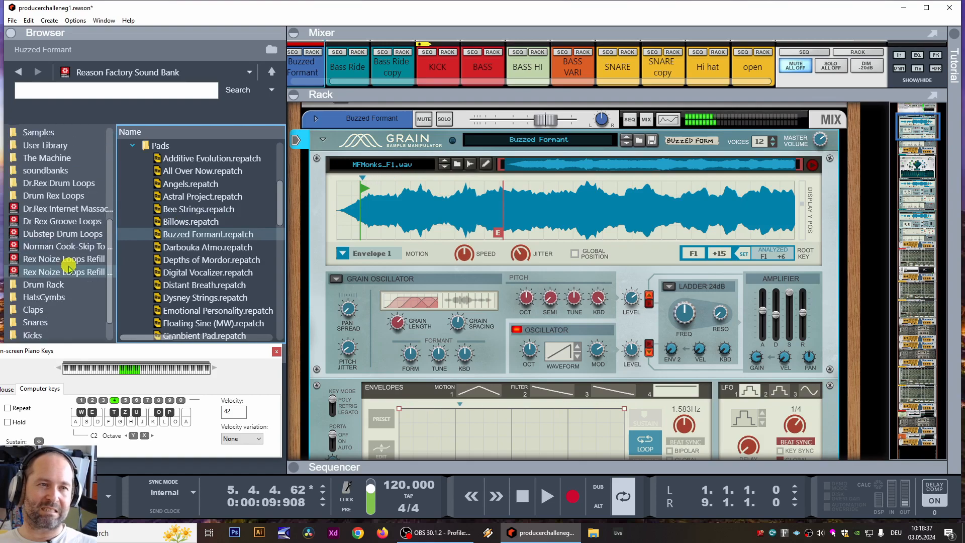
pyautogui.click(60, 299)
pyautogui.scroll(-3, 181, 247)
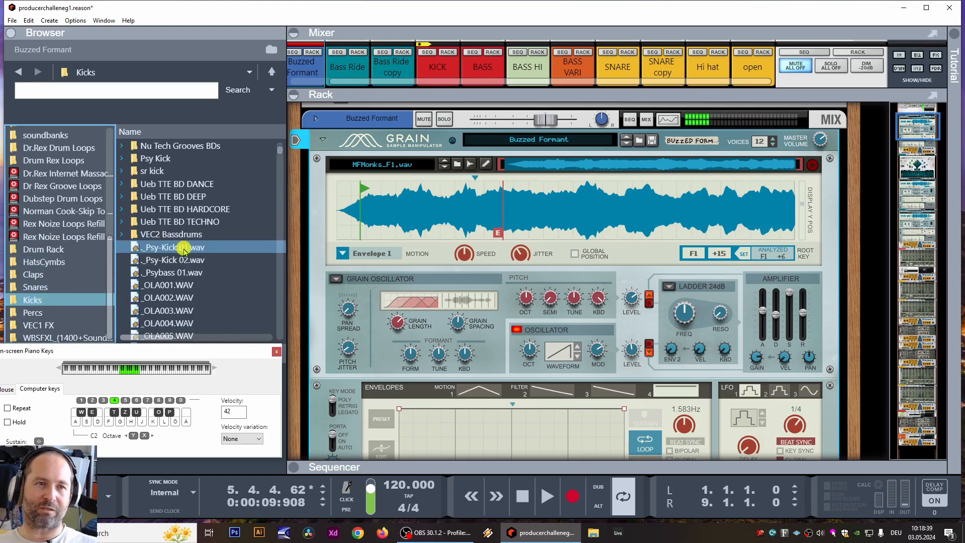
pyautogui.click(219, 186)
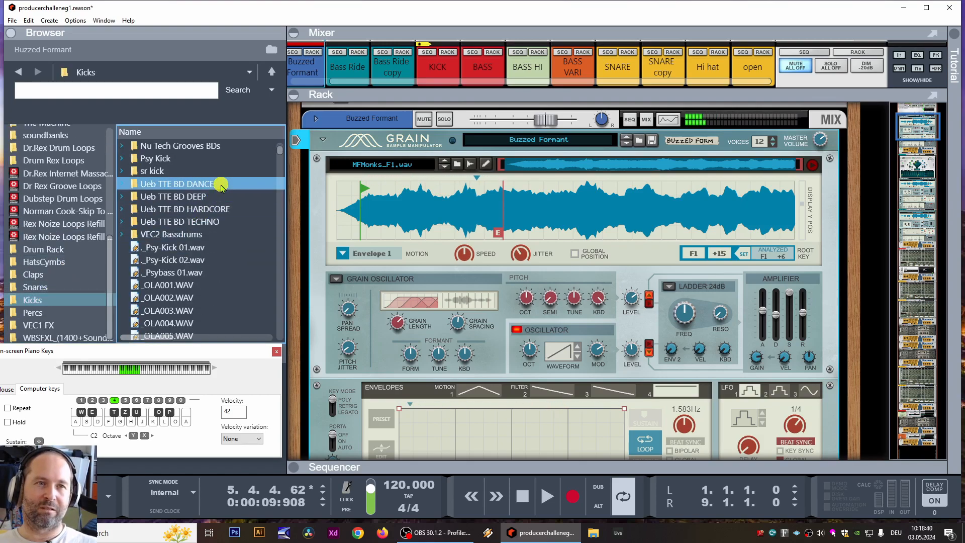
pyautogui.click(122, 185)
pyautogui.scroll(-1, 229, 332)
pyautogui.moveTo(217, 332); pyautogui.dragTo(561, 201)
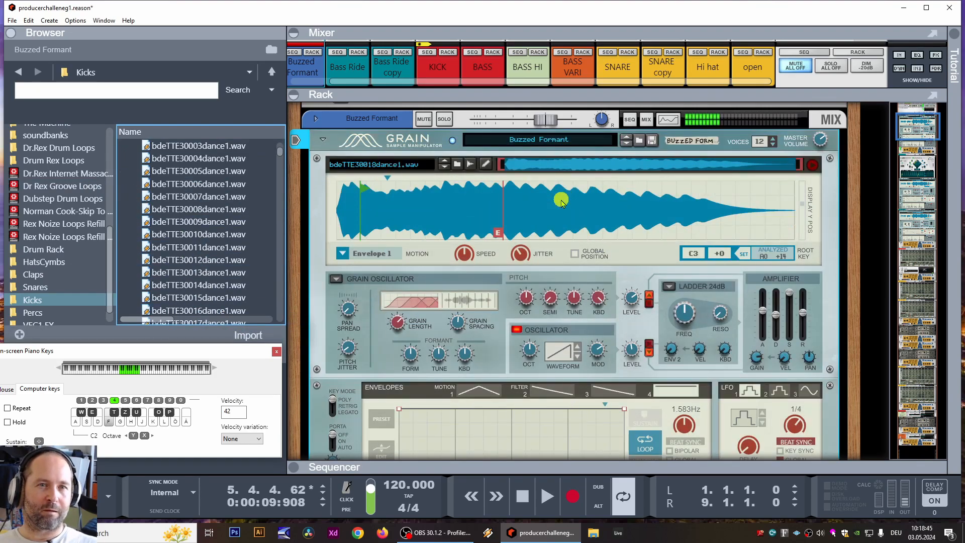
# - Turn off Grain's secondary oscillator and audition the grain pitch at octave 1, ending with the octave at 0
pyautogui.click(517, 331)
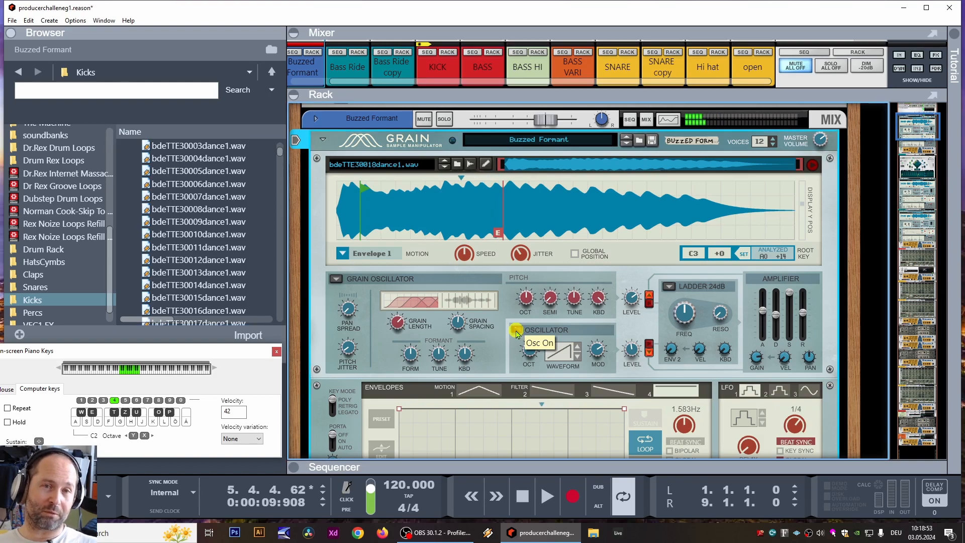
pyautogui.click(516, 332)
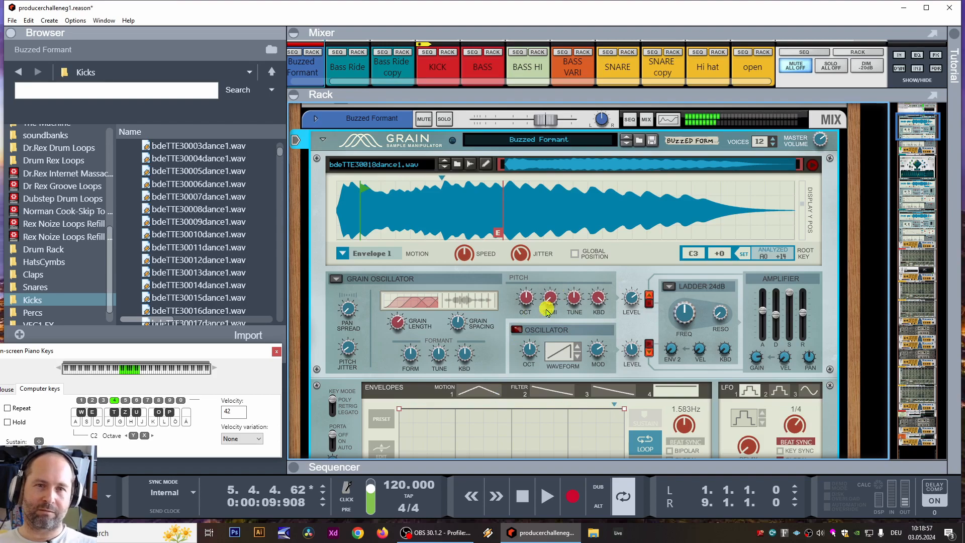
pyautogui.moveTo(528, 303); pyautogui.dragTo(528, 311)
pyautogui.press('f')
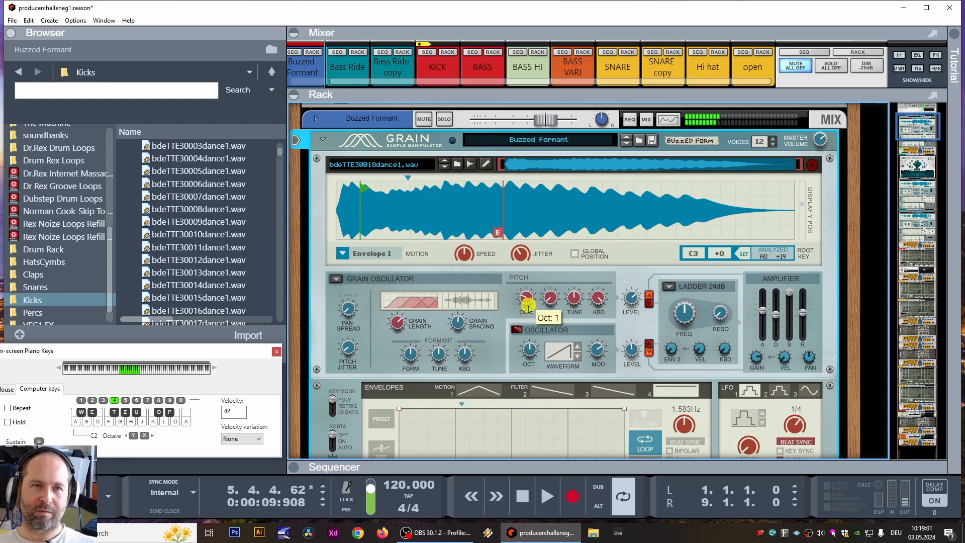
pyautogui.scroll(-1, 256, 264)
pyautogui.click(232, 296)
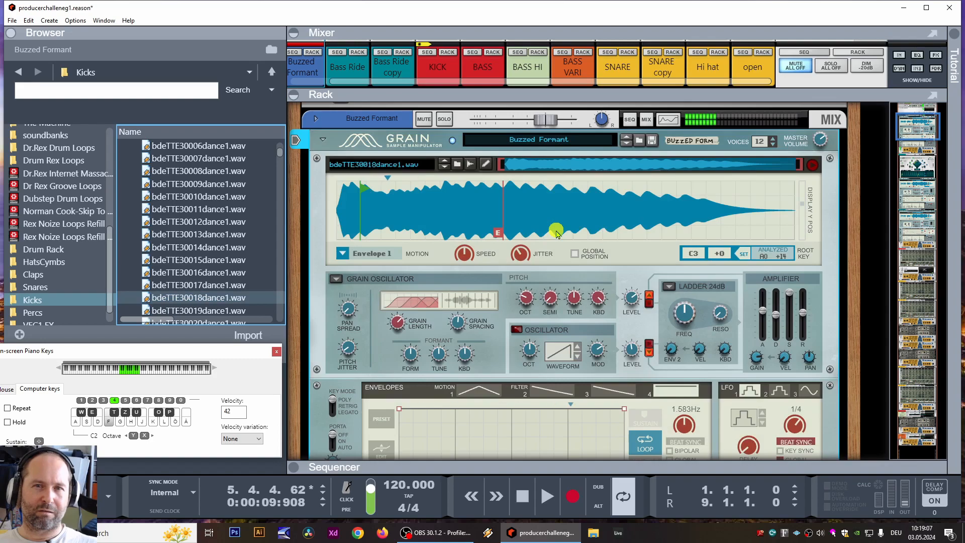
pyautogui.click(528, 304)
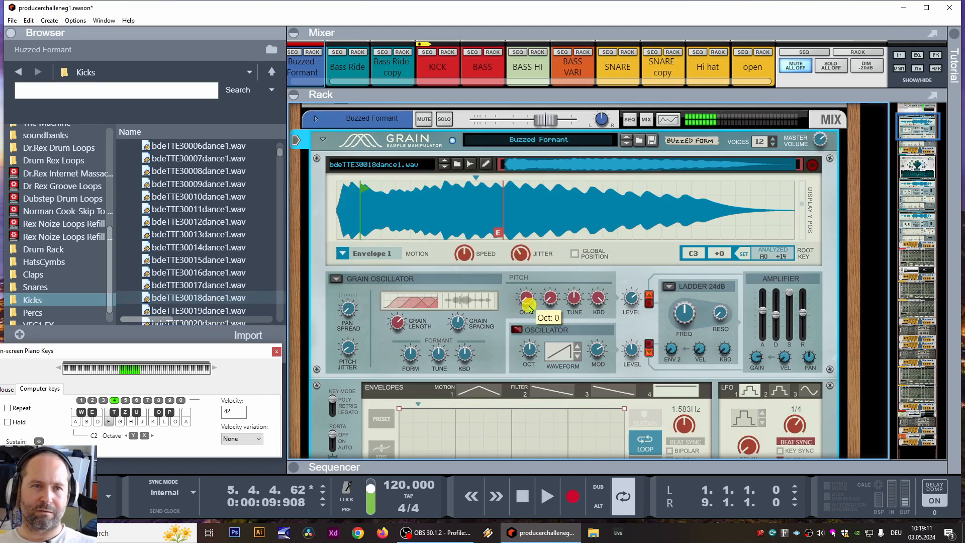
# - Enlarge the sequencer, bring back the on-screen piano keys and return the song position to the start
pyautogui.click(277, 352)
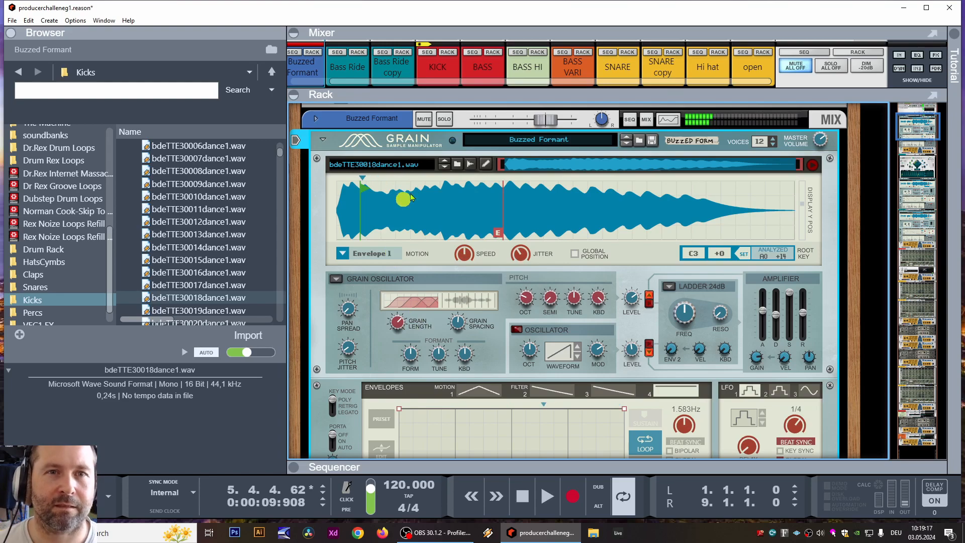
pyautogui.moveTo(458, 467); pyautogui.dragTo(521, 162)
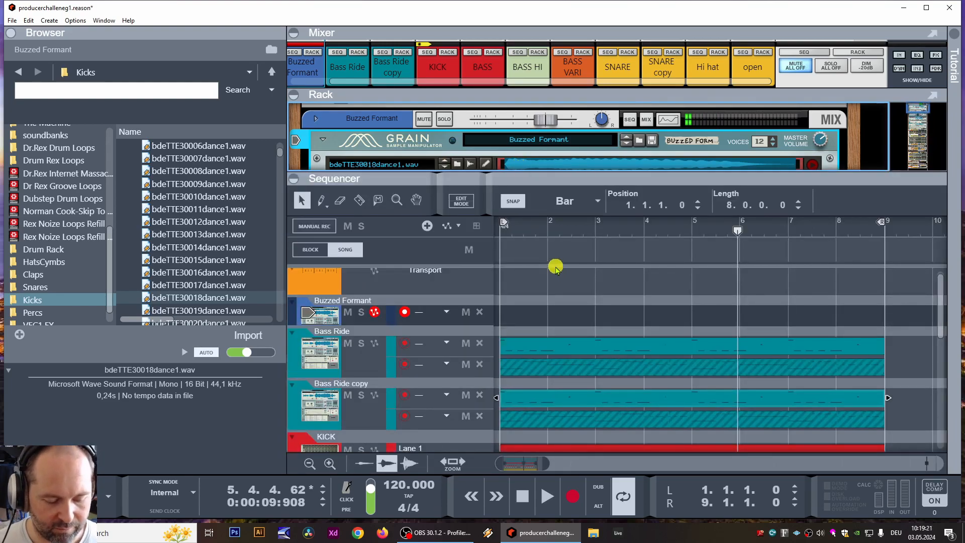
pyautogui.press('F4')
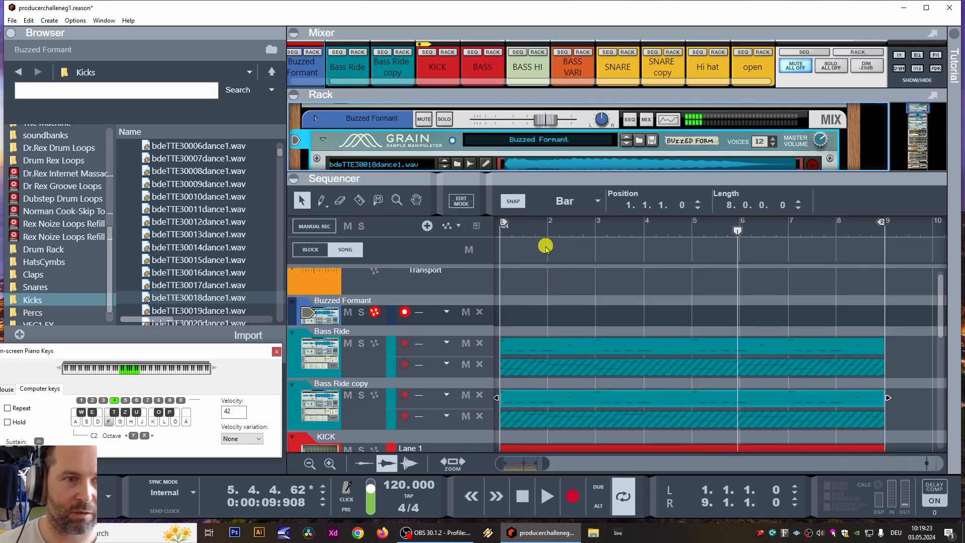
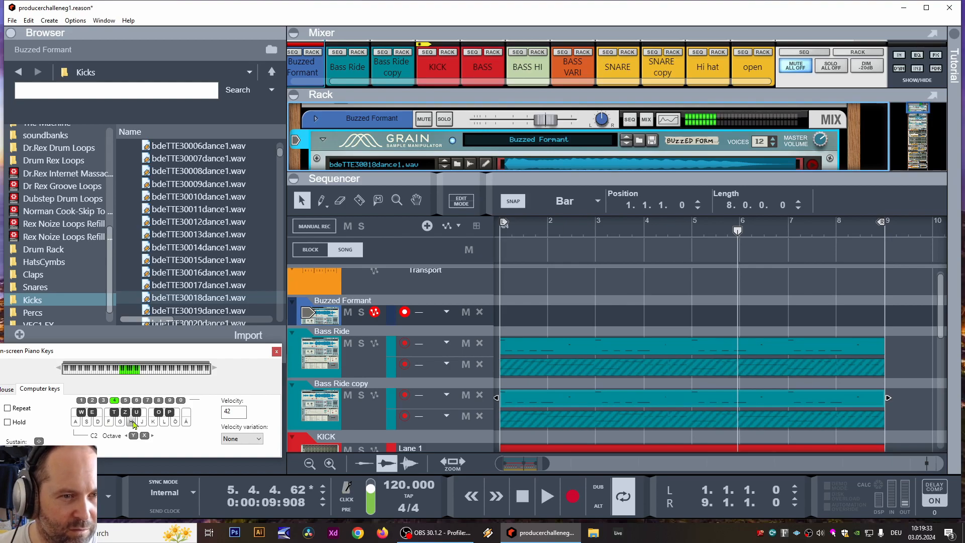
pyautogui.click(523, 496)
pyautogui.click(523, 496)
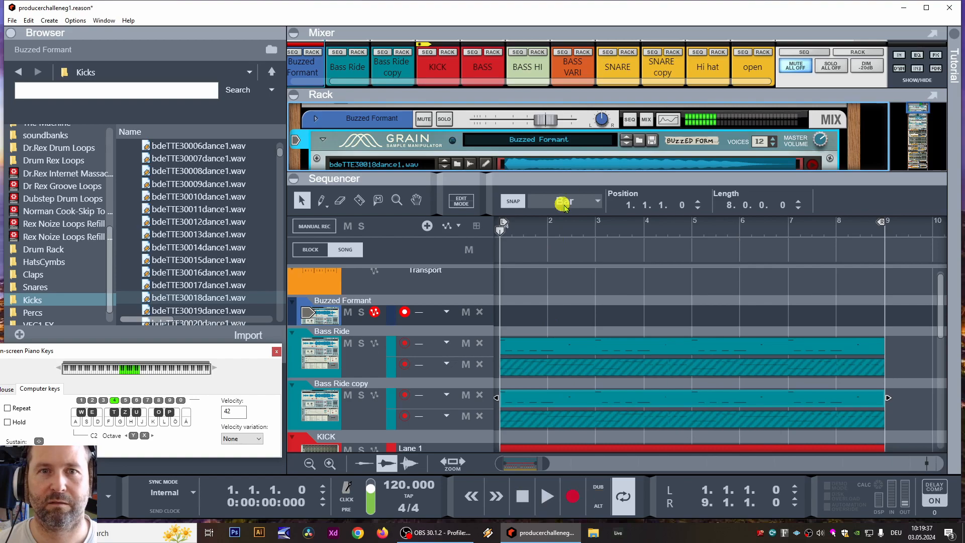
# - Enlarge the rack, shorten Grain's amplifier release and set its amplifier sustain to 90 %
pyautogui.moveTo(575, 178); pyautogui.dragTo(550, 394)
pyautogui.scroll(-2, 631, 226)
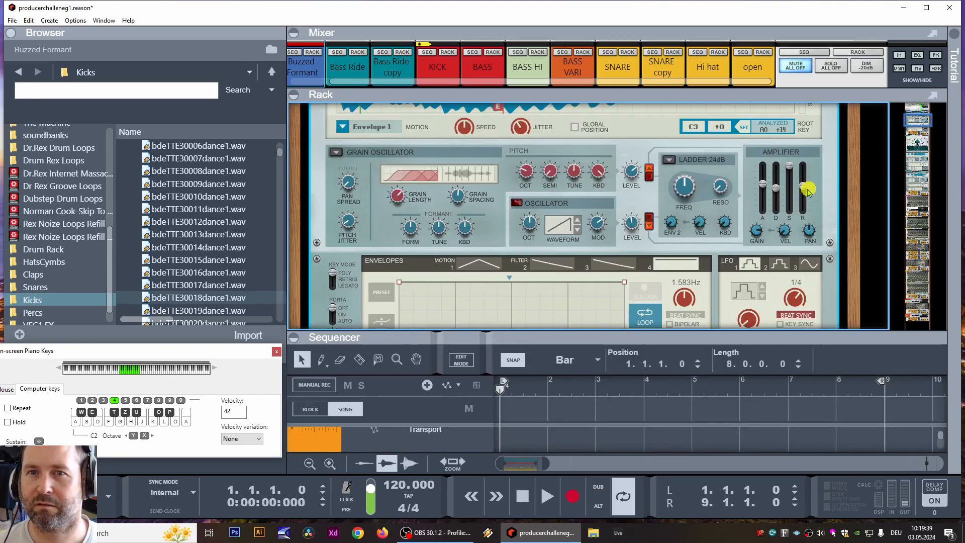
pyautogui.moveTo(809, 193); pyautogui.dragTo(806, 199)
pyautogui.moveTo(789, 166); pyautogui.dragTo(790, 172)
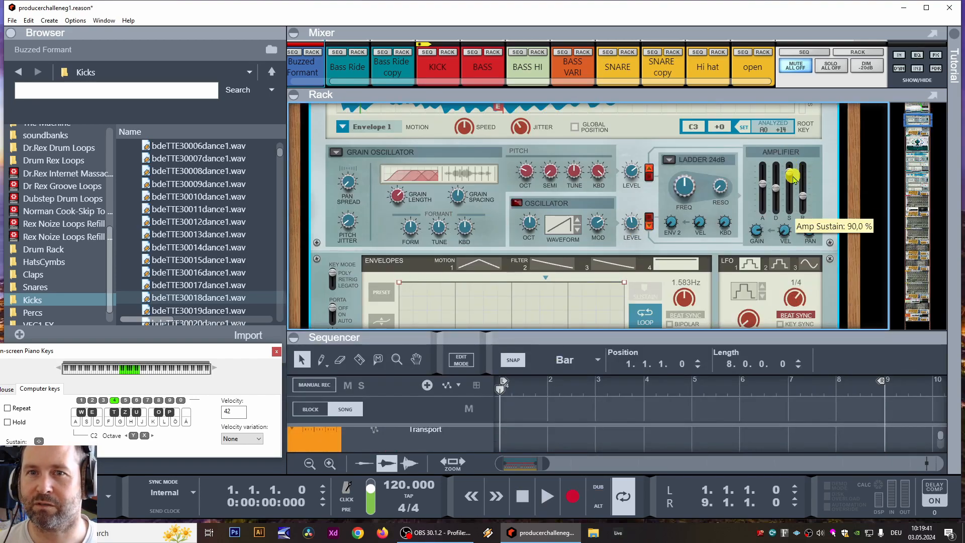
# - Rehearse a three-note Grain pad line over the playing loop, finishing back at the start of the song
pyautogui.click(547, 496)
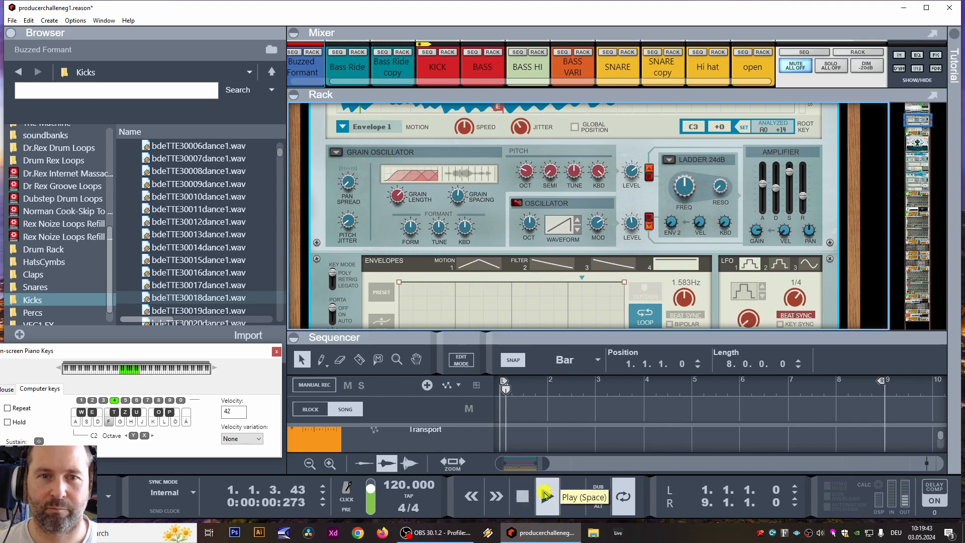
pyautogui.press('f')
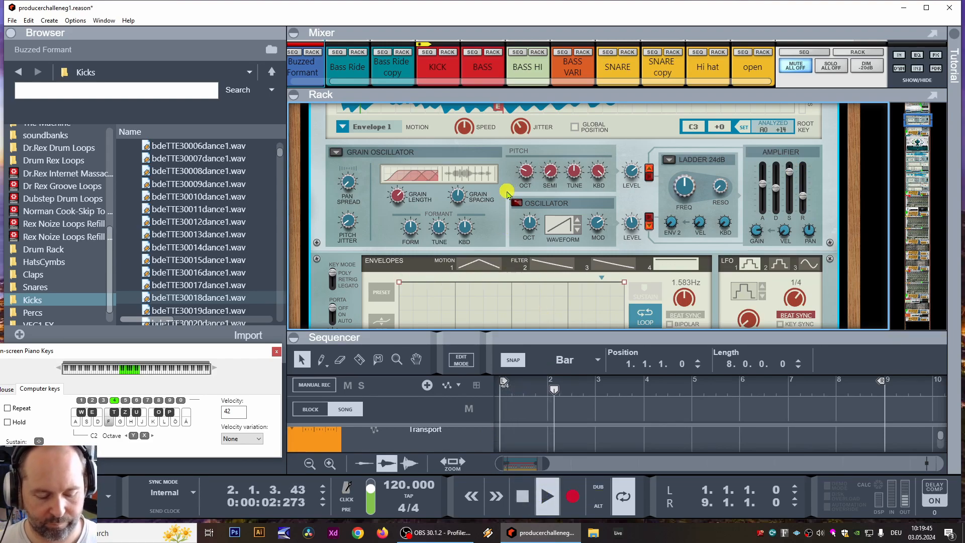
pyautogui.press('k')
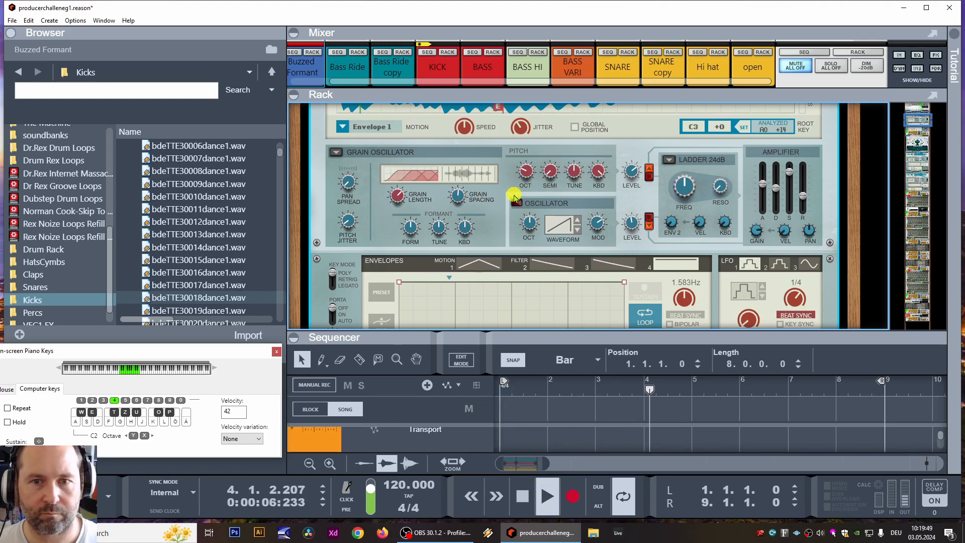
pyautogui.press('h')
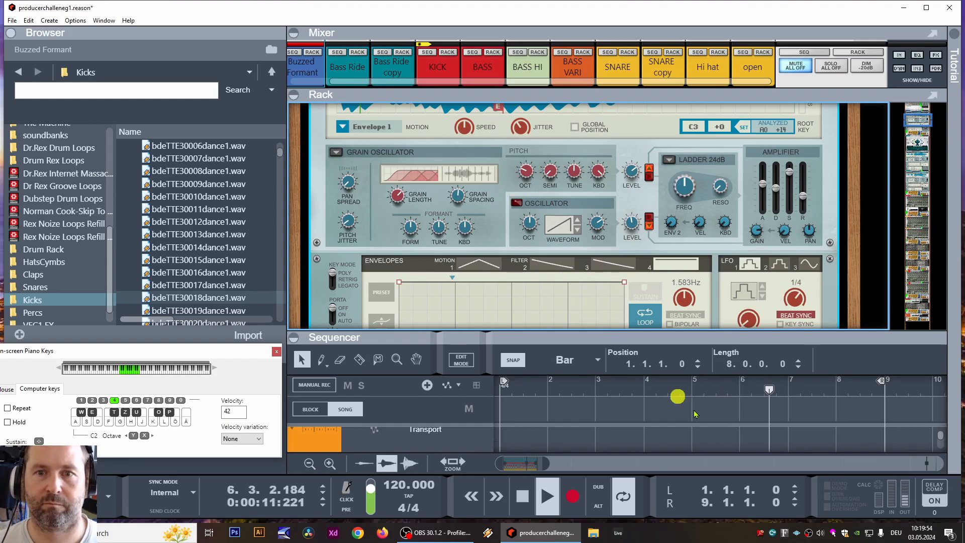
pyautogui.doubleClick(523, 496)
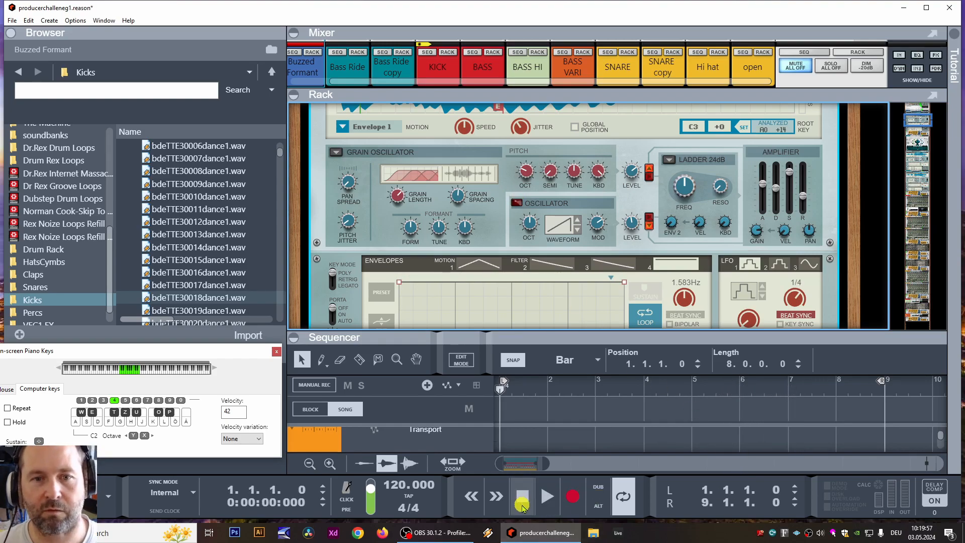
# - Record the three-note pad line onto the Buzzed Formant track from bar 1
pyautogui.click(576, 497)
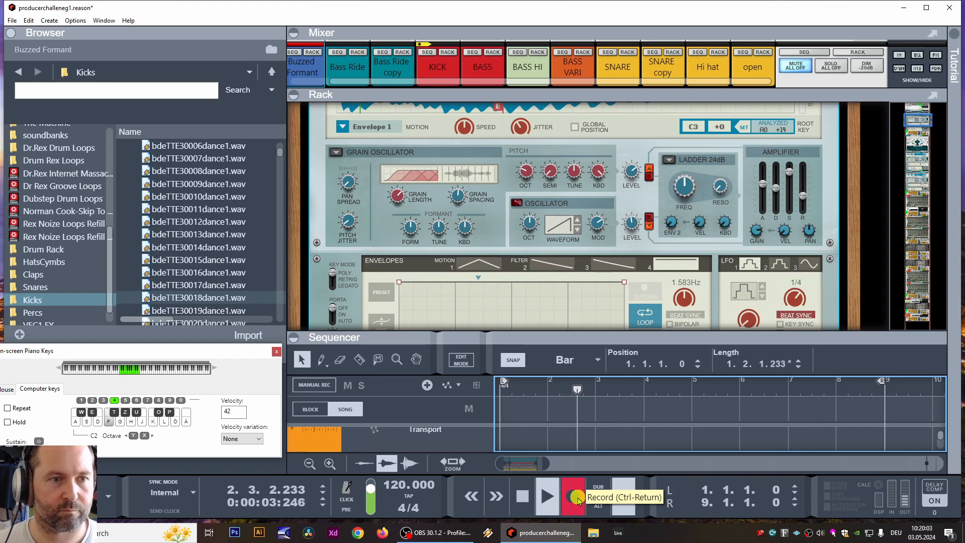
pyautogui.press('k')
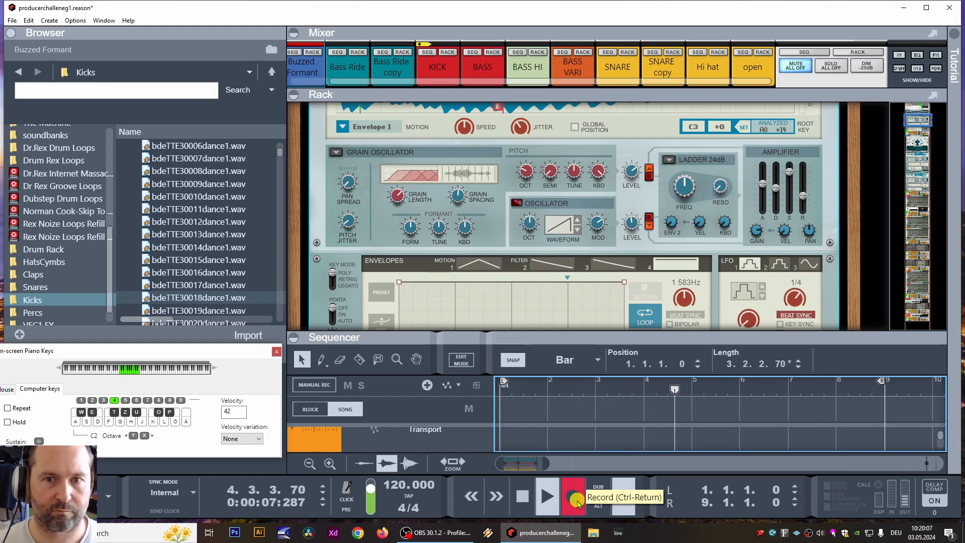
pyautogui.press('h')
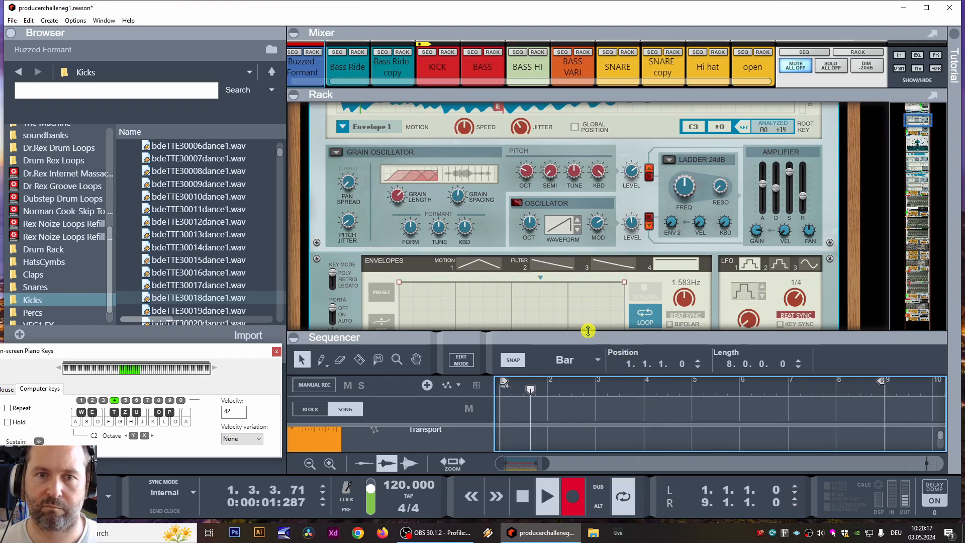
# - Set the Buzzed Formant channel's mixer level to -5.96 dB and the system speaker volume to 64, ending with the transport stopped
pyautogui.moveTo(590, 90); pyautogui.dragTo(451, 310)
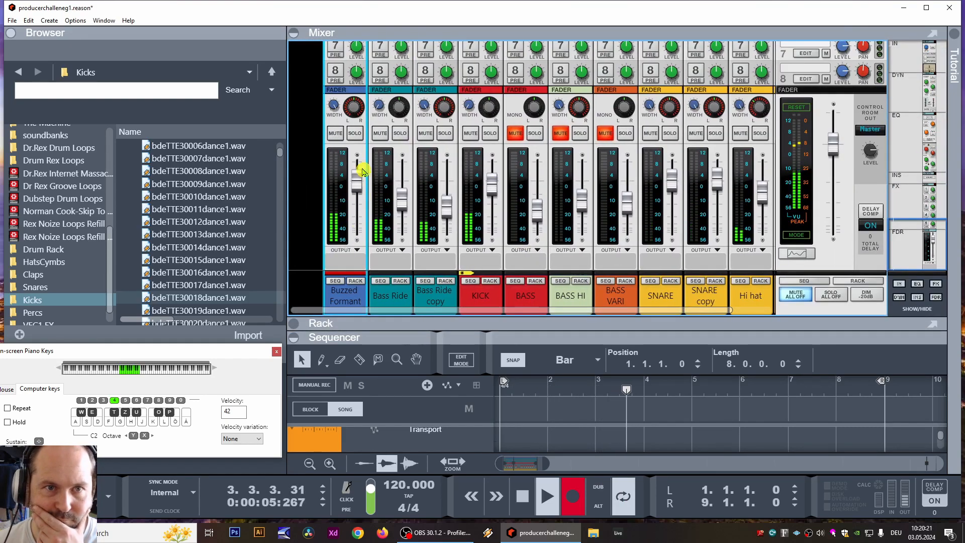
pyautogui.moveTo(357, 203); pyautogui.dragTo(359, 202)
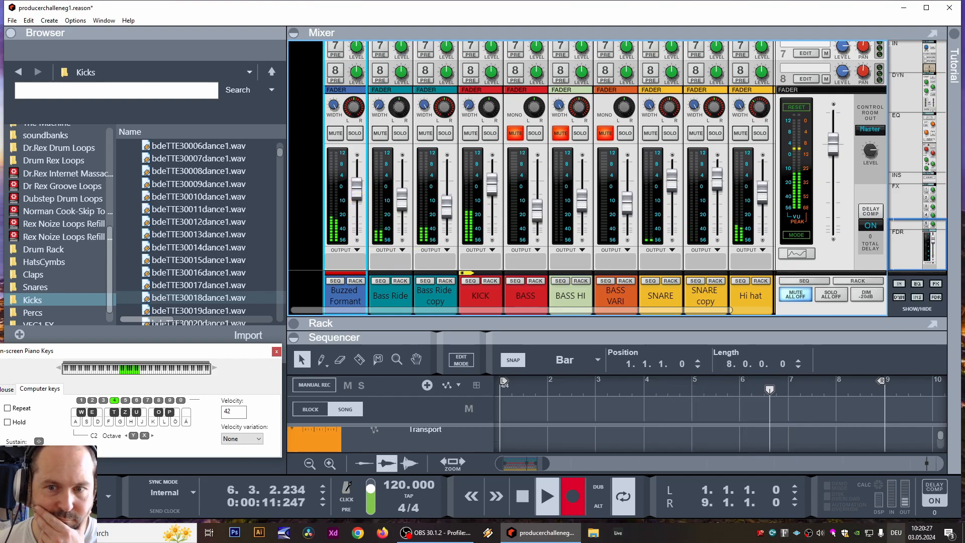
pyautogui.click(820, 533)
pyautogui.scroll(-1, 724, 363)
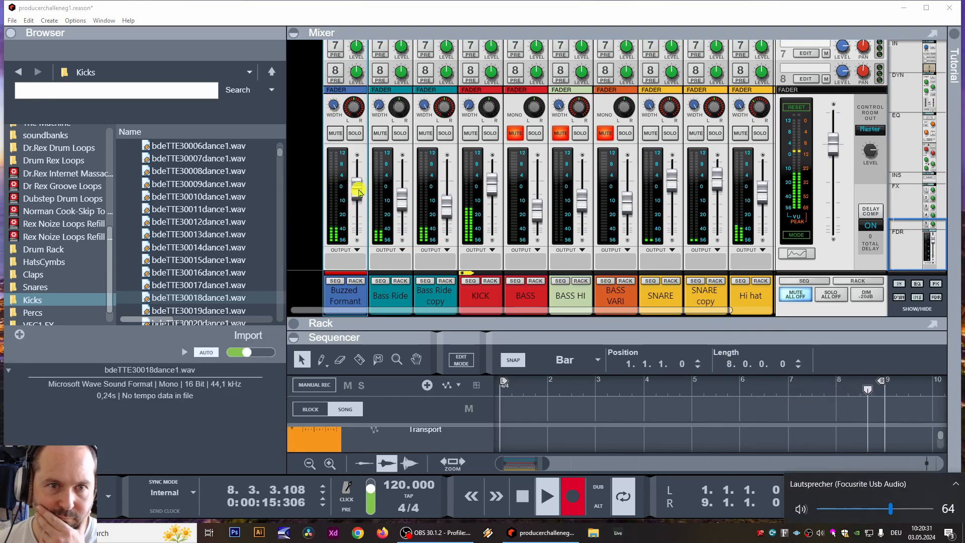
pyautogui.moveTo(357, 190)
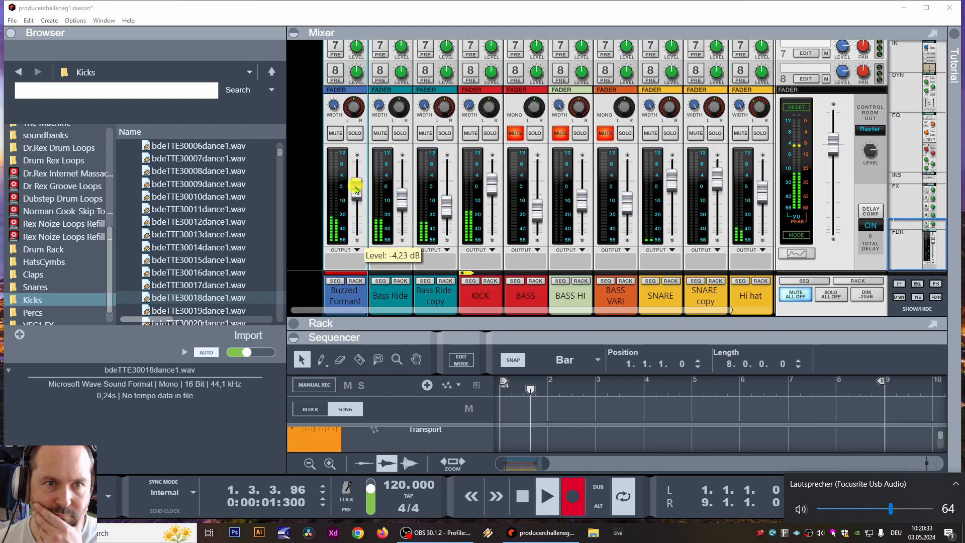
pyautogui.moveTo(355, 190); pyautogui.dragTo(355, 194)
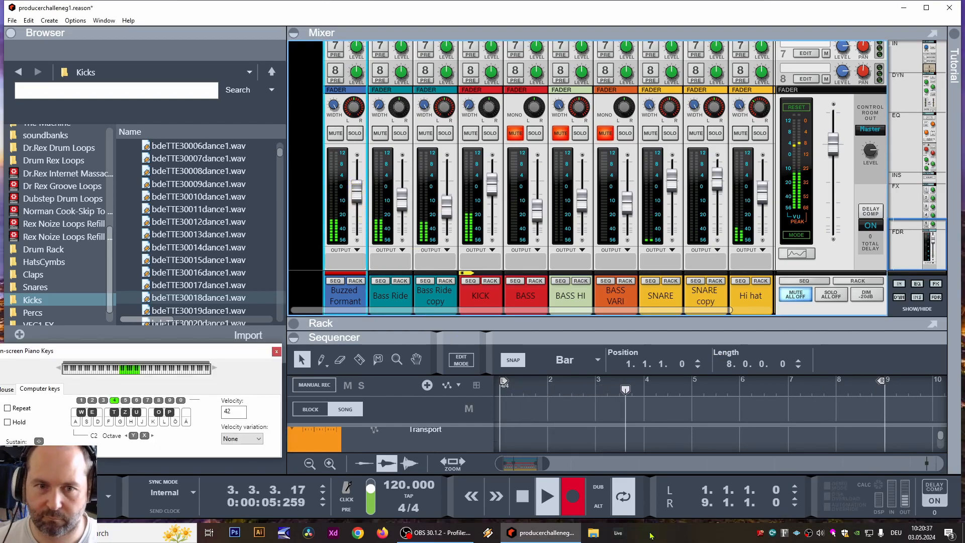
pyautogui.click(524, 494)
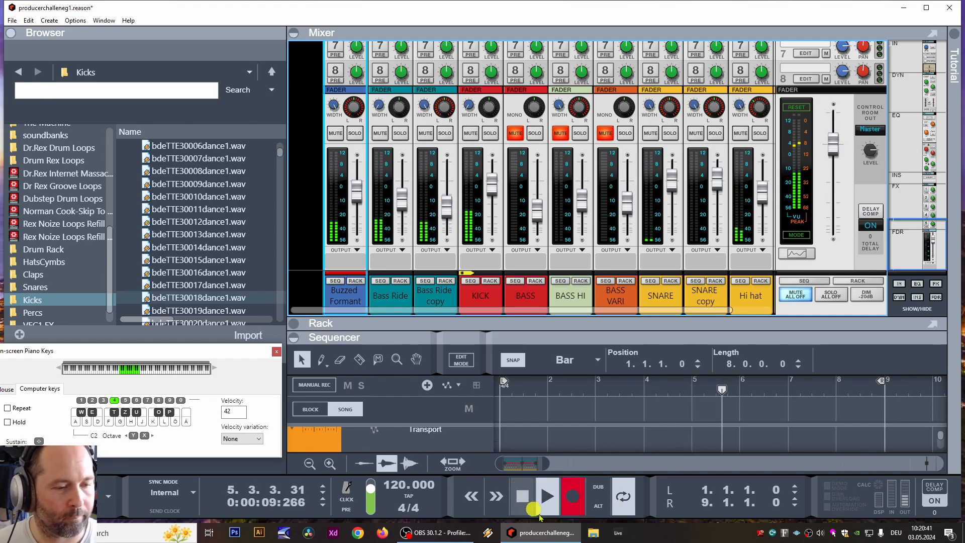
pyautogui.moveTo(355, 199)
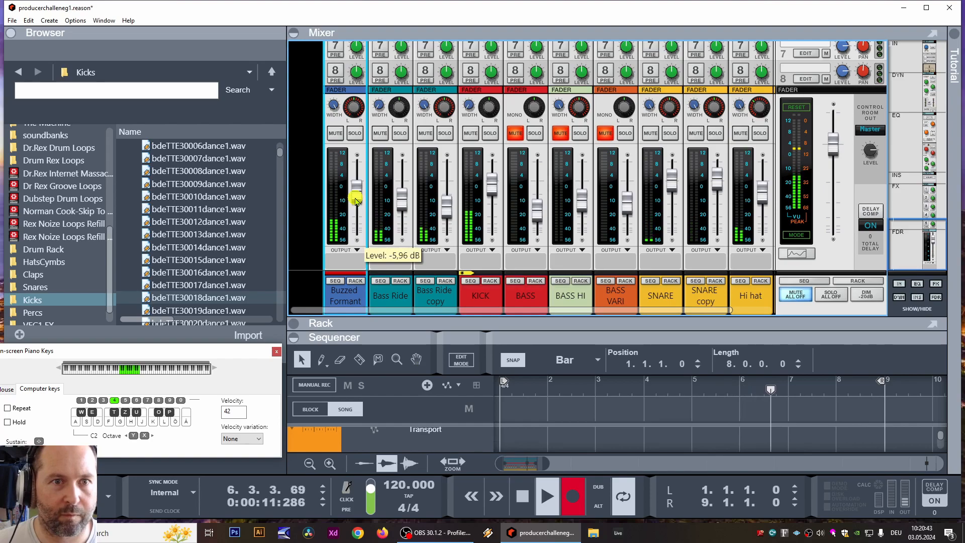
pyautogui.click(521, 483)
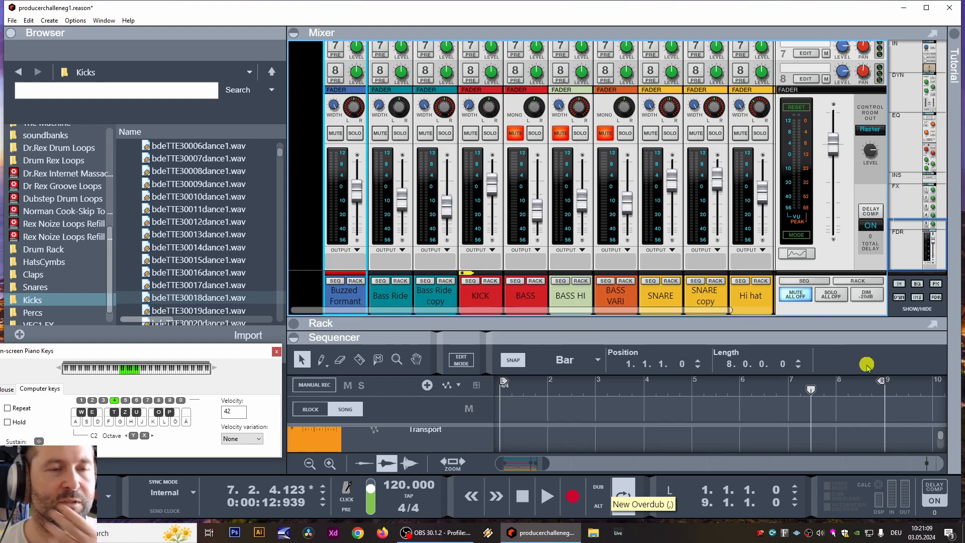
# - Create a second Grain instrument from the mixer and show its device in the rack
pyautogui.click(277, 351)
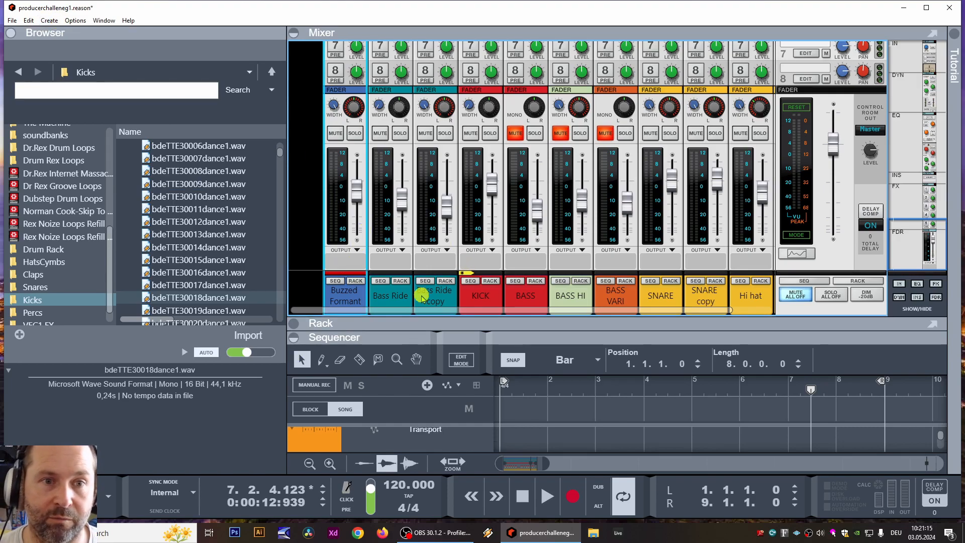
pyautogui.rightClick(312, 216)
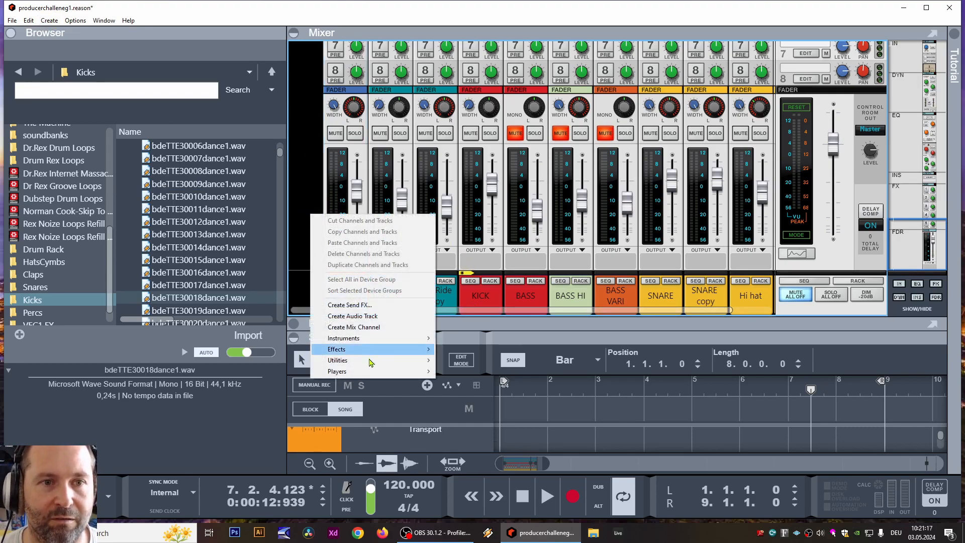
pyautogui.moveTo(377, 338)
pyautogui.click(485, 135)
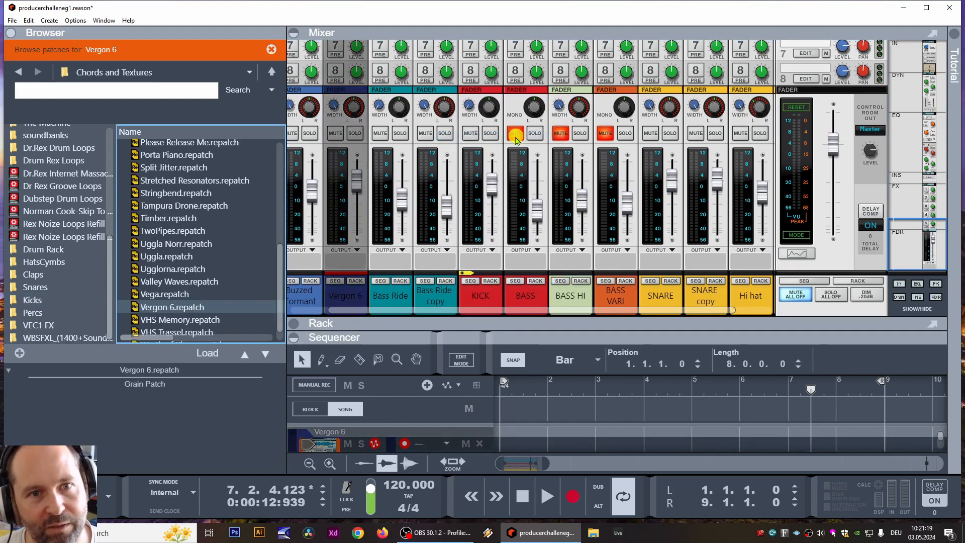
pyautogui.hscroll(-2, 434, 312)
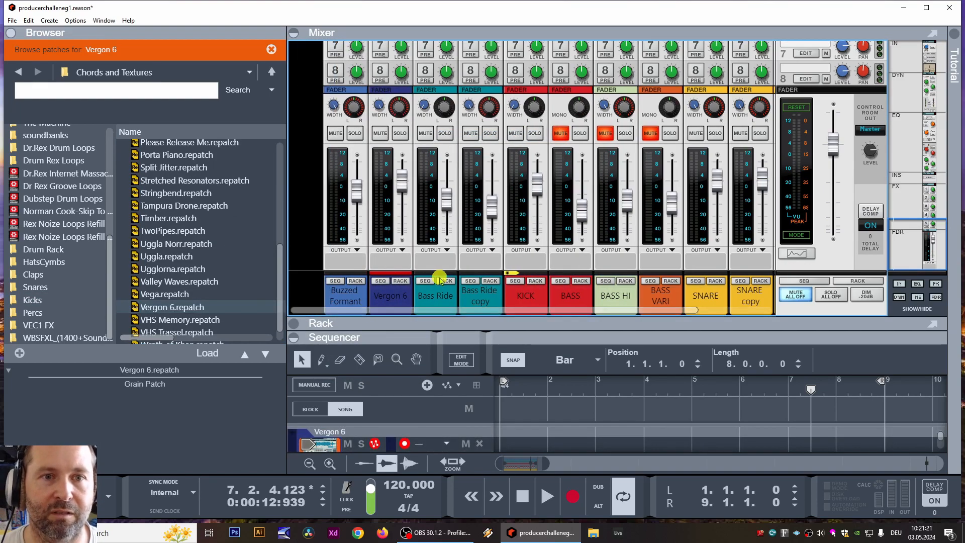
pyautogui.click(401, 281)
# - Load the Madras Celeste patch from the factory Grain Plucks, Bells, Stabs folder into the second Grain and audition a note with on-screen piano keys
pyautogui.scroll(2, 79, 221)
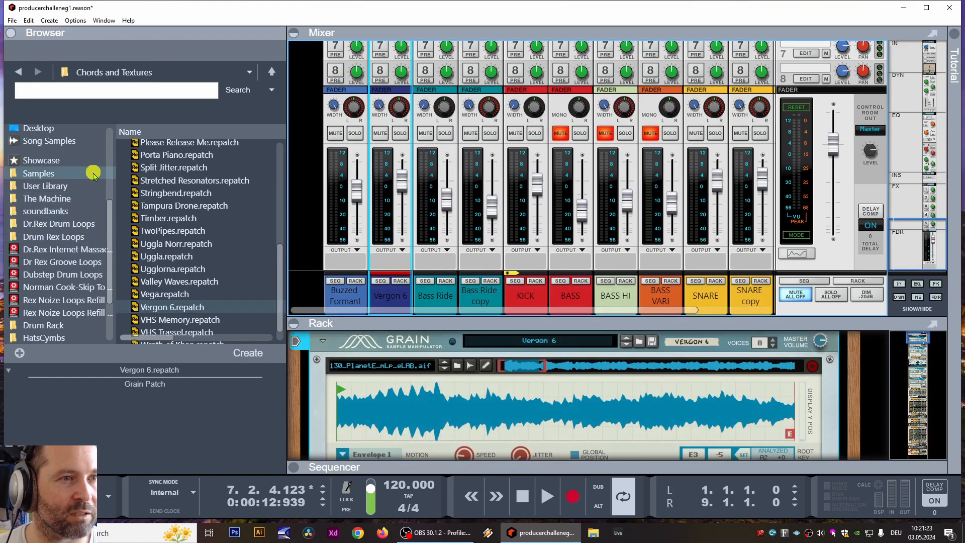
pyautogui.scroll(5, 93, 173)
pyautogui.click(78, 214)
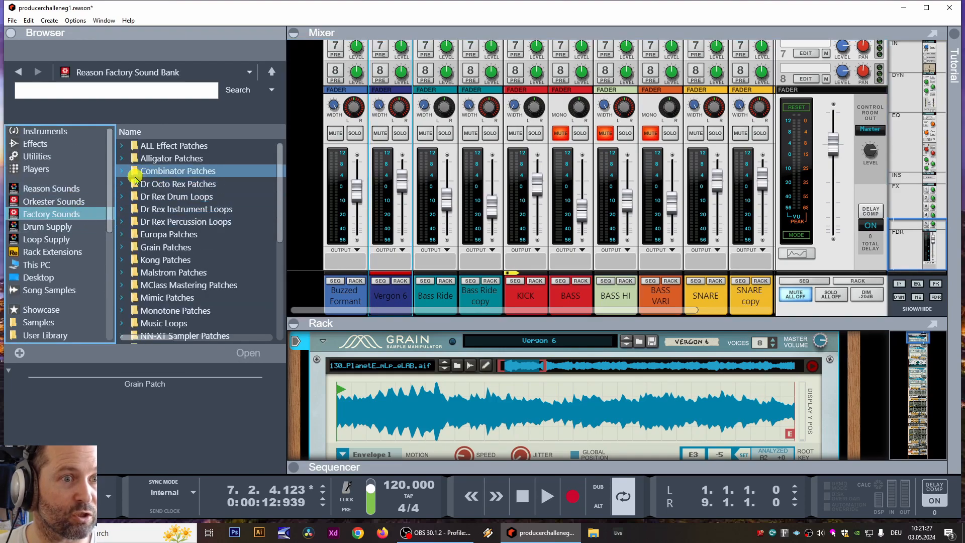
pyautogui.click(122, 253)
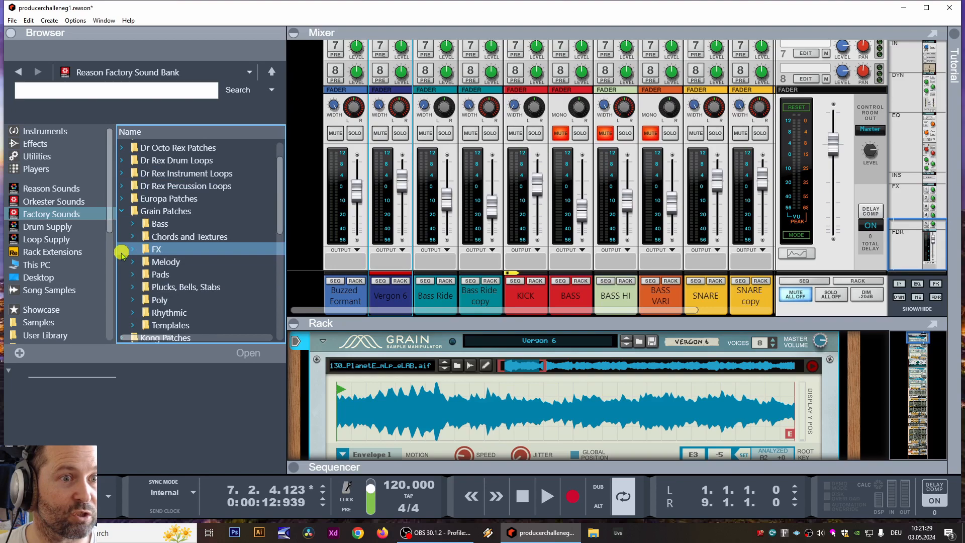
pyautogui.click(131, 289)
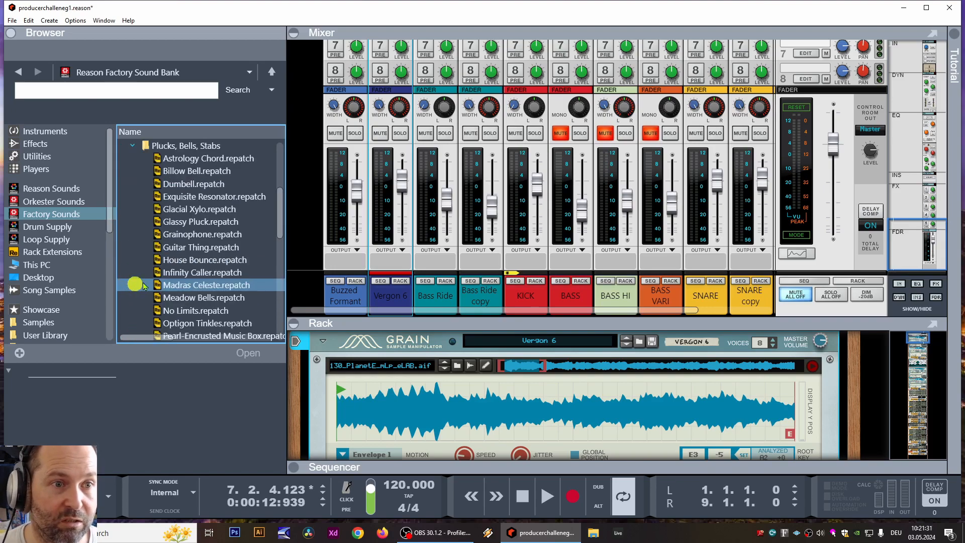
pyautogui.click(131, 284)
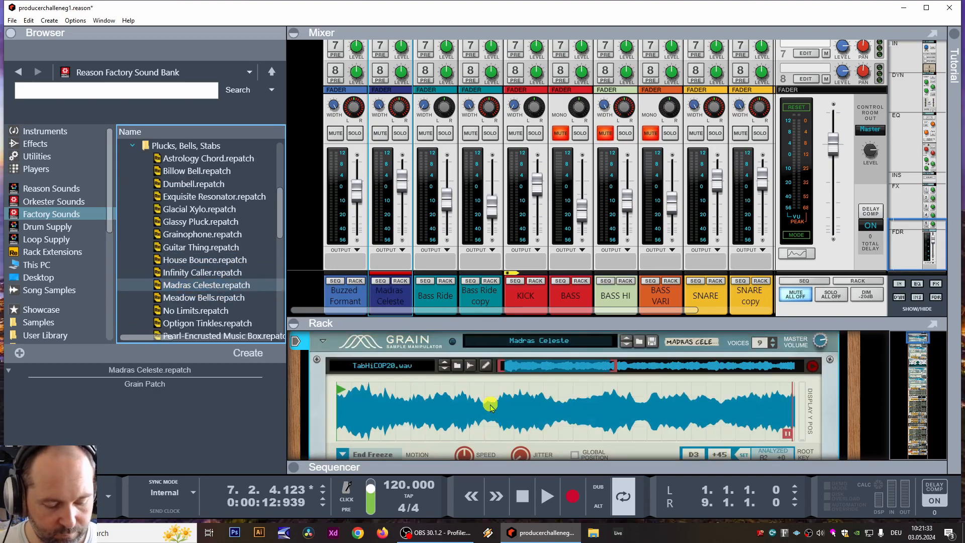
pyautogui.press('F4')
pyautogui.press('f')
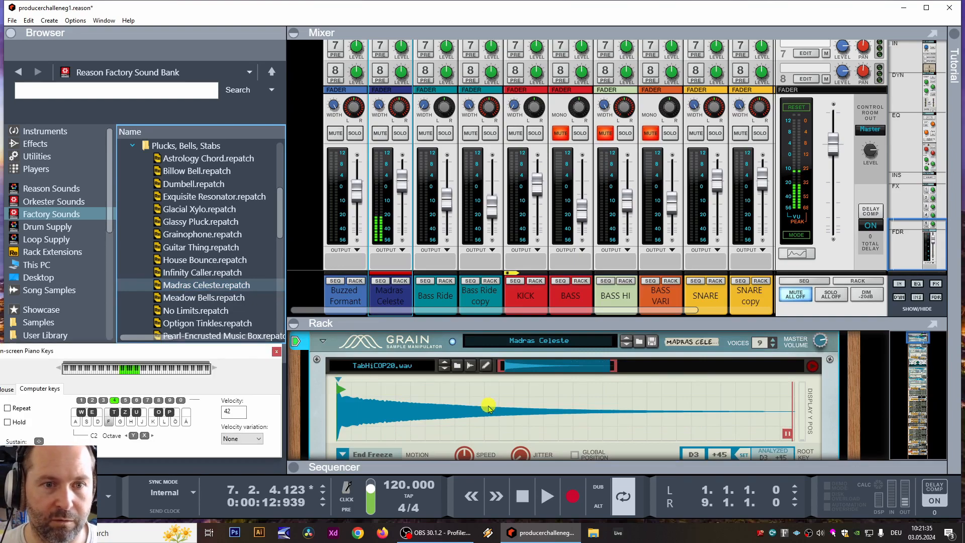
# - Replace the Madras Celeste Grain's sample with bdeTTE30018dance1.wav from the Ueb TTE BD DANCE folder in Kicks
pyautogui.scroll(-10, 79, 278)
pyautogui.click(49, 312)
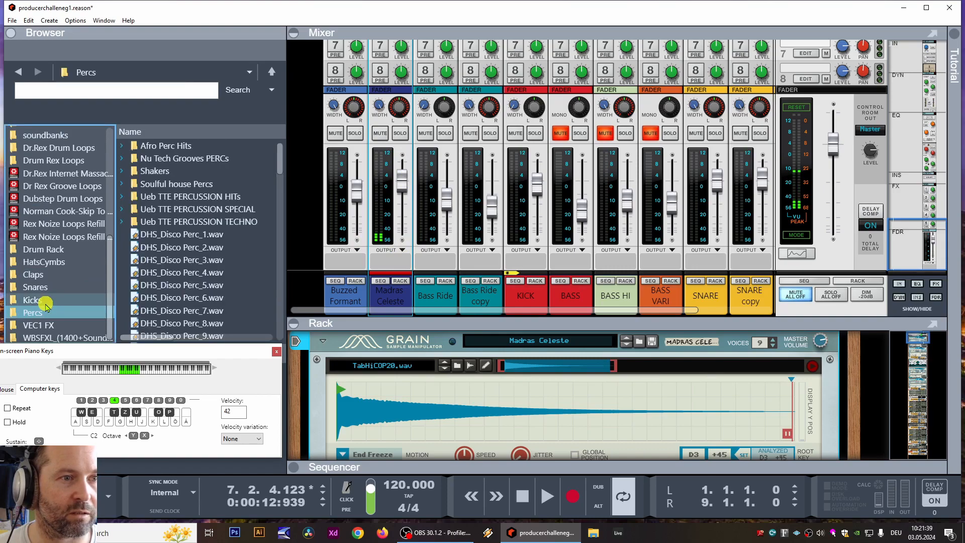
pyautogui.click(32, 300)
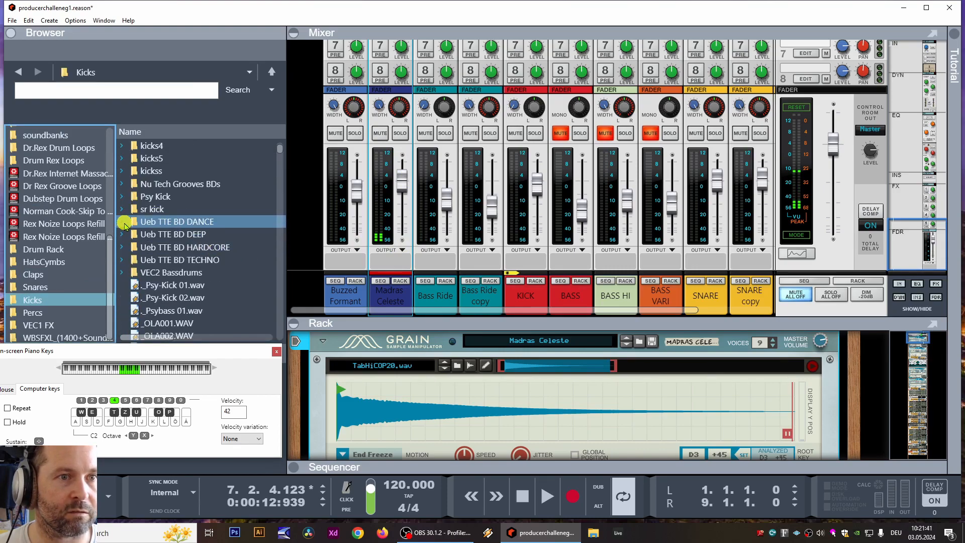
pyautogui.click(125, 224)
pyautogui.scroll(-1, 227, 323)
pyautogui.moveTo(216, 302); pyautogui.dragTo(519, 422)
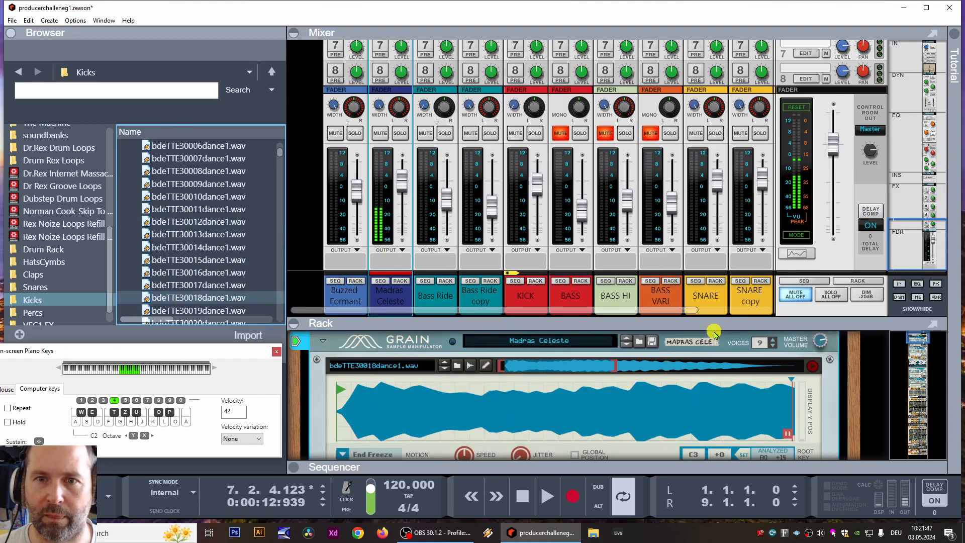
# - Enlarge the rack area and shorten the amplifier decay and release slightly on the Madras Celeste Grain
pyautogui.moveTo(714, 323); pyautogui.dragTo(720, 221)
pyautogui.moveTo(777, 412); pyautogui.dragTo(776, 416)
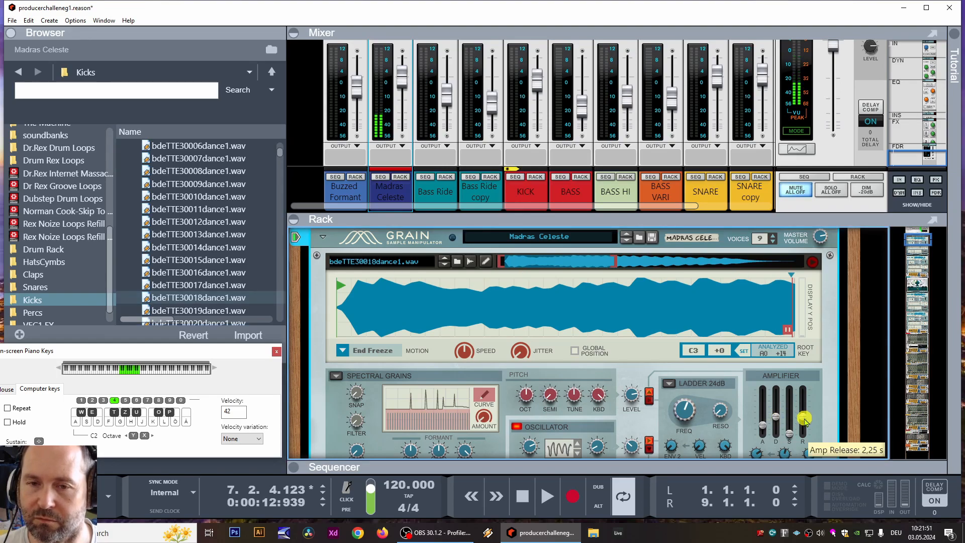
pyautogui.moveTo(804, 424); pyautogui.dragTo(807, 429)
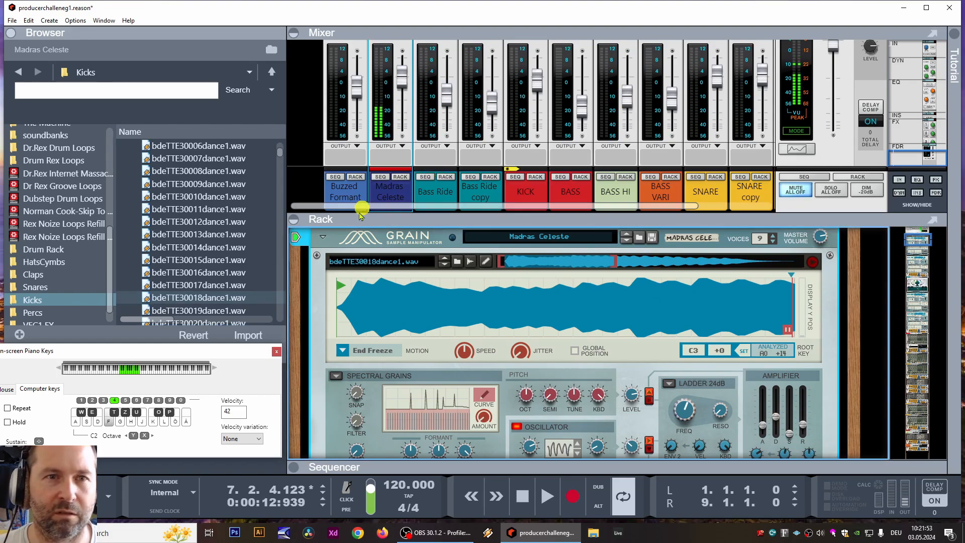
# - Add a Scream 4 distortion with the EasyFuzz patch to the Madras Celeste Grain and audition a note through it
pyautogui.rightClick(330, 320)
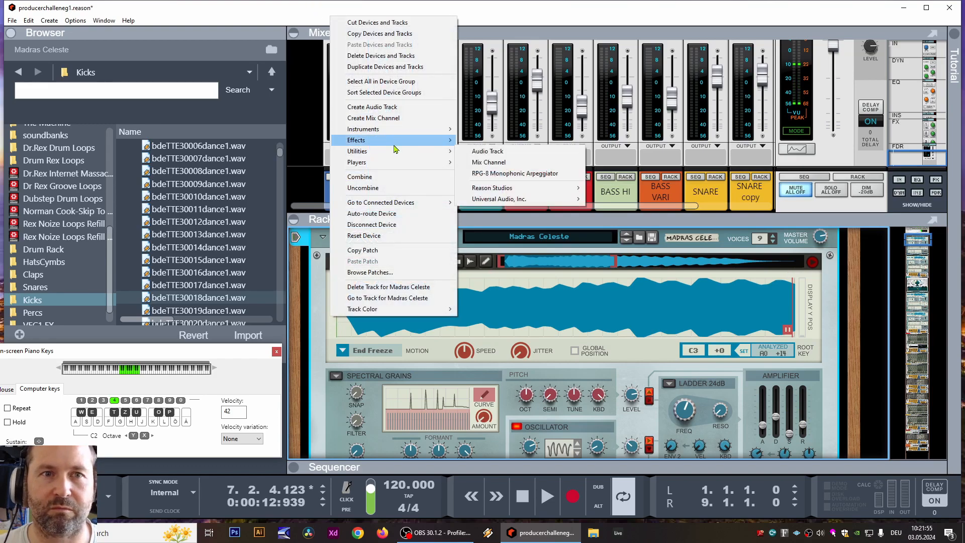
pyautogui.moveTo(382, 140)
pyautogui.click(531, 249)
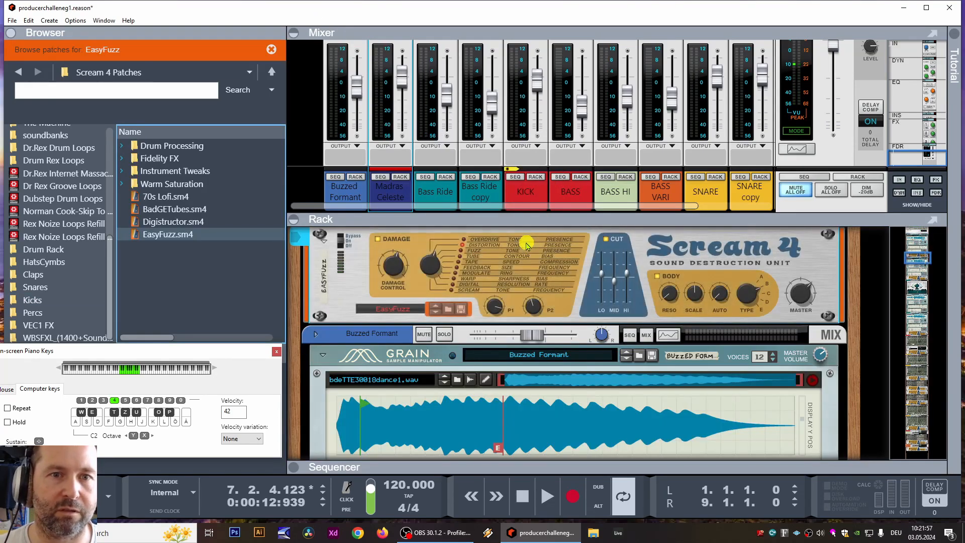
pyautogui.press('f')
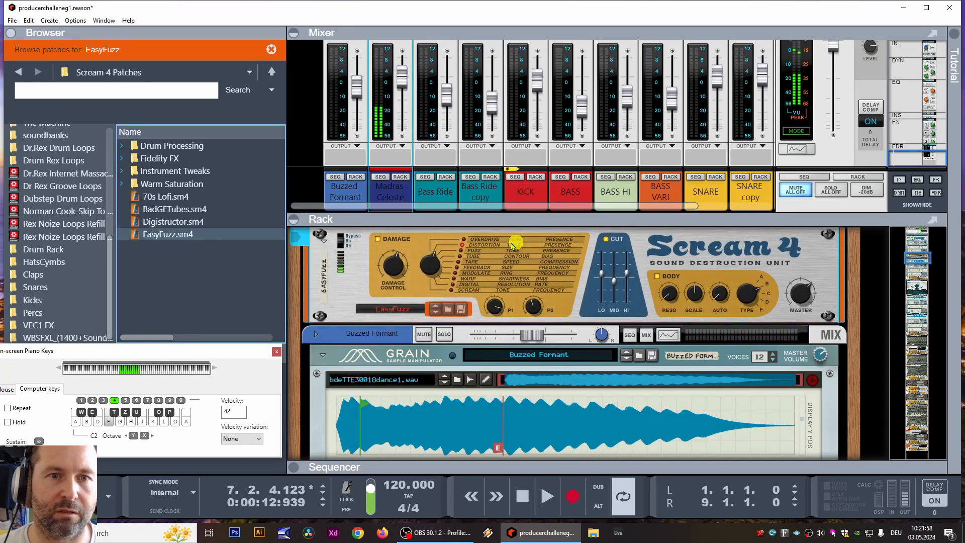
# - Try other Scream 4 damage types, settle on Distortion, and lower the low band in its Cut section
pyautogui.click(433, 273)
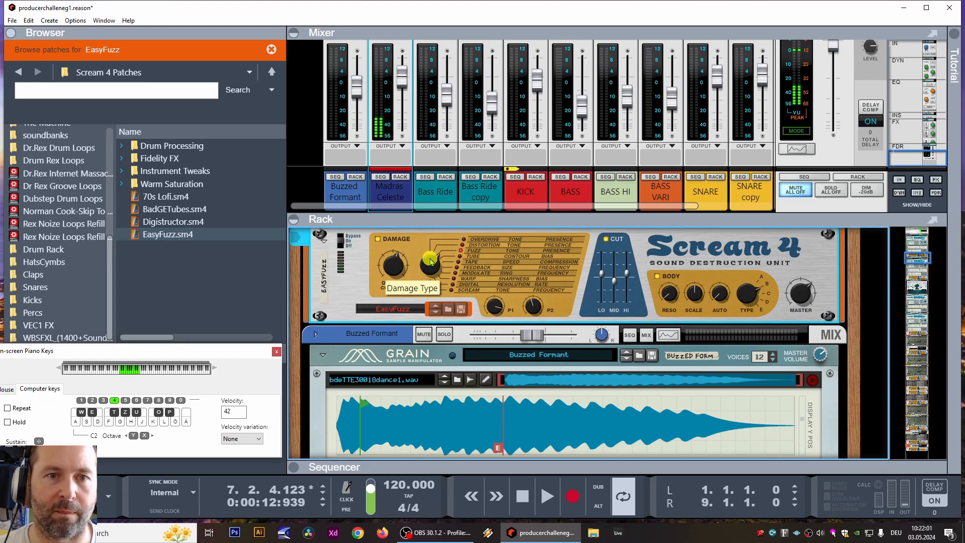
pyautogui.moveTo(428, 263); pyautogui.dragTo(431, 280)
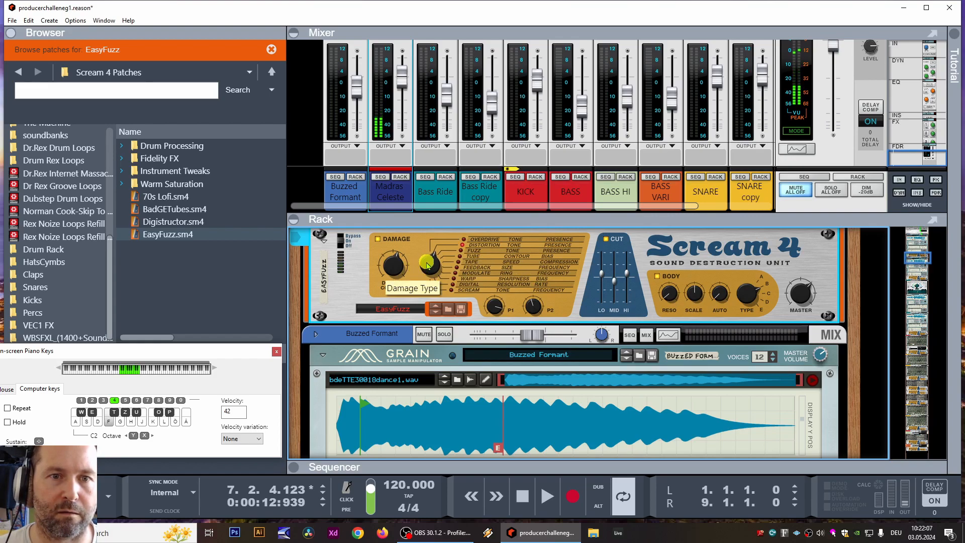
pyautogui.moveTo(602, 274); pyautogui.dragTo(604, 296)
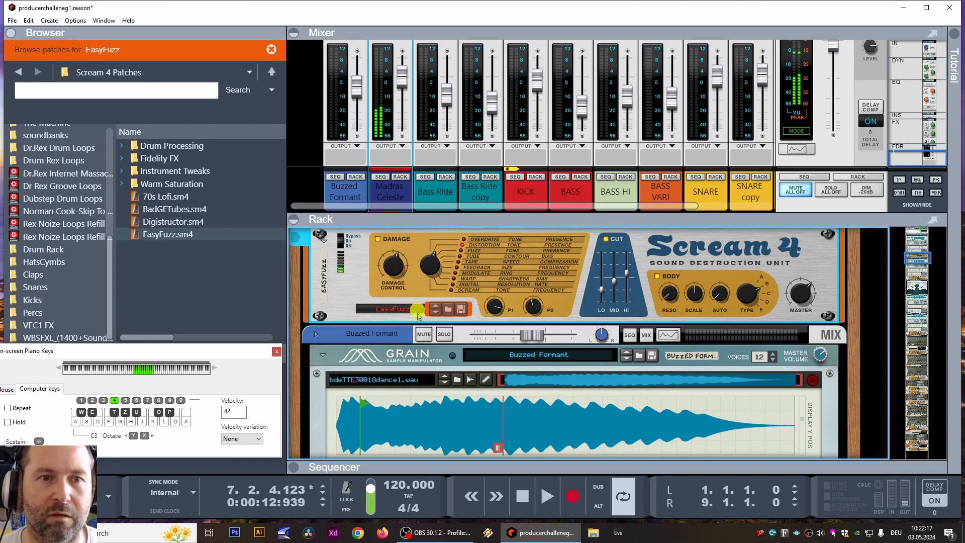
# - Examine the Buzzed Formant Grain's motion, oscillator, amplifier and key mode settings, leaving the key mode on Poly
pyautogui.scroll(-1, 406, 327)
pyautogui.scroll(-2, 406, 326)
pyautogui.scroll(-1, 415, 329)
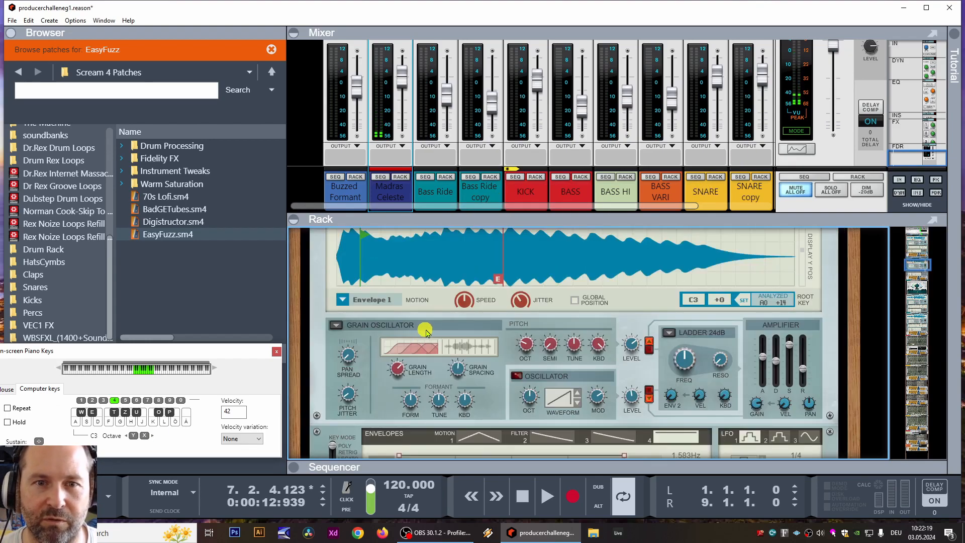
pyautogui.click(520, 300)
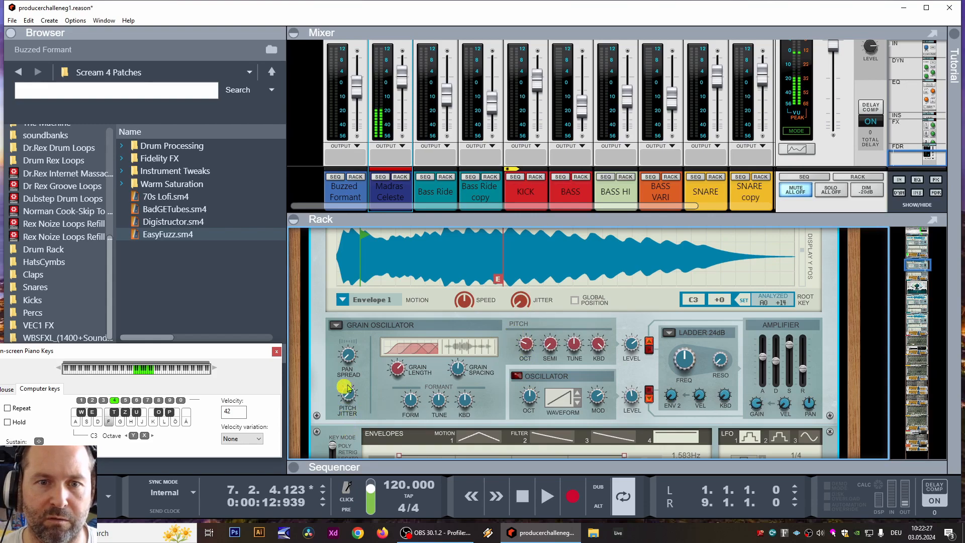
pyautogui.scroll(-2, 437, 338)
pyautogui.scroll(-2, 439, 339)
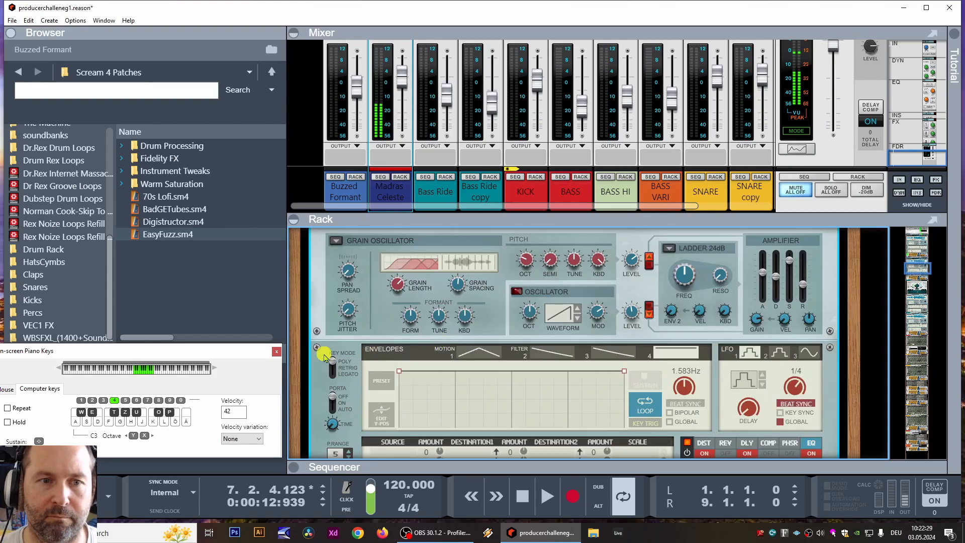
pyautogui.click(335, 370)
pyautogui.click(334, 370)
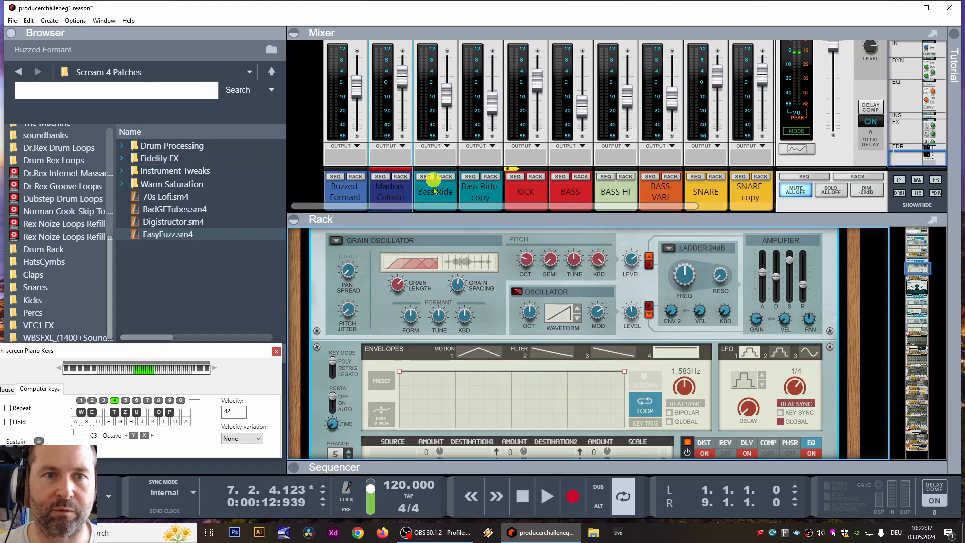
# - Enlarge the sequencer, copy the muted clip from the lower Bass Ride lane onto the Madras Celeste track at bar 1, and unmute it
pyautogui.moveTo(471, 467); pyautogui.dragTo(474, 124)
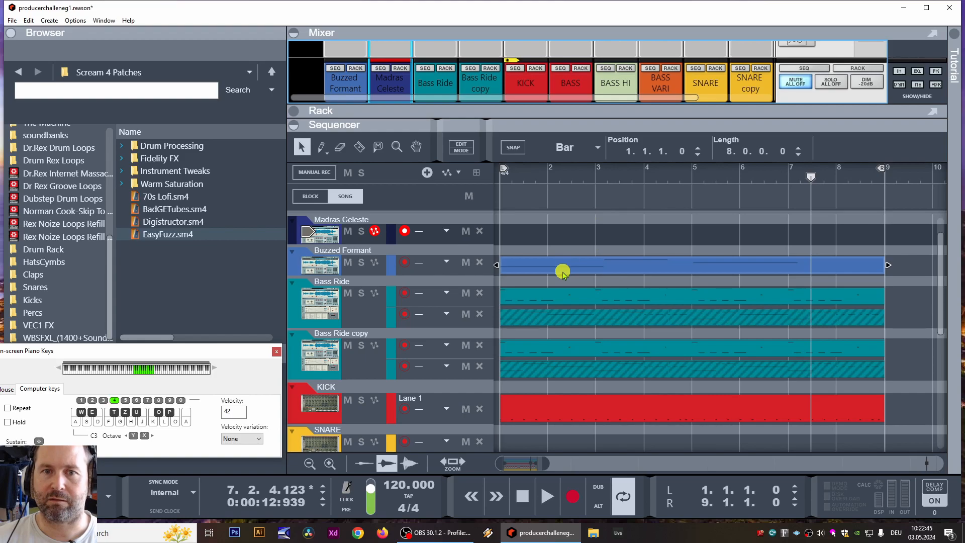
pyautogui.click(586, 320)
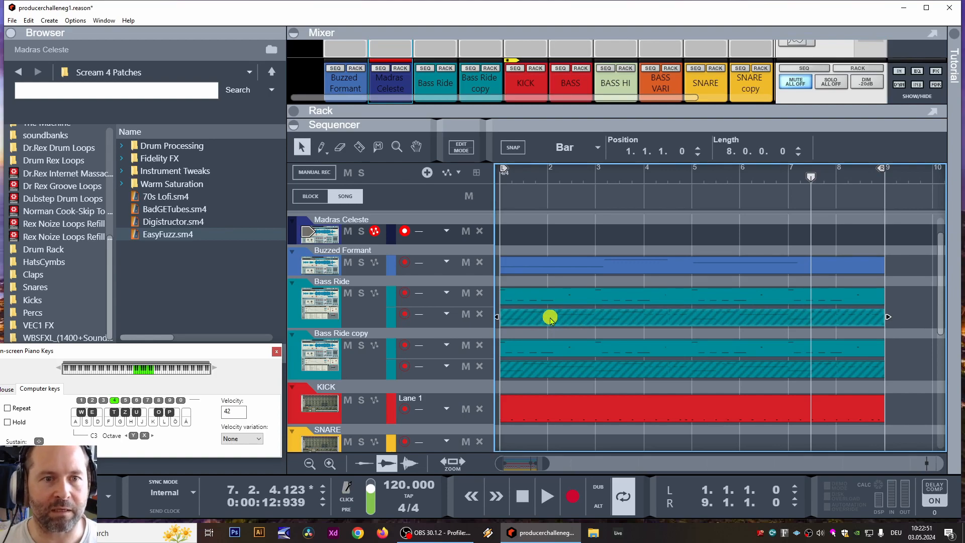
pyautogui.moveTo(551, 319); pyautogui.dragTo(542, 228)
pyautogui.rightClick(549, 235)
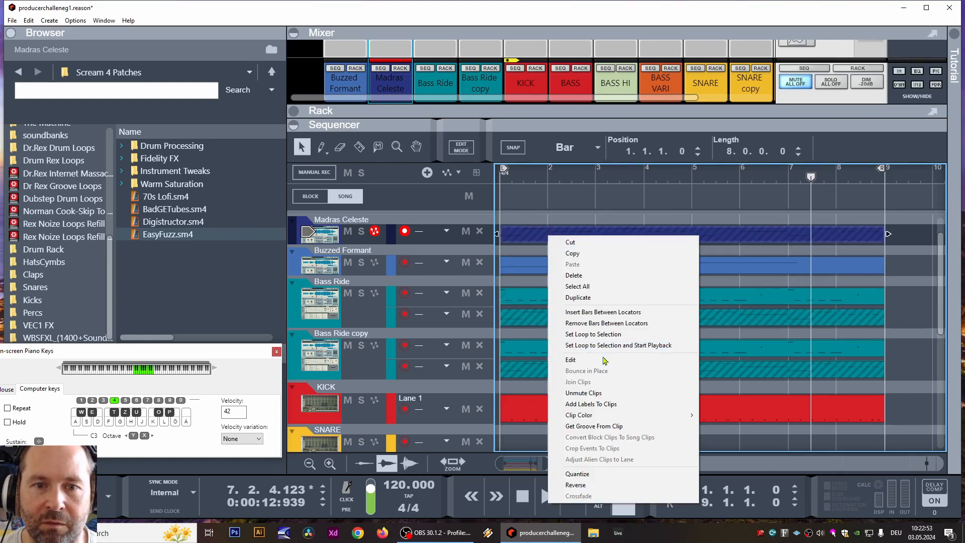
pyautogui.click(598, 393)
# - Solo the Madras Celeste track, play its copied clip from the song start, and turn the solo off again
pyautogui.click(361, 231)
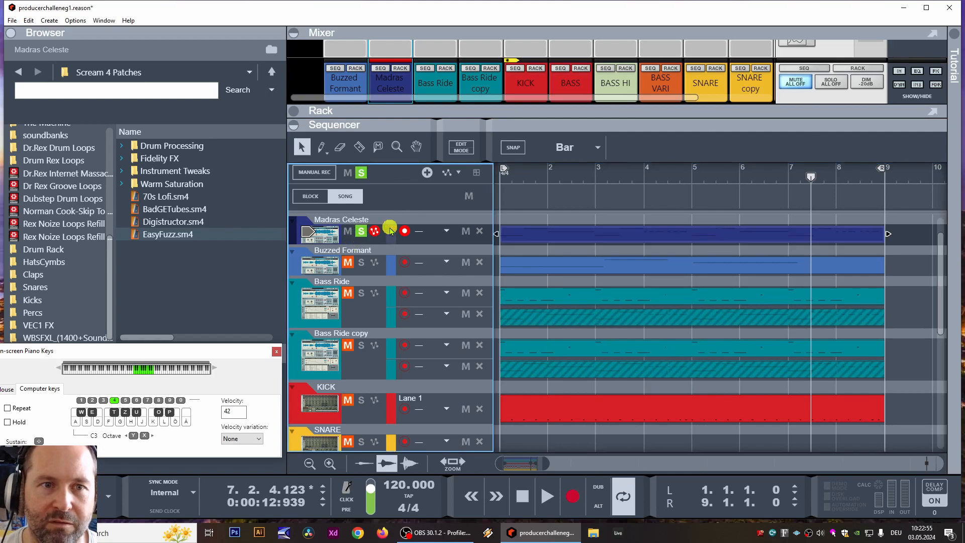
pyautogui.click(500, 179)
pyautogui.press('space')
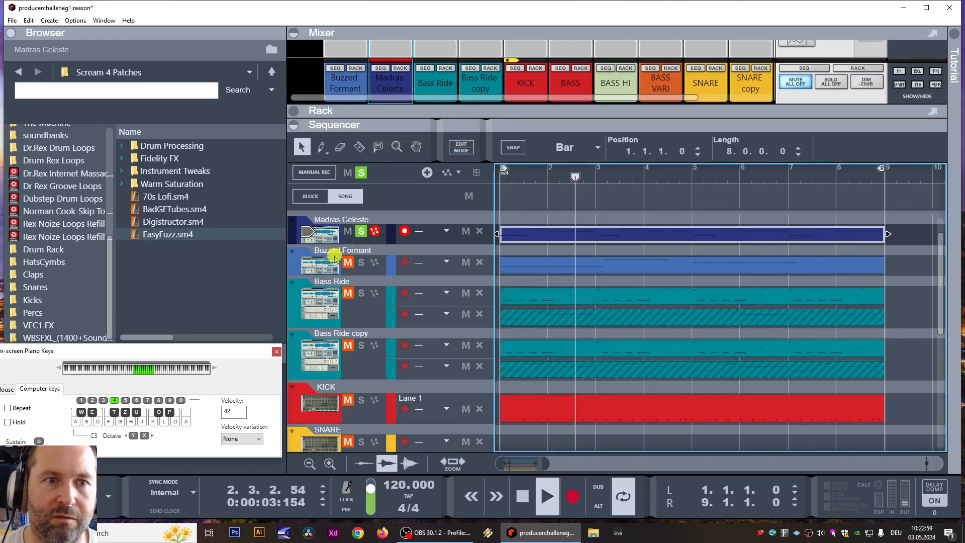
pyautogui.press('space')
pyautogui.click(365, 231)
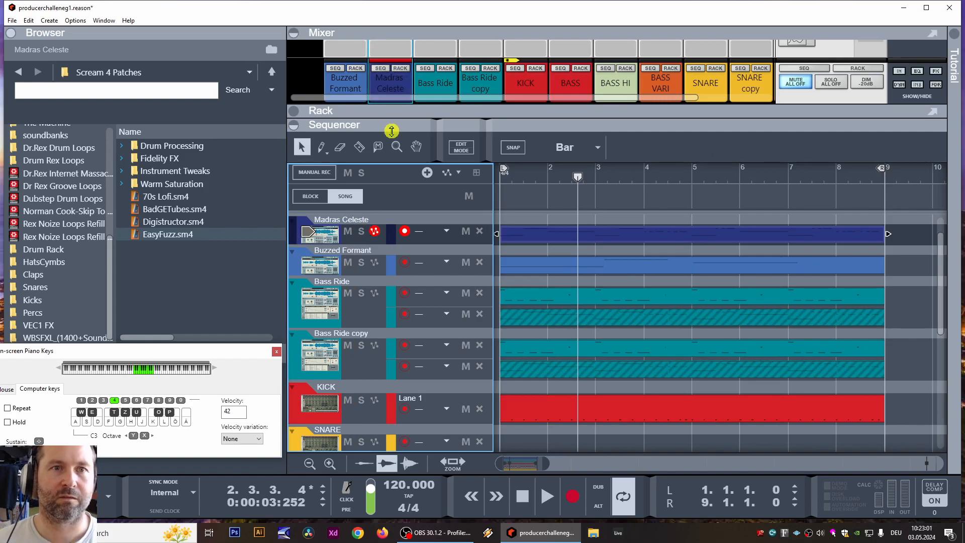
# - Create an RPG-8 Monophonic Arpeggiator for the Madras Celeste Grain in the rack and briefly check playback
pyautogui.press('F6')
pyautogui.rightClick(320, 221)
pyautogui.moveTo(371, 346)
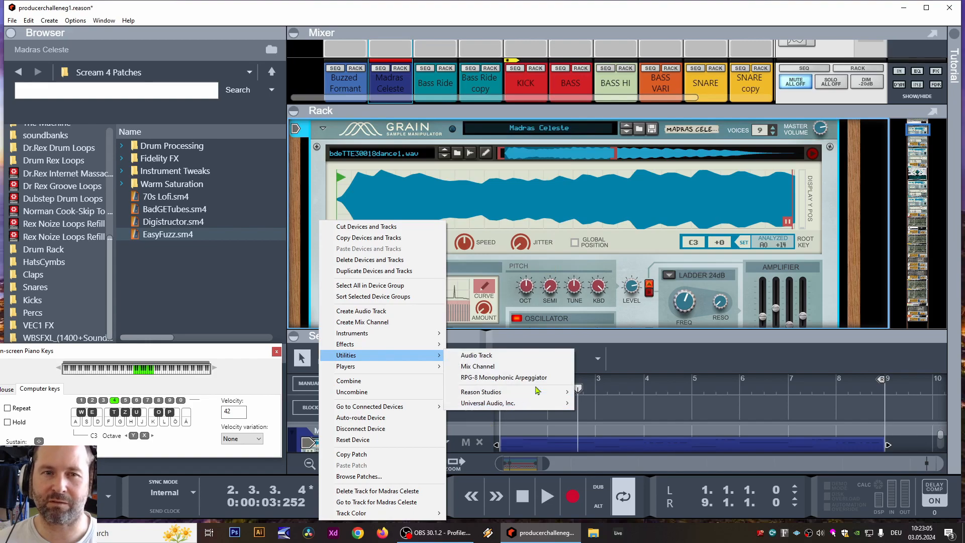
pyautogui.click(543, 382)
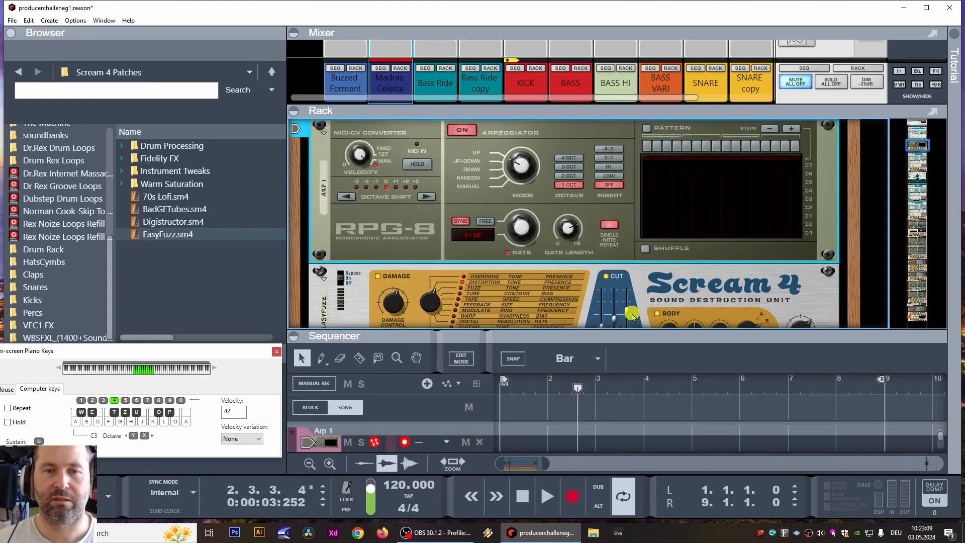
pyautogui.press('space')
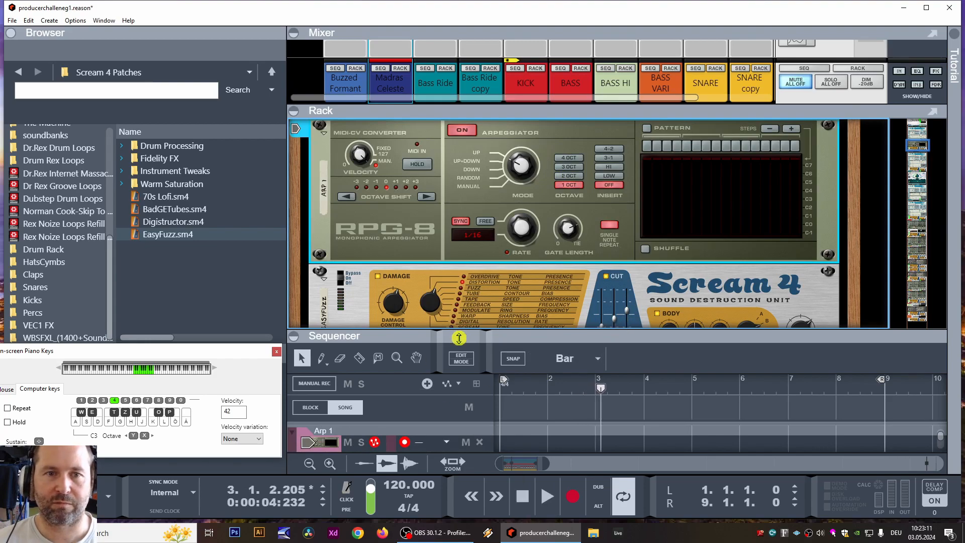
# - Enlarge the sequencer, solo the Buzzed Formant track, and play it from the song start
pyautogui.moveTo(459, 337); pyautogui.dragTo(457, 237)
pyautogui.click(362, 372)
pyautogui.moveTo(533, 289); pyautogui.dragTo(219, 286)
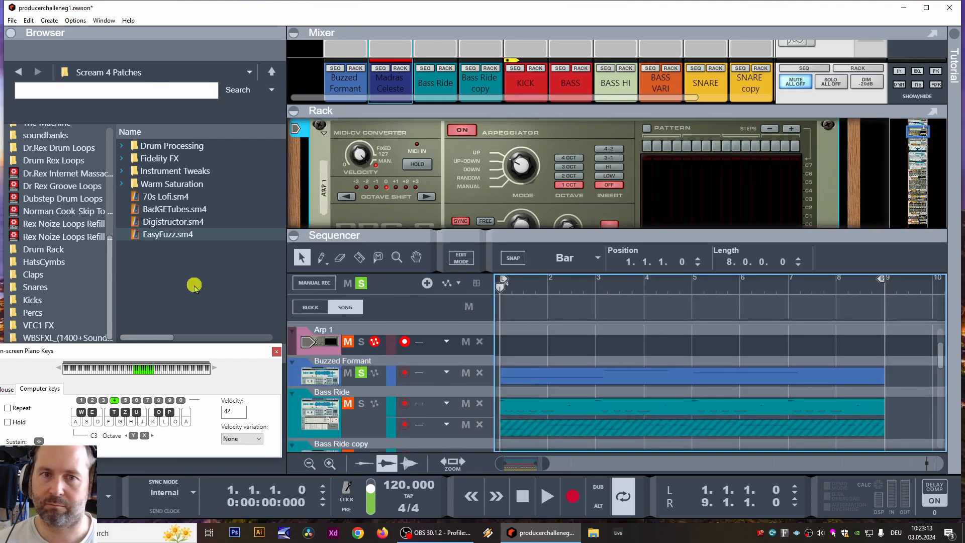
pyautogui.press('space')
# - Solo the Arp 1 track, copy the Buzzed Formant clip onto it at bar 1, and play the result from the start
pyautogui.click(362, 341)
pyautogui.moveTo(547, 369); pyautogui.dragTo(551, 312)
pyautogui.moveTo(488, 346); pyautogui.dragTo(488, 345)
pyautogui.click(521, 260)
pyautogui.moveTo(562, 293); pyautogui.dragTo(379, 267)
pyautogui.press('space')
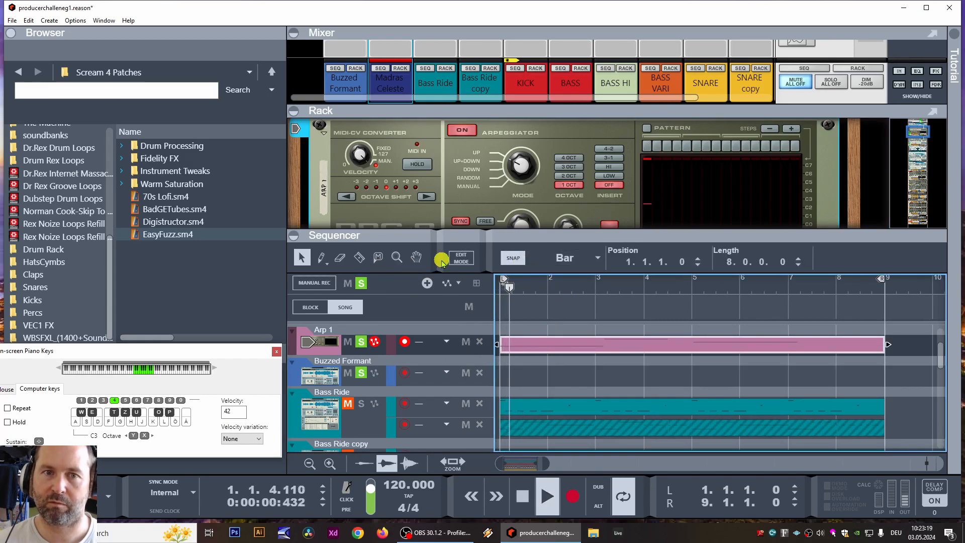
pyautogui.press('space')
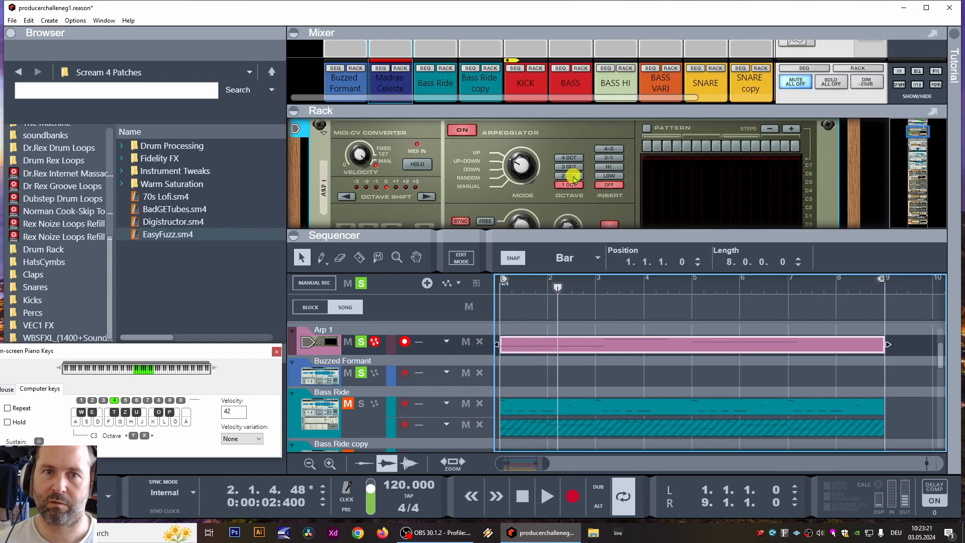
# - Set the RPG-8 octave range to 3 OCT after auditioning 2 OCT, replaying each setting from the song start
pyautogui.click(573, 177)
pyautogui.moveTo(577, 232); pyautogui.dragTo(267, 303)
pyautogui.press('space')
pyautogui.press('space')
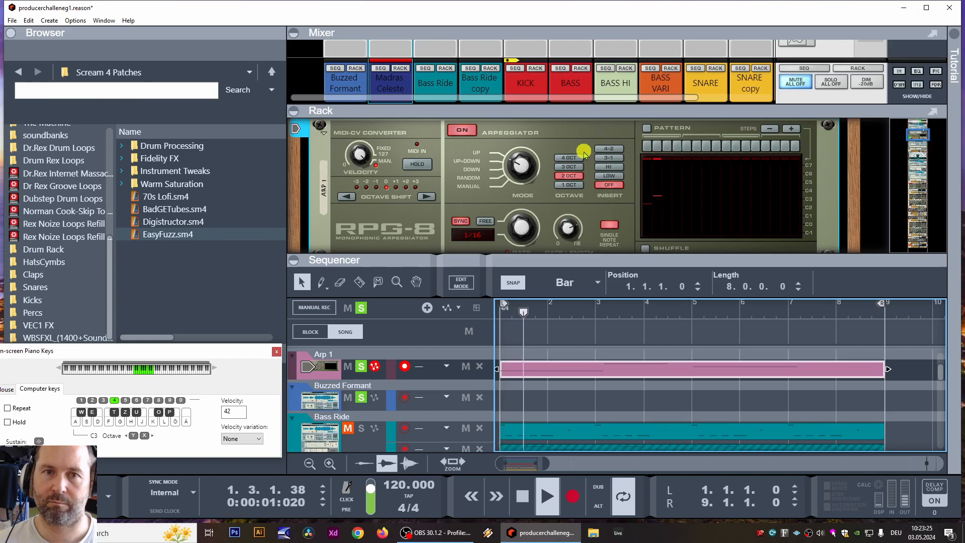
pyautogui.click(576, 167)
pyautogui.press('space')
pyautogui.moveTo(548, 312); pyautogui.dragTo(341, 280)
pyautogui.press('space')
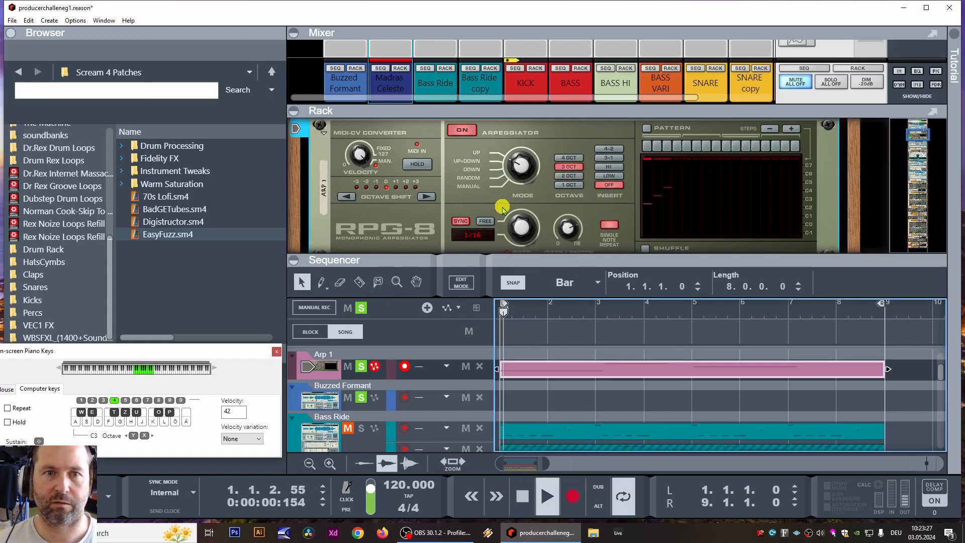
# - Lower the Madras Celeste channel level in the mixer to about -5.51 dB while the arpeggio plays
pyautogui.press('space')
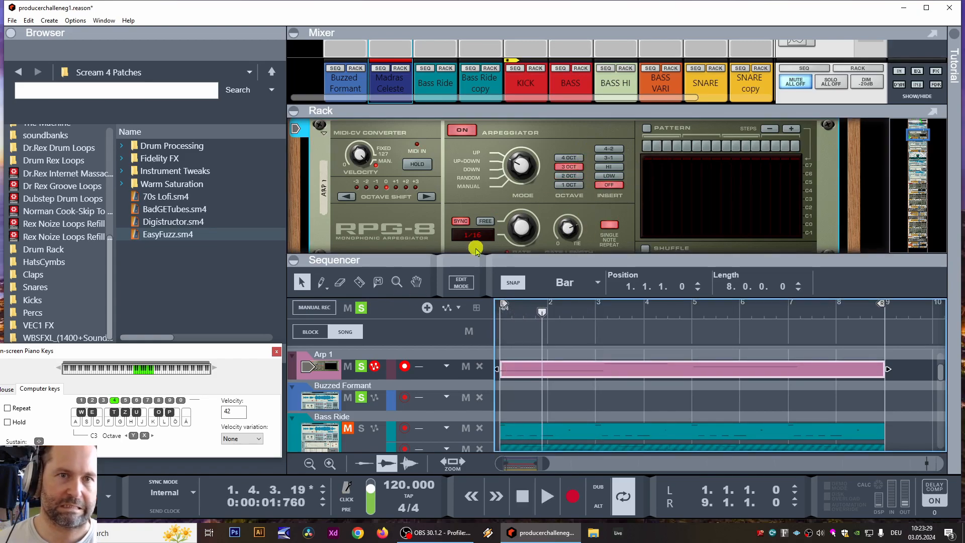
pyautogui.moveTo(540, 116); pyautogui.dragTo(519, 276)
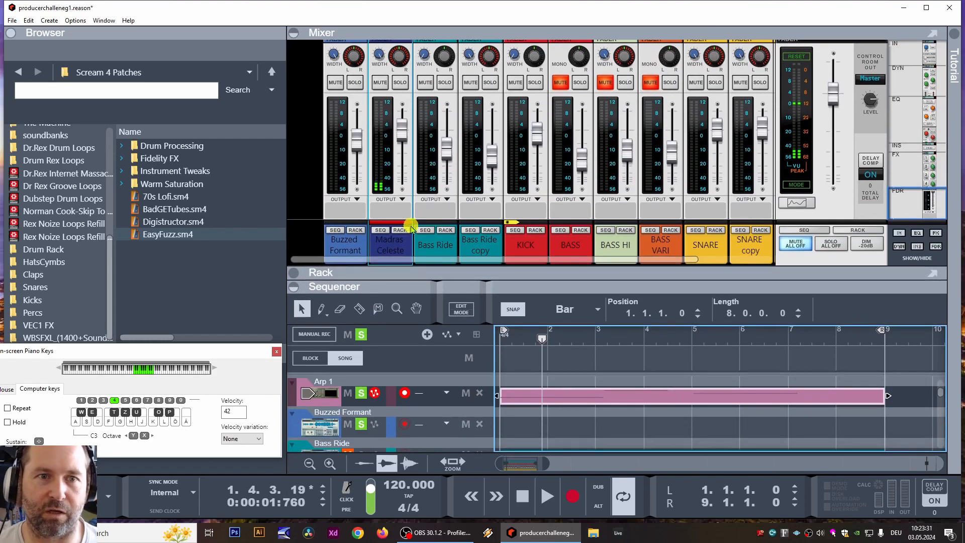
pyautogui.click(403, 231)
pyautogui.scroll(-5, 739, 392)
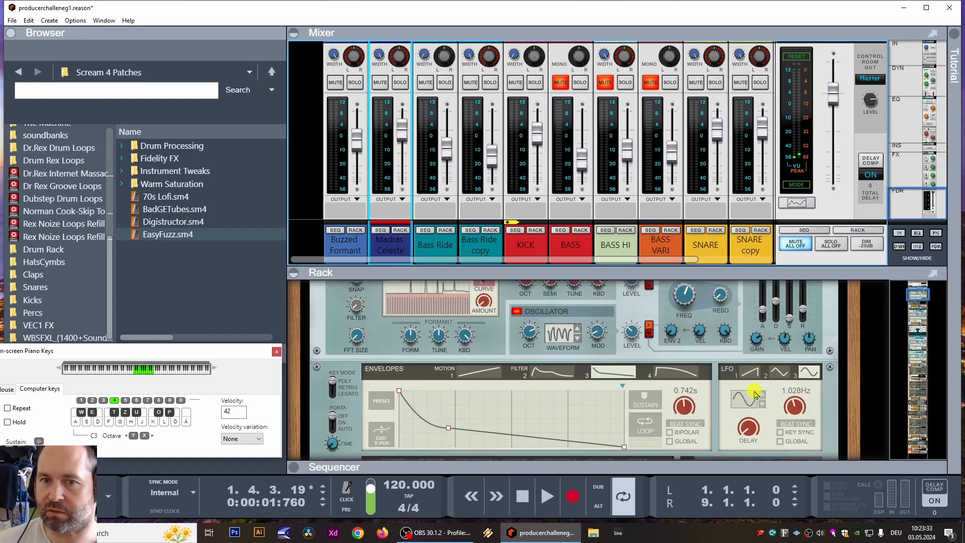
pyautogui.click(787, 433)
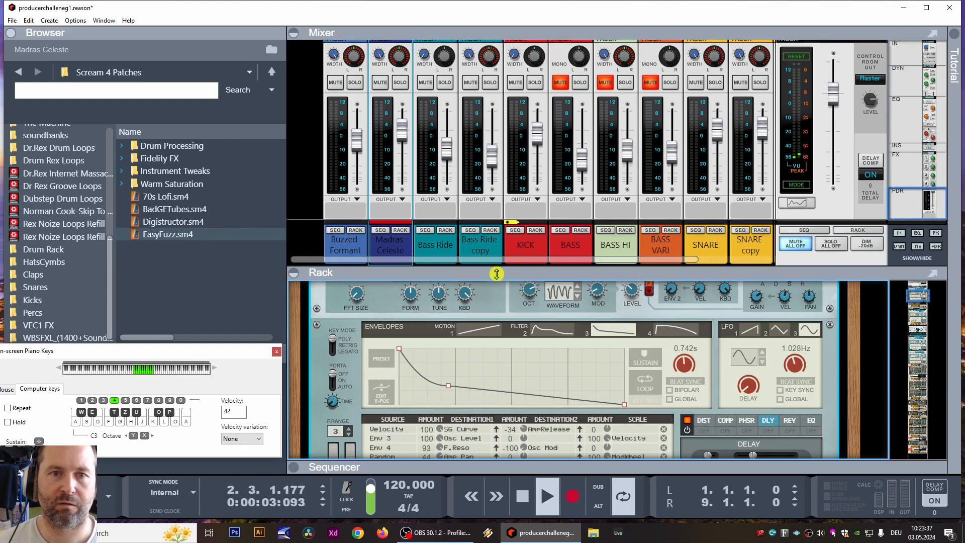
pyautogui.moveTo(507, 467); pyautogui.dragTo(504, 387)
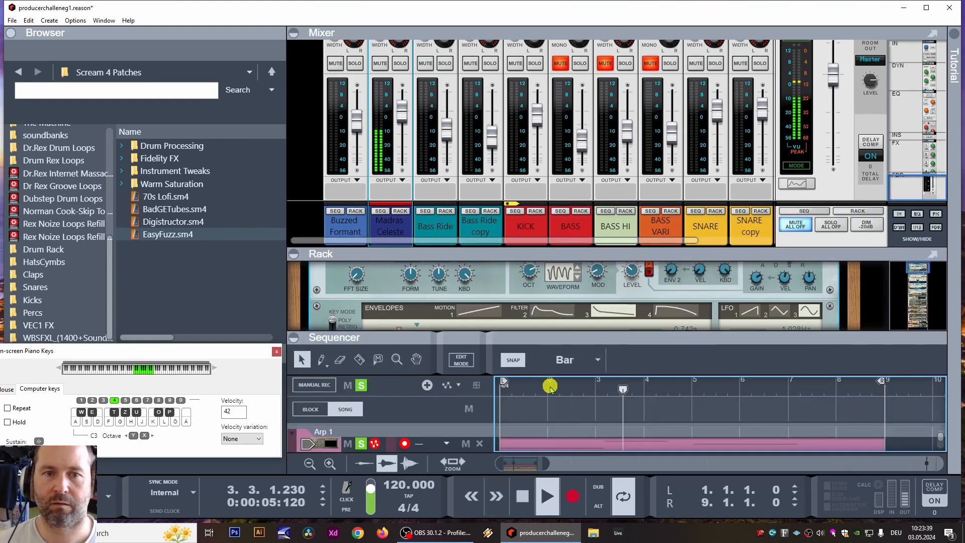
pyautogui.moveTo(399, 111); pyautogui.dragTo(400, 125)
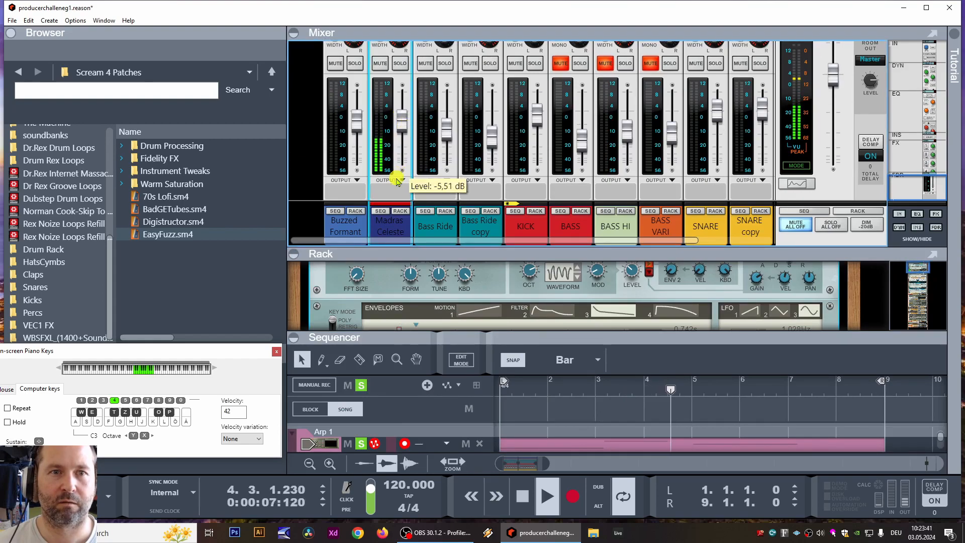
# - Set the Madras Celeste Grain's pitch octave to 1 and switch off its additional oscillator
pyautogui.click(402, 213)
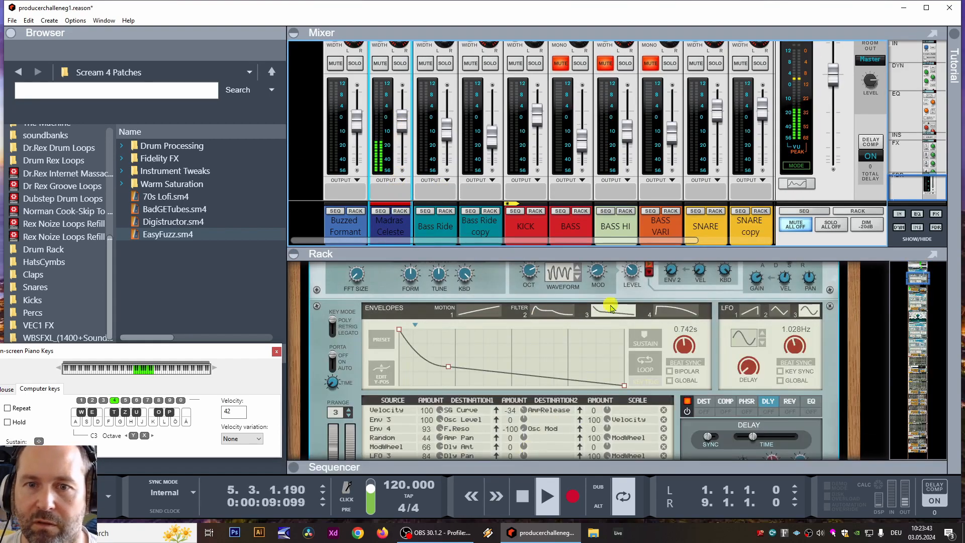
pyautogui.scroll(2, 470, 334)
pyautogui.click(528, 317)
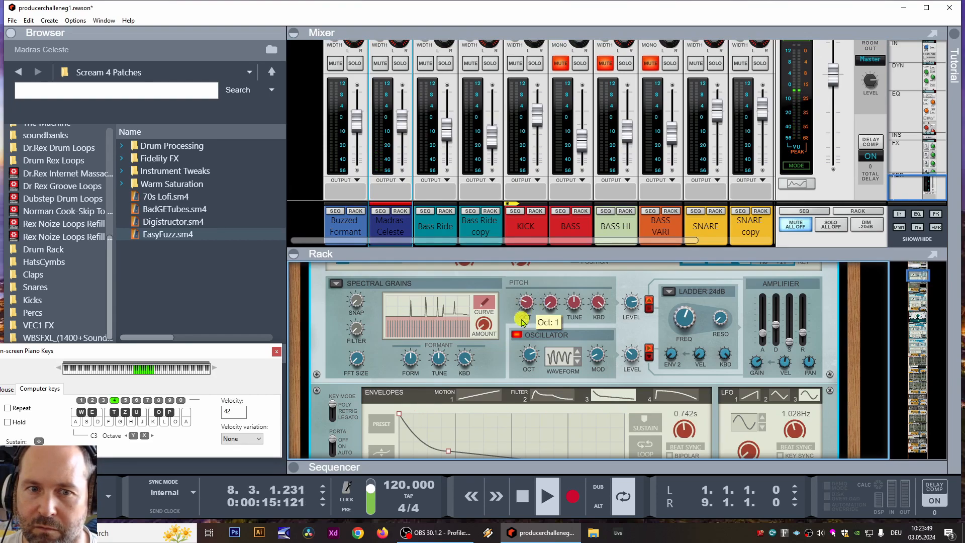
pyautogui.scroll(2, 528, 284)
pyautogui.moveTo(524, 253); pyautogui.dragTo(525, 108)
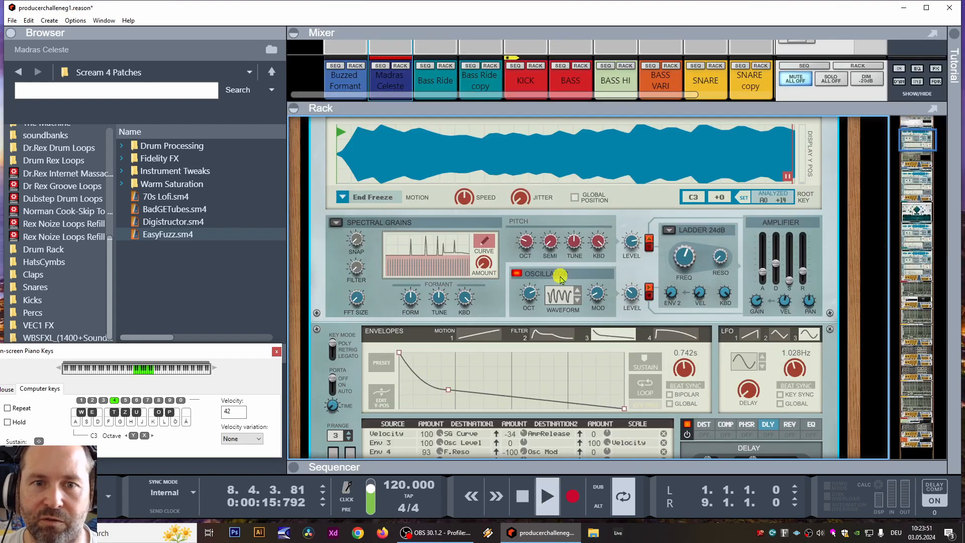
pyautogui.click(517, 274)
pyautogui.press('space')
# - Replay the arpeggio and shorten the Madras Celeste Grain's amp decay to 456 ms
pyautogui.moveTo(409, 108); pyautogui.dragTo(401, 201)
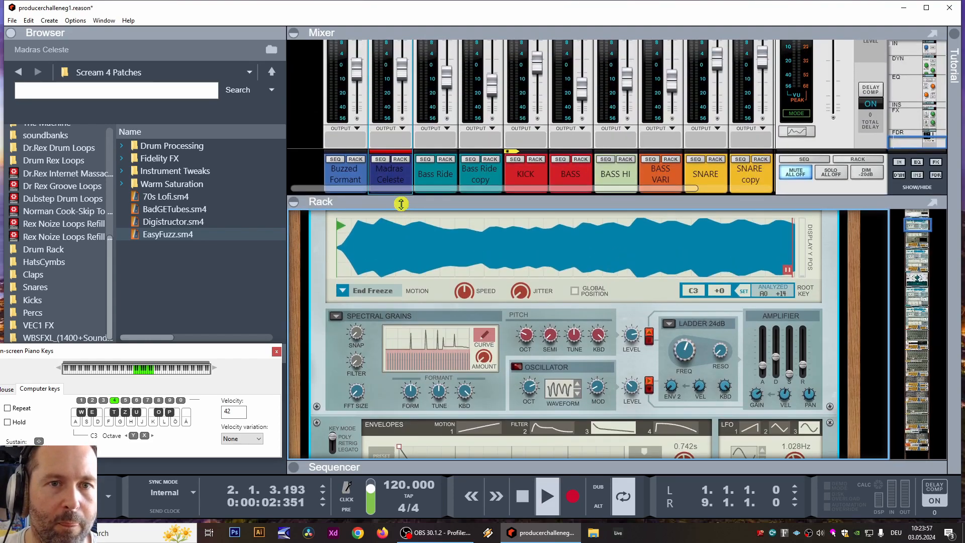
pyautogui.moveTo(477, 467); pyautogui.dragTo(528, 286)
pyautogui.press('space')
pyautogui.moveTo(577, 337); pyautogui.dragTo(400, 358)
pyautogui.press('space')
pyautogui.click(390, 168)
pyautogui.moveTo(478, 284); pyautogui.dragTo(466, 456)
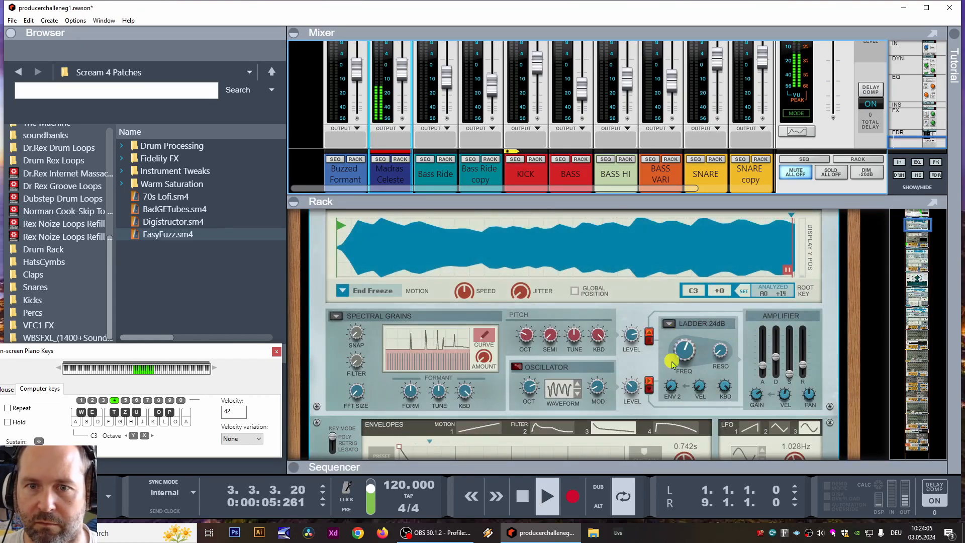
pyautogui.moveTo(775, 357); pyautogui.dragTo(777, 368)
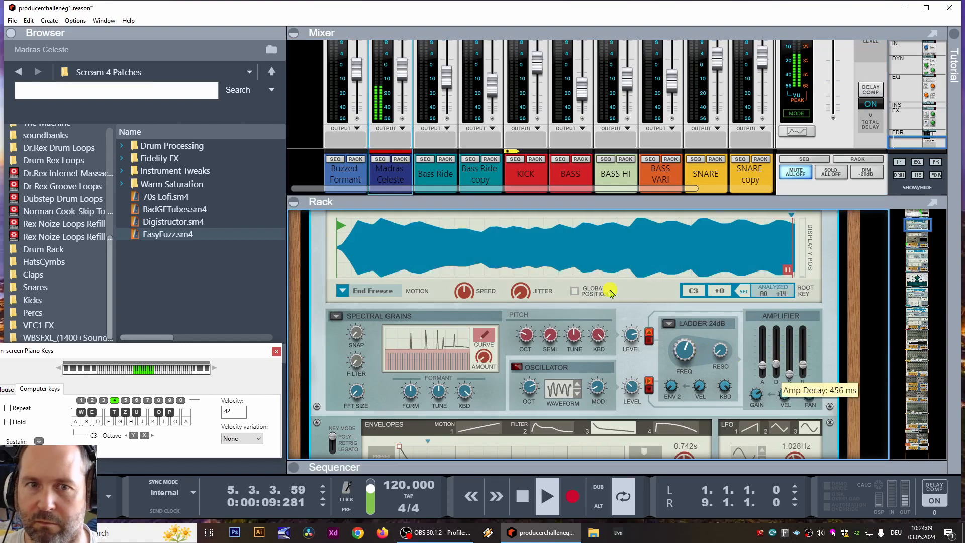
# - Reduce the RPG-8 gate length to about 17 after auditioning 25, and stop playback
pyautogui.click(400, 158)
pyautogui.scroll(-10, 625, 378)
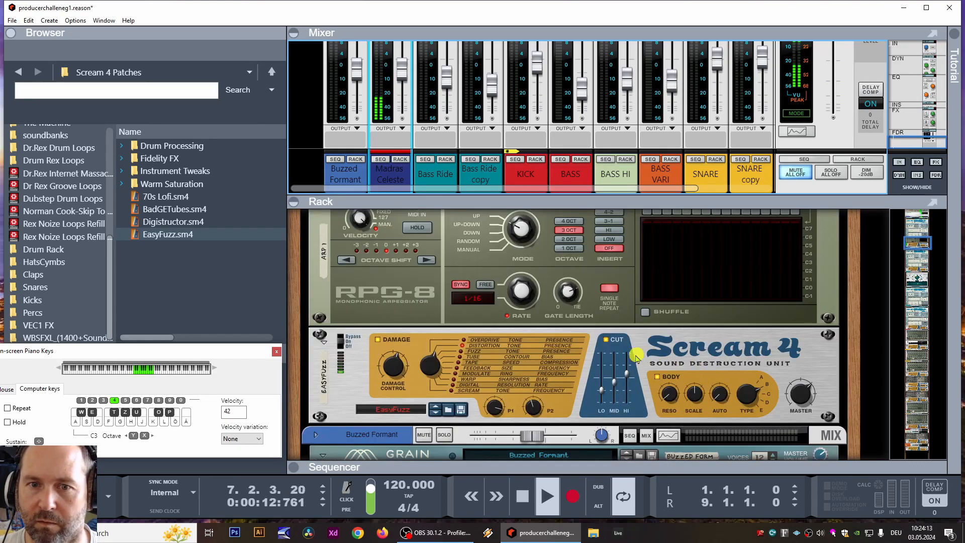
pyautogui.click(567, 291)
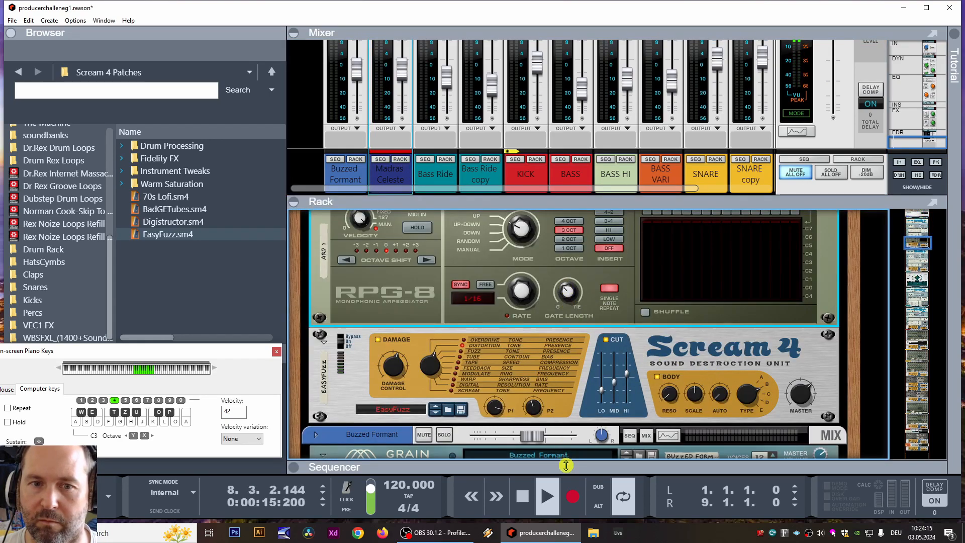
pyautogui.moveTo(562, 467); pyautogui.dragTo(573, 428)
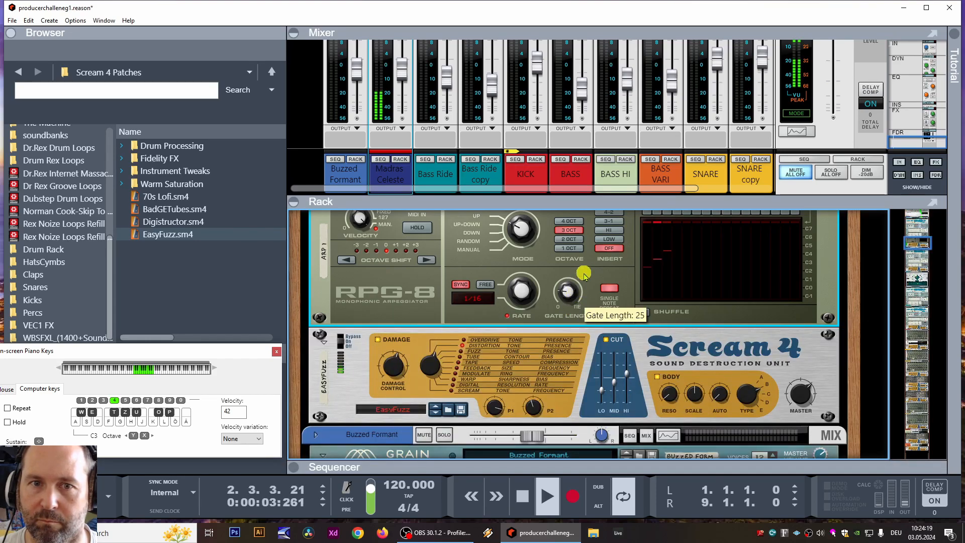
pyautogui.scroll(2, 582, 264)
pyautogui.scroll(2, 625, 344)
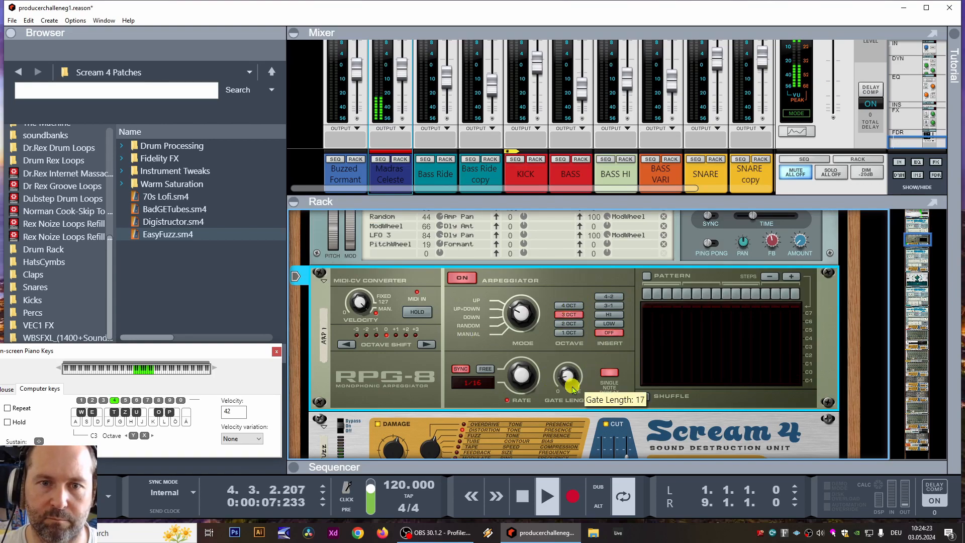
pyautogui.press('space')
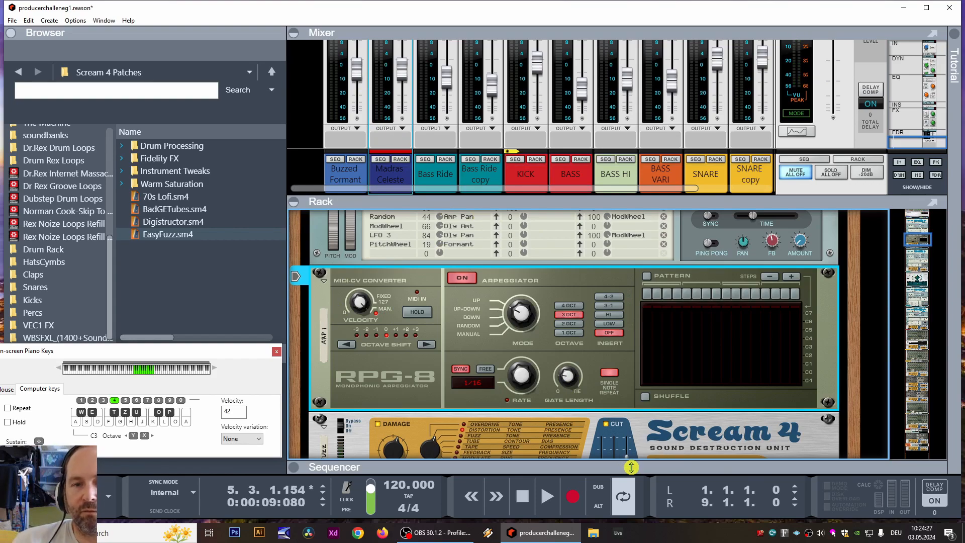
# - Clear all track solos in the sequencer and play the full loop from bar 1
pyautogui.moveTo(627, 467); pyautogui.dragTo(644, 204)
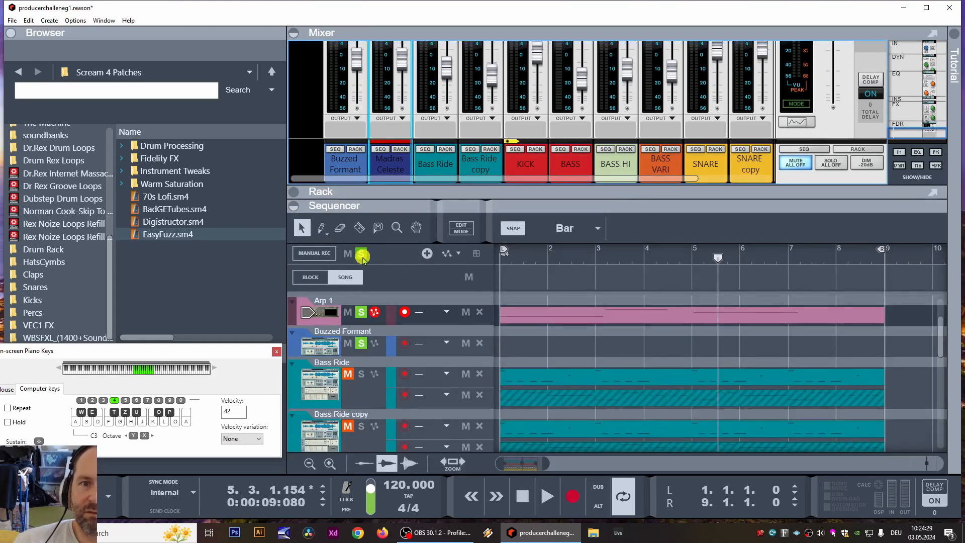
pyautogui.click(362, 256)
pyautogui.click(502, 256)
pyautogui.press('space')
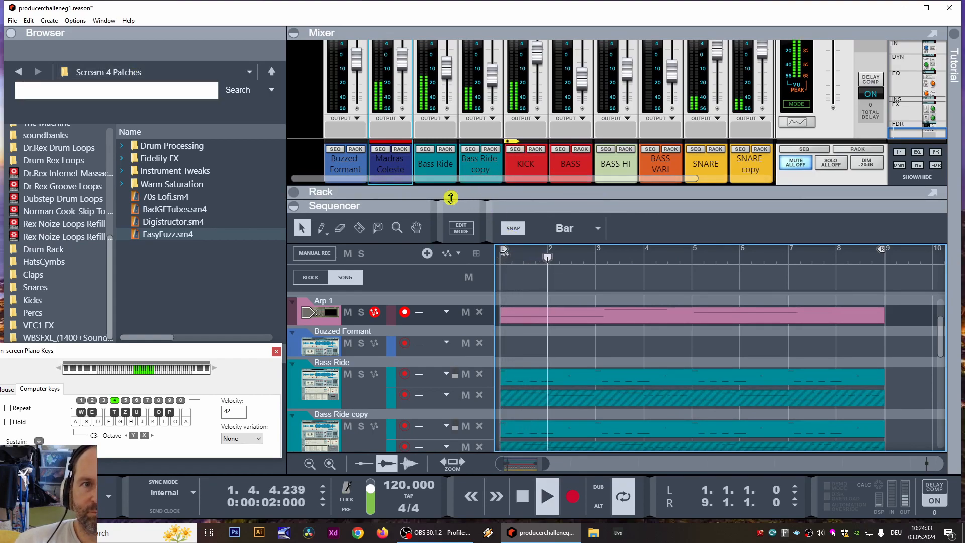
# - Enlarge the mixer and lower the Madras Celeste channel level to about -7.81 dB
pyautogui.moveTo(379, 190); pyautogui.dragTo(378, 301)
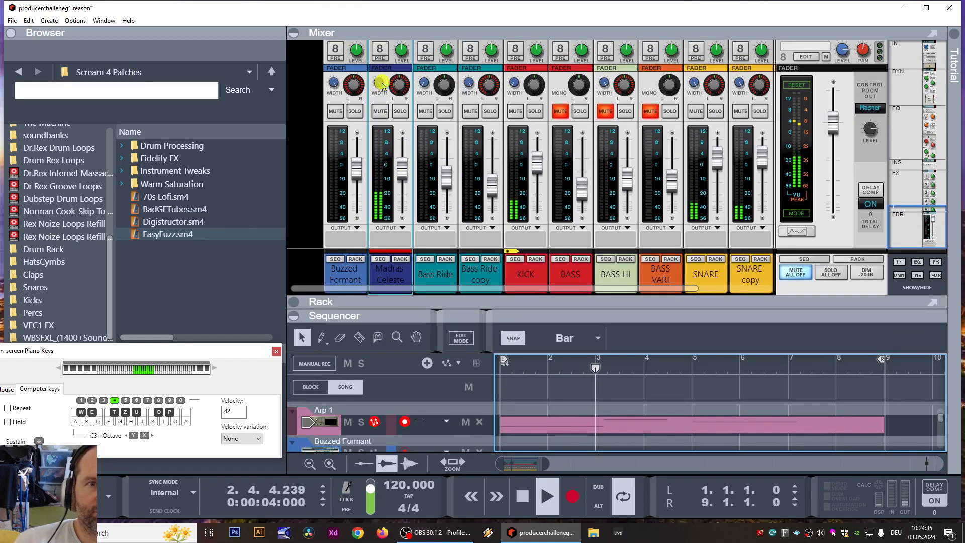
pyautogui.moveTo(405, 178); pyautogui.dragTo(407, 183)
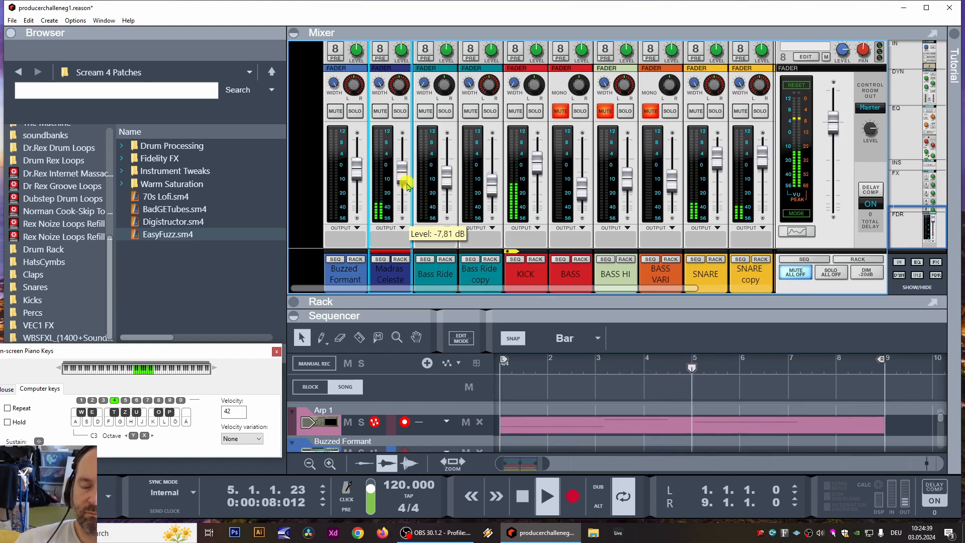
pyautogui.rightClick(407, 184)
pyautogui.click(349, 4)
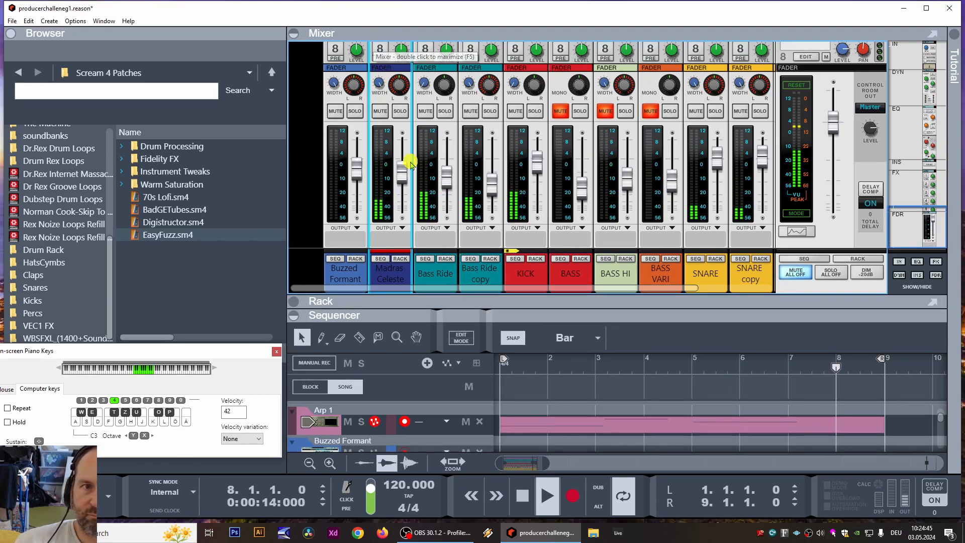
# - Examine the Madras Celeste Grain's sound settings and its RPG-8 octave range in the rack while the loop plays
pyautogui.click(400, 258)
pyautogui.scroll(-1, 402, 352)
pyautogui.scroll(4, 478, 403)
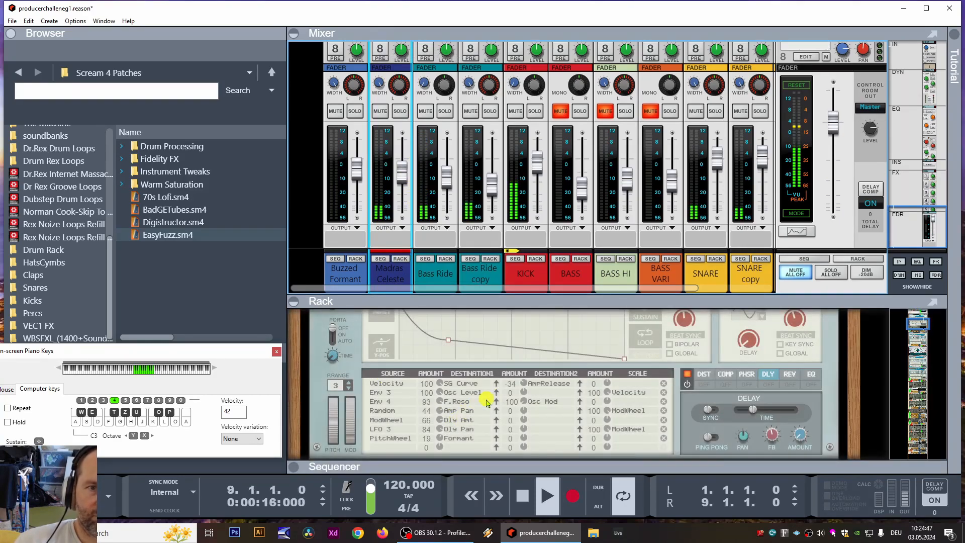
pyautogui.click(534, 402)
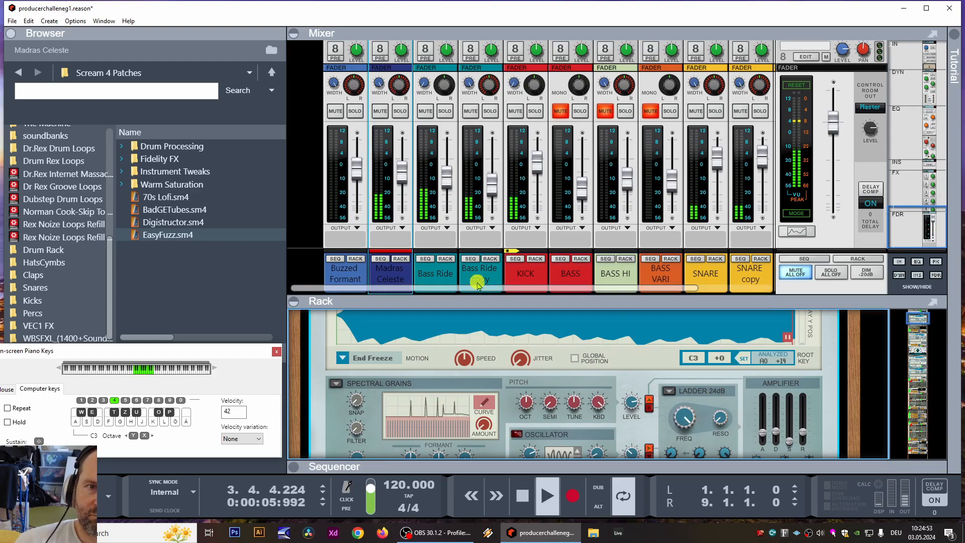
pyautogui.click(404, 259)
pyautogui.scroll(-3, 520, 374)
pyautogui.scroll(-5, 521, 378)
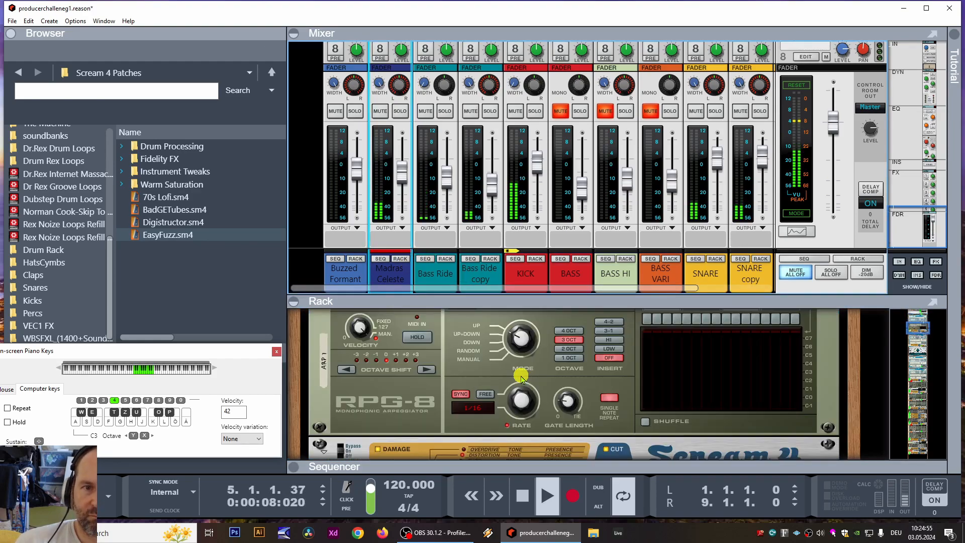
pyautogui.click(568, 340)
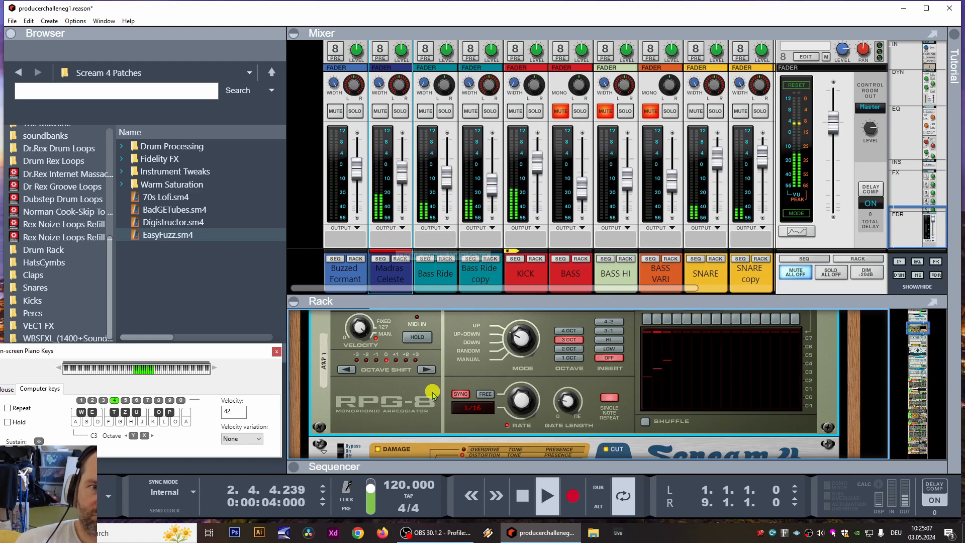
# - Change the EasyFuzz Scream 4 damage type below the RPG-8 to Warp, after auditioning Tape and Digital during playback
pyautogui.scroll(-3, 431, 394)
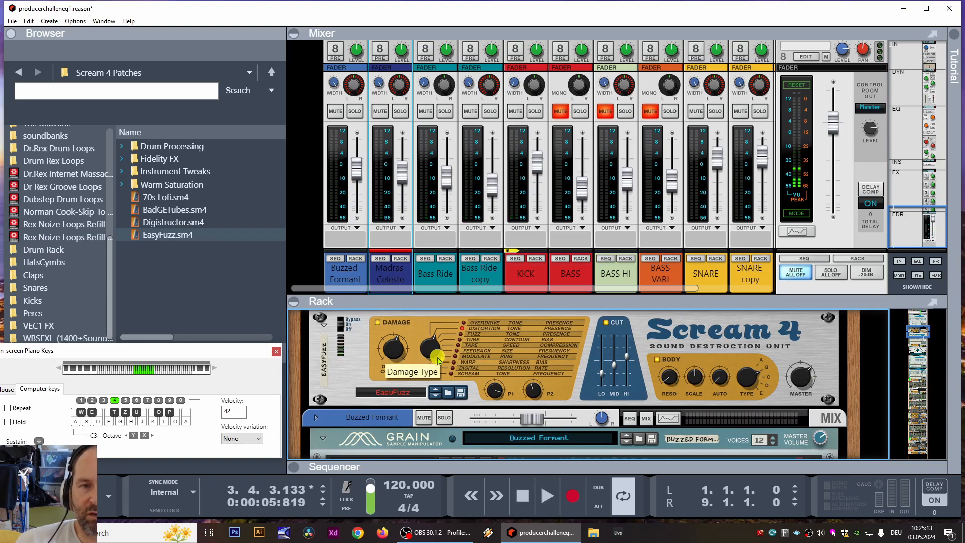
pyautogui.press('space')
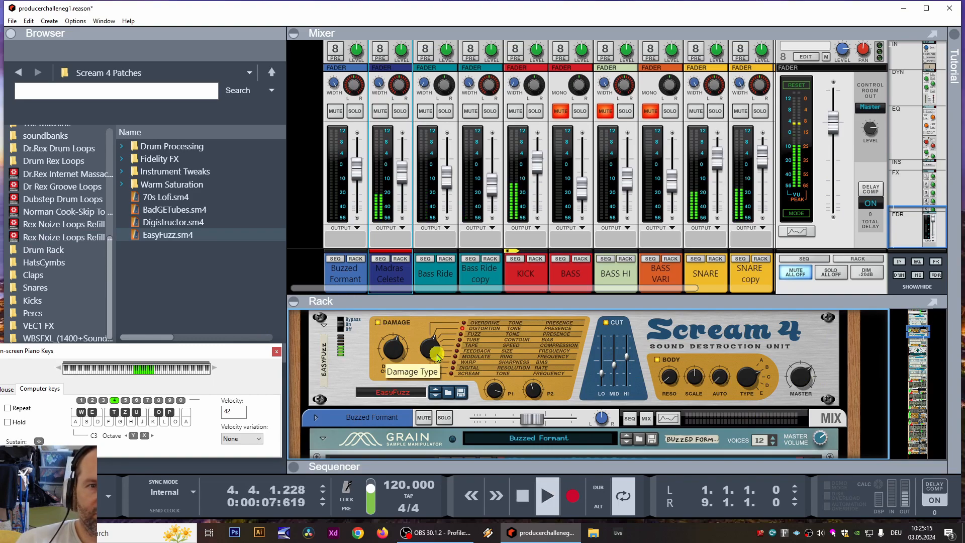
pyautogui.moveTo(437, 356); pyautogui.dragTo(435, 364)
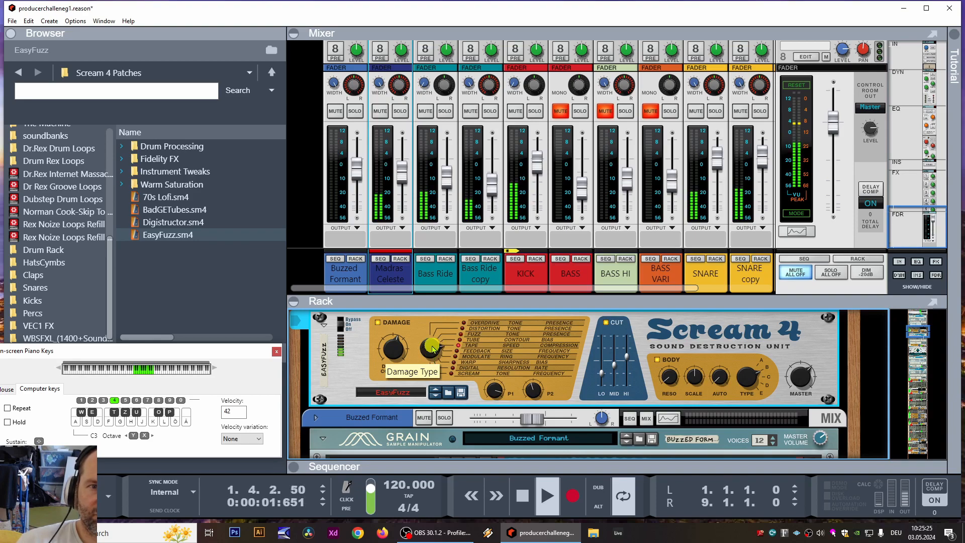
pyautogui.moveTo(435, 341); pyautogui.dragTo(438, 354)
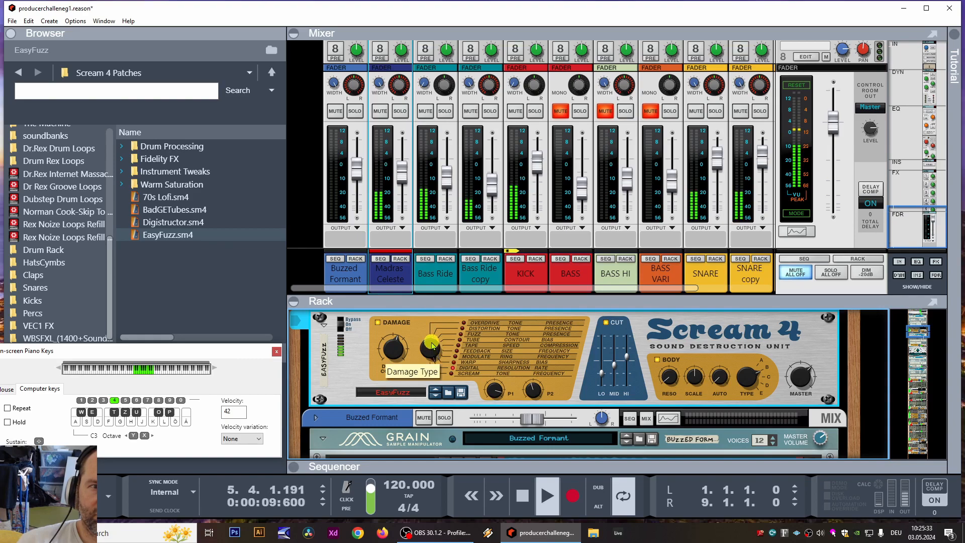
pyautogui.moveTo(432, 342); pyautogui.dragTo(429, 358)
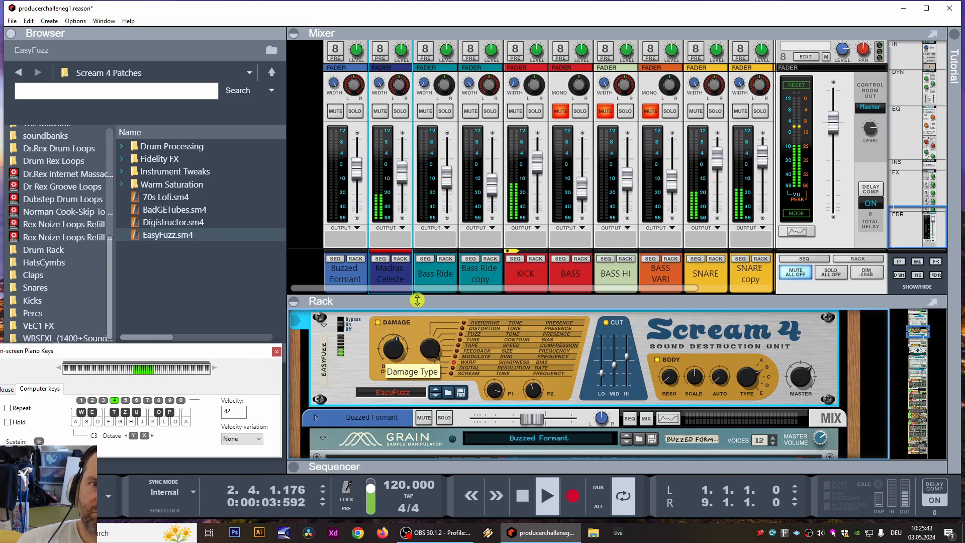
# - Raise the Madras Celeste channel level slightly, pan it to -34, and stop playback
pyautogui.moveTo(402, 184); pyautogui.dragTo(402, 180)
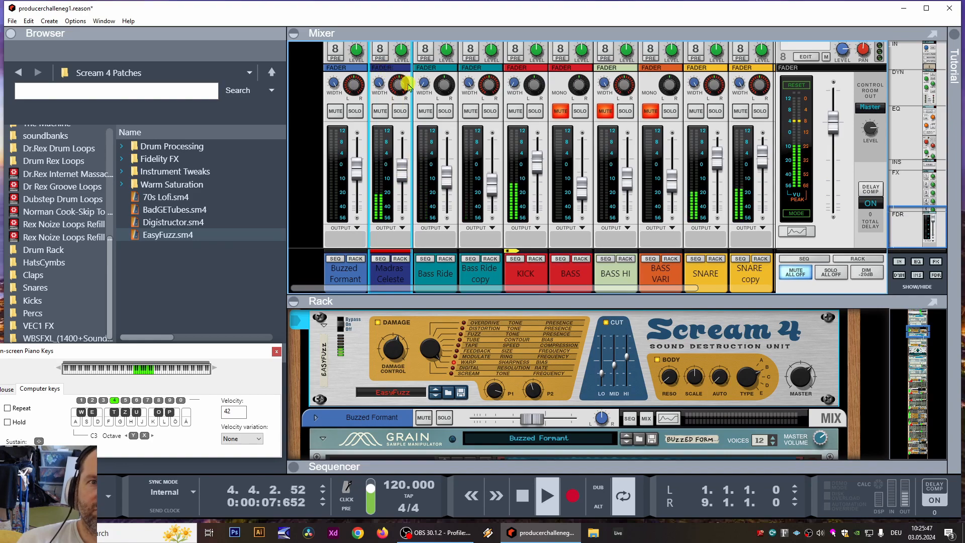
pyautogui.moveTo(401, 87); pyautogui.dragTo(402, 97)
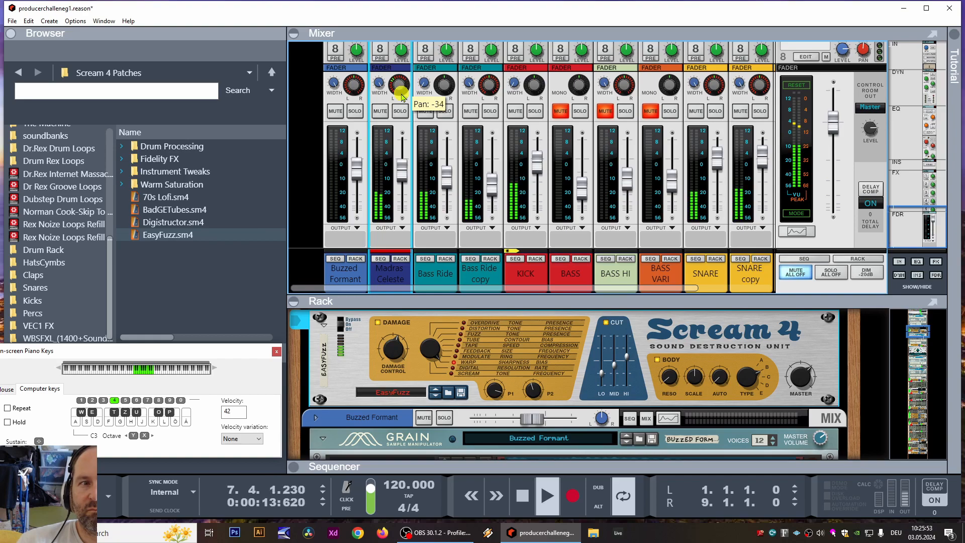
pyautogui.press('space')
# - Enlarge the rack and examine the Buzzed Formant Grain's delay effect settings
pyautogui.moveTo(496, 301); pyautogui.dragTo(496, 187)
pyautogui.scroll(-3, 761, 407)
pyautogui.scroll(-3, 763, 407)
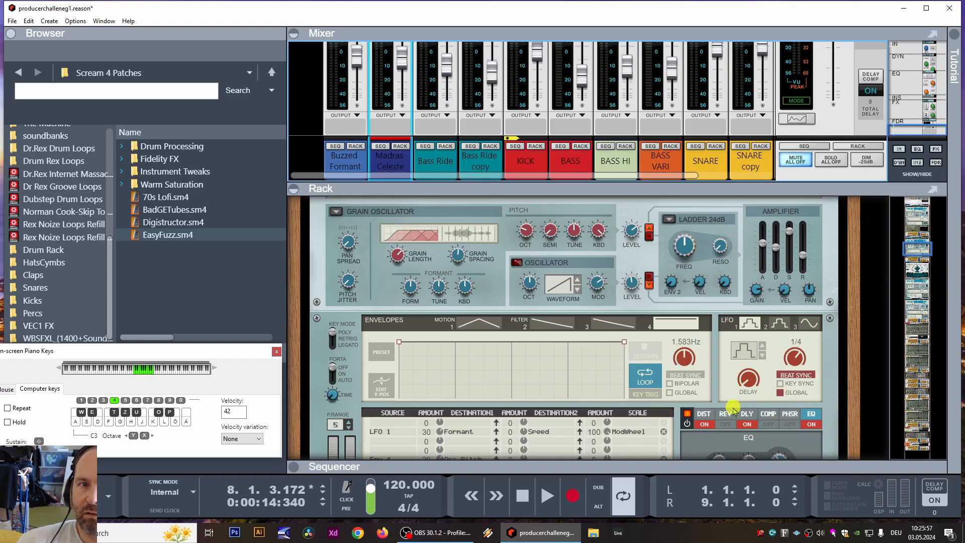
pyautogui.scroll(3, 654, 390)
pyautogui.scroll(-5, 653, 389)
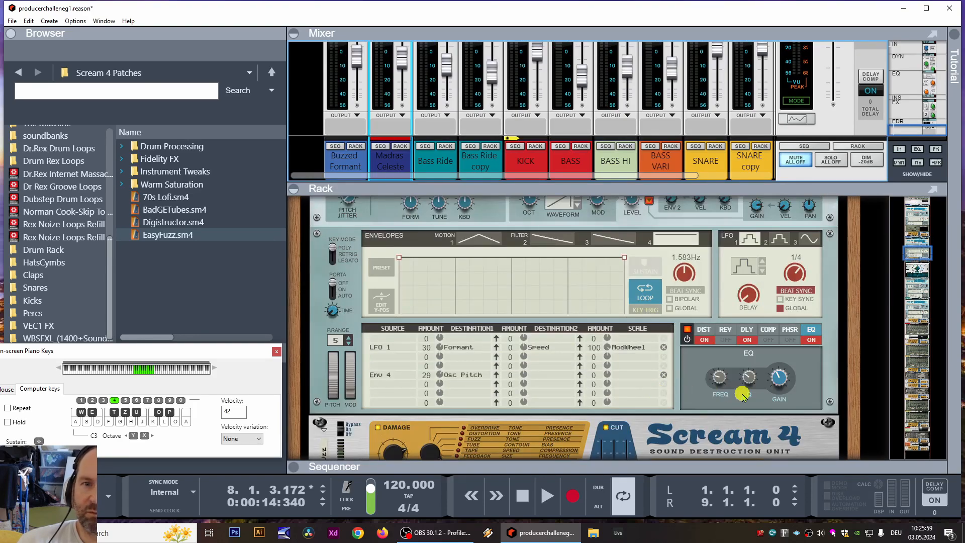
pyautogui.click(749, 330)
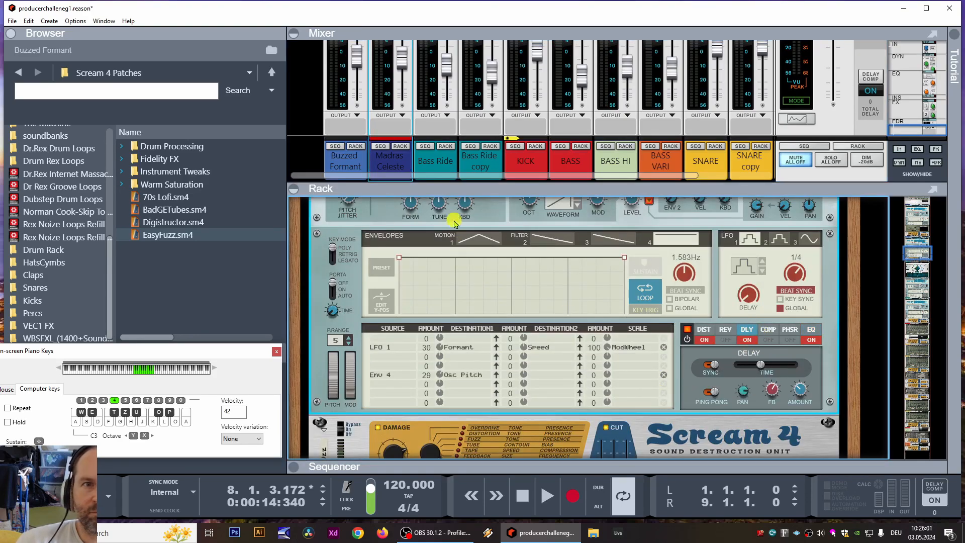
pyautogui.scroll(2, 394, 57)
pyautogui.click(396, 60)
pyautogui.scroll(-1, 744, 296)
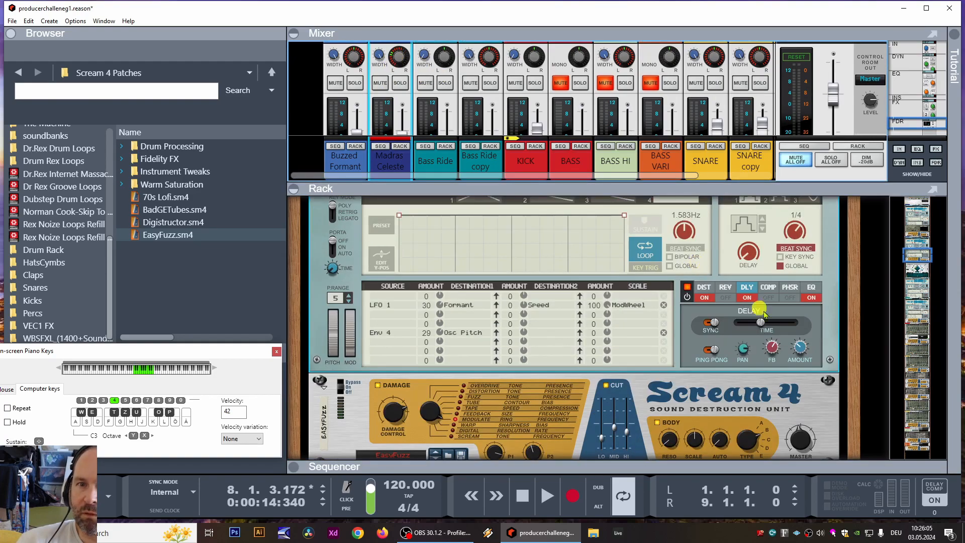
pyautogui.click(744, 350)
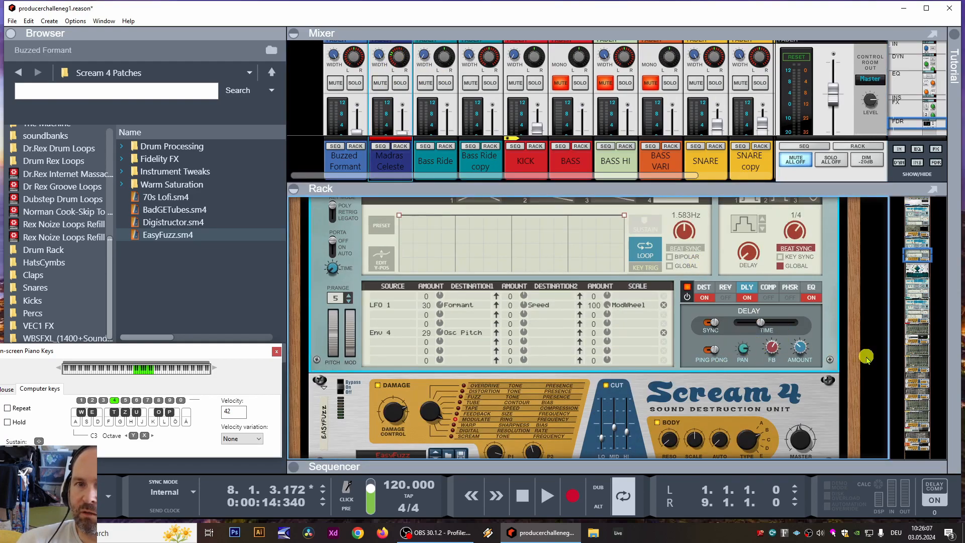
# - Play the loop with the mixer enlarged, set the Madras Celeste channel level to -7.81 dB, and save the song
pyautogui.press('space')
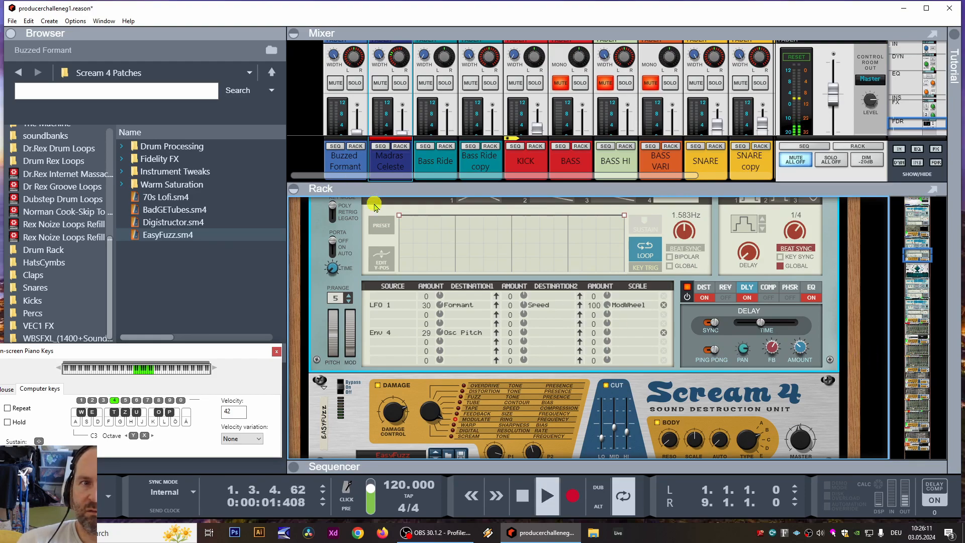
pyautogui.moveTo(388, 191); pyautogui.dragTo(396, 385)
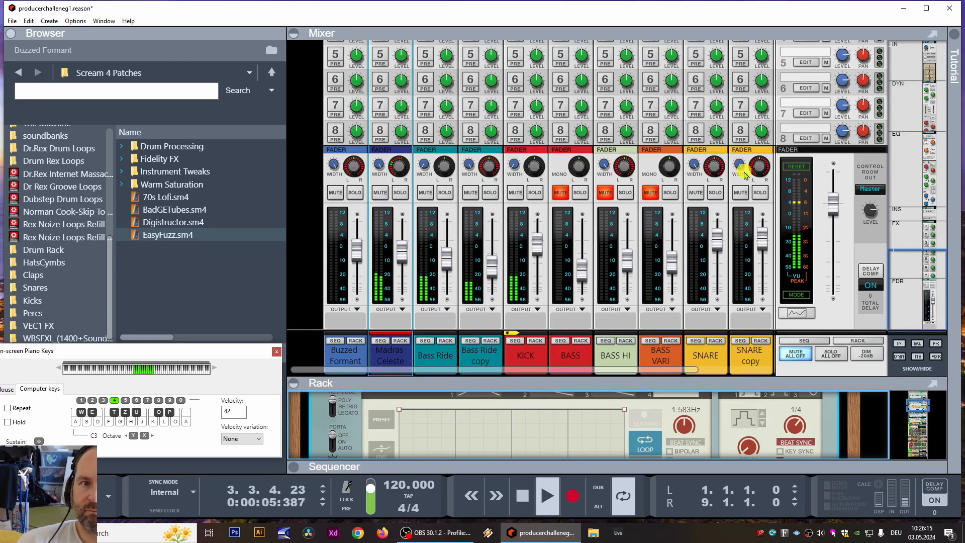
pyautogui.moveTo(400, 259); pyautogui.dragTo(400, 261)
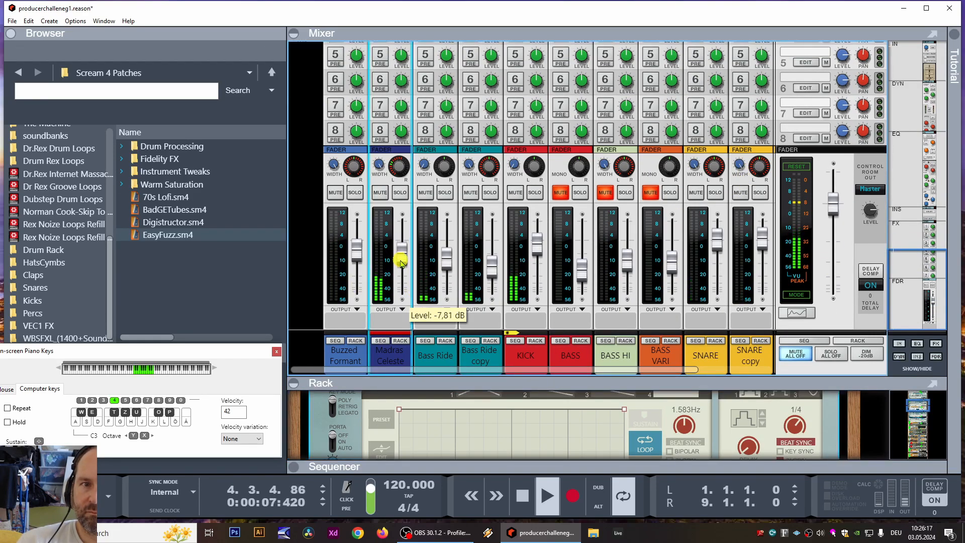
pyautogui.rightClick(400, 261)
pyautogui.click(476, 10)
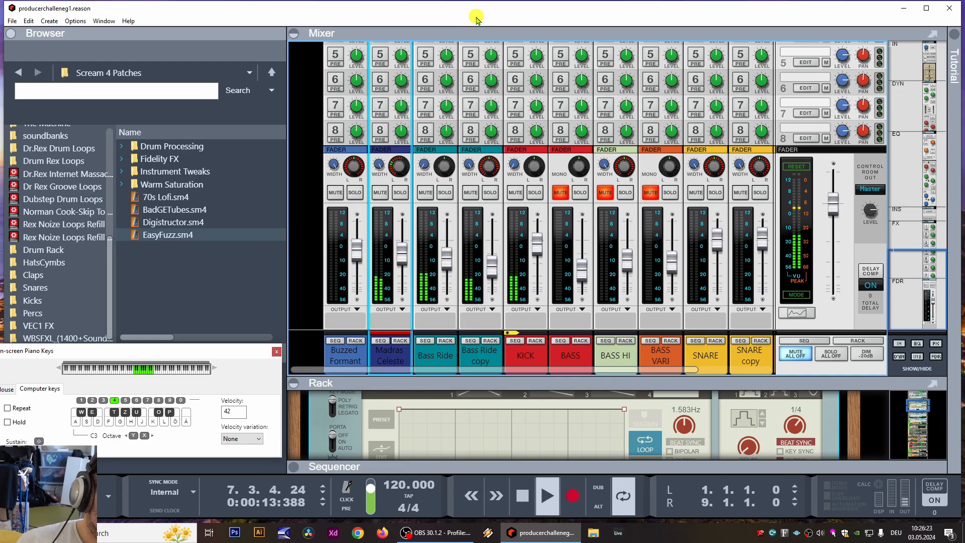
pyautogui.press('space')
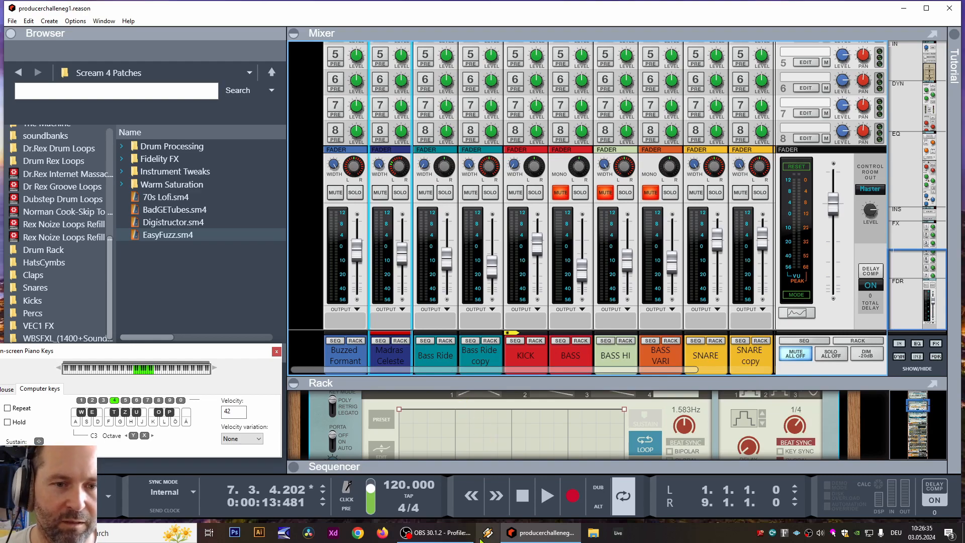
# - Switch to OBS to check the running recording, and return to Reason
pyautogui.click(452, 533)
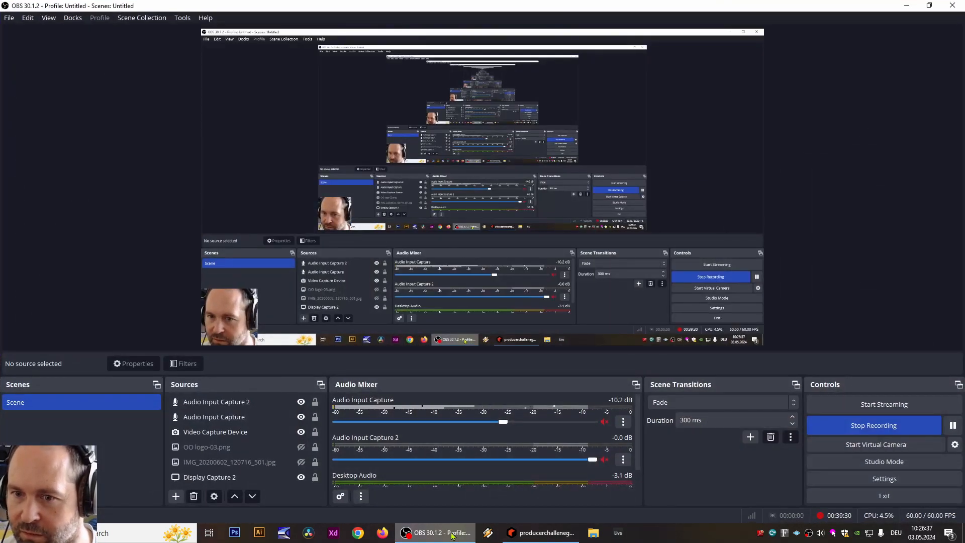
pyautogui.click(451, 534)
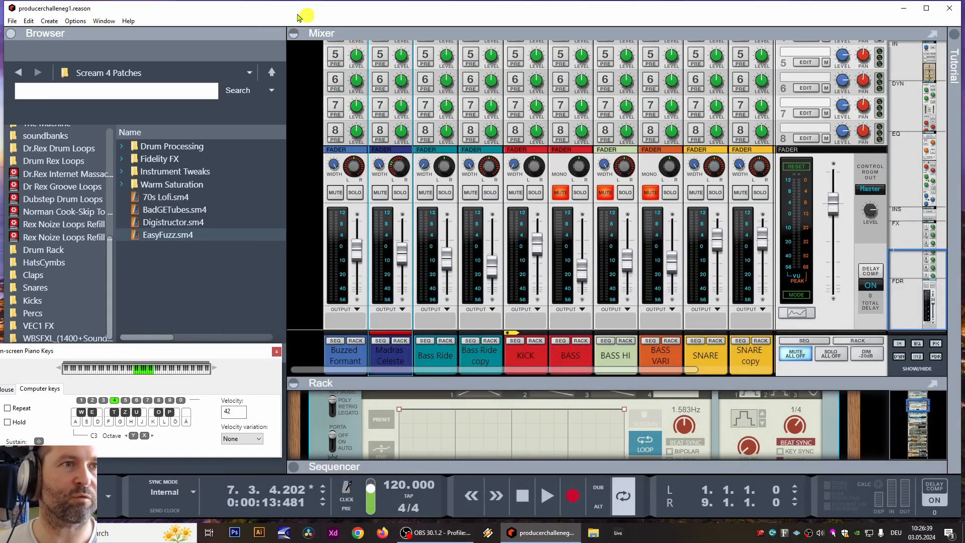
# - Create another Grain instrument and move its mixer channel in front of Buzzed Formant
pyautogui.click(49, 21)
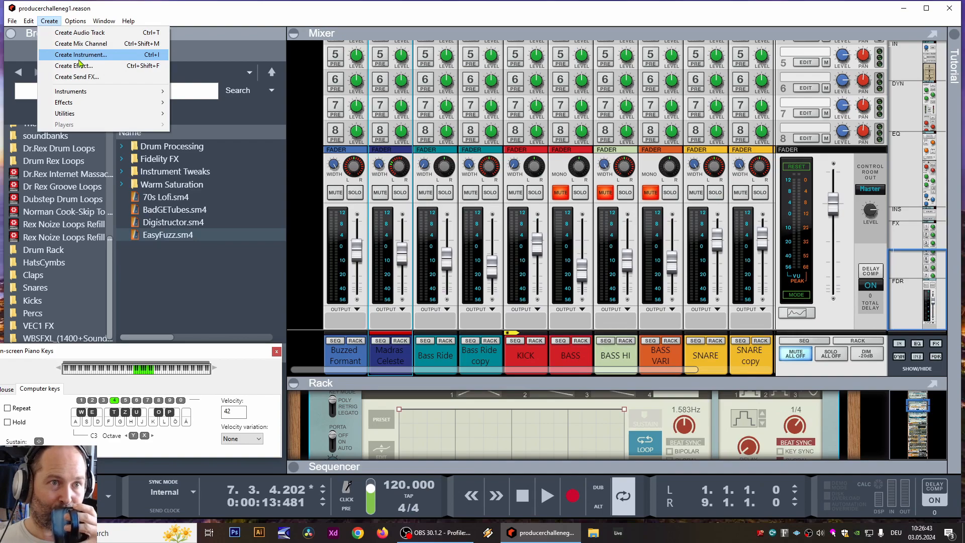
pyautogui.click(79, 60)
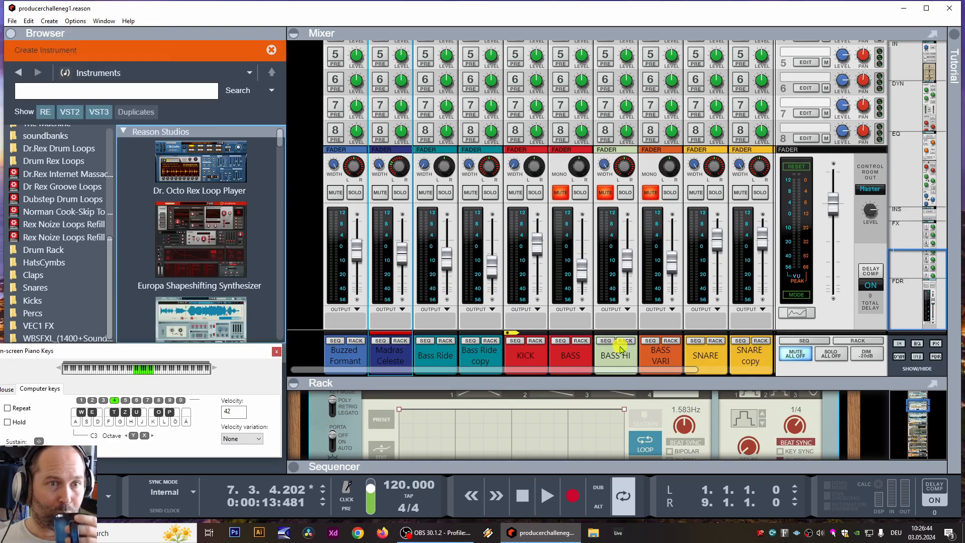
pyautogui.doubleClick(221, 340)
pyautogui.moveTo(409, 371); pyautogui.dragTo(339, 363)
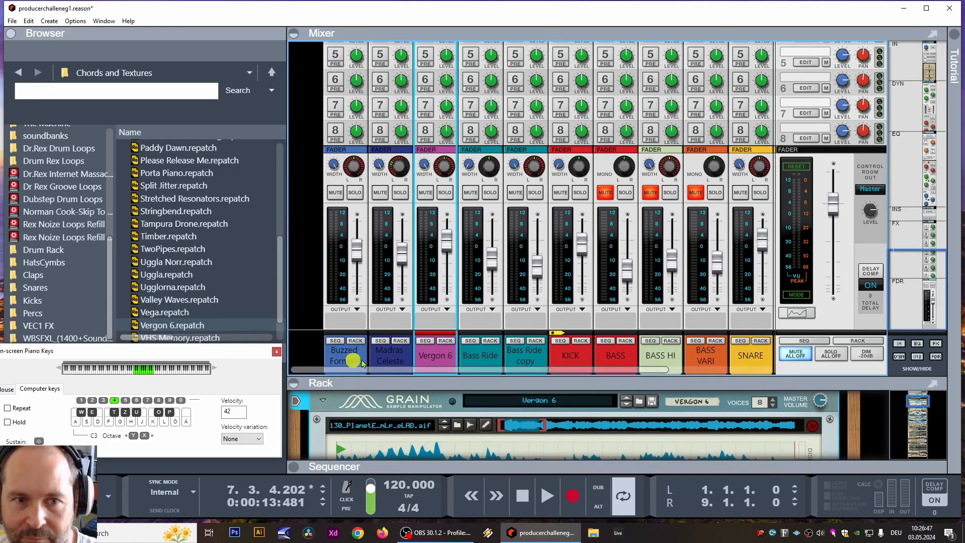
pyautogui.moveTo(426, 353); pyautogui.dragTo(324, 342)
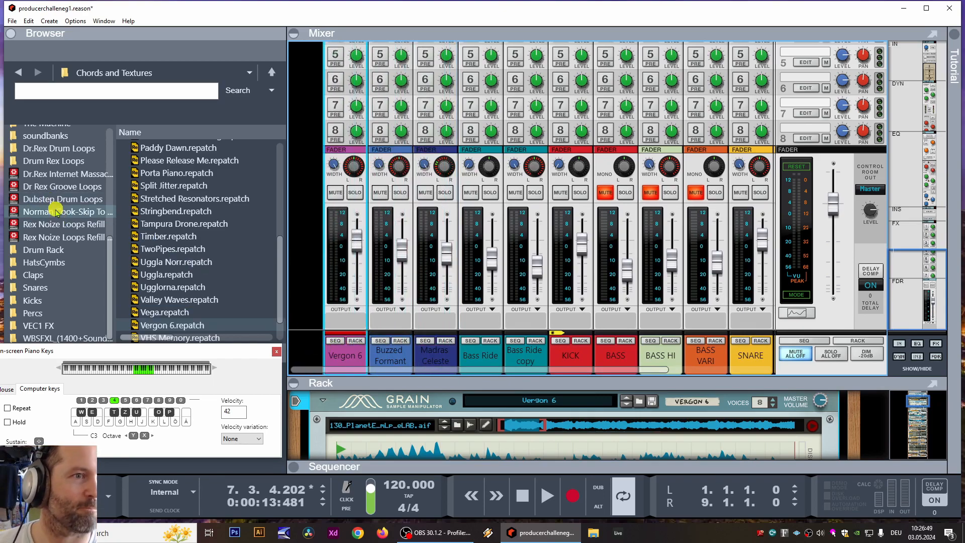
# - Open the Melody folder of the Grain Patches in the Factory Sounds
pyautogui.scroll(2, 79, 192)
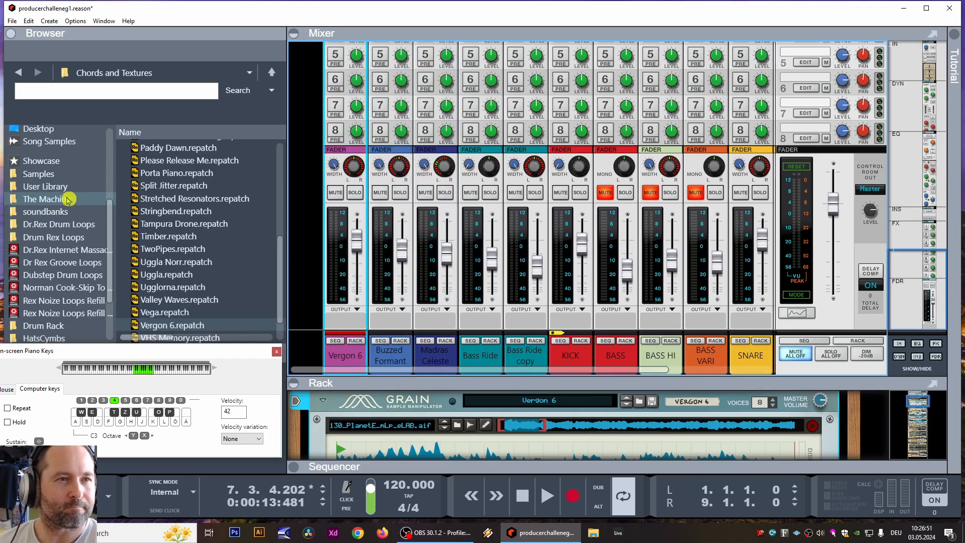
pyautogui.scroll(-1, 68, 194)
pyautogui.scroll(4, 70, 189)
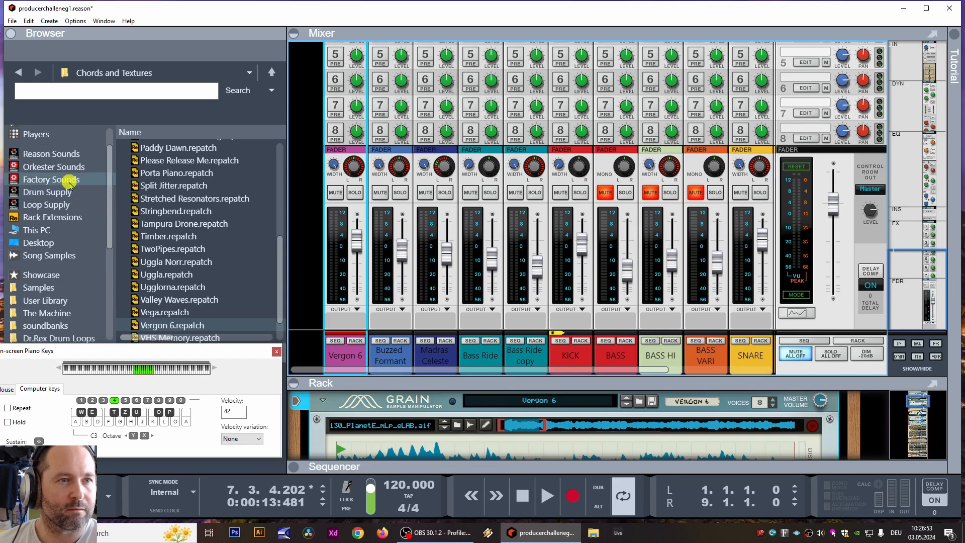
pyautogui.click(71, 186)
pyautogui.click(143, 248)
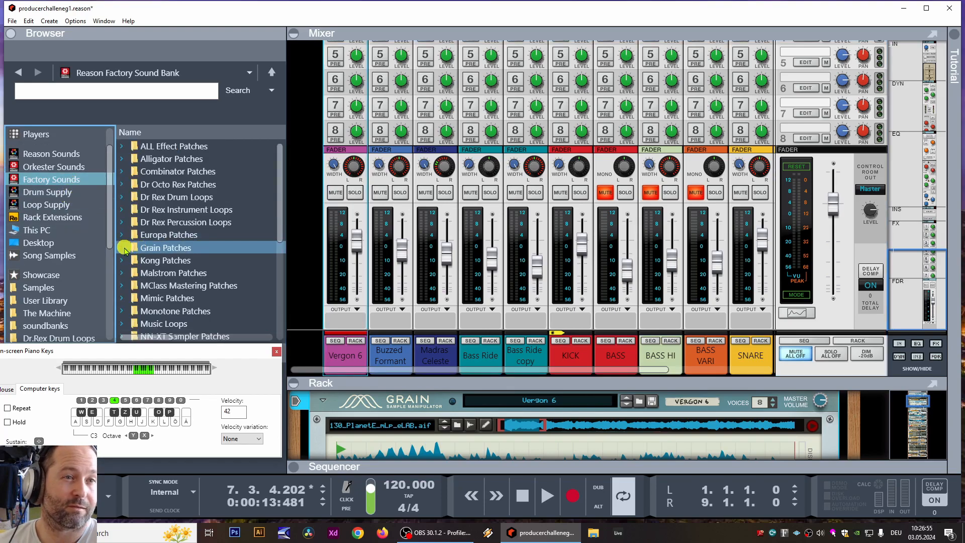
pyautogui.click(123, 248)
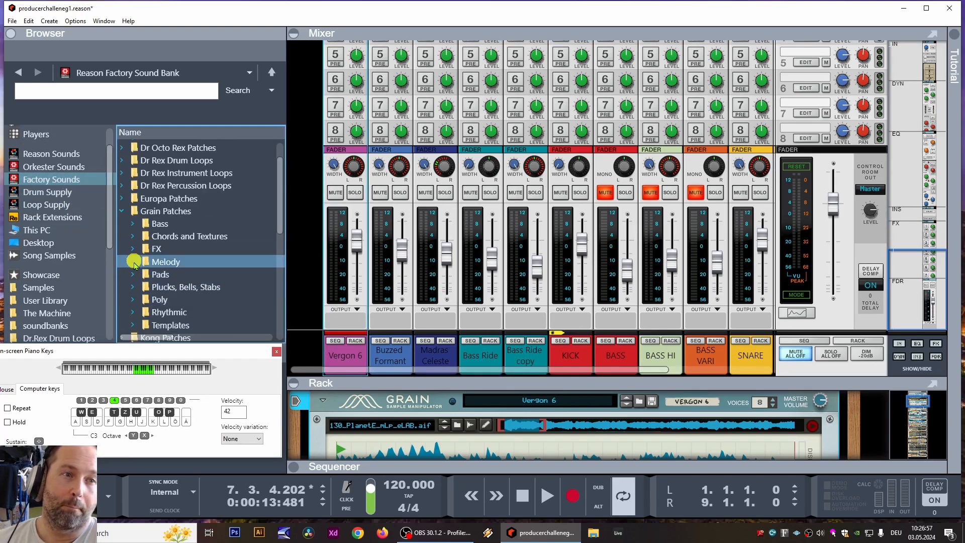
pyautogui.click(134, 261)
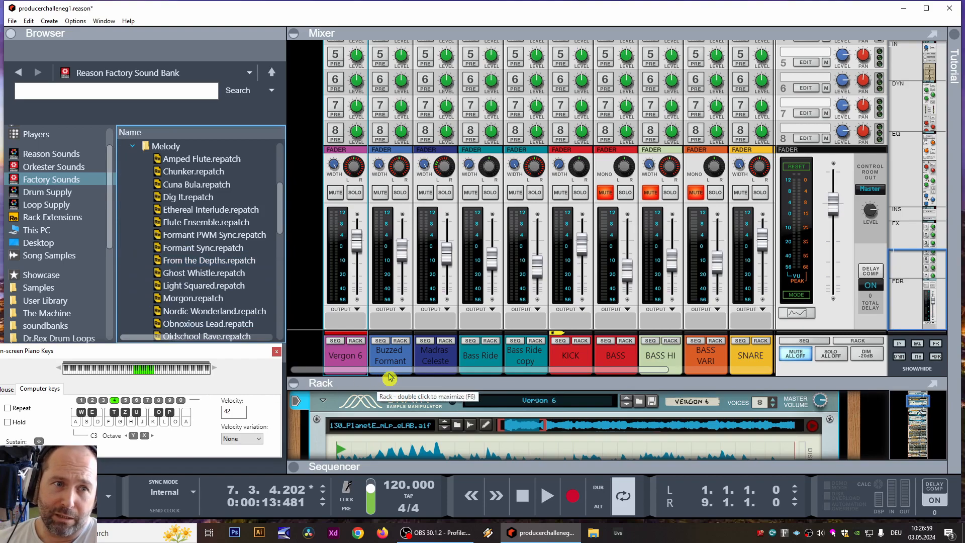
# - Load the Obnoxious Lead patch into the new Grain after trying Nordic Wonderland, and lower its channel level
pyautogui.scroll(-2, 392, 409)
pyautogui.click(216, 312)
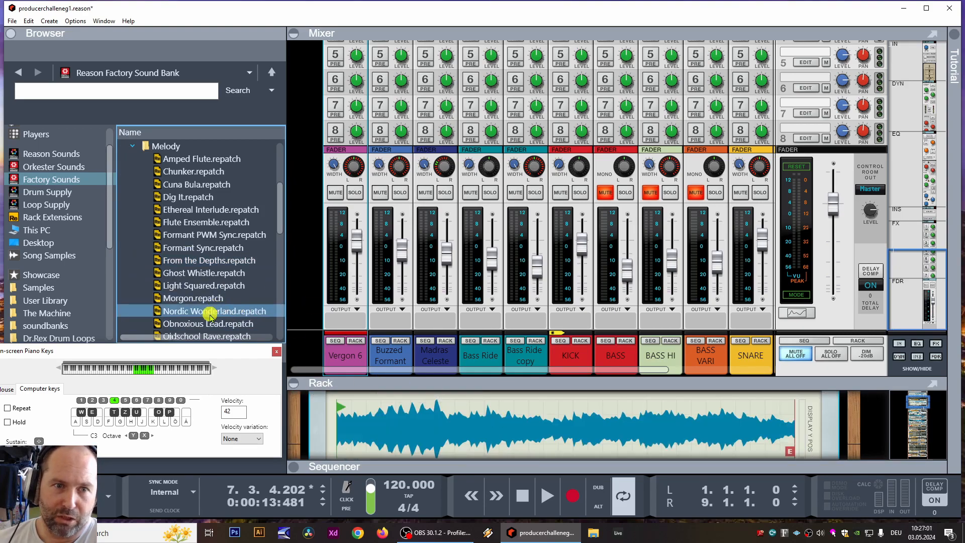
pyautogui.doubleClick(210, 312)
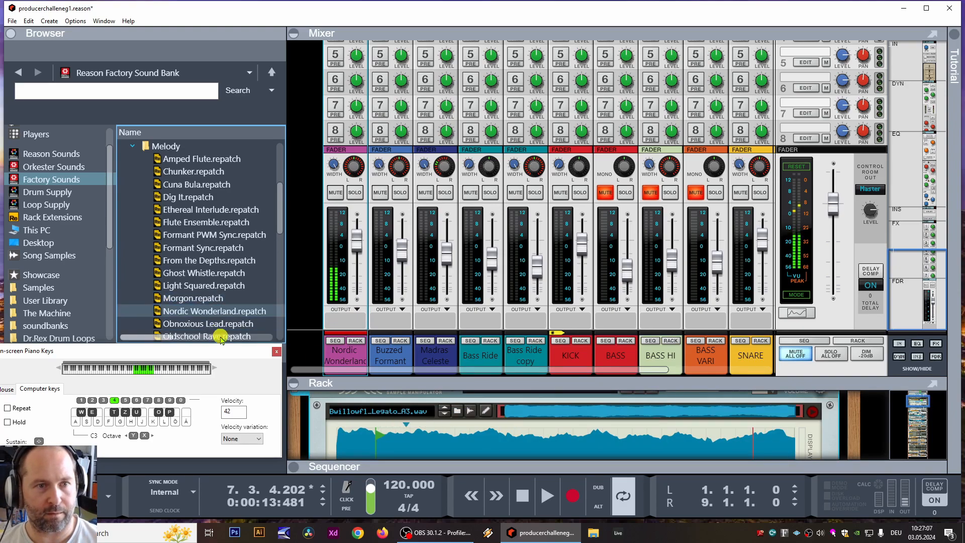
pyautogui.moveTo(224, 324); pyautogui.dragTo(428, 425)
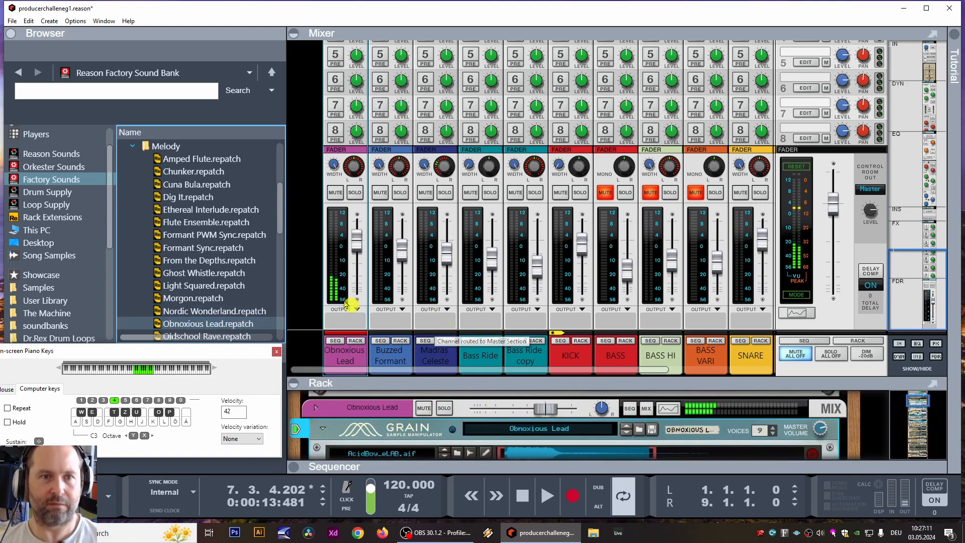
pyautogui.moveTo(357, 248); pyautogui.dragTo(355, 264)
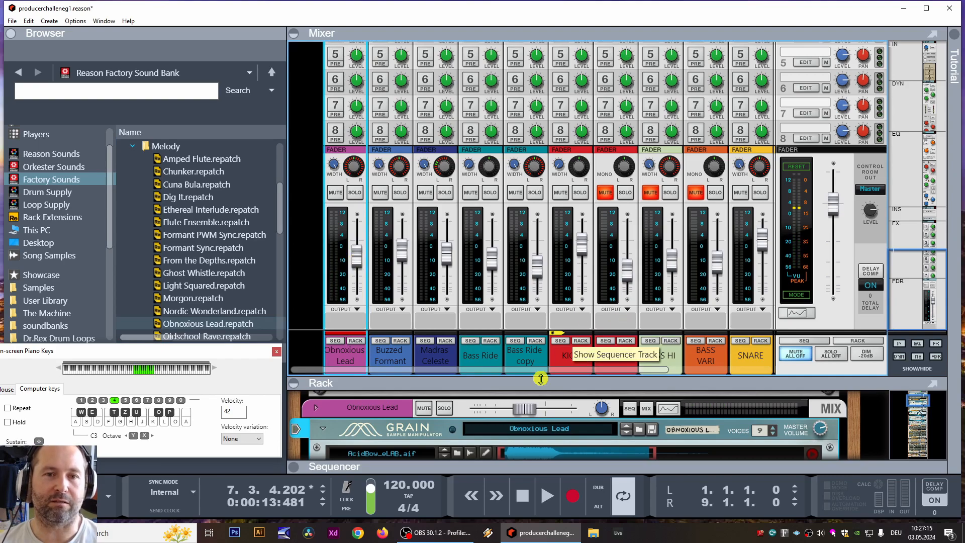
# - Replace the Obnoxious Lead Grain's sample with bdeTTE32018deep1.wav from the Ueb TTE BD DEEP kicks folder, and enlarge the rack
pyautogui.moveTo(542, 380); pyautogui.dragTo(562, 294)
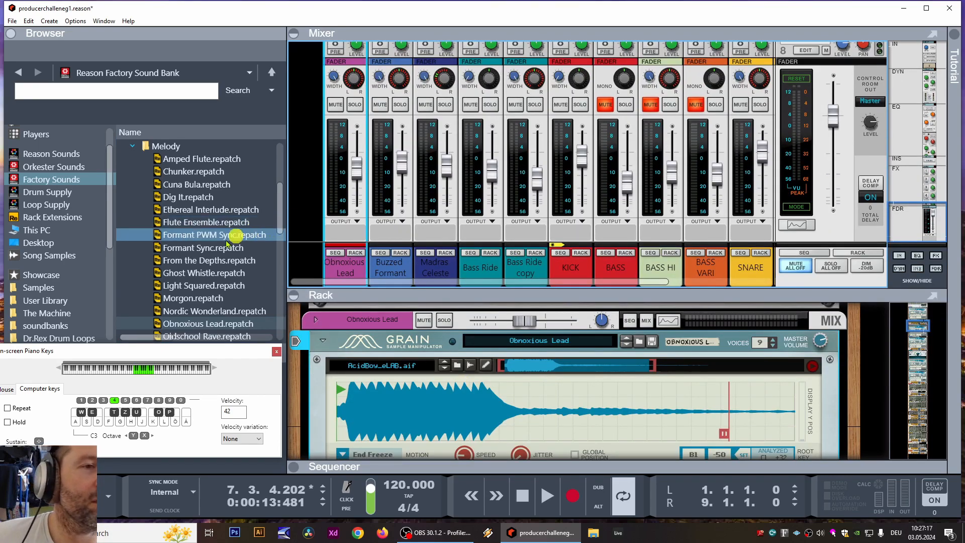
pyautogui.scroll(-3, 40, 251)
pyautogui.scroll(-2, 44, 255)
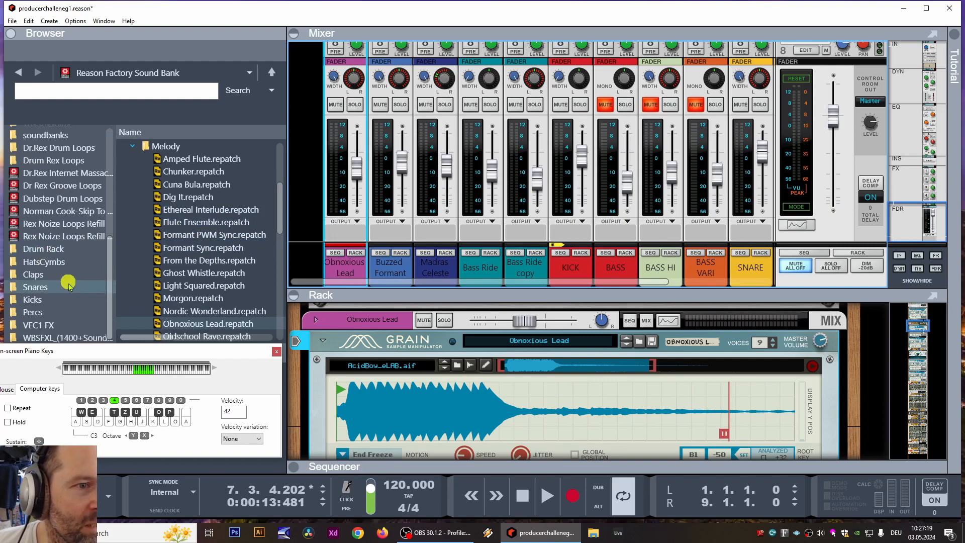
pyautogui.click(65, 298)
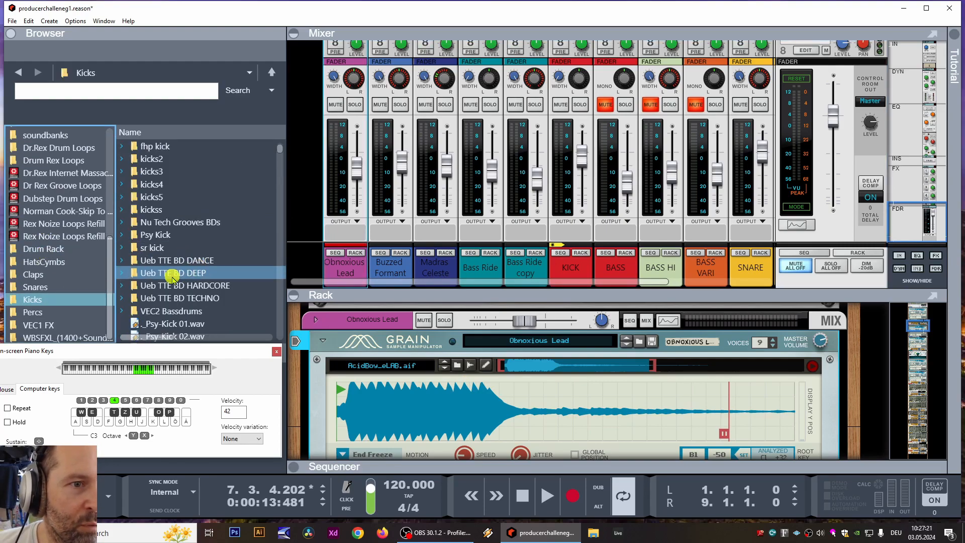
pyautogui.doubleClick(121, 272)
pyautogui.moveTo(171, 298); pyautogui.dragTo(584, 407)
pyautogui.moveTo(569, 297); pyautogui.dragTo(569, 190)
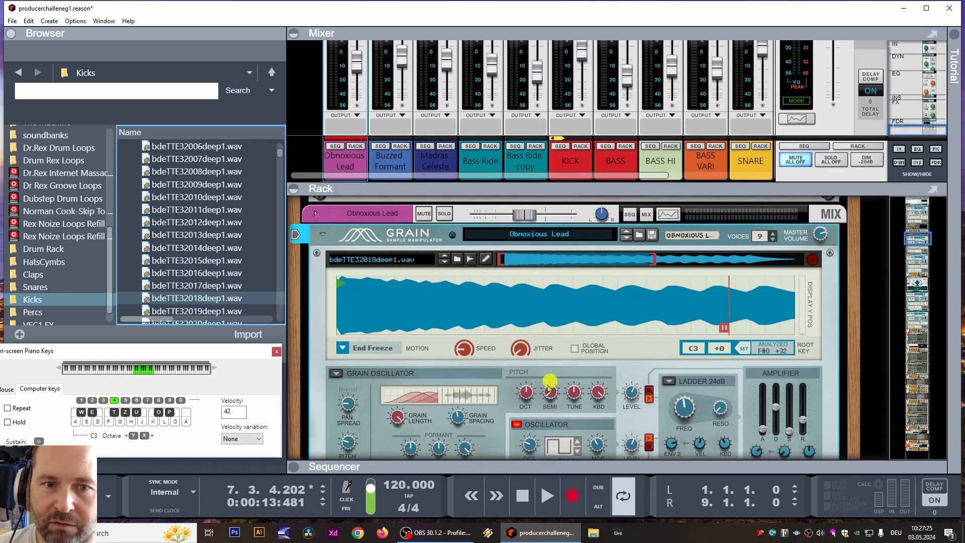
# - Switch off the additional oscillator of the Obnoxious Lead Grain and play a test note
pyautogui.click(508, 426)
pyautogui.click(517, 395)
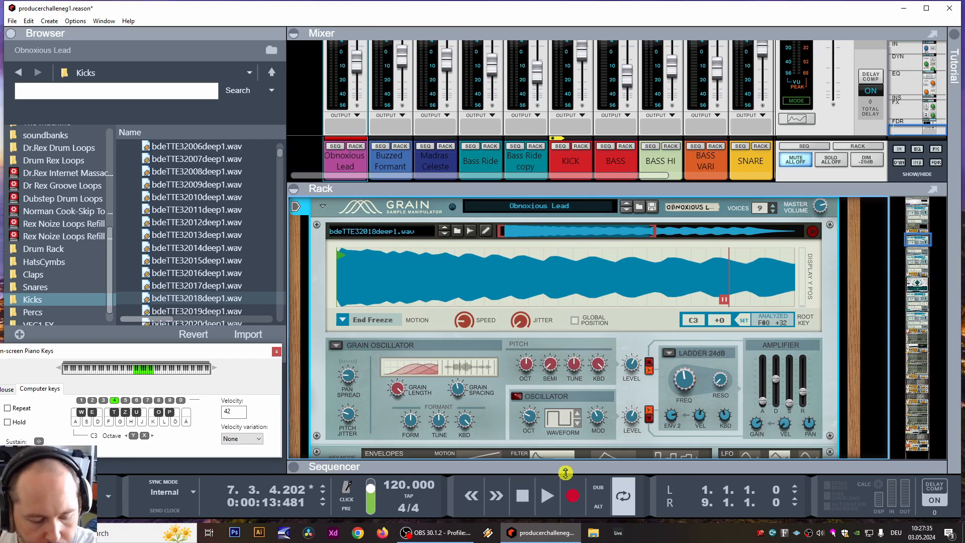
pyautogui.press('f')
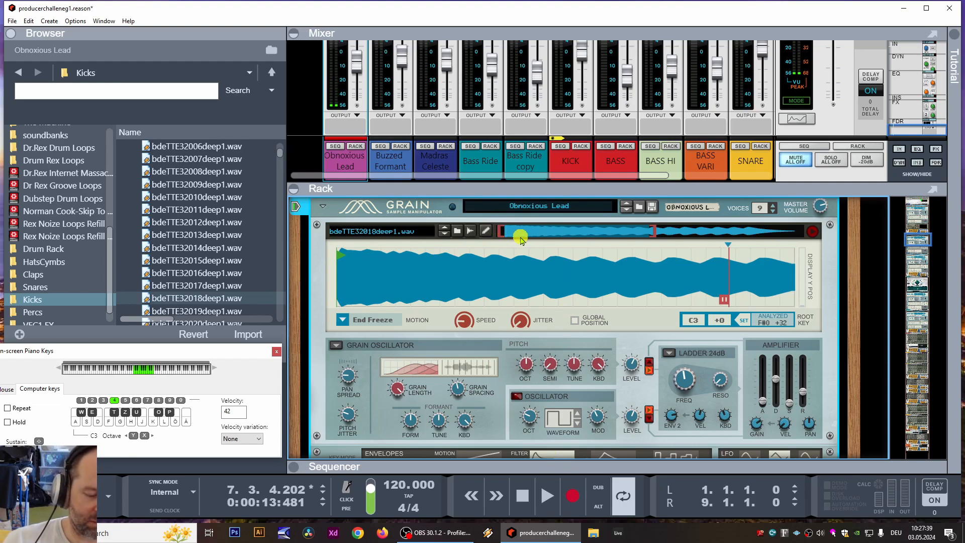
# - Add an Audiomatic Retro Transformer to the Obnoxious Lead Grain and adjust its Transform amount
pyautogui.scroll(2, 525, 258)
pyautogui.rightClick(327, 332)
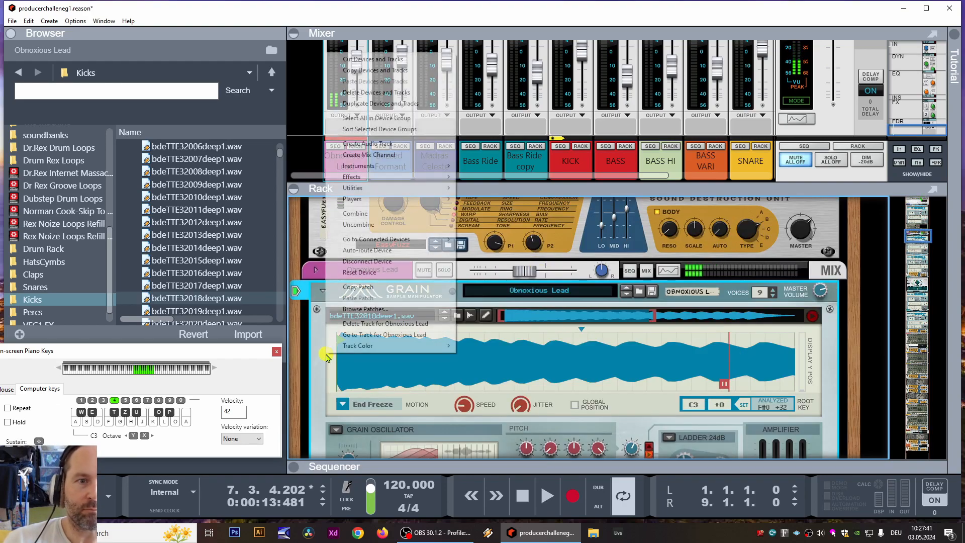
pyautogui.moveTo(371, 179)
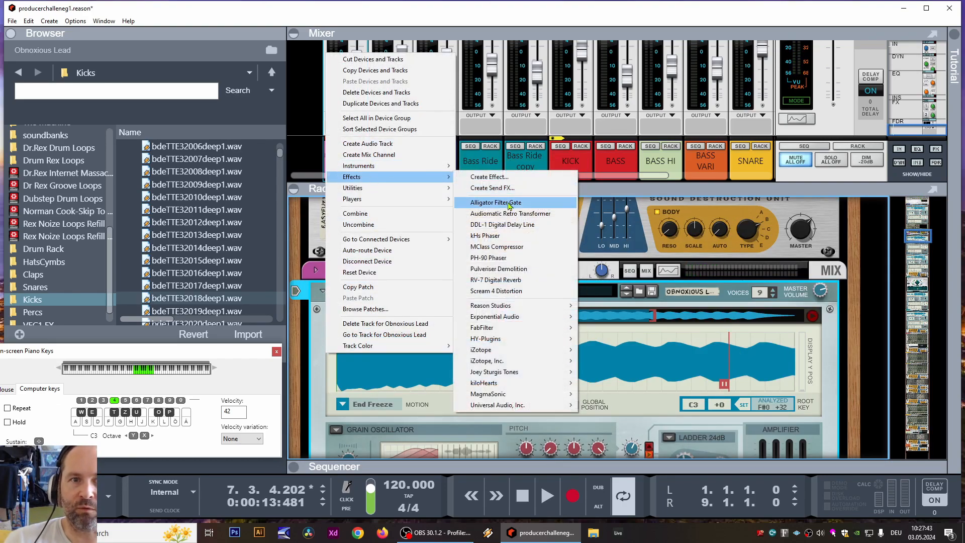
pyautogui.click(518, 220)
pyautogui.rightClick(517, 221)
pyautogui.click(461, 206)
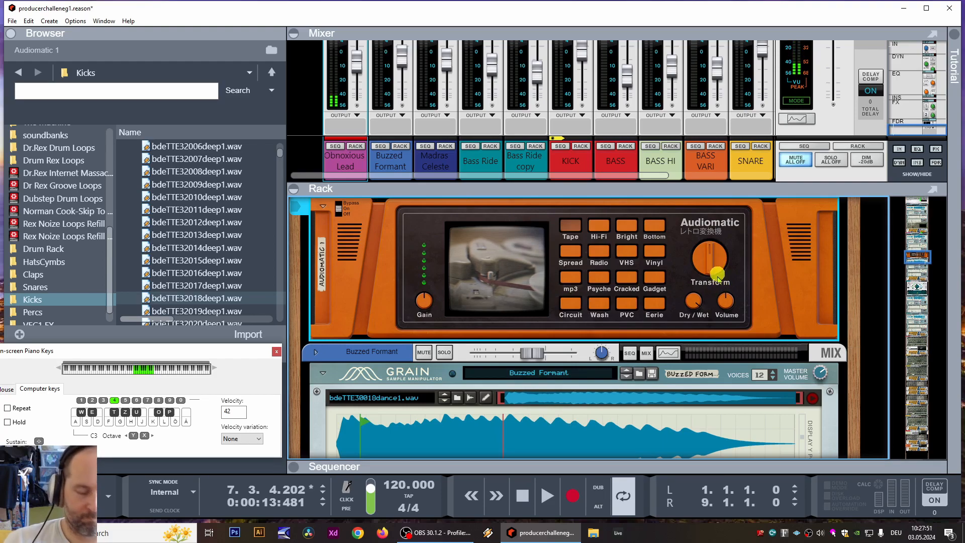
pyautogui.moveTo(726, 285); pyautogui.dragTo(724, 274)
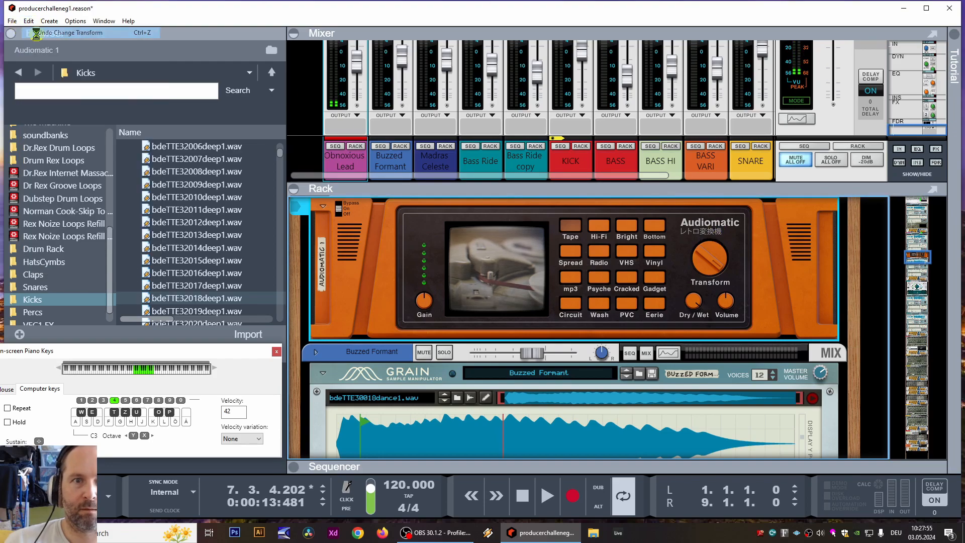
# - Add a Scream 4 Distortion after the Audiomatic and lower the Lo band in its Cut section
pyautogui.rightClick(353, 304)
pyautogui.moveTo(390, 368)
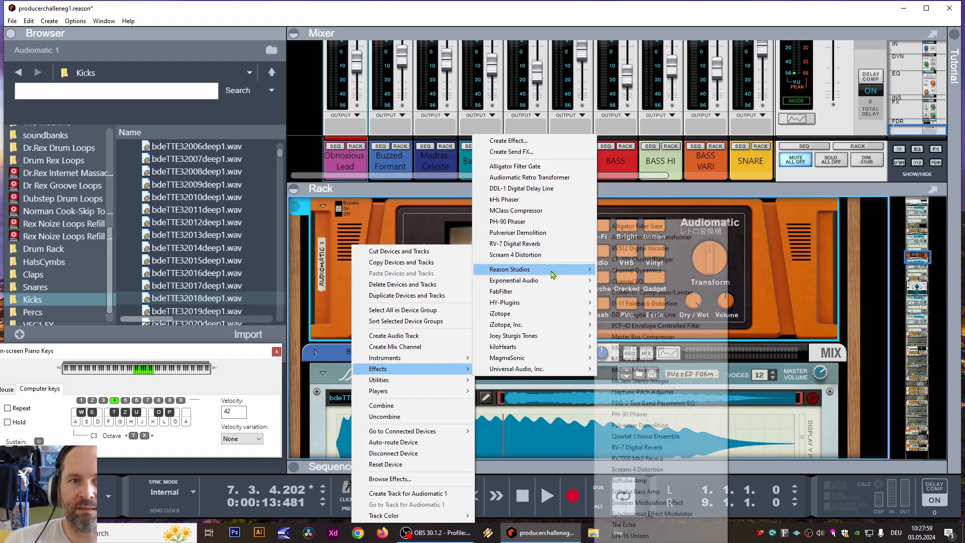
pyautogui.click(564, 255)
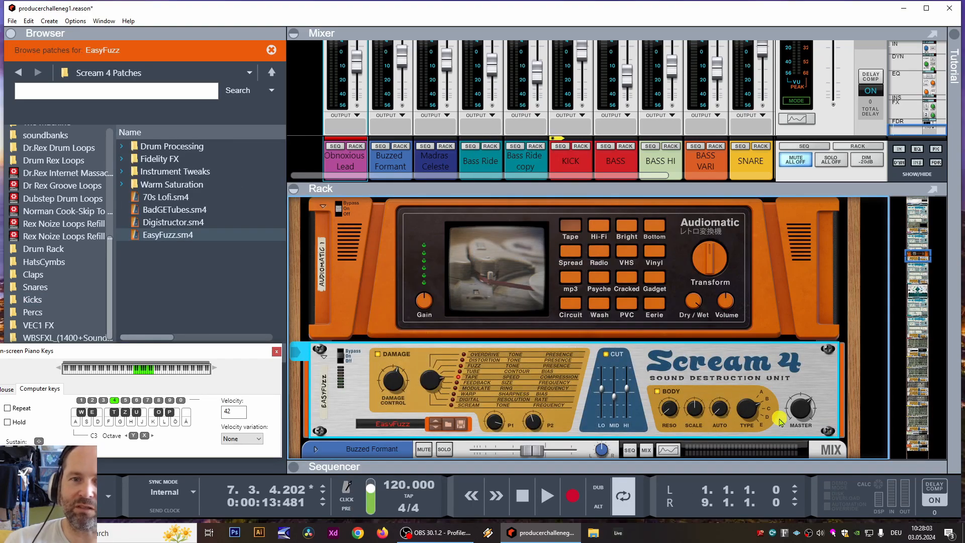
pyautogui.moveTo(603, 390); pyautogui.dragTo(603, 406)
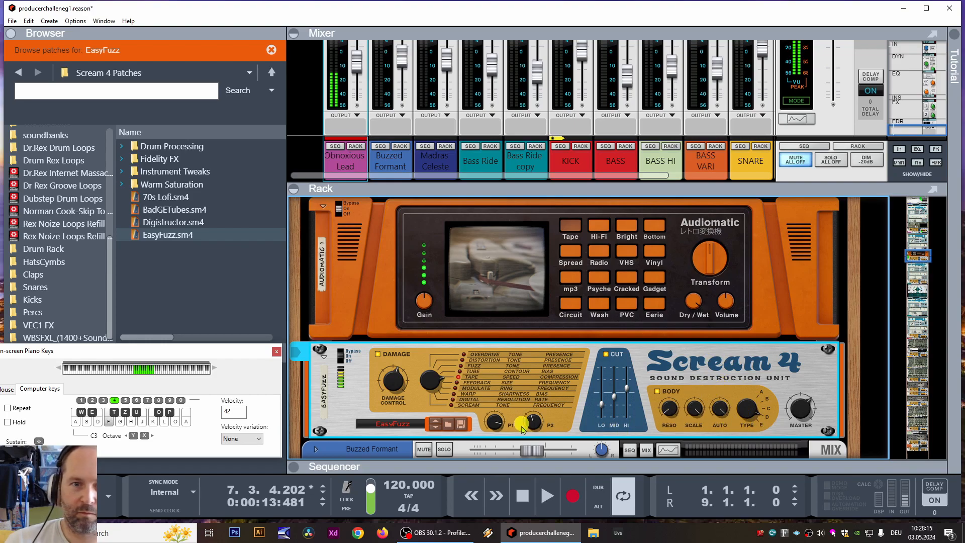
# - Play the loop from the start to hear the distorted Obnoxious Lead together with the other tracks
pyautogui.click(522, 496)
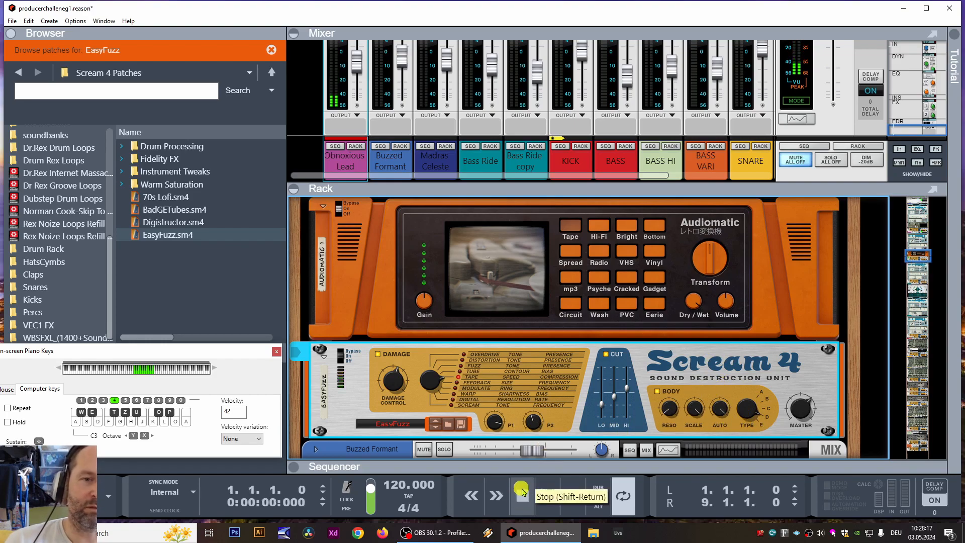
pyautogui.click(547, 503)
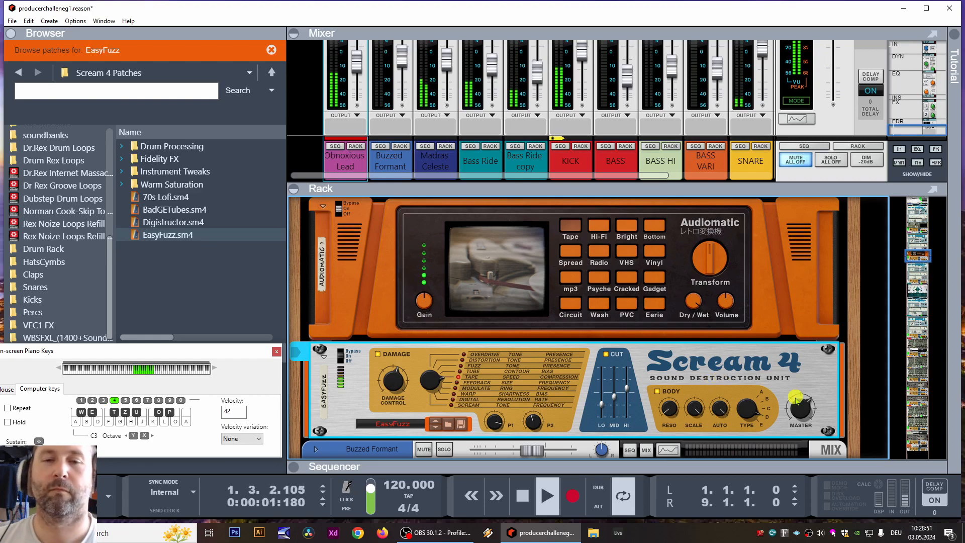
pyautogui.click(523, 496)
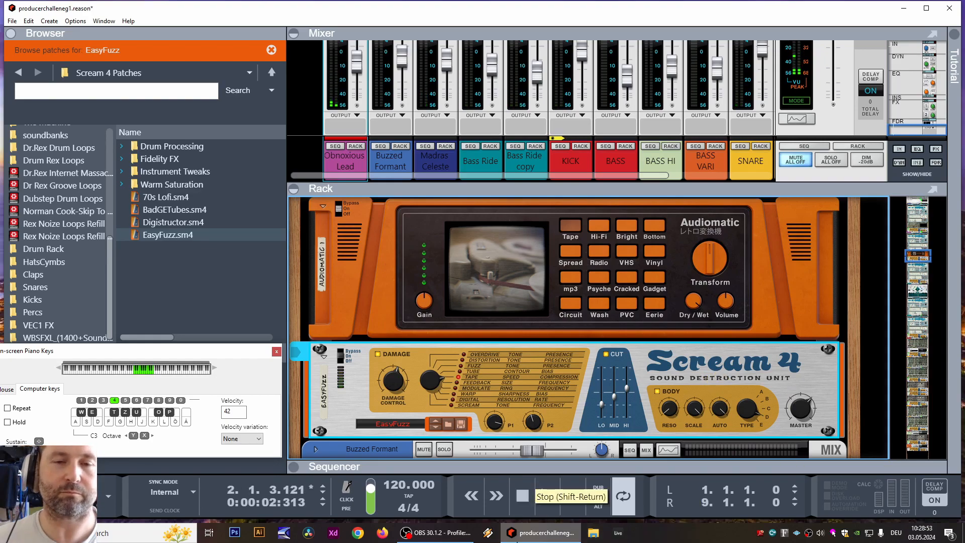
# - Enlarge the sequencer by shrinking the rack and mixer areas, and play the loop from the start
pyautogui.moveTo(524, 468); pyautogui.dragTo(493, 262)
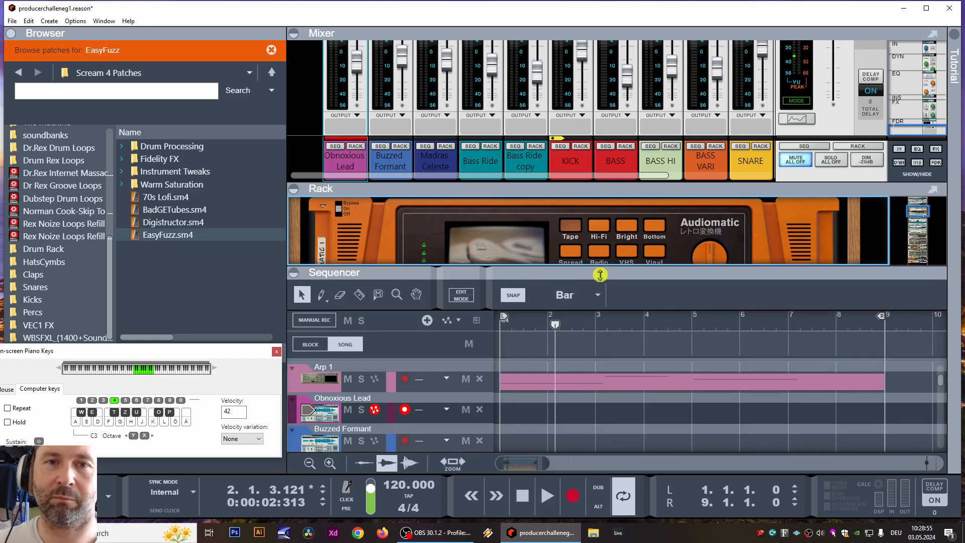
pyautogui.moveTo(601, 274); pyautogui.dragTo(598, 136)
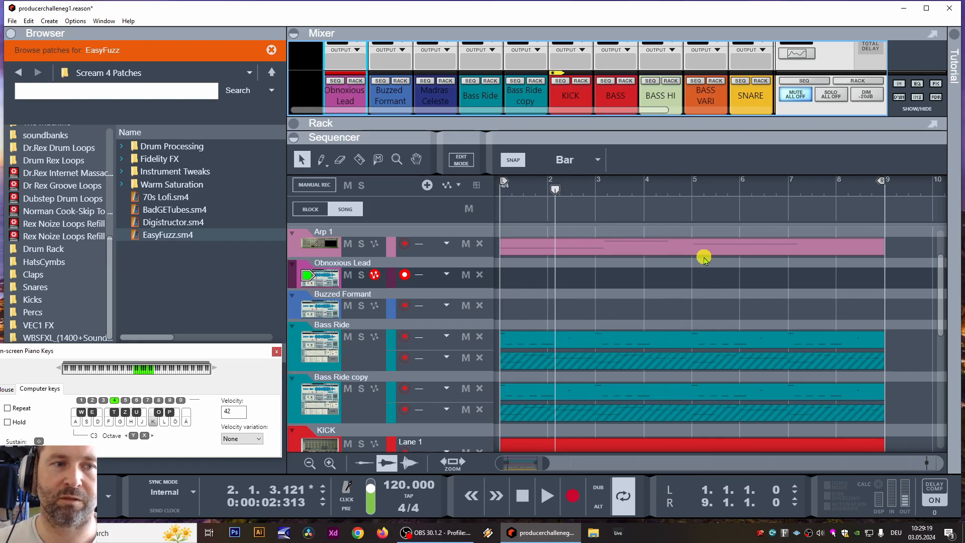
pyautogui.click(522, 496)
pyautogui.click(547, 496)
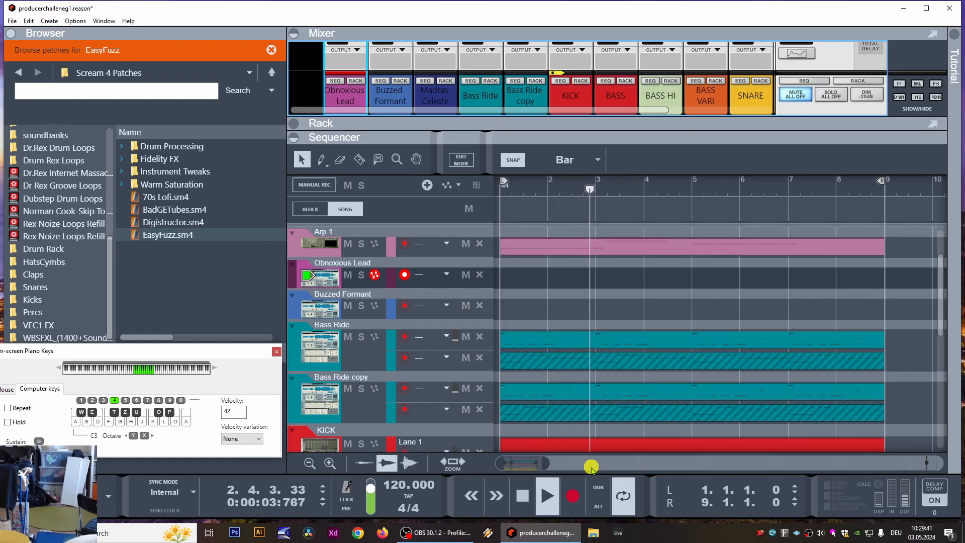
# - Return to bar 1 and record an eight-bar take on the Obnoxious Lead track
pyautogui.press('space')
pyautogui.moveTo(592, 193); pyautogui.dragTo(503, 191)
pyautogui.click(572, 495)
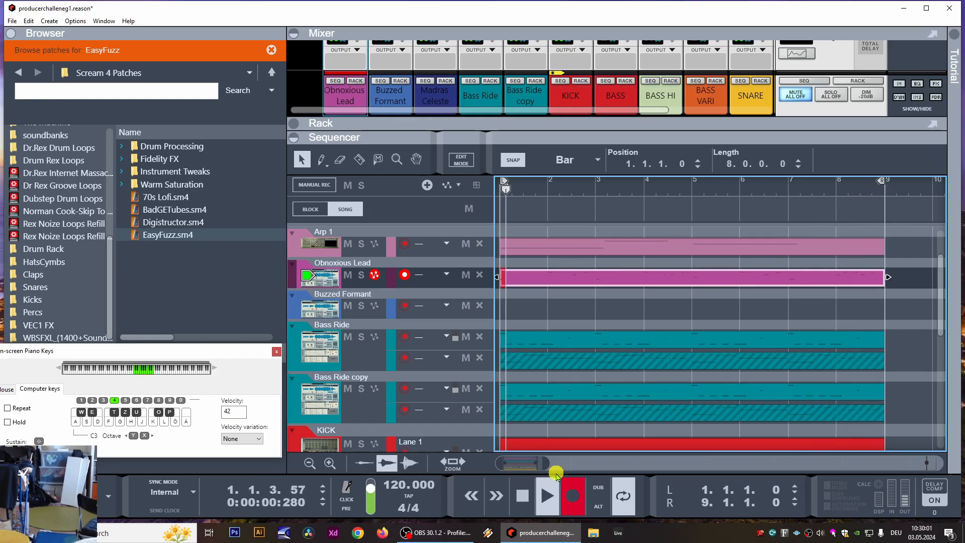
pyautogui.press('space')
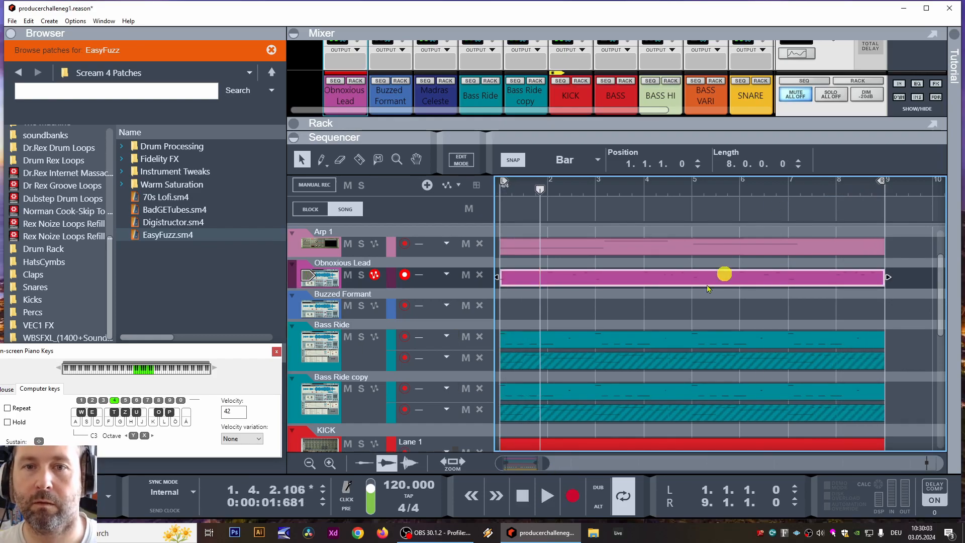
# - Move the recorded Obnoxious Lead clip past the loop end to bar 9 and return the playhead to bar 1
pyautogui.rightClick(729, 276)
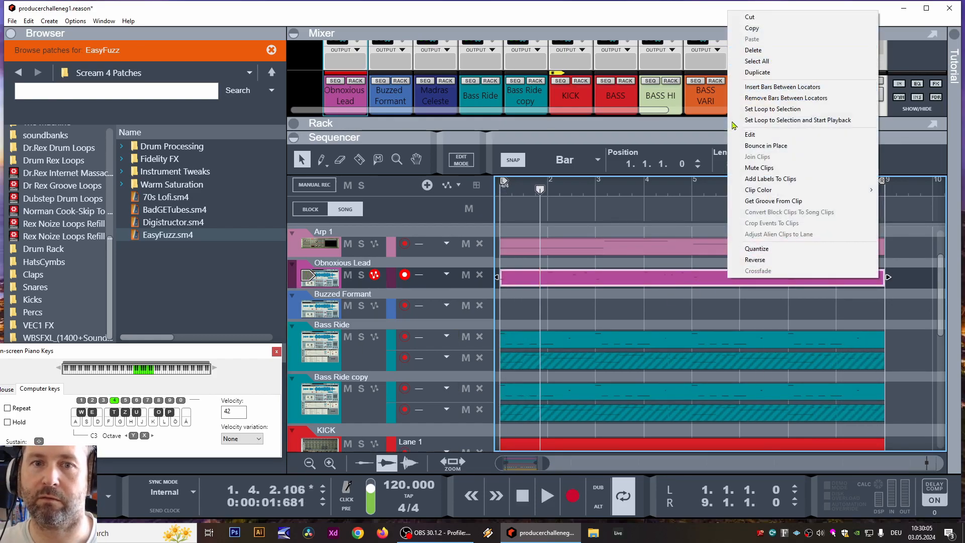
pyautogui.click(592, 304)
pyautogui.moveTo(569, 282); pyautogui.dragTo(929, 287)
pyautogui.moveTo(608, 190); pyautogui.dragTo(224, 209)
# - Record a second eight-bar melody take on the Obnoxious Lead track, starting at bar 1
pyautogui.click(573, 496)
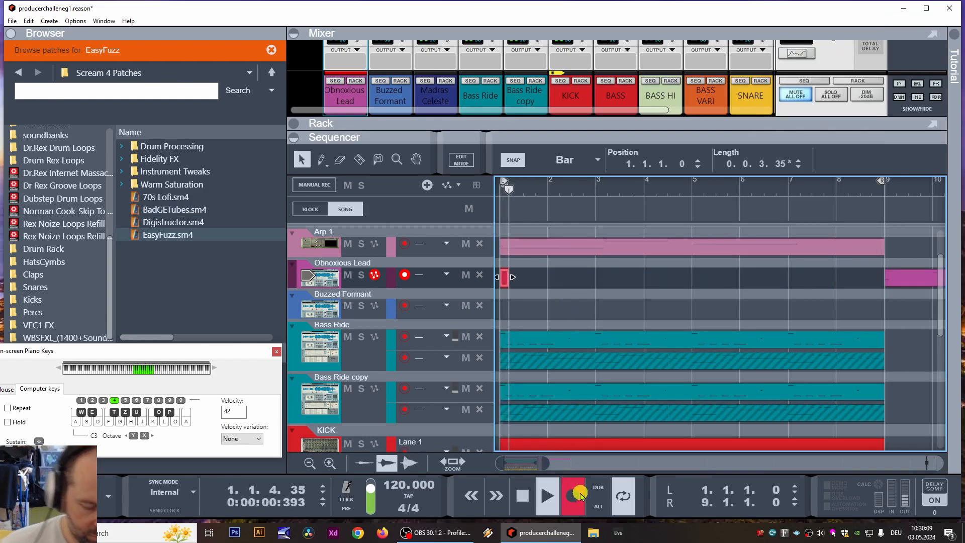
pyautogui.press('k')
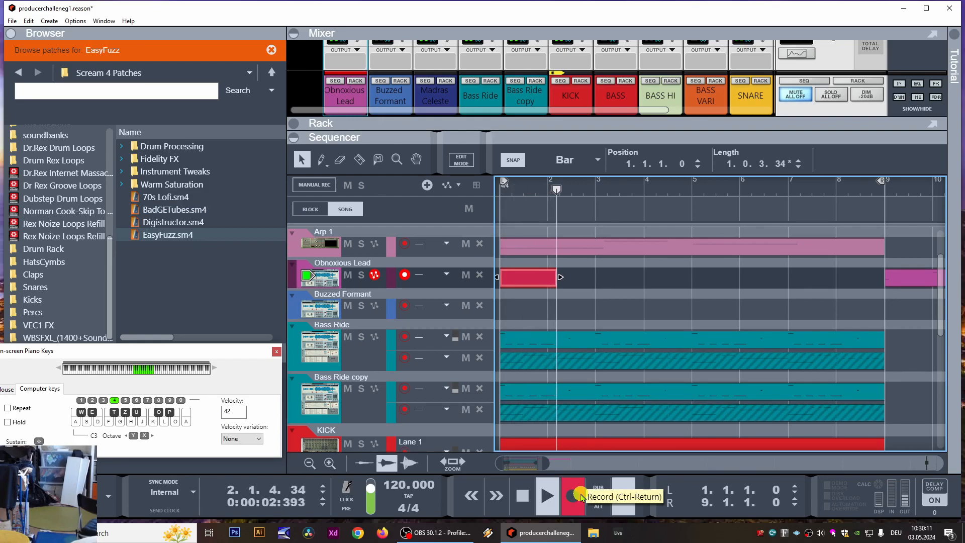
pyautogui.press('j')
pyautogui.press('f')
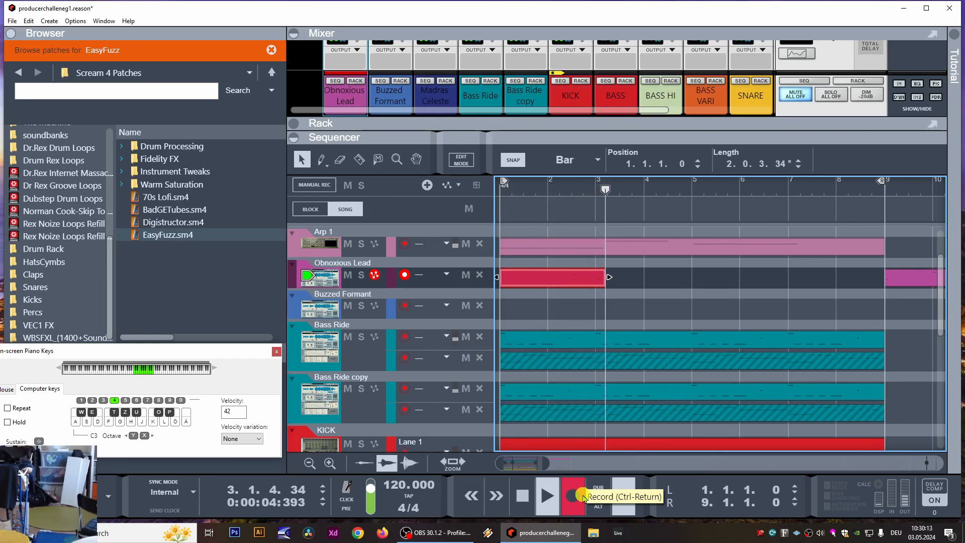
pyautogui.press('h')
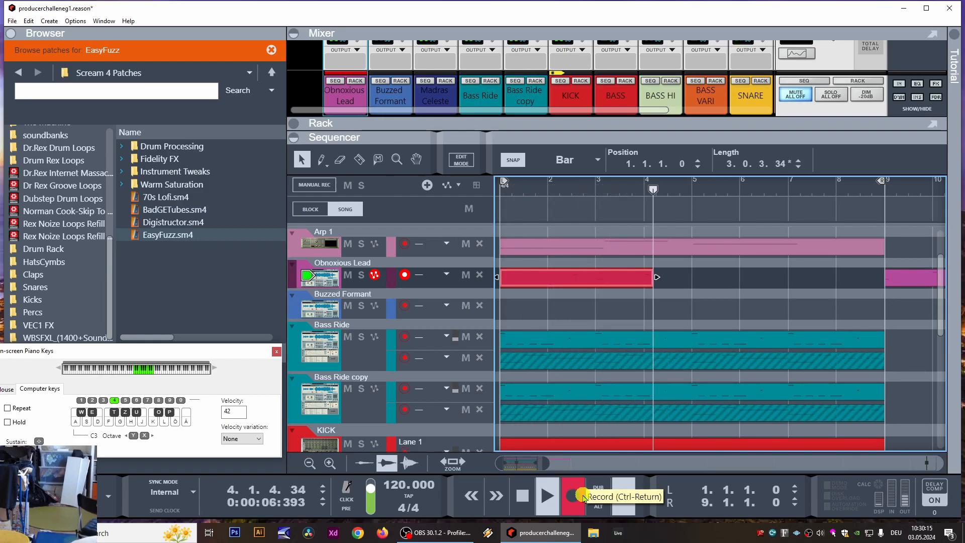
pyautogui.press('g')
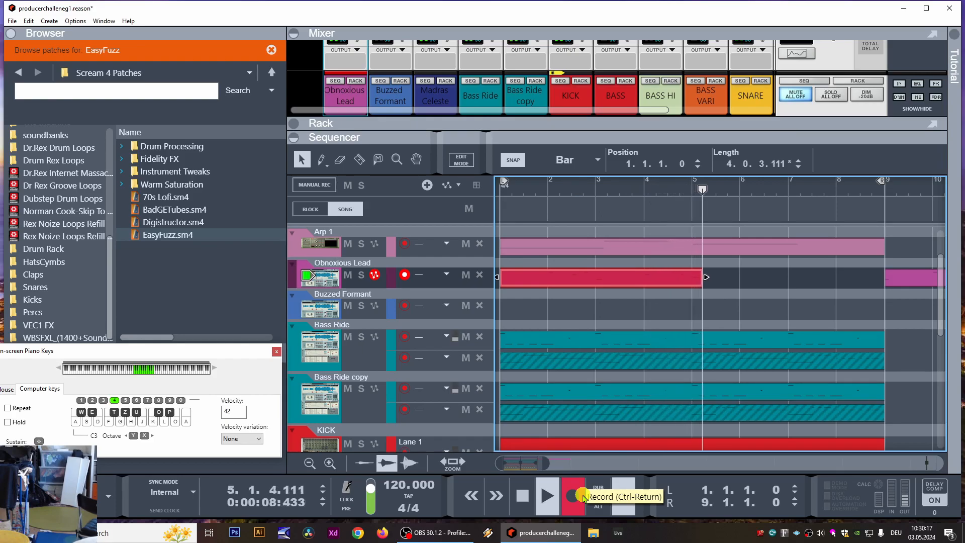
pyautogui.press('h')
pyautogui.press('k')
pyautogui.press('f')
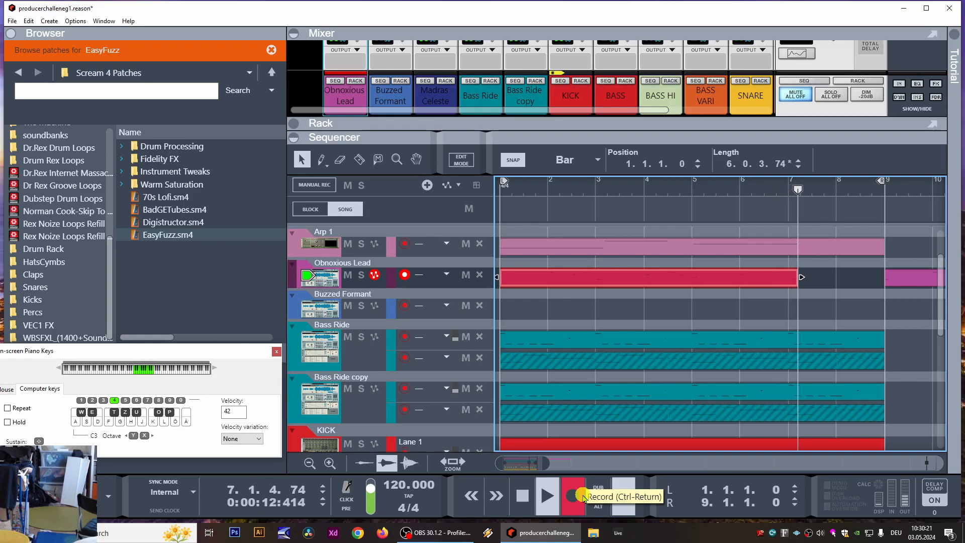
pyautogui.press('f')
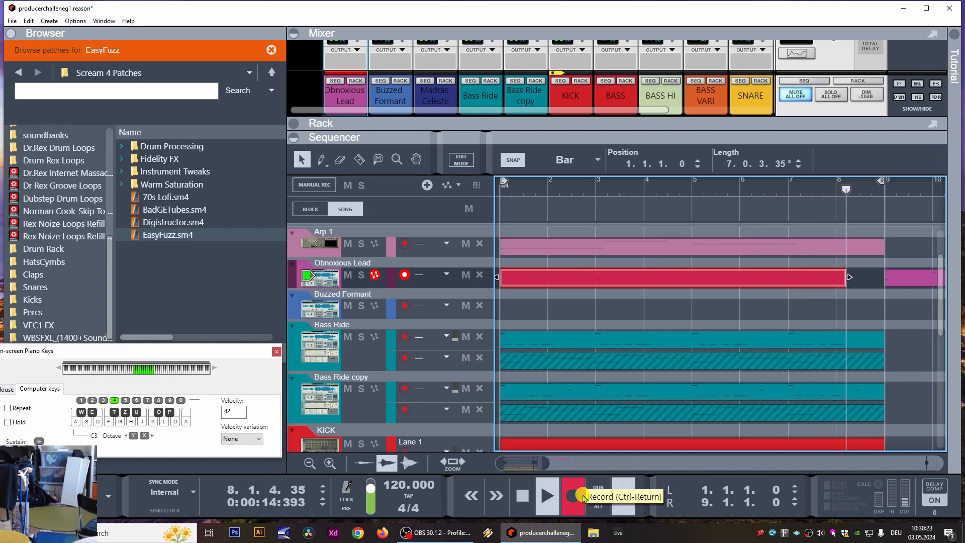
pyautogui.click(584, 497)
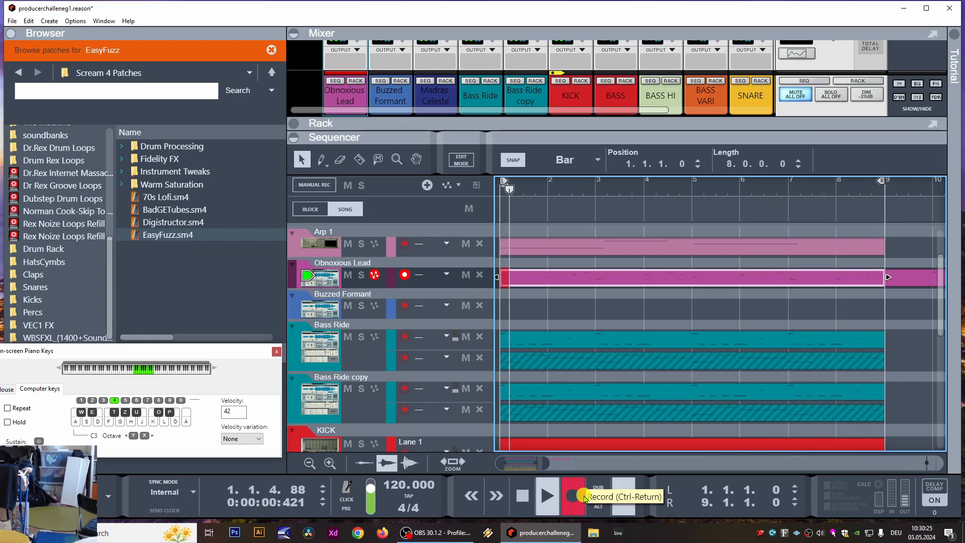
# - Open the new Obnoxious Lead clip for editing, delete its note at bar 1, and play it from the start
pyautogui.doubleClick(564, 274)
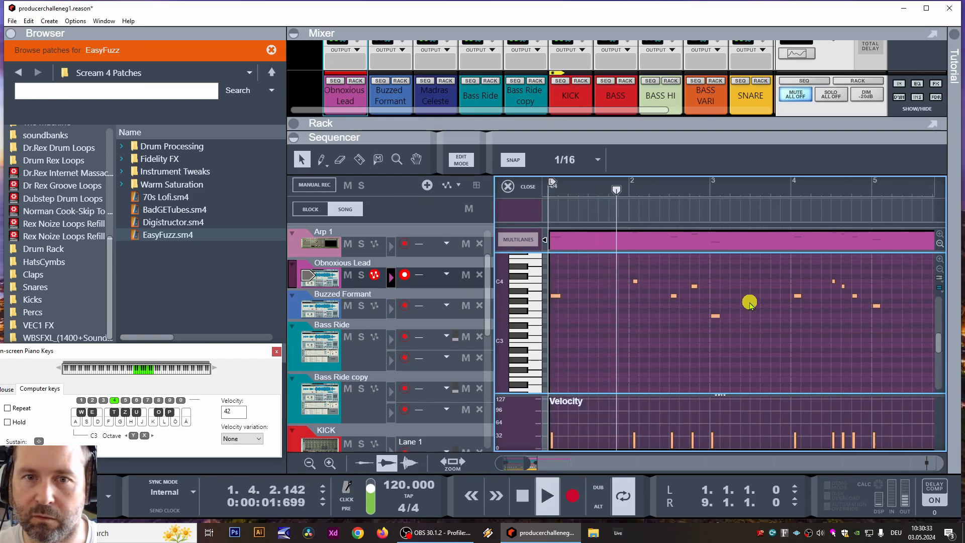
pyautogui.moveTo(598, 284); pyautogui.dragTo(489, 304)
pyautogui.press('Delete')
pyautogui.press('KP_0')
pyautogui.press('KP_0')
pyautogui.press('space')
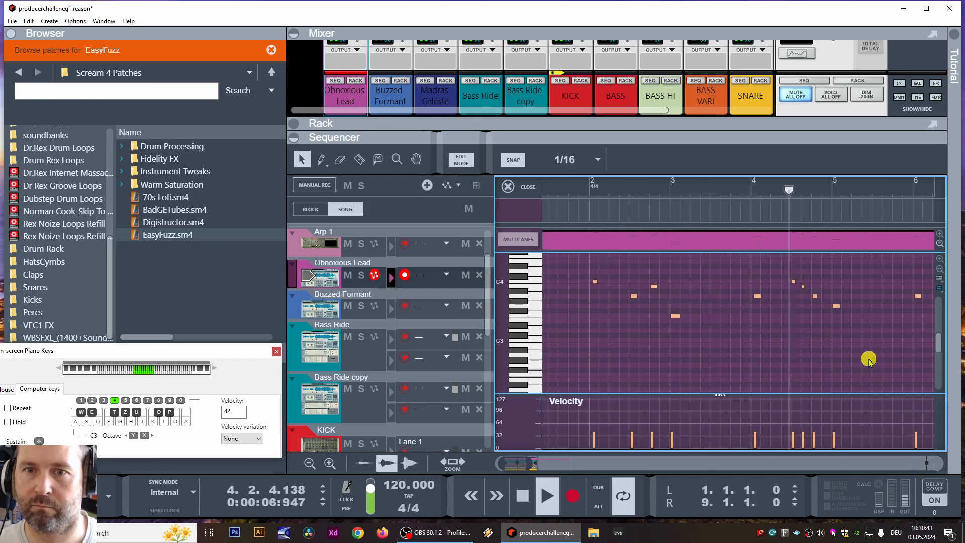
# - Lower the Obnoxious Lead note at the start of bar 5 to F3 and play the clip again
pyautogui.click(847, 305)
pyautogui.press('space')
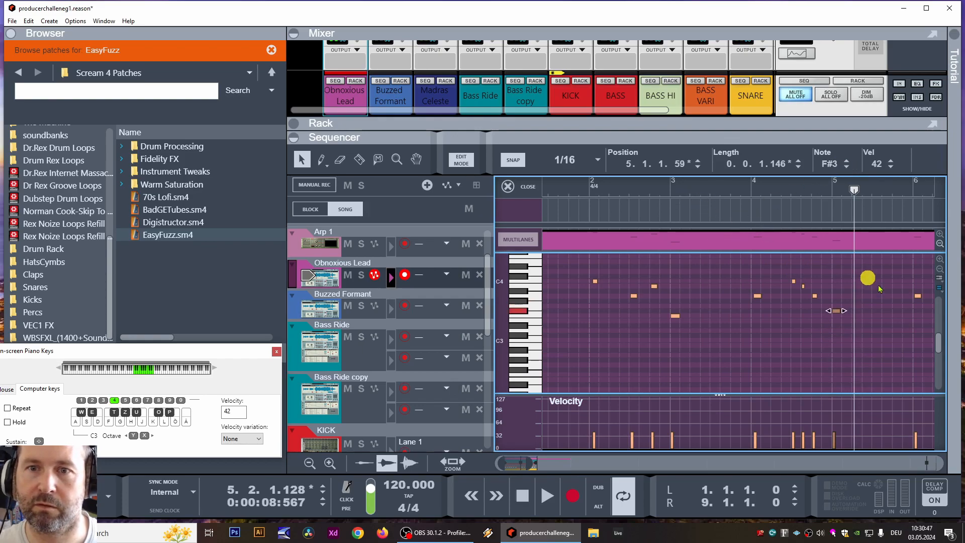
pyautogui.click(583, 180)
pyautogui.press('space')
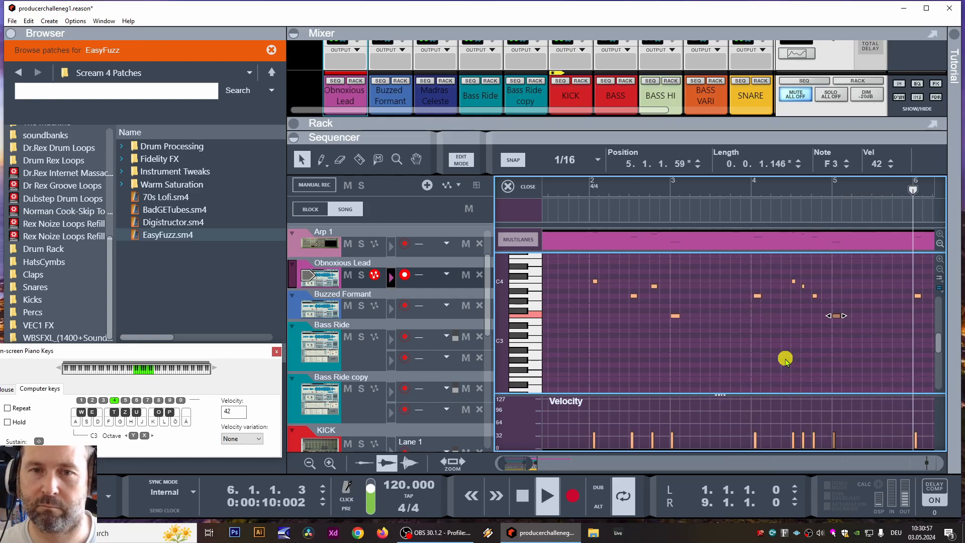
# - Replace the notes from bar 4 to the start of bar 5 with a copy of the bar 2 phrase starting at 4.1.1.0, and restart playback
pyautogui.moveTo(644, 359); pyautogui.dragTo(482, 367)
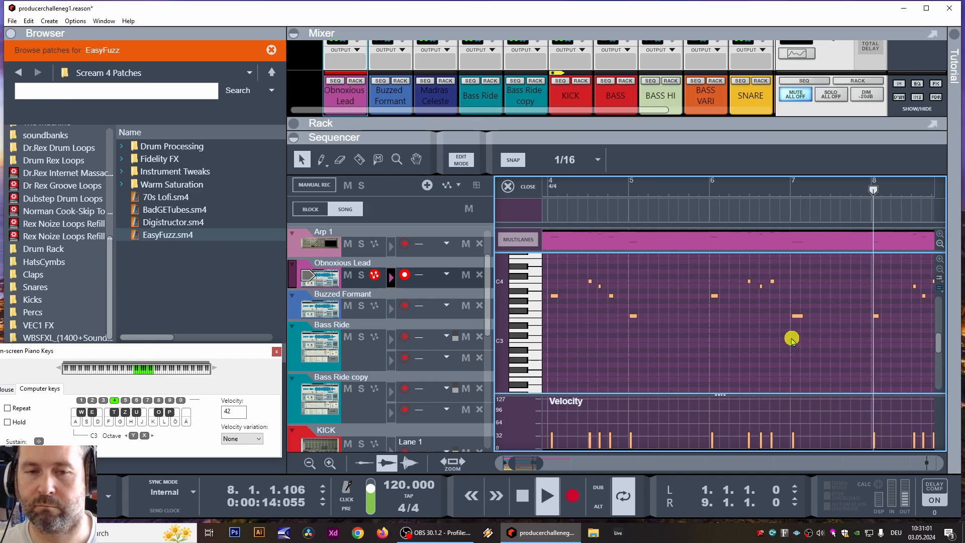
pyautogui.moveTo(512, 465); pyautogui.dragTo(484, 466)
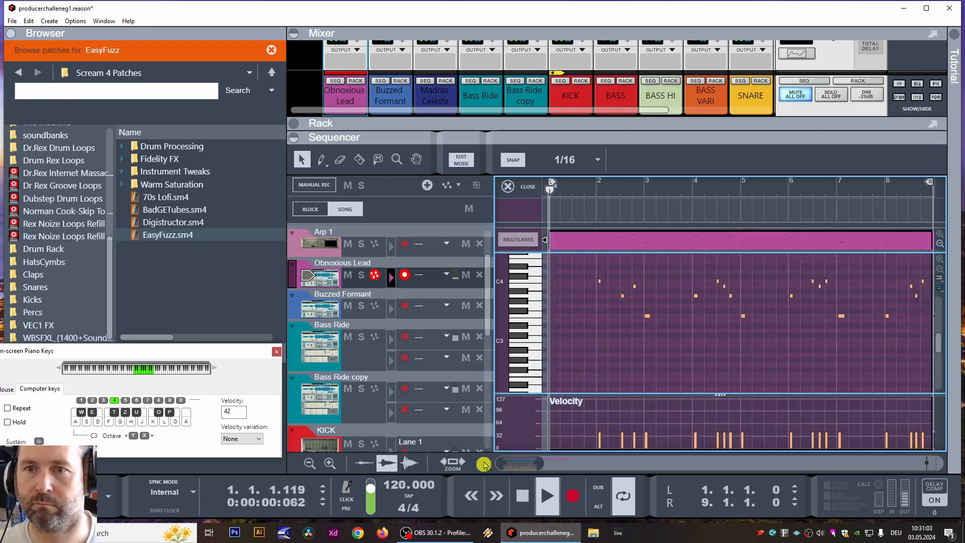
pyautogui.press('space')
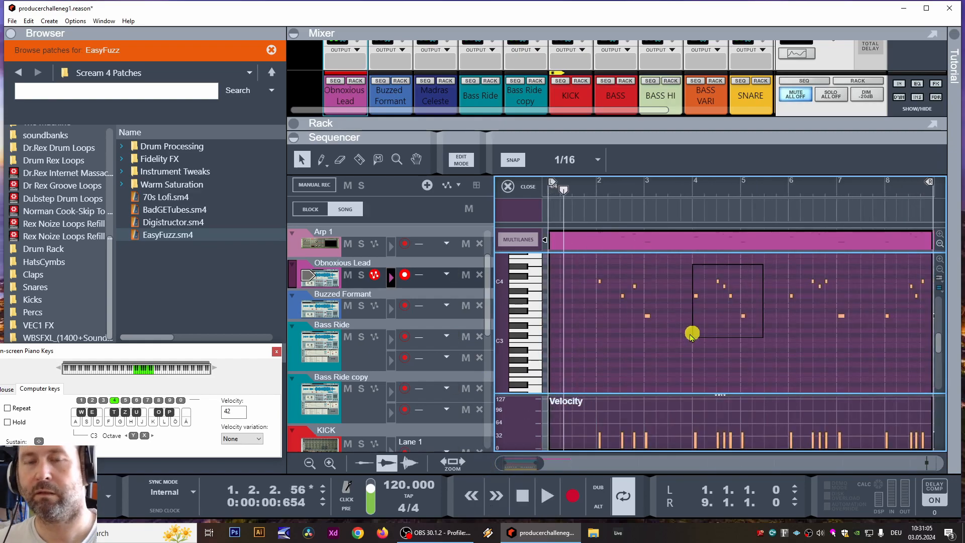
pyautogui.moveTo(693, 334); pyautogui.dragTo(694, 336)
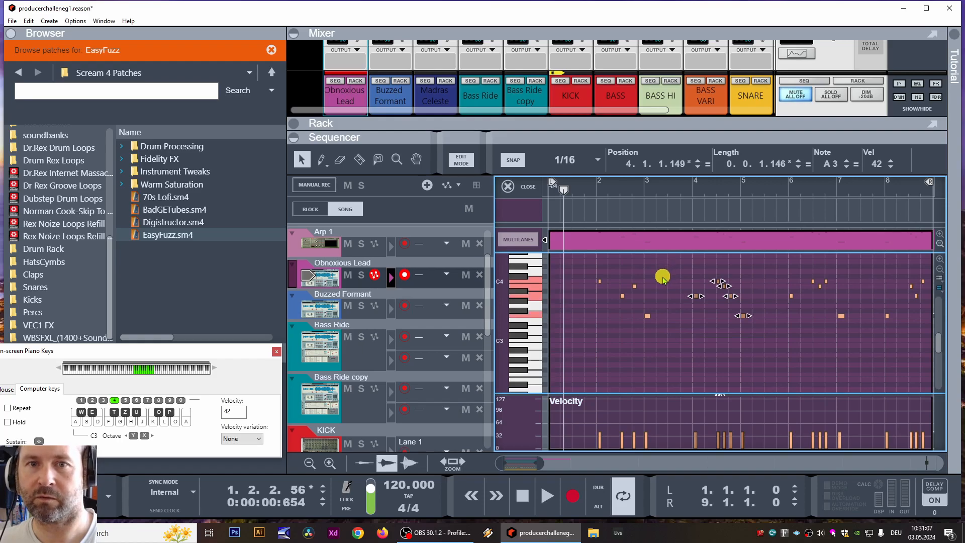
pyautogui.moveTo(666, 274); pyautogui.dragTo(707, 285)
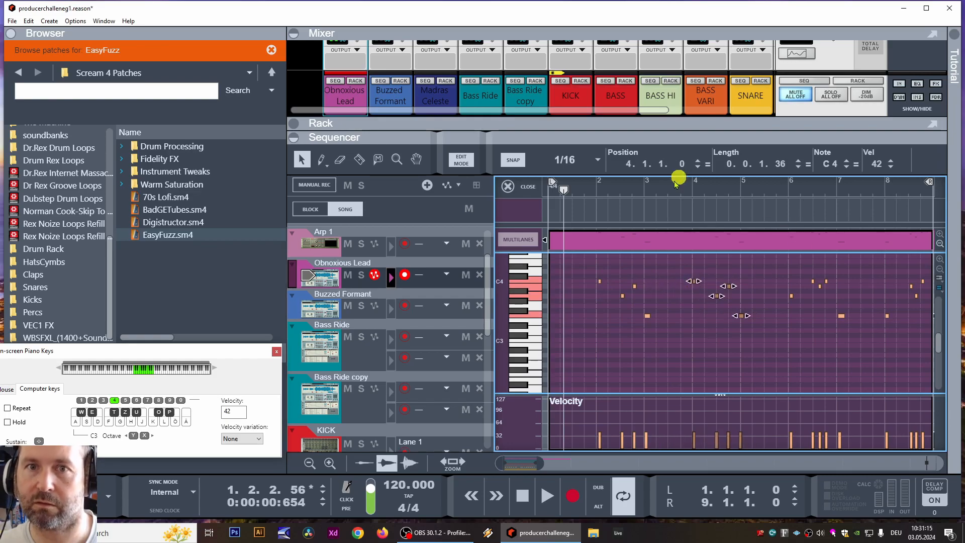
pyautogui.press('space')
pyautogui.click(824, 340)
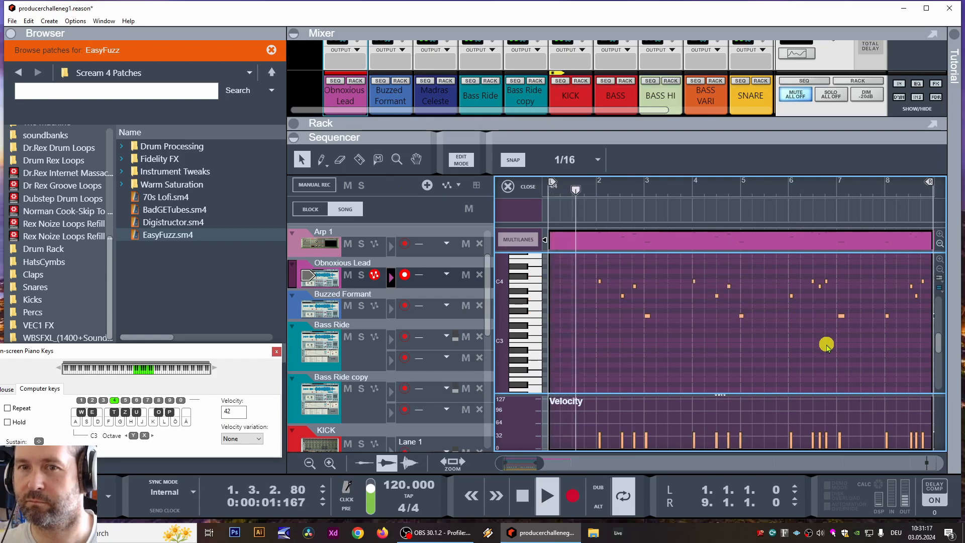
# - Raise the A3 note at the start of bar 6 to C4
pyautogui.click(791, 296)
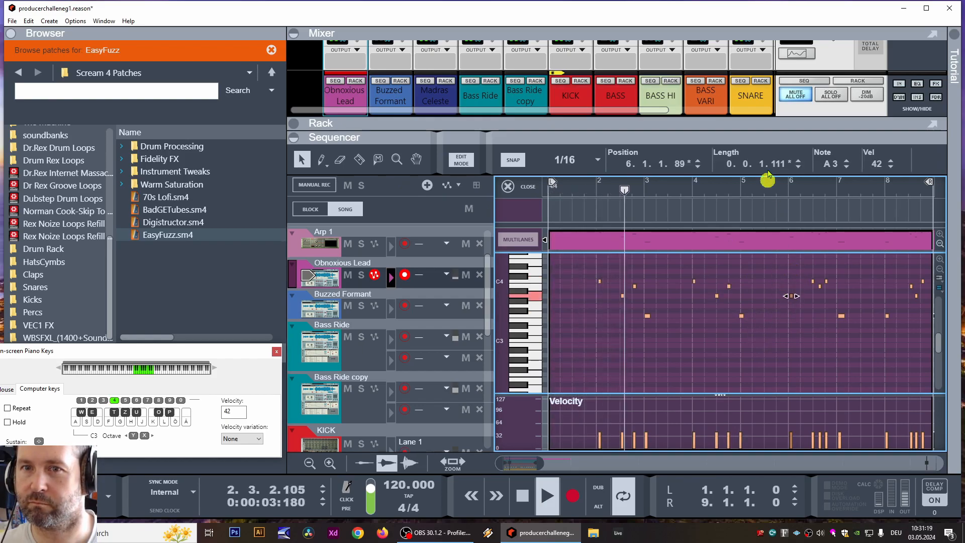
pyautogui.click(847, 161)
pyautogui.click(847, 160)
pyautogui.click(847, 160)
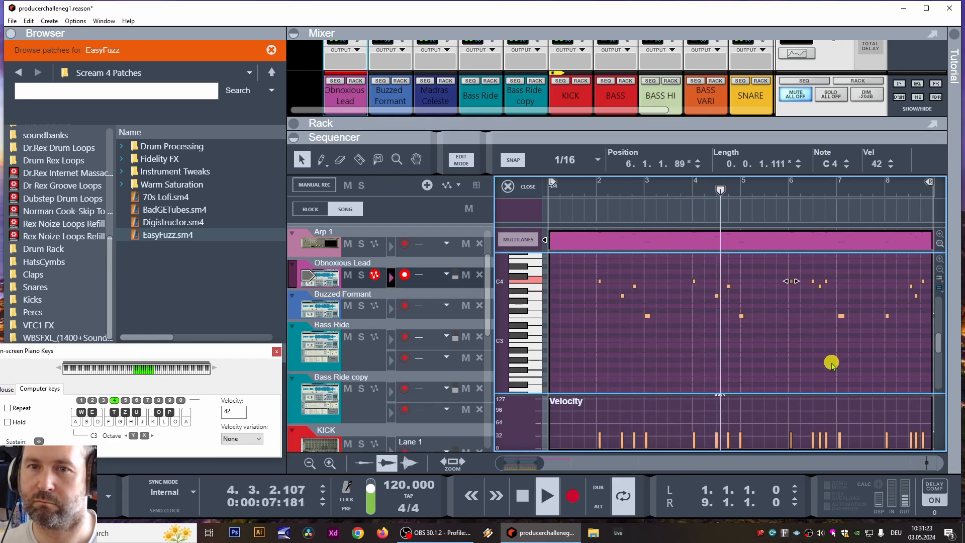
# - Nudge the F3 note at the start of bar 5 to position 5.1.1.119
pyautogui.click(741, 316)
pyautogui.click(697, 161)
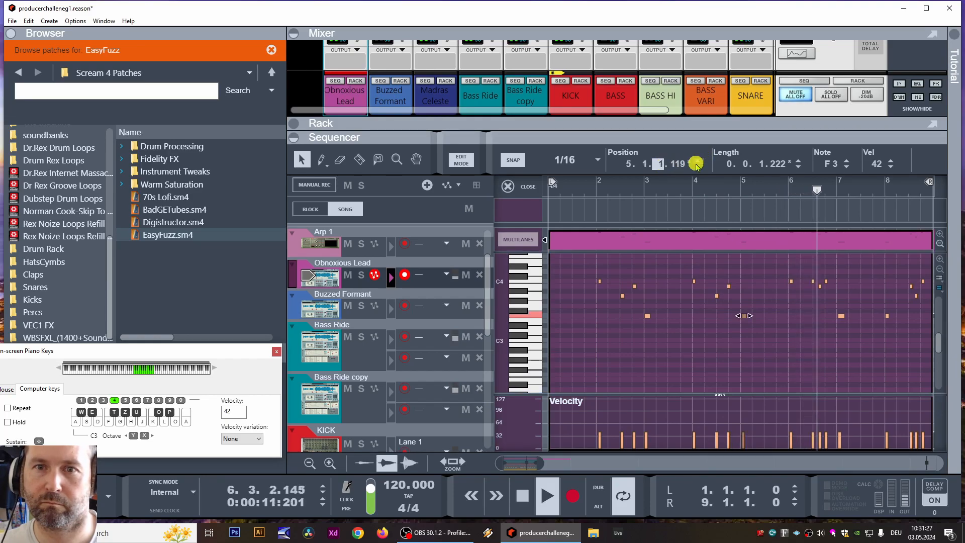
pyautogui.moveTo(808, 371)
pyautogui.mouseDown()
pyautogui.moveTo(941, 369)
pyautogui.moveTo(811, 354)
pyautogui.mouseUp()
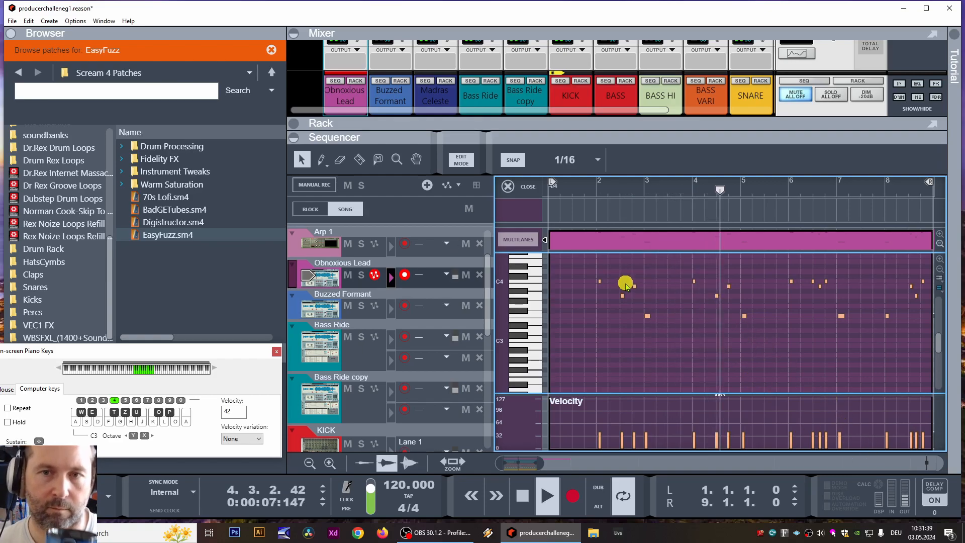
# - Shift the A3 and B3 notes in bar 4 together so that the A3 note starts at 4.3.1.33
pyautogui.click(716, 295)
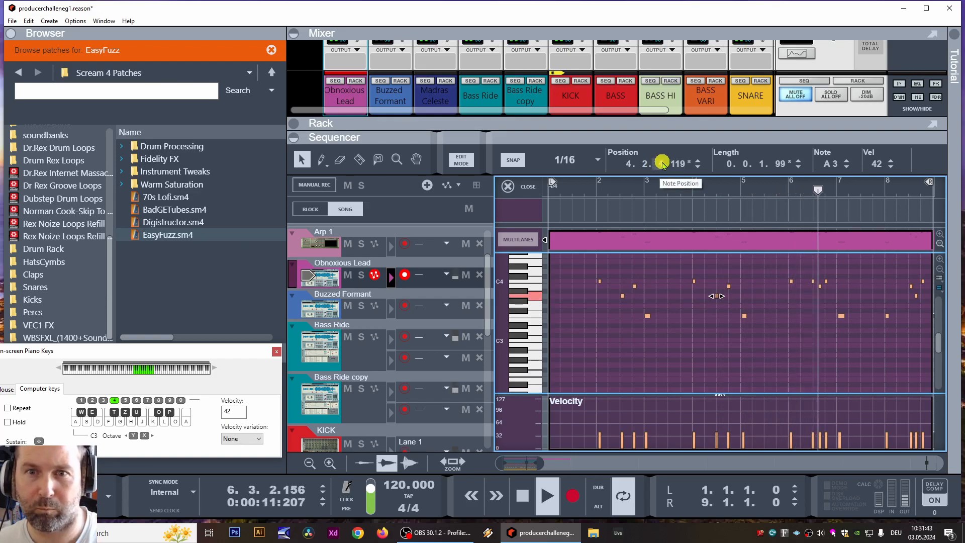
pyautogui.moveTo(740, 256); pyautogui.dragTo(712, 302)
pyautogui.click(664, 163)
pyautogui.click(698, 161)
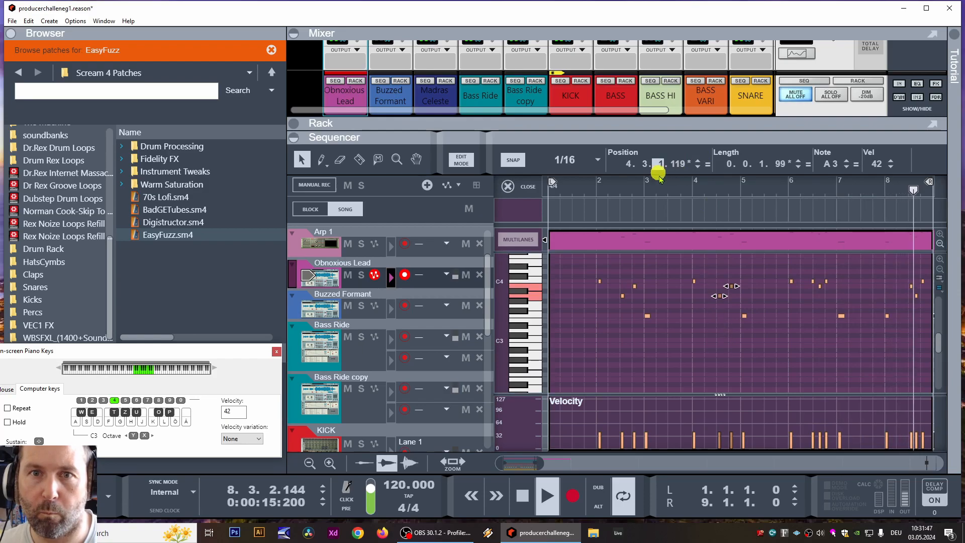
pyautogui.click(682, 164)
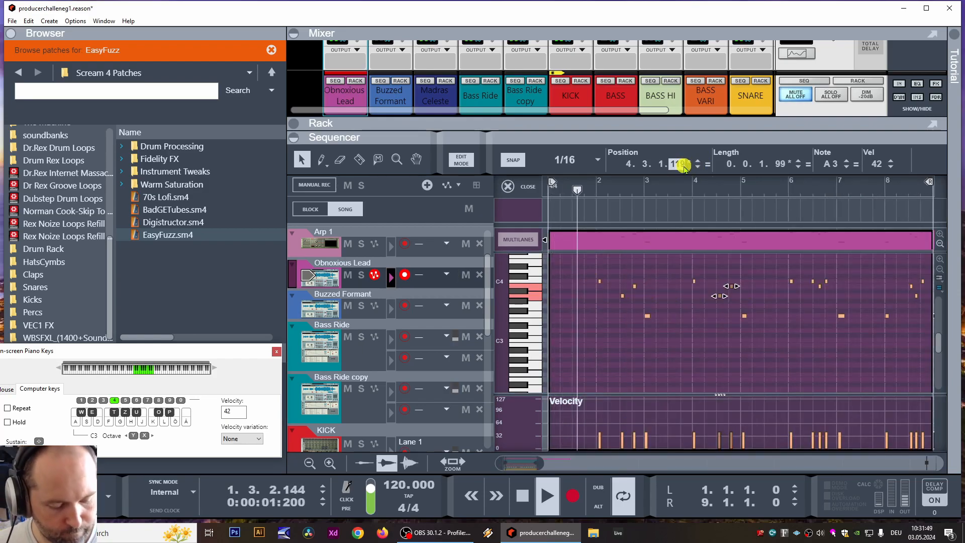
pyautogui.write('0')
pyautogui.press('Return')
pyautogui.click(681, 358)
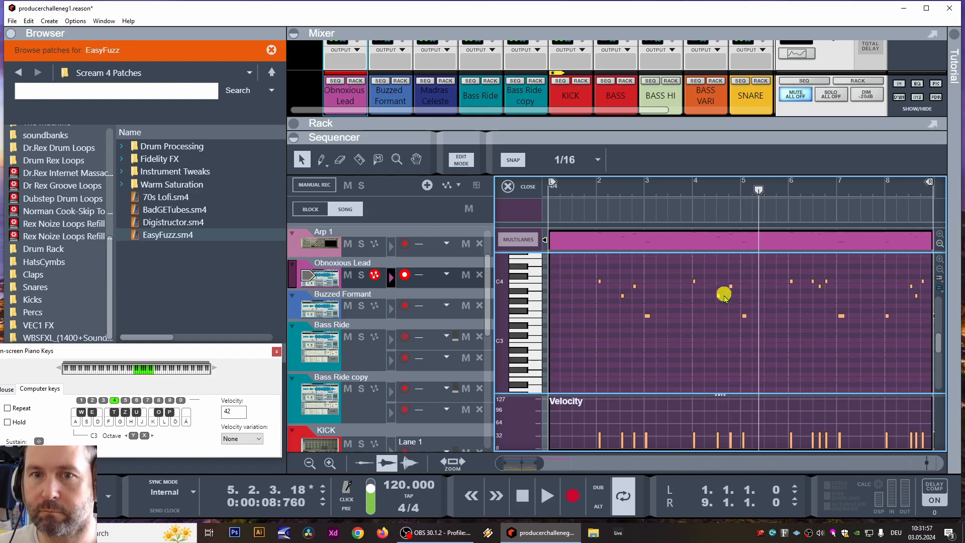
# - Copy the A3 note in bar 4 to A#3 at 4.3.3.0 and play the clip from bar 4
pyautogui.click(744, 298)
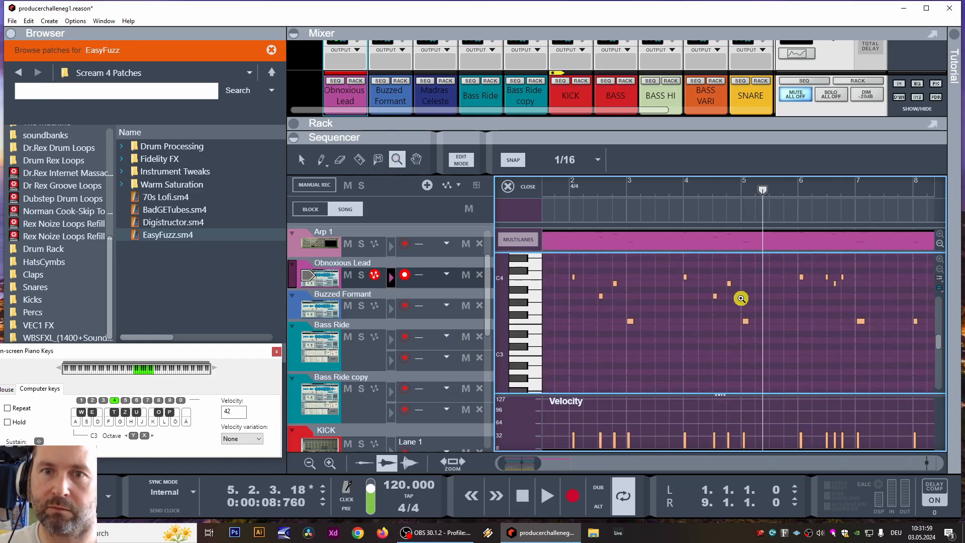
pyautogui.click(594, 277)
pyautogui.click(304, 160)
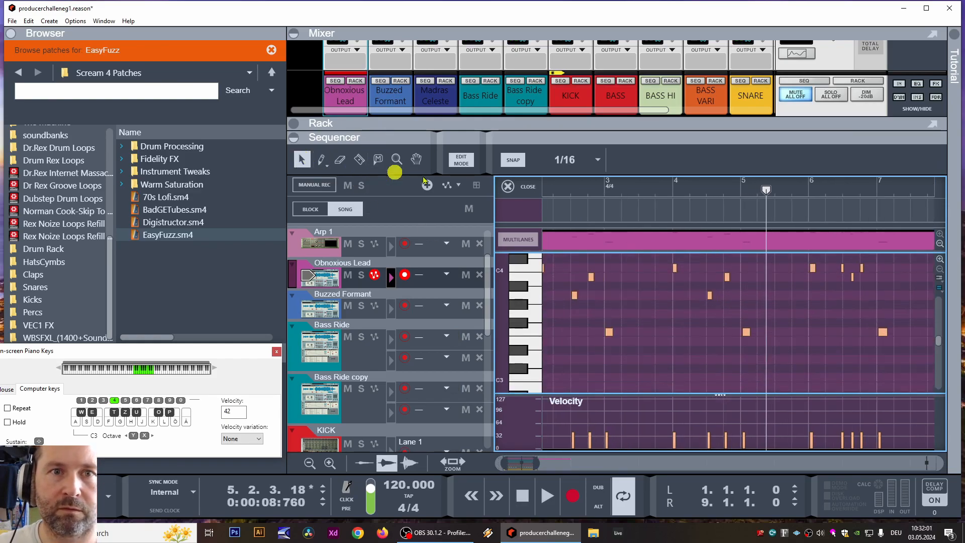
pyautogui.click(711, 295)
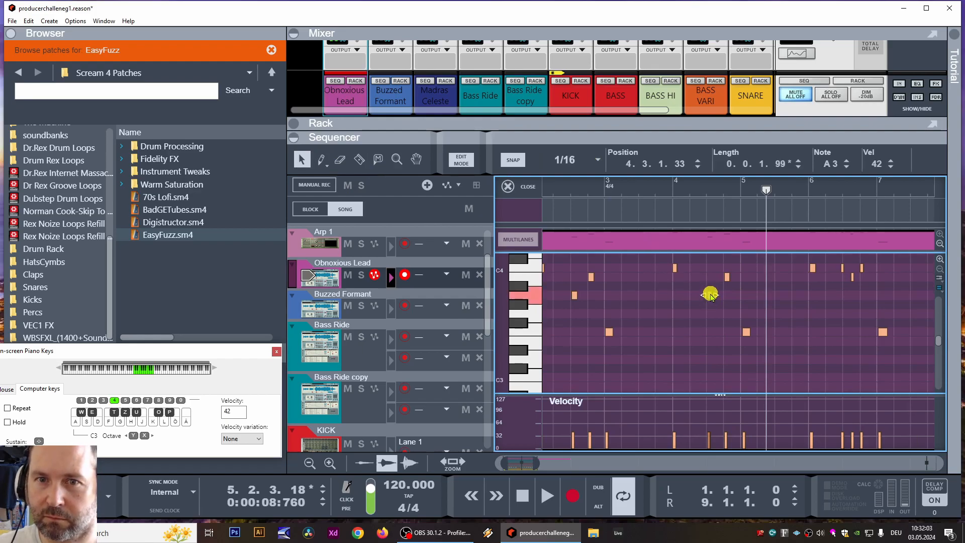
pyautogui.moveTo(711, 296); pyautogui.dragTo(717, 290)
pyautogui.click(661, 190)
pyautogui.press('space')
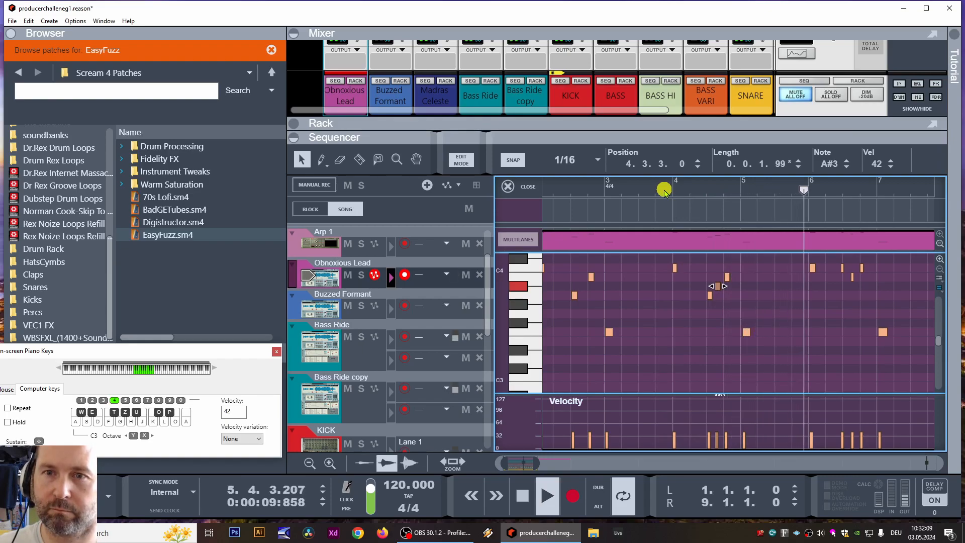
pyautogui.moveTo(505, 462); pyautogui.dragTo(496, 463)
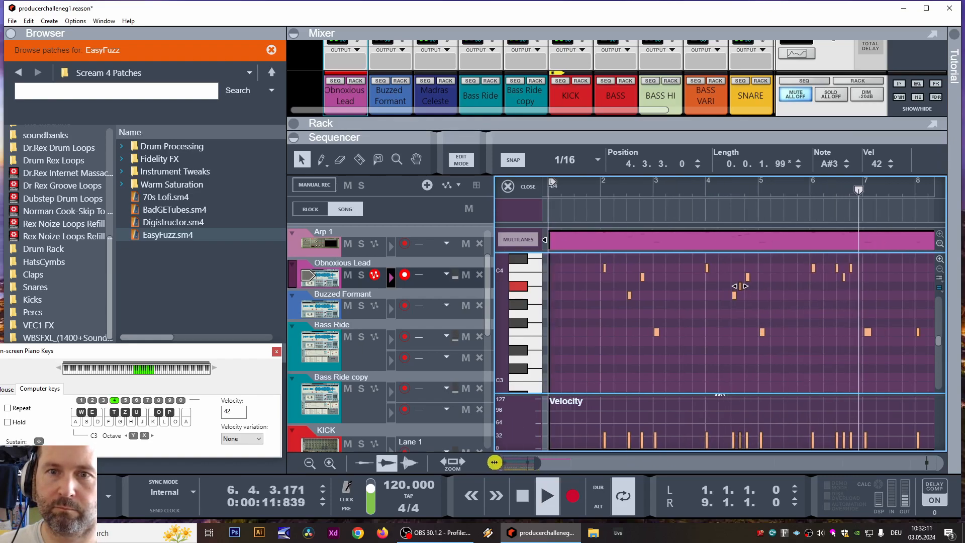
pyautogui.press('space')
# - Replace the notes from bar 6 to the start of bar 7 with a copy of the bar 2 phrase at 6.1.1.0 and play from bar 2
pyautogui.moveTo(802, 263); pyautogui.dragTo(886, 347)
pyautogui.press('Delete')
pyautogui.moveTo(589, 365); pyautogui.dragTo(589, 365)
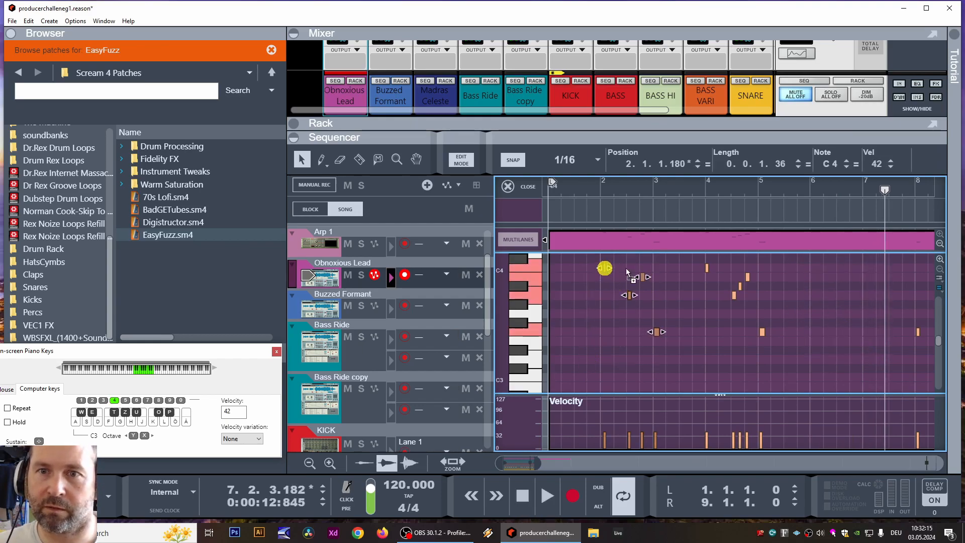
pyautogui.moveTo(611, 270); pyautogui.dragTo(823, 271)
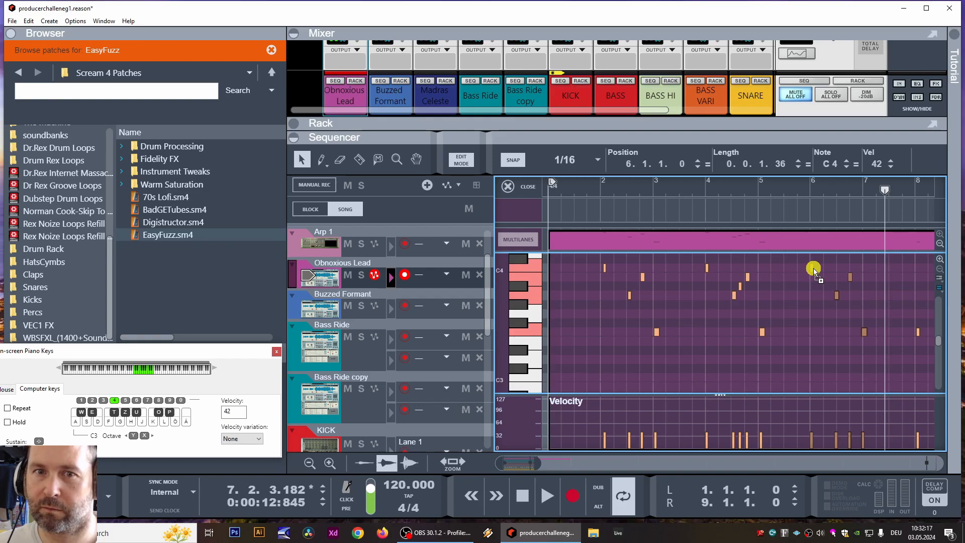
pyautogui.click(587, 183)
pyautogui.press('space')
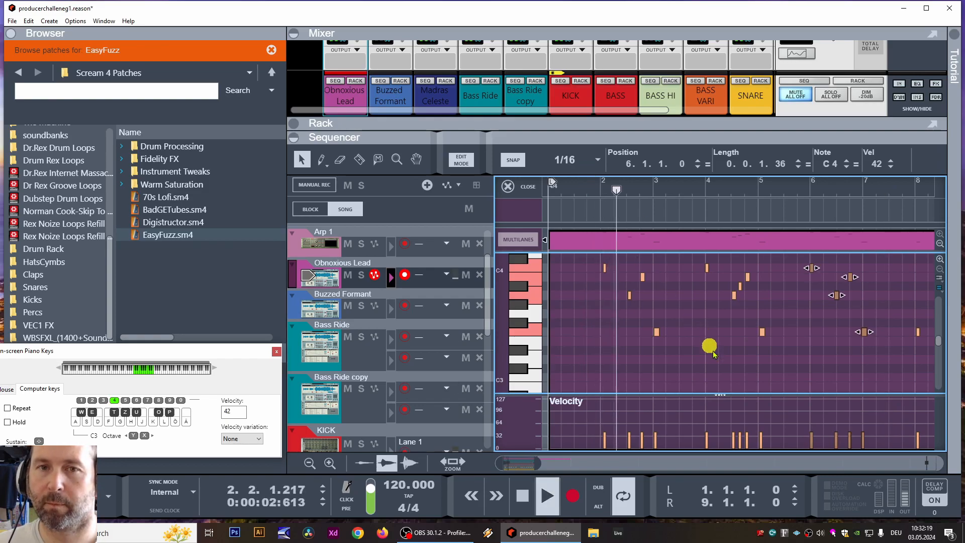
pyautogui.click(722, 365)
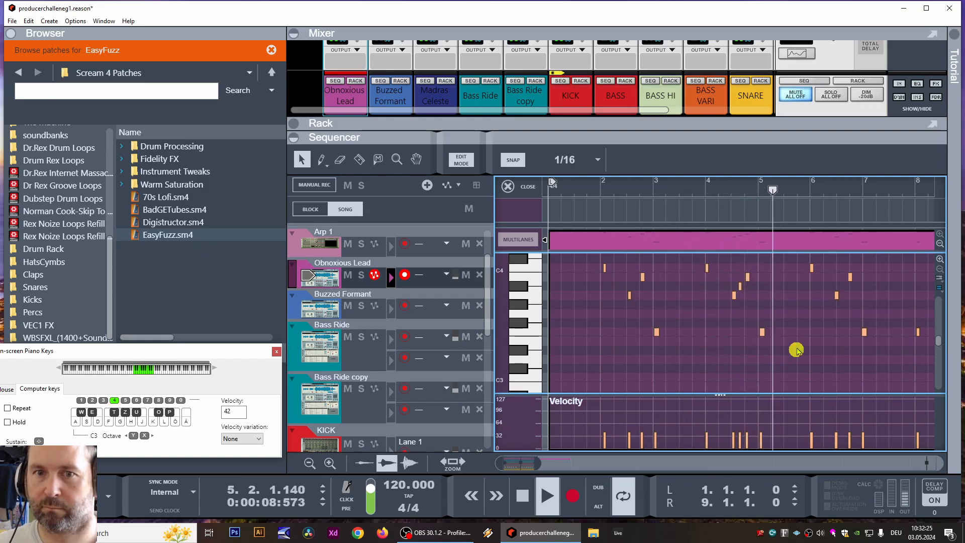
# - Delete the added A#3 note, the phrase at bar 6 and the rest of the bar 4 phrase
pyautogui.click(729, 289)
pyautogui.press('Delete')
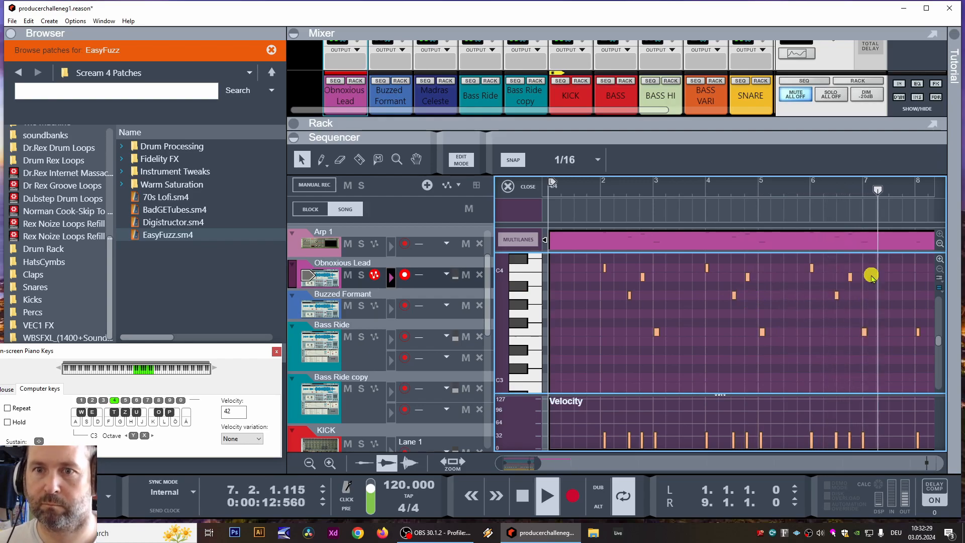
pyautogui.moveTo(813, 361); pyautogui.dragTo(807, 363)
pyautogui.press('Delete')
pyautogui.moveTo(775, 262); pyautogui.dragTo(684, 377)
pyautogui.press('Delete')
# - Set the snap value to Bar and copy the bar 2 phrase to 4.1.1.0 and 7.1.1.0
pyautogui.moveTo(603, 345); pyautogui.dragTo(603, 345)
pyautogui.click(565, 159)
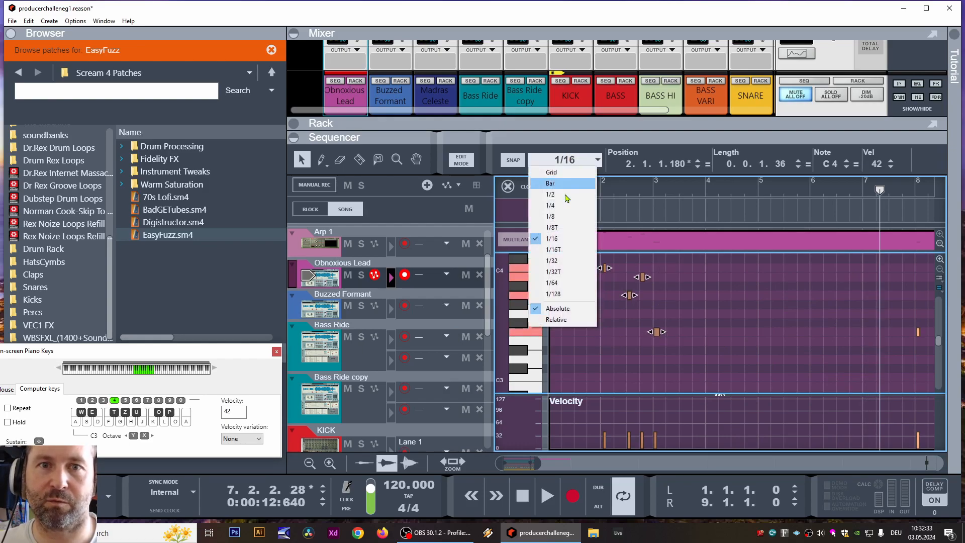
pyautogui.click(553, 185)
pyautogui.moveTo(604, 269); pyautogui.dragTo(863, 269)
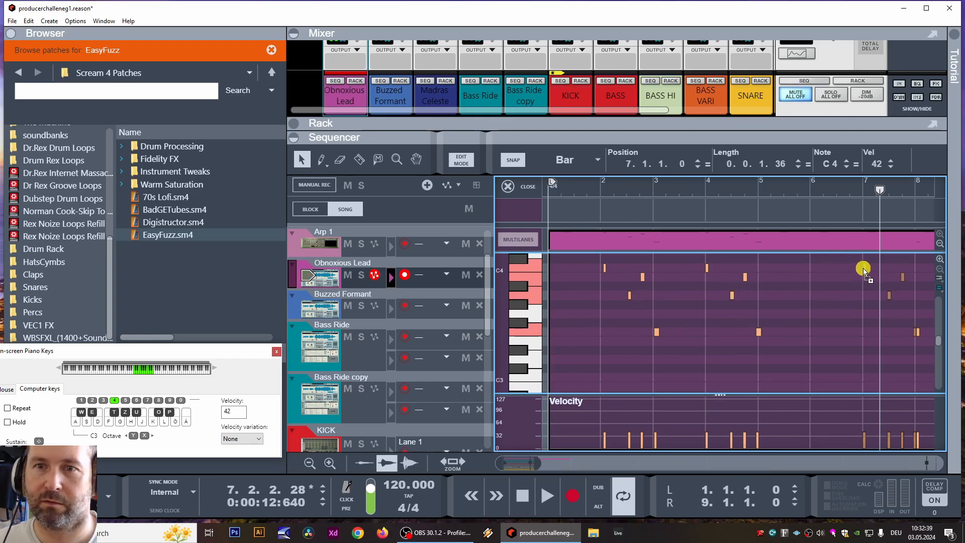
pyautogui.click(593, 190)
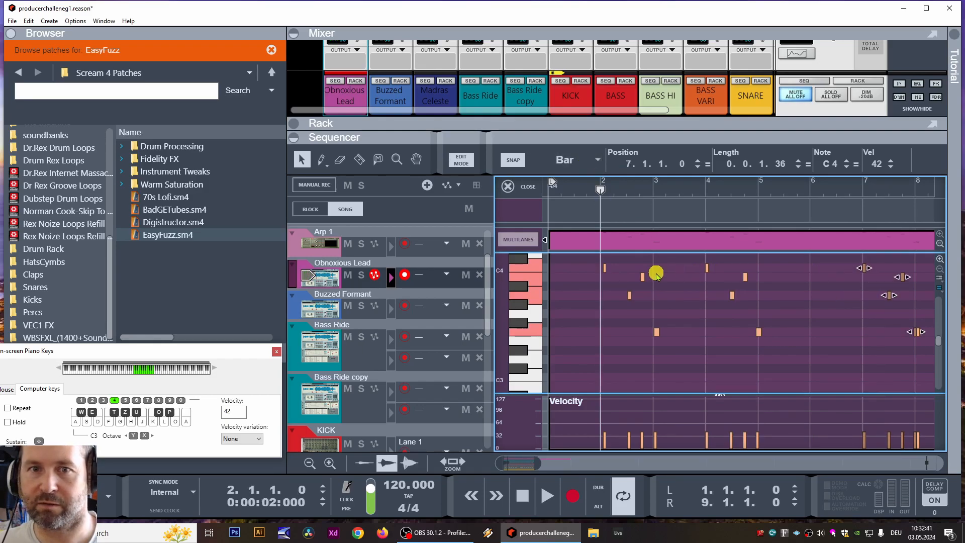
# - Compare the copied notes' positions with the bar 2 phrase and delete the duplicate F3 note beside the start of bar 8
pyautogui.click(606, 268)
pyautogui.click(708, 268)
pyautogui.click(643, 277)
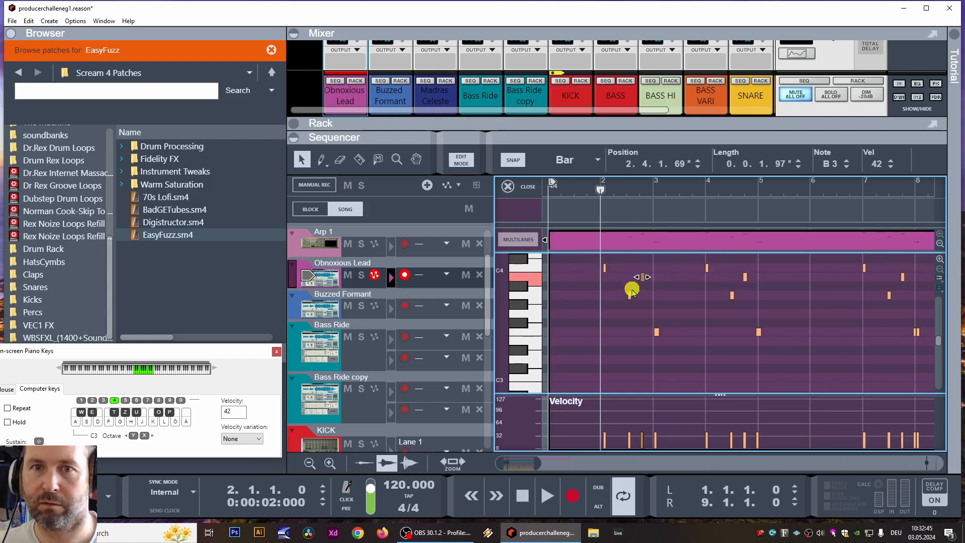
pyautogui.click(745, 277)
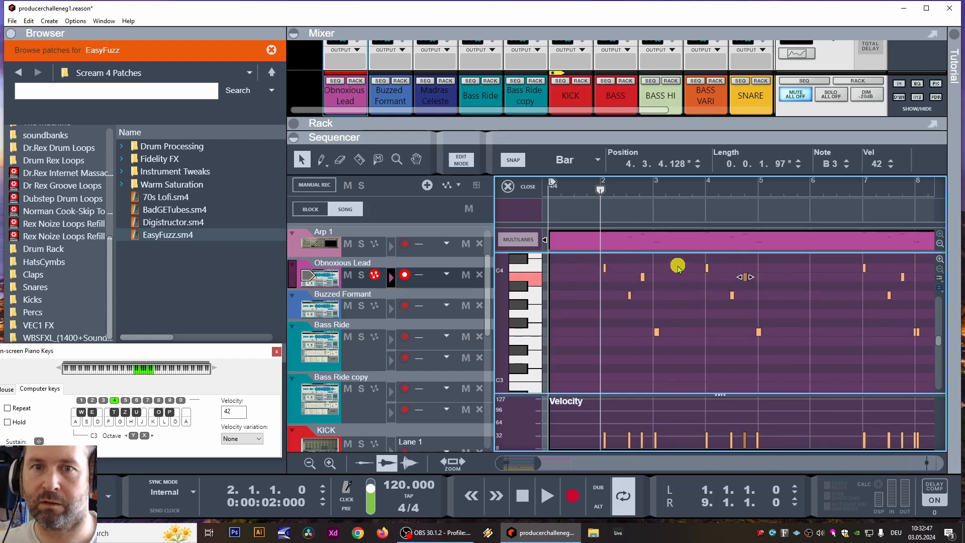
pyautogui.click(605, 268)
pyautogui.moveTo(690, 259); pyautogui.dragTo(927, 354)
pyautogui.click(838, 322)
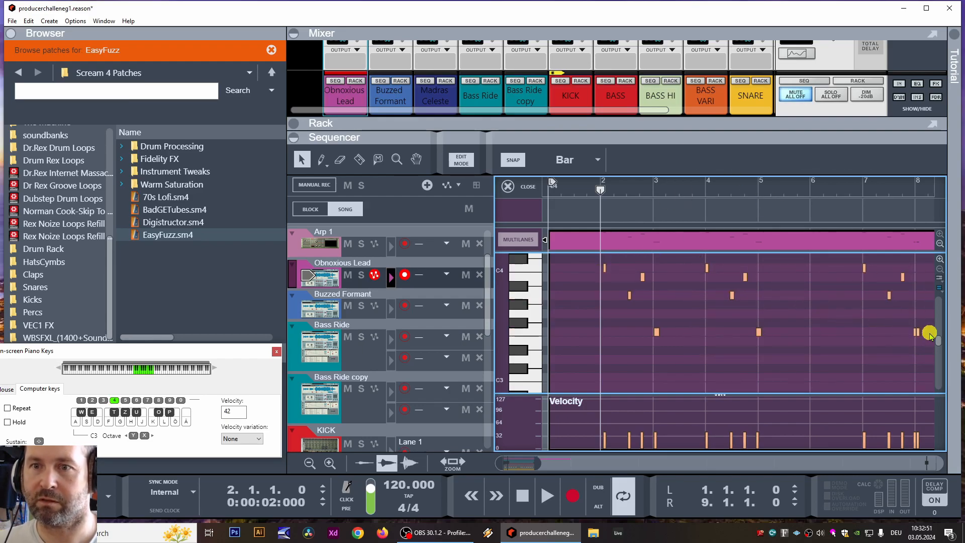
pyautogui.click(915, 333)
pyautogui.click(920, 350)
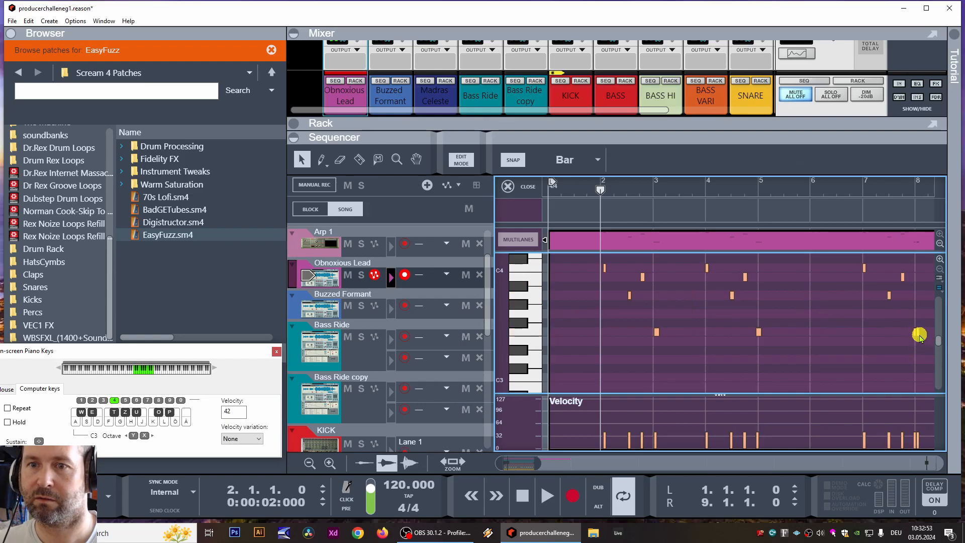
# - Shift the copied phrases at bars 4 and 7 together so the first note starts at 4.1.1.180, and play from bar 2
pyautogui.moveTo(692, 254); pyautogui.dragTo(934, 360)
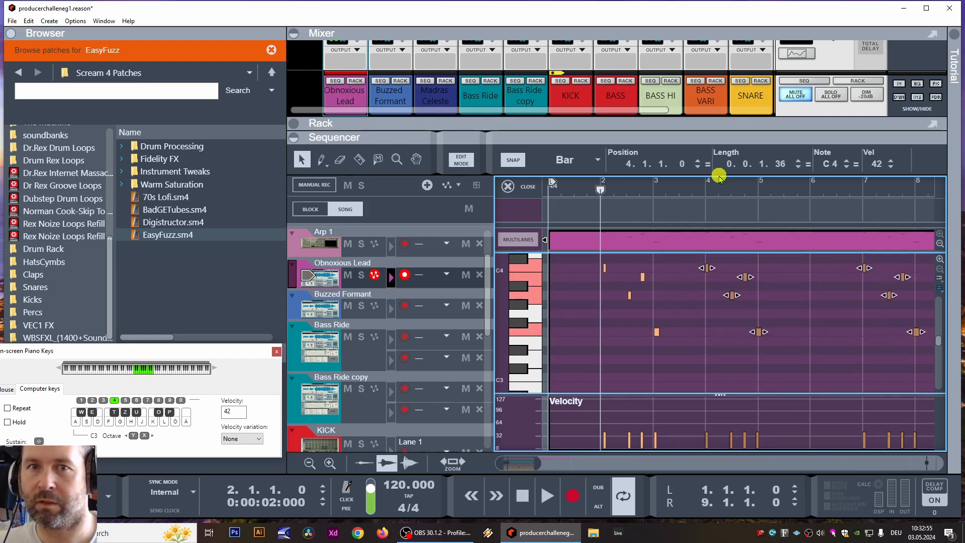
pyautogui.doubleClick(681, 165)
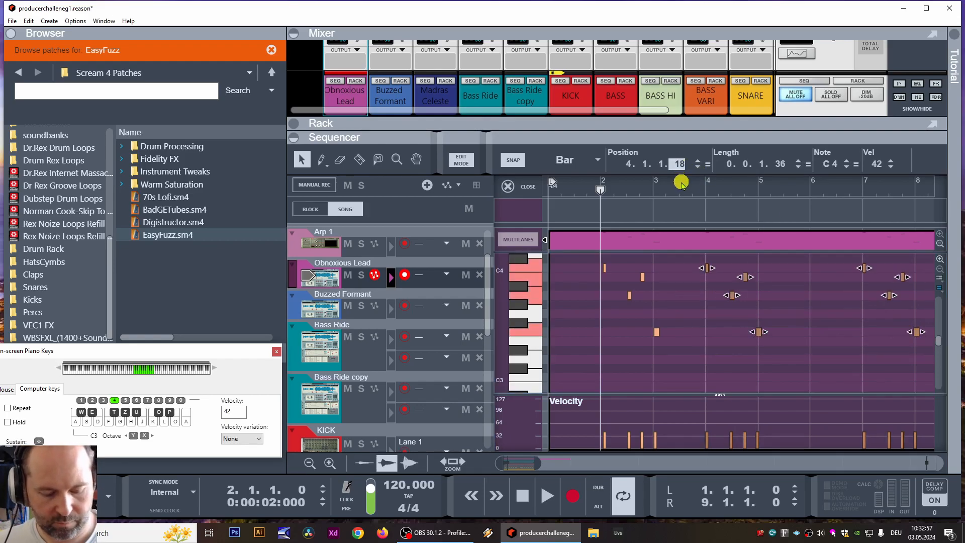
pyautogui.press('Return')
pyautogui.press('space')
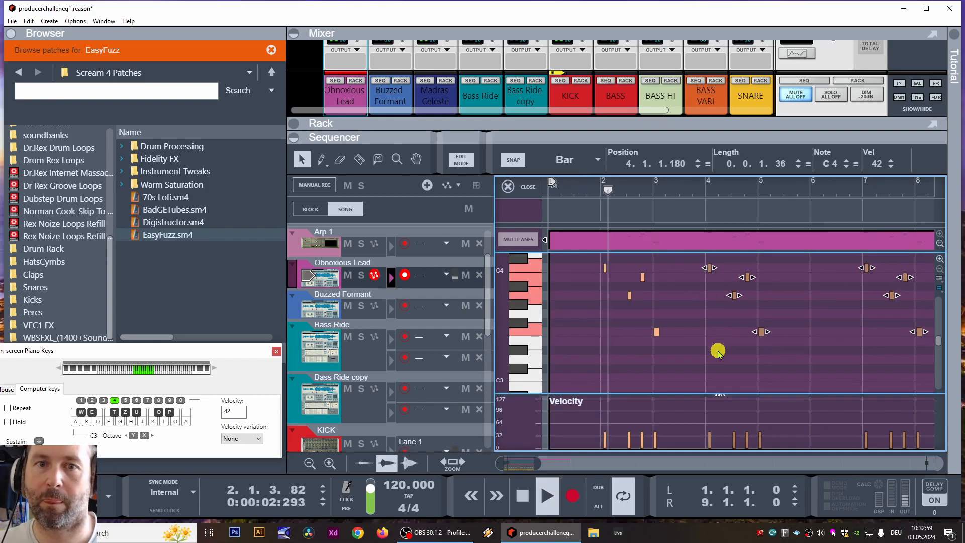
pyautogui.click(741, 380)
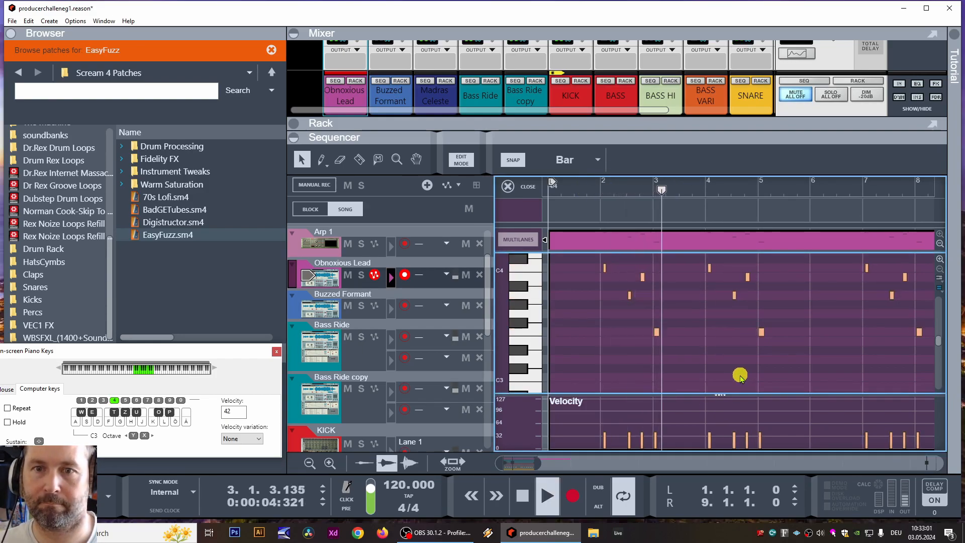
# - Stop playback and move the bar 7 phrase so that it starts at 6.1.1.0
pyautogui.moveTo(537, 463); pyautogui.dragTo(554, 468)
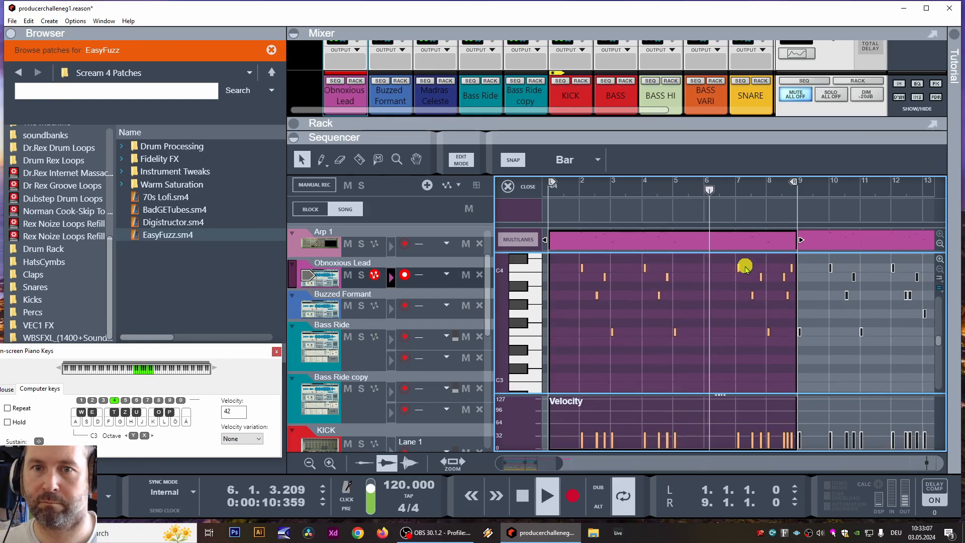
pyautogui.moveTo(733, 263); pyautogui.dragTo(768, 335)
pyautogui.press('space')
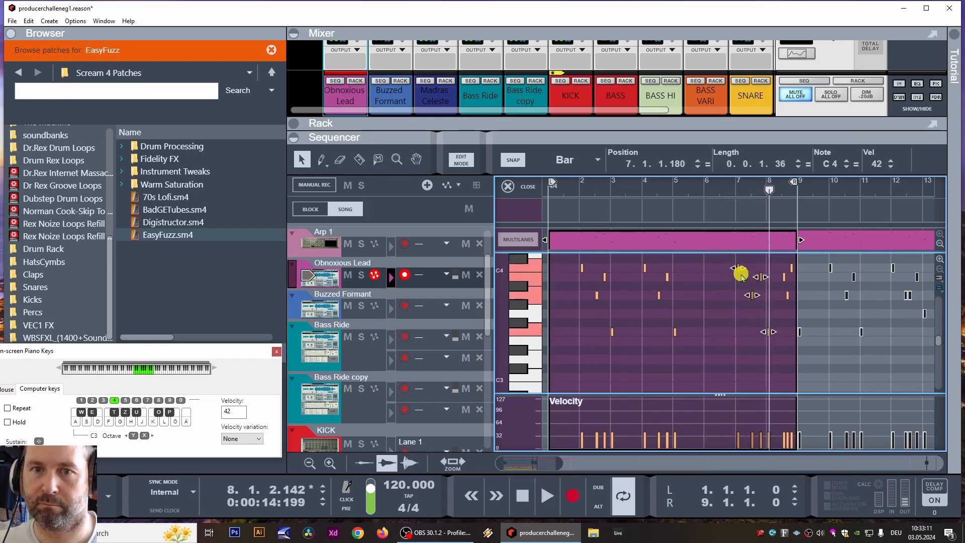
pyautogui.moveTo(739, 271); pyautogui.dragTo(713, 270)
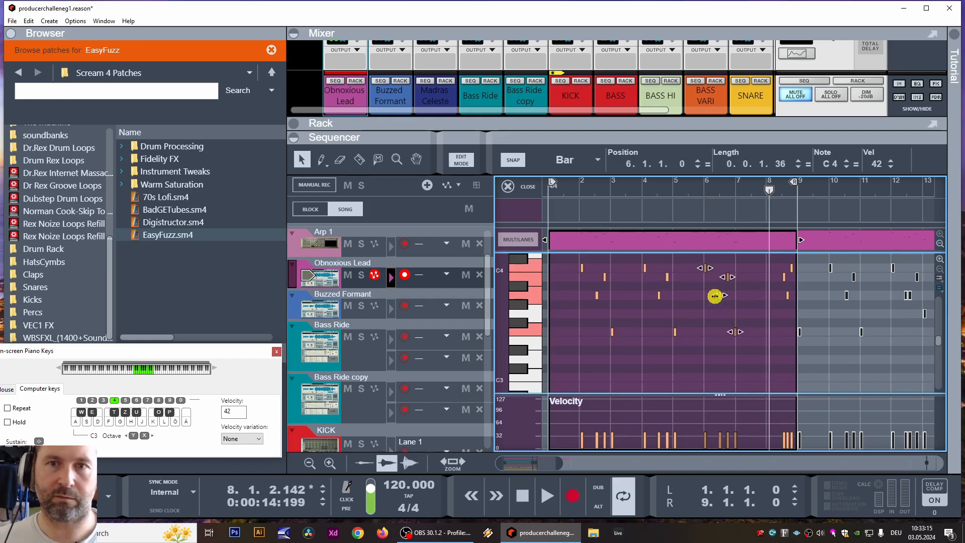
# - Delete the phrase at bar 6 and the remaining notes in bar 8, and leave note editing
pyautogui.click(750, 276)
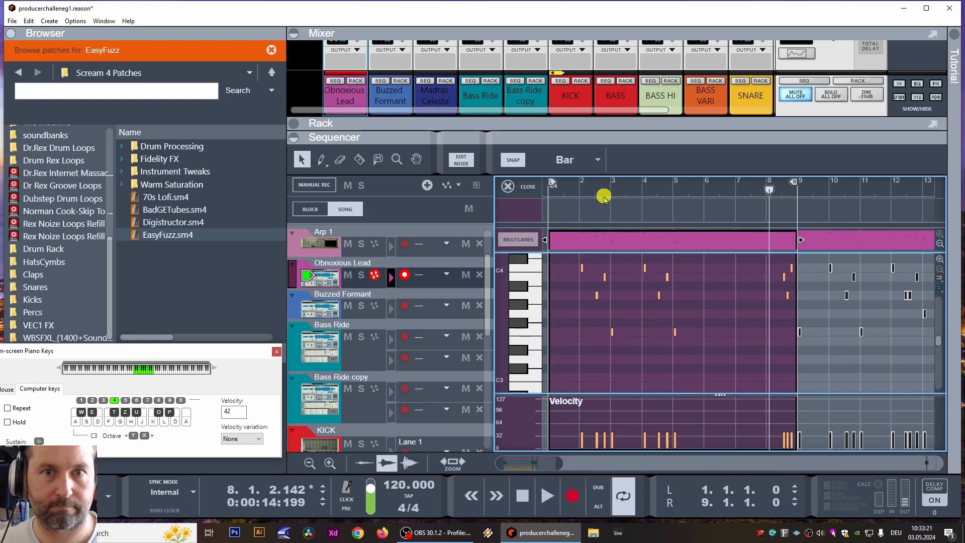
pyautogui.moveTo(604, 197); pyautogui.dragTo(489, 186)
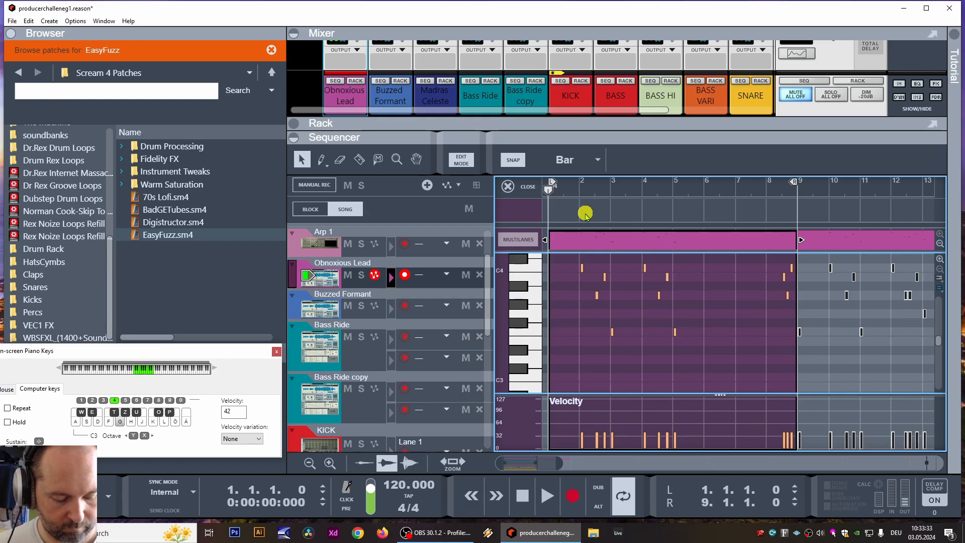
pyautogui.click(594, 193)
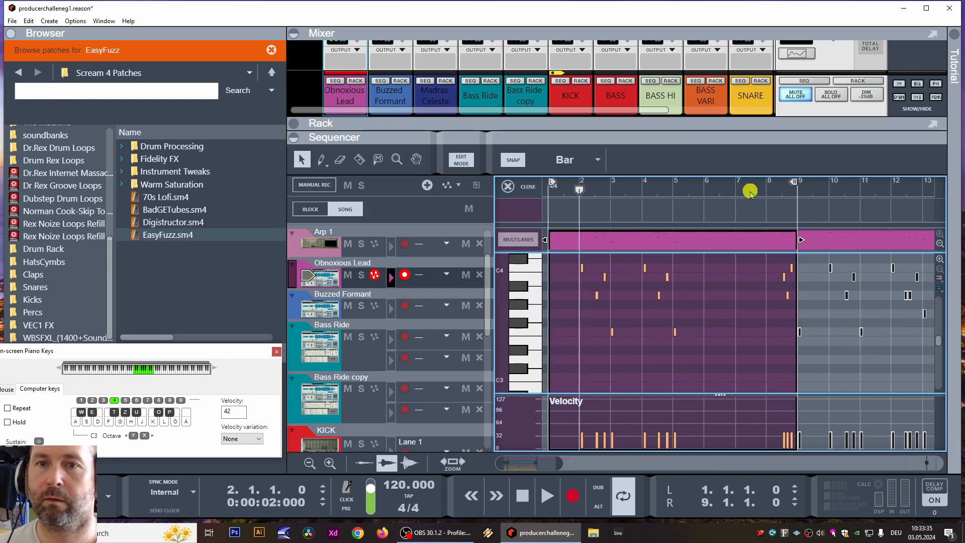
pyautogui.moveTo(795, 283); pyautogui.dragTo(806, 300)
pyautogui.press('Delete')
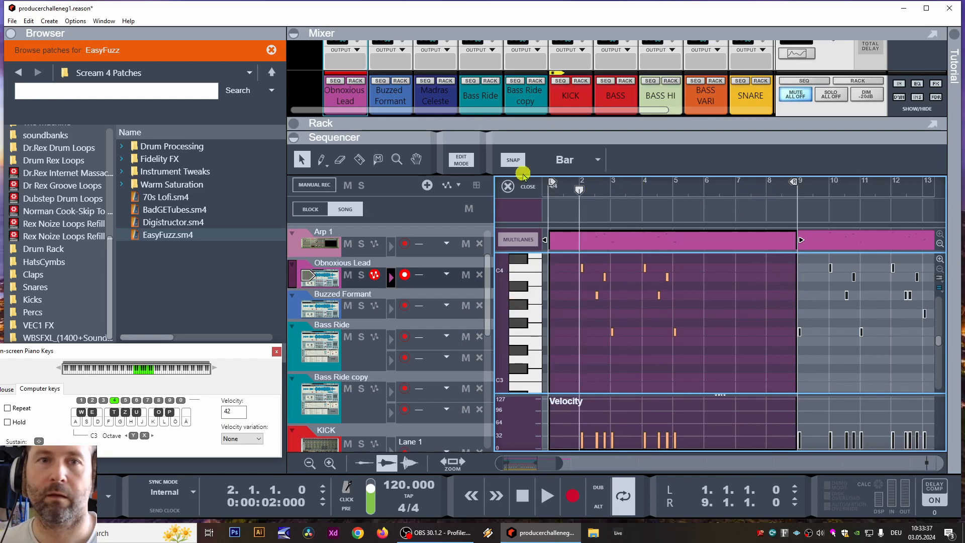
pyautogui.click(459, 157)
pyautogui.click(825, 297)
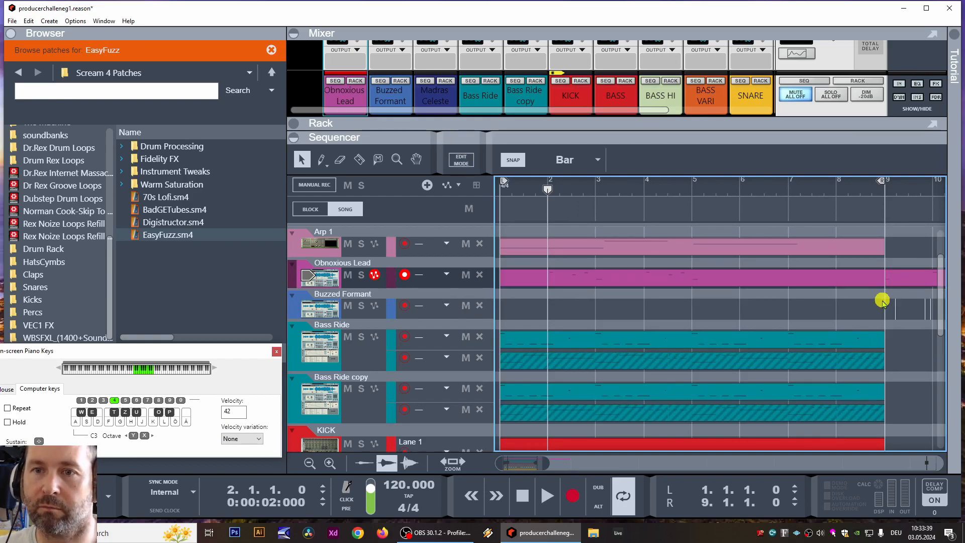
# - Trim the first Obnoxious Lead clip to five bars, and shorten the clip at bar 9 to one bar, placed at bar 6
pyautogui.moveTo(544, 463); pyautogui.dragTo(579, 464)
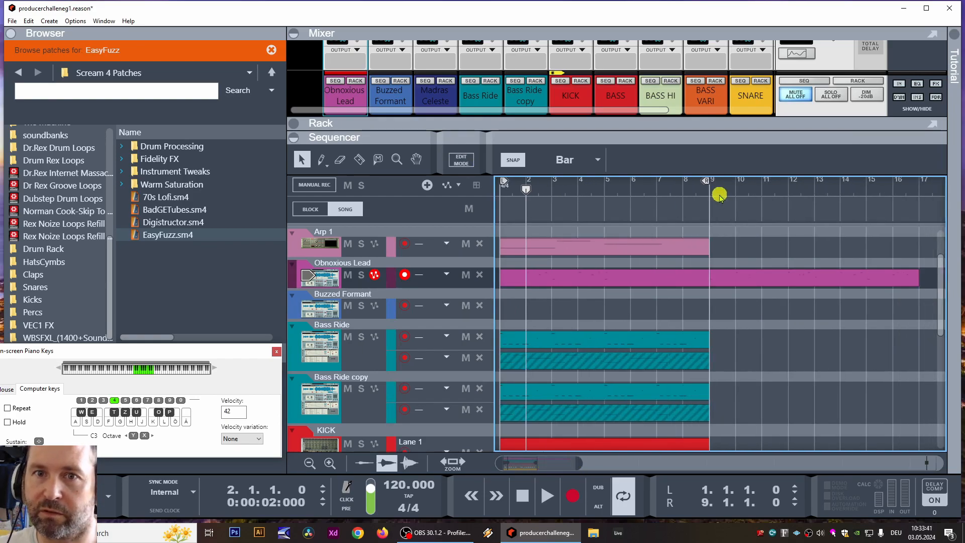
pyautogui.press('space')
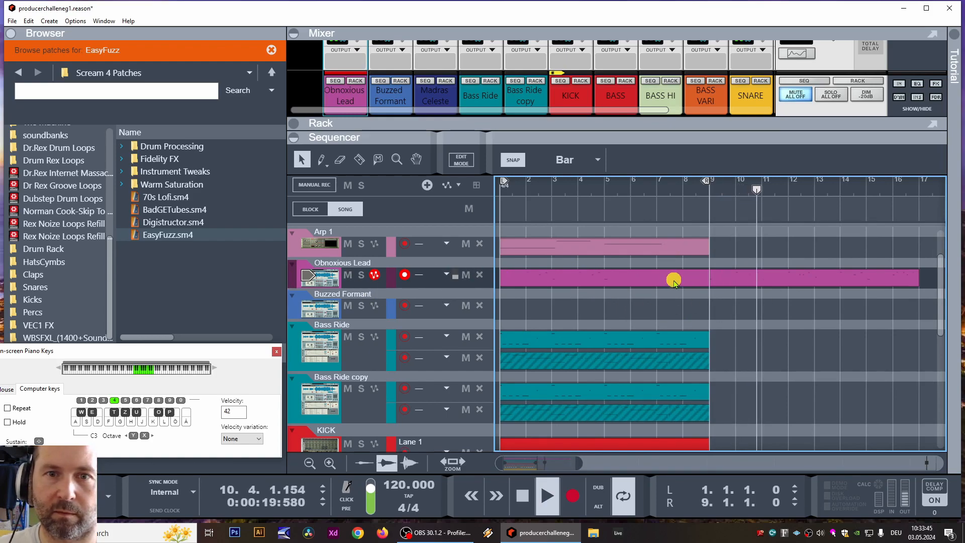
pyautogui.click(709, 282)
pyautogui.moveTo(709, 281); pyautogui.dragTo(619, 307)
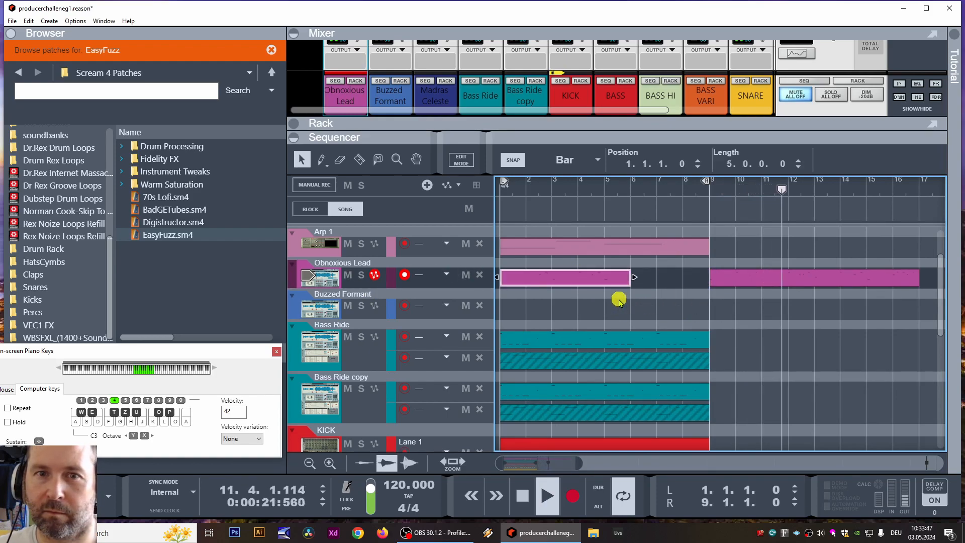
pyautogui.click(729, 281)
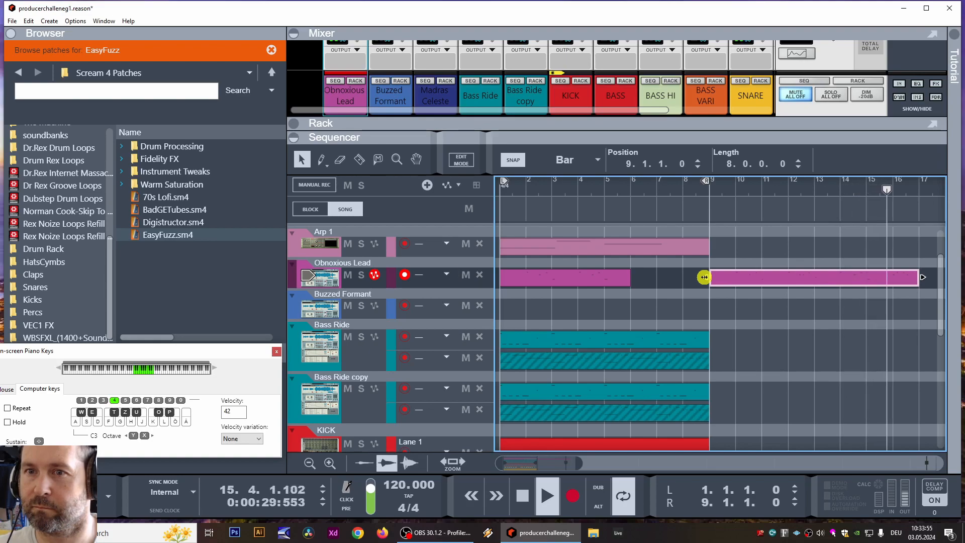
pyautogui.moveTo(704, 277); pyautogui.dragTo(905, 284)
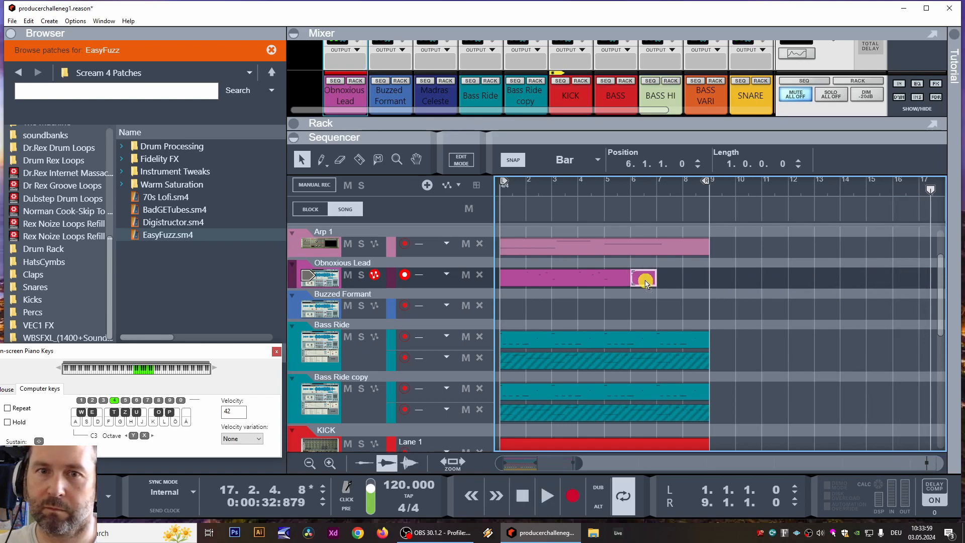
# - Play from the start, copy the one-bar Obnoxious Lead clip to bar 8, save the song, and return the playhead to bar 6
pyautogui.moveTo(584, 190); pyautogui.dragTo(502, 192)
pyautogui.press('space')
pyautogui.click(745, 312)
pyautogui.moveTo(642, 280); pyautogui.dragTo(695, 283)
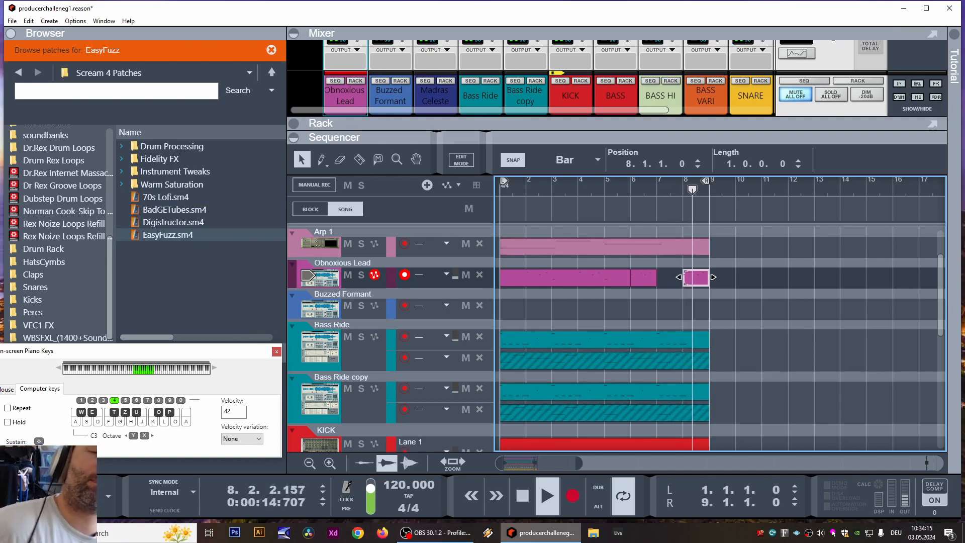
pyautogui.click(786, 279)
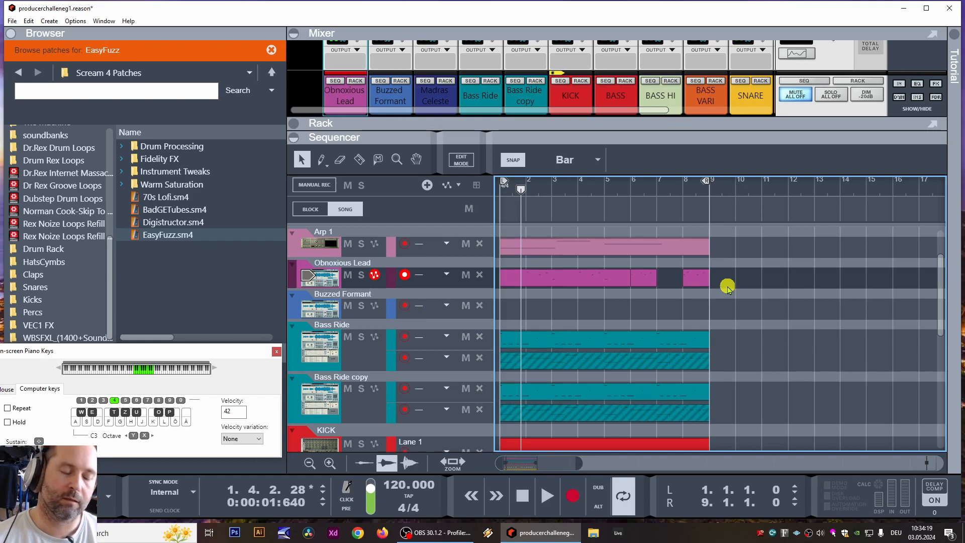
pyautogui.click(640, 188)
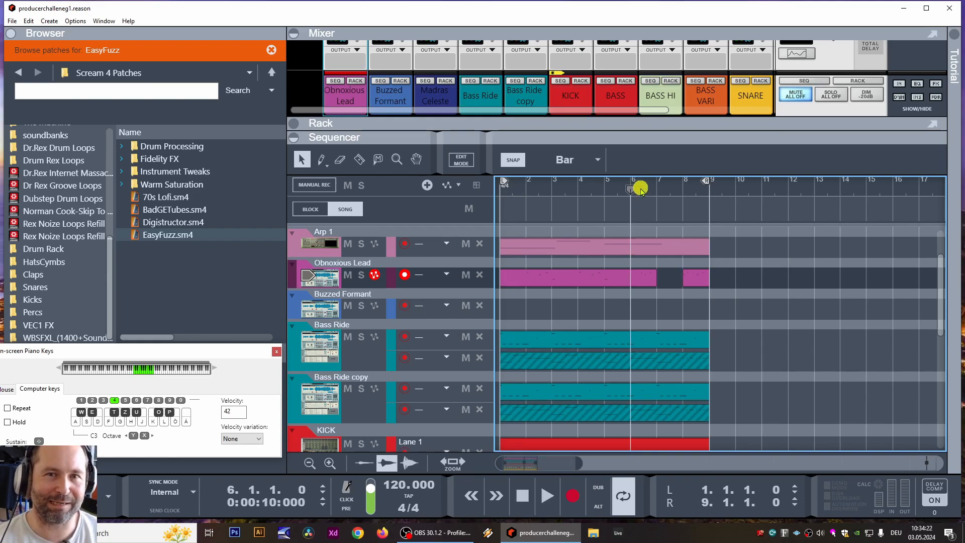
# - Show the Obnoxious Lead Grain device in the rack and add a Bassline Generator player to it
pyautogui.click(300, 274)
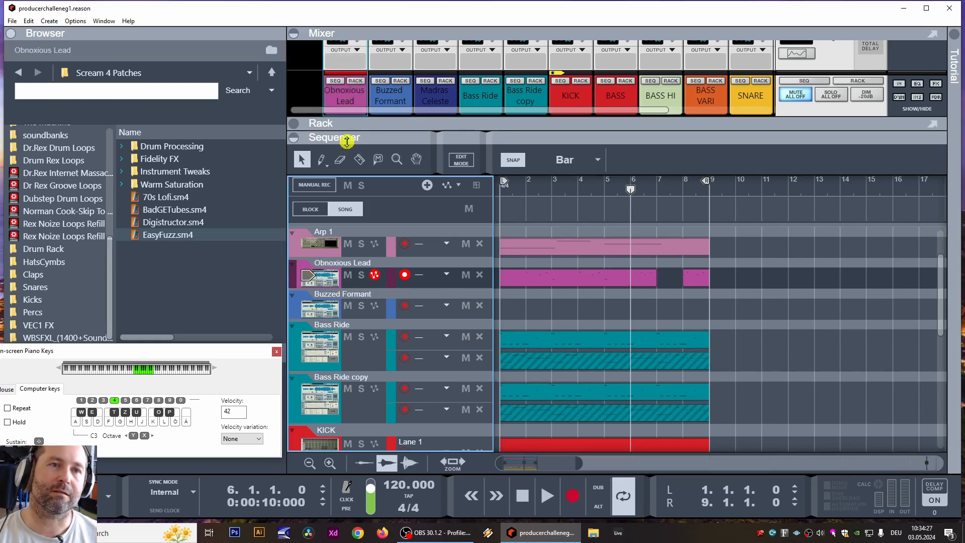
pyautogui.moveTo(345, 139); pyautogui.dragTo(337, 228)
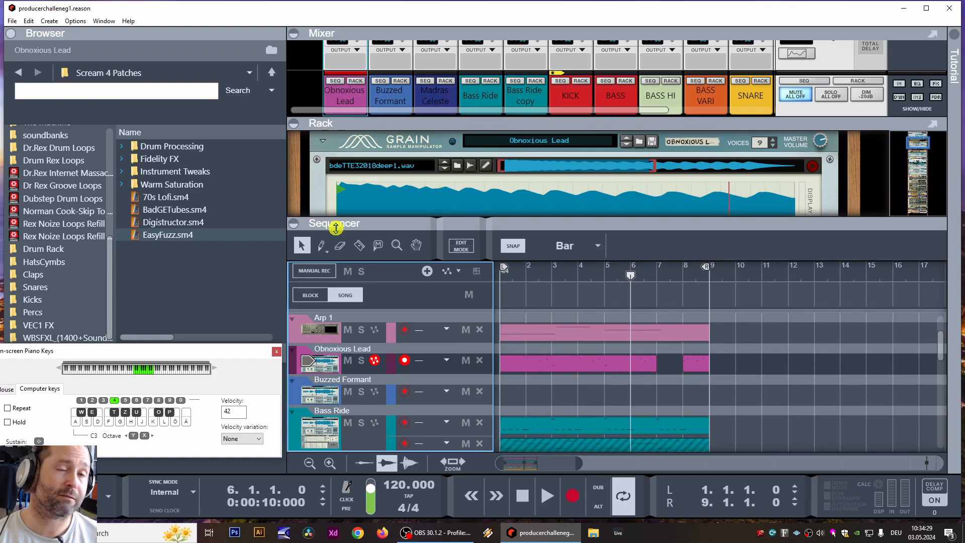
pyautogui.rightClick(316, 187)
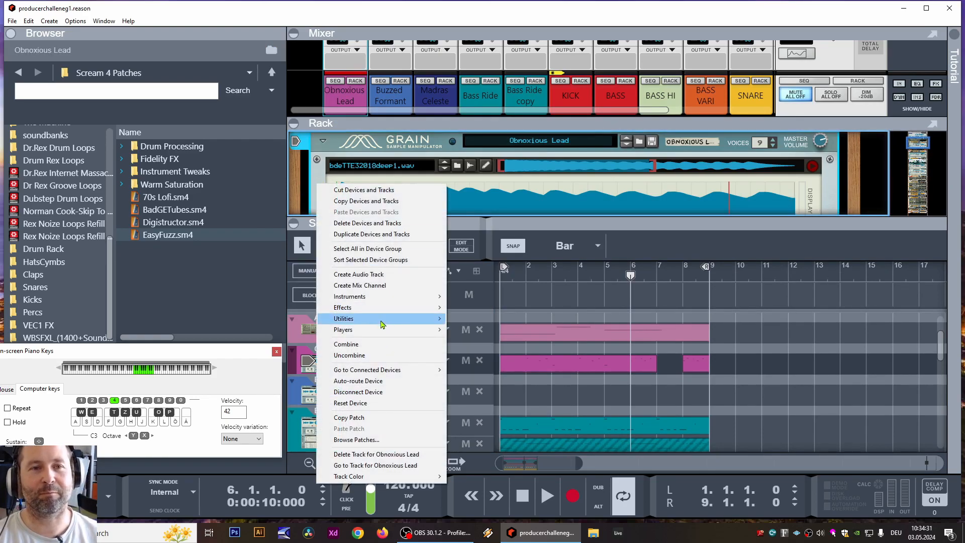
pyautogui.moveTo(411, 330)
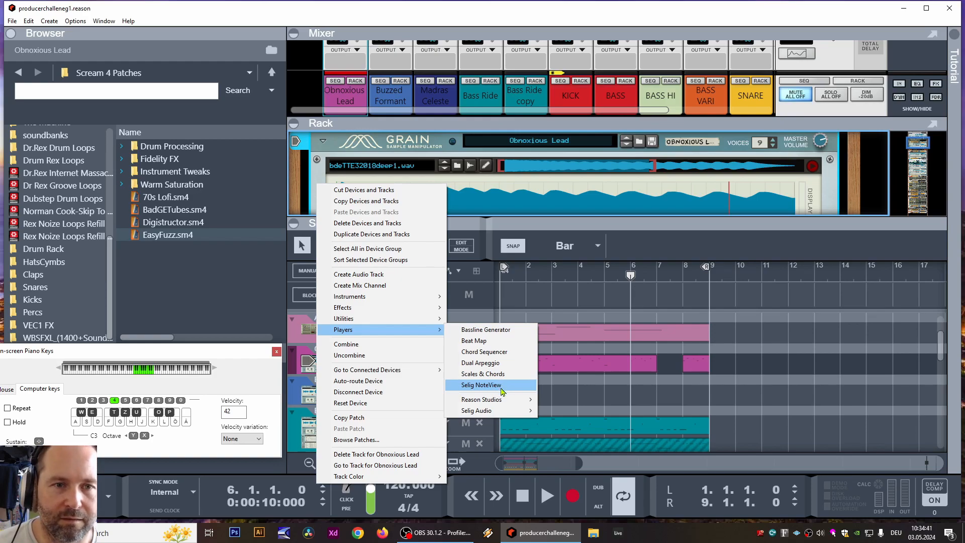
pyautogui.click(694, 326)
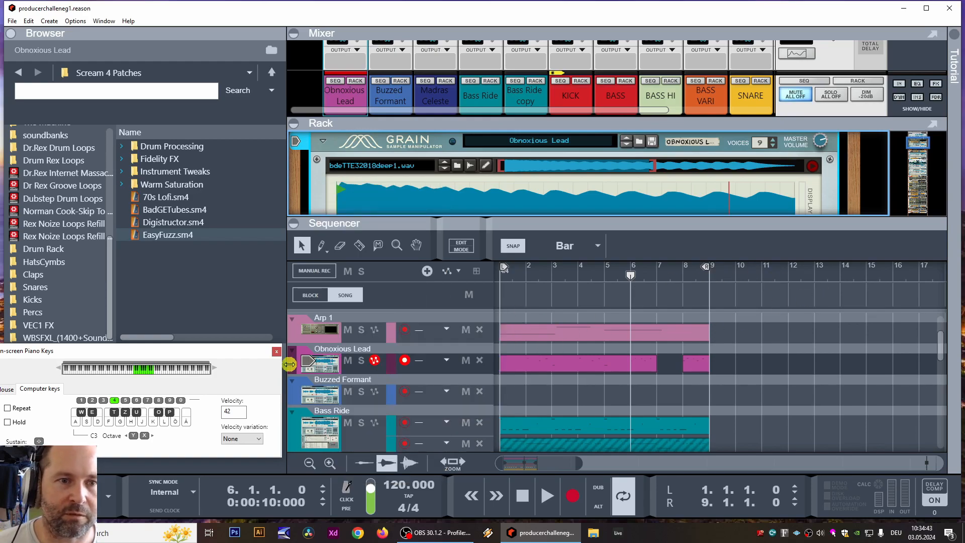
pyautogui.rightClick(309, 365)
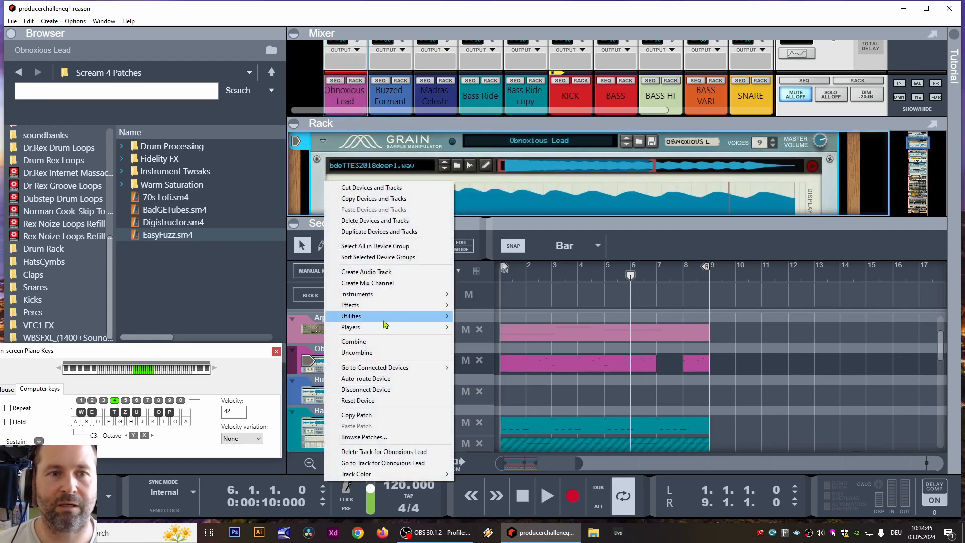
pyautogui.moveTo(370, 318)
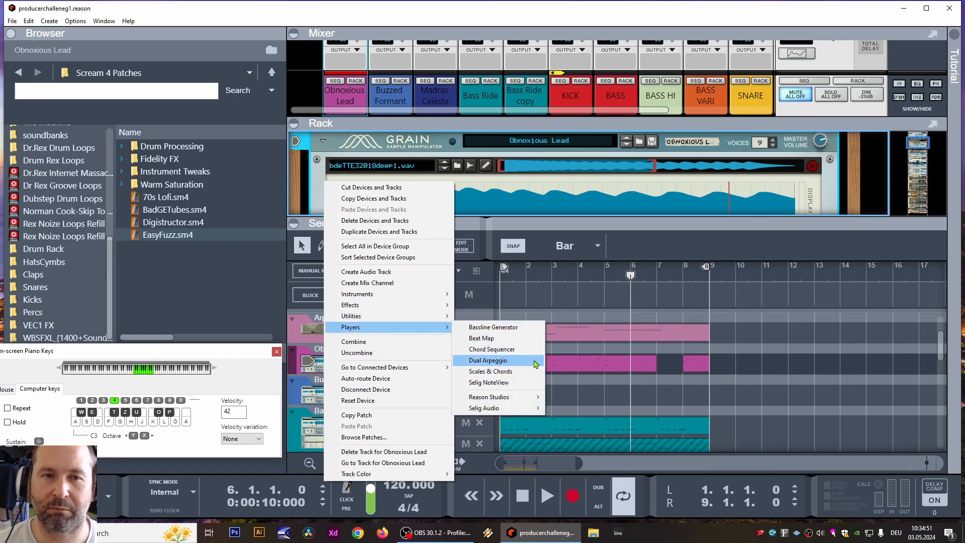
pyautogui.click(533, 327)
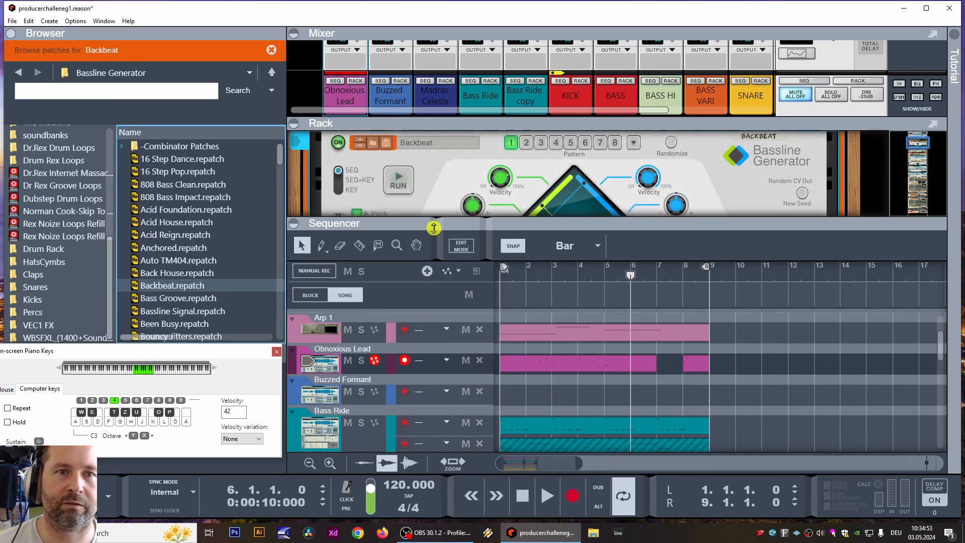
# - Load the Disco Bounce patch into the Bassline Generator and set its root note to F2
pyautogui.click(435, 142)
pyautogui.click(478, 362)
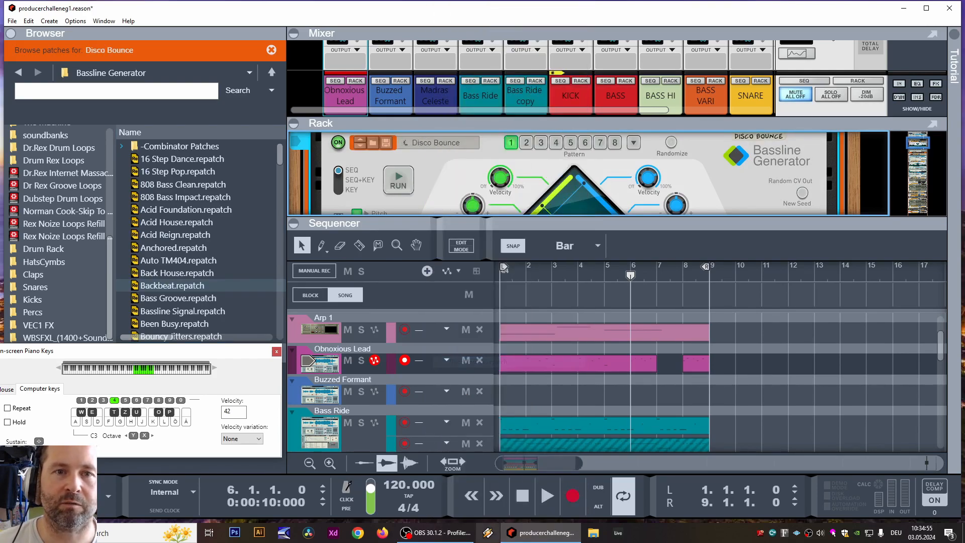
pyautogui.moveTo(391, 226); pyautogui.dragTo(372, 309)
pyautogui.click(352, 254)
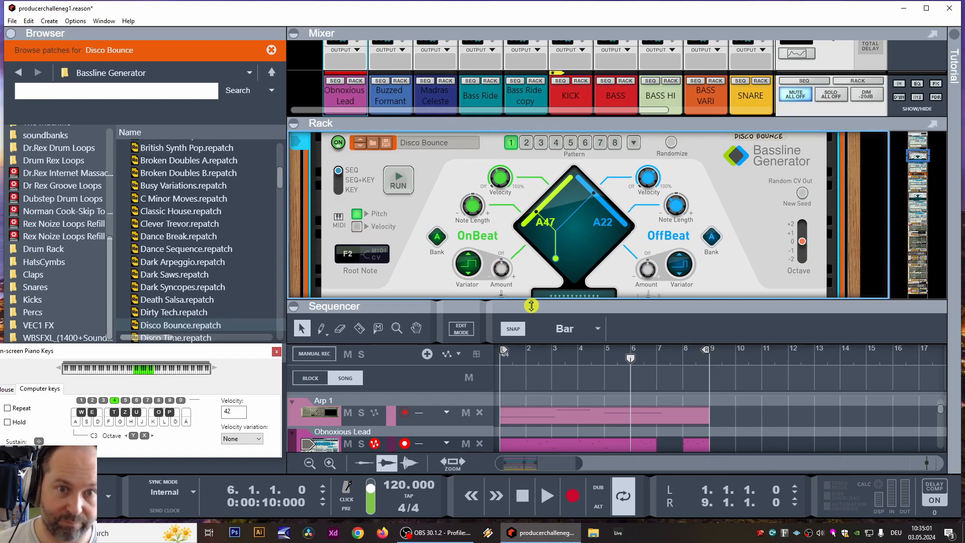
# - Mute all three Obnoxious Lead clips in the sequencer
pyautogui.moveTo(532, 305); pyautogui.dragTo(527, 274)
pyautogui.moveTo(742, 346); pyautogui.dragTo(540, 344)
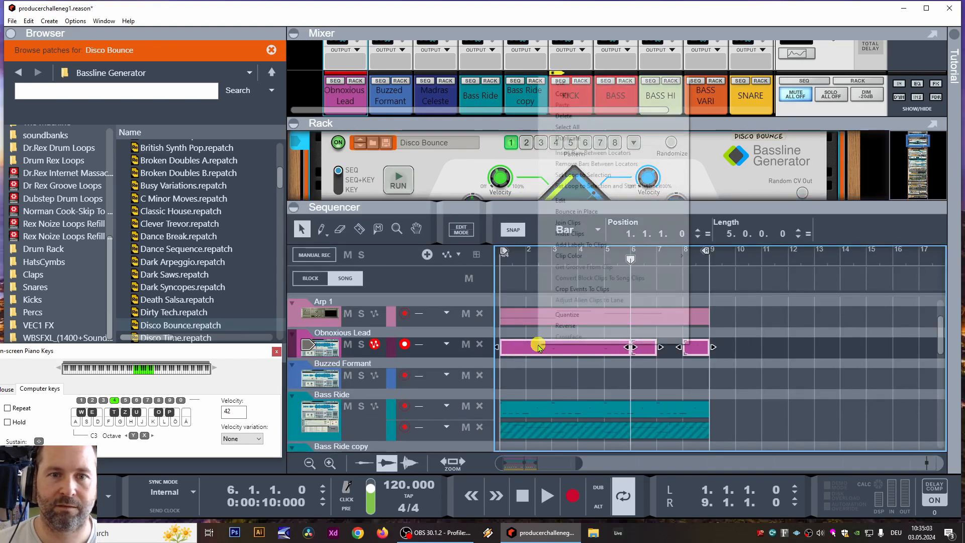
pyautogui.rightClick(539, 346)
pyautogui.click(603, 234)
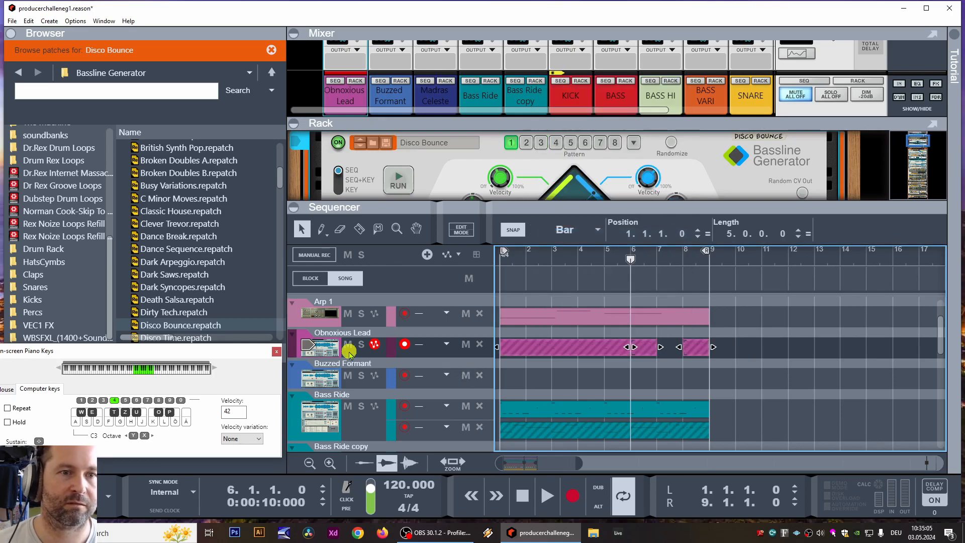
# - Play the loop with the Bassline Generator running and switch its patch to Dark Syncopes
pyautogui.click(295, 345)
pyautogui.moveTo(441, 206); pyautogui.dragTo(453, 285)
pyautogui.click(547, 495)
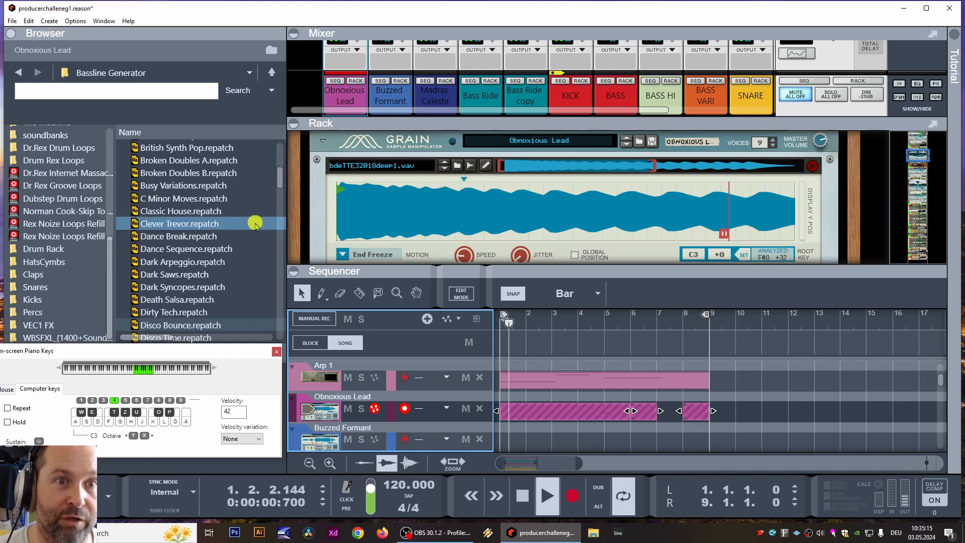
pyautogui.scroll(5, 417, 203)
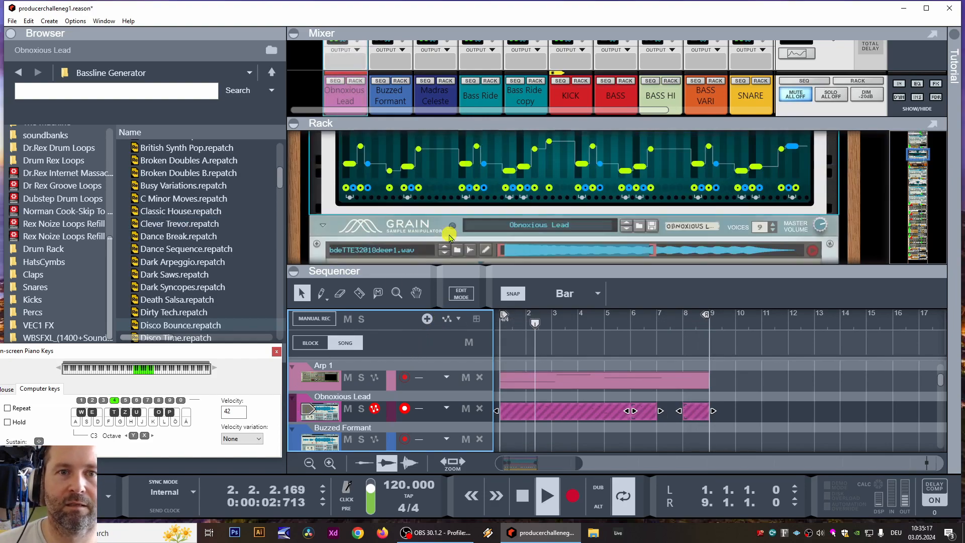
pyautogui.scroll(2, 418, 204)
pyautogui.click(417, 190)
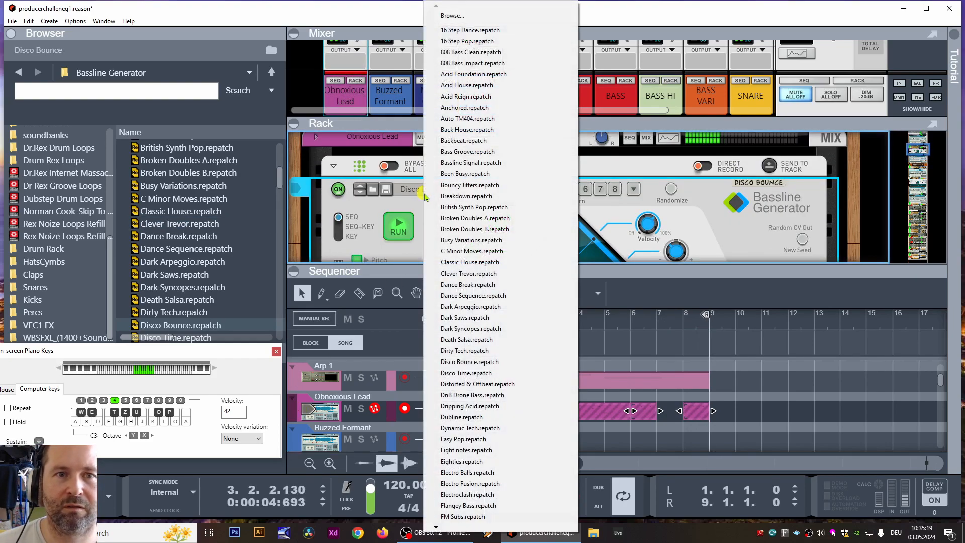
pyautogui.click(514, 333)
# - Set the Bassline Generator's octave to +1, listen to the loop, and stop playback
pyautogui.scroll(-1, 382, 211)
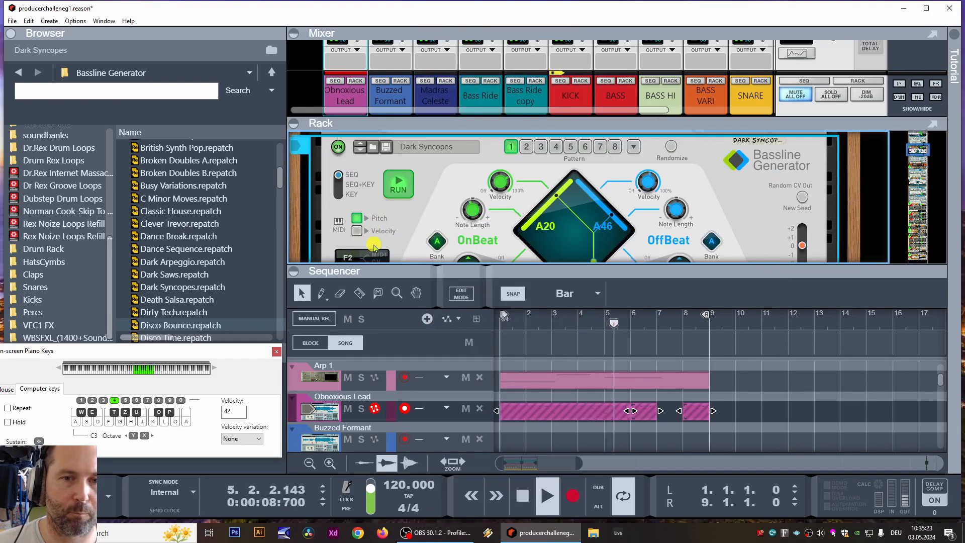
pyautogui.scroll(-1, 805, 233)
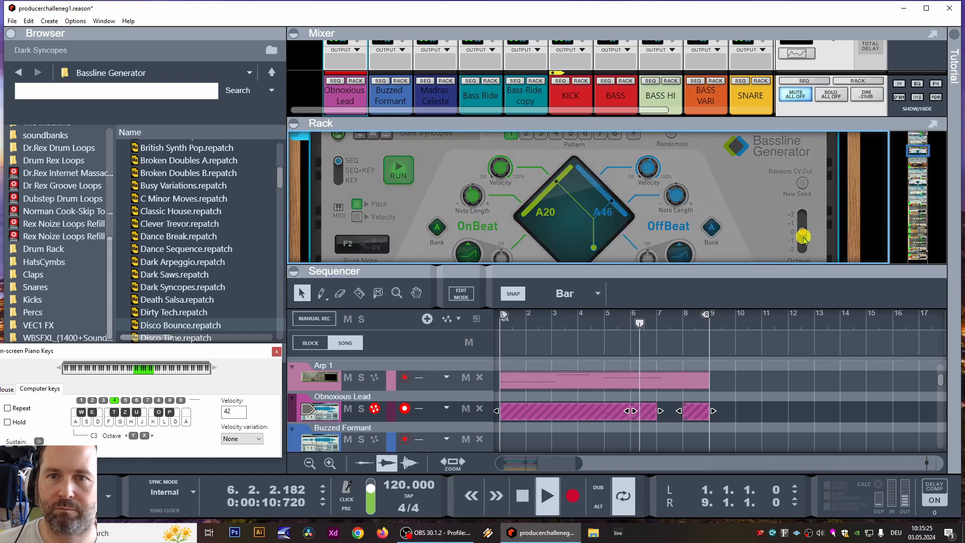
pyautogui.click(803, 226)
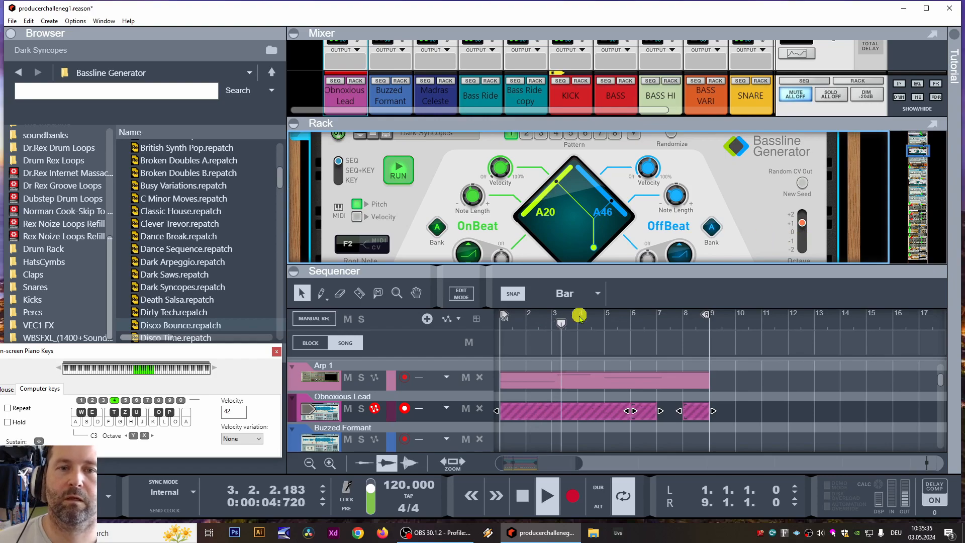
pyautogui.press('space')
# - Send the generated bassline to the Obnoxious Lead track as notes and bypass all its players
pyautogui.rightClick(716, 210)
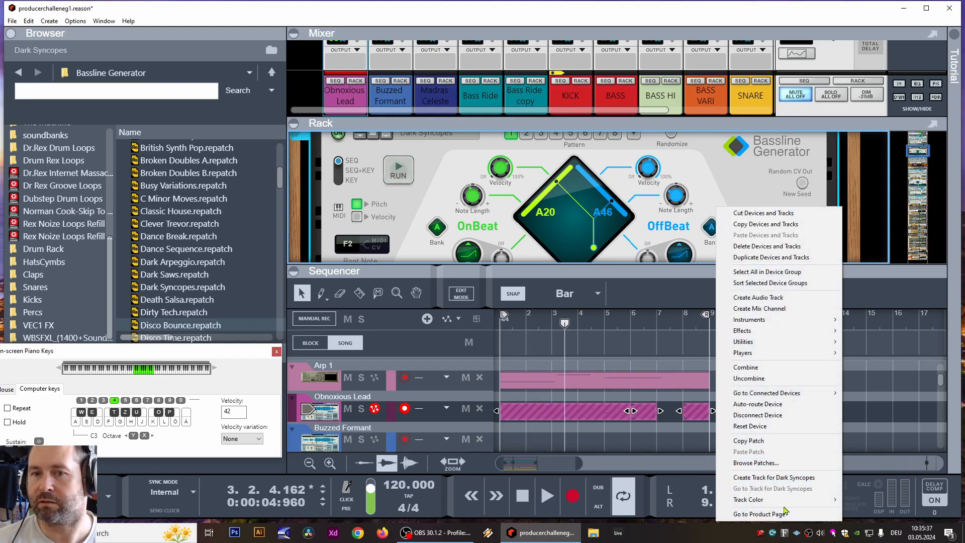
pyautogui.click(768, 200)
pyautogui.scroll(3, 768, 200)
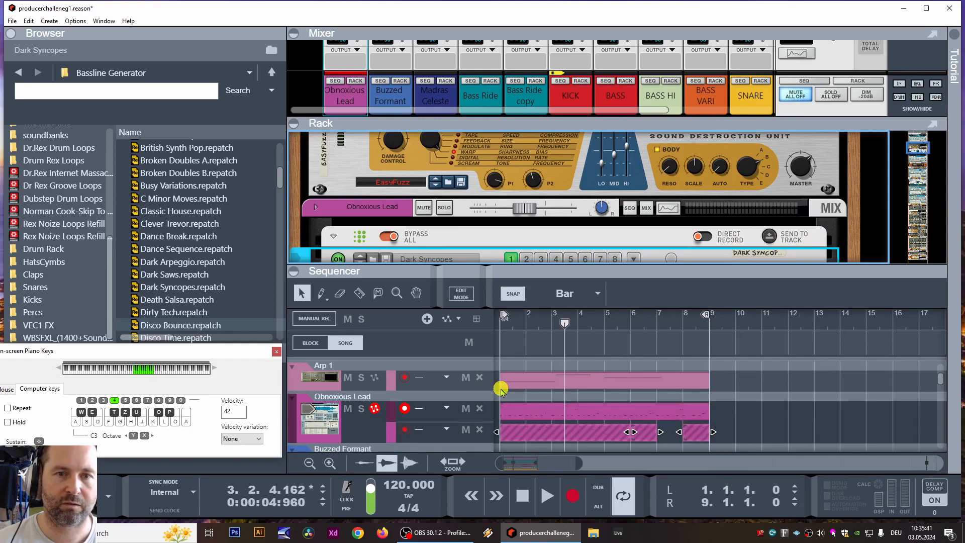
# - Delete the muted one-bar clips at bars 6 and 8, and unmute the five-bar Obnoxious Lead clip
pyautogui.click(726, 431)
pyautogui.click(648, 441)
pyautogui.rightClick(573, 431)
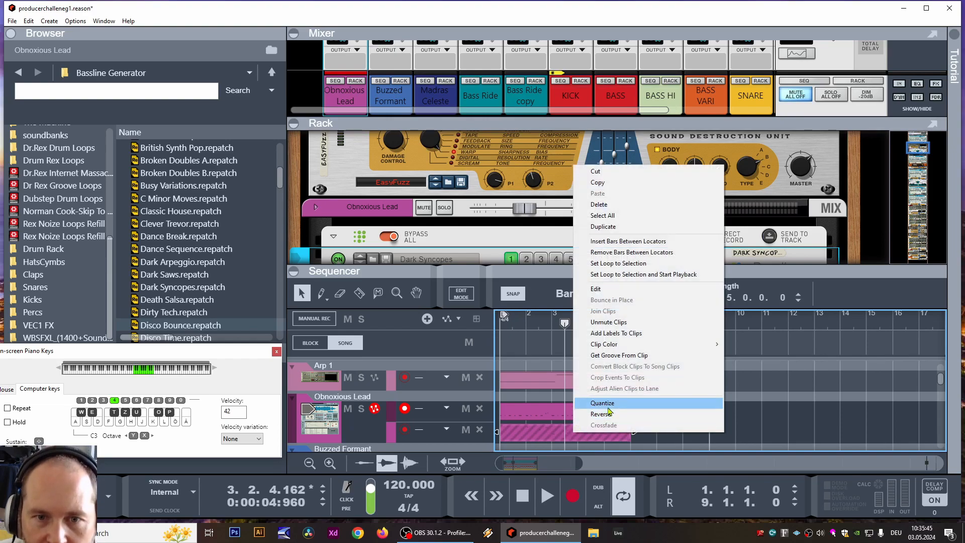
pyautogui.click(624, 325)
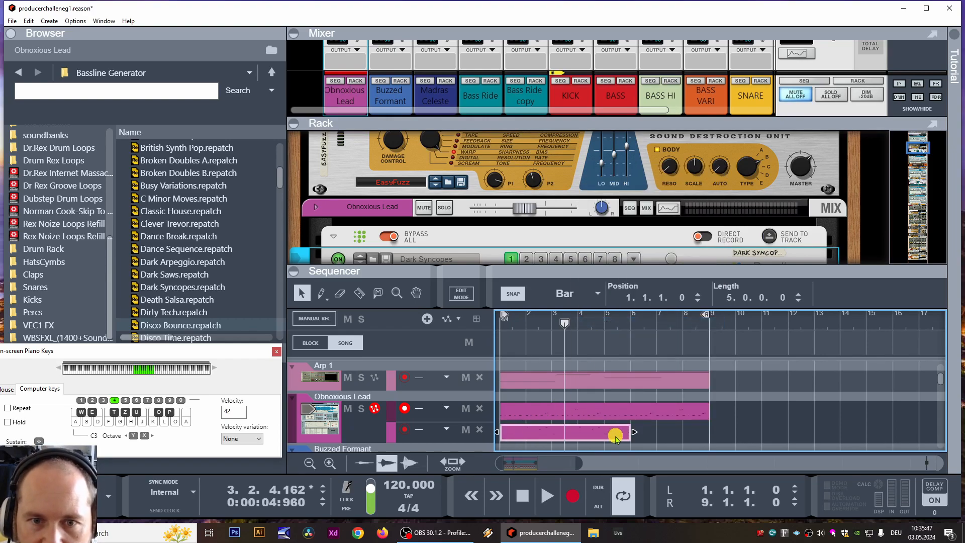
# - Shorten the five-bar clip to three bars, move the generated clip to bar 4, and play from the start
pyautogui.moveTo(636, 432); pyautogui.dragTo(565, 443)
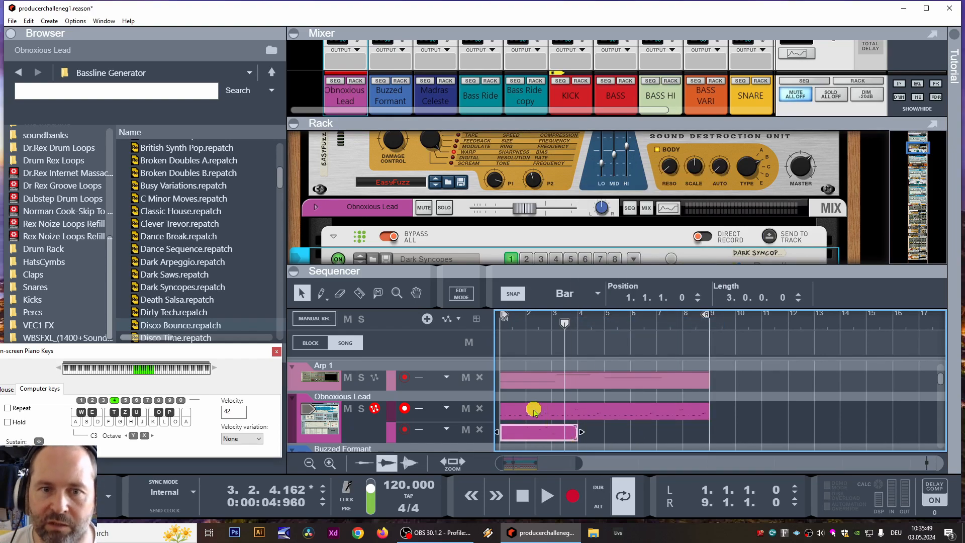
pyautogui.moveTo(534, 411); pyautogui.dragTo(609, 411)
pyautogui.moveTo(561, 323); pyautogui.dragTo(481, 336)
pyautogui.press('space')
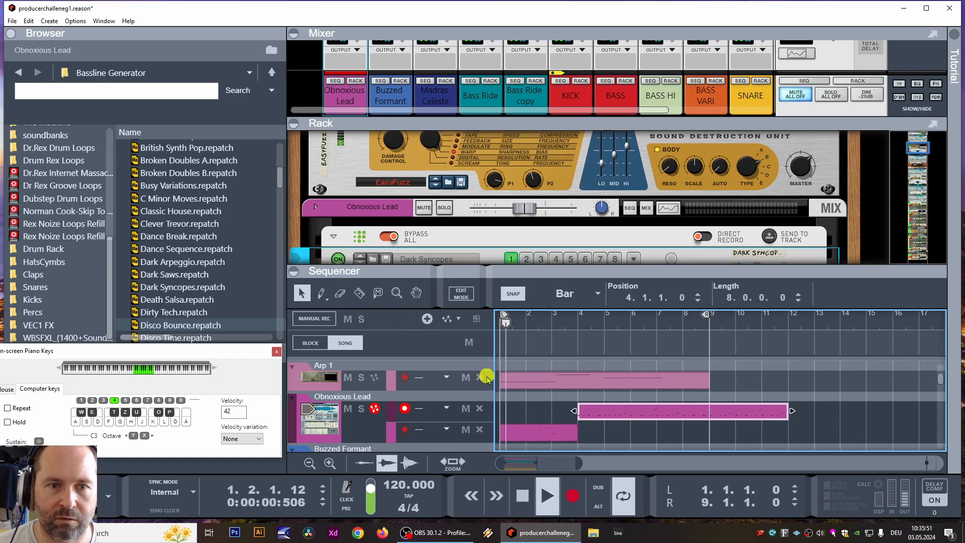
# - Shorten the generated clip at bar 4 to two bars, listen to it, and place the playhead at bar 5
pyautogui.moveTo(788, 410); pyautogui.dragTo(631, 431)
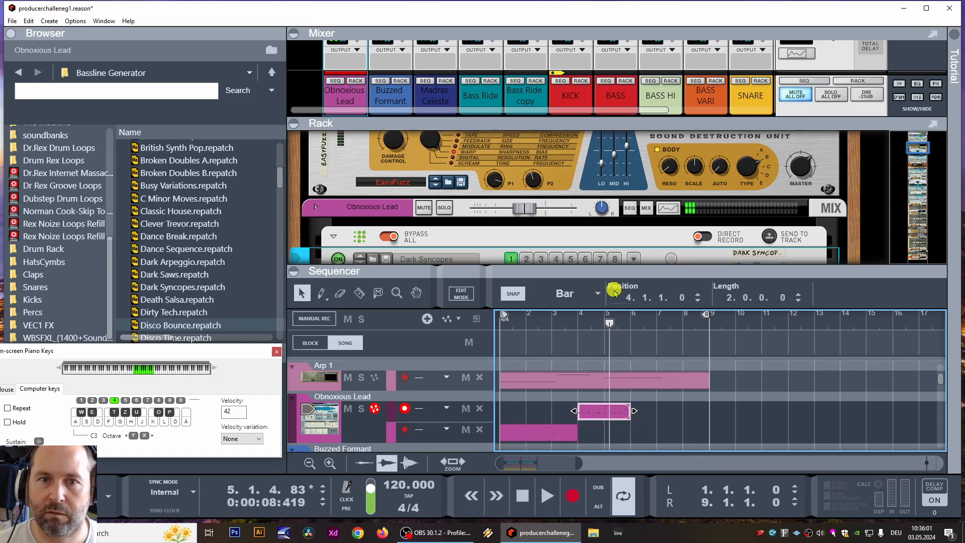
pyautogui.press('space')
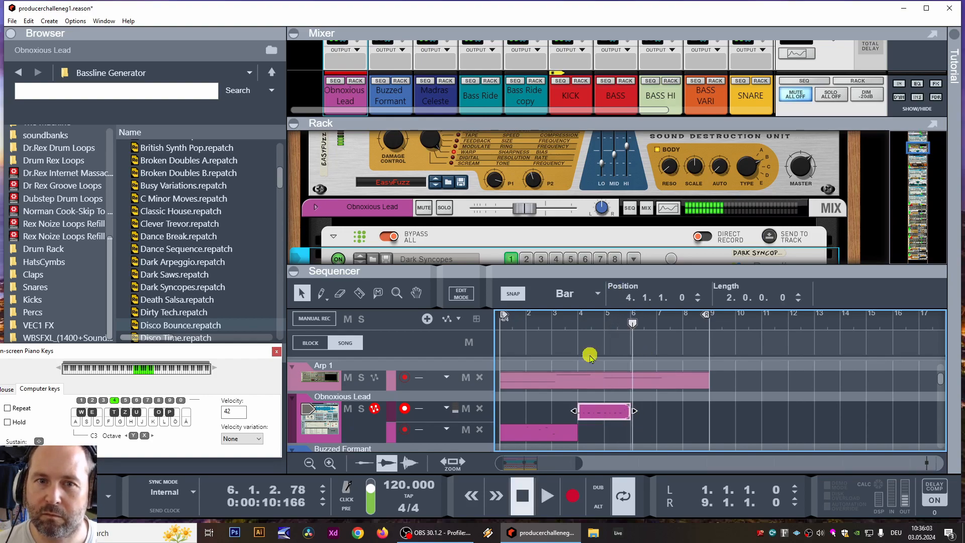
pyautogui.click(601, 336)
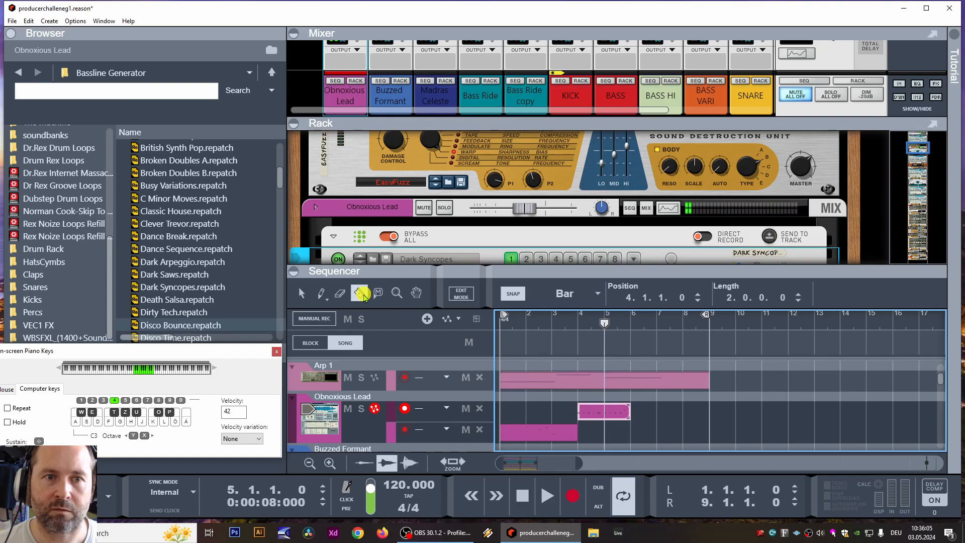
# - Split the generated Obnoxious Lead clip at bar 5, and trim the three-bar clip to start at bar 2 while playing the loop
pyautogui.click(606, 415)
pyautogui.click(303, 294)
pyautogui.click(504, 336)
pyautogui.press('space')
pyautogui.moveTo(501, 431); pyautogui.dragTo(526, 432)
pyautogui.click(631, 411)
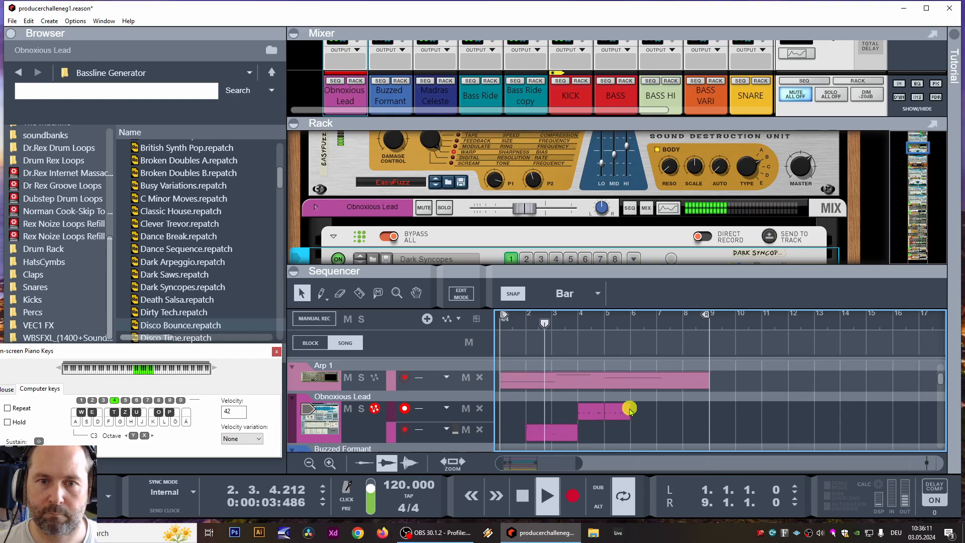
# - Move the split-off generated clip to bar 7 and copy the two-bar Obnoxious Lead clip to bar 5
pyautogui.moveTo(622, 415); pyautogui.dragTo(675, 415)
pyautogui.moveTo(550, 437); pyautogui.dragTo(627, 439)
pyautogui.click(713, 411)
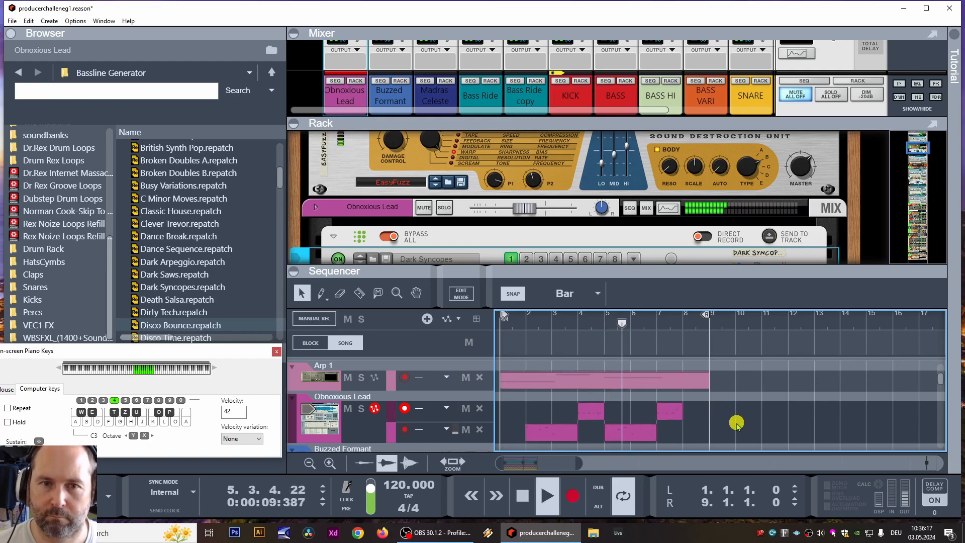
pyautogui.press('space')
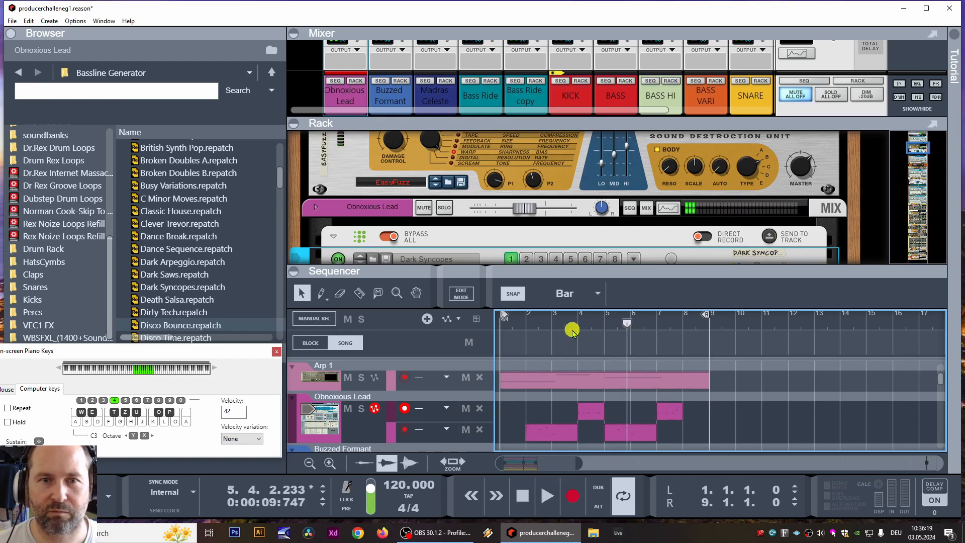
# - Move the clips at bars 5 and 7 to bars 6 and 8, and save the song while playing it from the start
pyautogui.moveTo(628, 438); pyautogui.dragTo(690, 413)
pyautogui.moveTo(628, 324); pyautogui.dragTo(502, 329)
pyautogui.press('space')
pyautogui.hotkey('ctrl', 's')
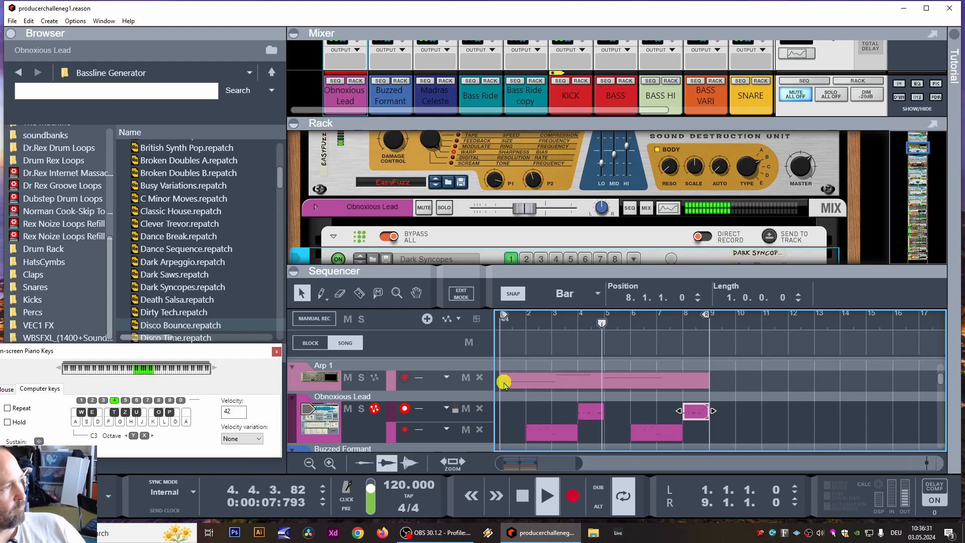
pyautogui.press('space')
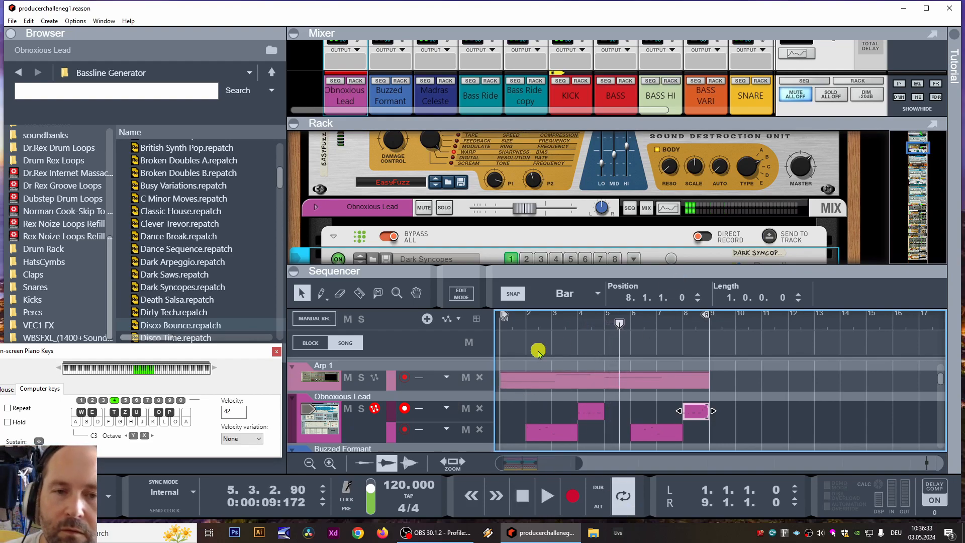
# - Open the generated clip at bar 4 for note editing in an enlarged sequencer while playing from the start
pyautogui.moveTo(551, 323); pyautogui.dragTo(512, 329)
pyautogui.press('space')
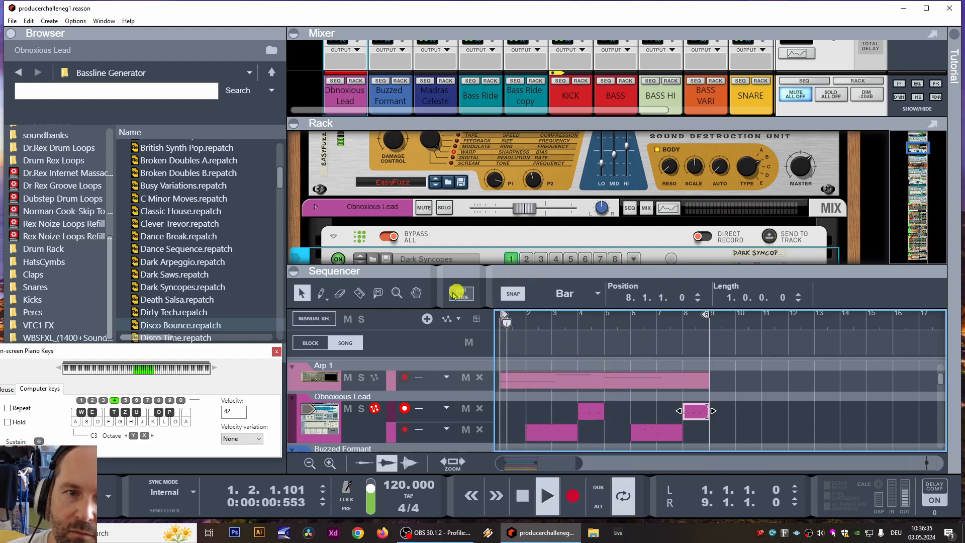
pyautogui.moveTo(577, 277); pyautogui.dragTo(577, 247)
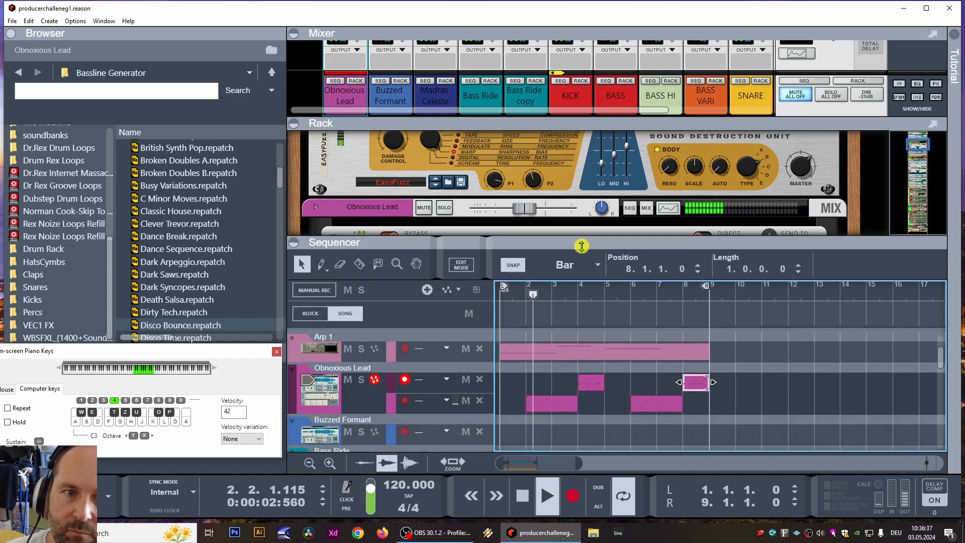
pyautogui.doubleClick(600, 382)
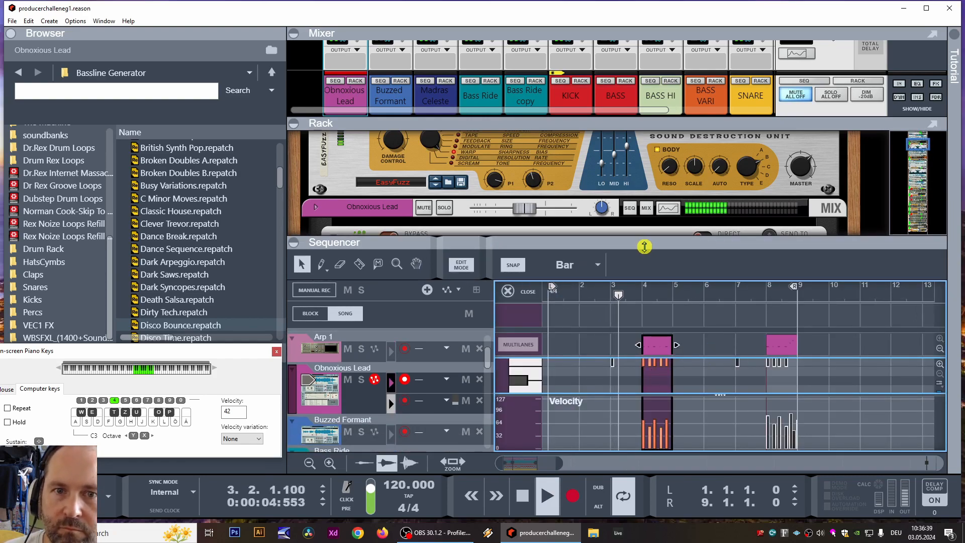
pyautogui.moveTo(646, 247); pyautogui.dragTo(618, 108)
pyautogui.click(397, 131)
pyautogui.scroll(3, 673, 342)
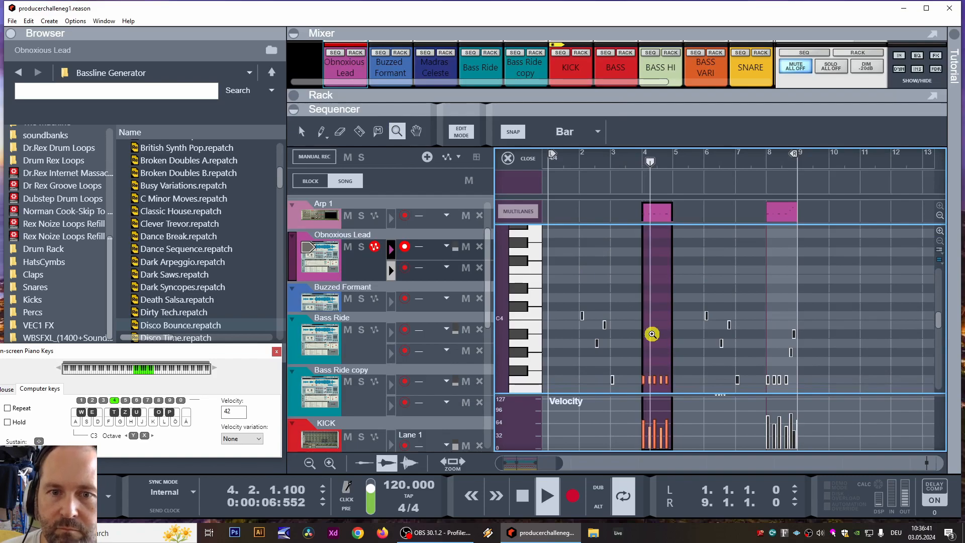
pyautogui.press('space')
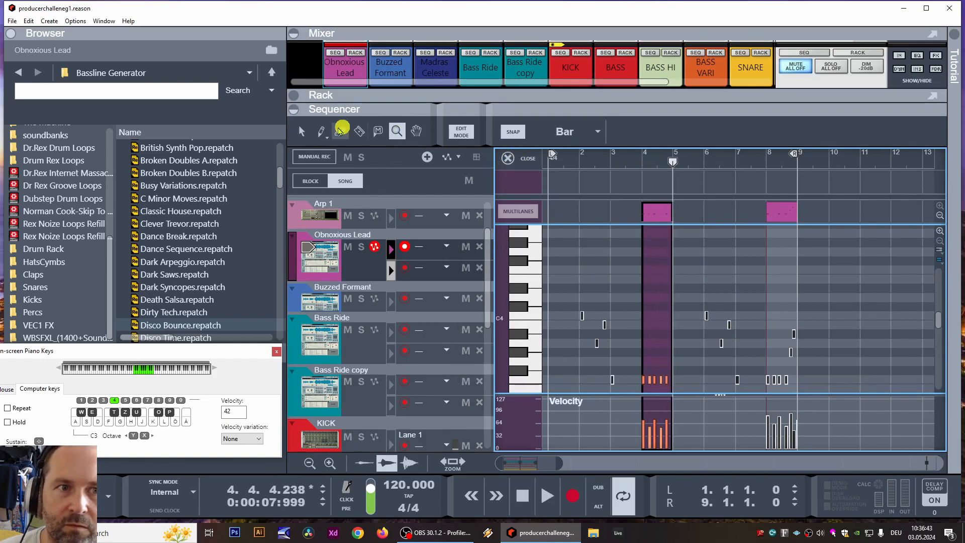
# - Play from bar 2 and compare the melody with the notes of the generated clip at bar 4
pyautogui.moveTo(644, 158); pyautogui.dragTo(609, 159)
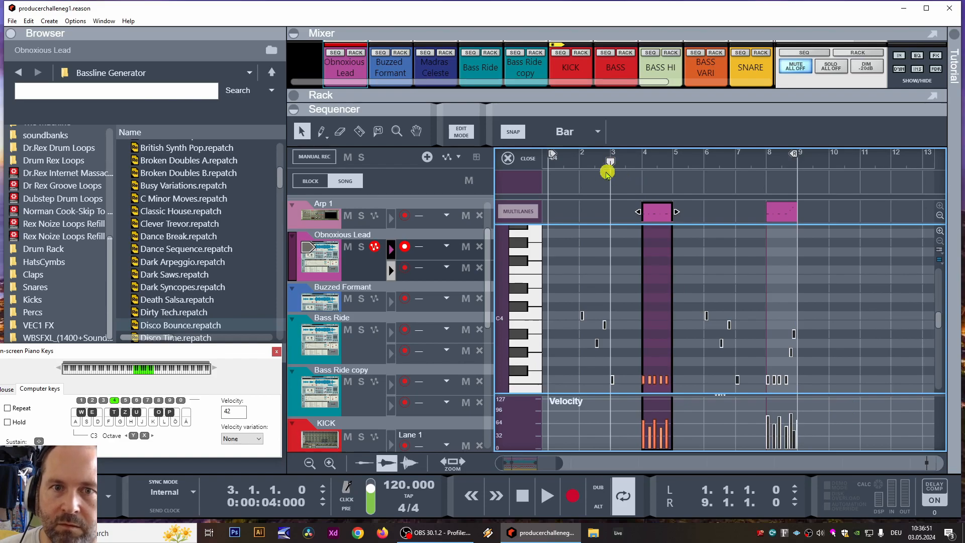
pyautogui.click(581, 159)
pyautogui.press('space')
pyautogui.scroll(-3, 664, 281)
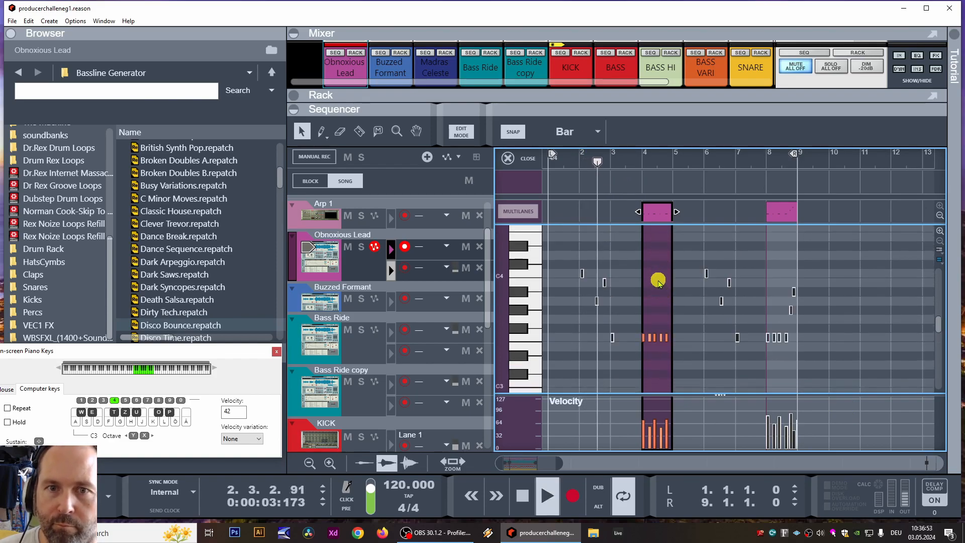
pyautogui.click(660, 210)
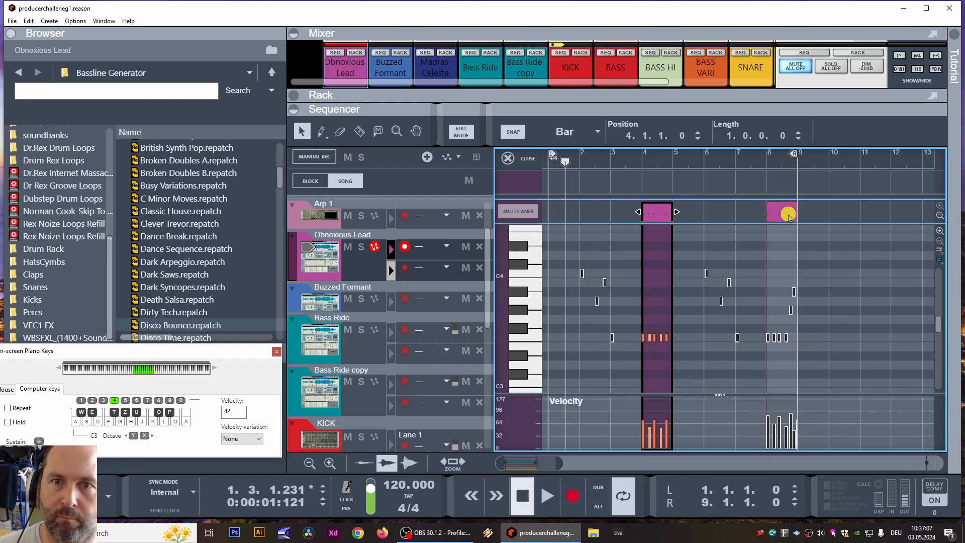
# - Transpose the last two notes of the clip at bar 8 up one semitone, listen to the result, and leave note editing
pyautogui.click(788, 214)
pyautogui.moveTo(814, 286); pyautogui.dragTo(779, 308)
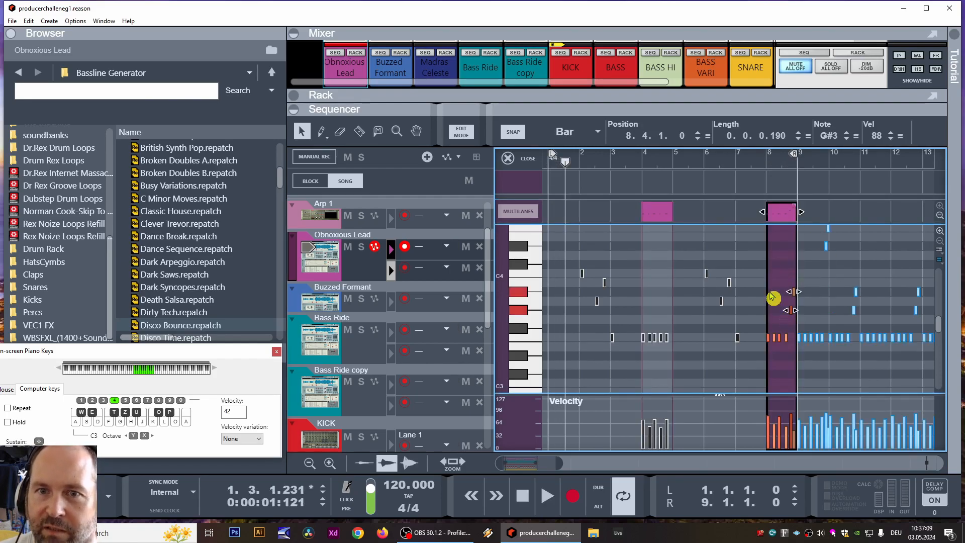
pyautogui.scroll(1, 849, 136)
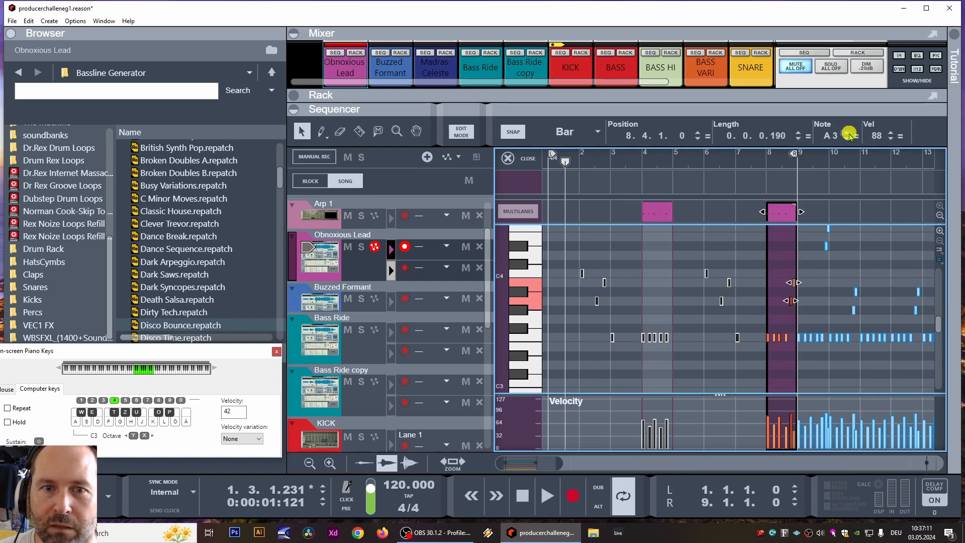
pyautogui.click(768, 162)
pyautogui.press('space')
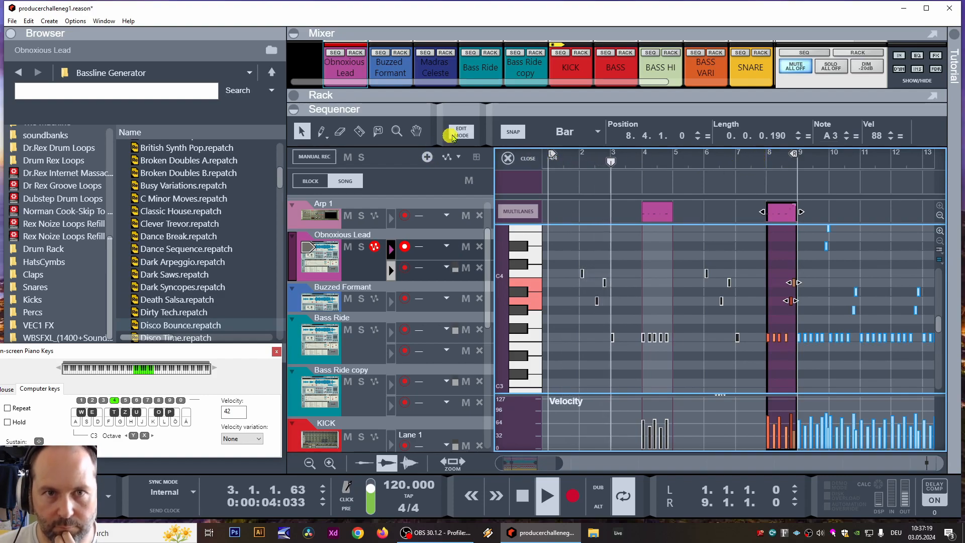
pyautogui.click(460, 133)
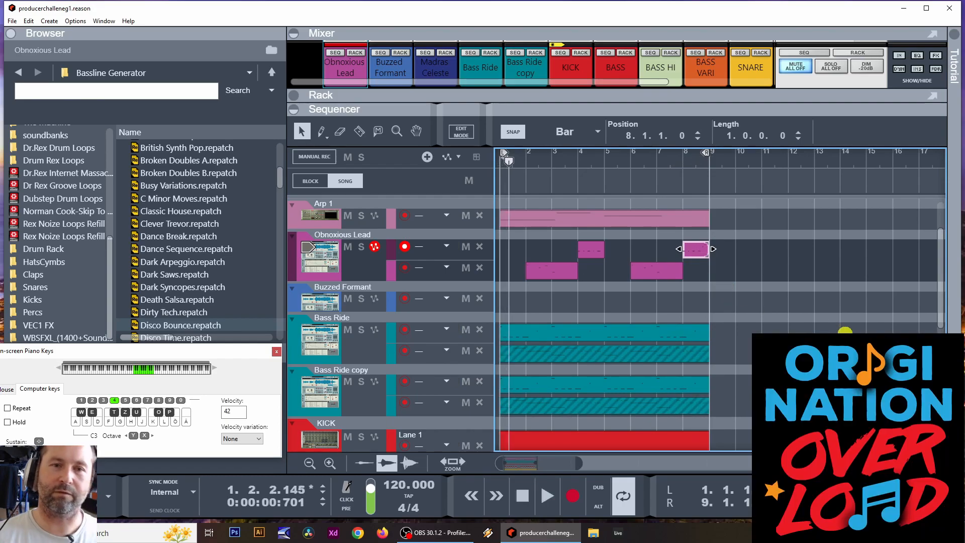
pyautogui.click(412, 532)
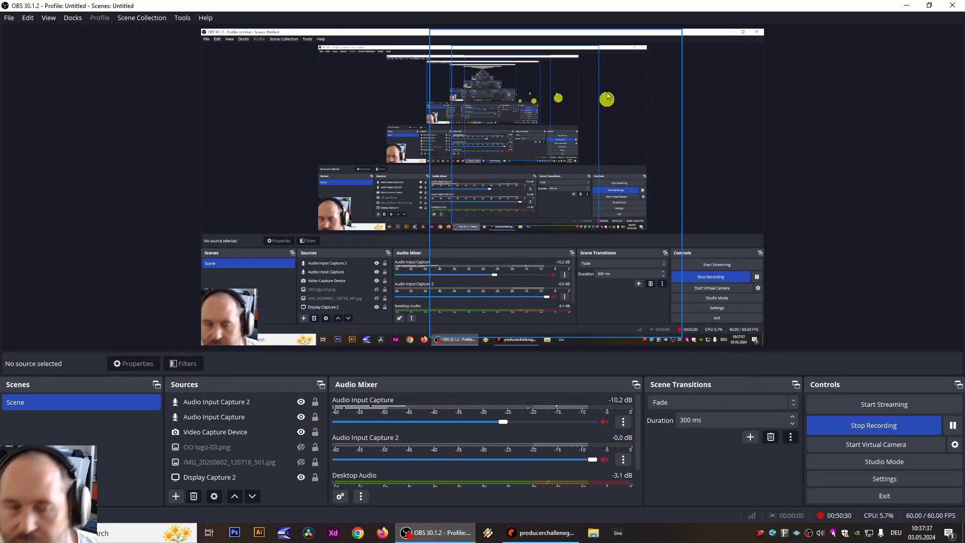
pyautogui.click(452, 537)
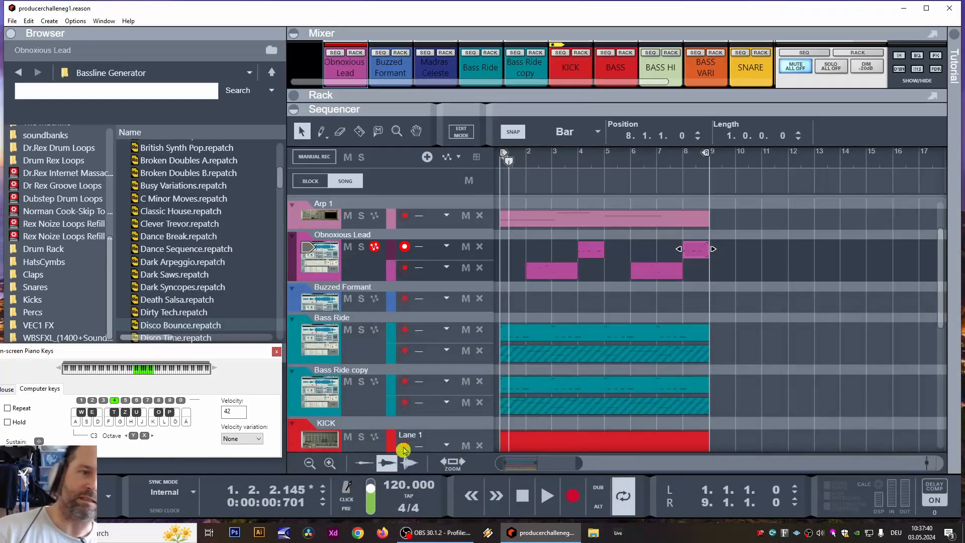
pyautogui.click(12, 21)
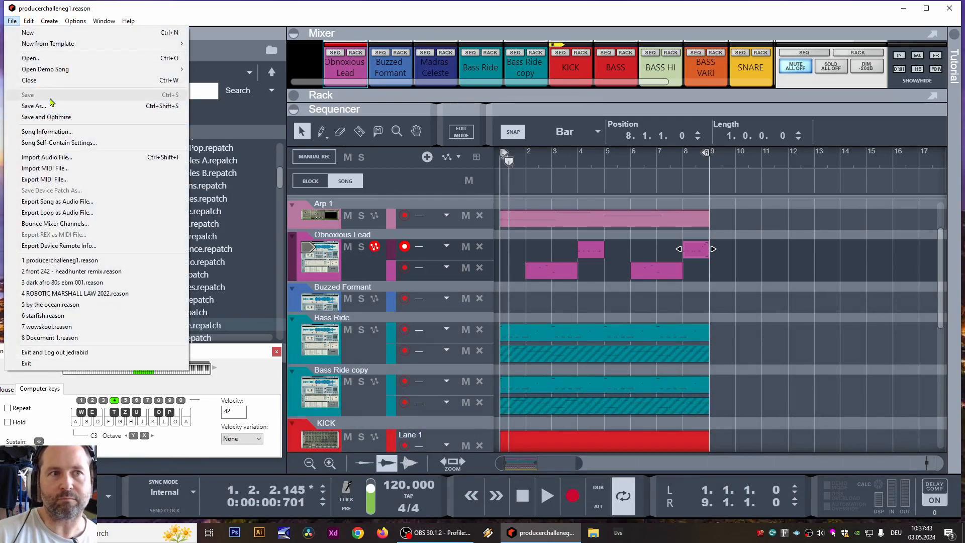
pyautogui.click(598, 13)
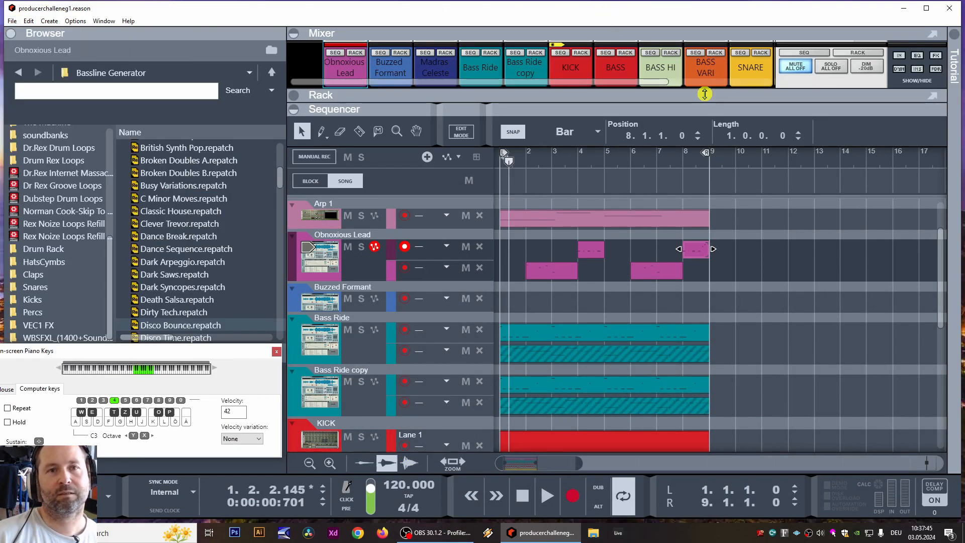